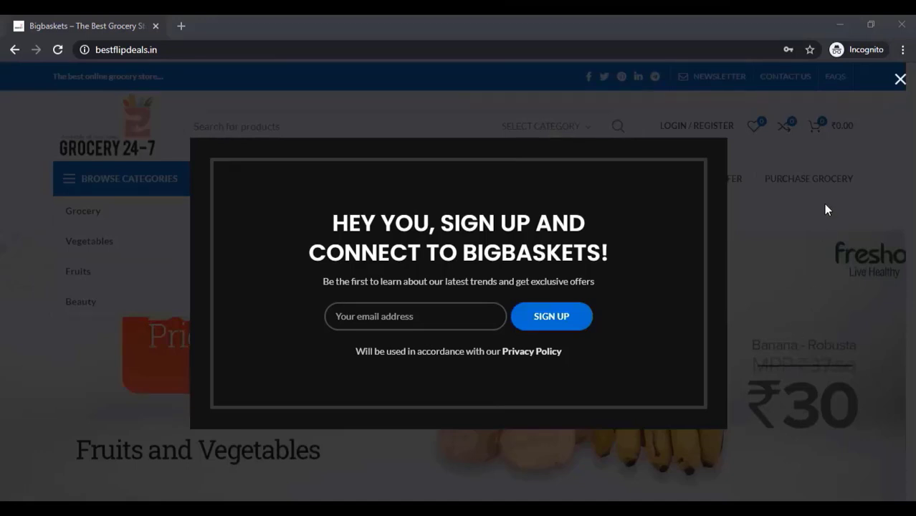
# Dismiss the newsletter sign-up offer and open the Gemini Refined Sunflower Oil Pouch, 1L product
pyautogui.click(900, 78)
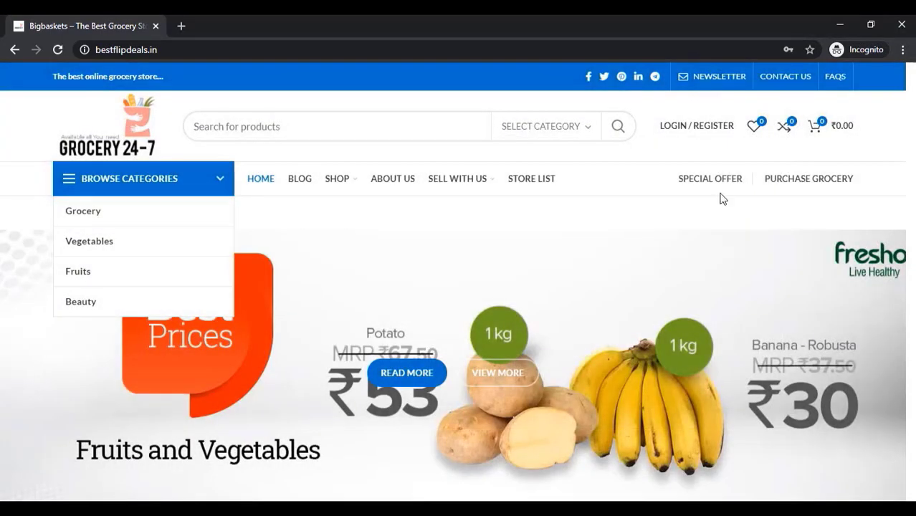
pyautogui.scroll(-8, 674, 259)
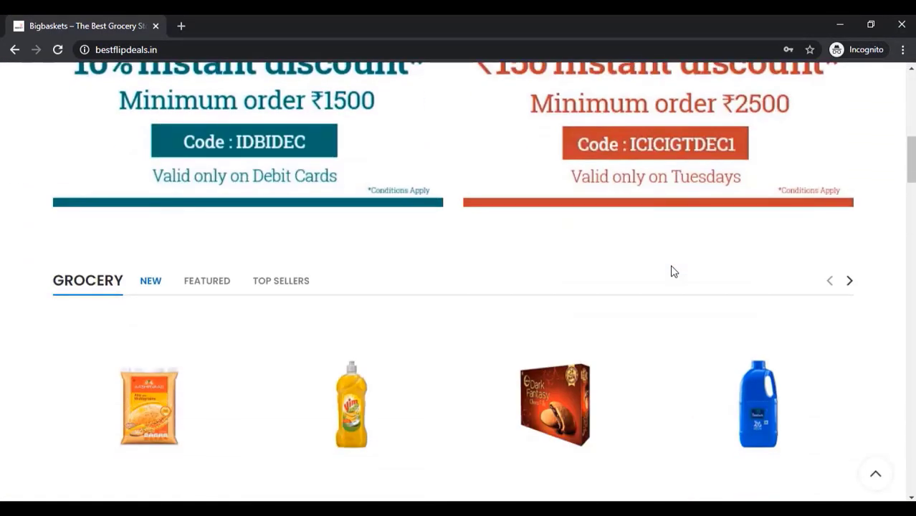
pyautogui.scroll(-9, 674, 272)
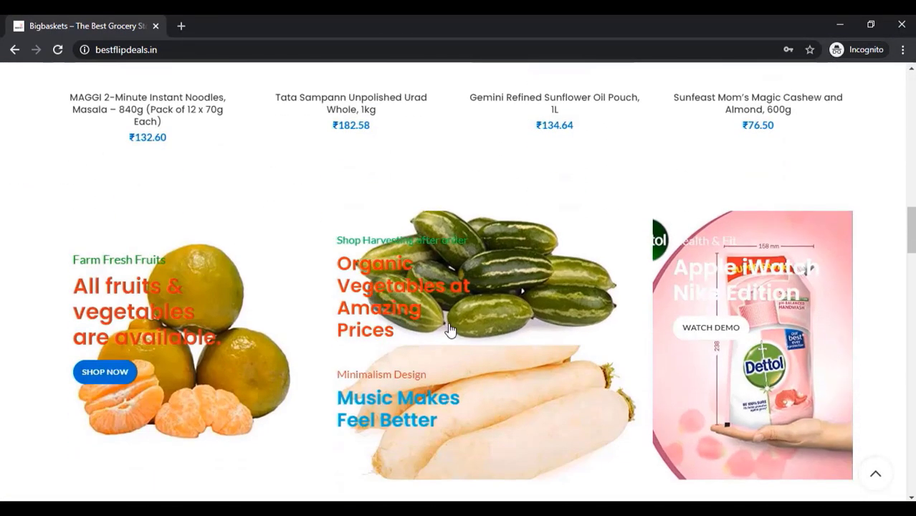
pyautogui.scroll(-10, 450, 330)
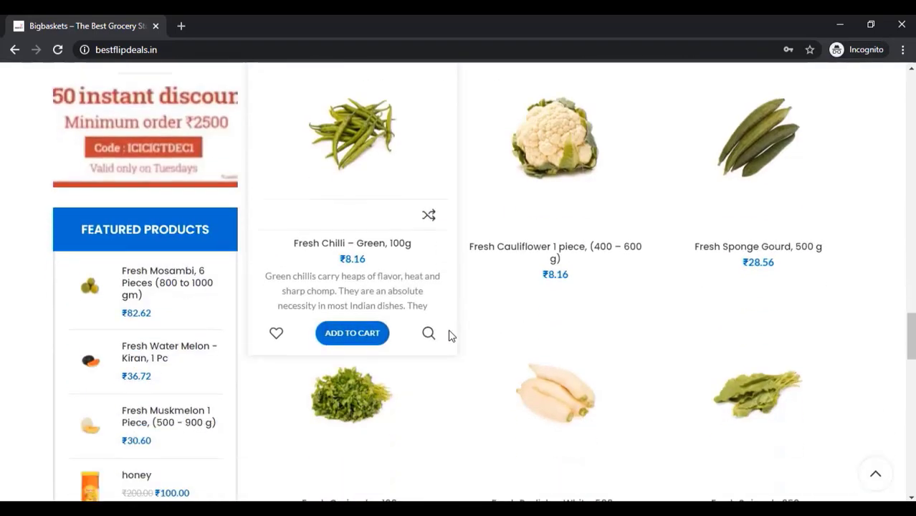
pyautogui.scroll(-10, 450, 335)
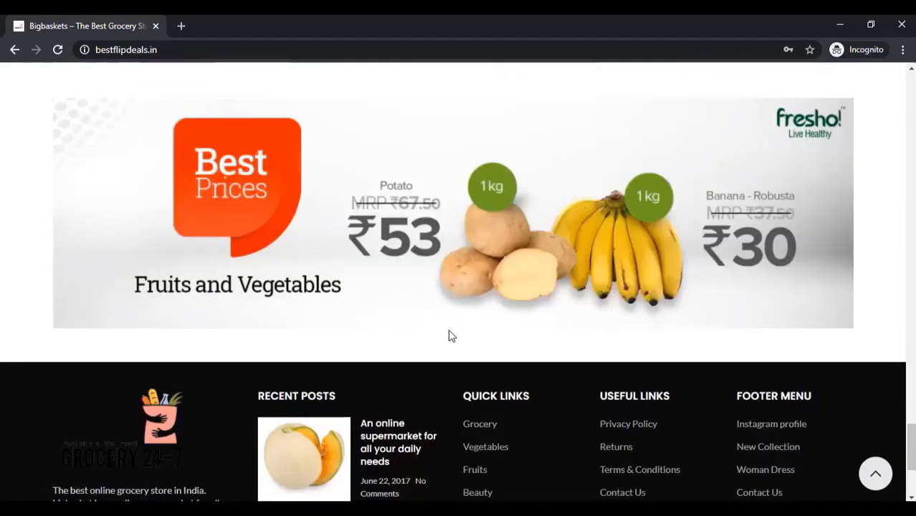
pyautogui.scroll(-4, 450, 334)
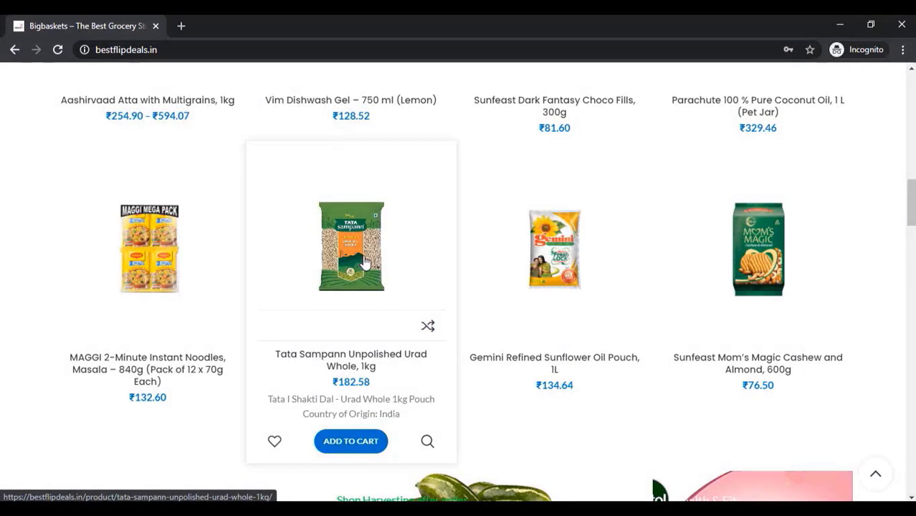
pyautogui.click(546, 280)
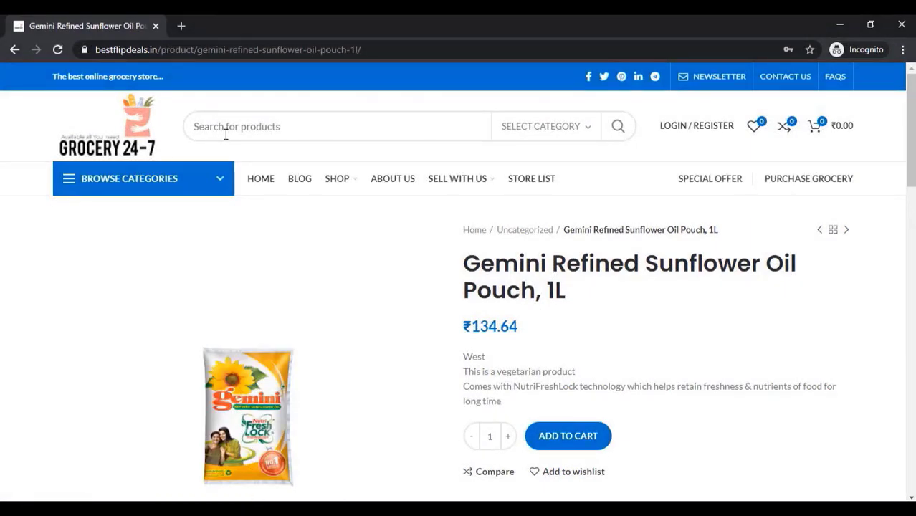
# Go to the Store List and visit the choice2 store
pyautogui.click(534, 179)
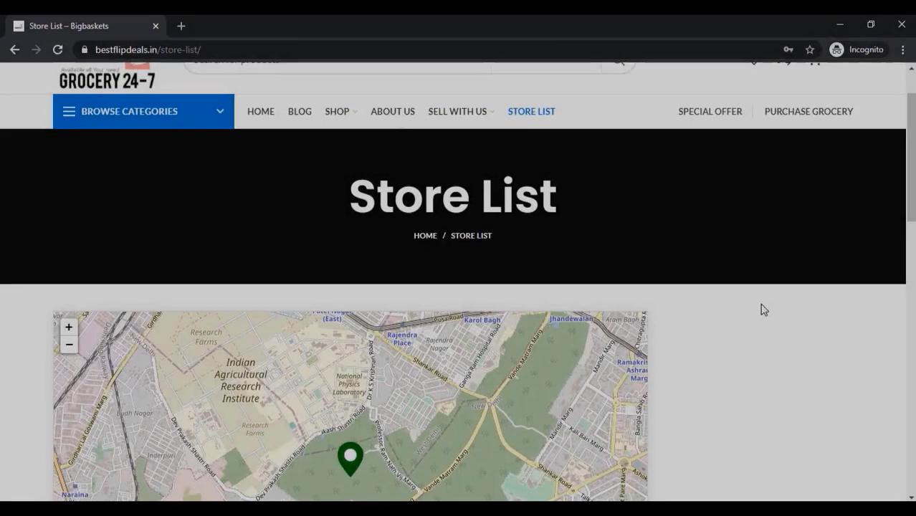
pyautogui.scroll(1, 761, 310)
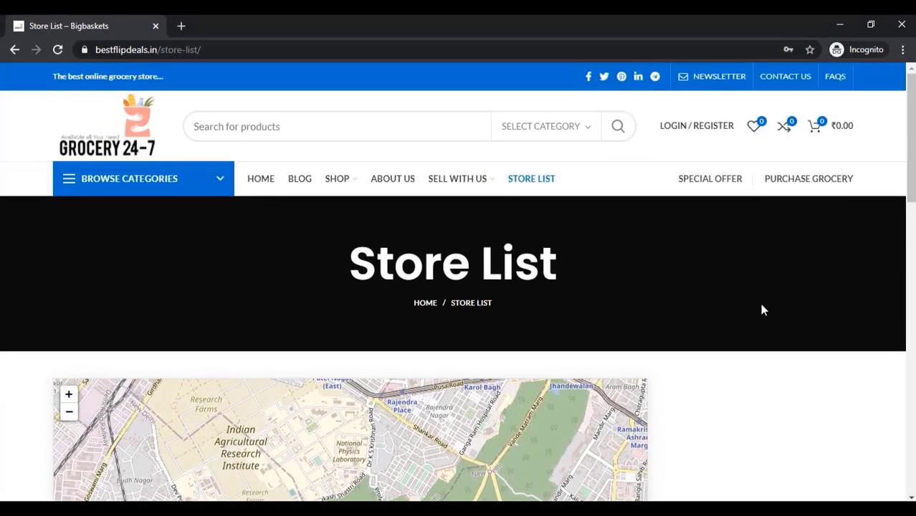
pyautogui.scroll(-9, 761, 309)
pyautogui.scroll(-1, 762, 310)
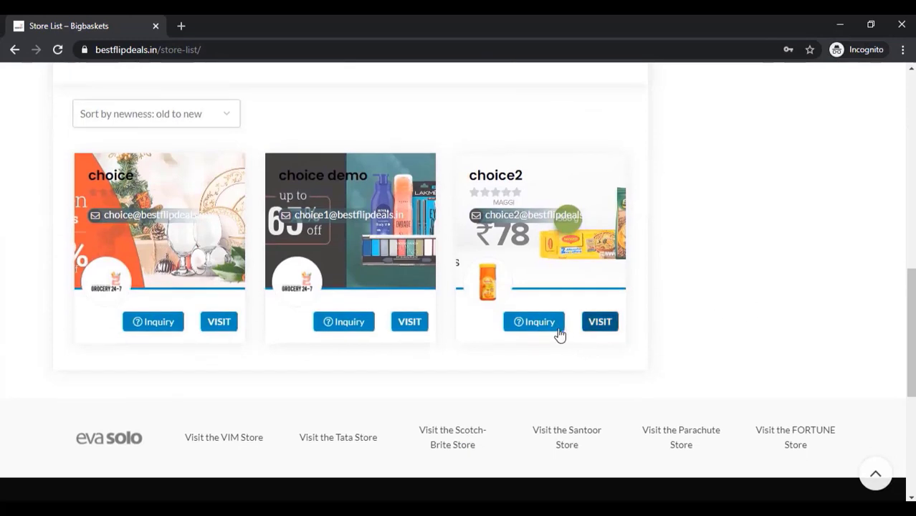
pyautogui.click(601, 327)
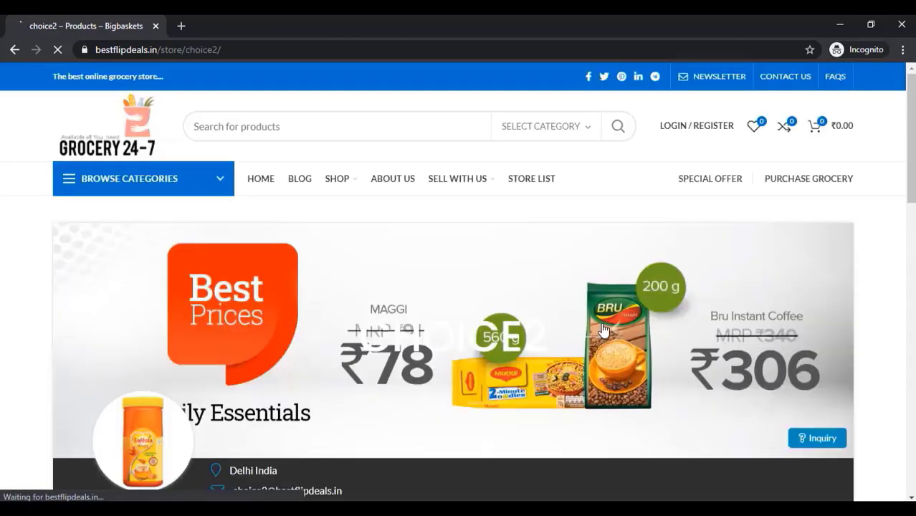
# Browse the choice2 product grid to find Fresh Water Melon – Kiran, 1 Pc
pyautogui.scroll(-2, 532, 298)
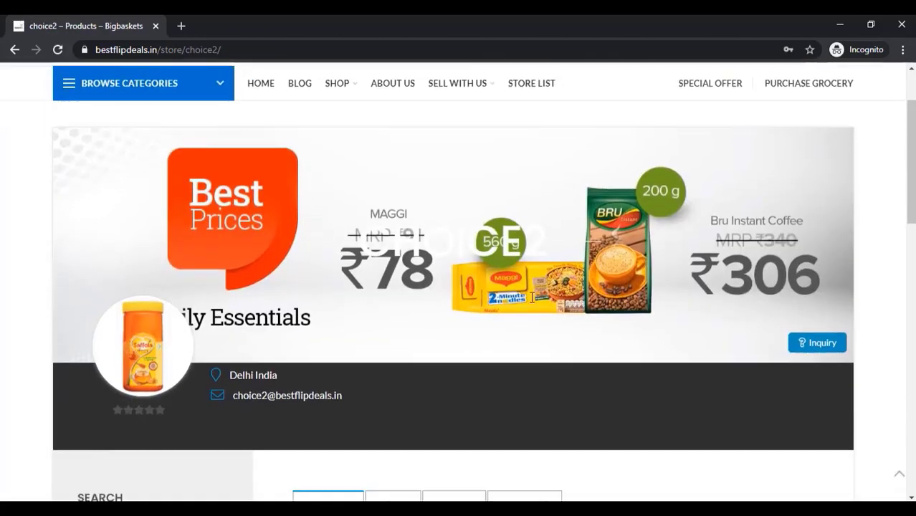
pyautogui.scroll(-3, 531, 302)
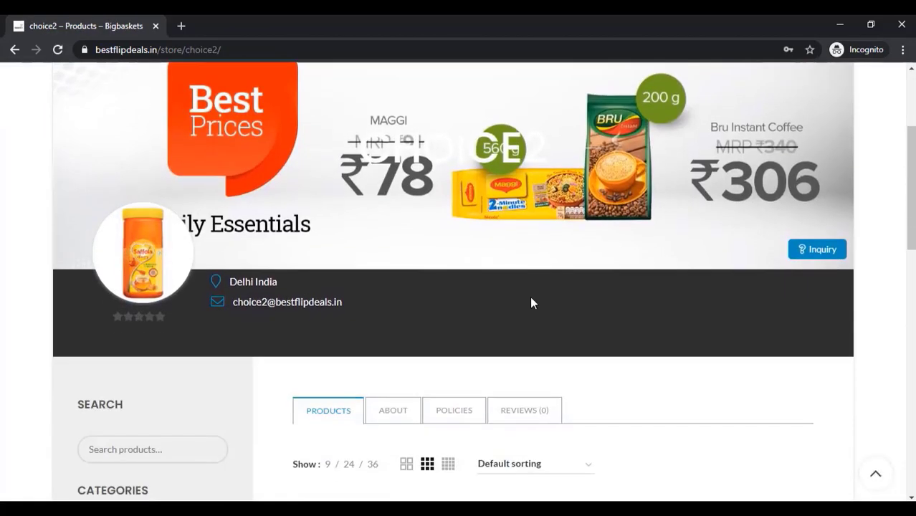
pyautogui.scroll(-2, 671, 237)
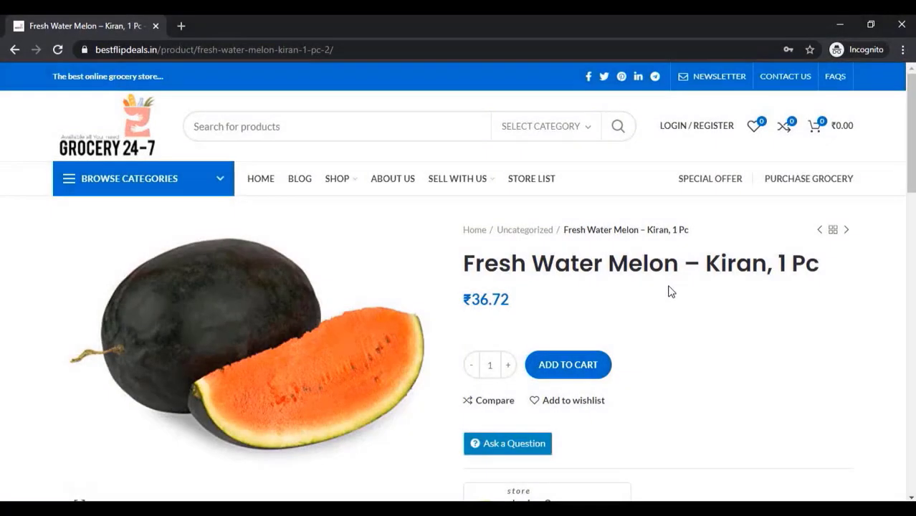
pyautogui.scroll(-3, 666, 291)
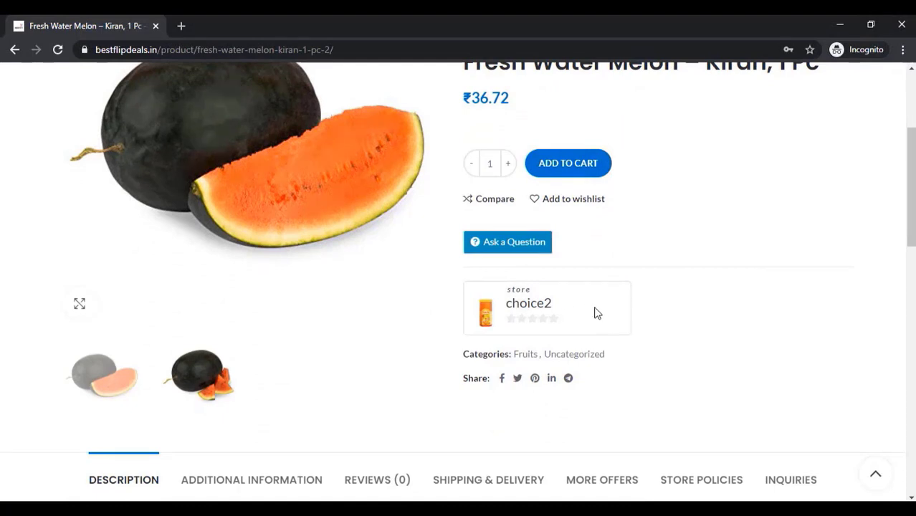
pyautogui.scroll(-3, 659, 322)
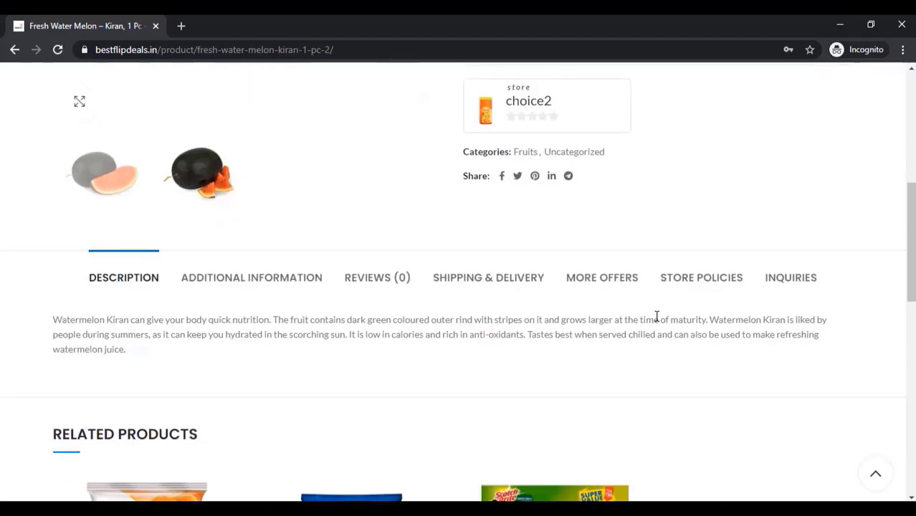
pyautogui.scroll(-3, 658, 322)
pyautogui.scroll(5, 658, 322)
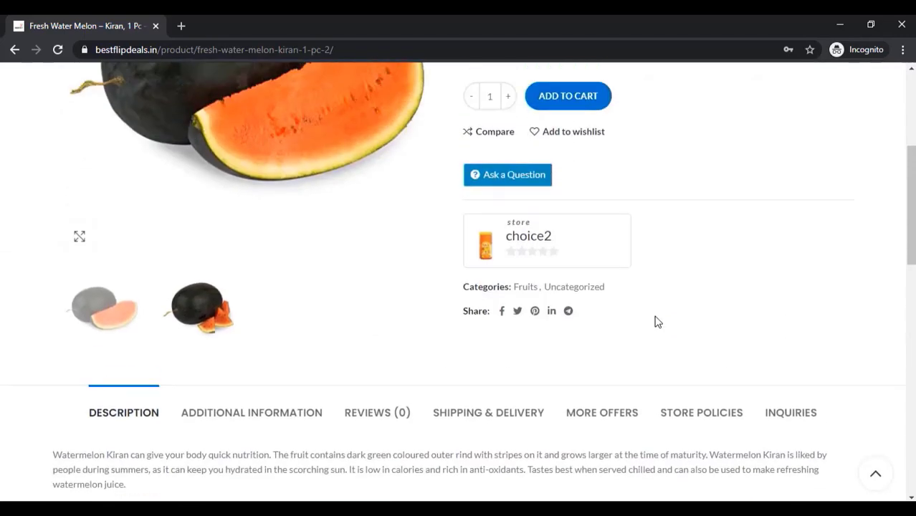
pyautogui.scroll(3, 658, 321)
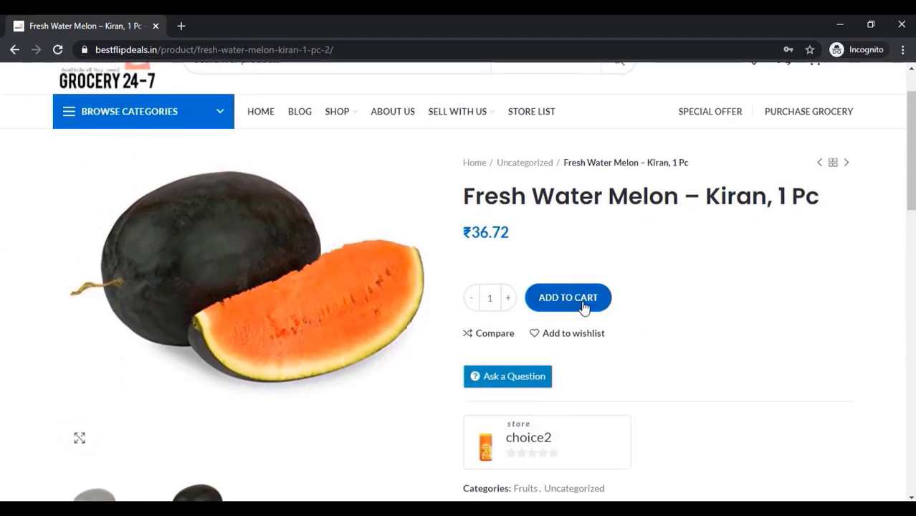
# Add Fresh Water Melon to the cart and open the full cart page
pyautogui.click(585, 307)
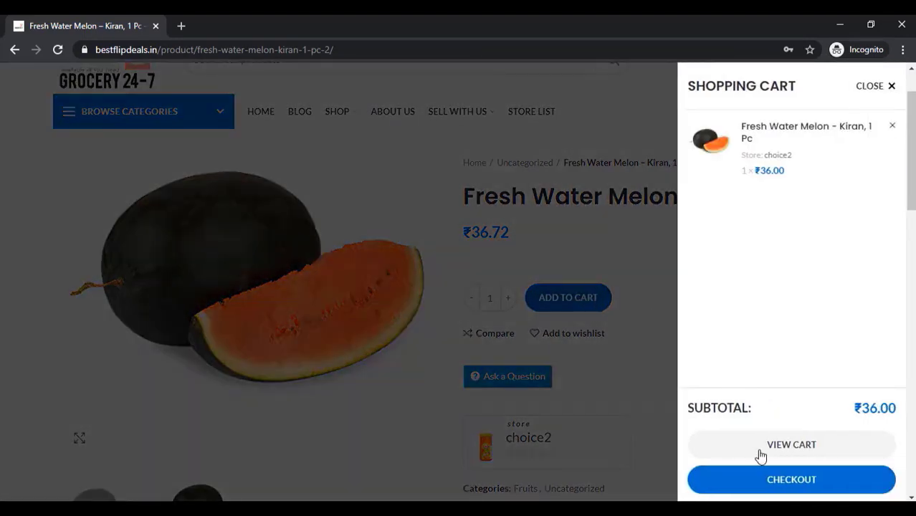
pyautogui.click(761, 453)
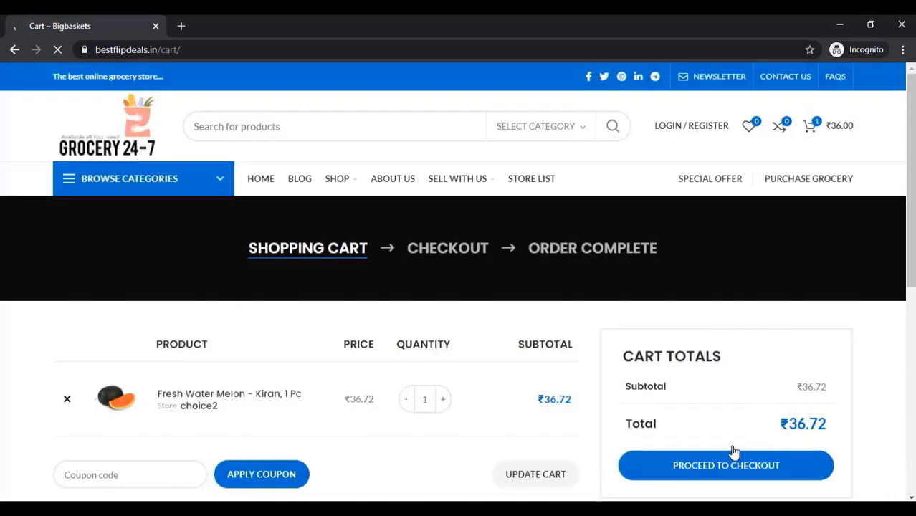
pyautogui.scroll(-2, 423, 265)
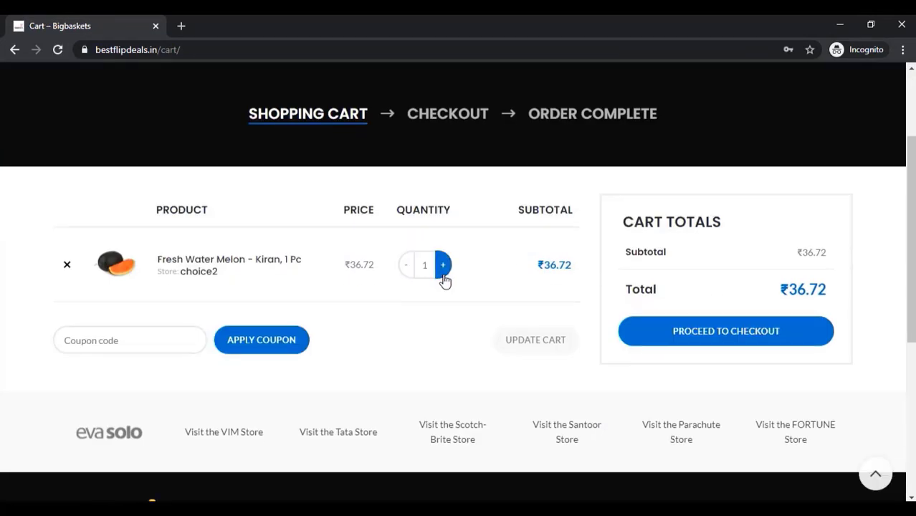
# Raise the watermelon quantity to 2, update the cart, and proceed to checkout
pyautogui.click(443, 266)
pyautogui.click(527, 340)
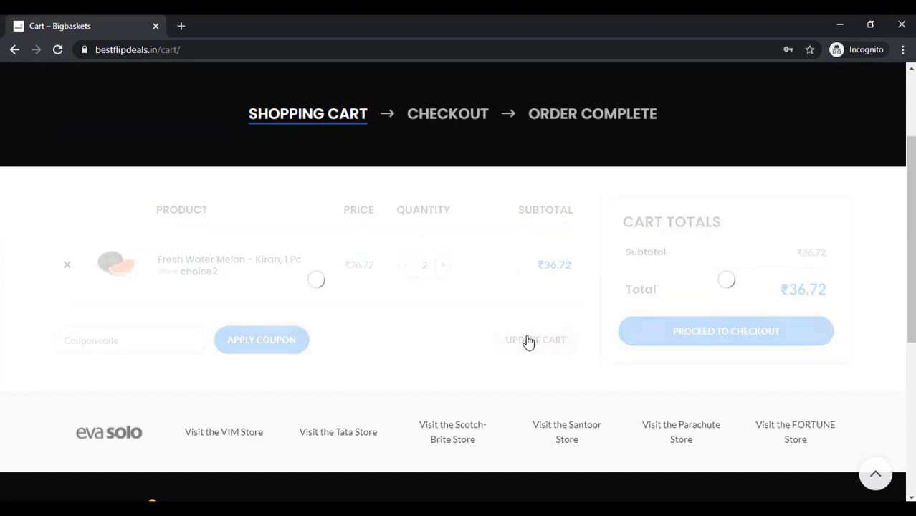
pyautogui.click(742, 330)
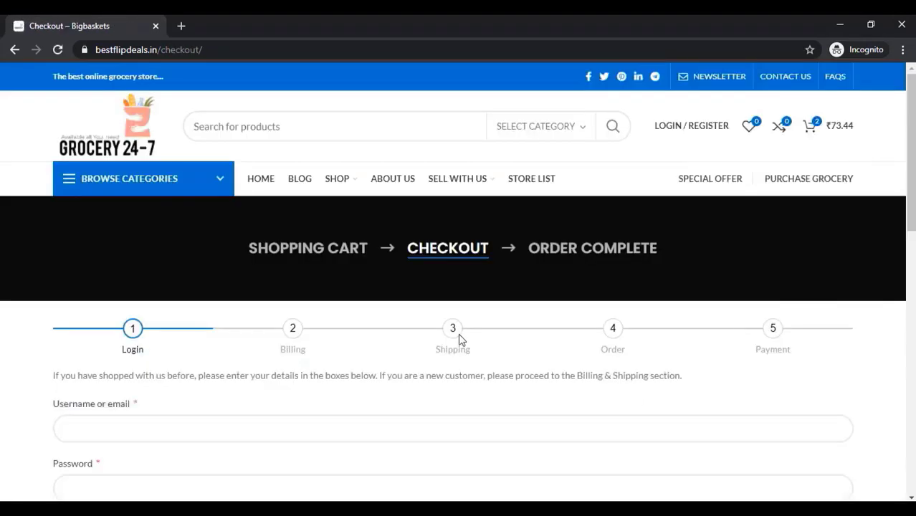
# Log in with a one-time code sent to the mobile number and pick Credit Card/Debit Card/NetBanking payment
pyautogui.scroll(-2, 404, 320)
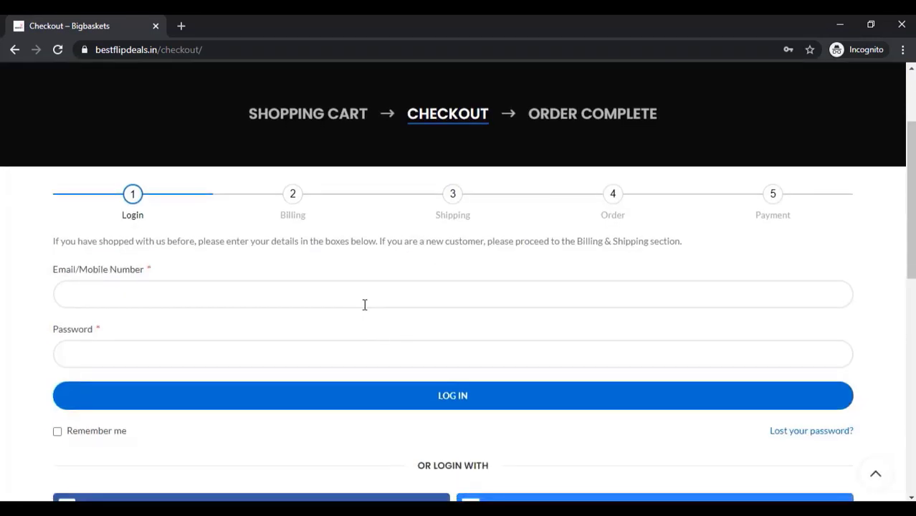
pyautogui.scroll(-1, 364, 304)
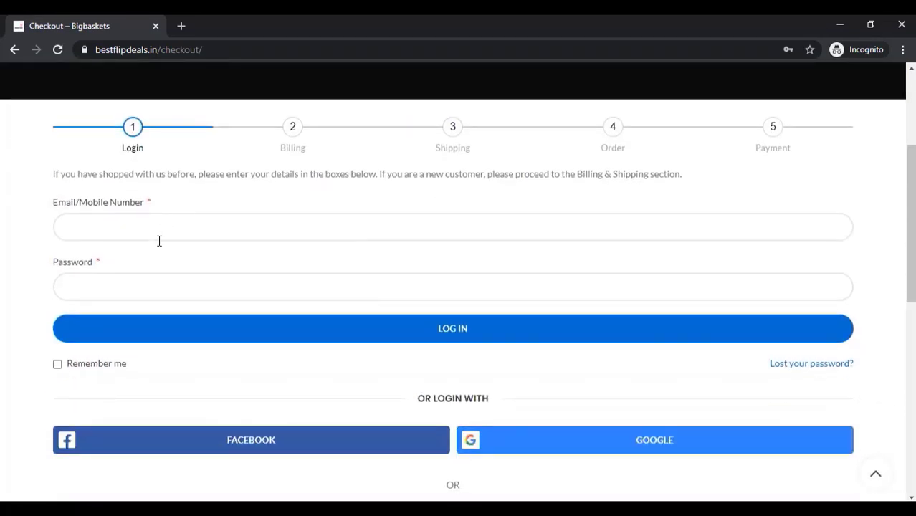
pyautogui.scroll(2, 172, 256)
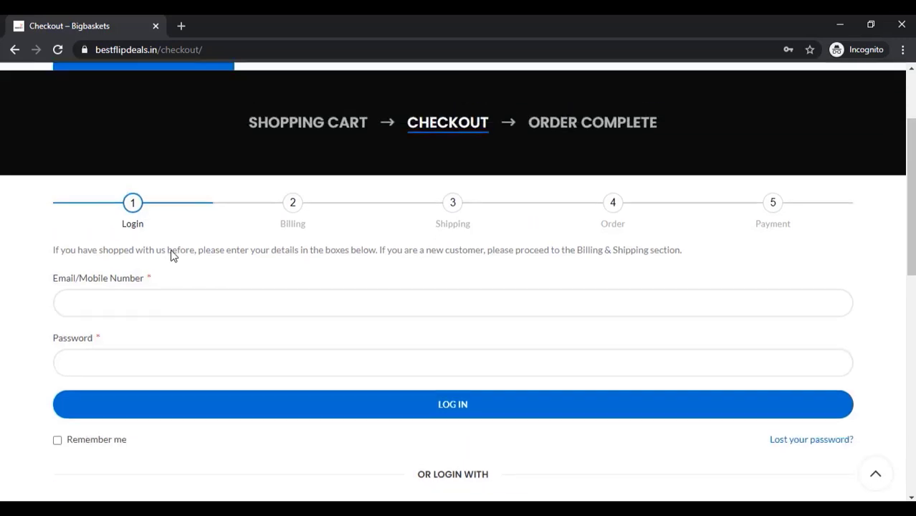
pyautogui.scroll(-4, 341, 262)
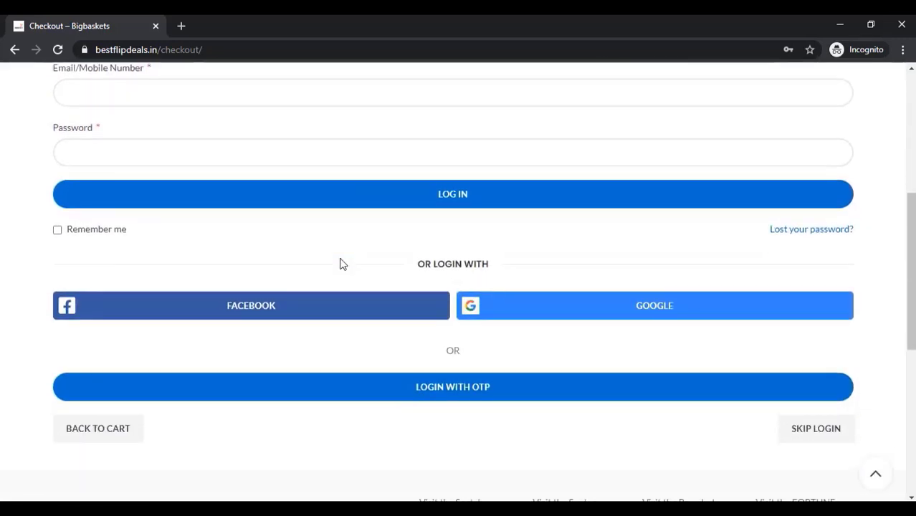
pyautogui.click(381, 397)
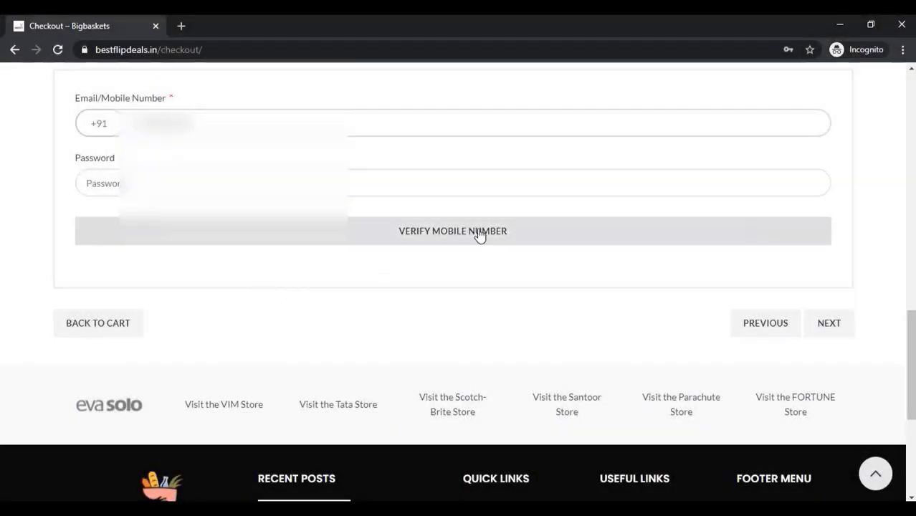
pyautogui.click(479, 236)
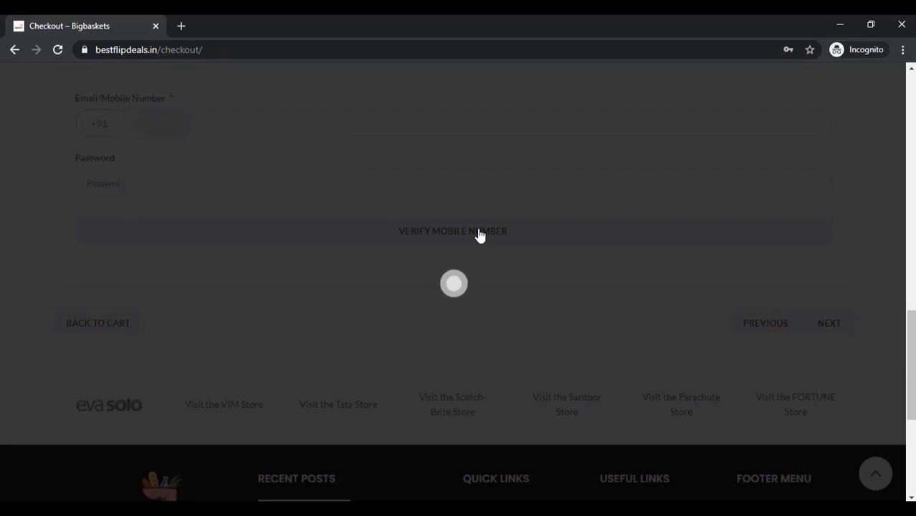
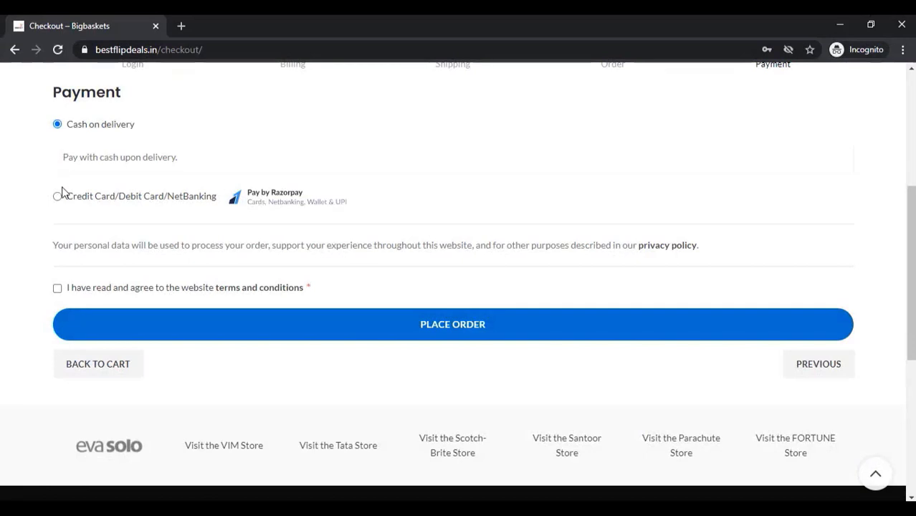
pyautogui.click(58, 197)
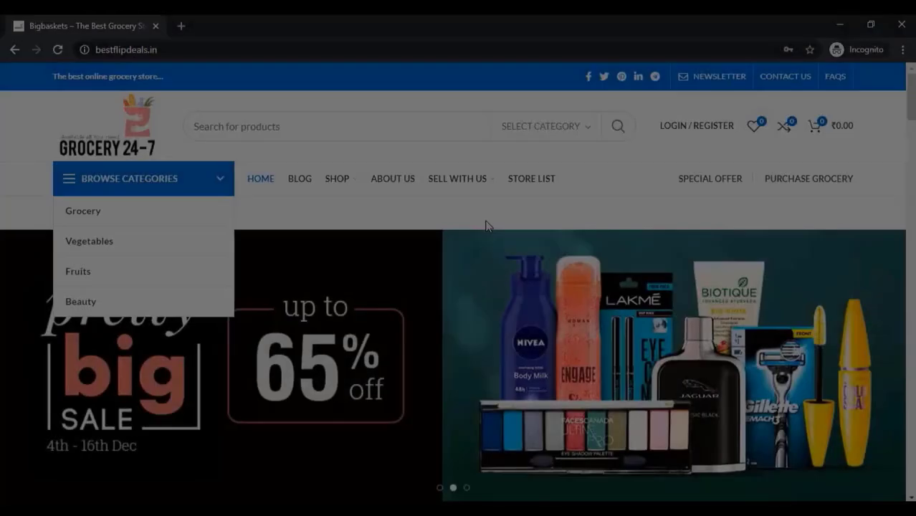
# Open Seller Registration under SELL WITH US and scroll down to the Register button
pyautogui.moveTo(452, 181)
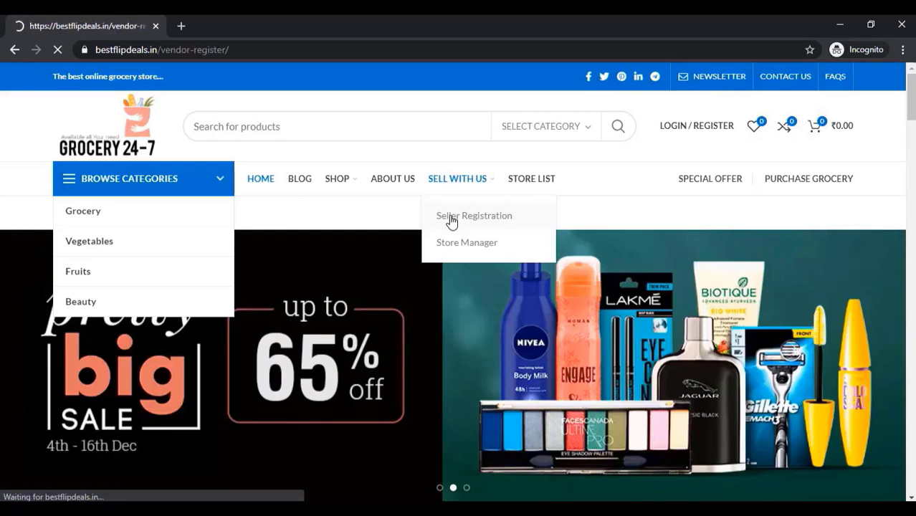
pyautogui.scroll(-2, 452, 222)
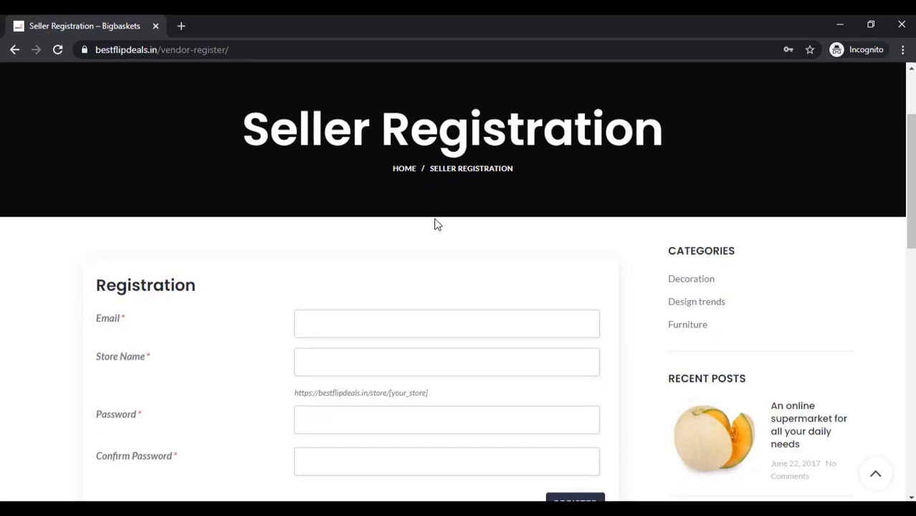
pyautogui.scroll(-1, 447, 223)
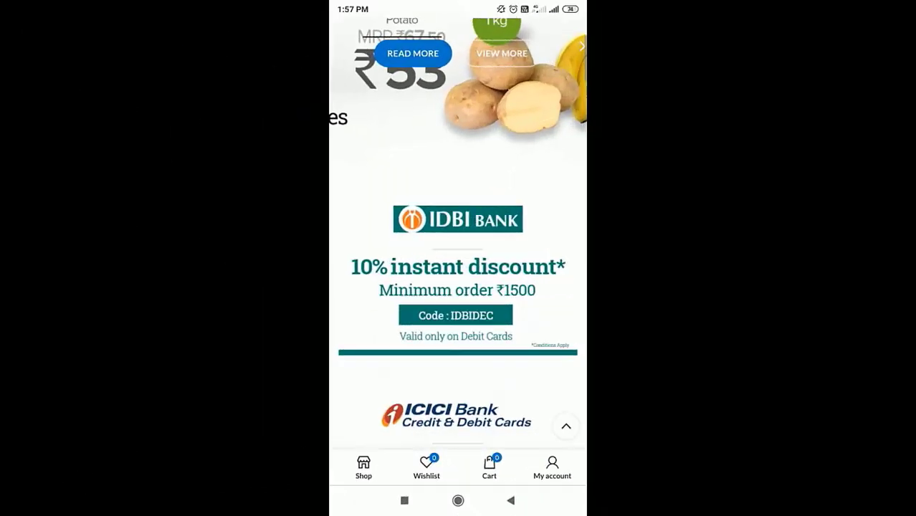
# Add Sunfeast Dark Fantasy Choco Fills, 300g (₹80.00) to the cart and proceed to checkout
pyautogui.scroll(-5, 458, 222)
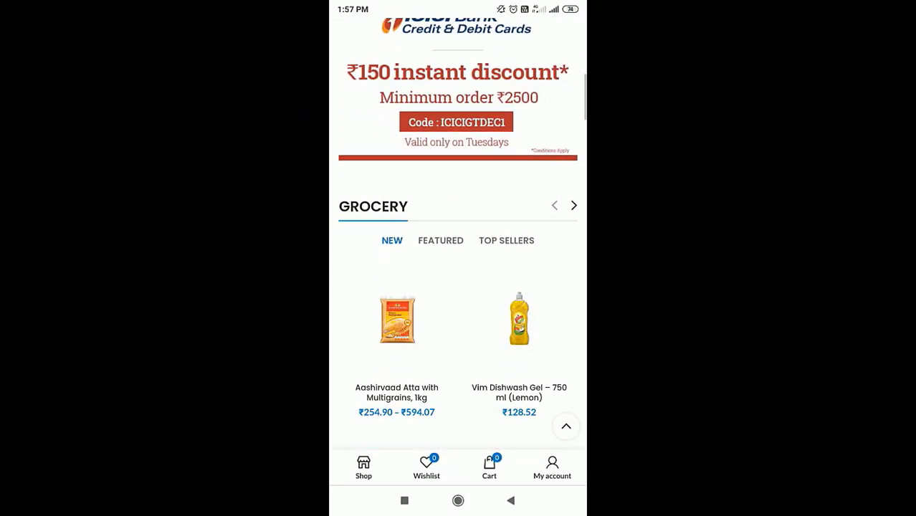
pyautogui.scroll(-5, 457, 234)
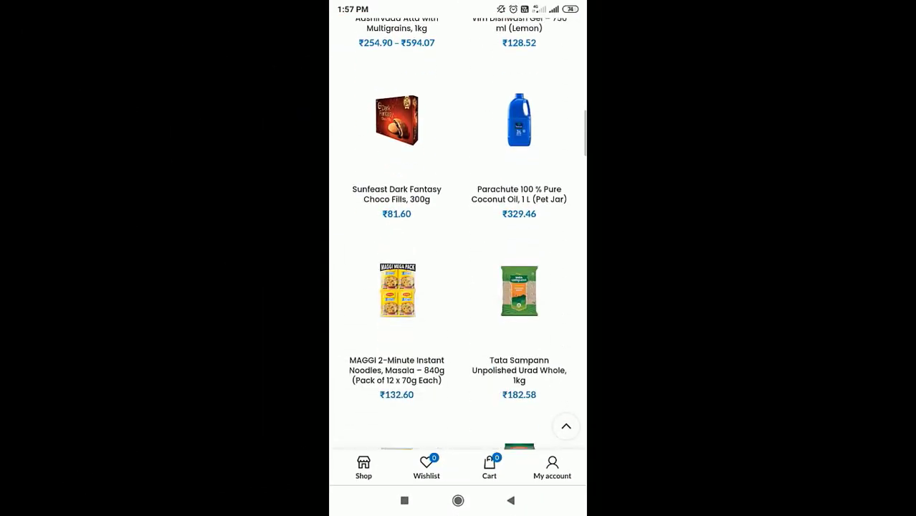
pyautogui.scroll(-10, 458, 234)
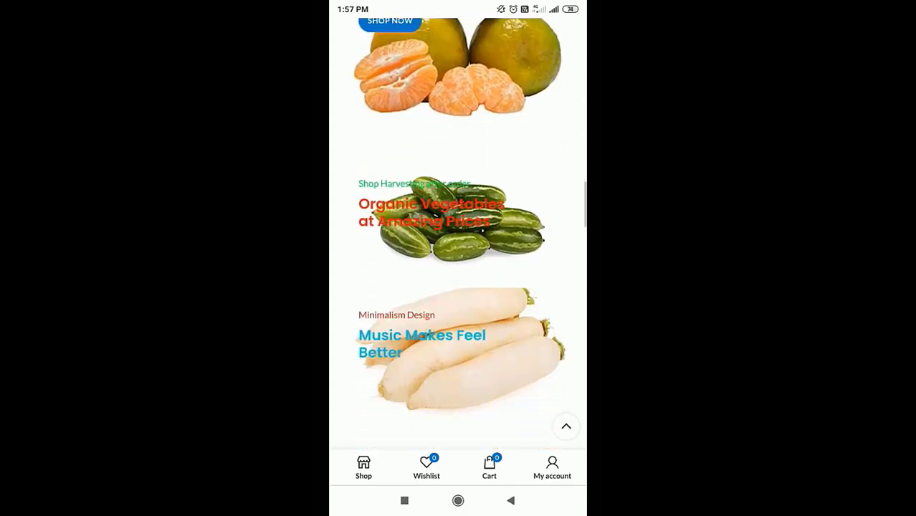
pyautogui.scroll(-10, 458, 234)
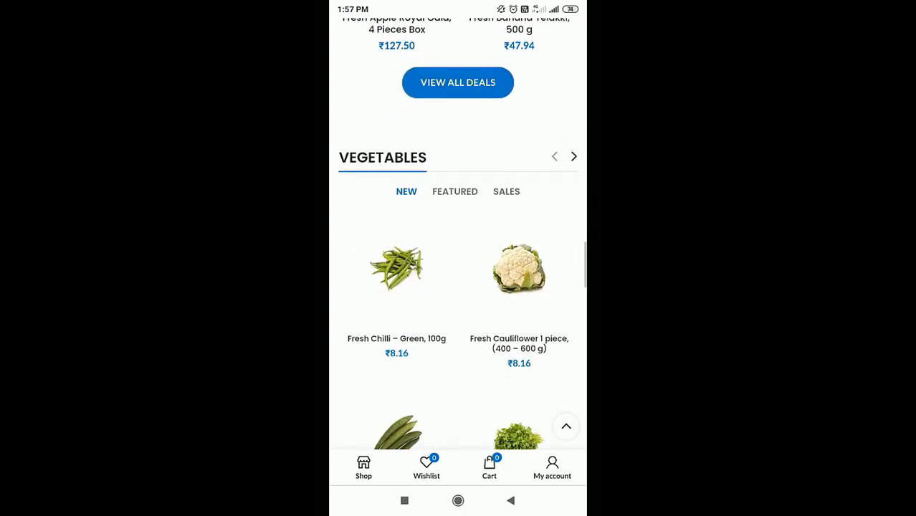
pyautogui.scroll(-10, 458, 234)
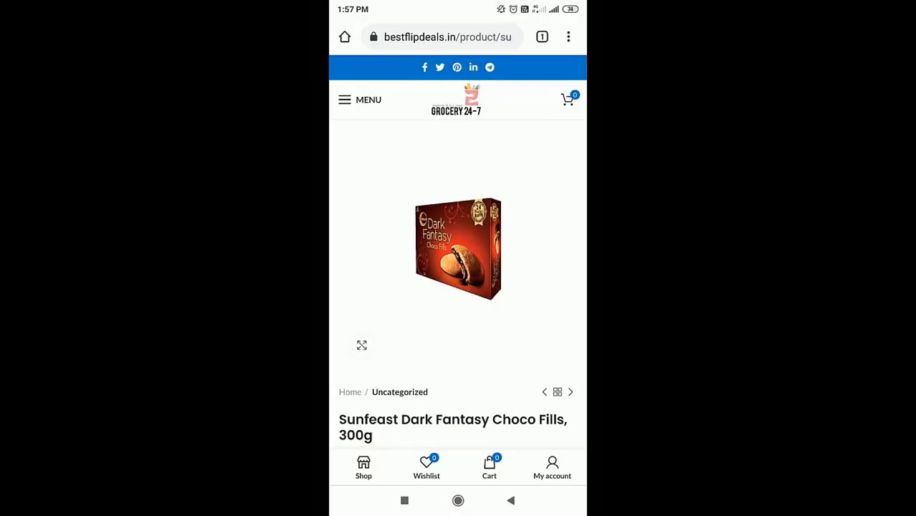
pyautogui.scroll(-4, 458, 258)
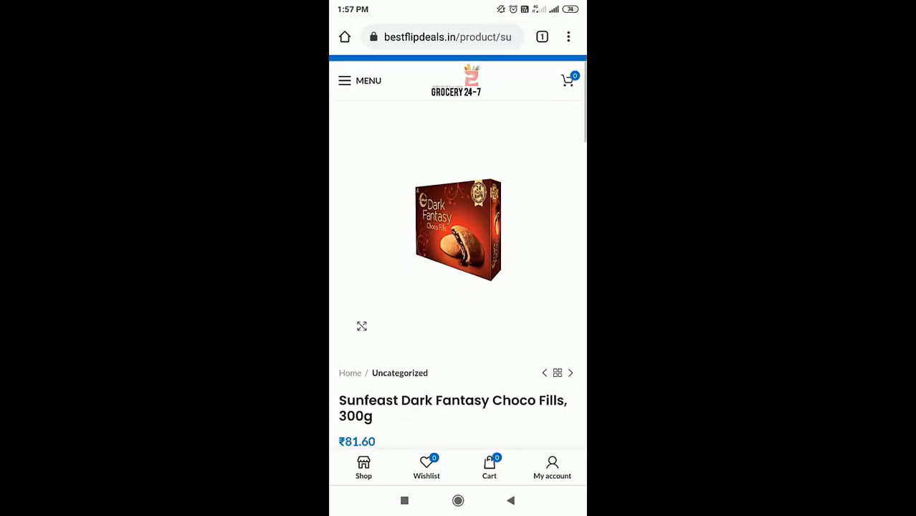
pyautogui.scroll(2, 458, 258)
pyautogui.scroll(-3, 458, 258)
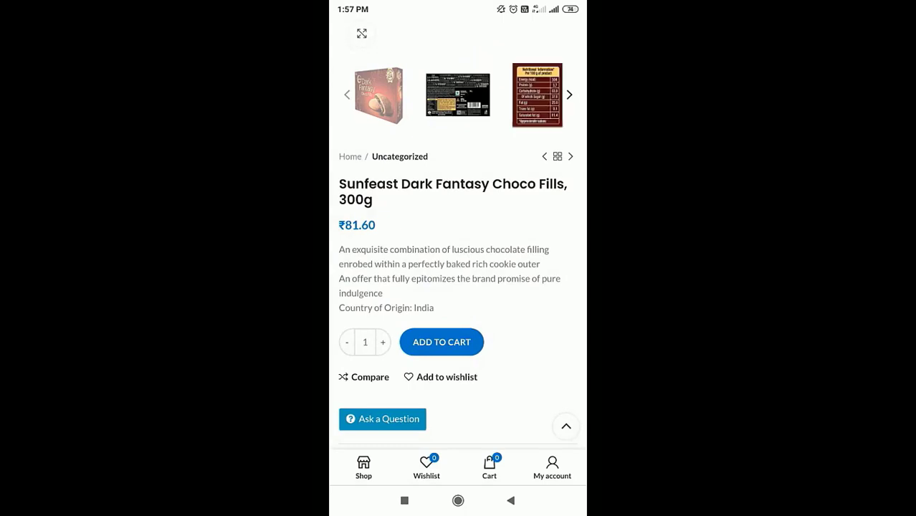
pyautogui.click(442, 342)
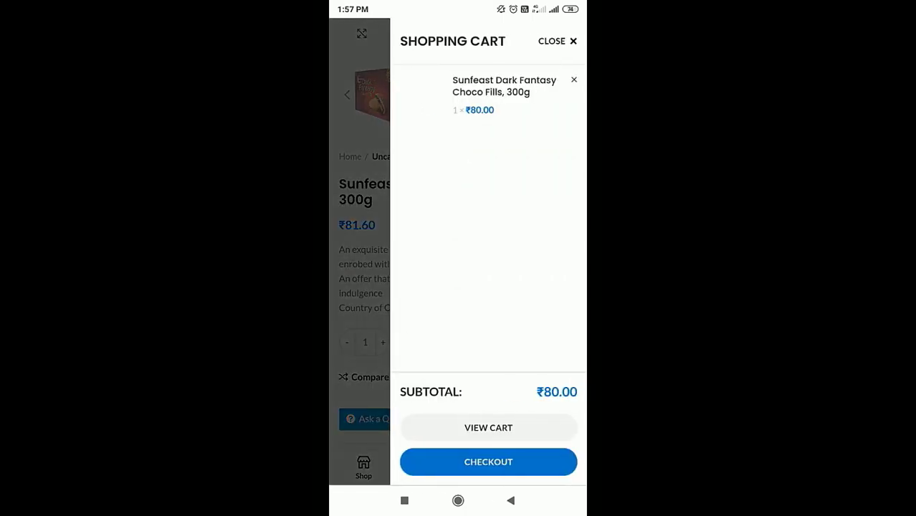
pyautogui.click(488, 462)
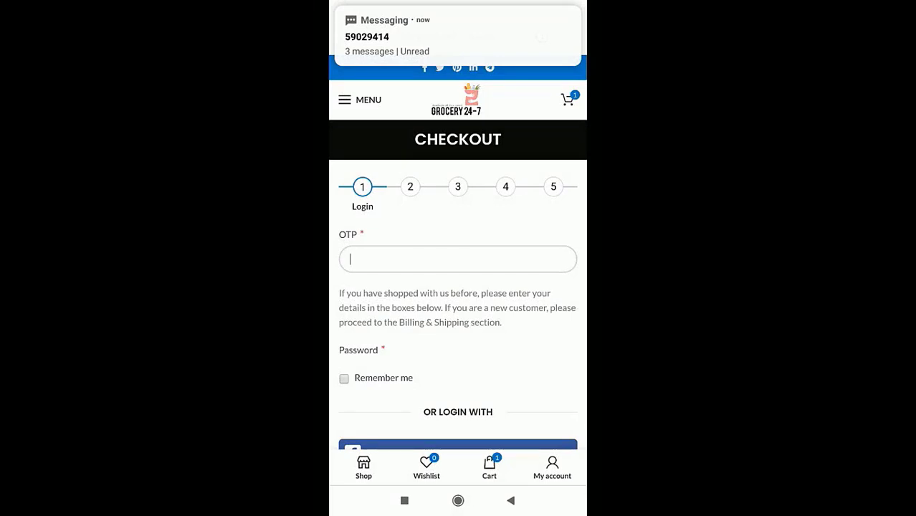
# Copy the one-time code from the notification, submit it, and place a cash-on-delivery order
pyautogui.moveTo(458, 7); pyautogui.dragTo(459, 323)
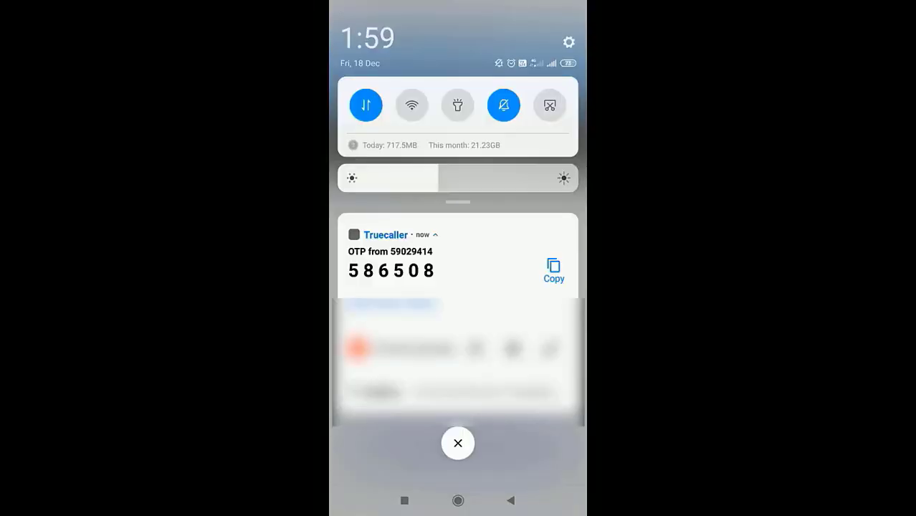
pyautogui.click(554, 271)
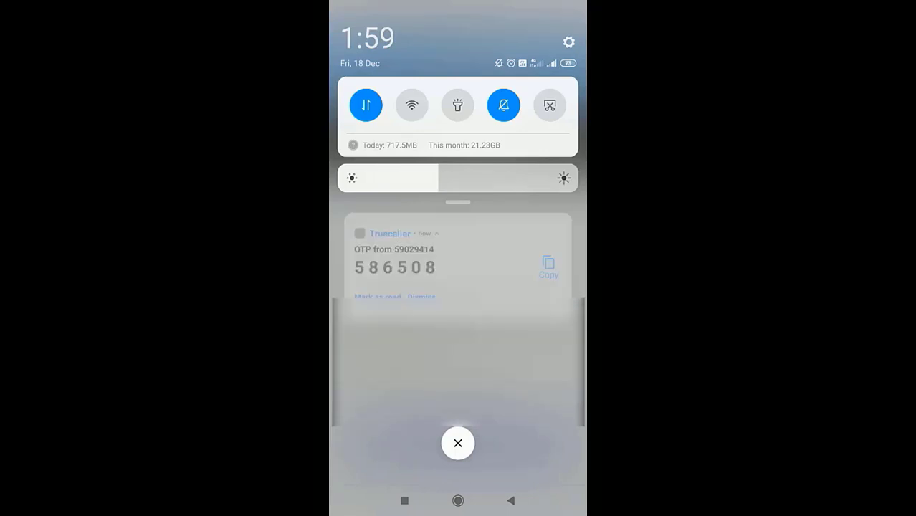
pyautogui.click(458, 258)
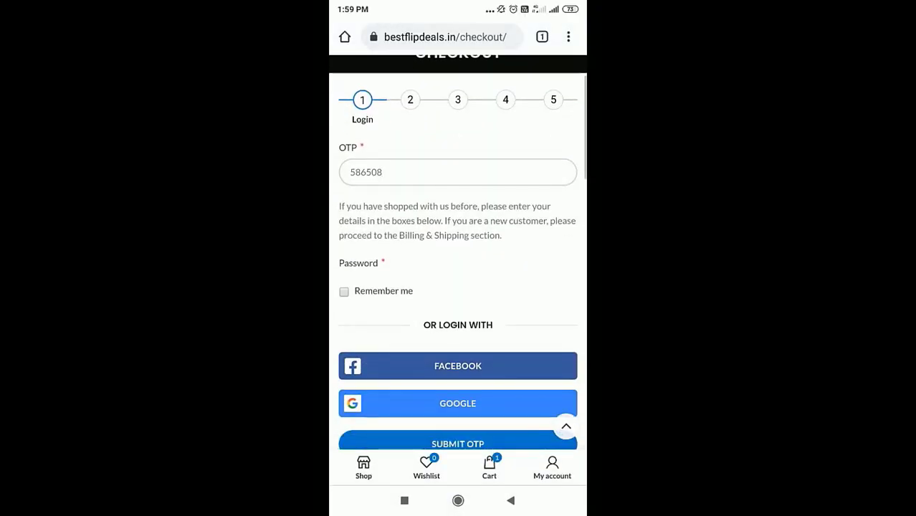
pyautogui.scroll(-2, 457, 251)
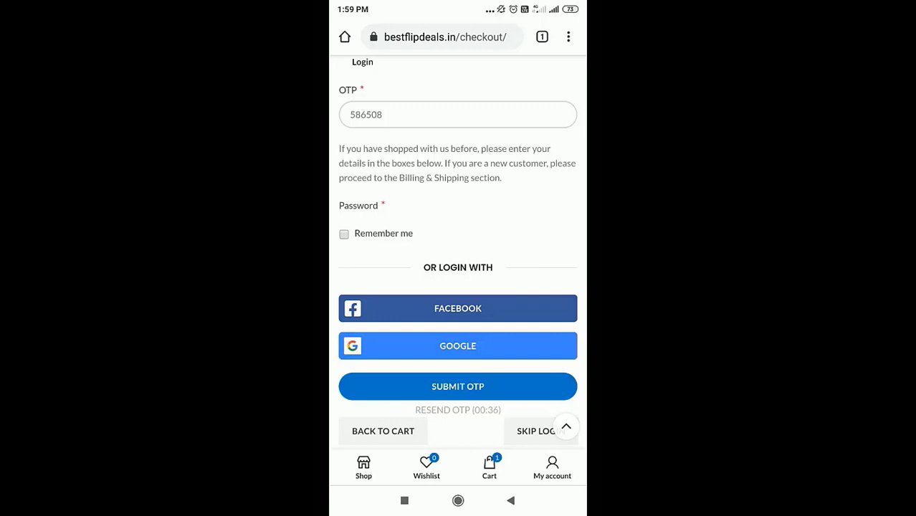
pyautogui.click(458, 386)
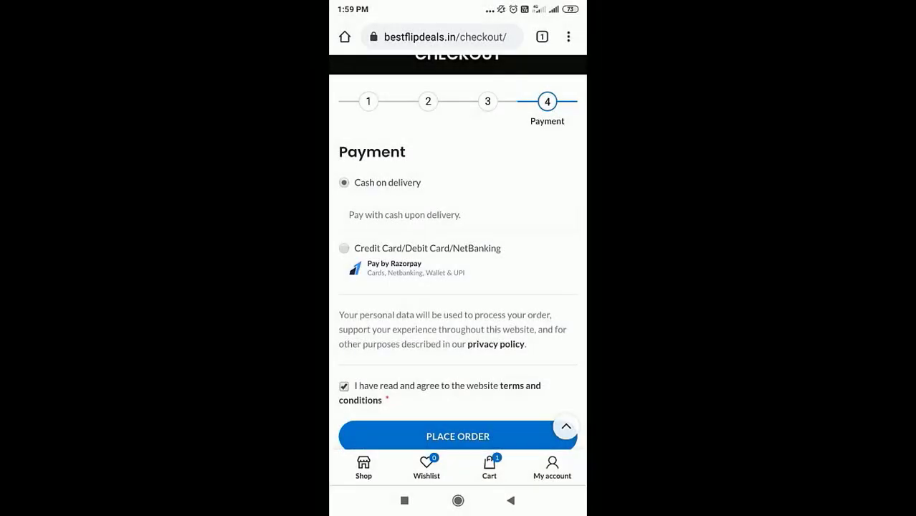
pyautogui.click(457, 436)
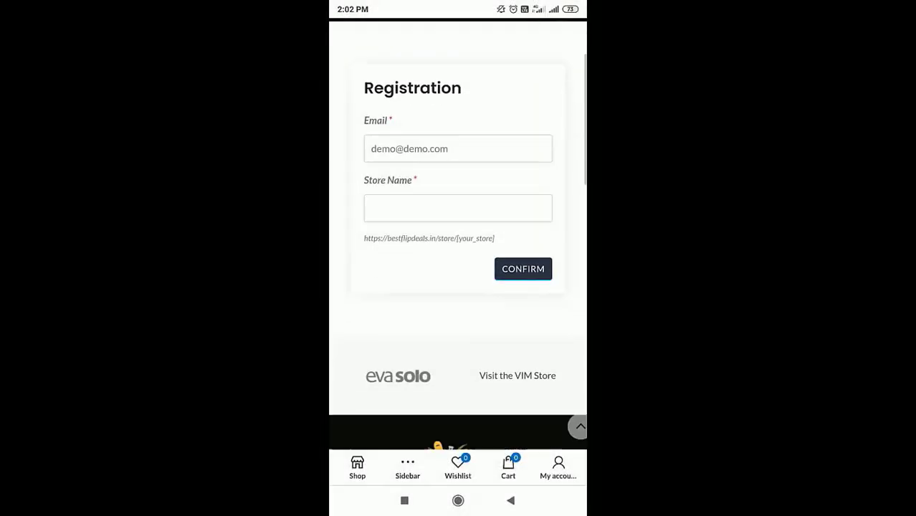
# Scroll back to the top of the Seller Registration page with the pre-filled e-mail field
pyautogui.scroll(-1, 457, 287)
pyautogui.scroll(3, 458, 286)
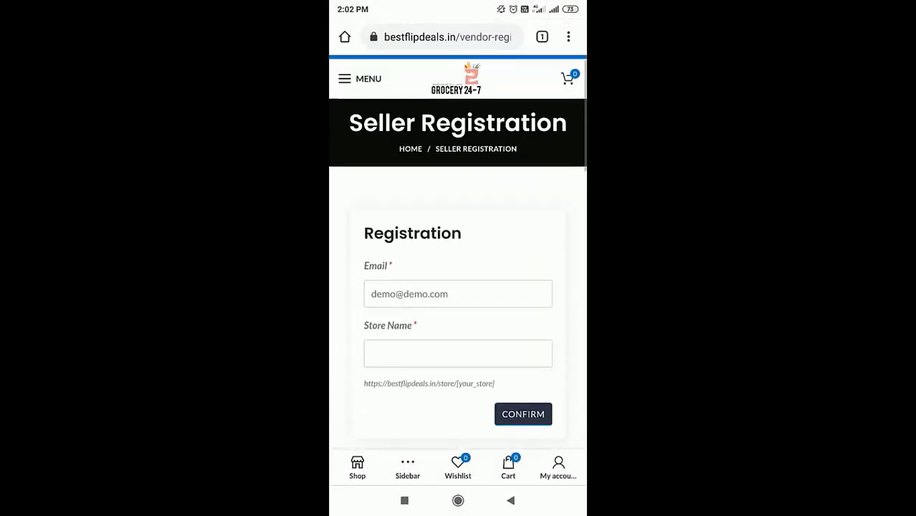
pyautogui.scroll(1, 457, 287)
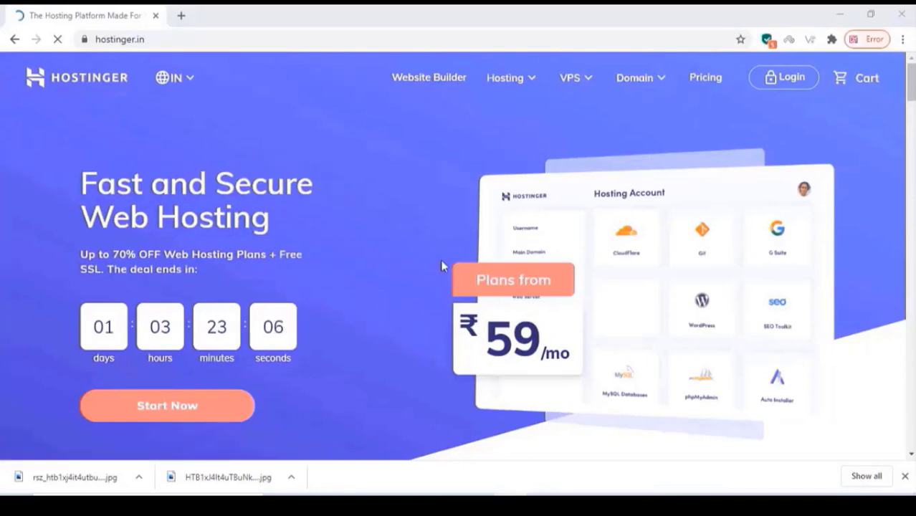
# Search mydemoshop123.com in Hostinger's Domain Checker, showing it available for ₹602.00
pyautogui.click(642, 79)
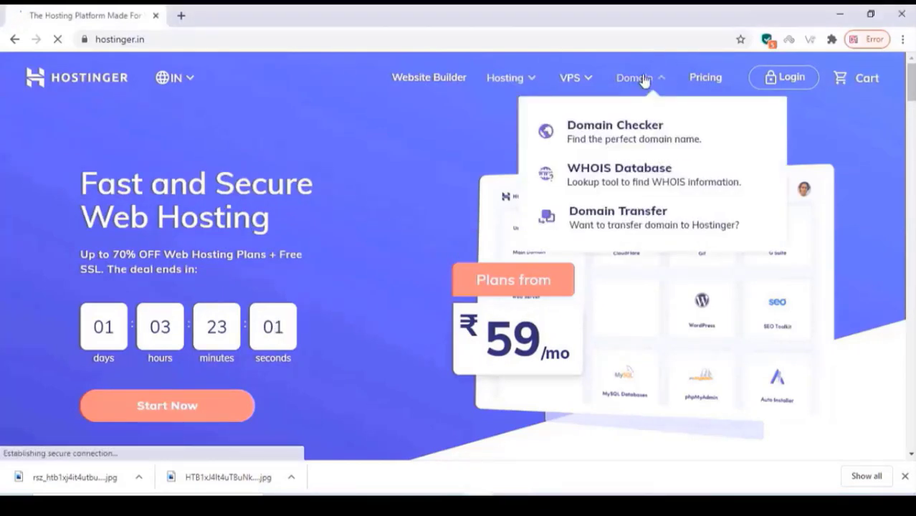
pyautogui.click(608, 136)
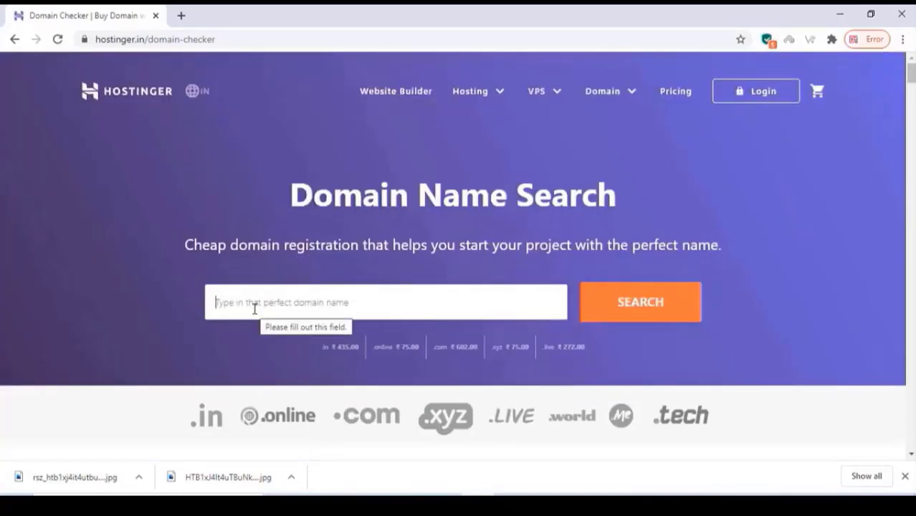
pyautogui.write('mydemoshop123.com')
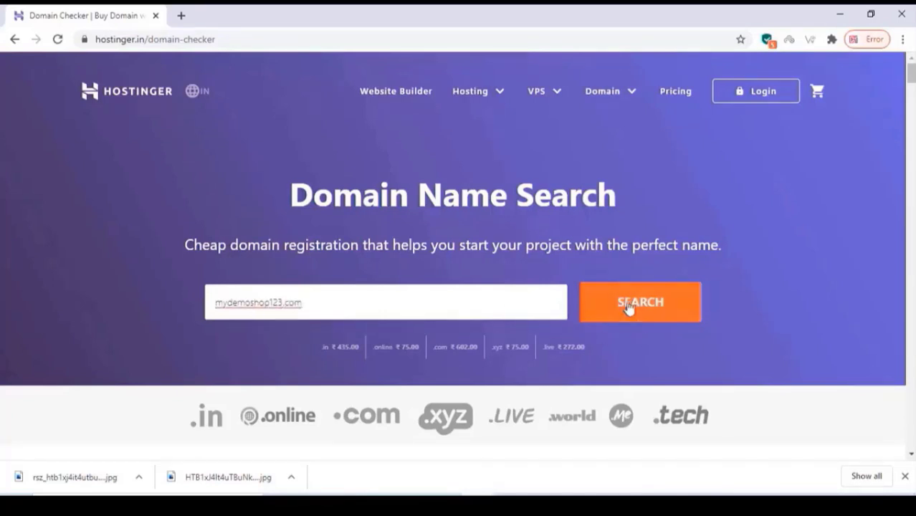
pyautogui.click(628, 305)
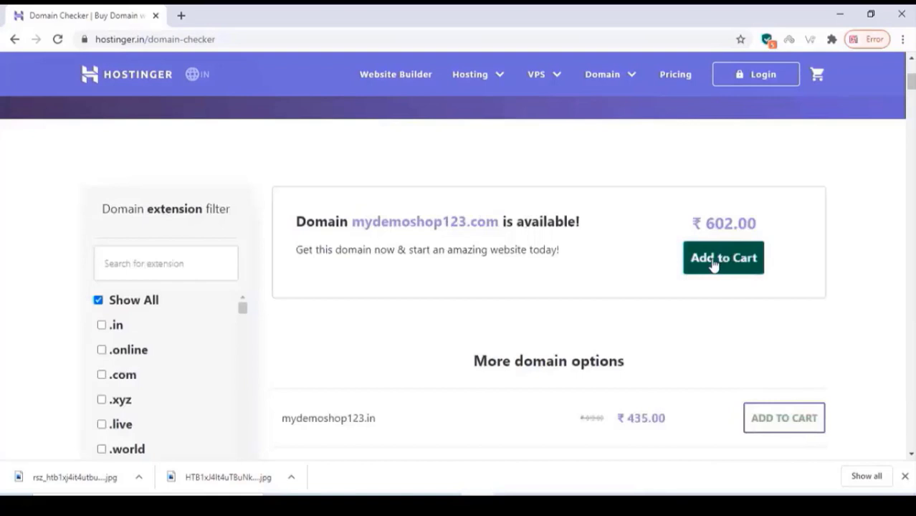
# Add mydemoshop123.com and the Single Web Hosting plan to the cart, totalling ₹4,066
pyautogui.click(714, 265)
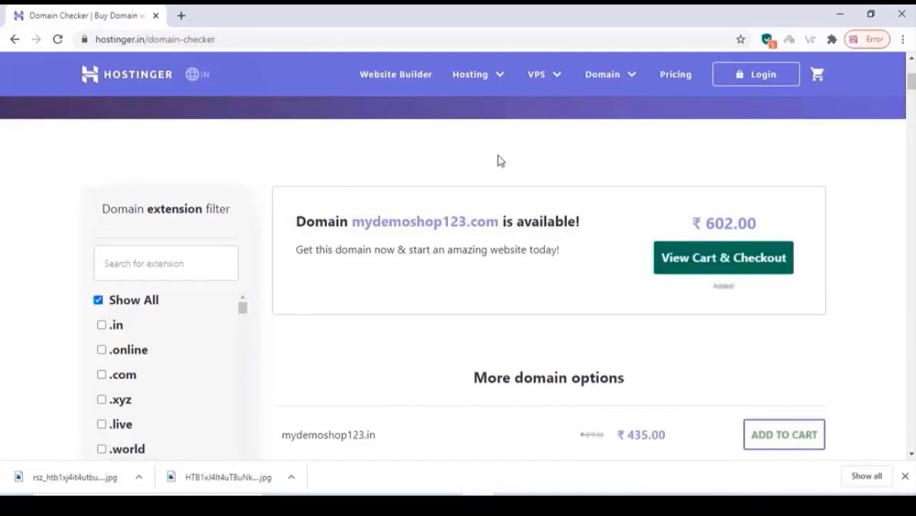
pyautogui.moveTo(469, 79)
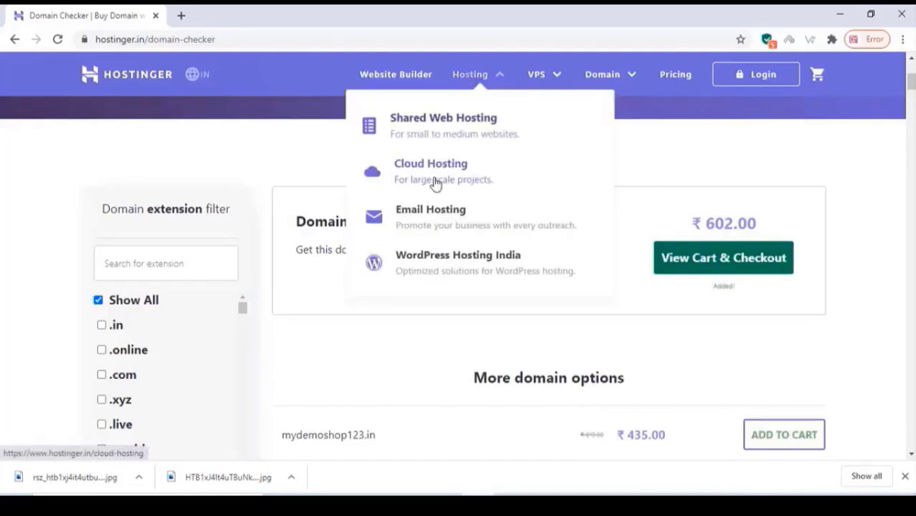
pyautogui.click(433, 125)
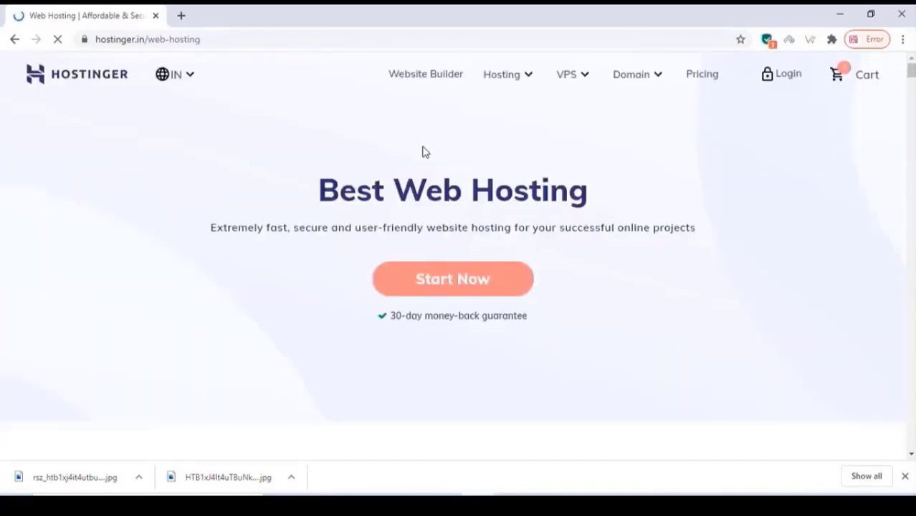
pyautogui.click(479, 287)
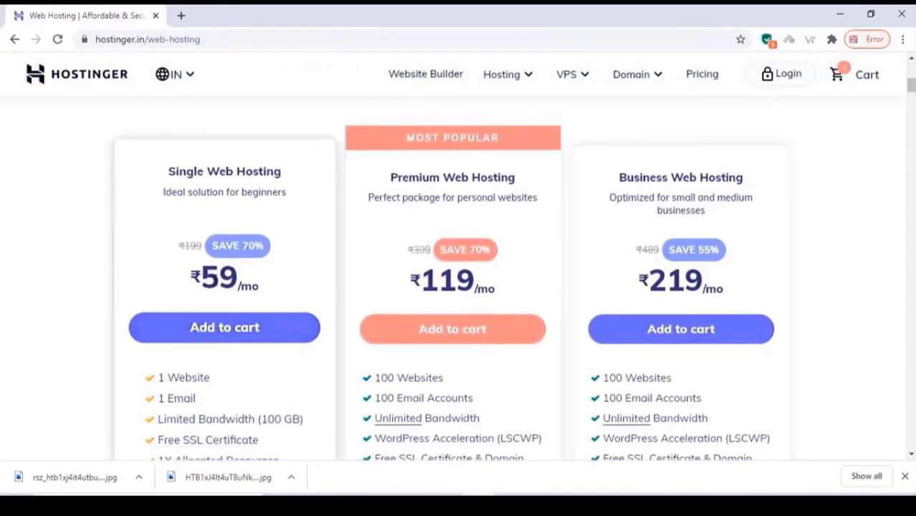
pyautogui.scroll(-1, 222, 287)
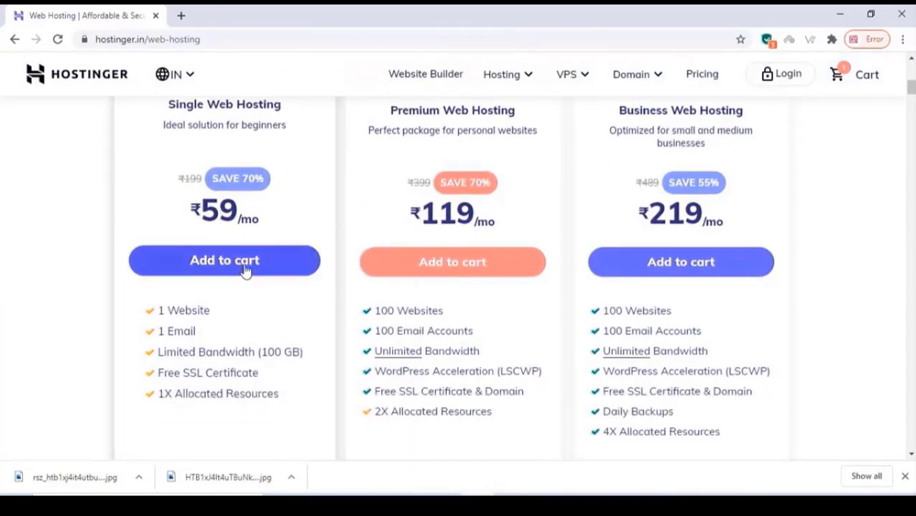
pyautogui.click(245, 269)
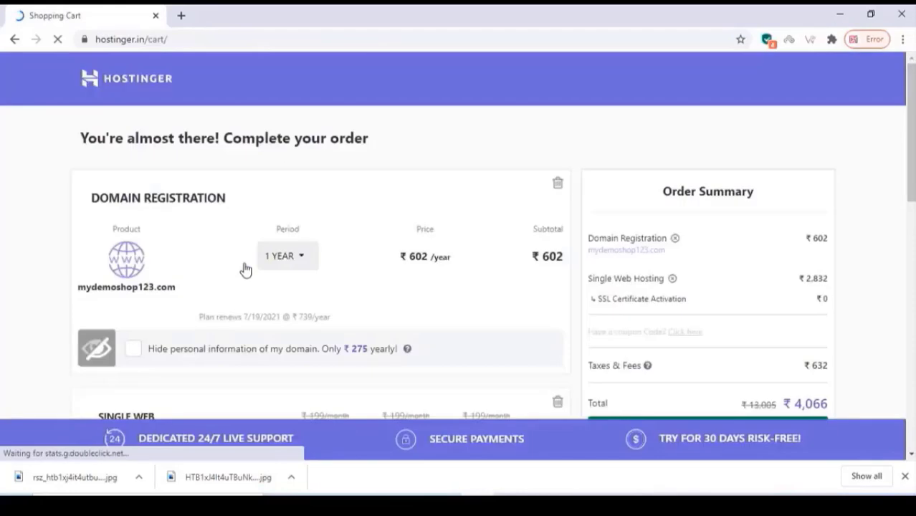
# Switch hosting to the 12 Months plan (₹1,188, total ₹2,126) and proceed to checkout
pyautogui.scroll(-1, 245, 269)
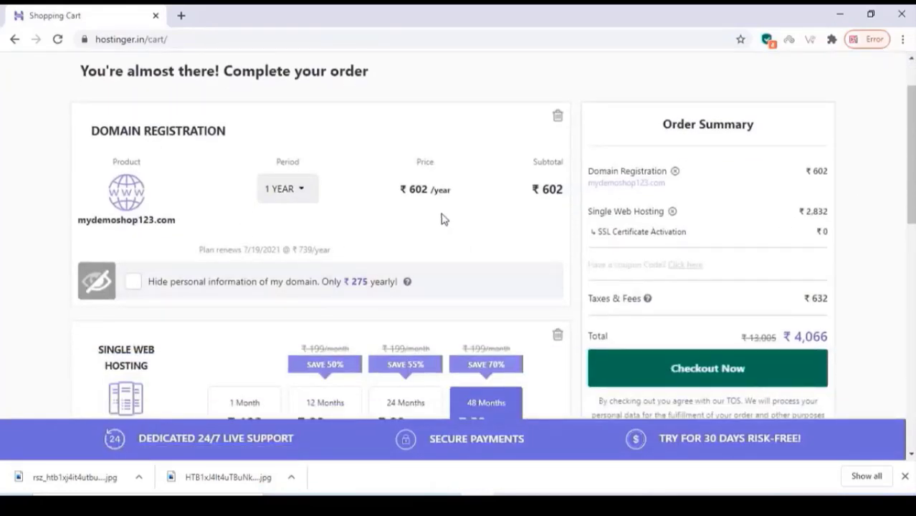
pyautogui.scroll(-3, 441, 219)
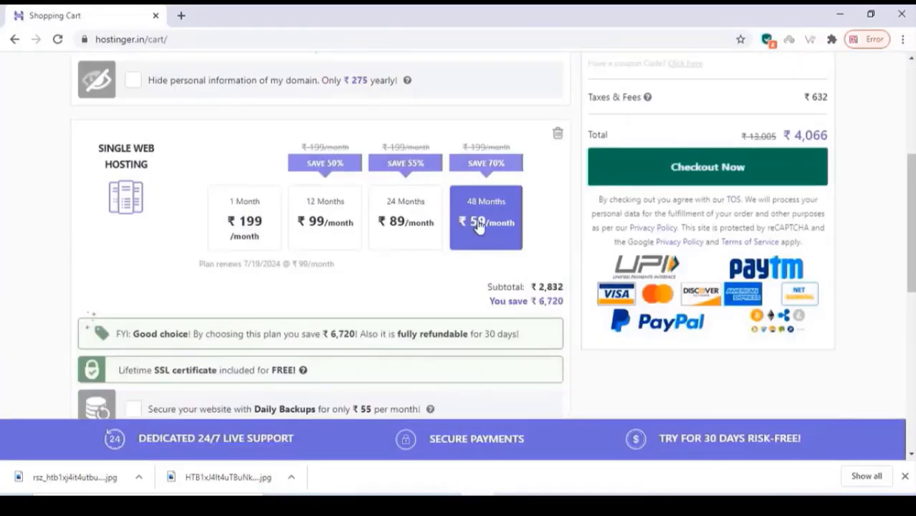
pyautogui.click(345, 228)
pyautogui.scroll(2, 715, 175)
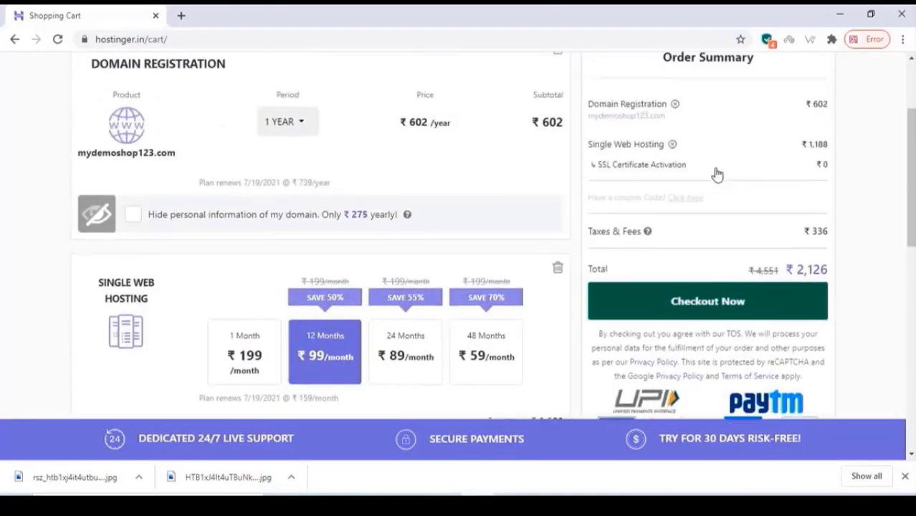
pyautogui.scroll(-2, 743, 180)
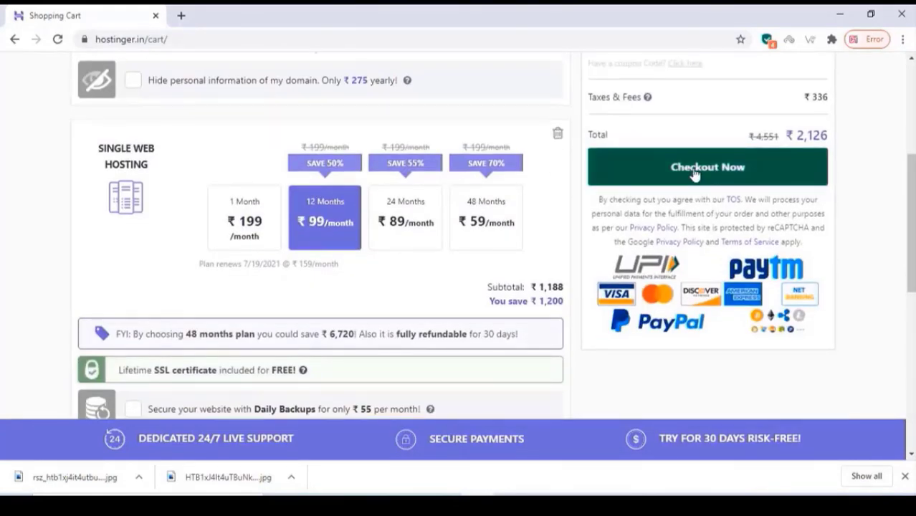
pyautogui.click(694, 176)
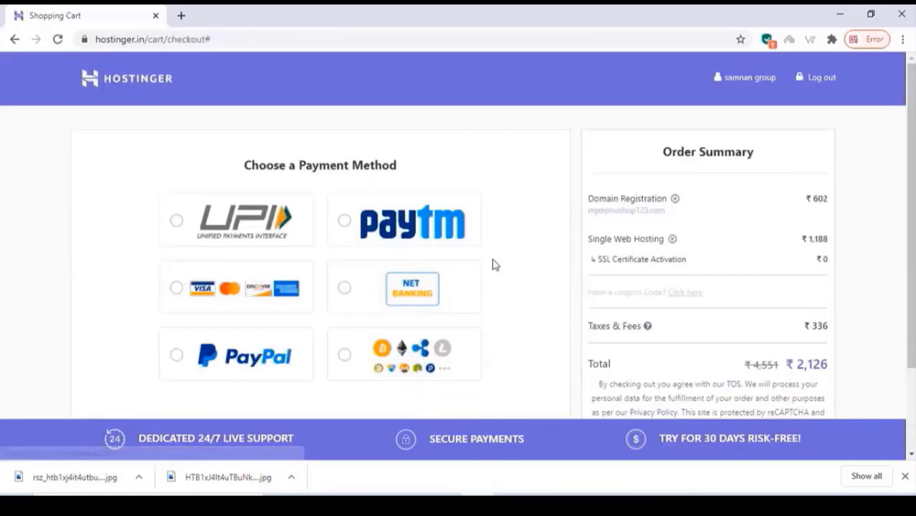
# Pay the ₹2,126.36 order by Net Banking and return to the hPanel home
pyautogui.scroll(-2, 491, 263)
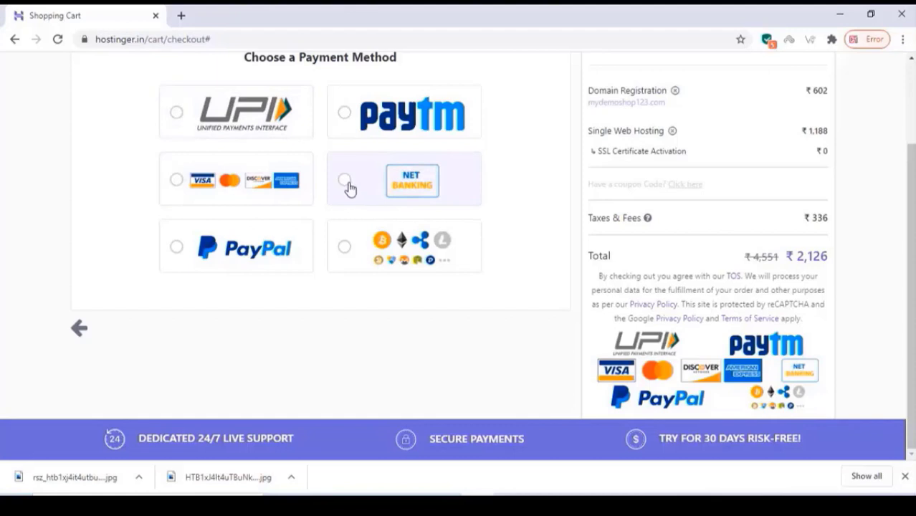
pyautogui.click(347, 184)
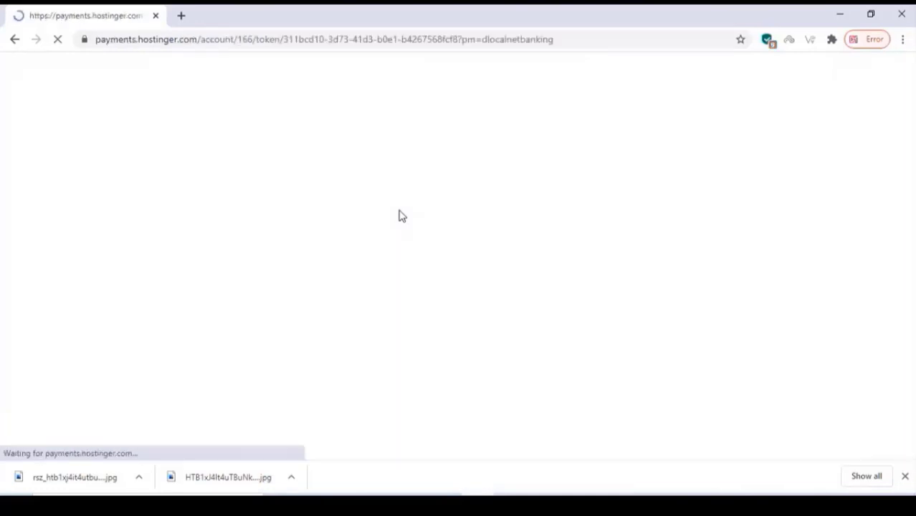
pyautogui.scroll(-3, 402, 215)
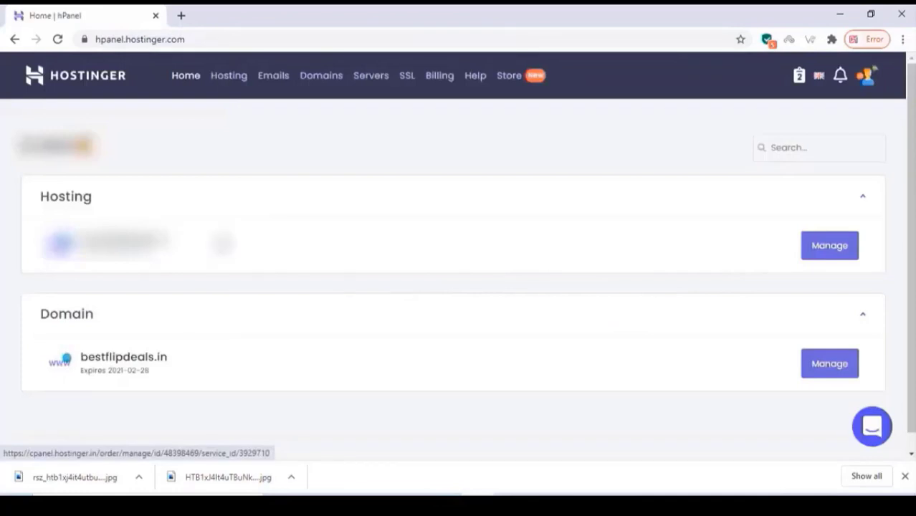
# Open the Hosting Account page for bestflipdeals.in and look through its tool cards down to Auto Installer
pyautogui.click(829, 254)
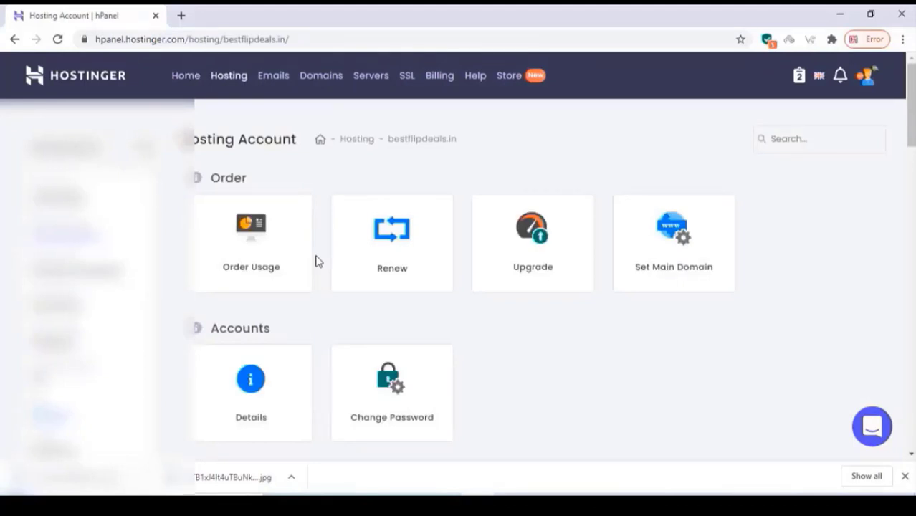
pyautogui.scroll(-3, 318, 261)
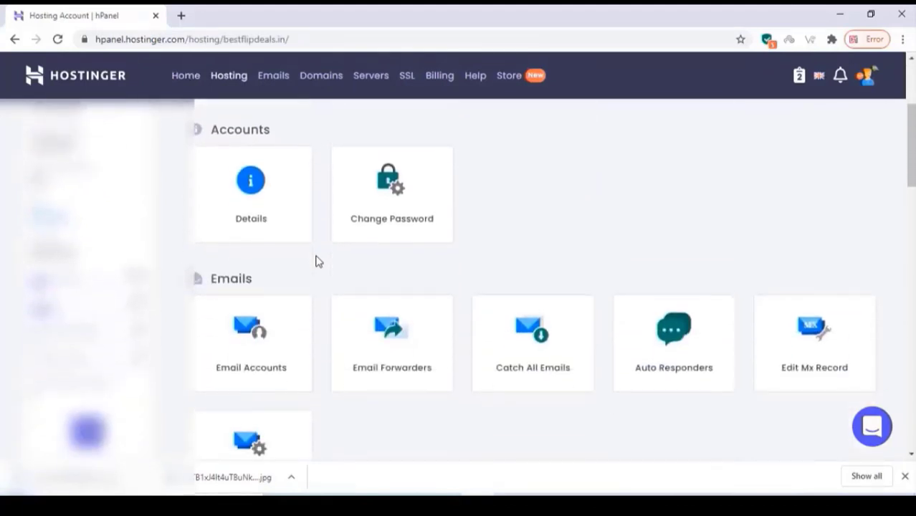
pyautogui.scroll(-3, 318, 261)
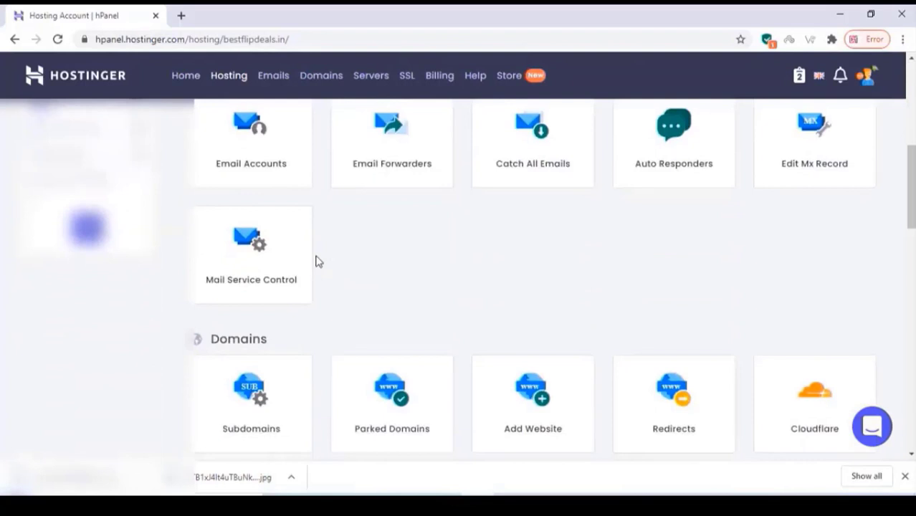
pyautogui.scroll(-5, 319, 261)
pyautogui.scroll(-3, 319, 261)
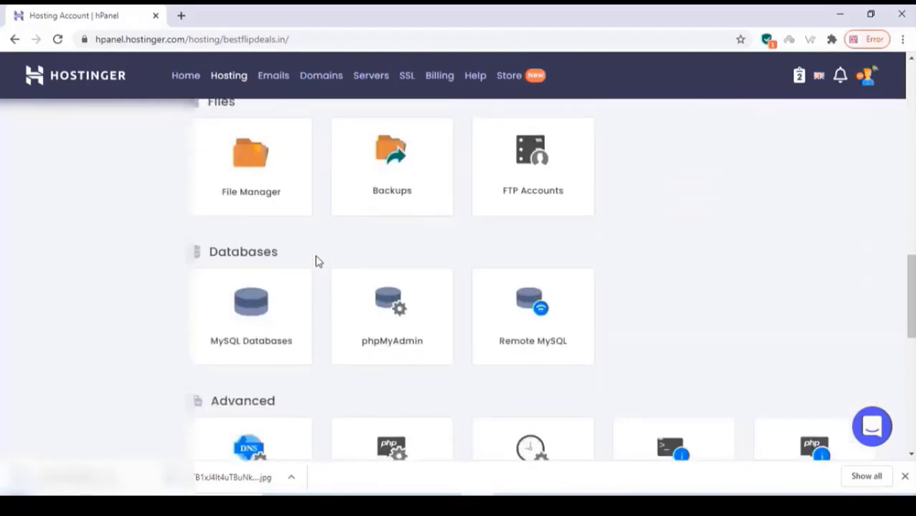
pyautogui.scroll(-4, 318, 261)
pyautogui.scroll(-3, 318, 261)
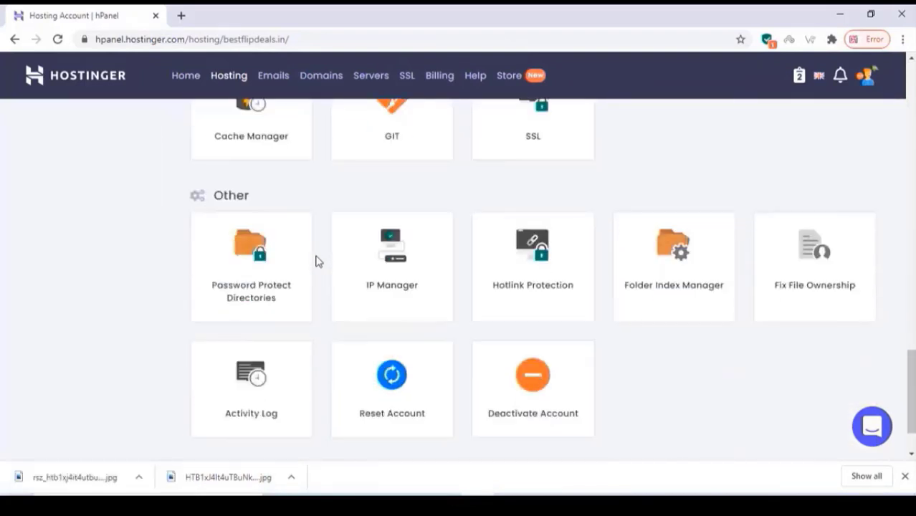
pyautogui.scroll(-1, 319, 261)
pyautogui.scroll(8, 319, 261)
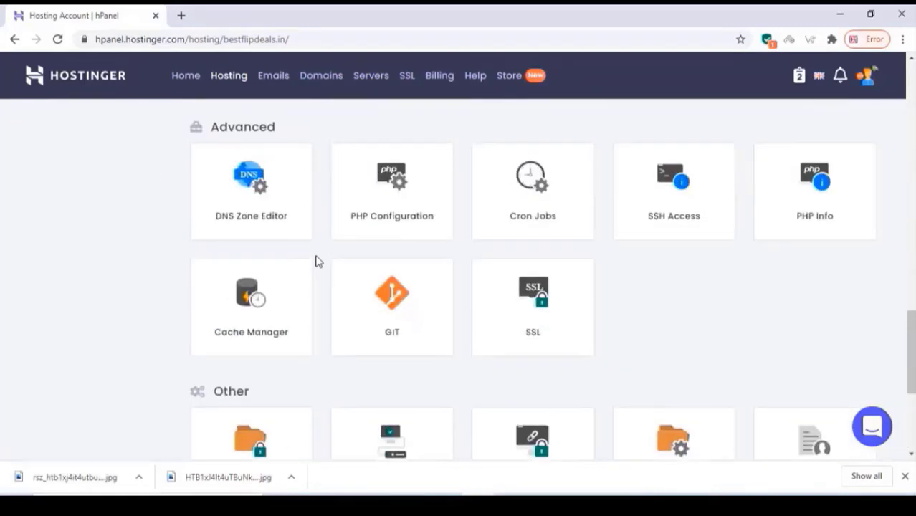
pyautogui.scroll(4, 319, 261)
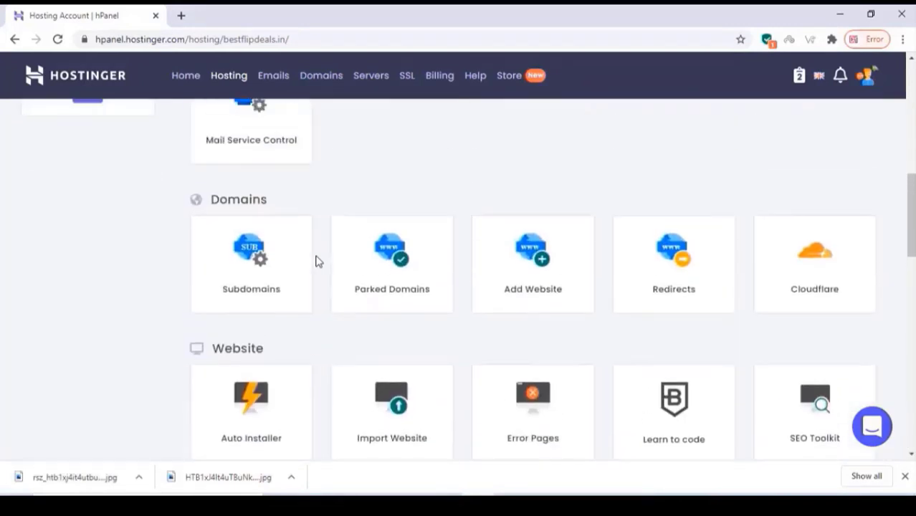
pyautogui.scroll(-1, 319, 261)
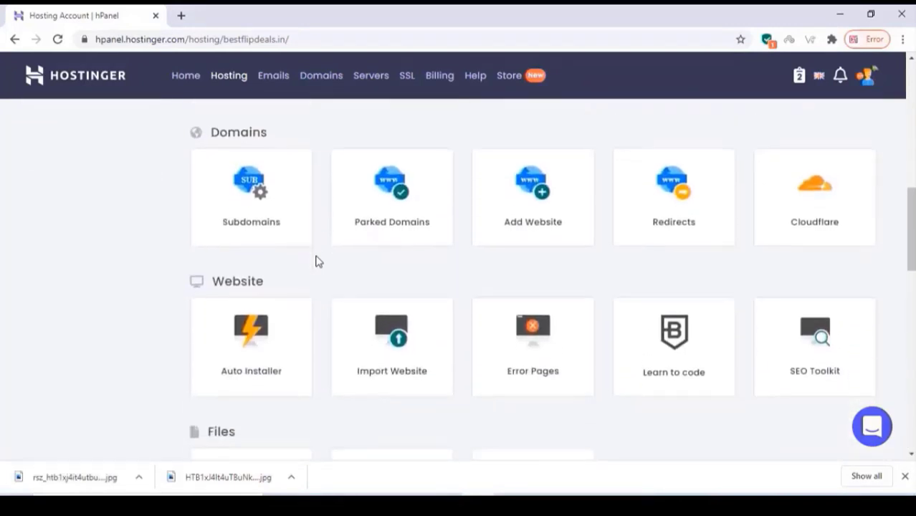
# Start a WordPress installation on bestflipdeals.in from the Auto Installer
pyautogui.click(261, 349)
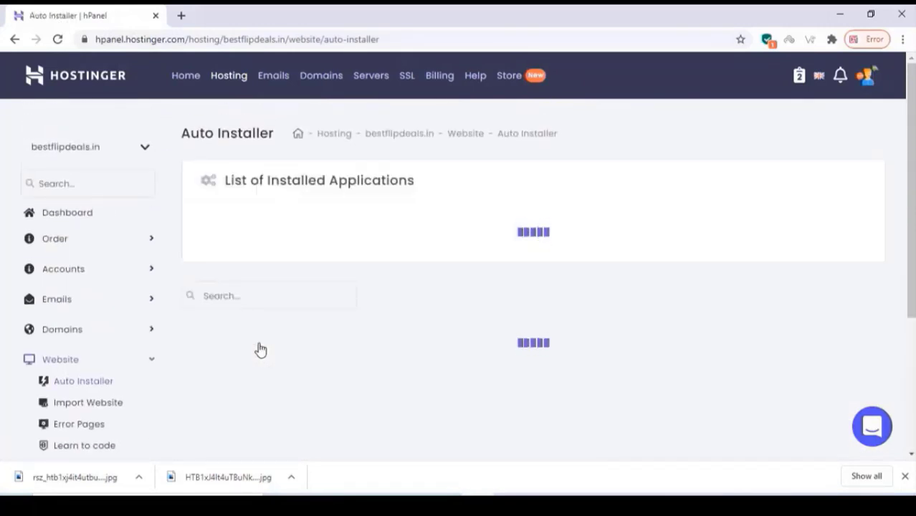
pyautogui.scroll(-3, 260, 349)
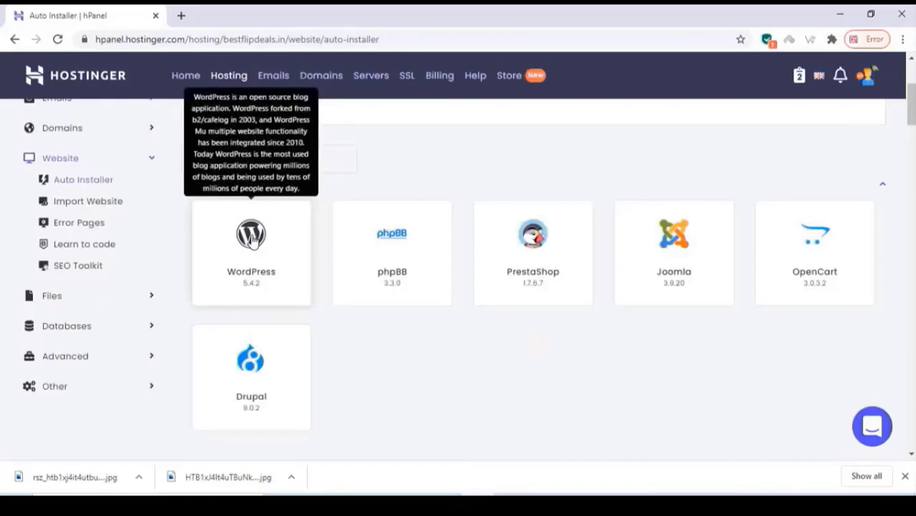
pyautogui.click(266, 230)
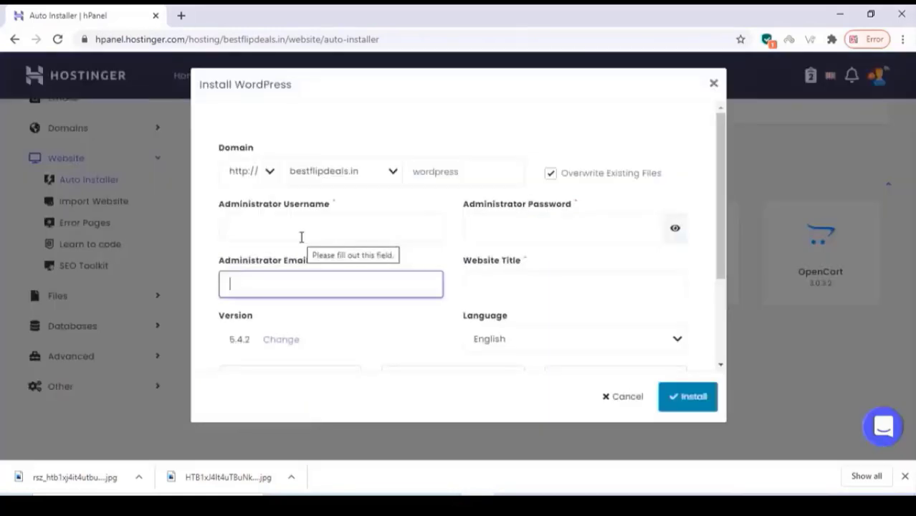
# Enter the administrator username, then generate a random password and copy it
pyautogui.click(302, 228)
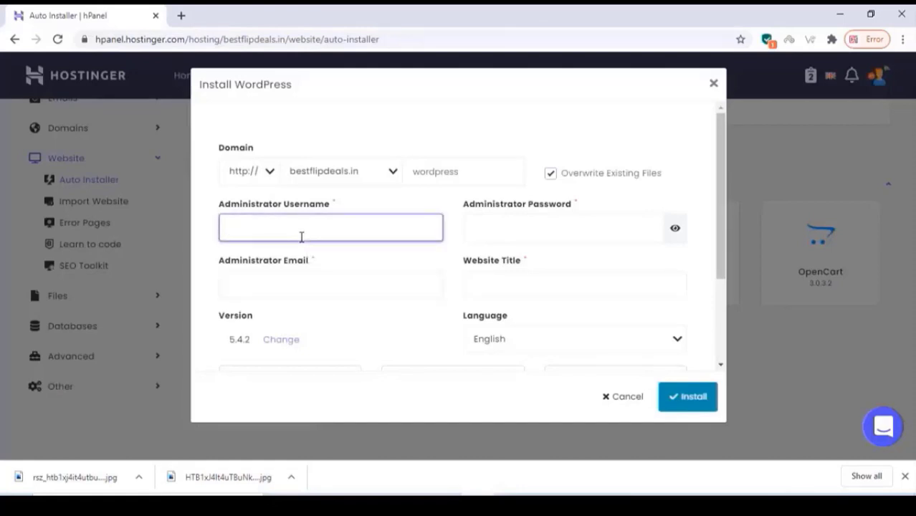
pyautogui.click(487, 236)
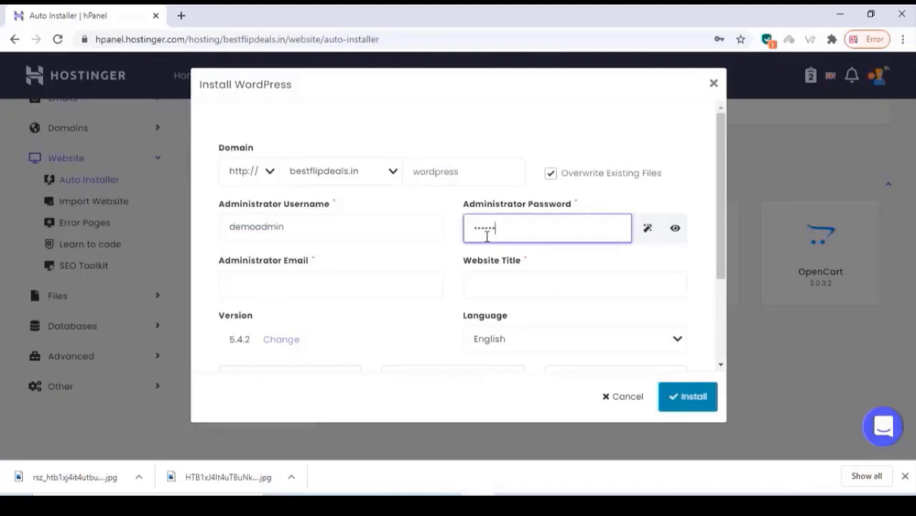
pyautogui.click(647, 228)
pyautogui.moveTo(521, 228); pyautogui.dragTo(472, 228)
pyautogui.rightClick(492, 226)
pyautogui.click(527, 273)
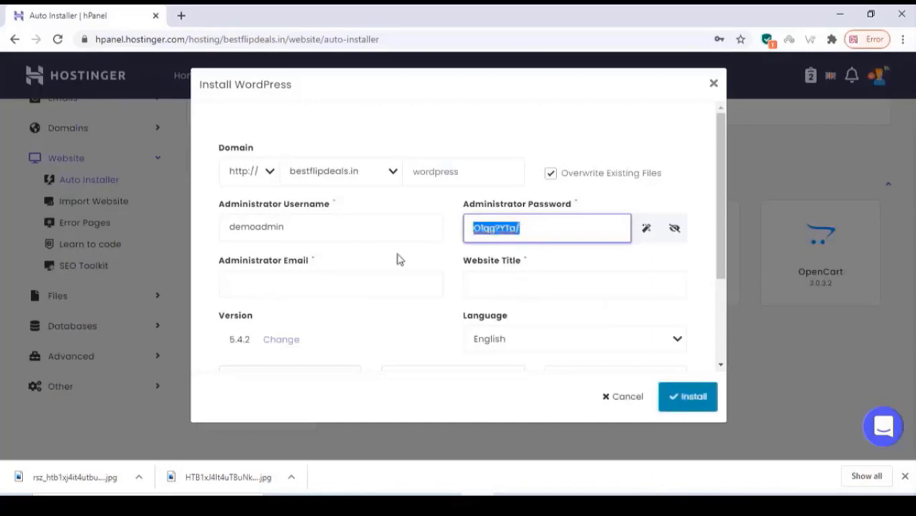
# Fill in the admin e-mail, set the website title to 'demostore', and install WordPress
pyautogui.click(337, 285)
pyautogui.click(485, 288)
pyautogui.write('demostor')
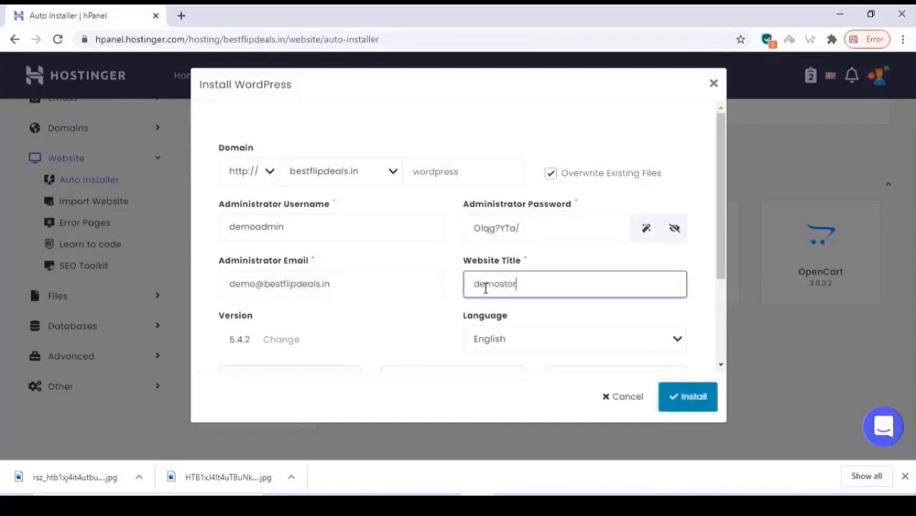
pyautogui.write('e')
pyautogui.click(685, 403)
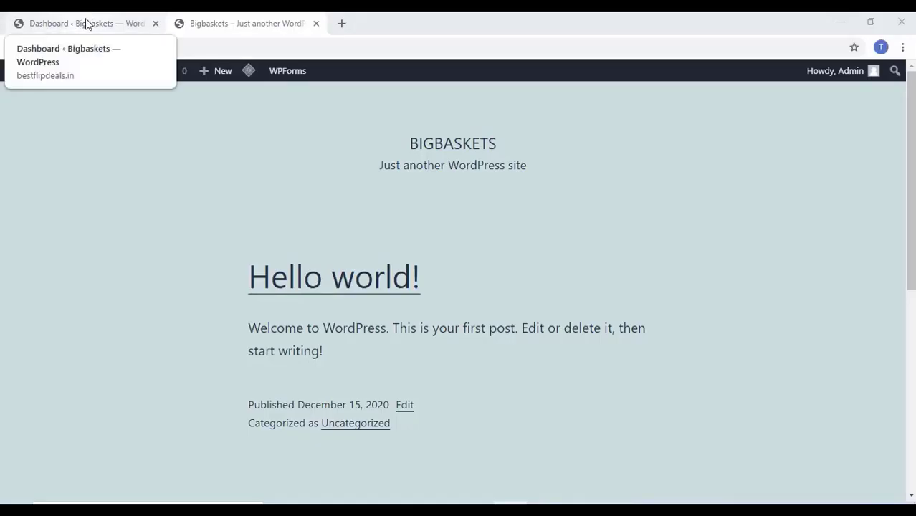
# Go to the WordPress Themes page and open the Upload Theme form
pyautogui.click(84, 23)
pyautogui.moveTo(20, 303)
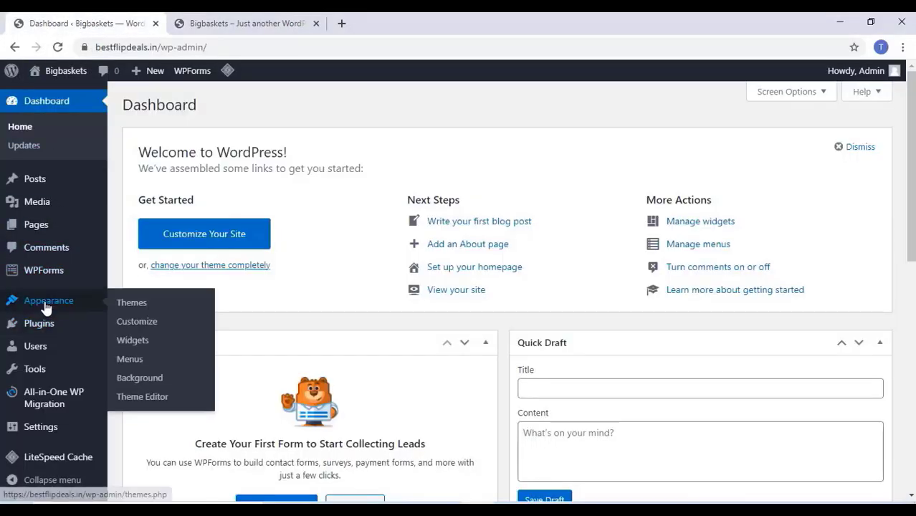
pyautogui.click(134, 307)
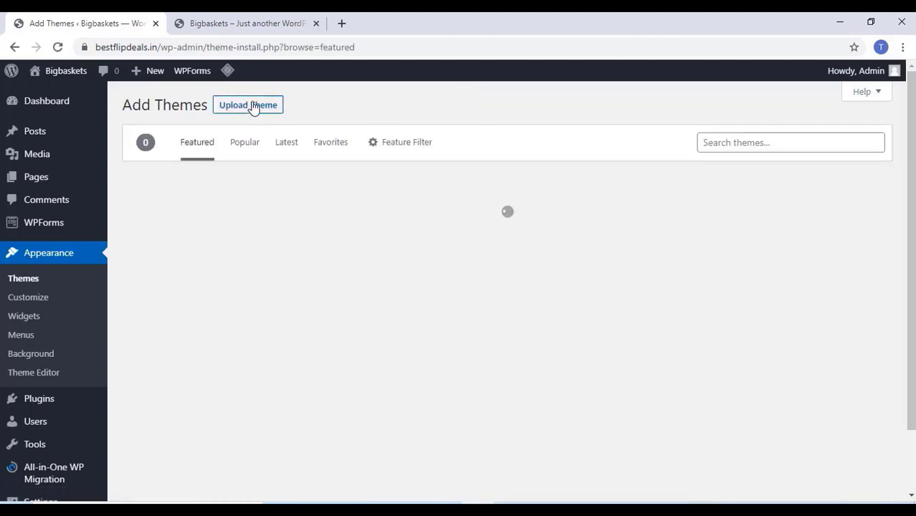
pyautogui.click(251, 105)
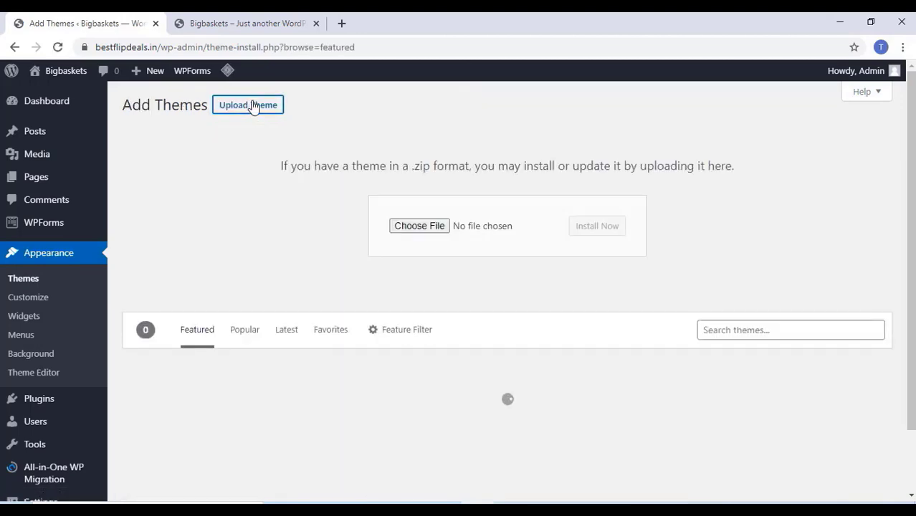
# Upload woodmart.zip from the WoodMart Theme folder and install it
pyautogui.click(433, 226)
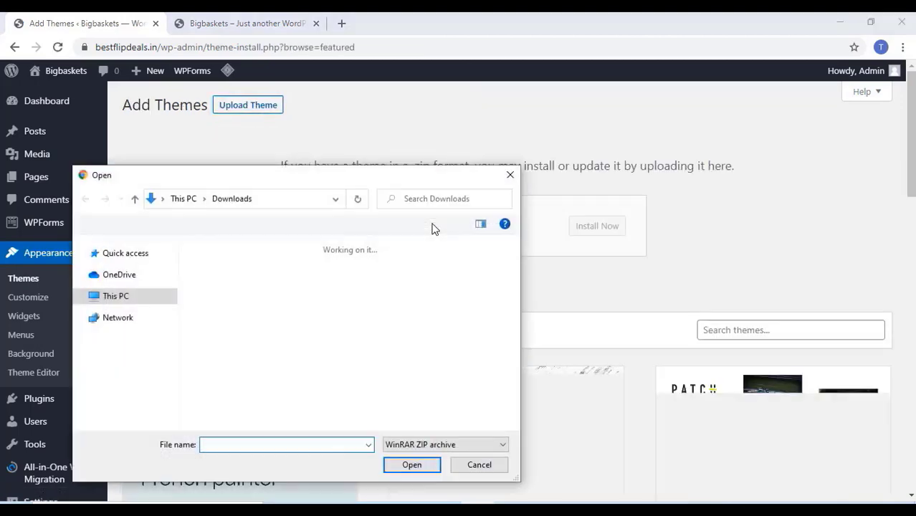
pyautogui.click(321, 289)
pyautogui.doubleClick(320, 290)
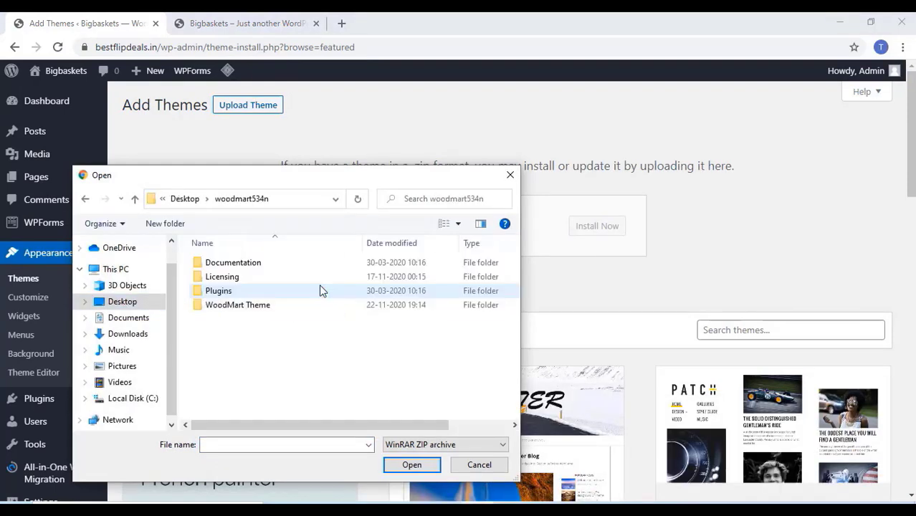
pyautogui.click(235, 308)
pyautogui.doubleClick(235, 306)
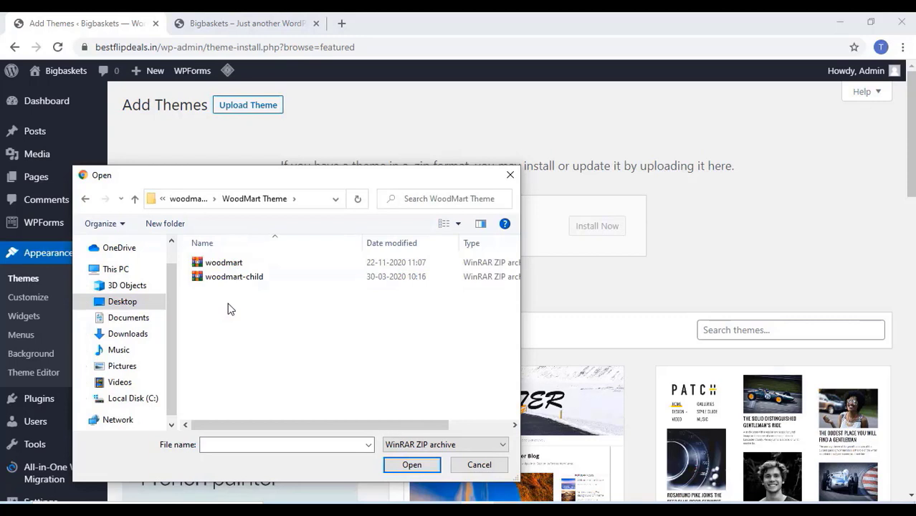
pyautogui.click(240, 265)
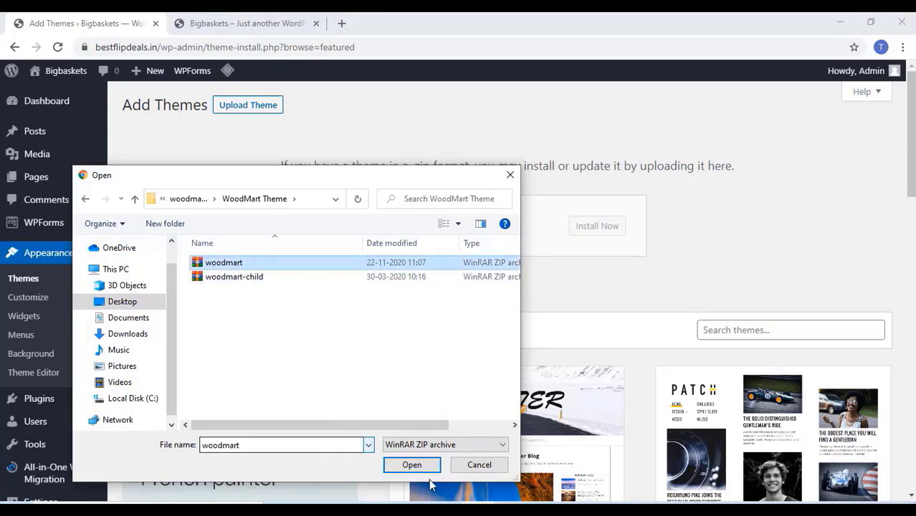
pyautogui.click(412, 464)
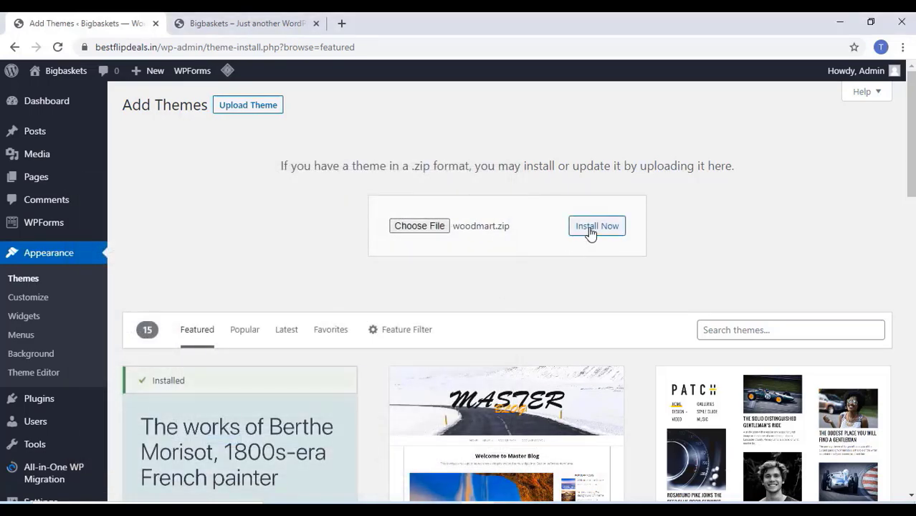
pyautogui.click(592, 228)
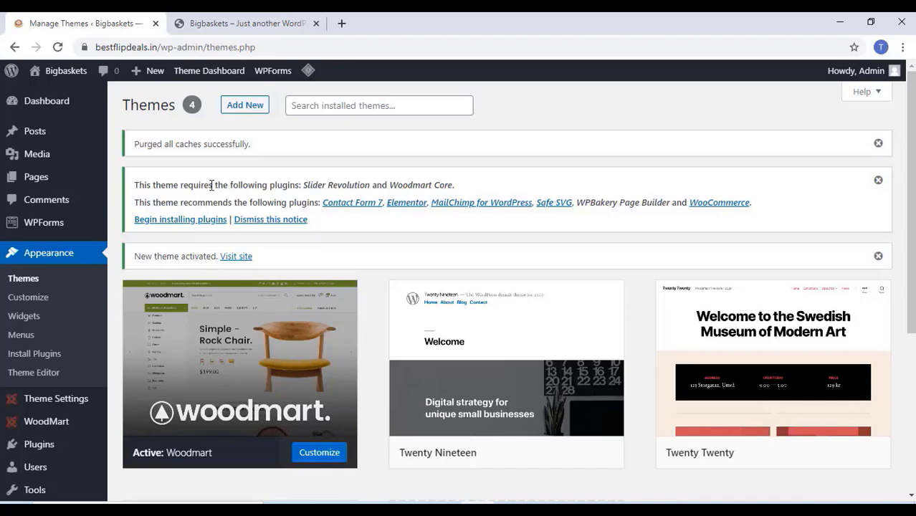
# Bulk-install all the plugins the Woodmart theme requires and recommends
pyautogui.click(169, 220)
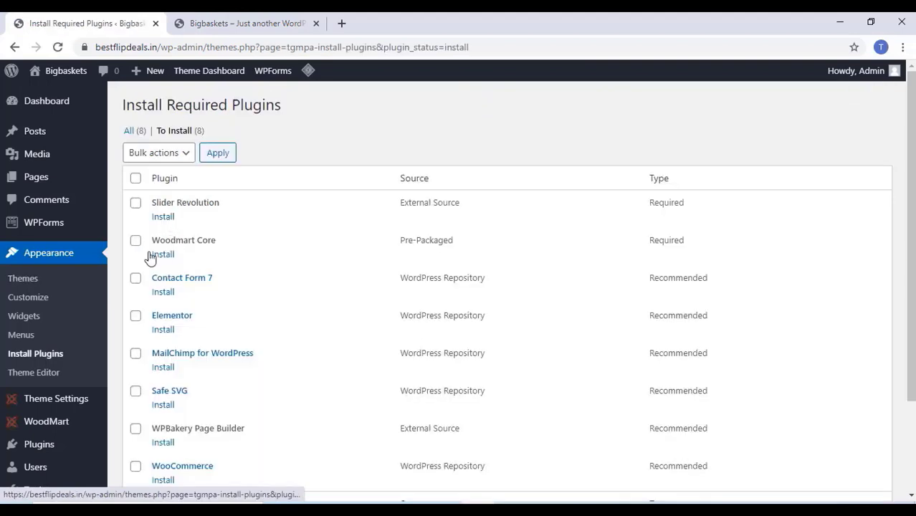
pyautogui.click(137, 179)
pyautogui.click(174, 158)
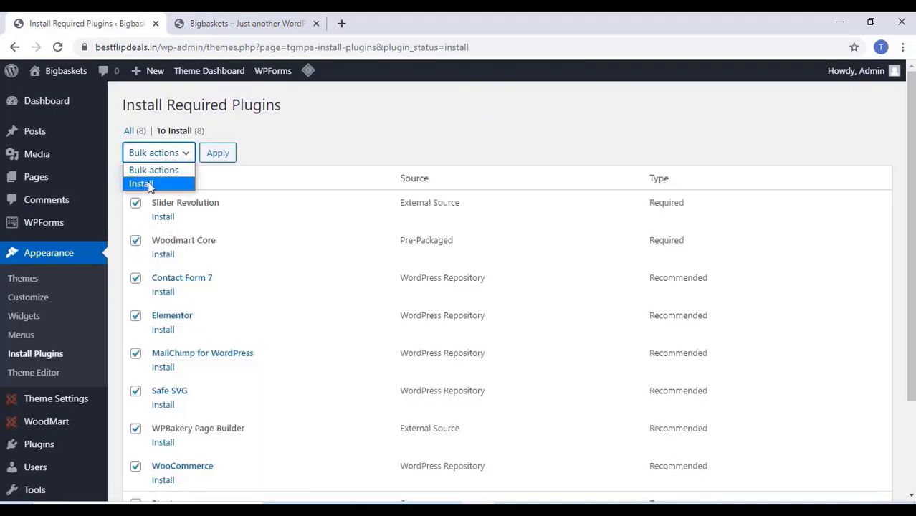
pyautogui.click(136, 184)
pyautogui.click(220, 156)
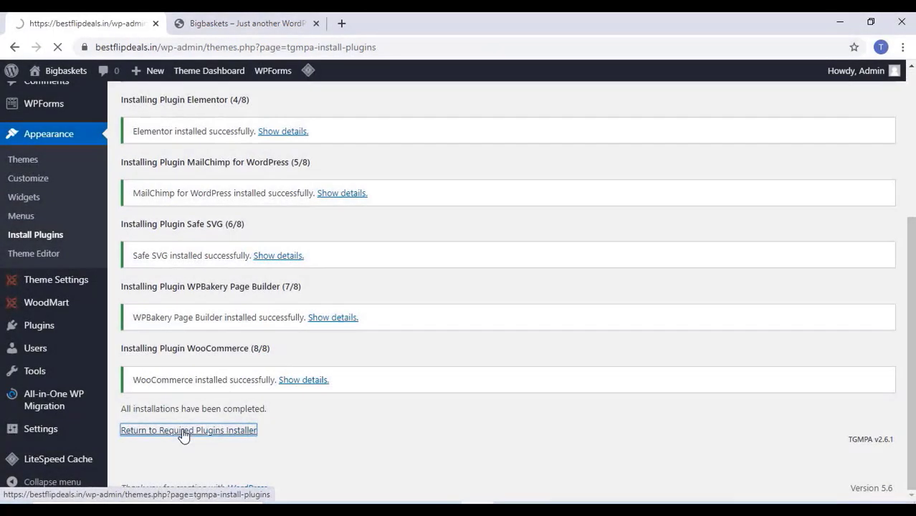
# Bulk-activate all eight installed plugins, including WooCommerce and Elementor
pyautogui.click(184, 431)
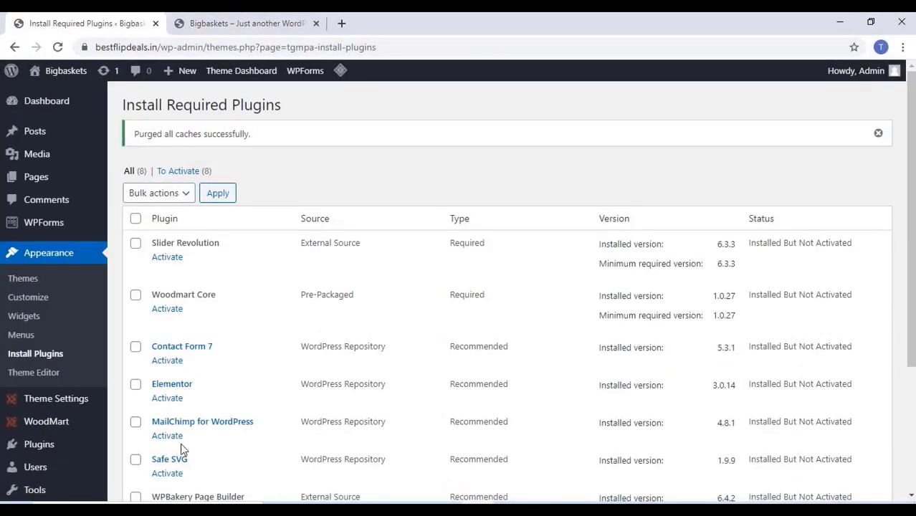
pyautogui.click(136, 219)
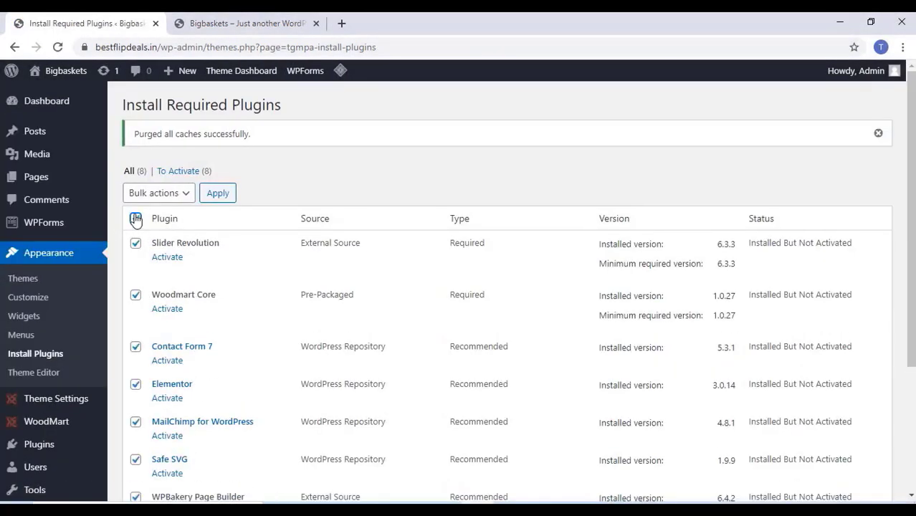
pyautogui.click(179, 193)
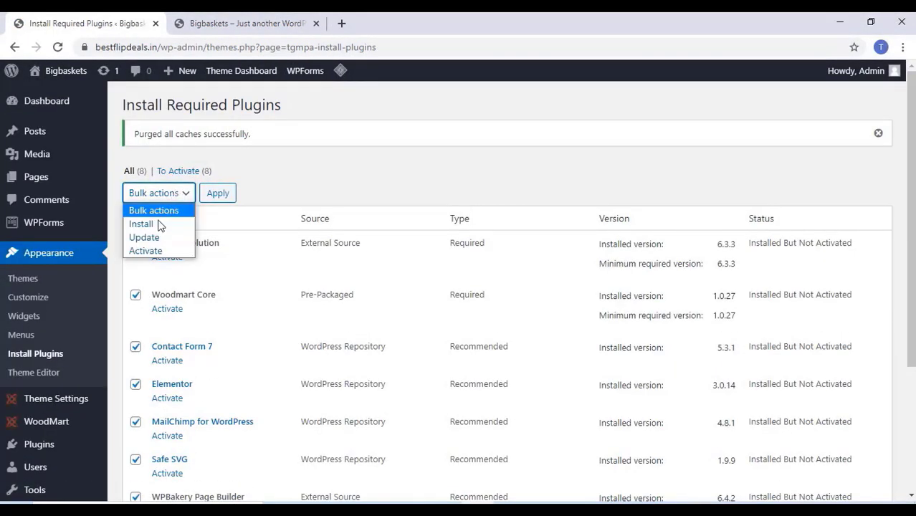
pyautogui.click(146, 252)
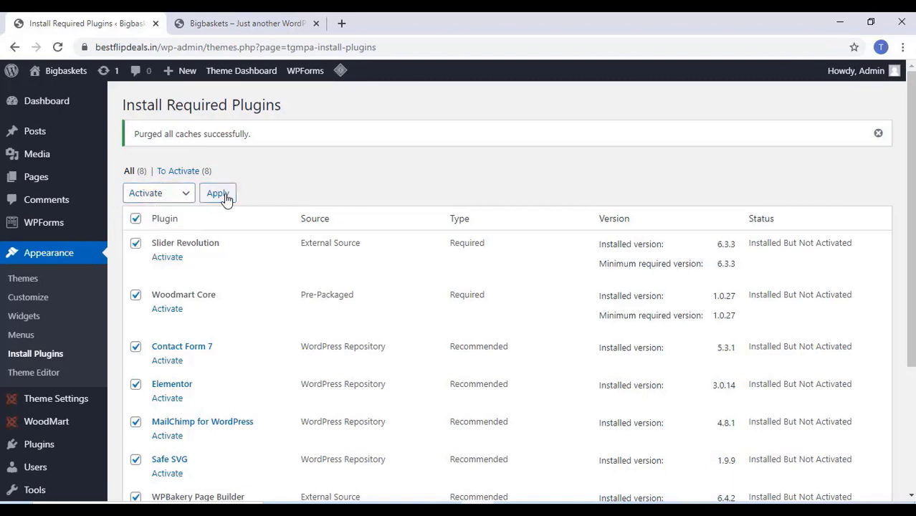
pyautogui.click(225, 196)
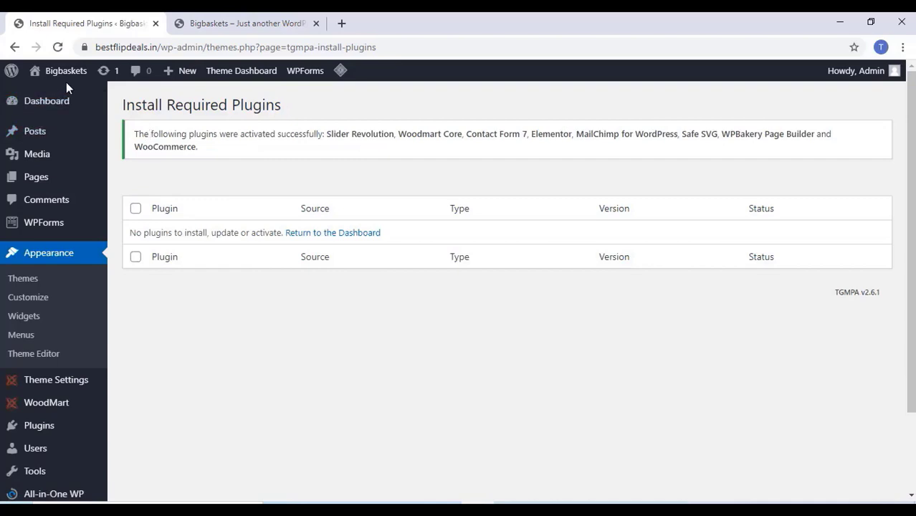
pyautogui.moveTo(65, 103)
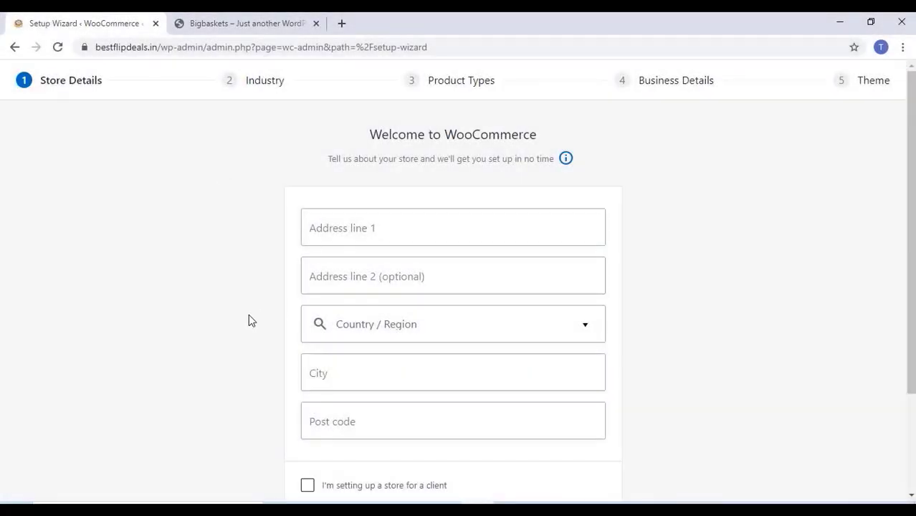
# Skip the WooCommerce store details, decline usage tracking, and close the welcome dialog
pyautogui.scroll(-2, 248, 314)
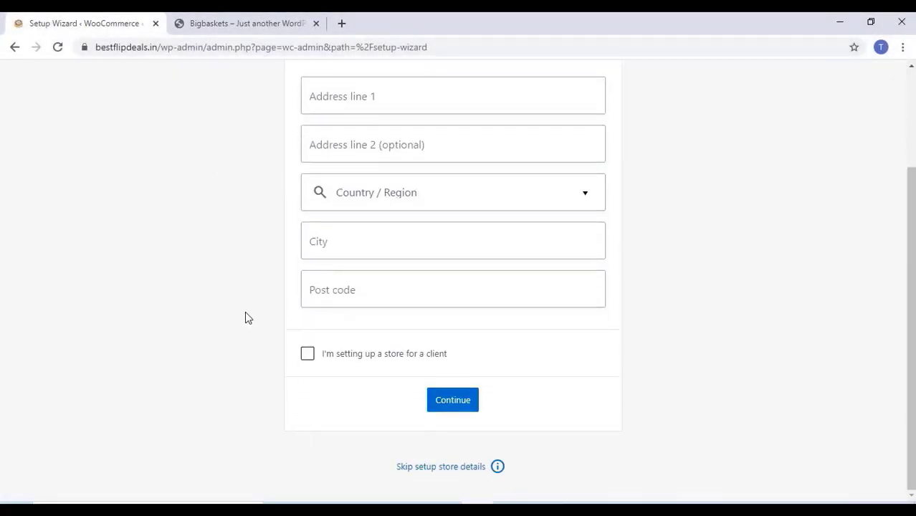
pyautogui.click(436, 467)
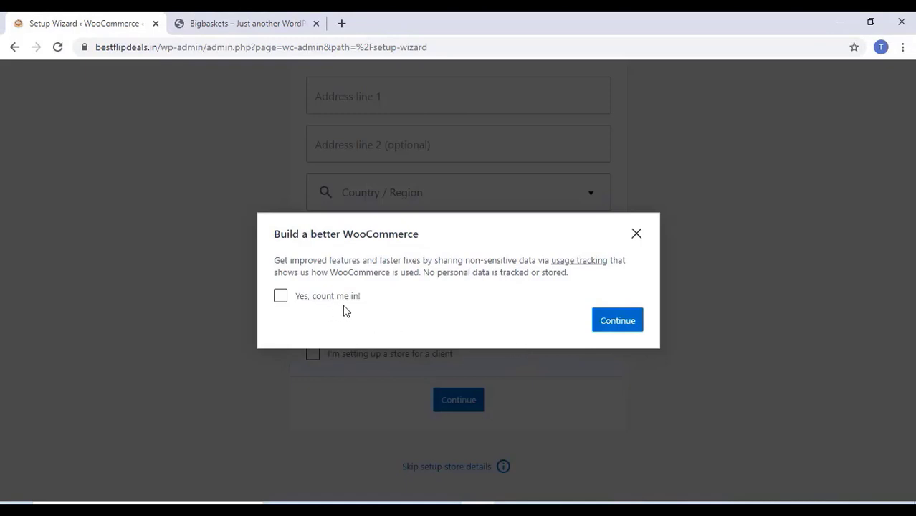
pyautogui.click(642, 324)
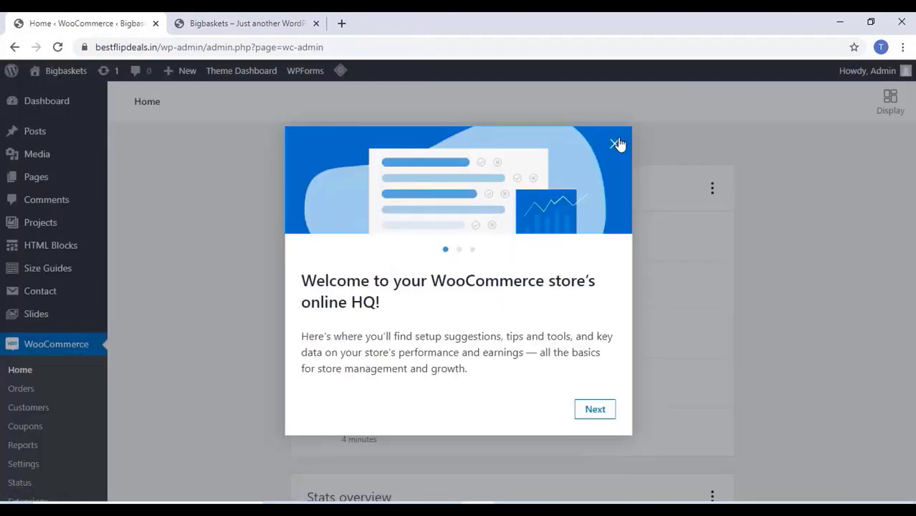
pyautogui.click(618, 144)
# Open WoodMart's Base import page and review its page-builder warning
pyautogui.moveTo(57, 265)
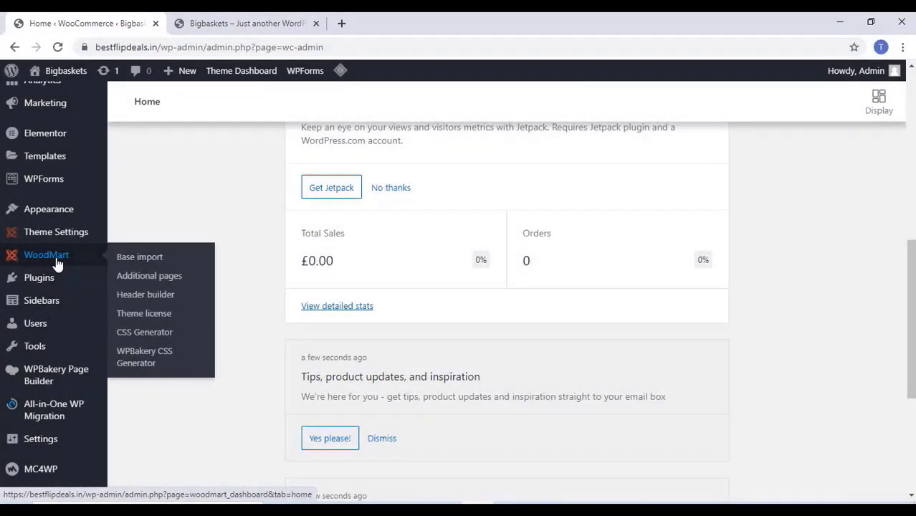
pyautogui.click(151, 262)
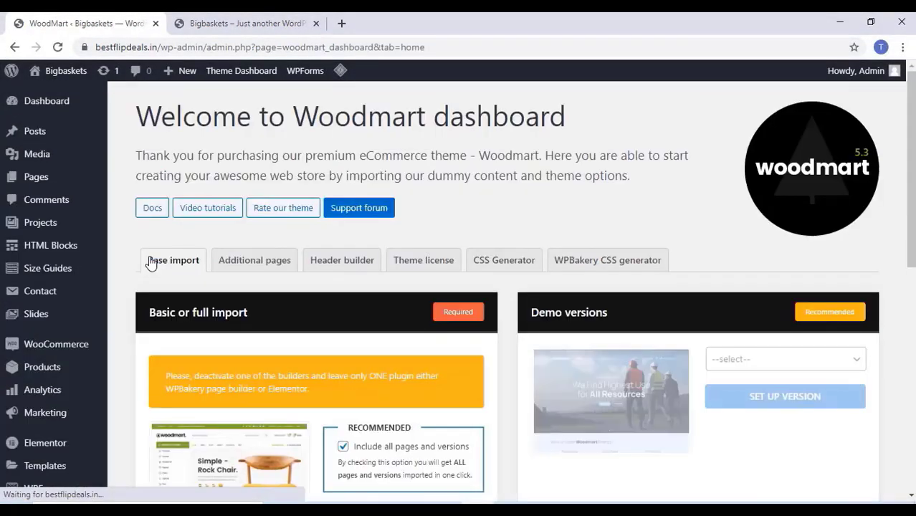
pyautogui.scroll(-1, 204, 276)
pyautogui.scroll(-3, 201, 285)
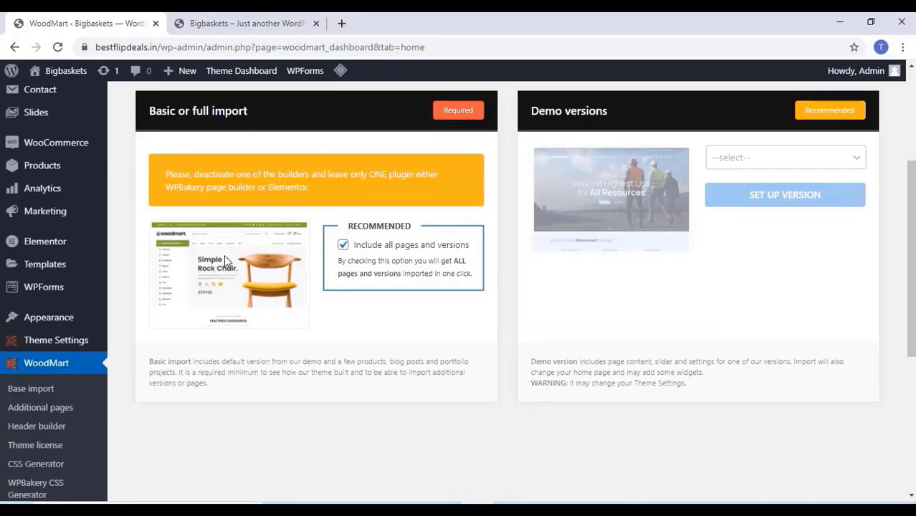
pyautogui.scroll(1, 224, 254)
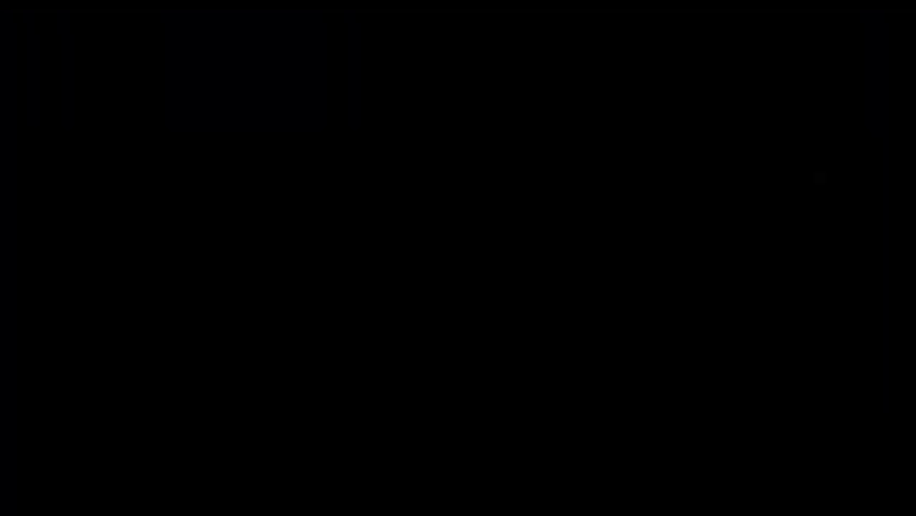
# Deactivate WPBakery under Installed Plugins, then run Import Base Data on WoodMart's Base import page
pyautogui.click(154, 224)
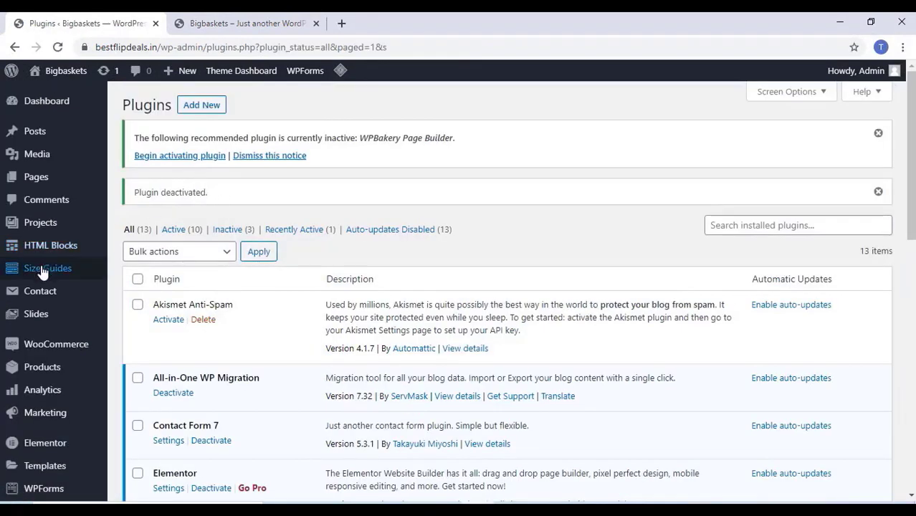
pyautogui.scroll(-5, 43, 269)
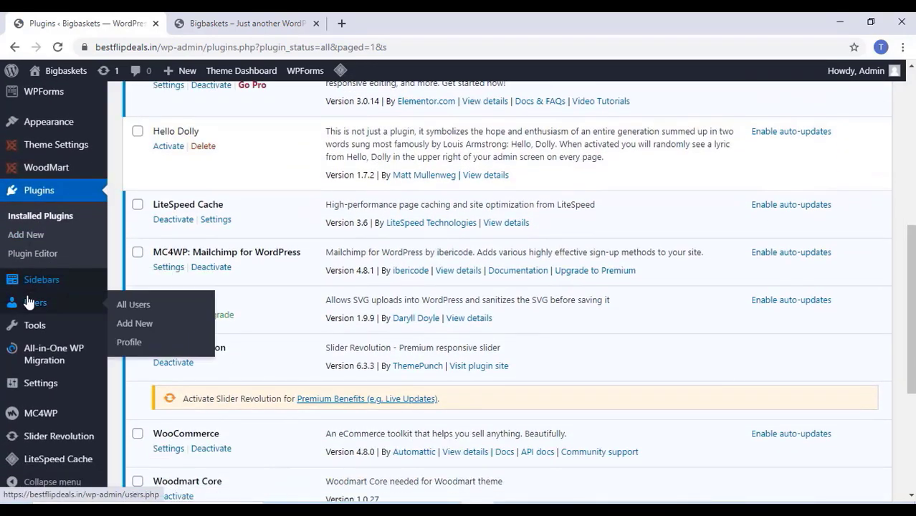
pyautogui.moveTo(63, 167)
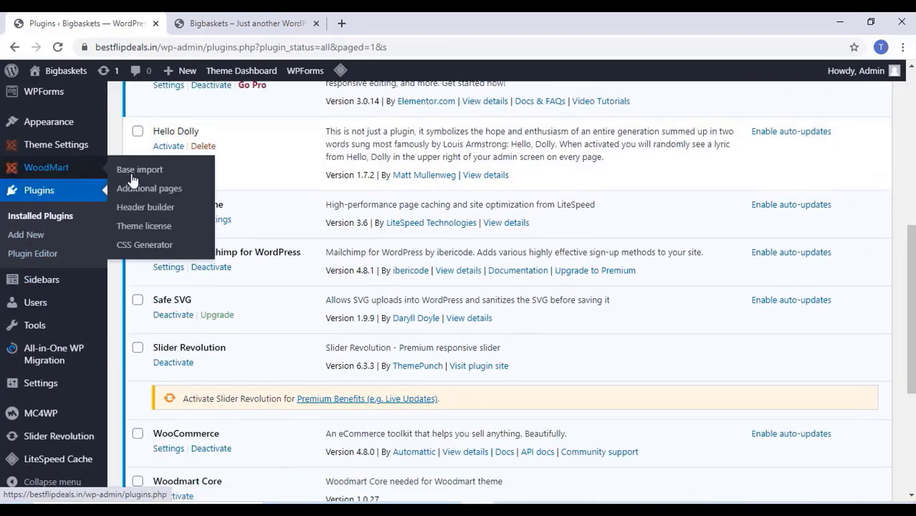
pyautogui.click(139, 172)
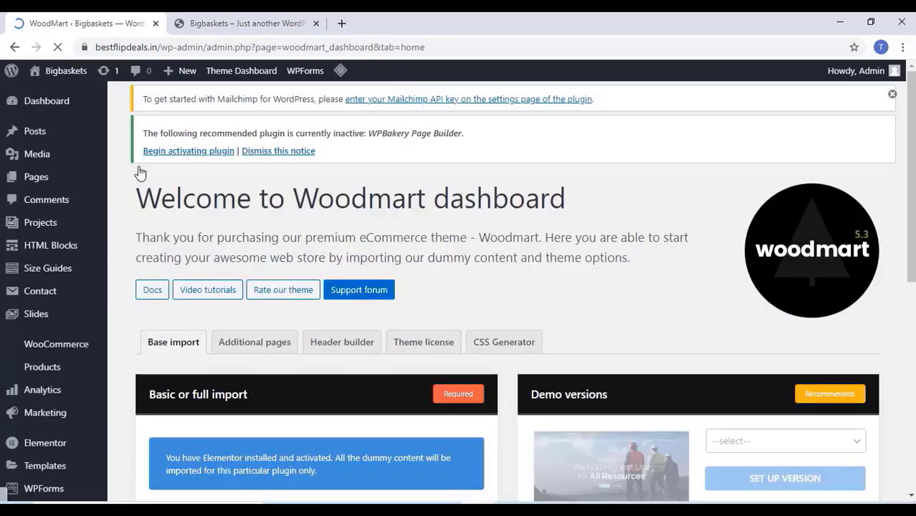
pyautogui.scroll(-5, 245, 273)
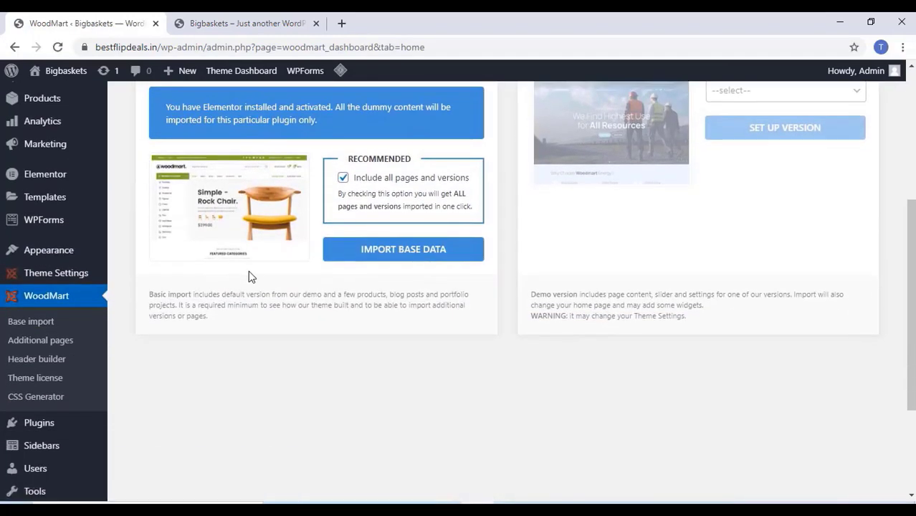
pyautogui.click(387, 252)
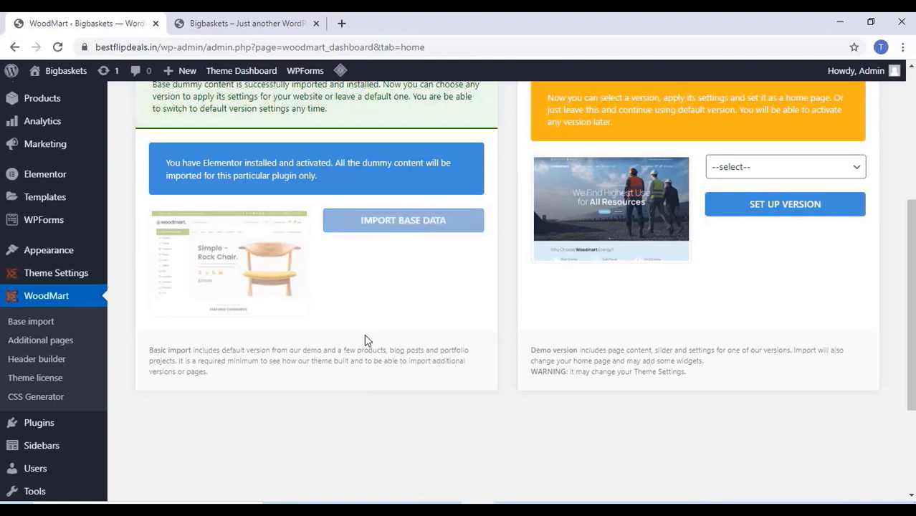
pyautogui.scroll(1, 364, 334)
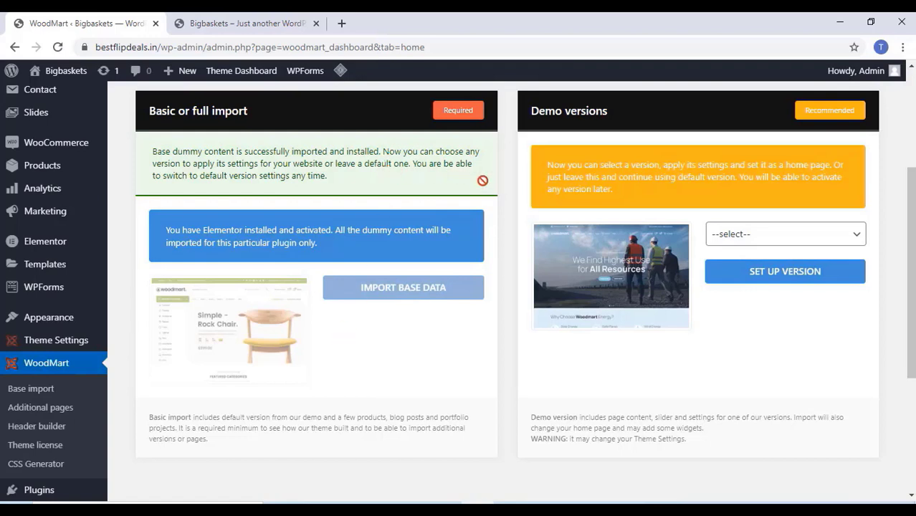
# Import the Electronics demo version, then switch to the site's front page tab
pyautogui.click(798, 237)
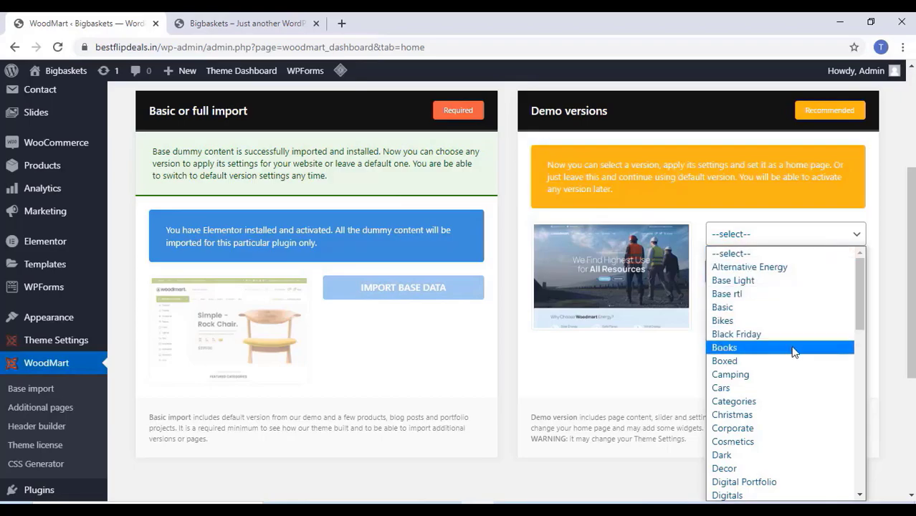
pyautogui.scroll(-4, 792, 349)
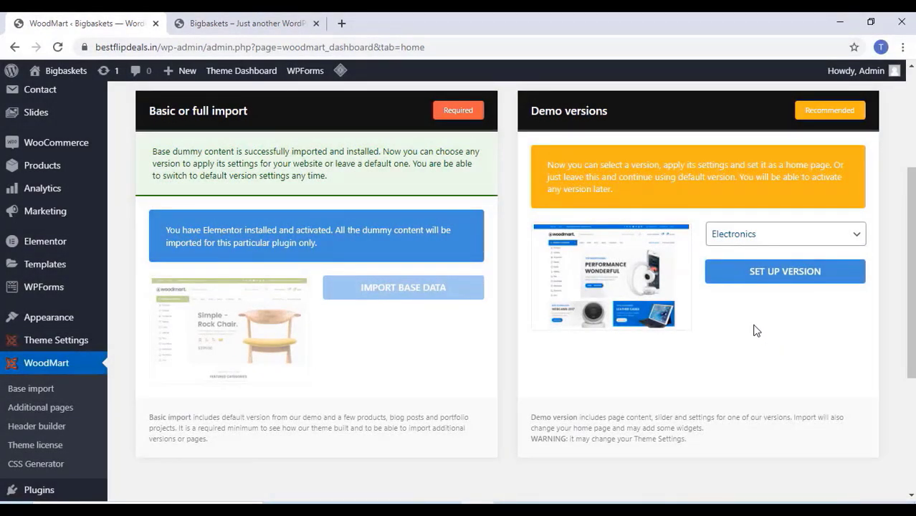
pyautogui.click(770, 276)
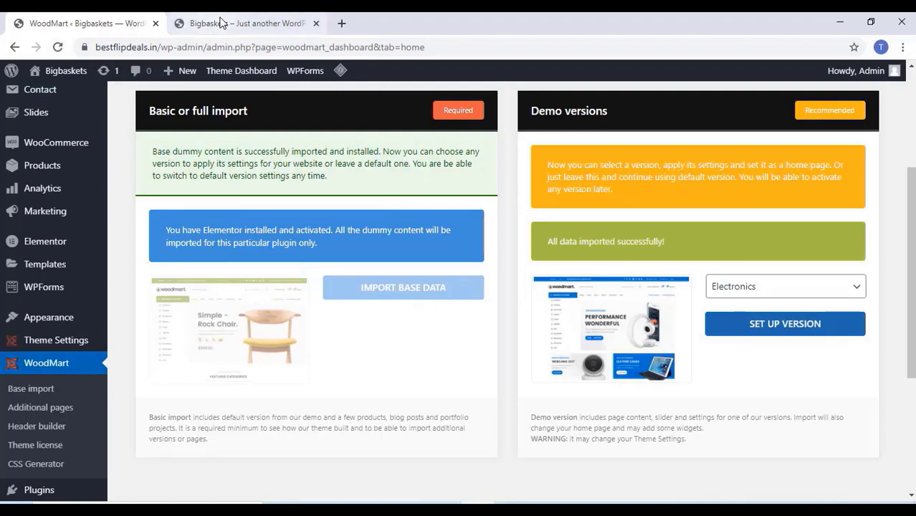
pyautogui.click(220, 23)
# Reload the front page, dismiss the newsletter popup, and browse the WoodMart Electronics storefront
pyautogui.rightClick(122, 160)
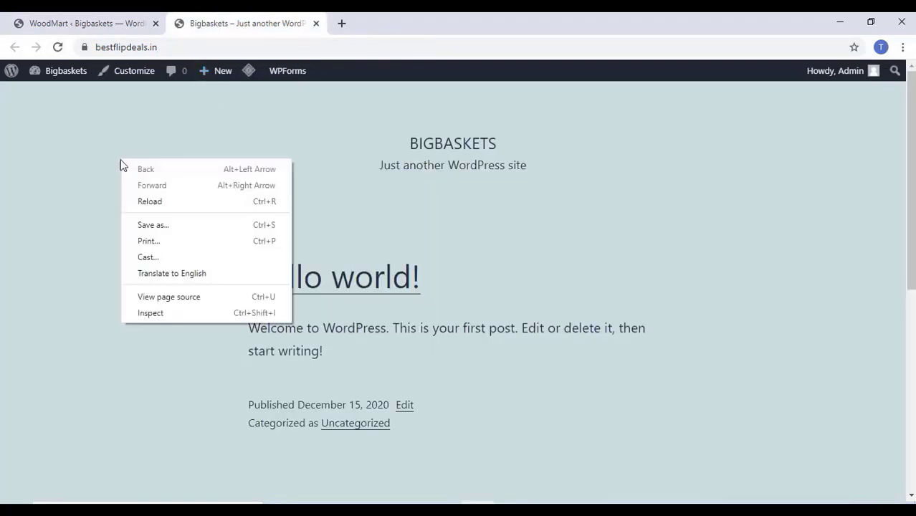
pyautogui.click(147, 203)
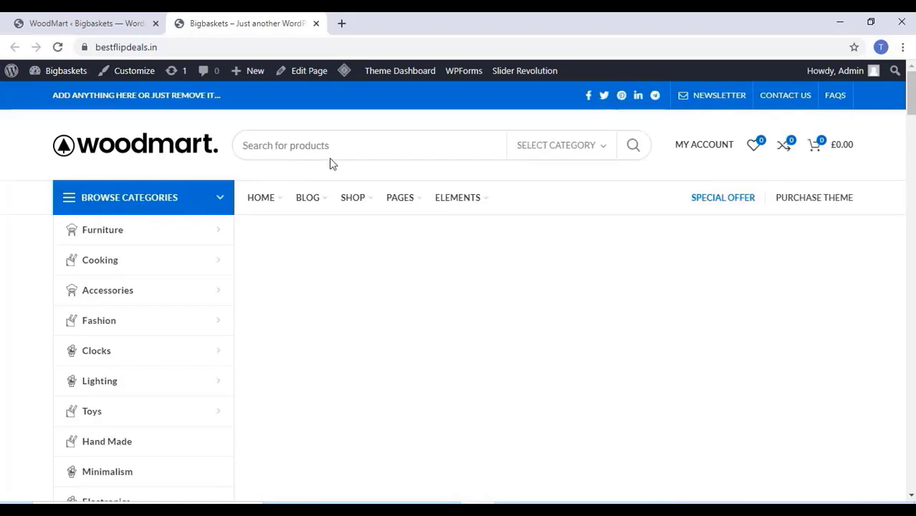
pyautogui.scroll(-5, 330, 158)
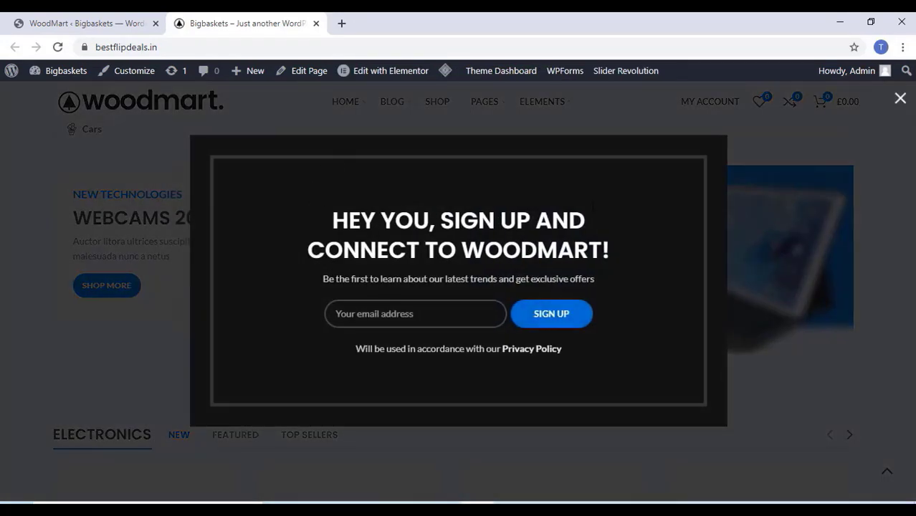
pyautogui.click(901, 102)
pyautogui.scroll(-3, 343, 294)
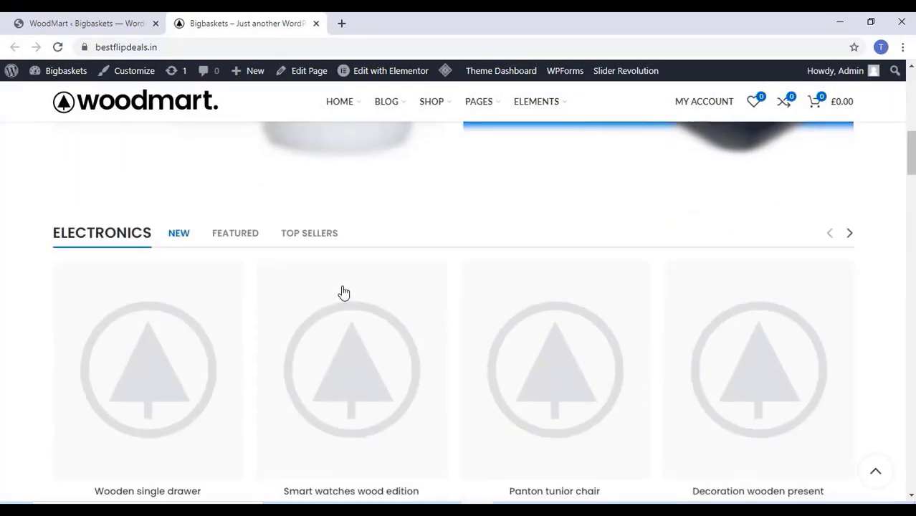
pyautogui.scroll(-15, 341, 288)
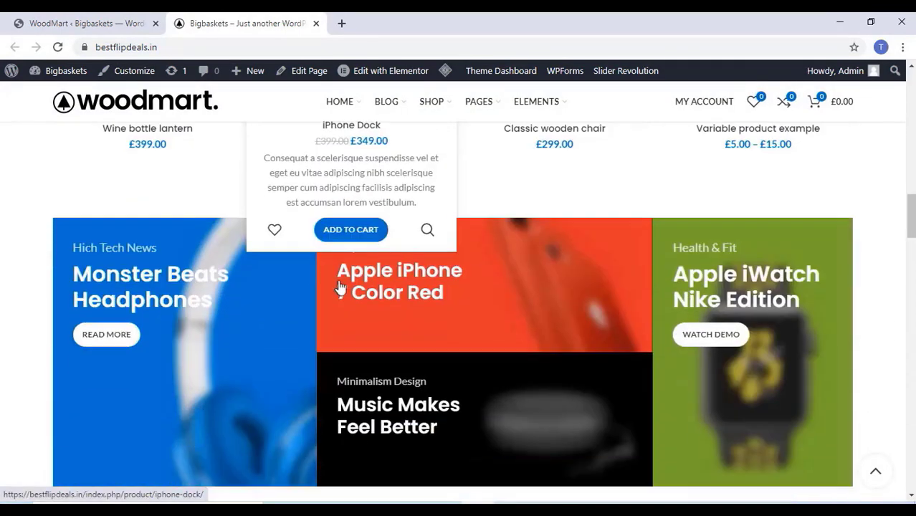
pyautogui.scroll(-10, 341, 287)
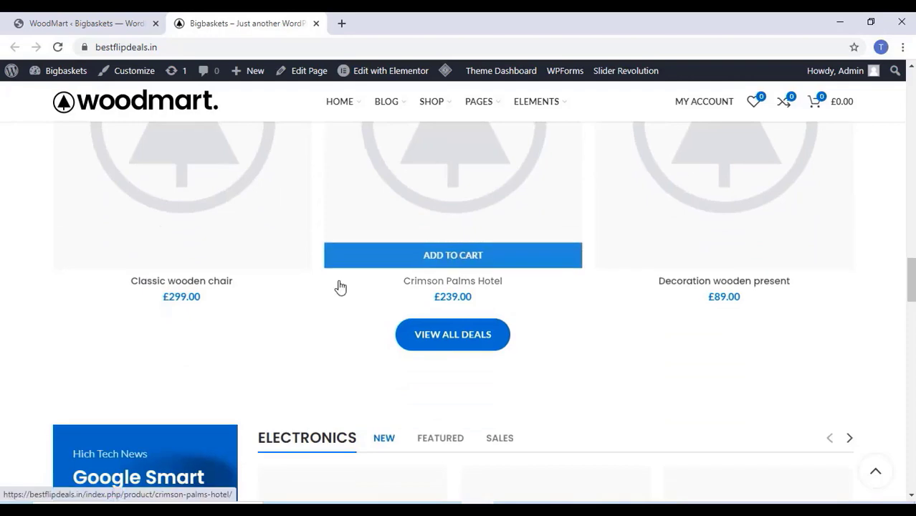
pyautogui.scroll(-10, 341, 286)
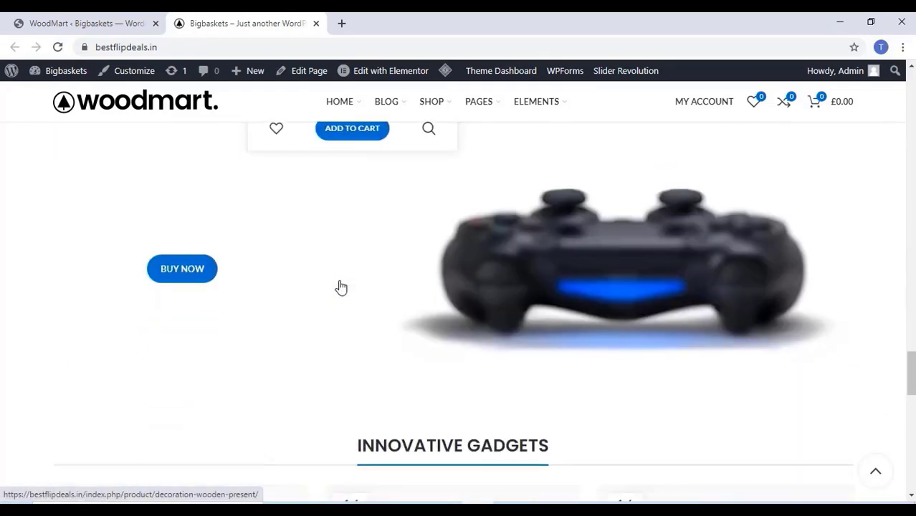
pyautogui.scroll(-15, 342, 287)
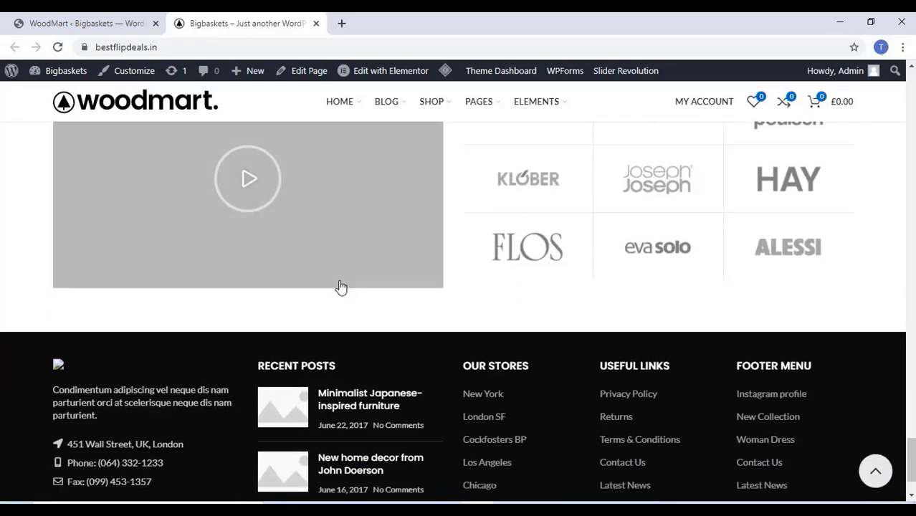
pyautogui.scroll(5, 341, 287)
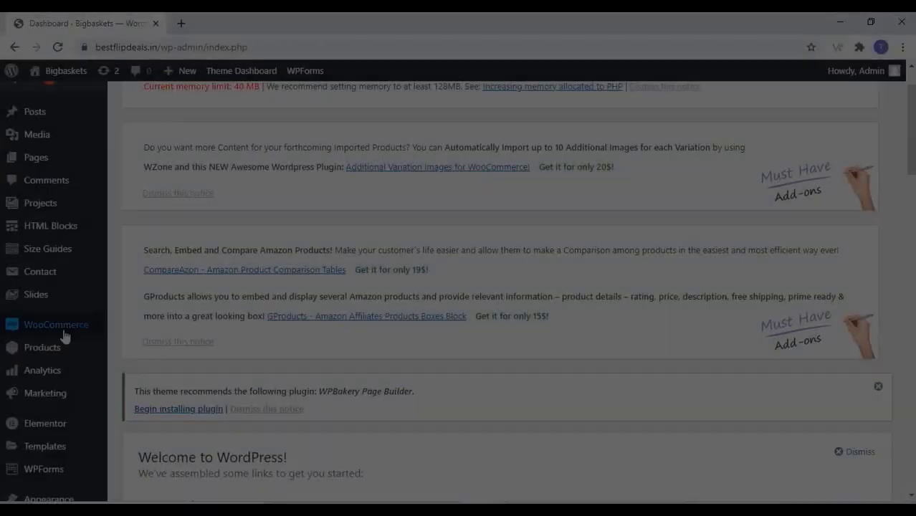
# In WooCommerce general settings, set the store country/state to India — Maharashtra
pyautogui.moveTo(56, 326)
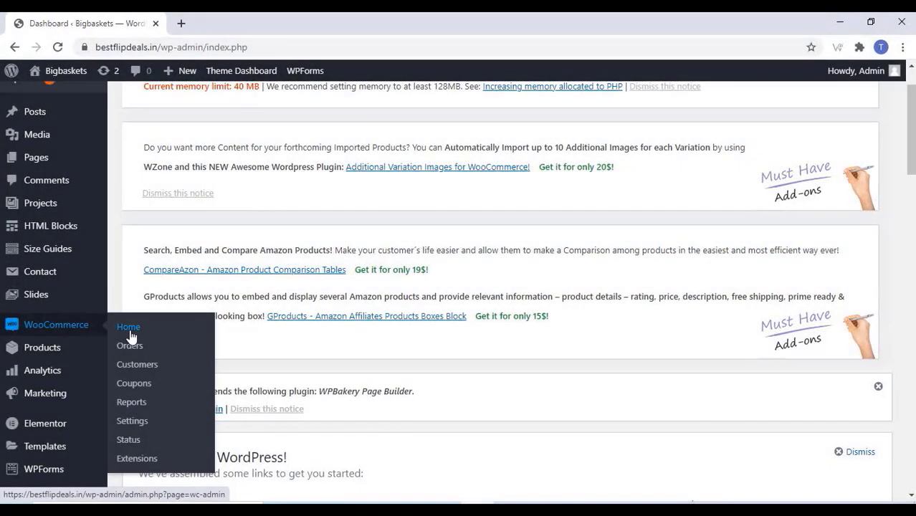
pyautogui.click(136, 423)
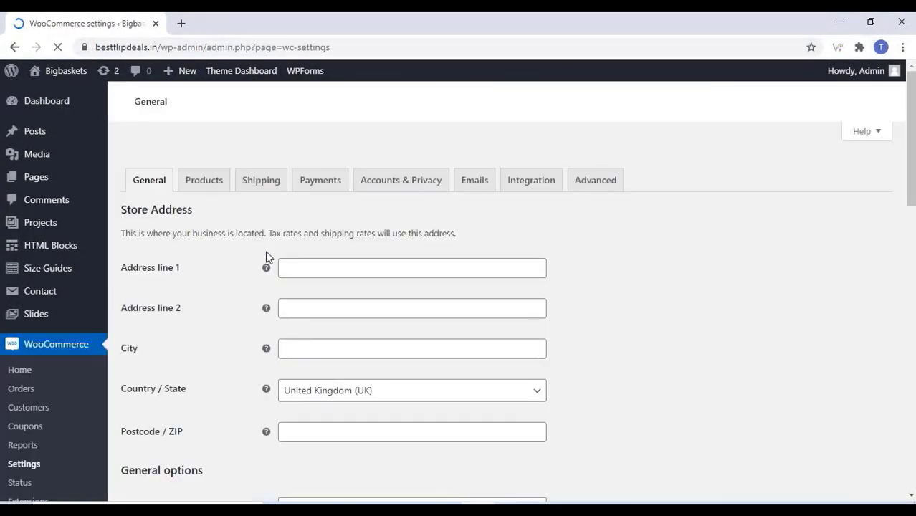
pyautogui.scroll(-2, 306, 299)
pyautogui.scroll(-5, 259, 282)
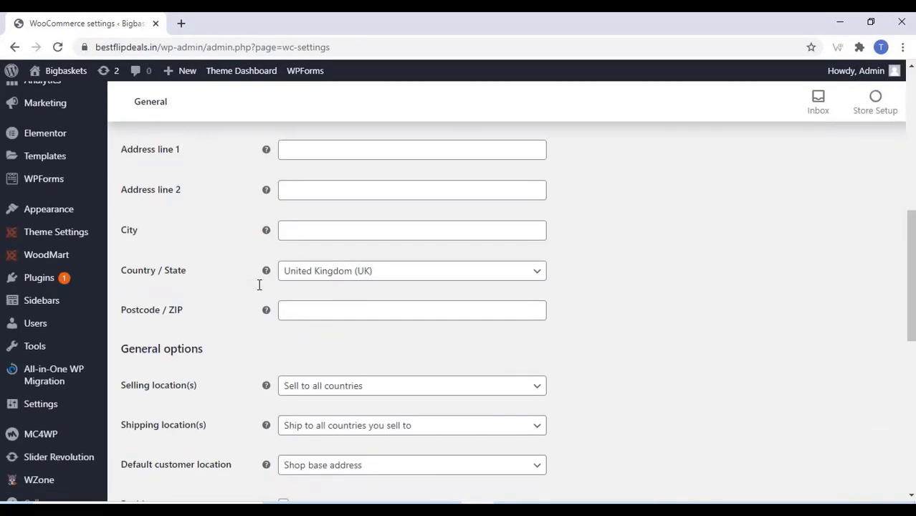
pyautogui.scroll(1, 274, 280)
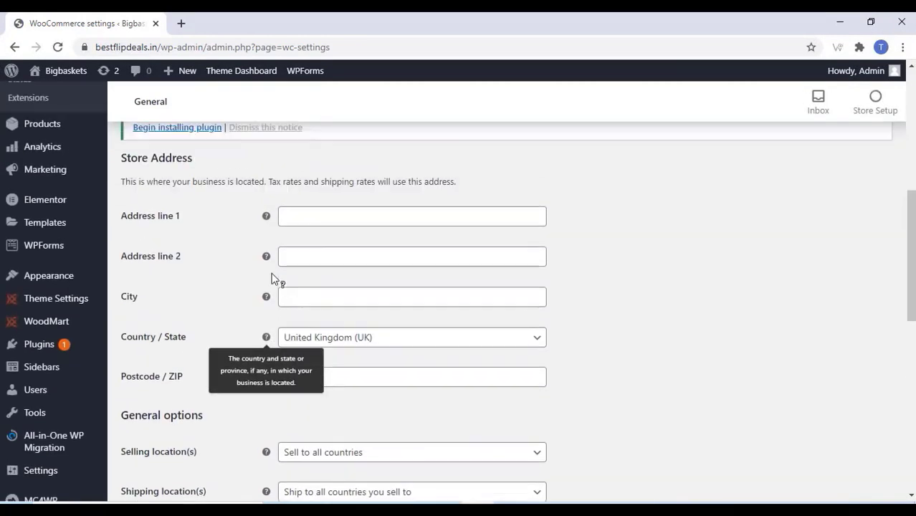
pyautogui.click(341, 344)
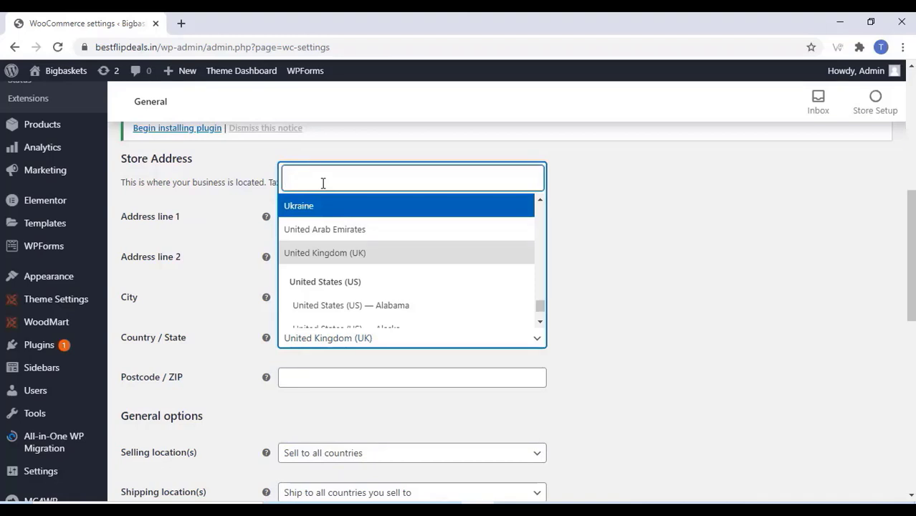
pyautogui.write('ind')
pyautogui.scroll(-3, 375, 259)
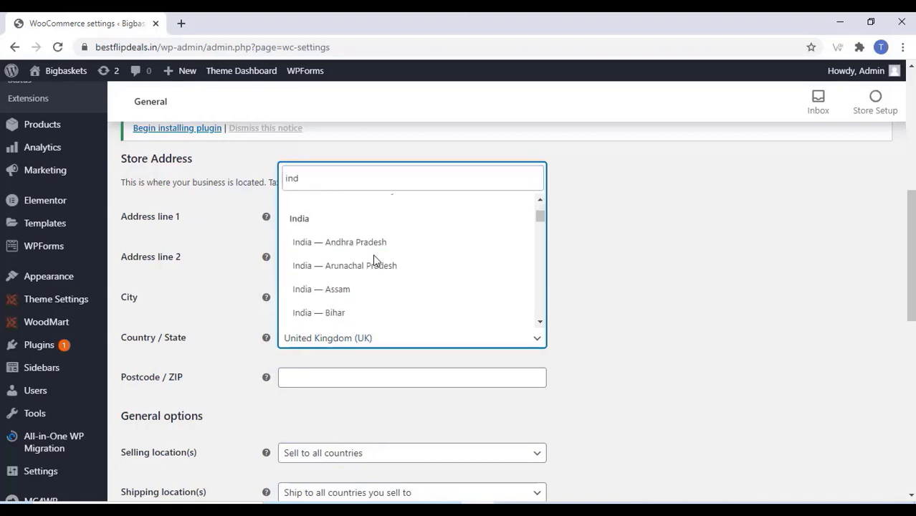
pyautogui.scroll(-3, 355, 283)
pyautogui.scroll(-2, 364, 285)
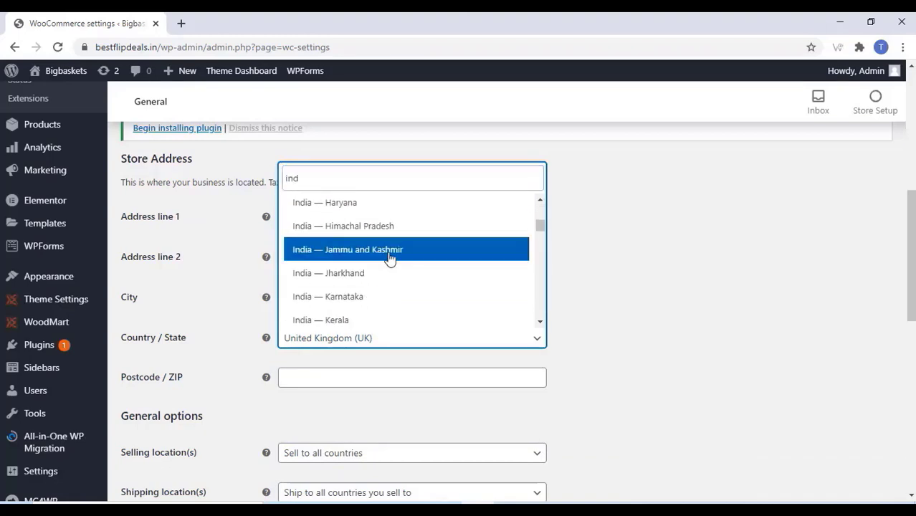
pyautogui.scroll(-3, 362, 291)
pyautogui.click(356, 234)
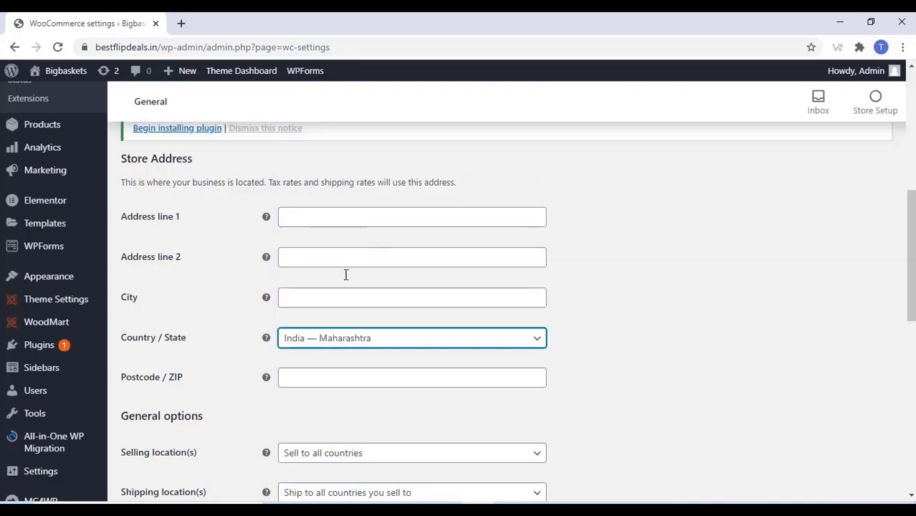
# Sell to specific countries only, India, and ship to all countries you sell to
pyautogui.scroll(-2, 288, 380)
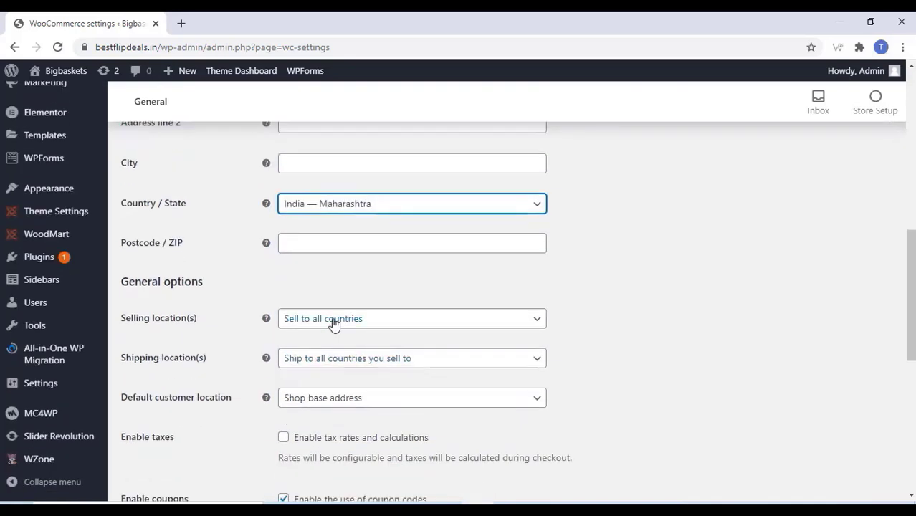
pyautogui.click(333, 320)
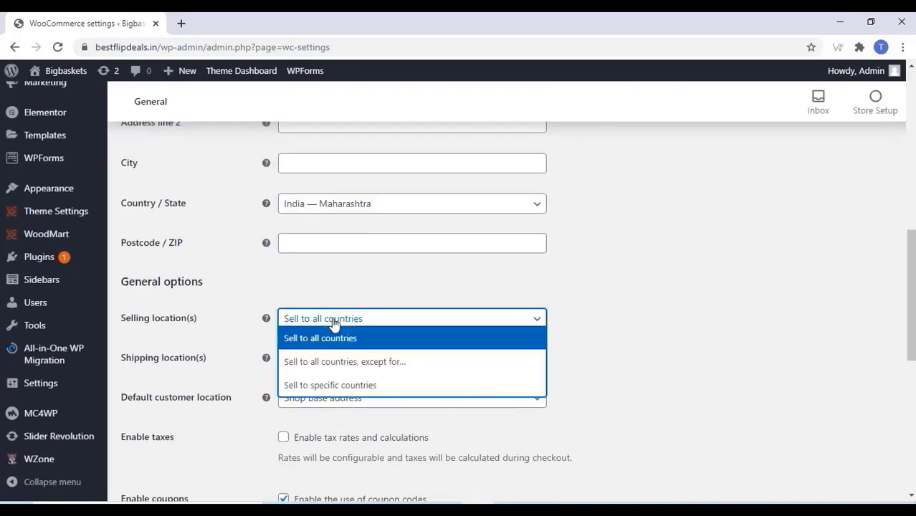
pyautogui.click(331, 385)
pyautogui.click(329, 364)
pyautogui.write('ind')
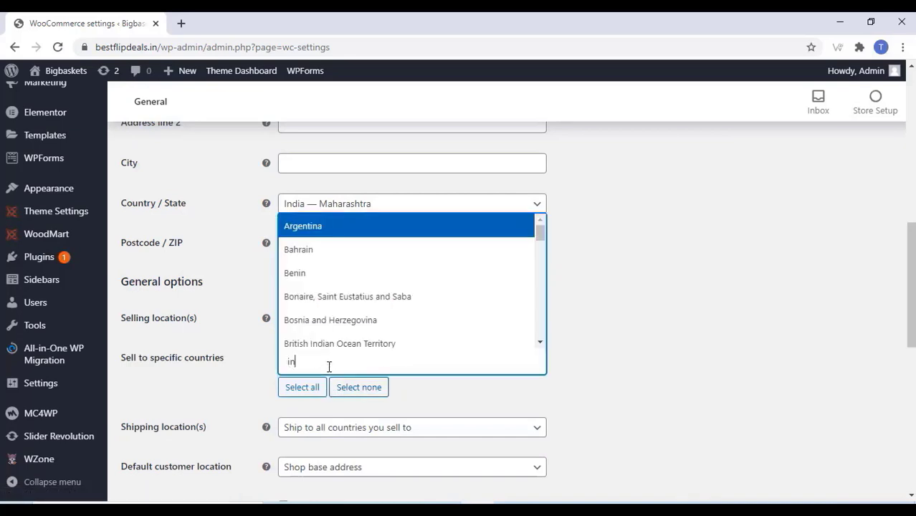
pyautogui.click(313, 319)
pyautogui.scroll(-2, 334, 358)
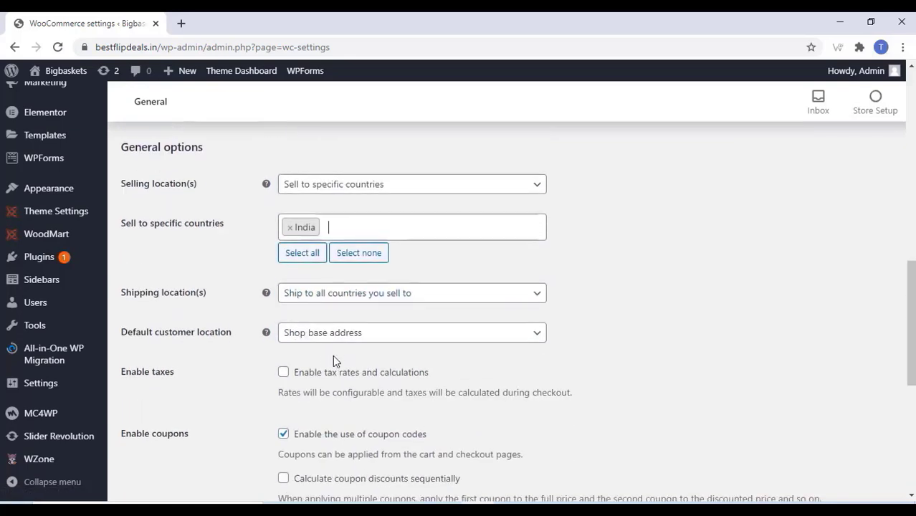
pyautogui.click(327, 295)
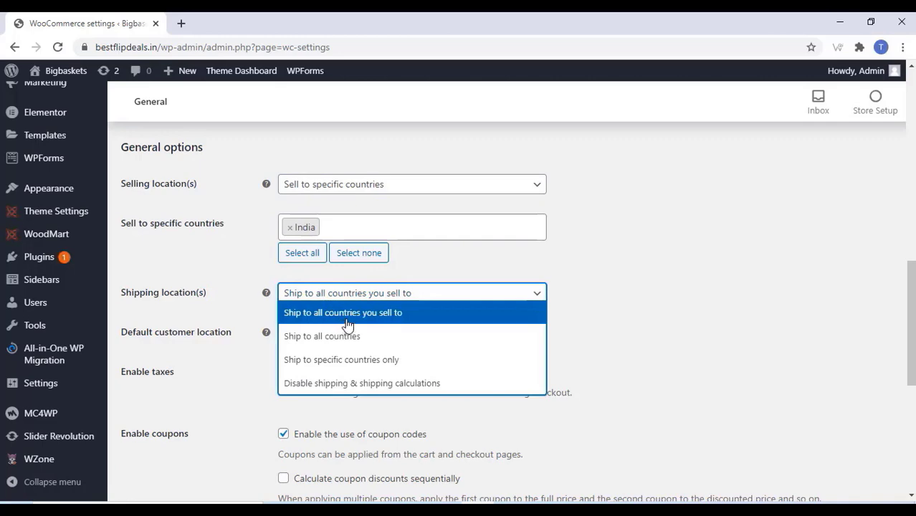
pyautogui.click(378, 324)
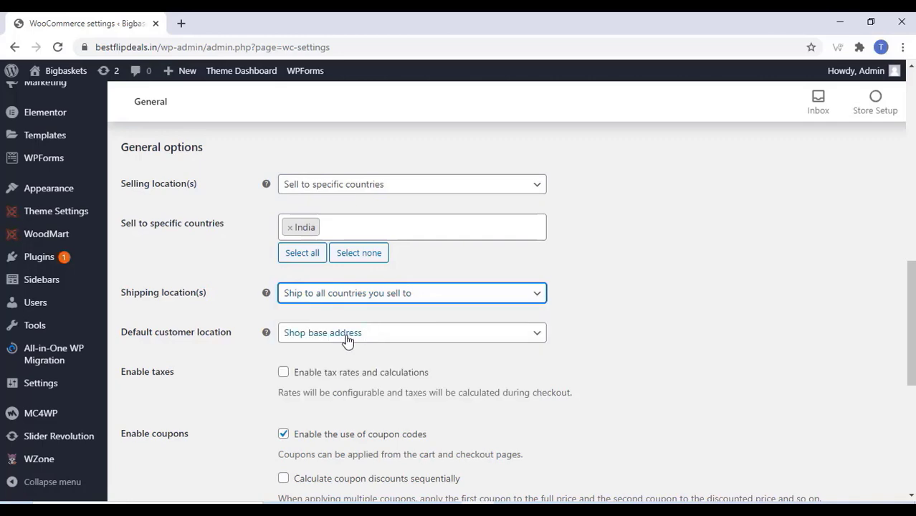
# Set the store currency to Indian rupee (₹) and save the general settings
pyautogui.scroll(-5, 351, 353)
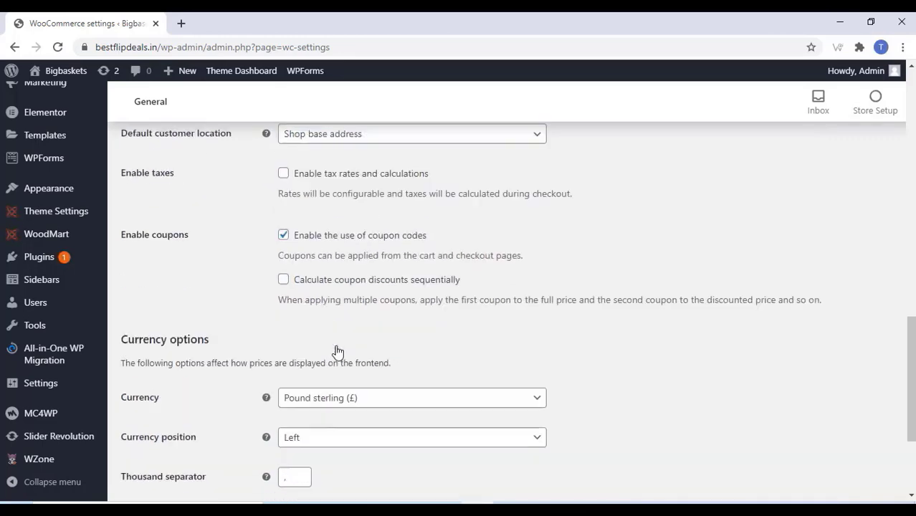
pyautogui.click(344, 263)
pyautogui.write('ind')
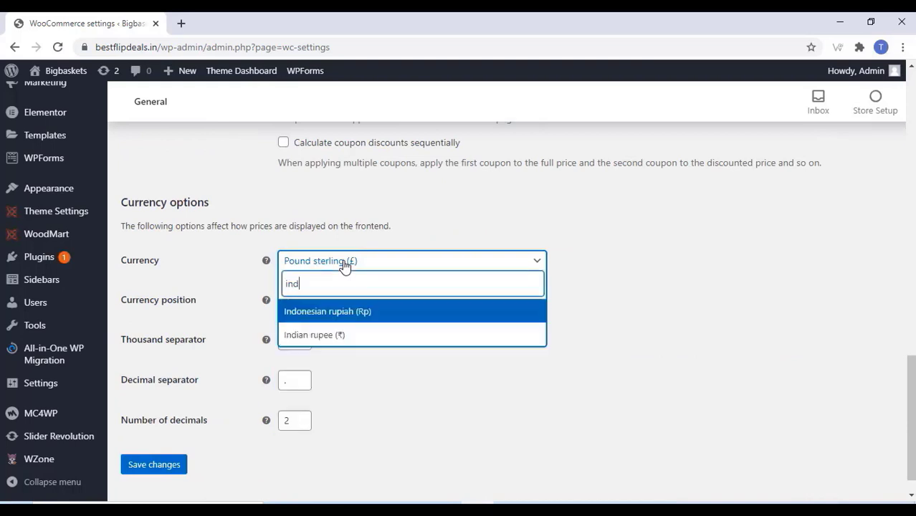
pyautogui.click(329, 338)
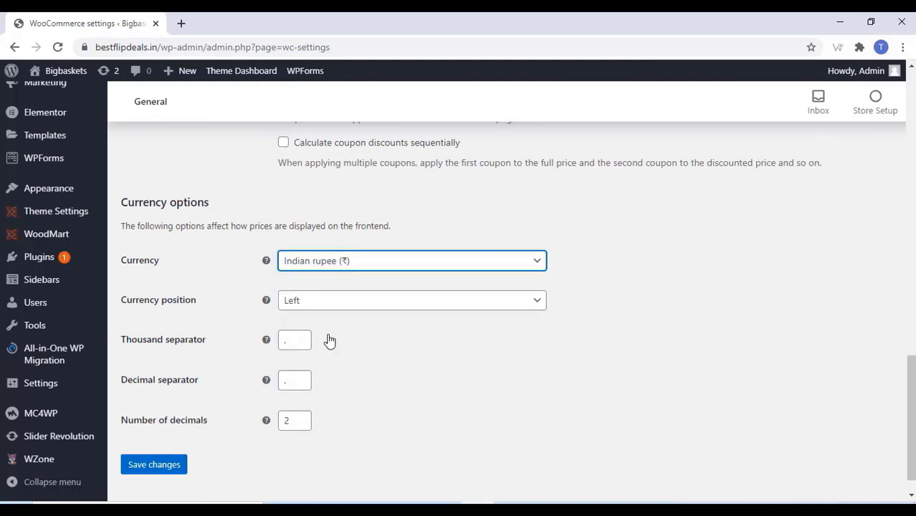
pyautogui.click(137, 471)
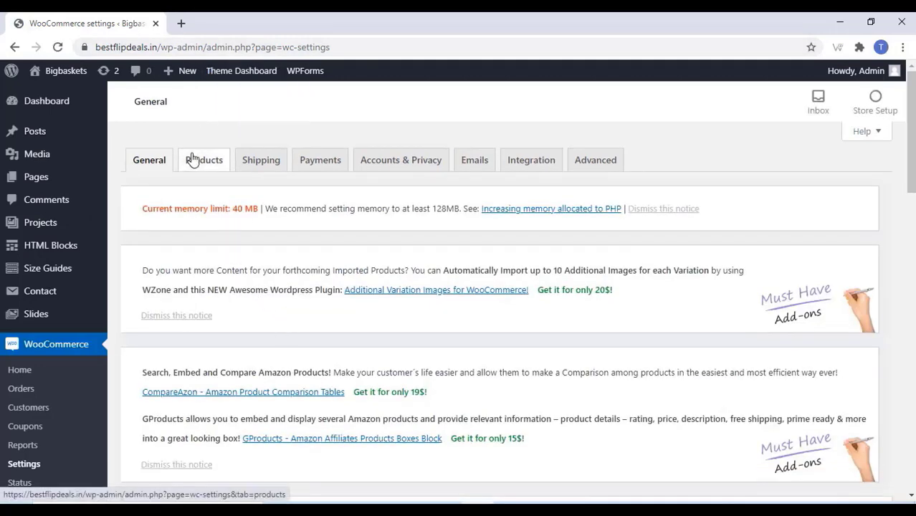
# Enable the Cash on delivery payment method and save the Payments settings
pyautogui.click(197, 161)
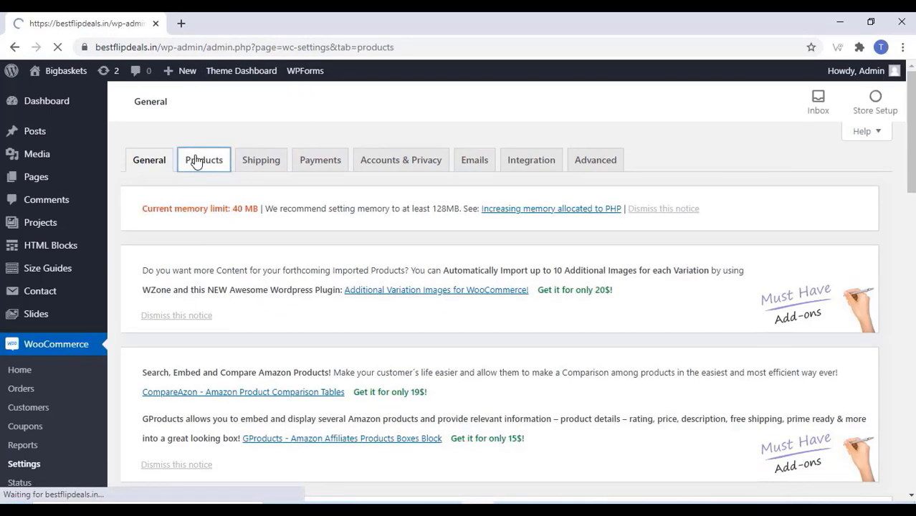
pyautogui.scroll(-3, 197, 160)
pyautogui.scroll(-10, 240, 283)
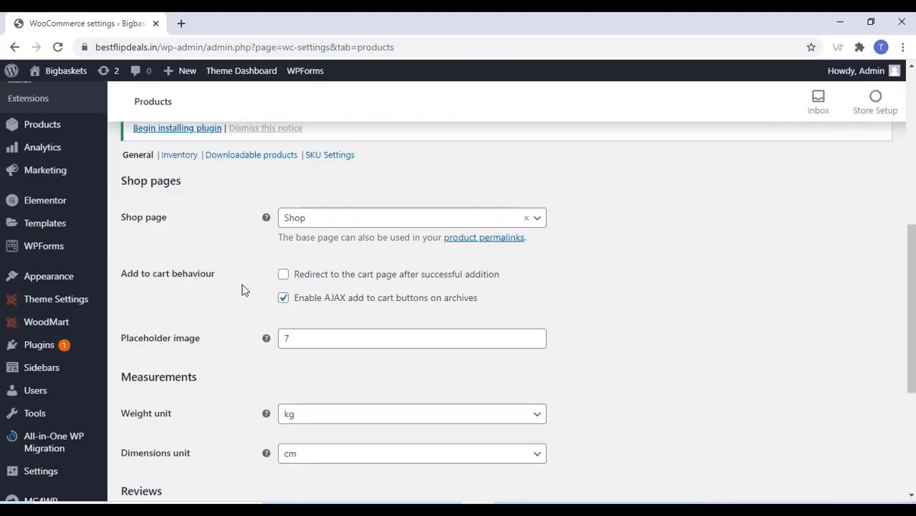
pyautogui.scroll(6, 236, 268)
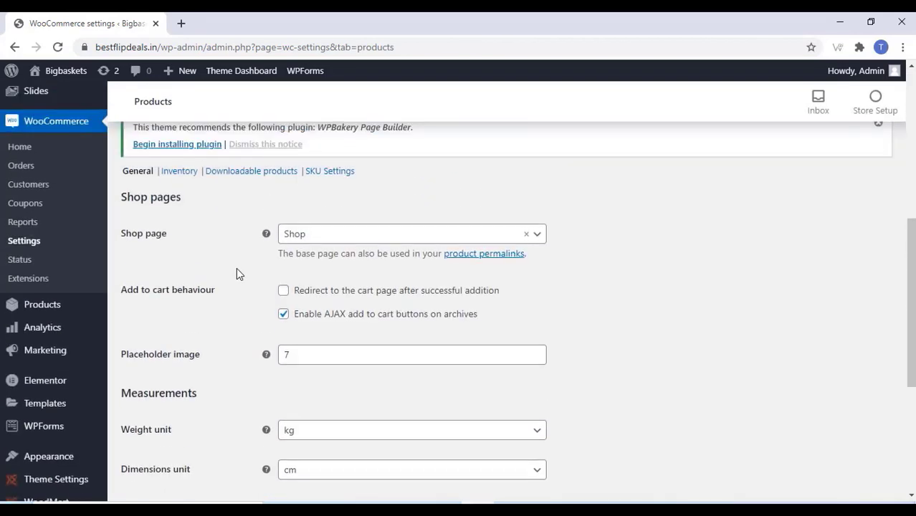
pyautogui.scroll(4, 236, 268)
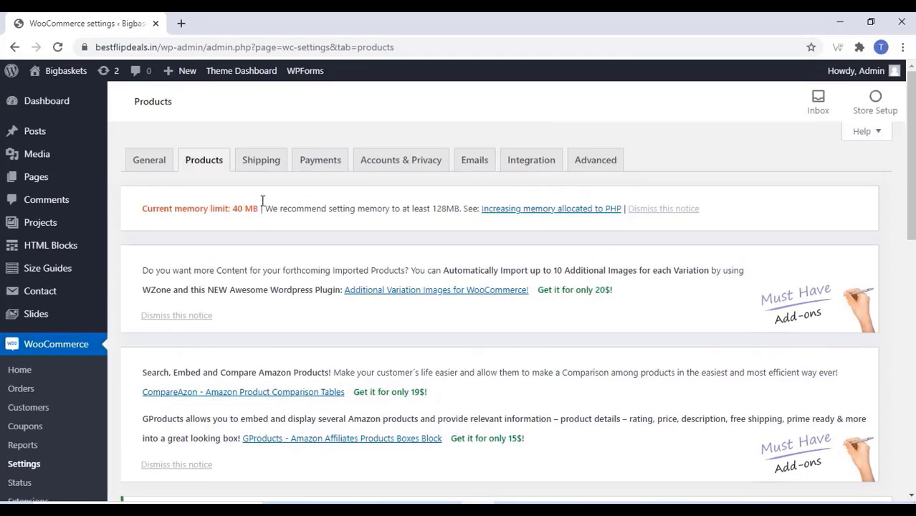
pyautogui.click(330, 166)
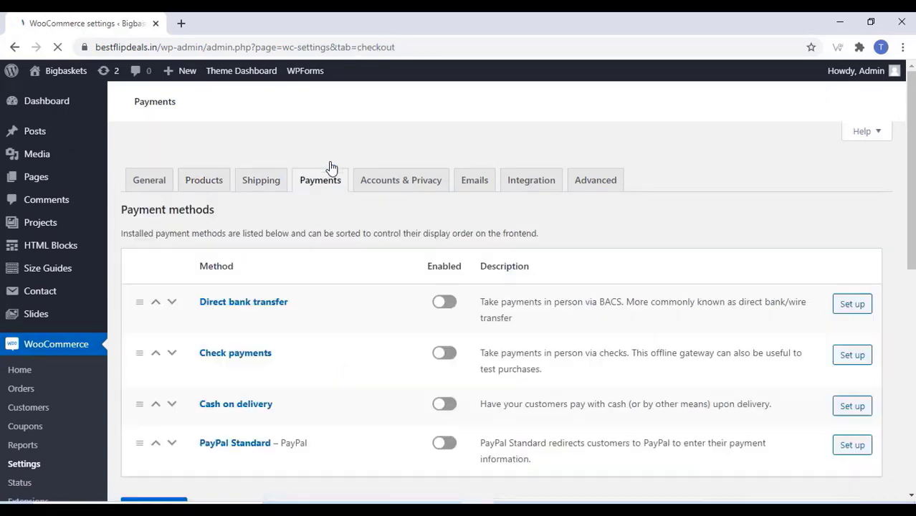
pyautogui.scroll(-3, 331, 166)
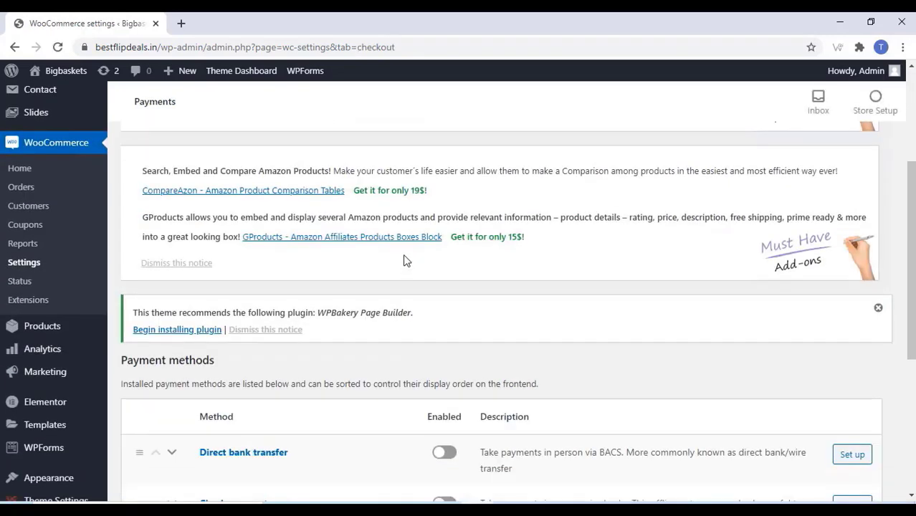
pyautogui.scroll(-3, 403, 261)
pyautogui.click(444, 286)
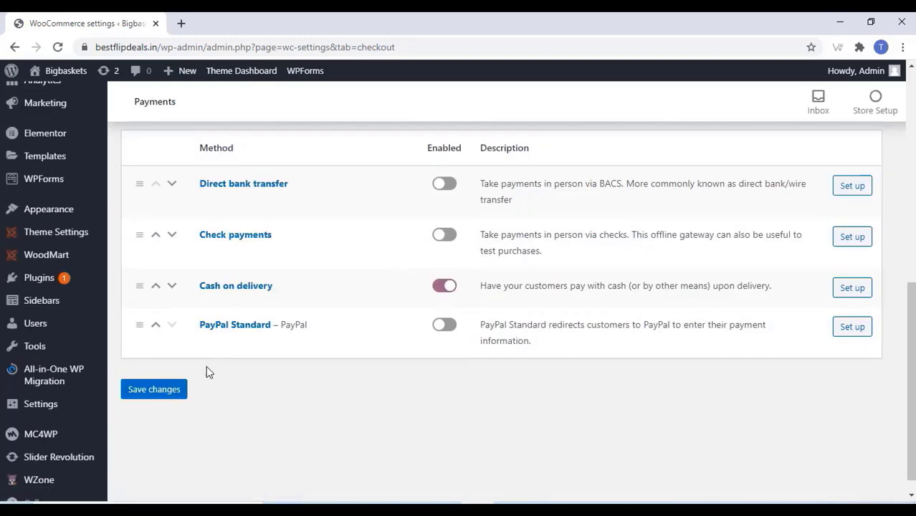
pyautogui.click(165, 393)
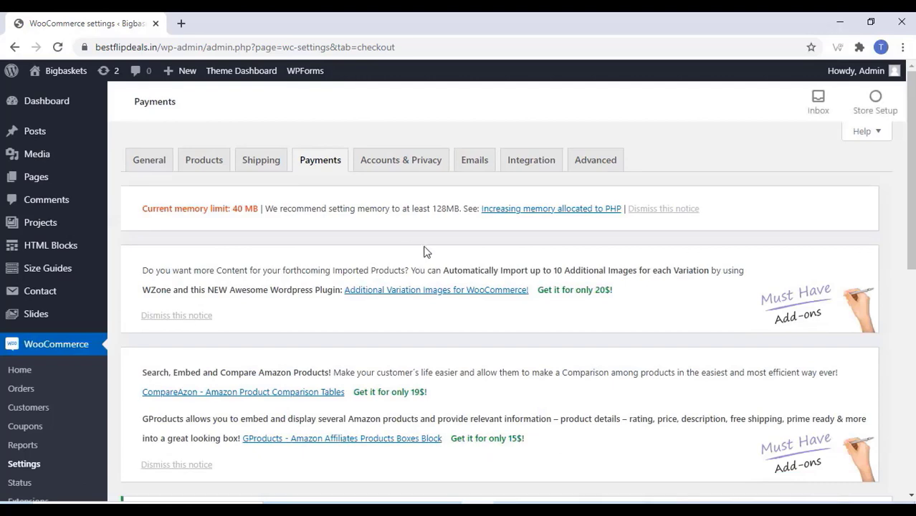
# In Advanced settings, set Privacy Policy as the Terms and conditions page and save
pyautogui.click(596, 160)
pyautogui.scroll(-3, 409, 272)
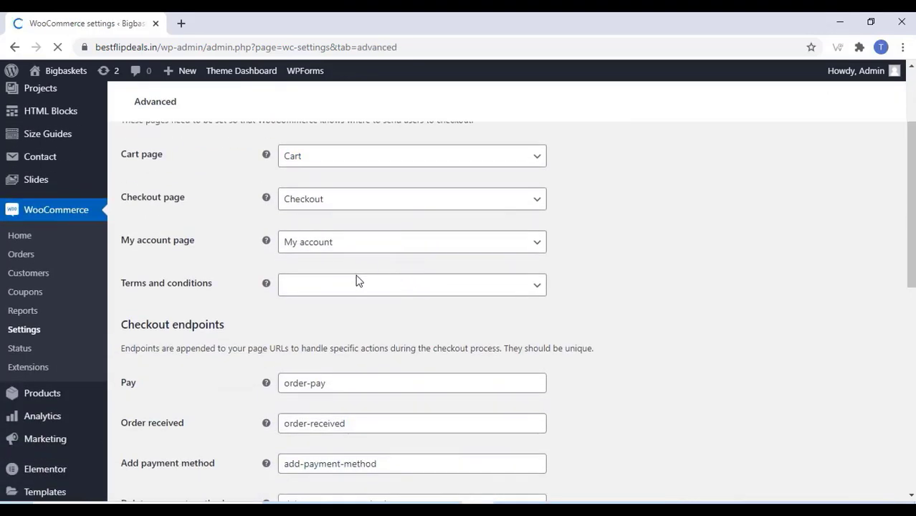
pyautogui.scroll(-5, 299, 265)
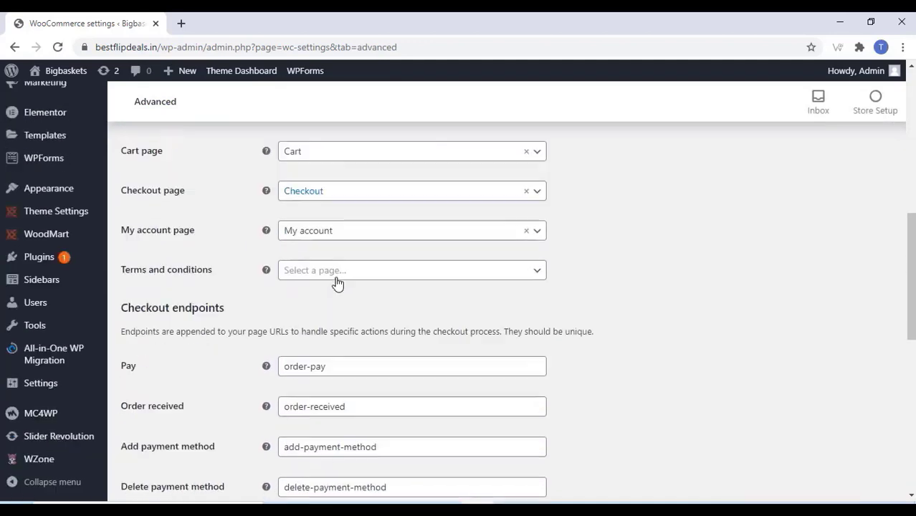
pyautogui.click(317, 224)
pyautogui.click(344, 298)
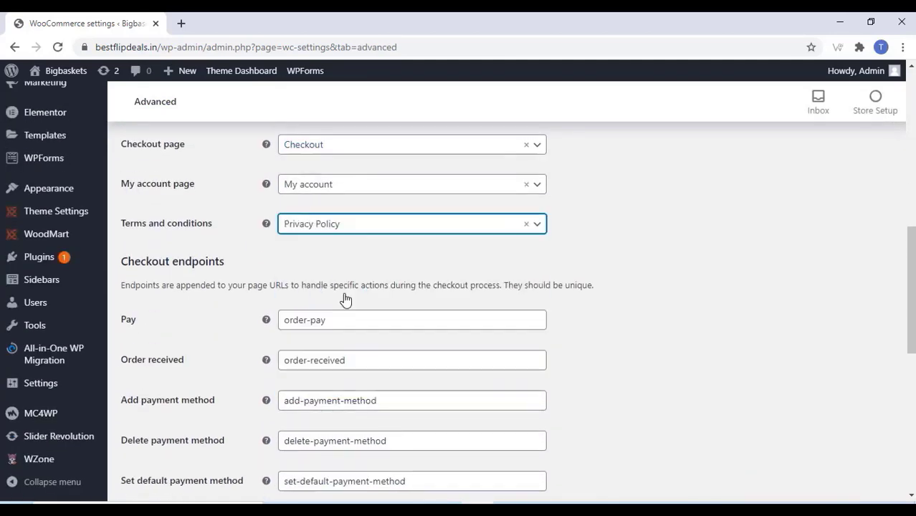
pyautogui.scroll(-6, 230, 300)
pyautogui.scroll(-1, 172, 401)
pyautogui.click(160, 432)
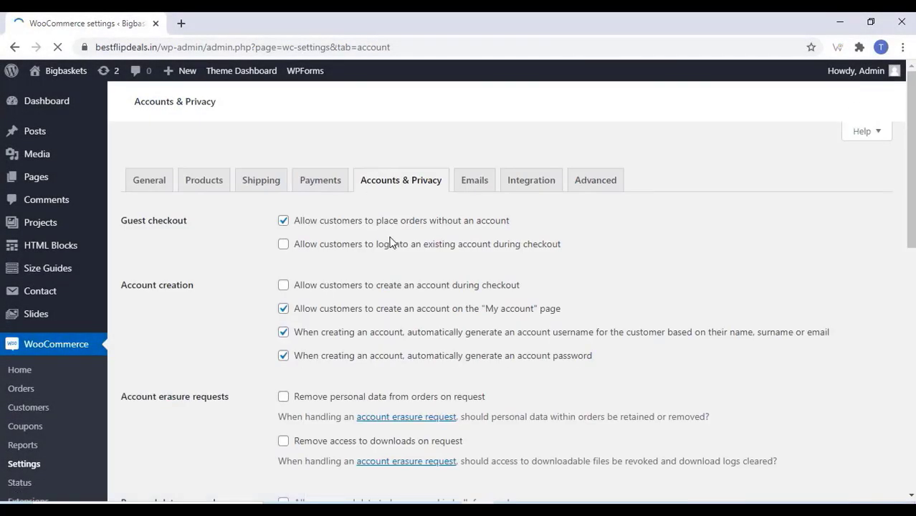
# Disable guest checkout, allow account creation during checkout, and save Accounts & Privacy
pyautogui.scroll(-5, 379, 244)
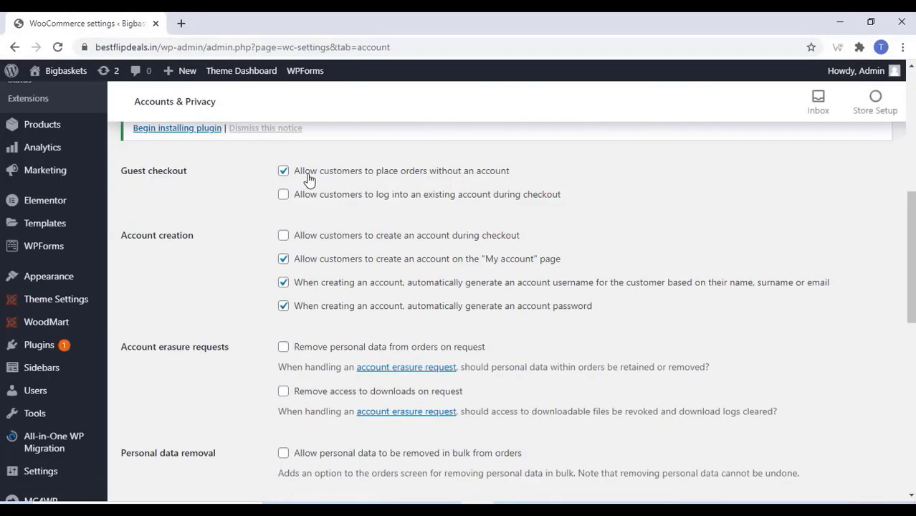
pyautogui.click(283, 171)
pyautogui.scroll(-1, 309, 217)
pyautogui.scroll(1, 301, 237)
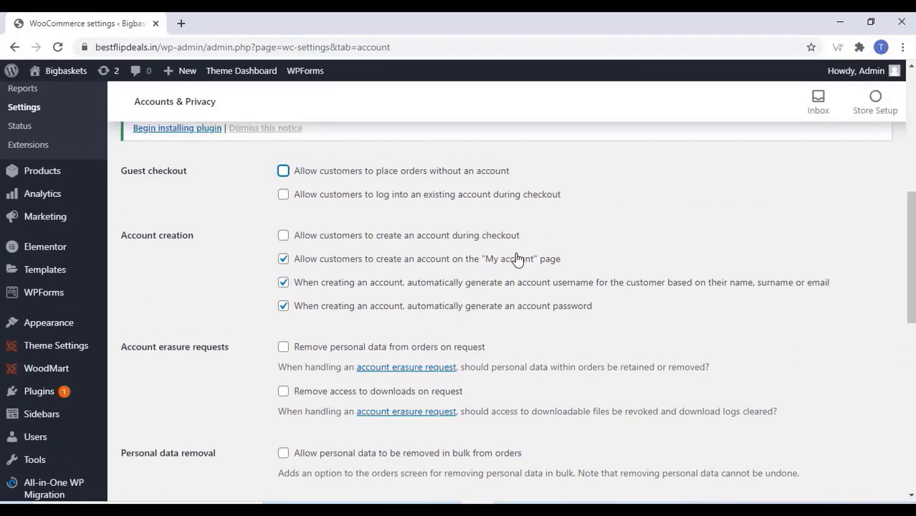
pyautogui.click(284, 237)
pyautogui.scroll(-2, 219, 284)
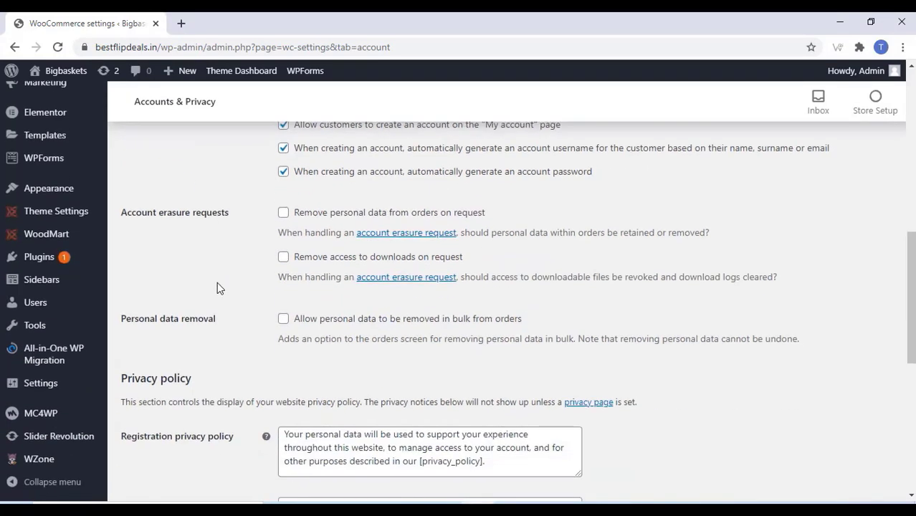
pyautogui.scroll(-6, 218, 281)
pyautogui.click(164, 452)
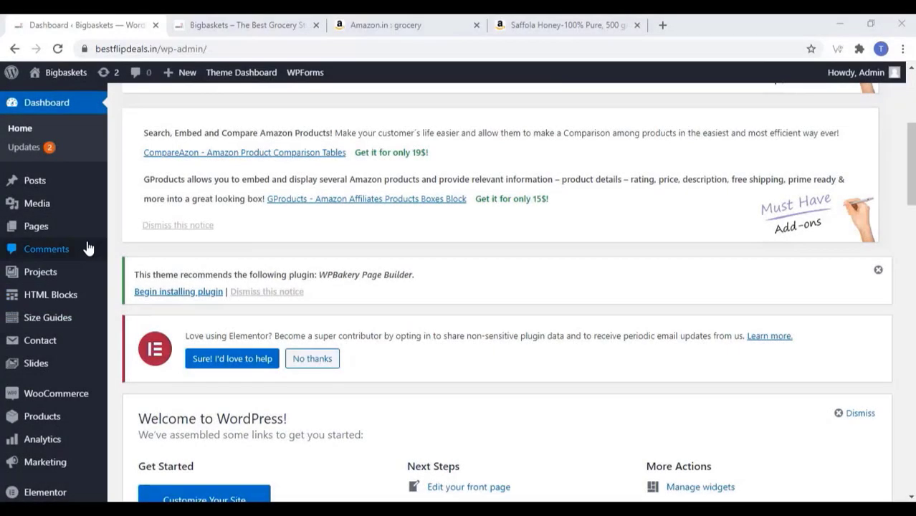
pyautogui.scroll(-2, 86, 247)
# Start a new product and paste 'Saffola Honey-100% Pure, 500 gm' as its title
pyautogui.moveTo(35, 287)
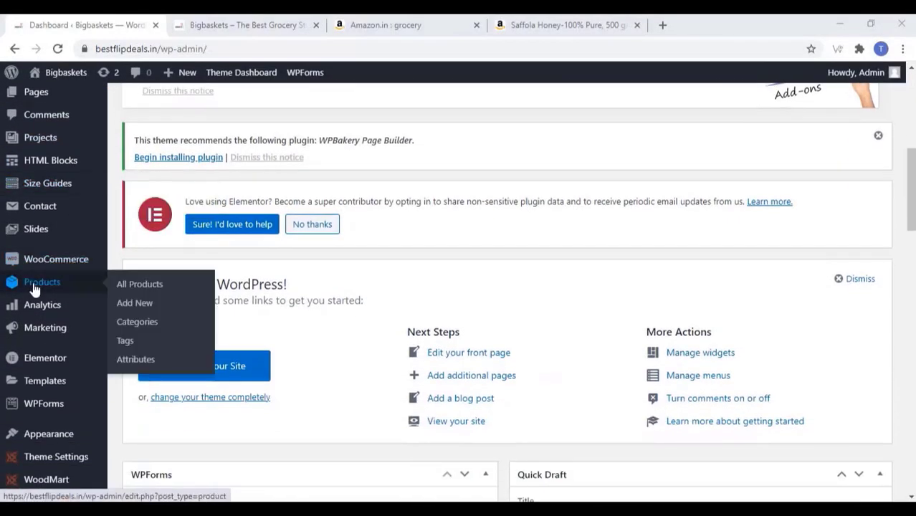
pyautogui.click(135, 305)
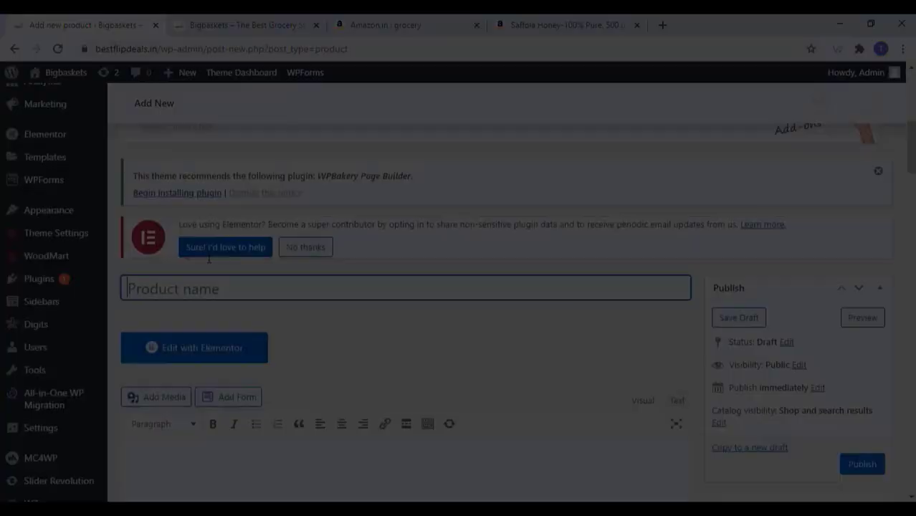
pyautogui.scroll(-1, 209, 259)
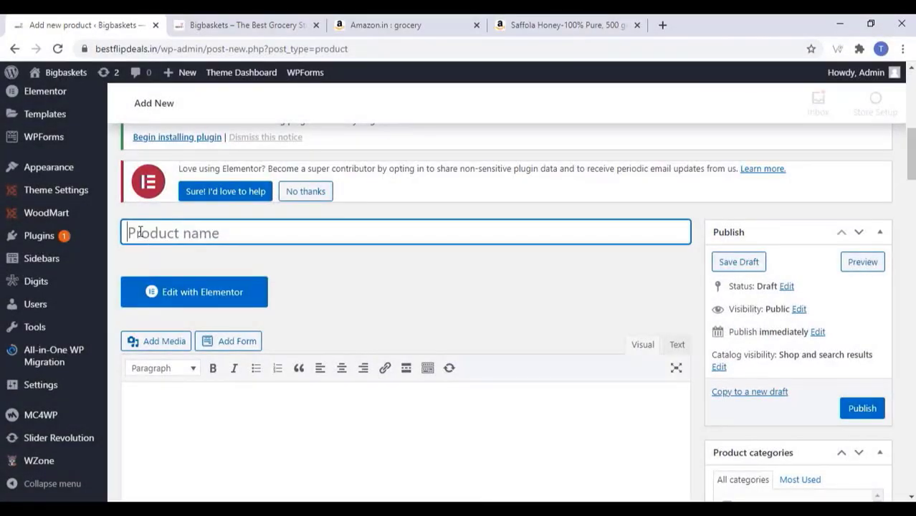
pyautogui.rightClick(140, 232)
pyautogui.click(179, 337)
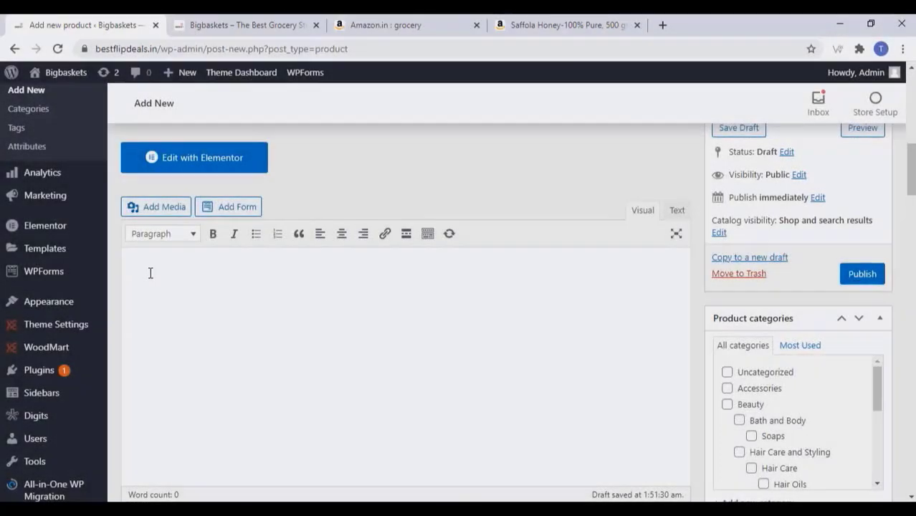
# Paste the About this item bullets as description and the Brand/Weight/Dimensions table as short description
pyautogui.rightClick(150, 272)
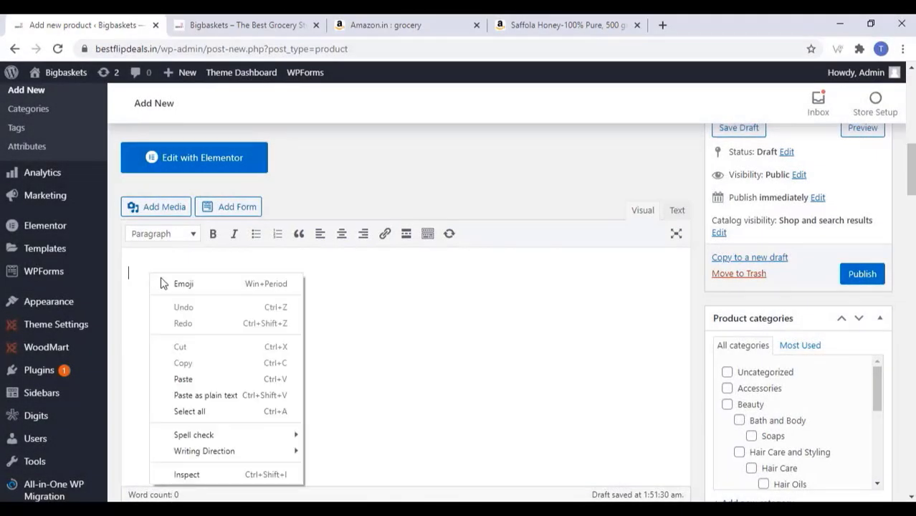
pyautogui.click(183, 379)
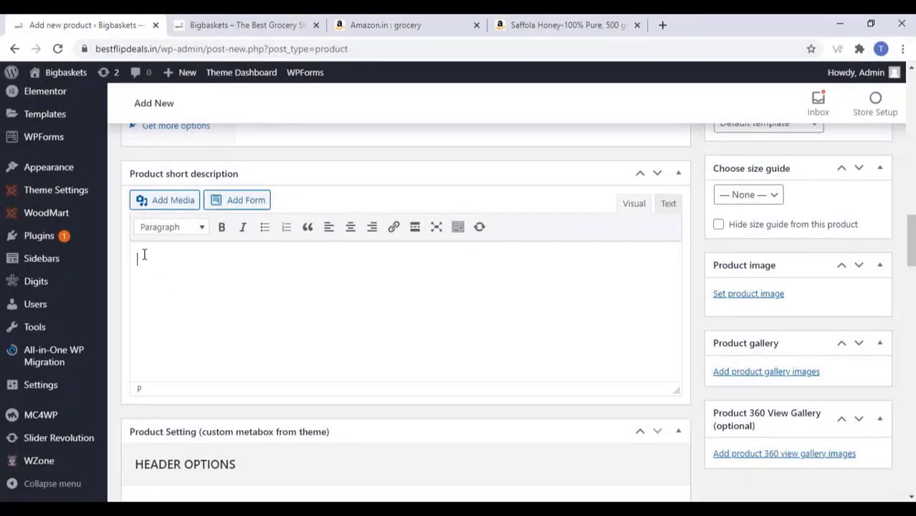
pyautogui.rightClick(142, 259)
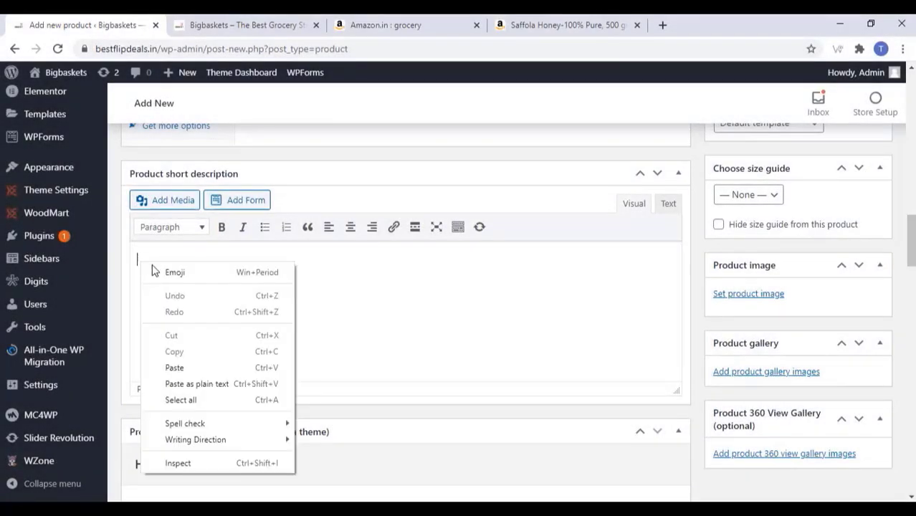
pyautogui.click(171, 368)
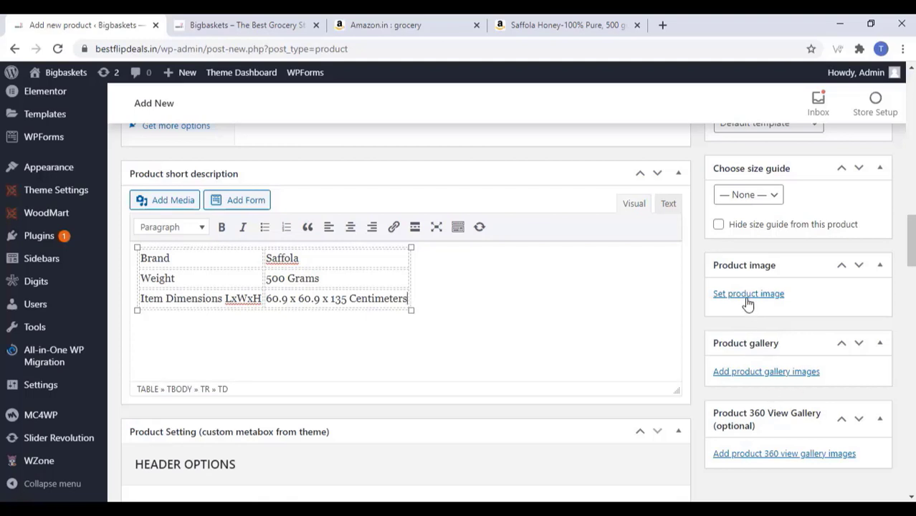
# Upload 61FNSDcIHYL._SL1500_.jpg and set it as the product image
pyautogui.click(748, 295)
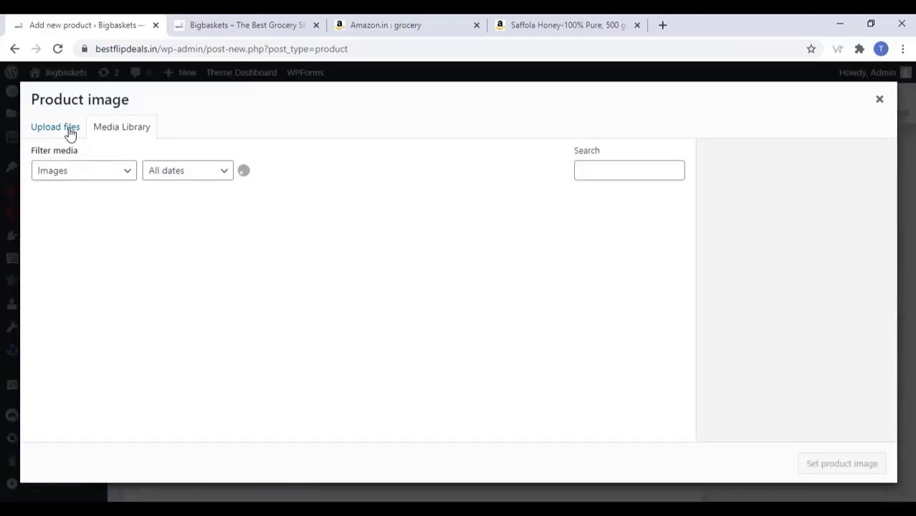
pyautogui.click(68, 132)
pyautogui.click(452, 301)
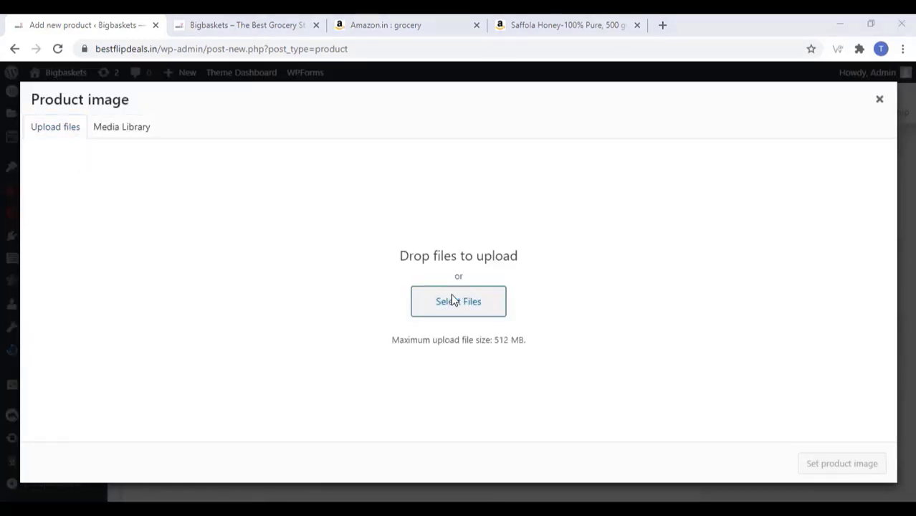
pyautogui.click(247, 296)
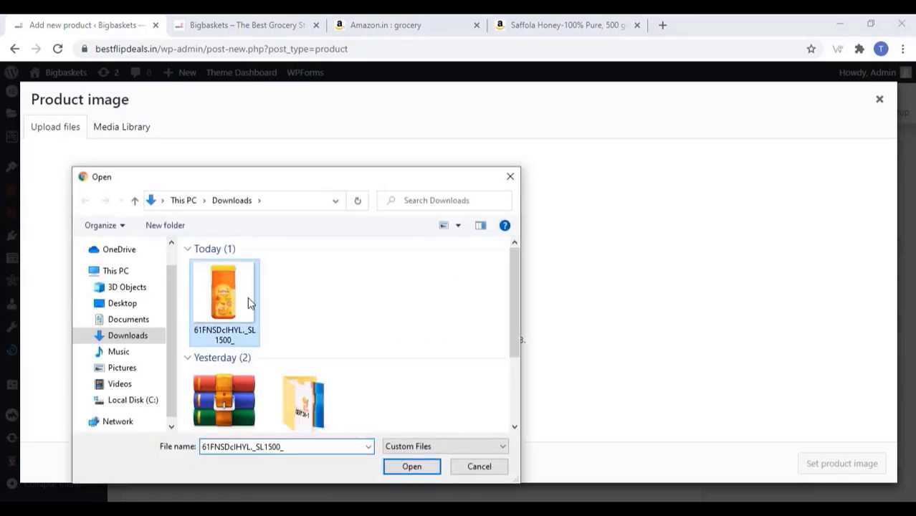
pyautogui.click(412, 466)
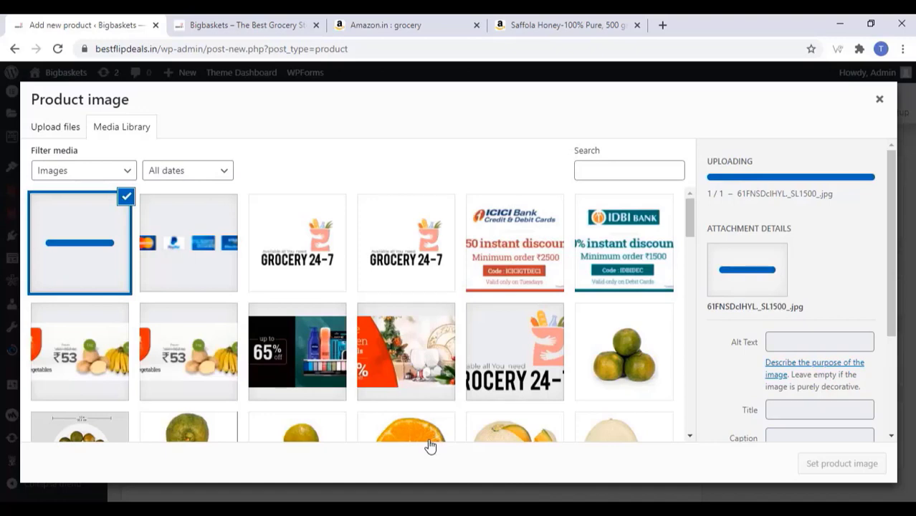
pyautogui.click(831, 465)
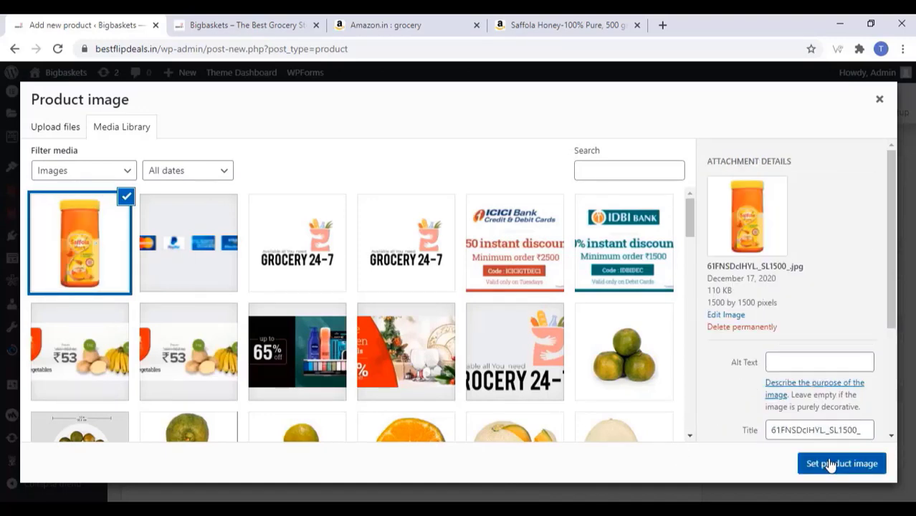
pyautogui.scroll(5, 638, 332)
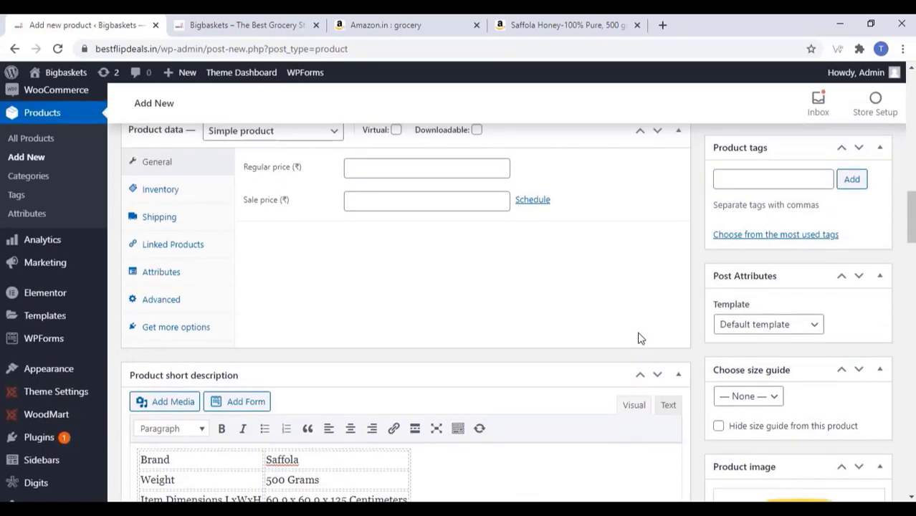
# Add 'honey' as a product tag
pyautogui.scroll(3, 640, 339)
pyautogui.click(741, 382)
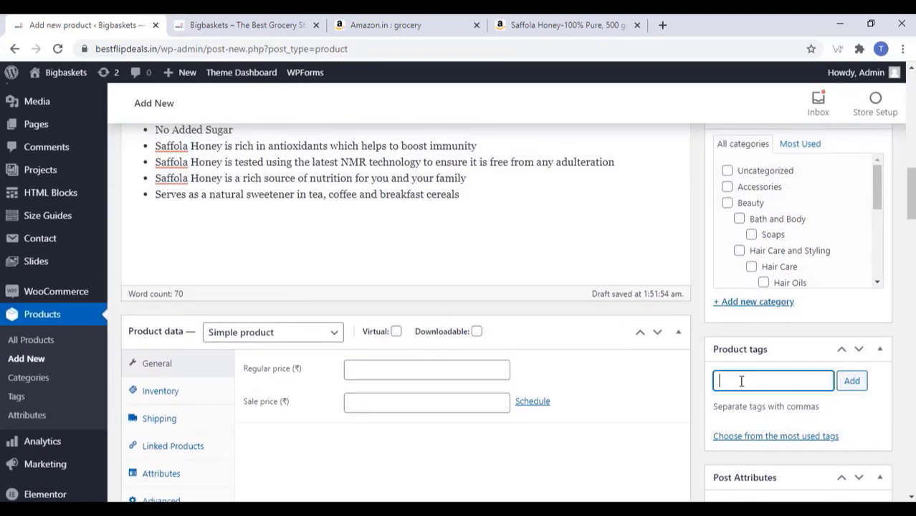
pyautogui.write('honey')
pyautogui.press('Return')
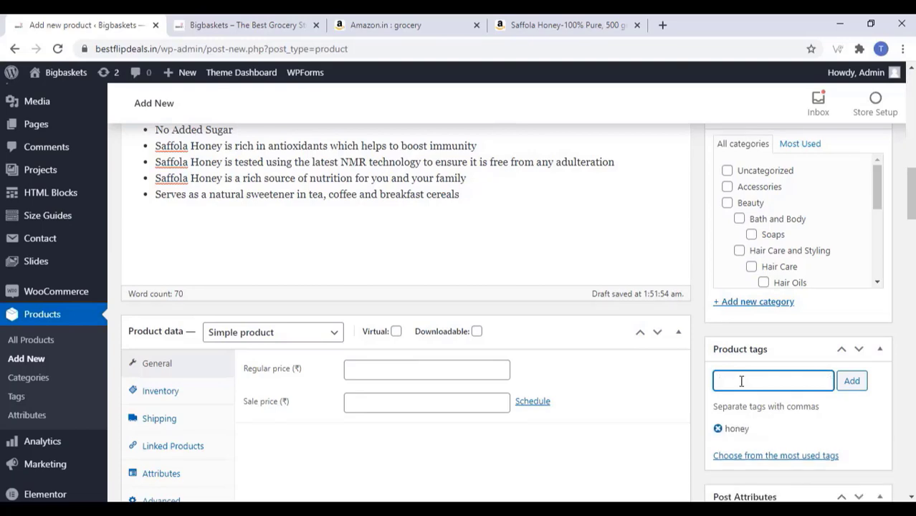
# Copy 'Saffola' from the first description bullet and add it as a product tag
pyautogui.scroll(3, 372, 297)
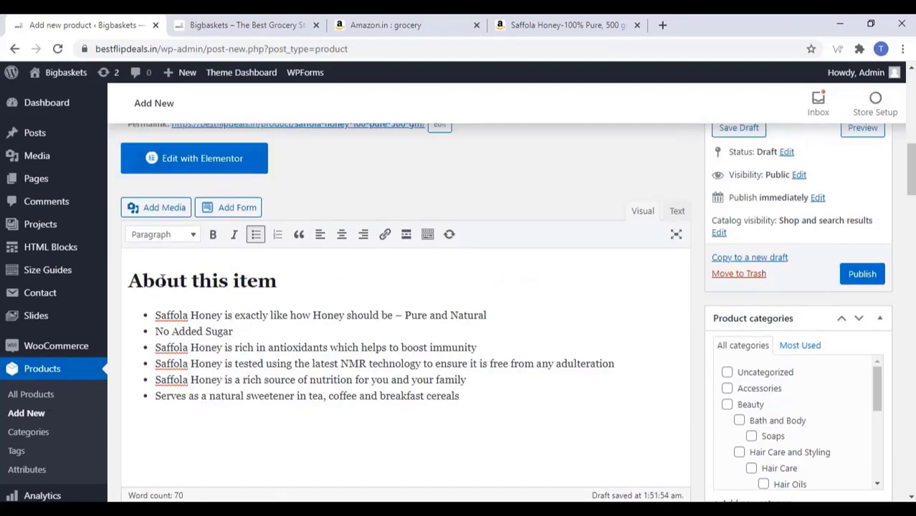
pyautogui.moveTo(191, 319); pyautogui.dragTo(157, 316)
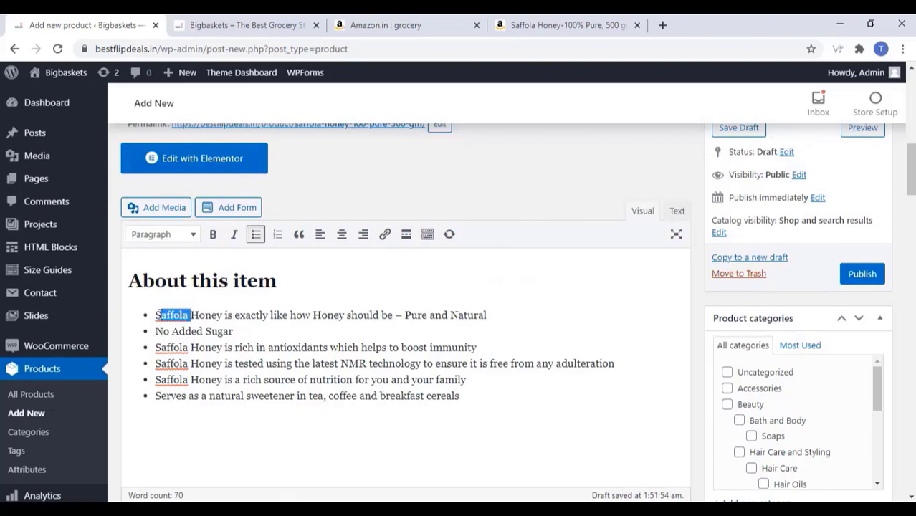
pyautogui.rightClick(166, 316)
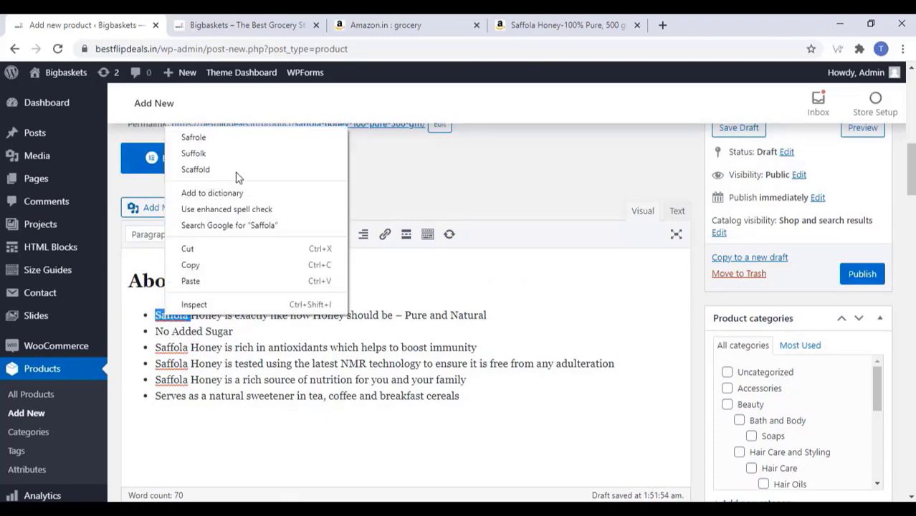
pyautogui.click(191, 264)
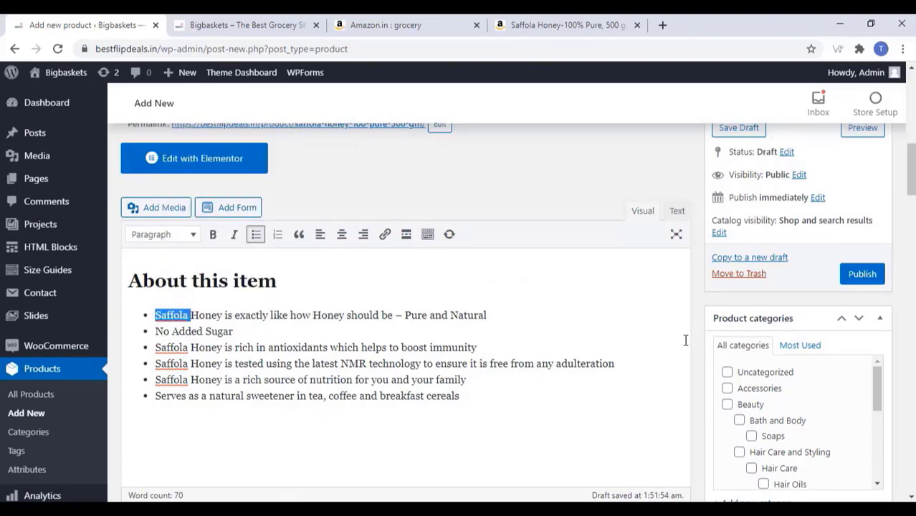
pyautogui.scroll(-5, 686, 340)
pyautogui.click(741, 247)
pyautogui.rightClick(741, 249)
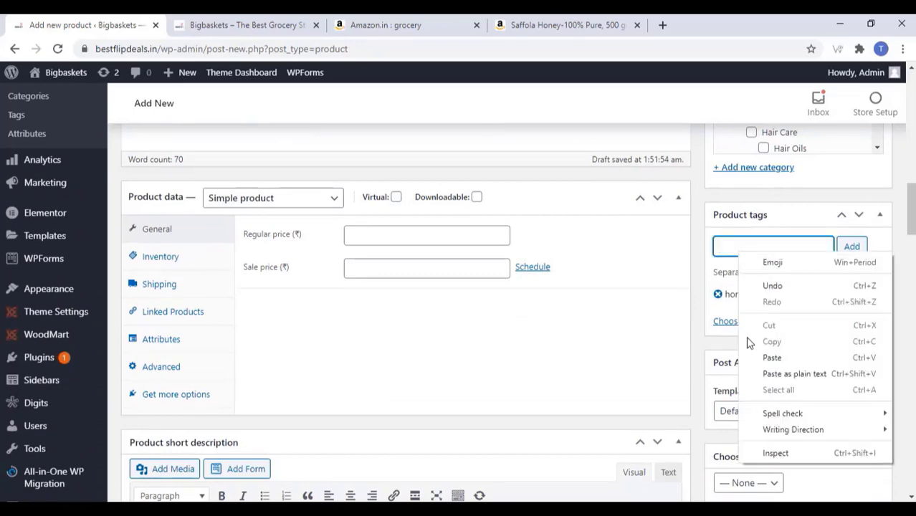
pyautogui.click(767, 358)
pyautogui.click(850, 247)
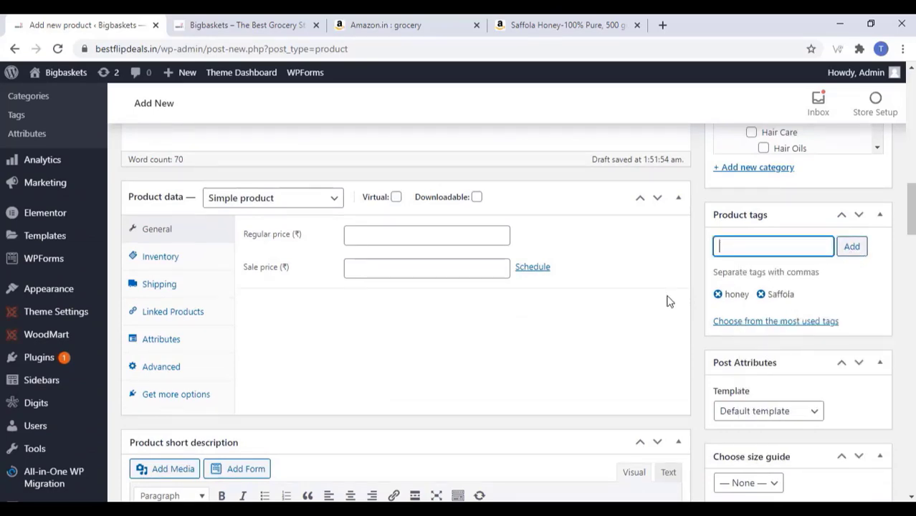
pyautogui.scroll(3, 663, 299)
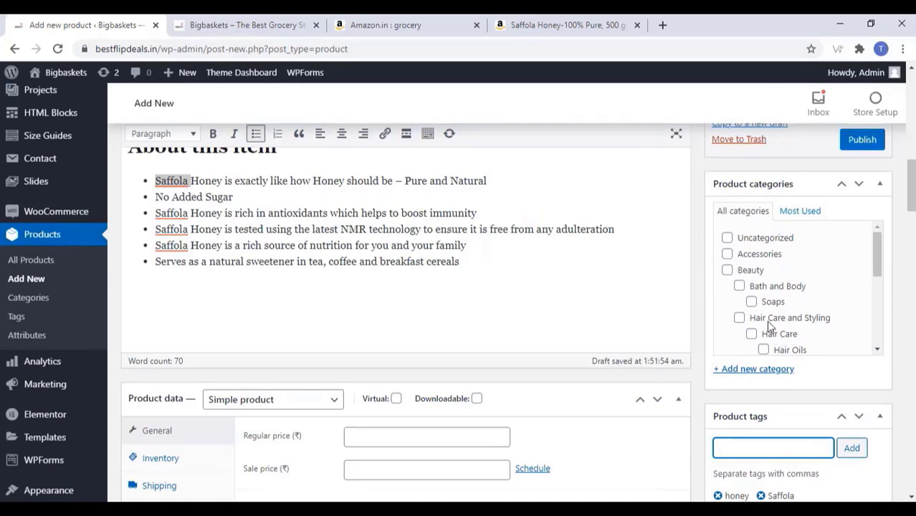
# Tick Grocery and Health and Personal Care, then create and assign a new 'honey' category
pyautogui.scroll(-3, 754, 291)
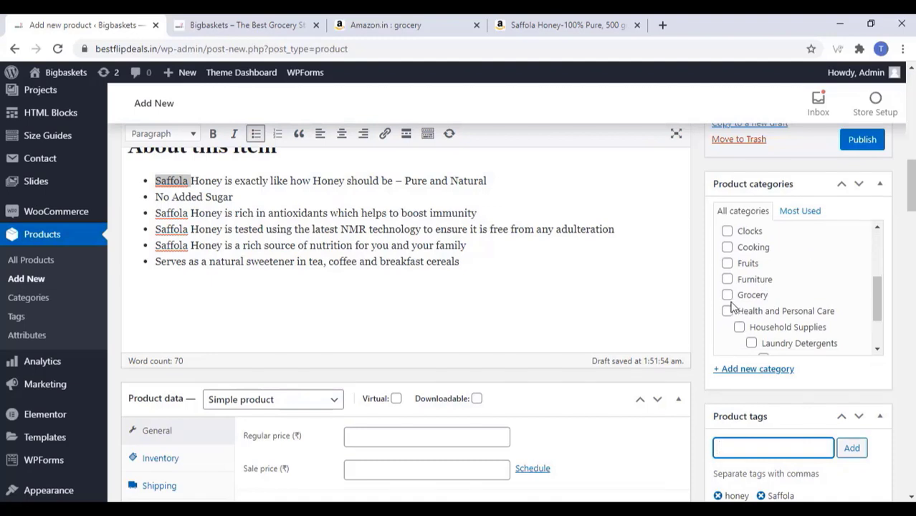
pyautogui.click(726, 296)
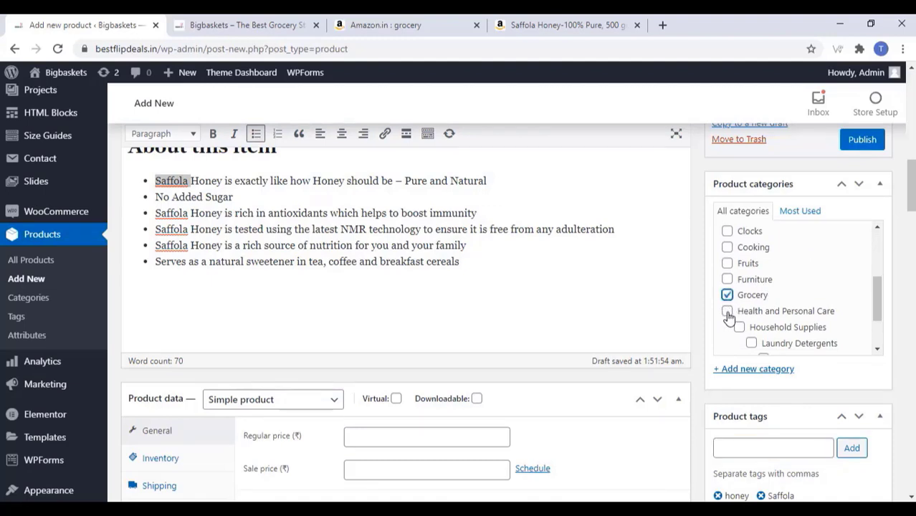
pyautogui.click(728, 313)
pyautogui.click(756, 450)
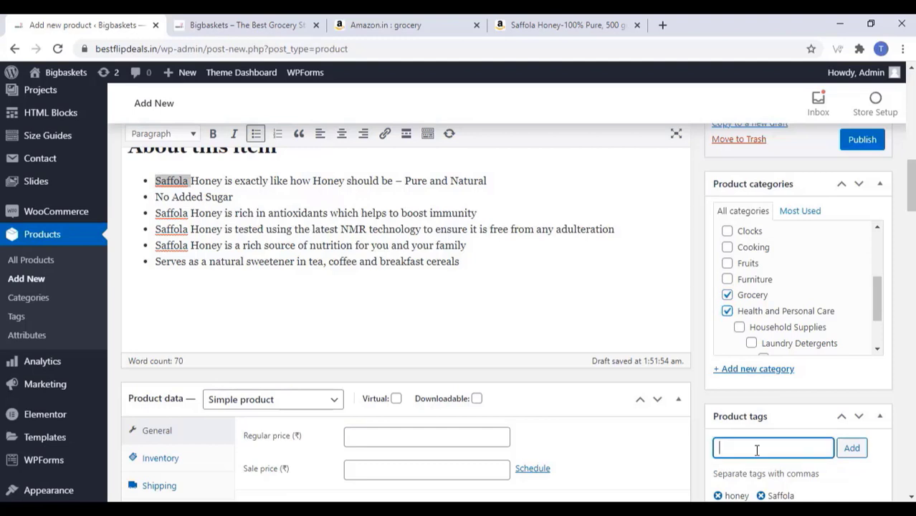
pyautogui.click(758, 370)
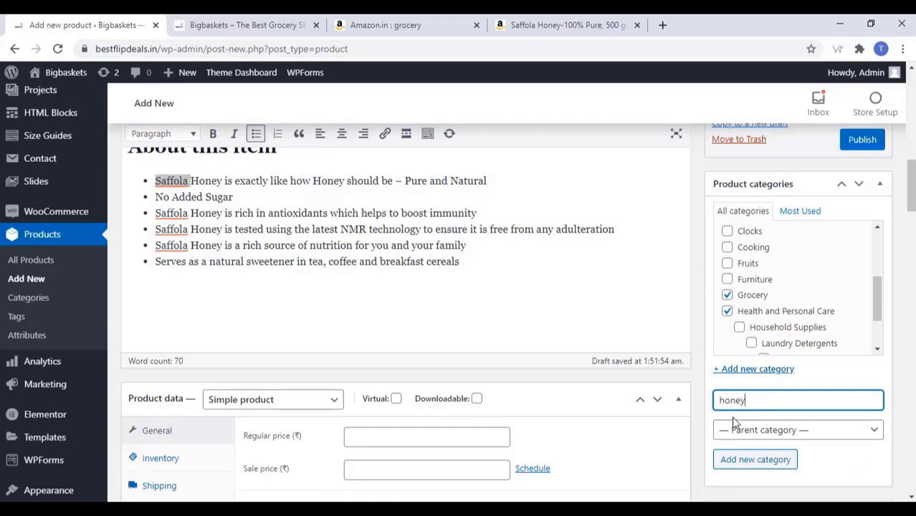
pyautogui.click(767, 461)
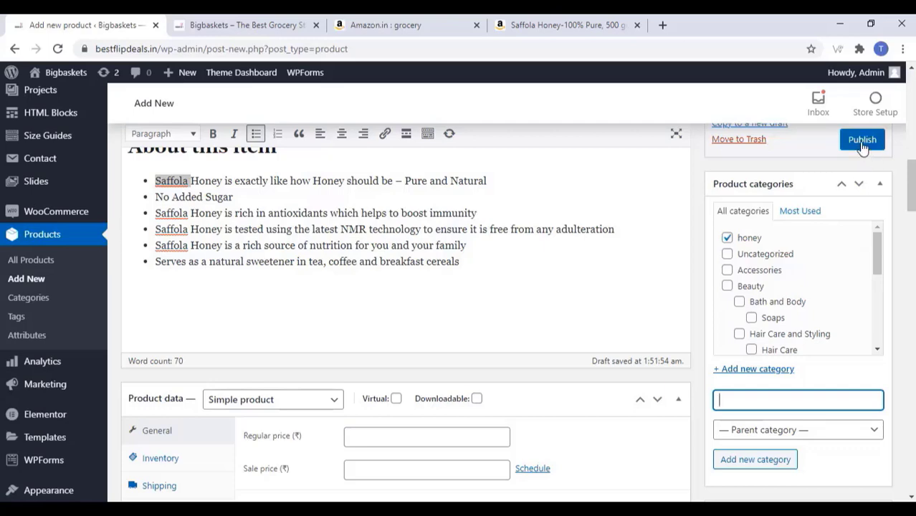
pyautogui.scroll(1, 467, 295)
pyautogui.scroll(-2, 470, 296)
pyautogui.scroll(-1, 443, 354)
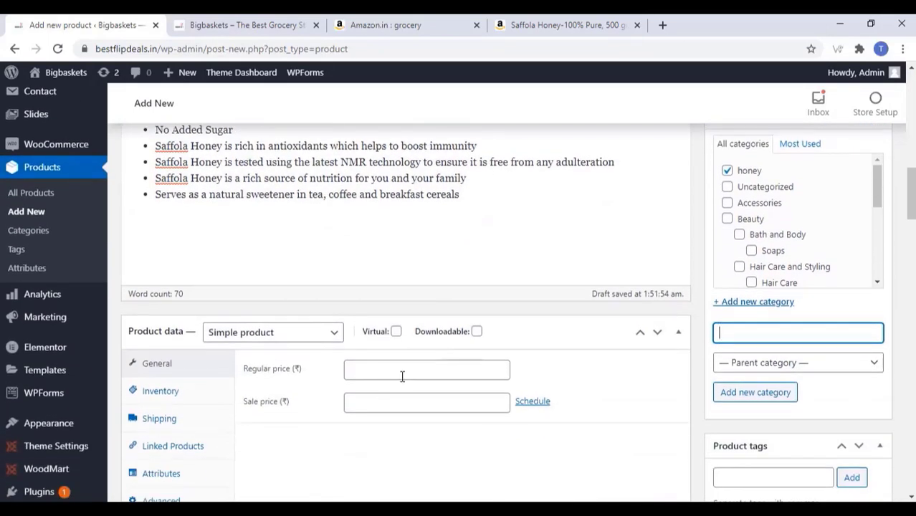
# Close the two reference tabs and enter a sale price of 150
pyautogui.click(637, 26)
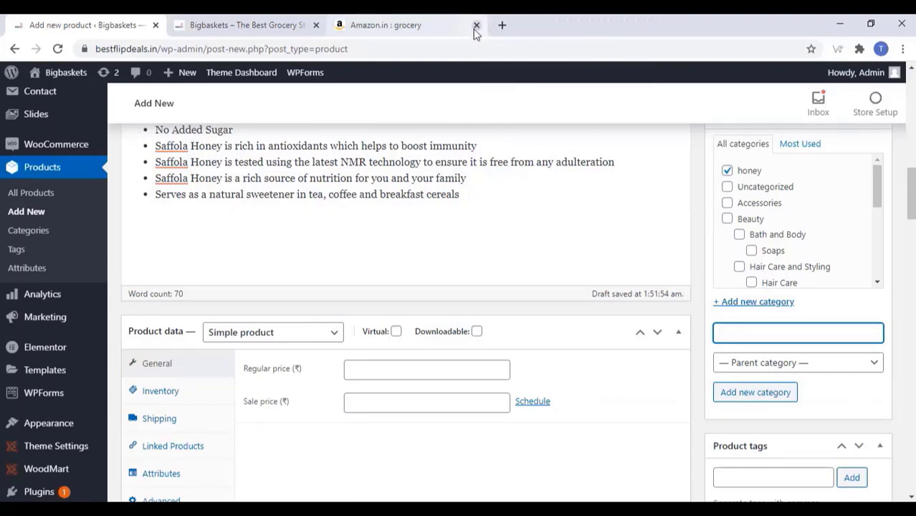
pyautogui.click(476, 25)
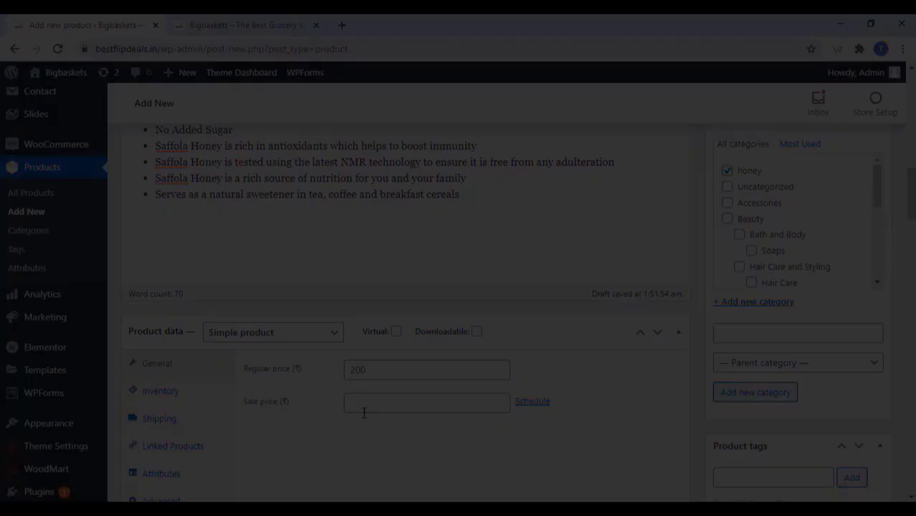
pyautogui.click(361, 401)
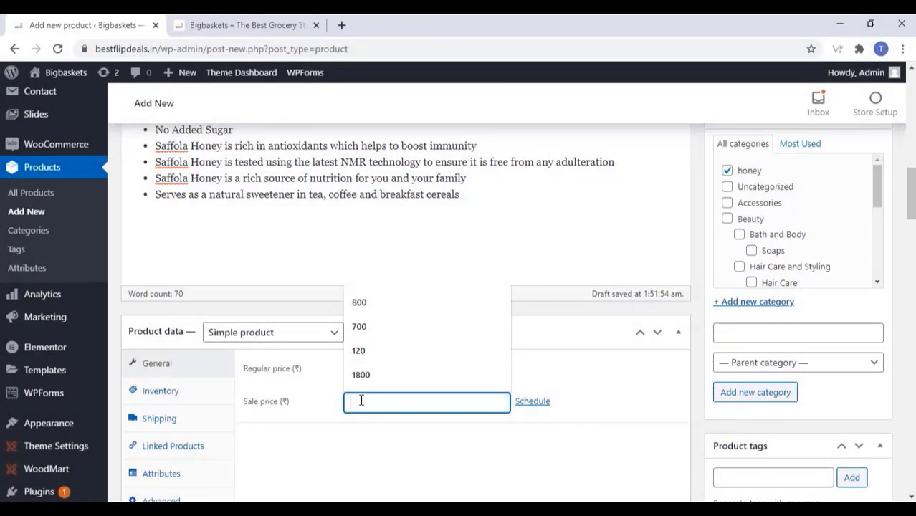
pyautogui.write('15')
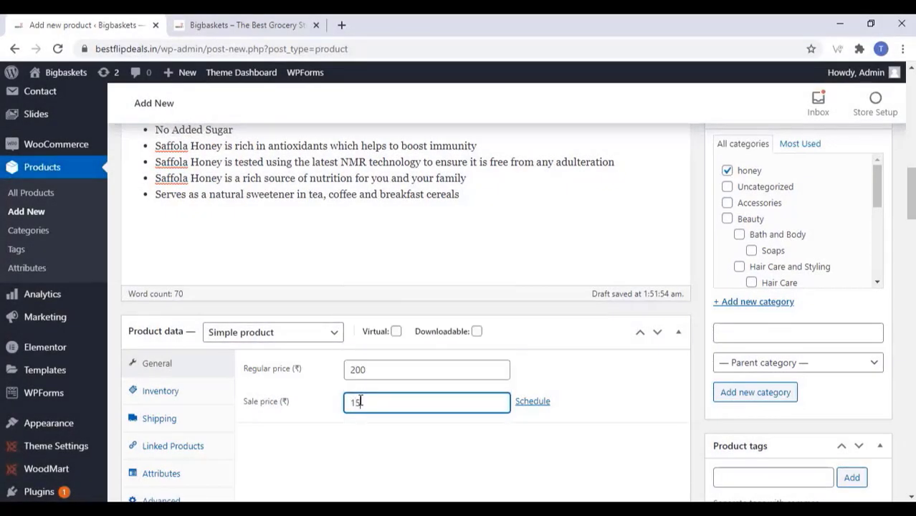
pyautogui.write('0')
# Schedule the sale from 17 December 2020 to 22 December 2020
pyautogui.click(530, 404)
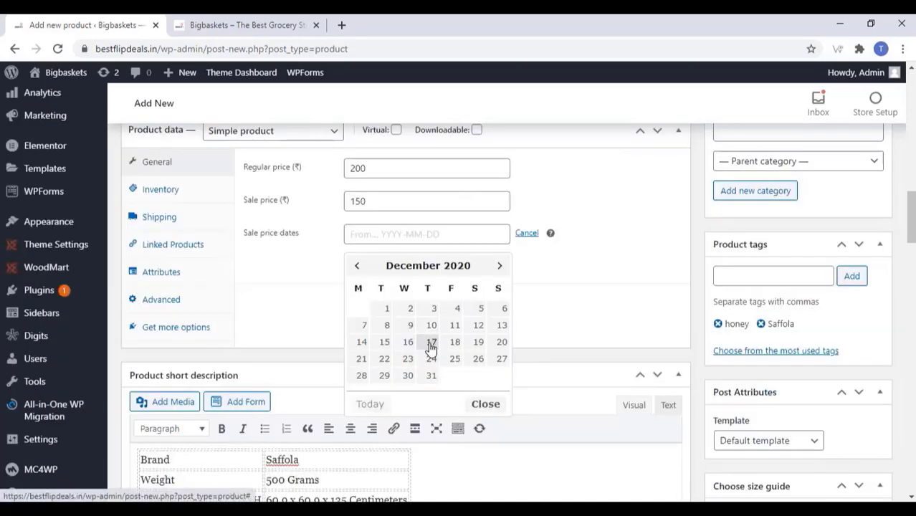
pyautogui.click(431, 343)
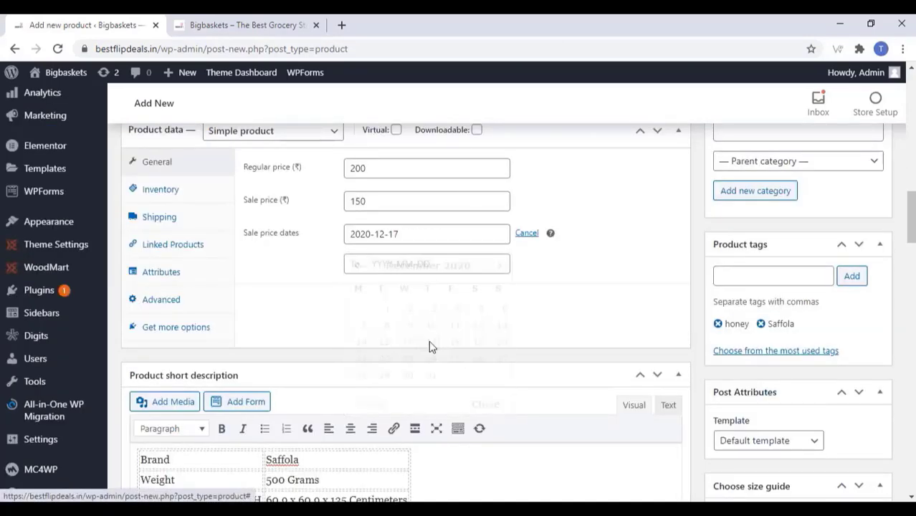
pyautogui.click(379, 264)
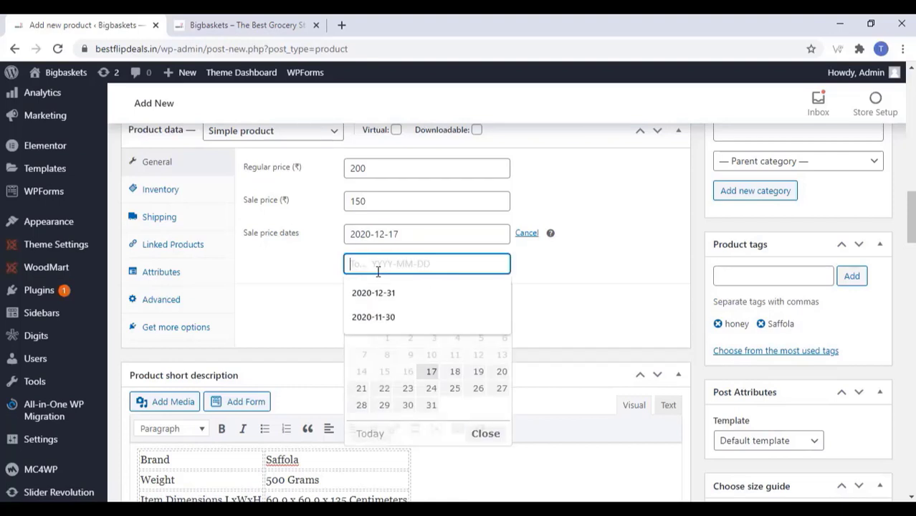
pyautogui.click(450, 413)
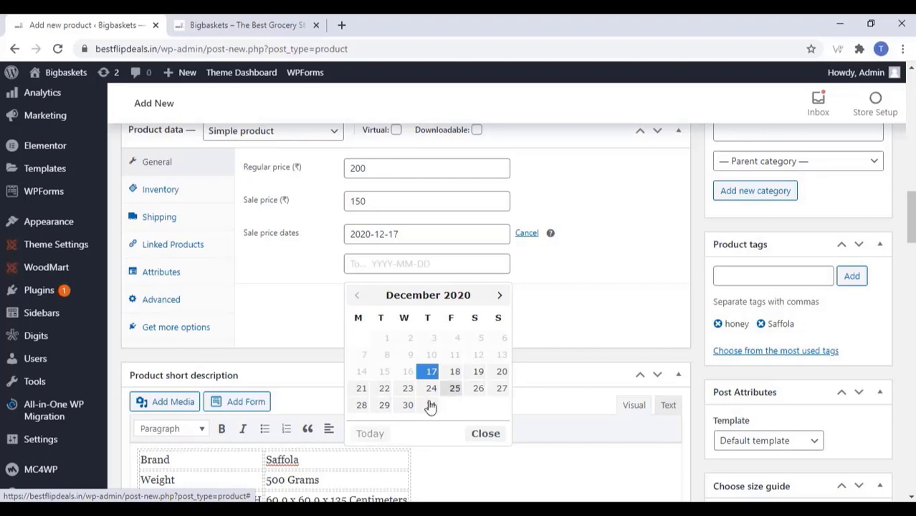
pyautogui.click(385, 388)
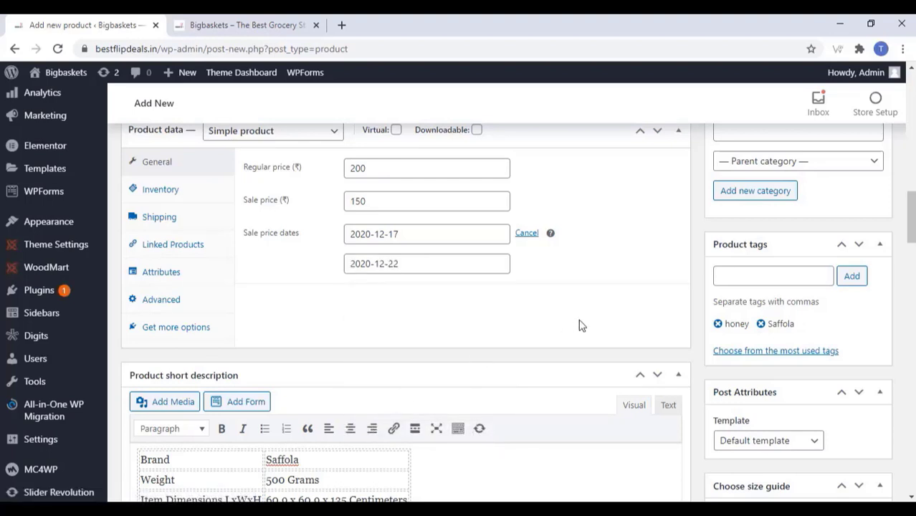
pyautogui.scroll(1, 579, 326)
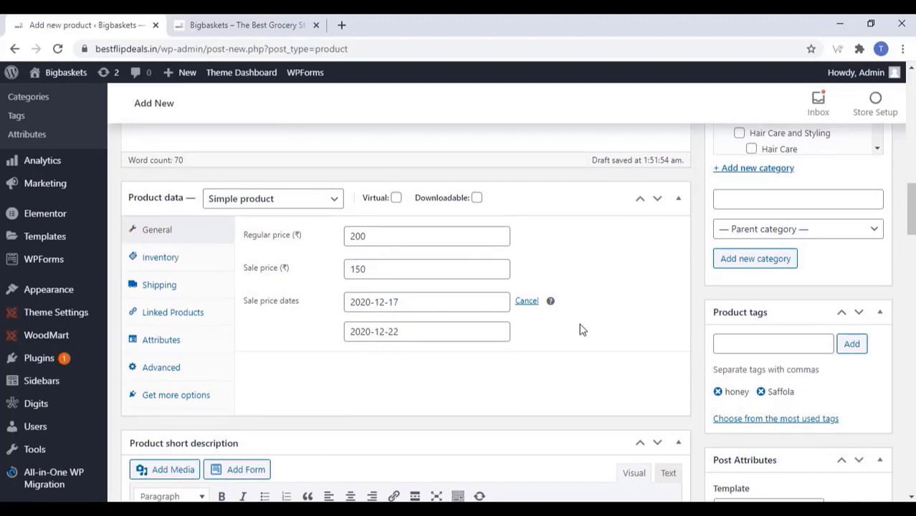
pyautogui.scroll(2, 583, 329)
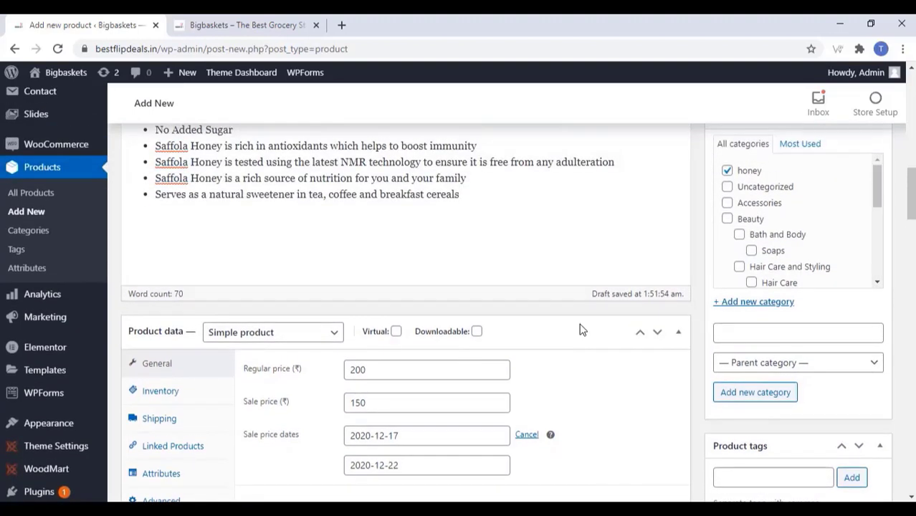
# Publish 'Saffola Honey-100% Pure, 500 gm' and open View Product from the notice in a new tab
pyautogui.scroll(-2, 591, 381)
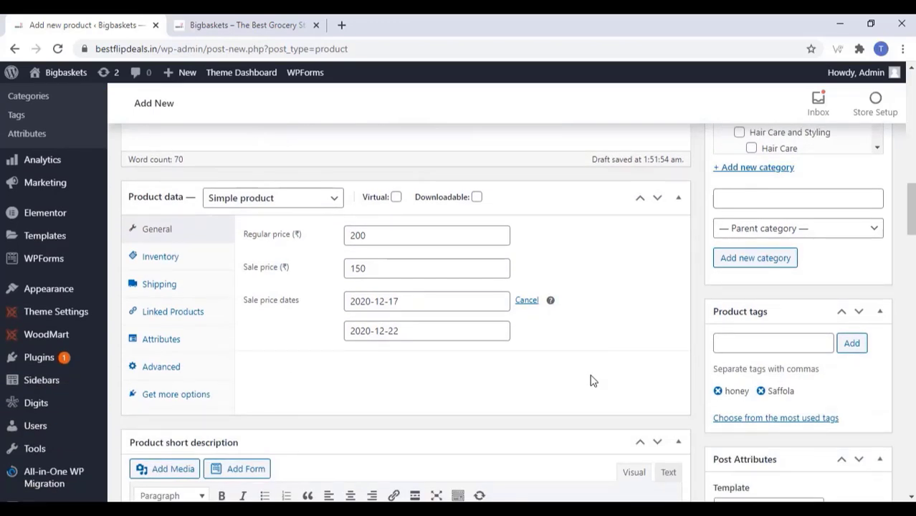
pyautogui.scroll(1, 591, 380)
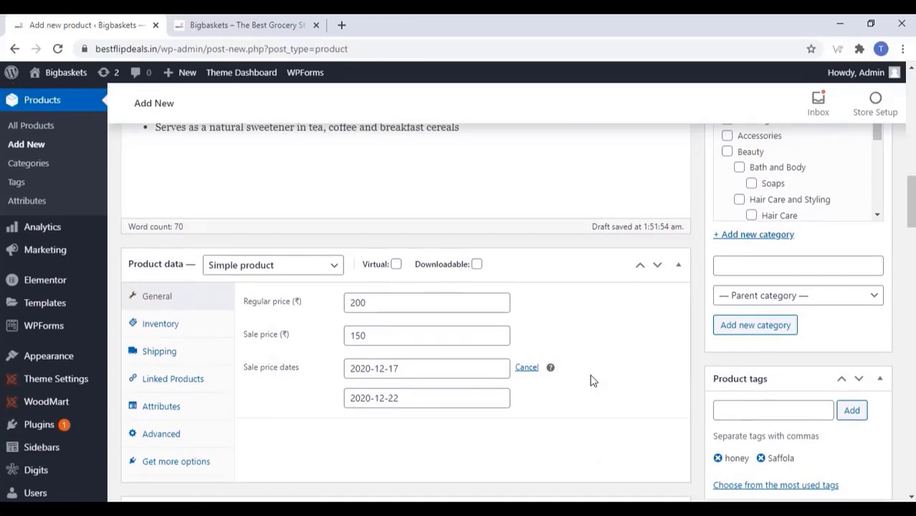
pyautogui.scroll(4, 591, 381)
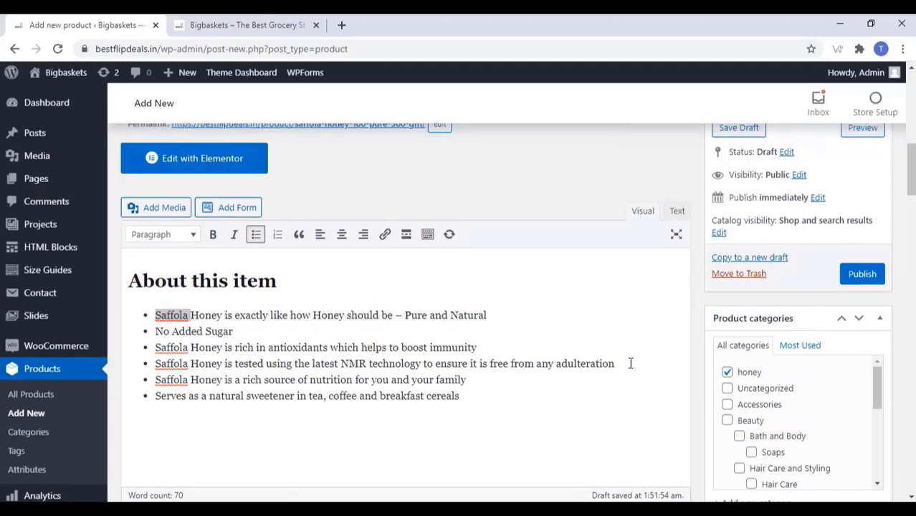
pyautogui.click(868, 278)
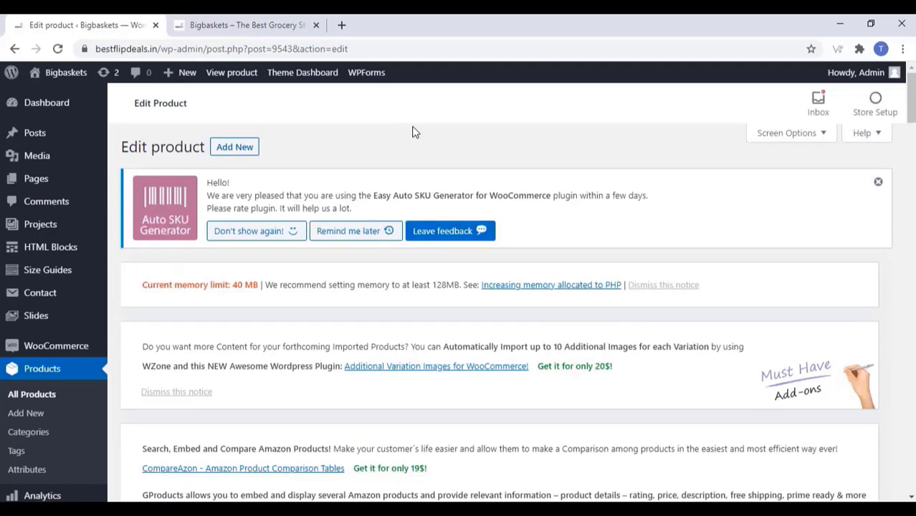
pyautogui.scroll(-5, 443, 298)
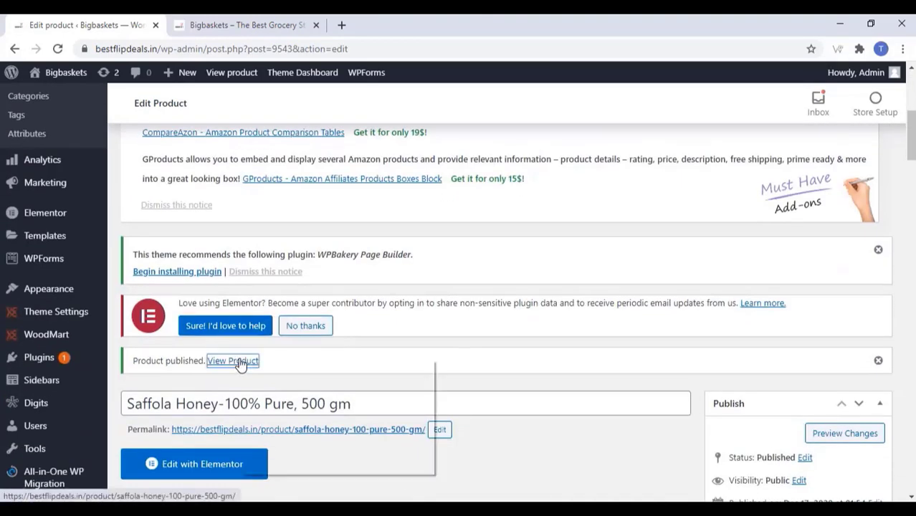
pyautogui.click(283, 369)
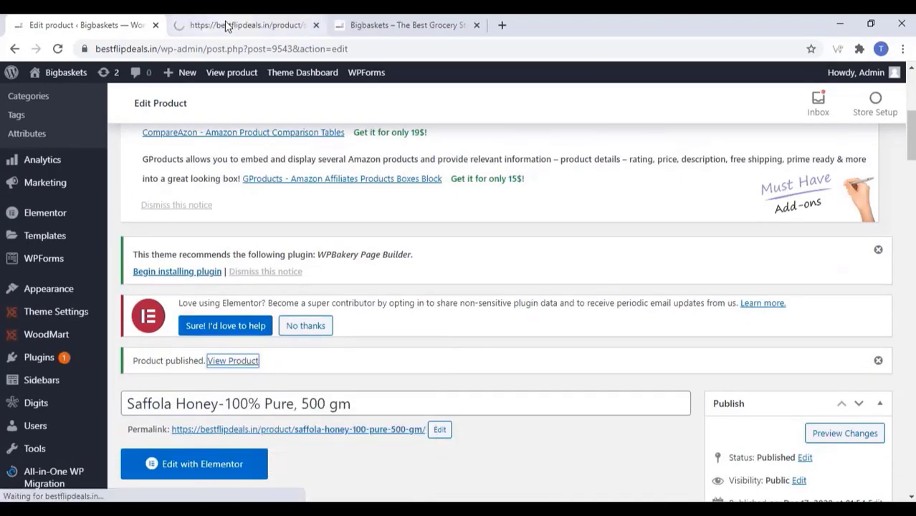
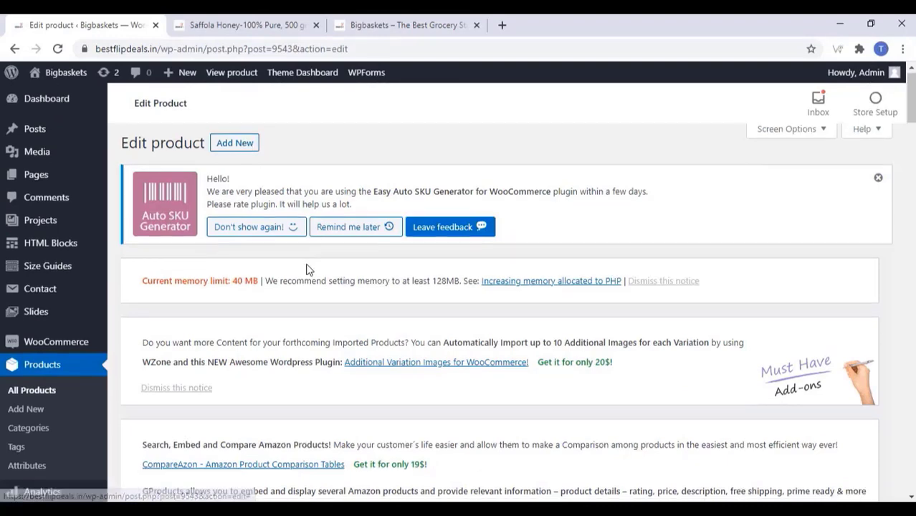
# Delete the ', 500 gm' suffix from the honey product's title
pyautogui.scroll(-6, 307, 266)
pyautogui.moveTo(295, 269); pyautogui.dragTo(375, 263)
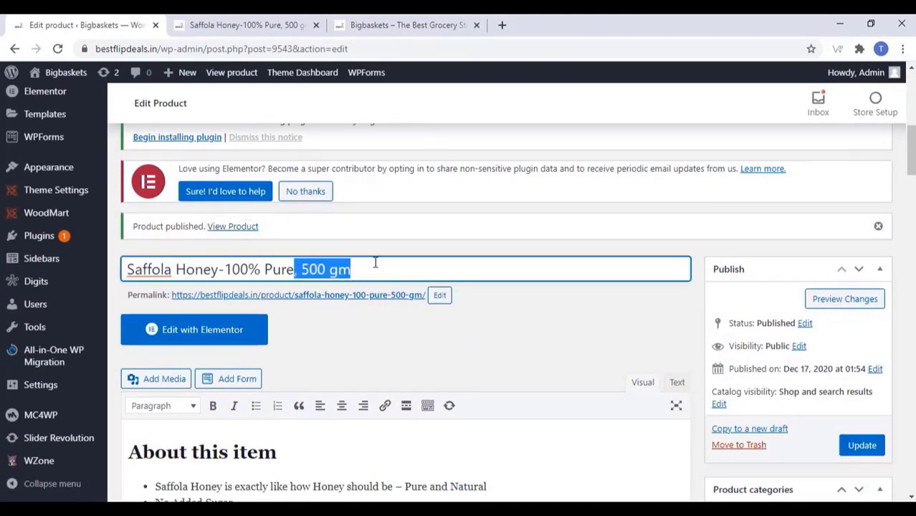
pyautogui.press('BackSpace')
# Set the product data type to Variable product and show the Attributes section
pyautogui.scroll(-7, 375, 263)
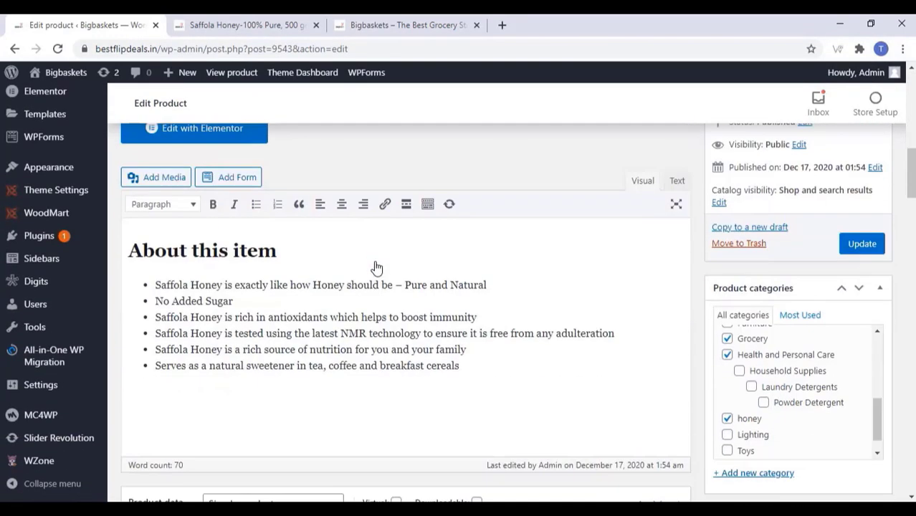
pyautogui.click(293, 241)
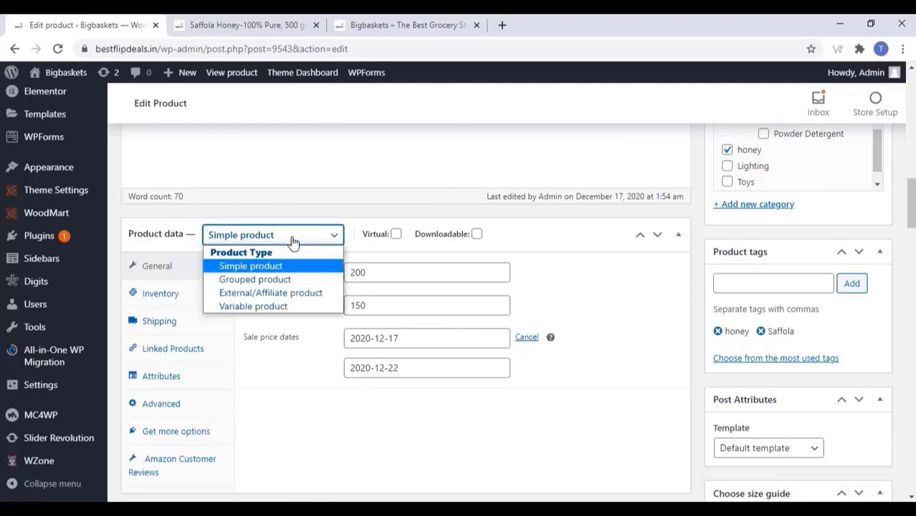
pyautogui.click(260, 311)
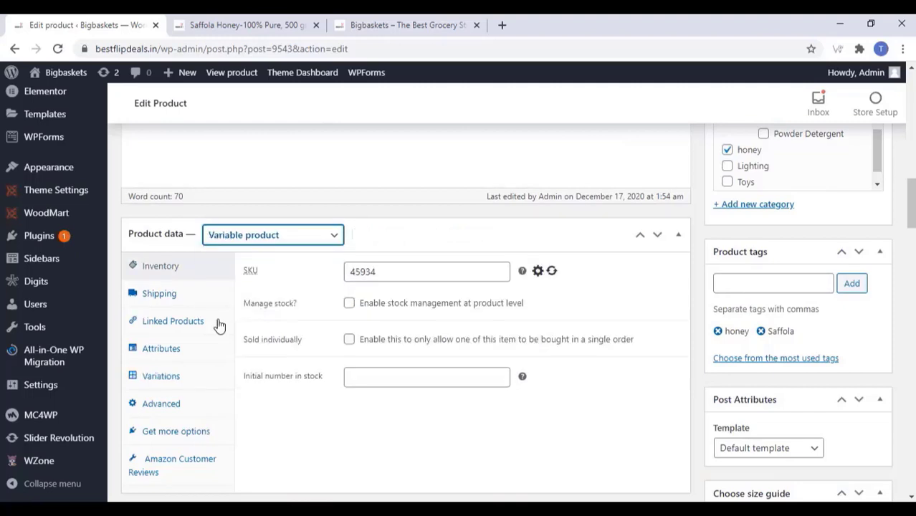
pyautogui.click(170, 348)
# Add a custom Weight attribute with values 500 gm | 1 Kg | 2 Kg, used for variations, and save it
pyautogui.click(391, 271)
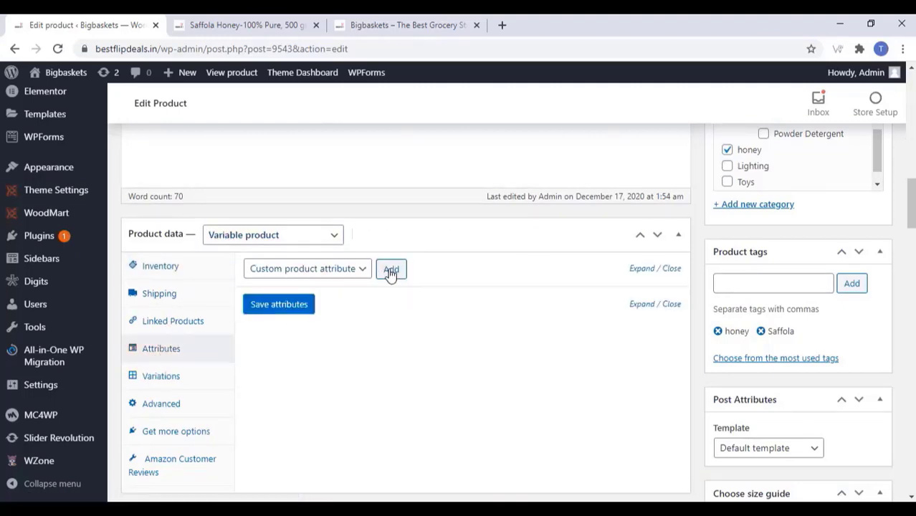
pyautogui.click(286, 350)
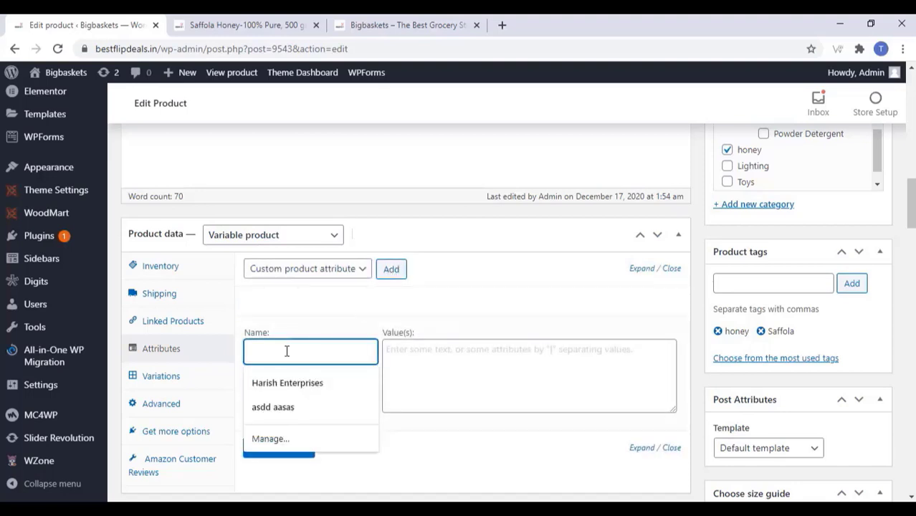
pyautogui.write('Weight')
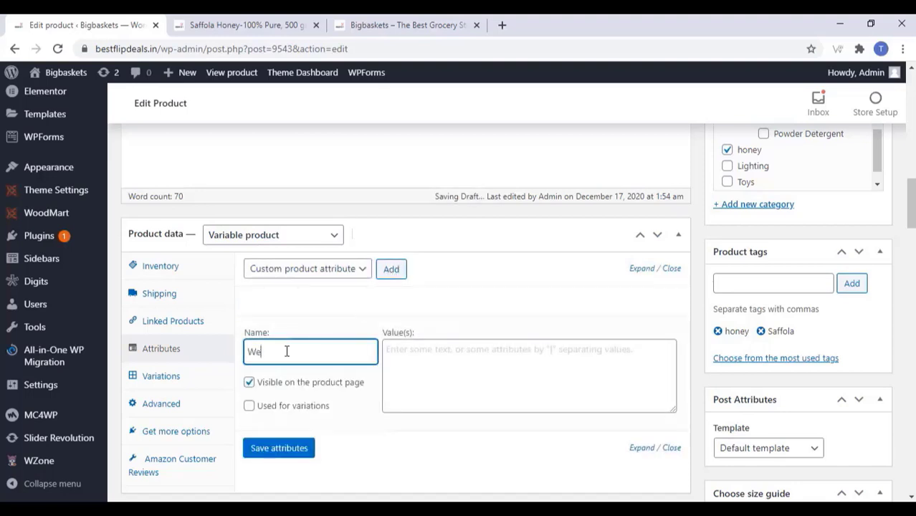
pyautogui.click(456, 354)
pyautogui.write('500 gm|1 Kg|2 Kg')
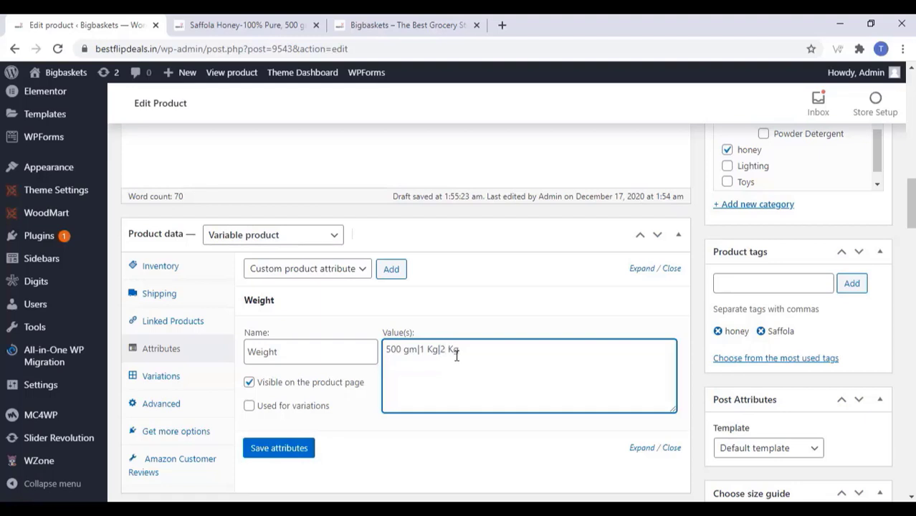
pyautogui.click(249, 405)
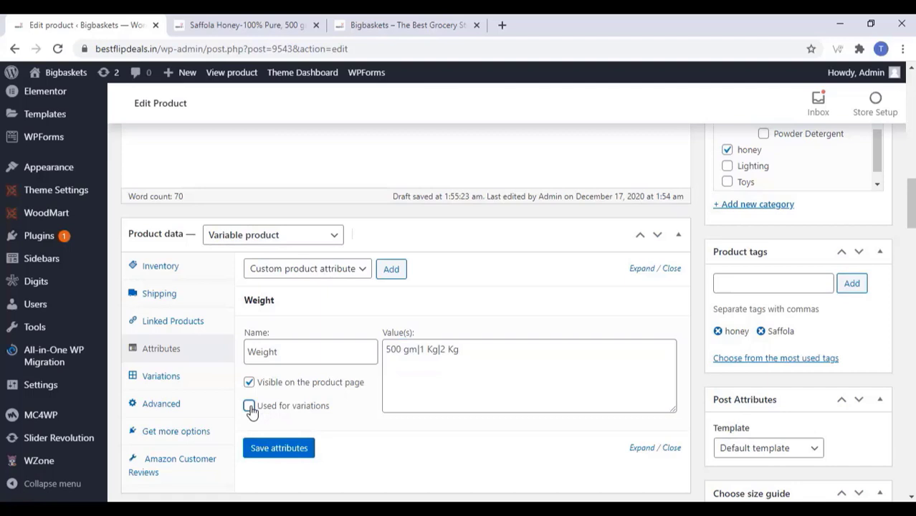
pyautogui.click(279, 448)
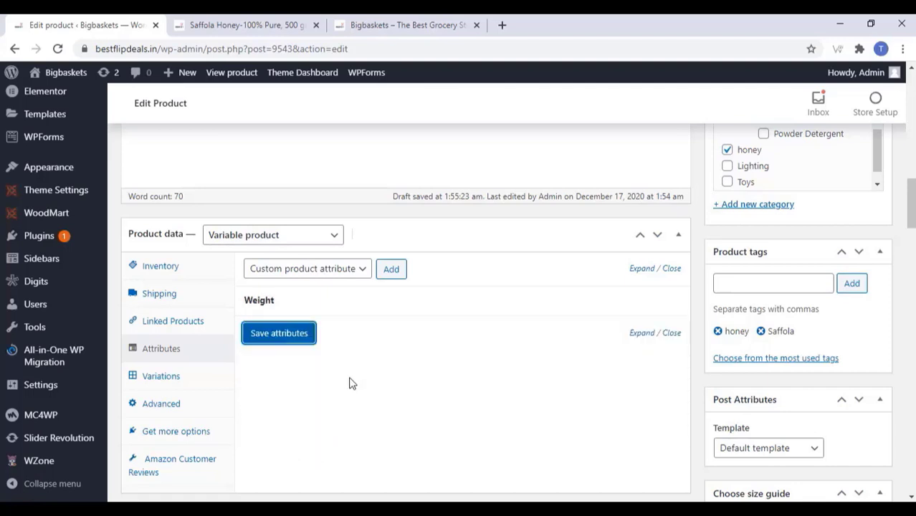
pyautogui.click(292, 342)
# Create the 500 gm, 1 Kg and 2 Kg variations from all attributes, then expand the 500 gm one
pyautogui.click(175, 380)
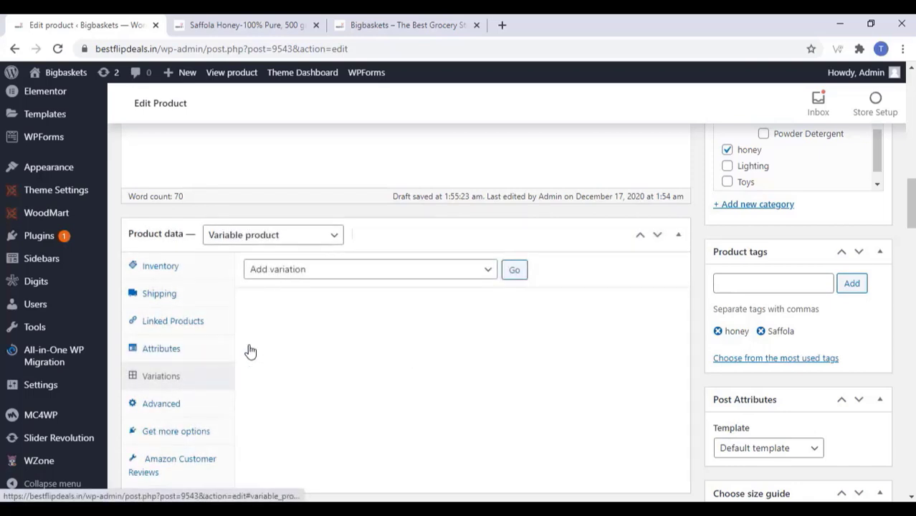
pyautogui.click(397, 272)
pyautogui.click(367, 300)
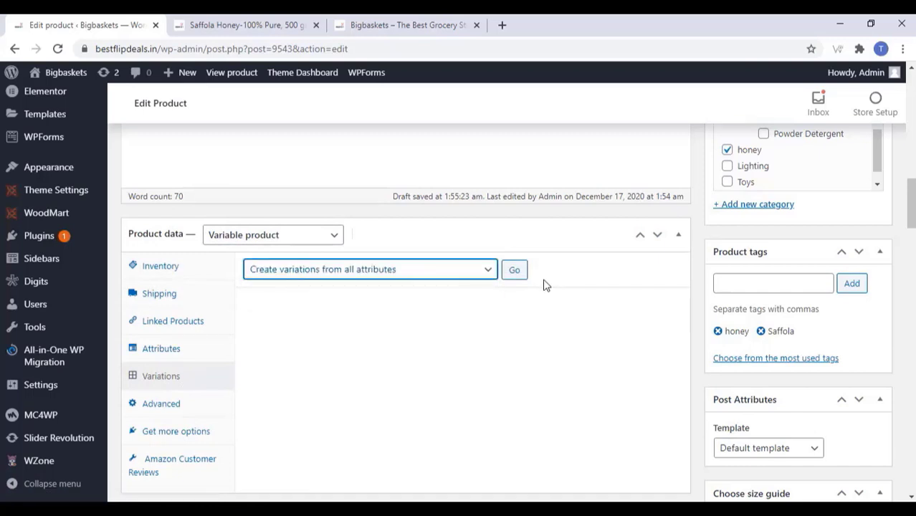
pyautogui.click(514, 271)
pyautogui.click(524, 148)
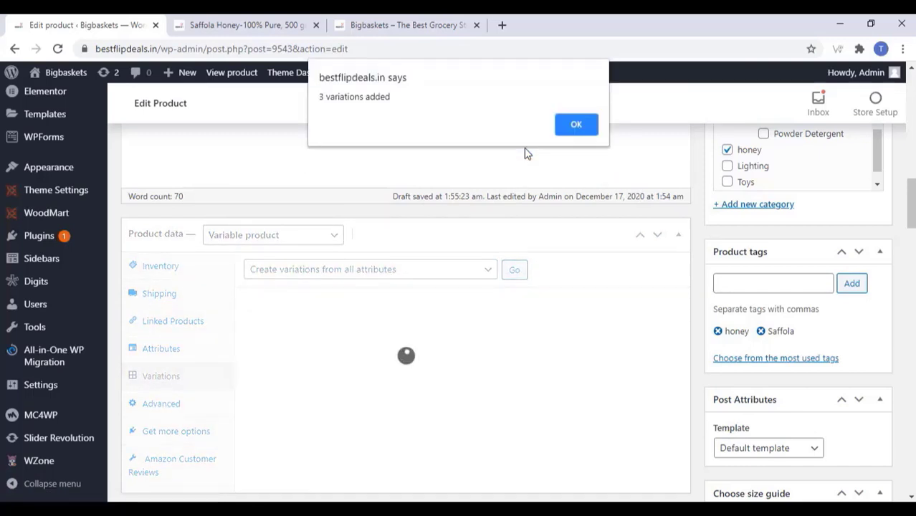
pyautogui.click(577, 124)
pyautogui.scroll(-5, 467, 309)
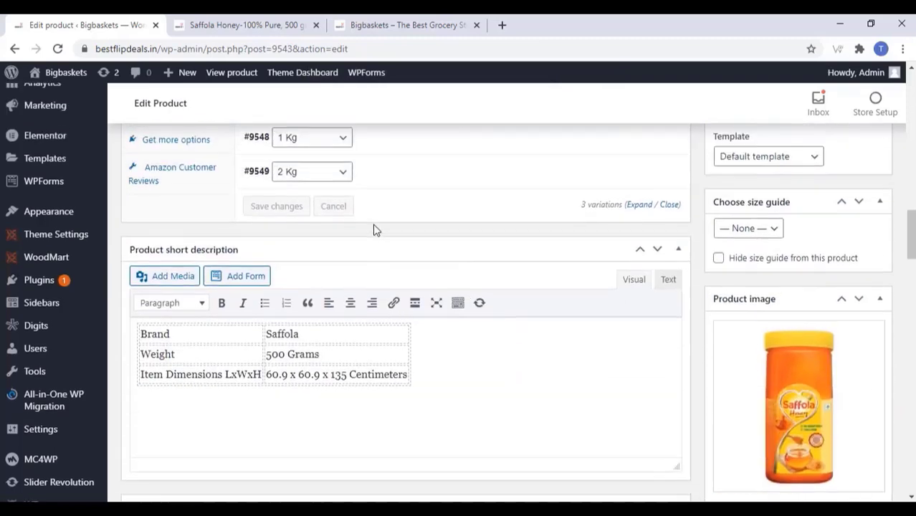
pyautogui.scroll(1, 374, 231)
pyautogui.click(639, 201)
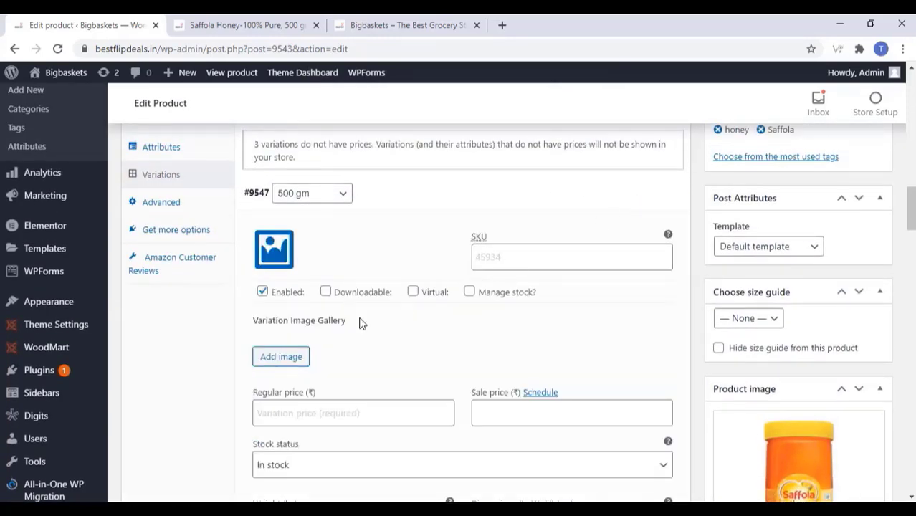
# Give the 500 gm variation a regular price of 200
pyautogui.scroll(-2, 362, 324)
pyautogui.click(293, 284)
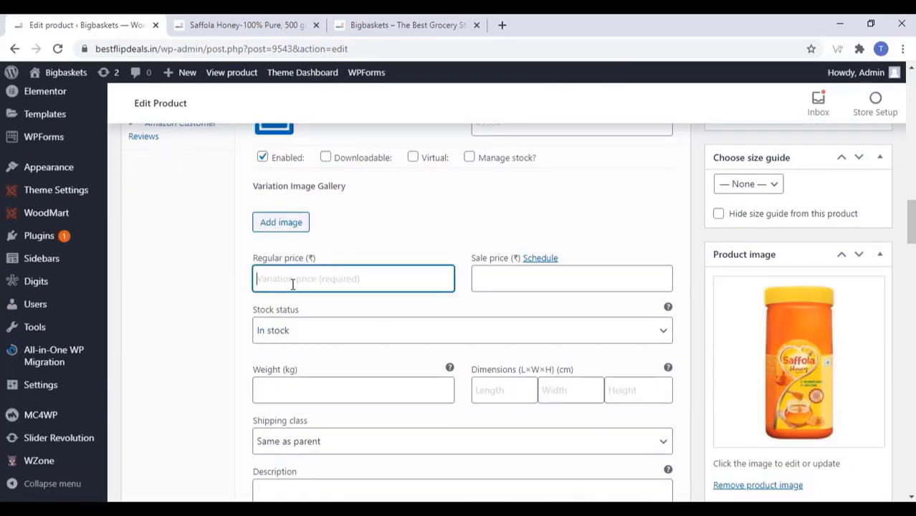
pyautogui.write('200')
pyautogui.click(491, 277)
pyautogui.scroll(-5, 491, 277)
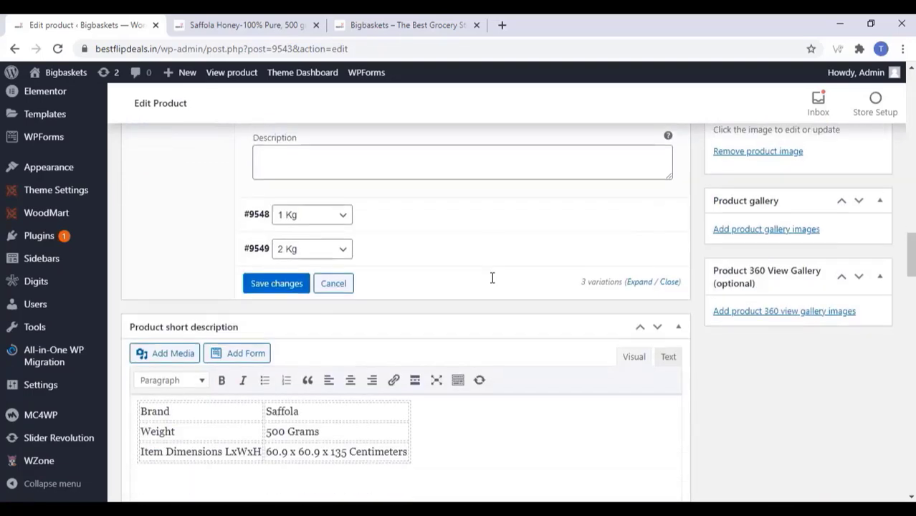
# Give the 1 Kg variation a regular price of 400 and a sale price of 200
pyautogui.click(638, 218)
pyautogui.scroll(-3, 317, 364)
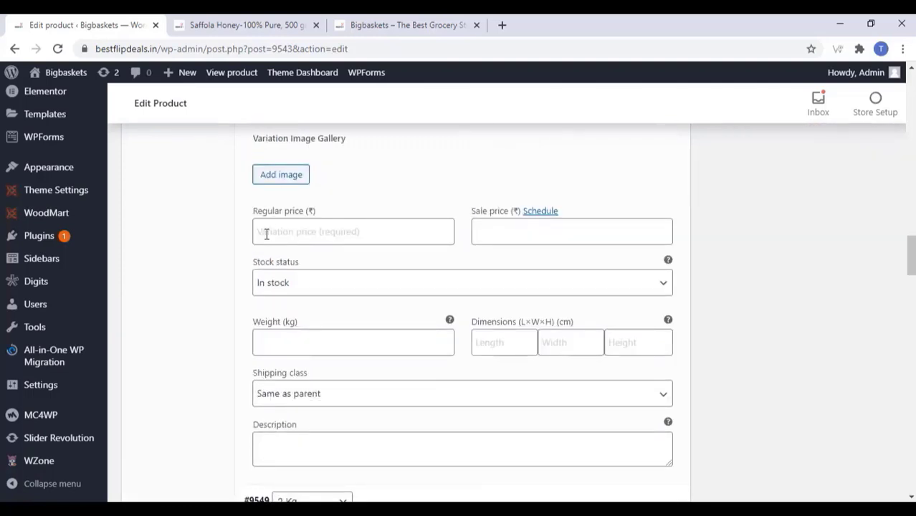
pyautogui.click(267, 234)
pyautogui.write('40')
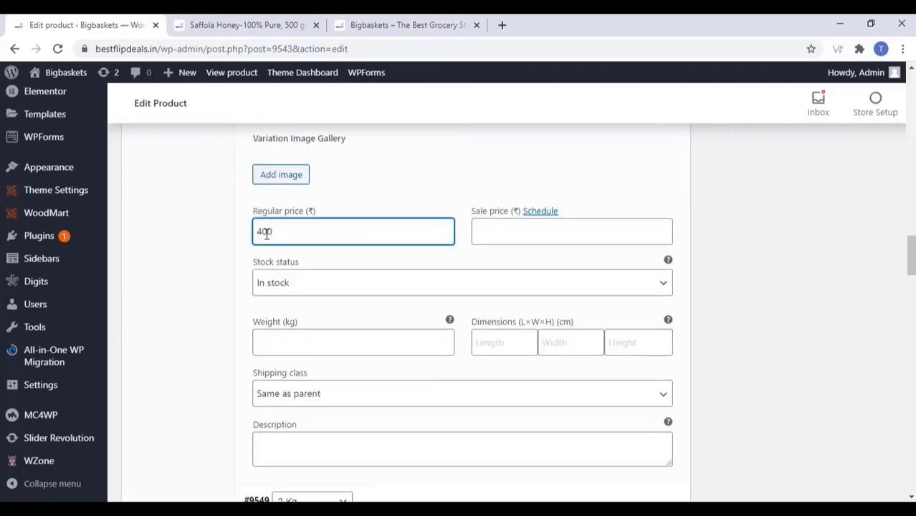
pyautogui.write('0')
pyautogui.click(489, 233)
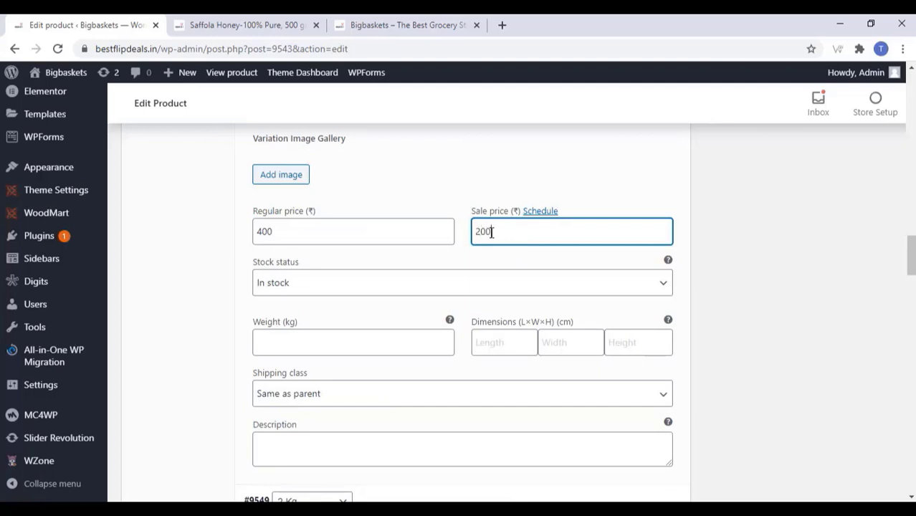
pyautogui.write('200')
pyautogui.scroll(-5, 437, 220)
# Price the 2 Kg variation at 600 regular and 550 sale, and save the variations
pyautogui.click(642, 172)
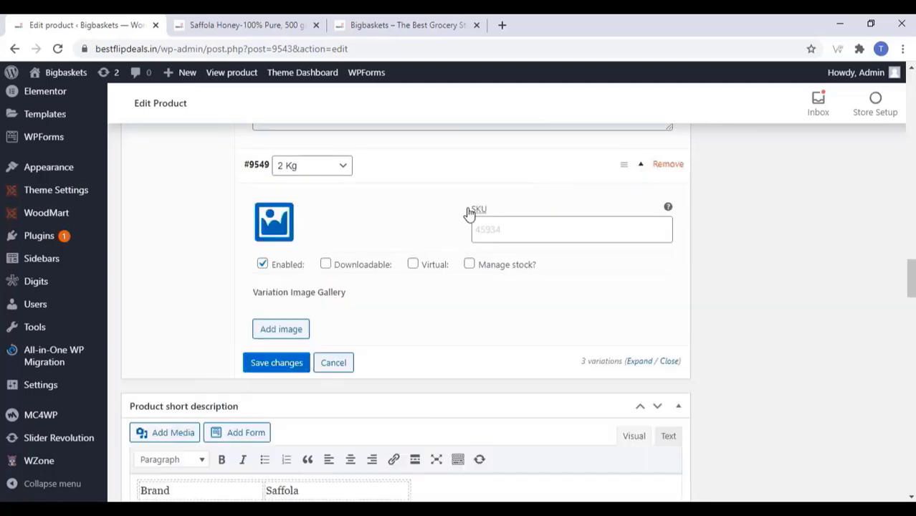
pyautogui.click(290, 385)
pyautogui.write('600')
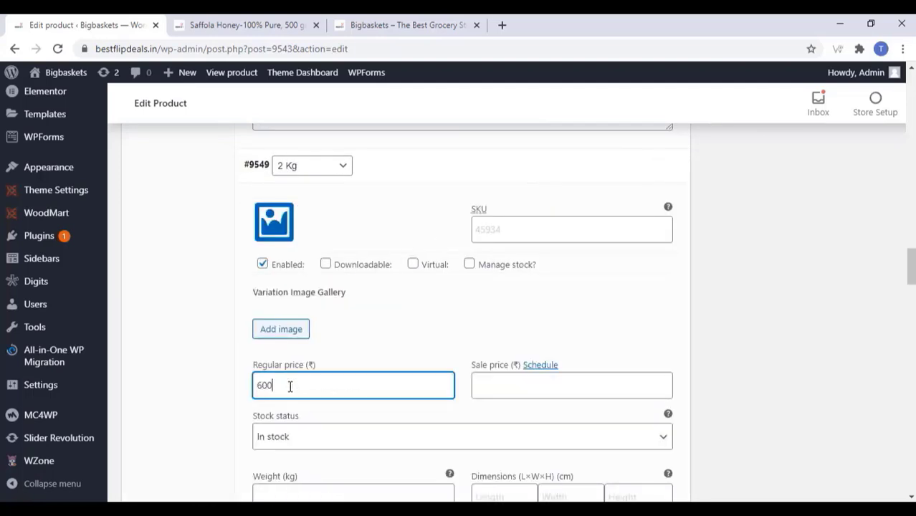
pyautogui.click(492, 386)
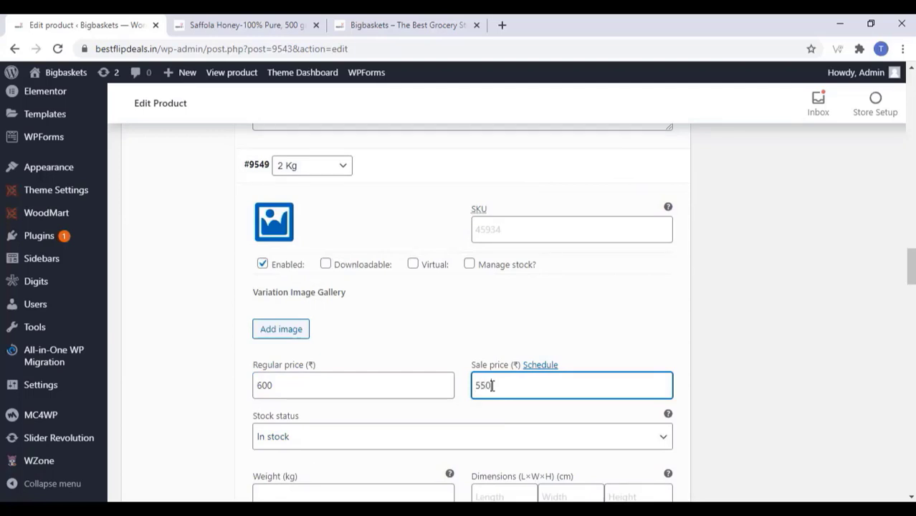
pyautogui.scroll(-5, 223, 352)
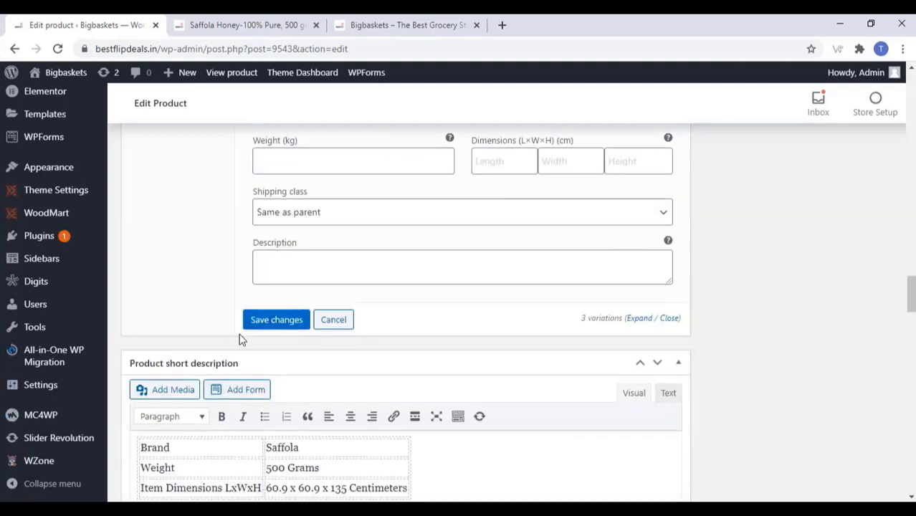
pyautogui.scroll(2, 358, 260)
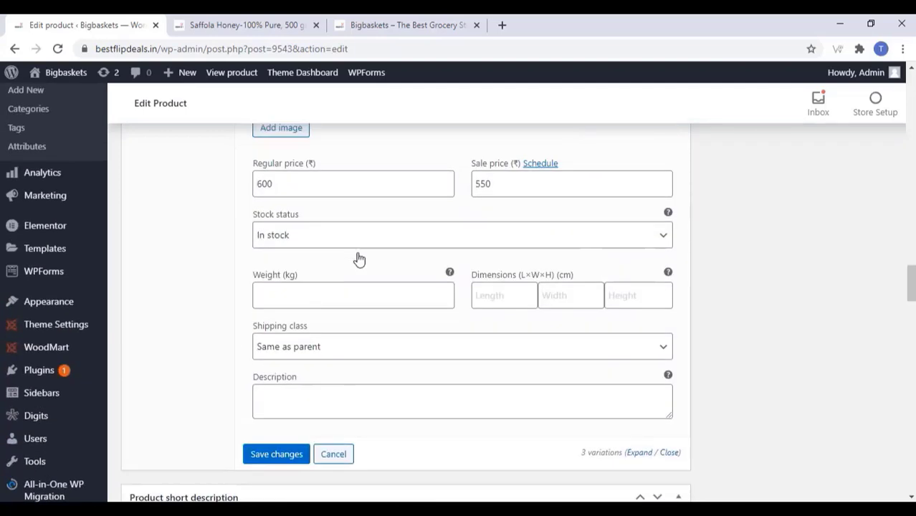
pyautogui.scroll(-2, 357, 259)
pyautogui.click(285, 324)
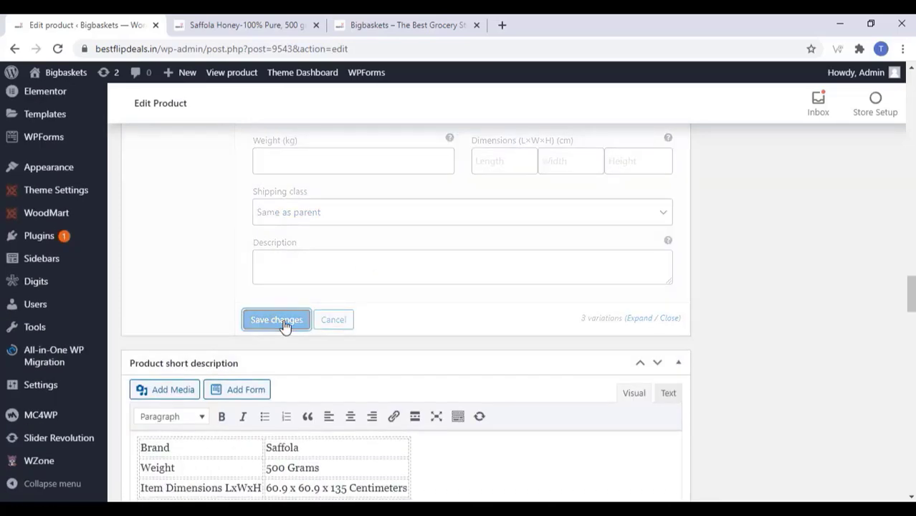
pyautogui.scroll(-10, 374, 314)
pyautogui.scroll(6, 384, 305)
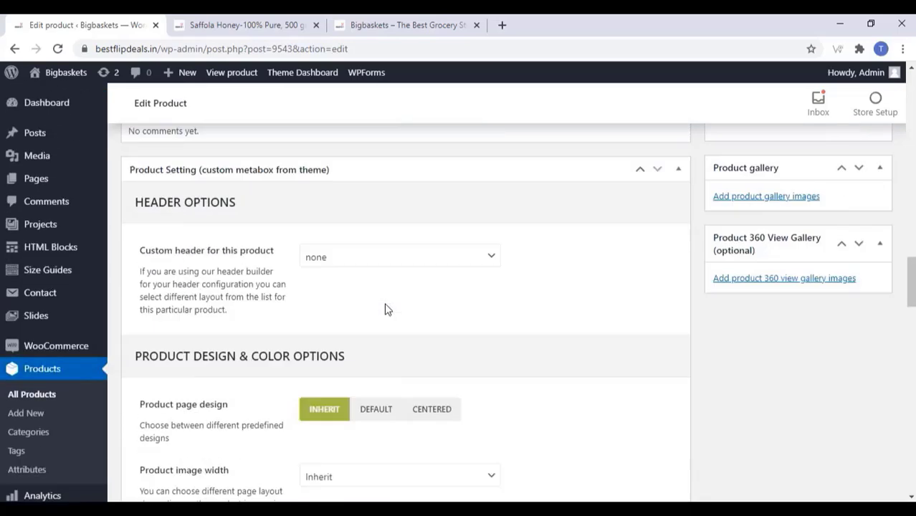
# Update the Saffola Honey product with all changes
pyautogui.scroll(15, 385, 309)
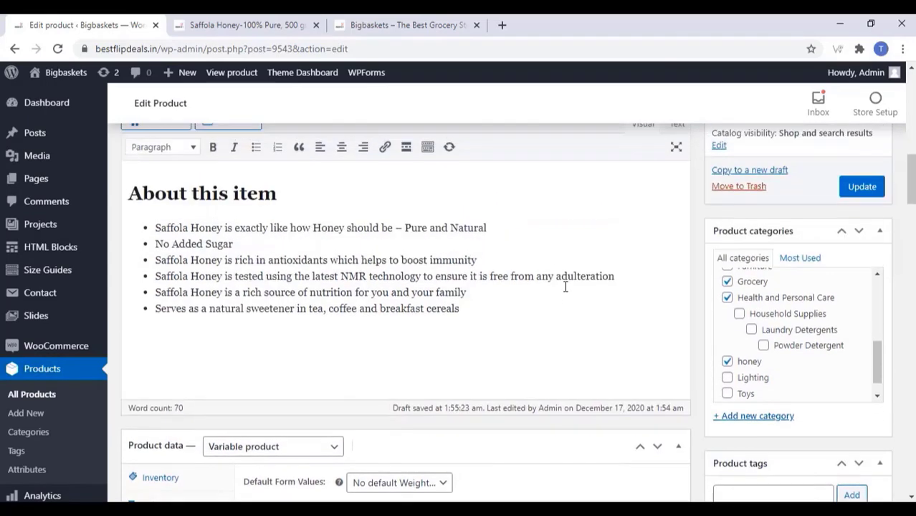
pyautogui.scroll(1, 565, 286)
pyautogui.click(863, 244)
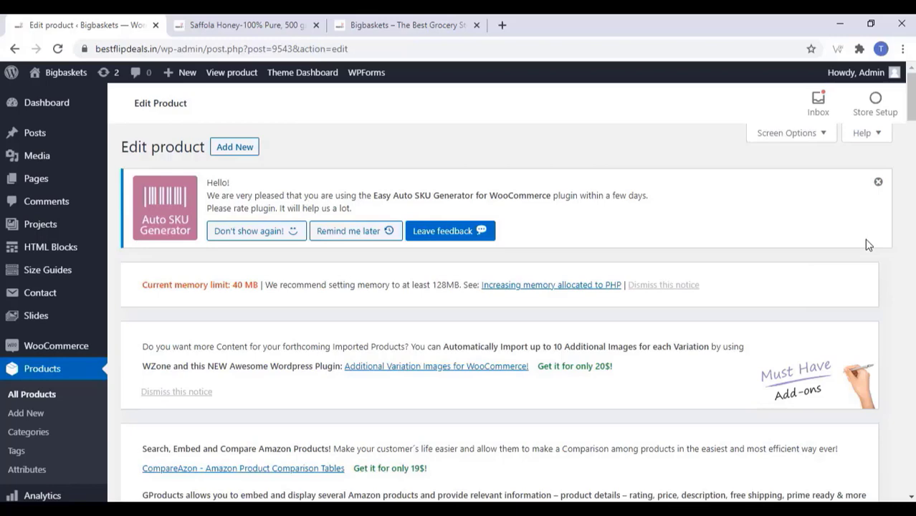
# Open the updated product's public page in a new browser tab and switch to it
pyautogui.scroll(-5, 532, 253)
pyautogui.rightClick(230, 362)
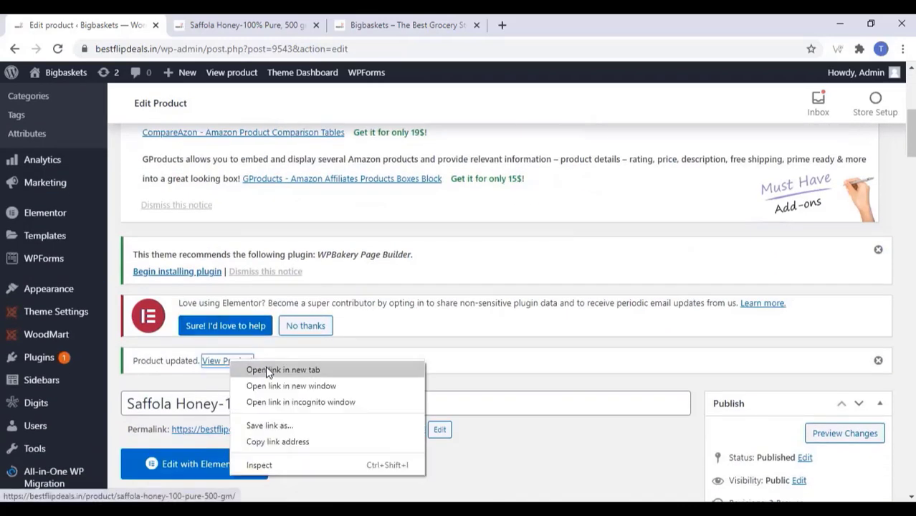
pyautogui.click(267, 372)
pyautogui.click(387, 26)
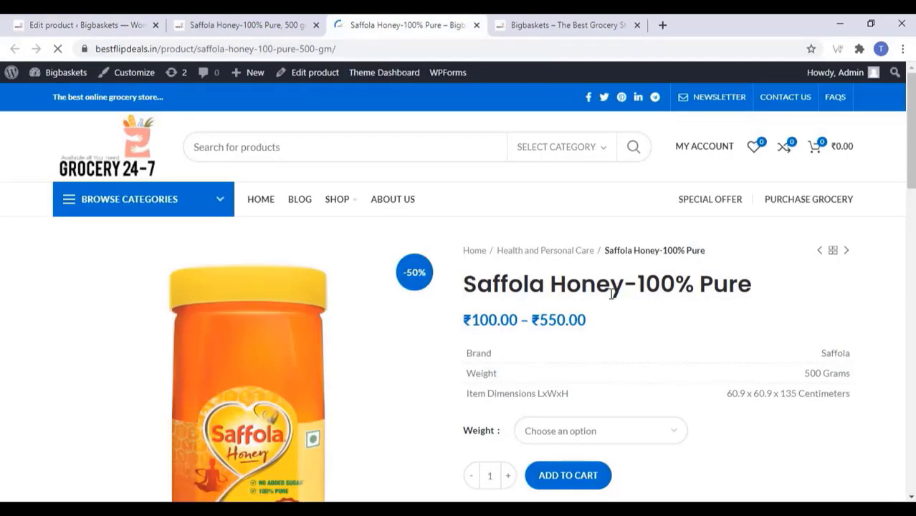
# Pick 500 gm, 1 Kg and 2 Kg in the Weight dropdown to check each price, then close the tab
pyautogui.scroll(-2, 611, 294)
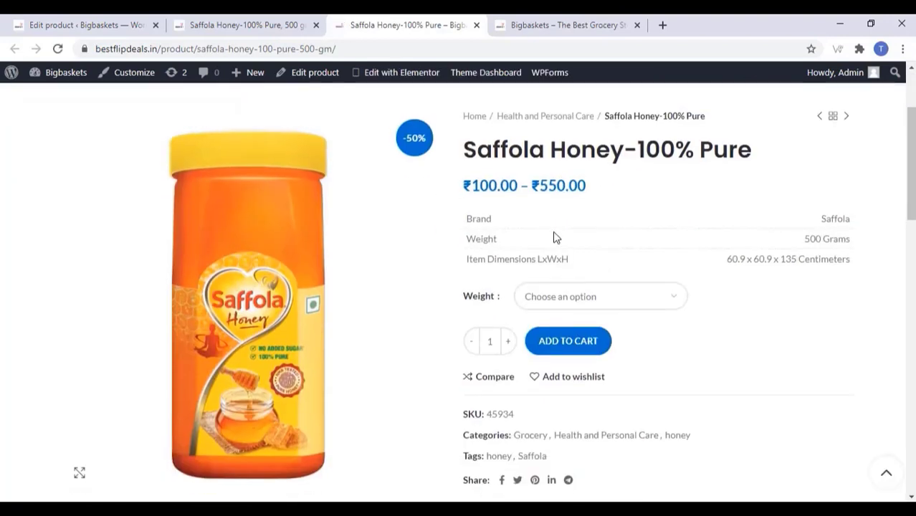
pyautogui.click(606, 304)
pyautogui.click(574, 330)
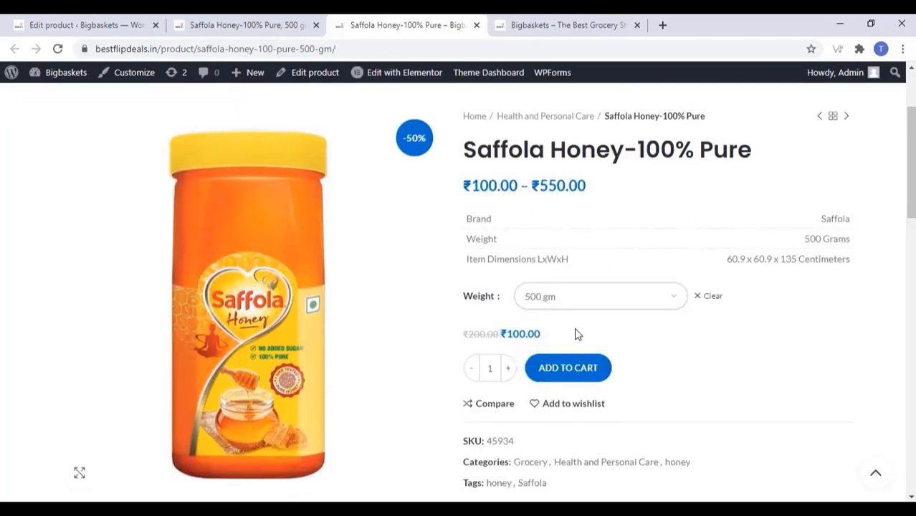
pyautogui.click(603, 302)
pyautogui.click(543, 342)
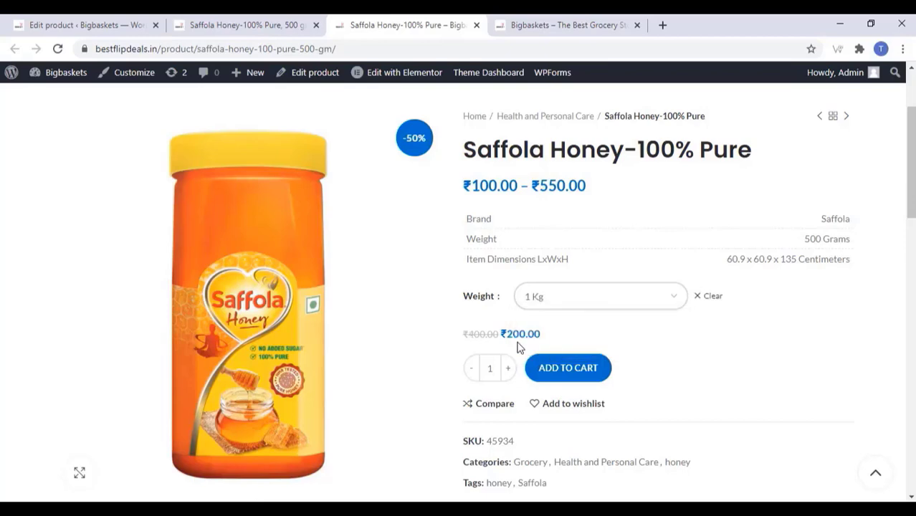
pyautogui.click(609, 298)
pyautogui.click(546, 352)
pyautogui.scroll(-3, 572, 262)
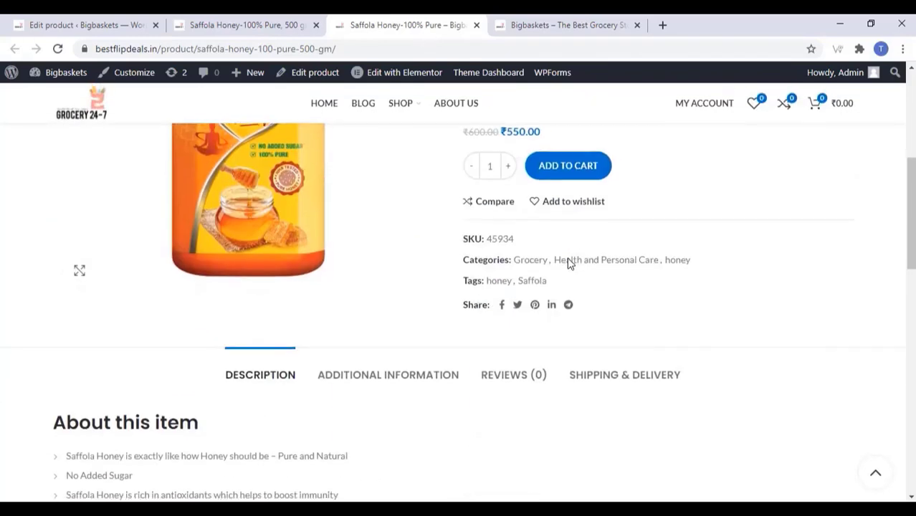
pyautogui.scroll(4, 568, 262)
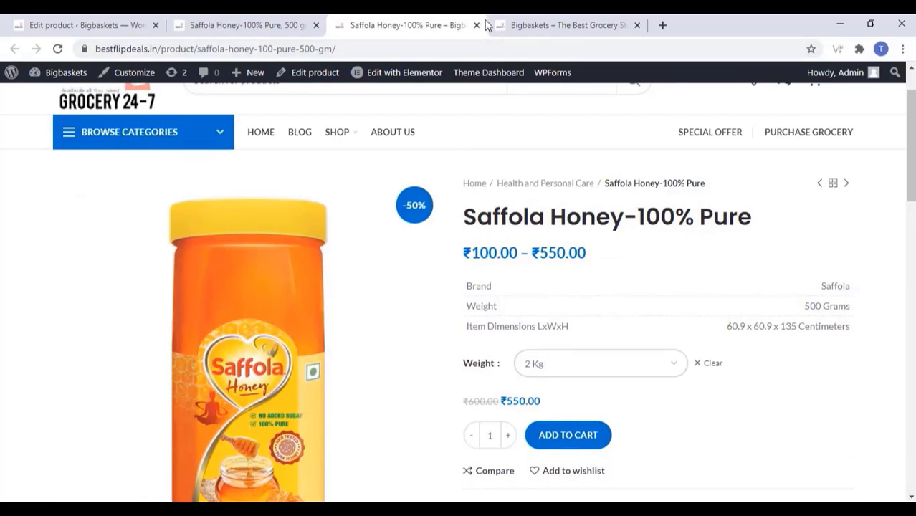
pyautogui.click(476, 25)
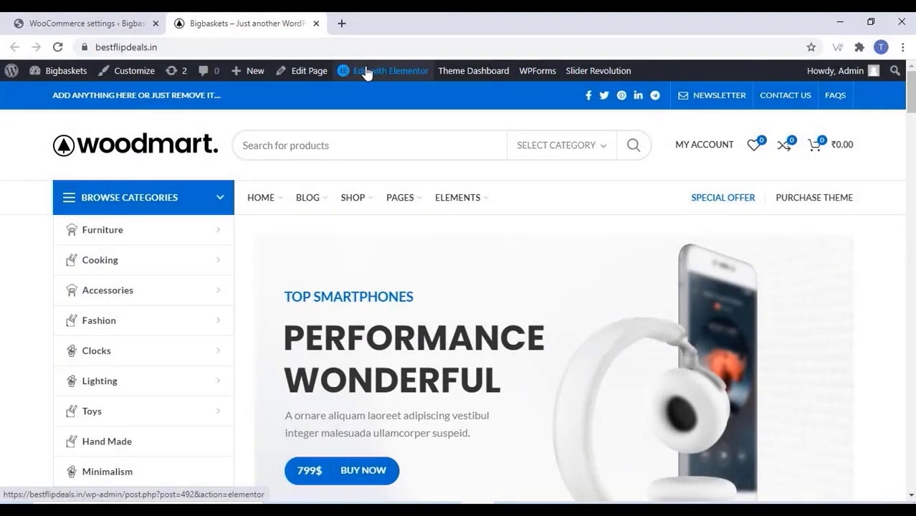
# In Elementor, rename the ELECTRONICS product tabs title to Grocery
pyautogui.click(366, 72)
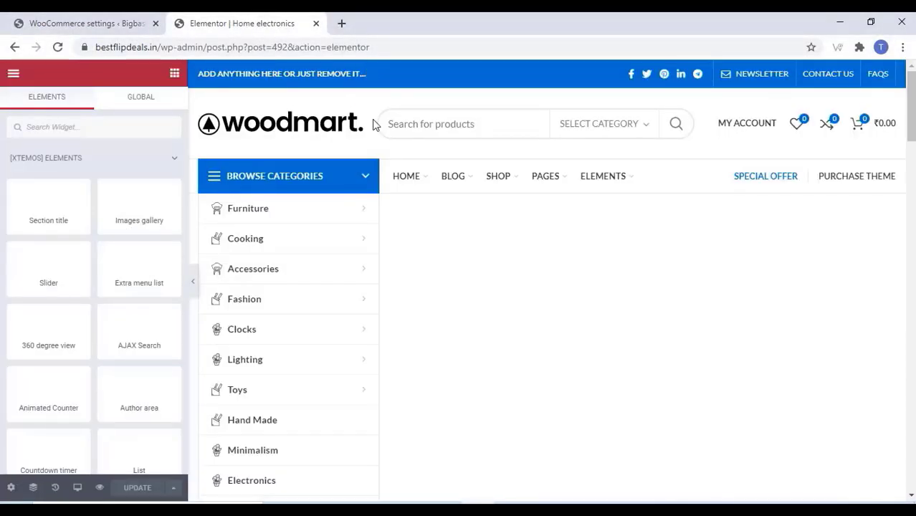
pyautogui.scroll(-7, 380, 129)
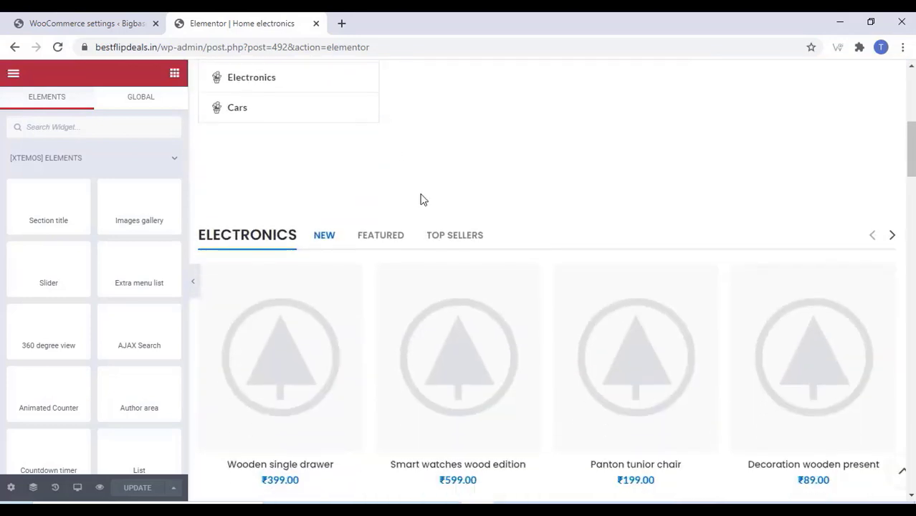
pyautogui.scroll(-1, 430, 217)
pyautogui.click(398, 228)
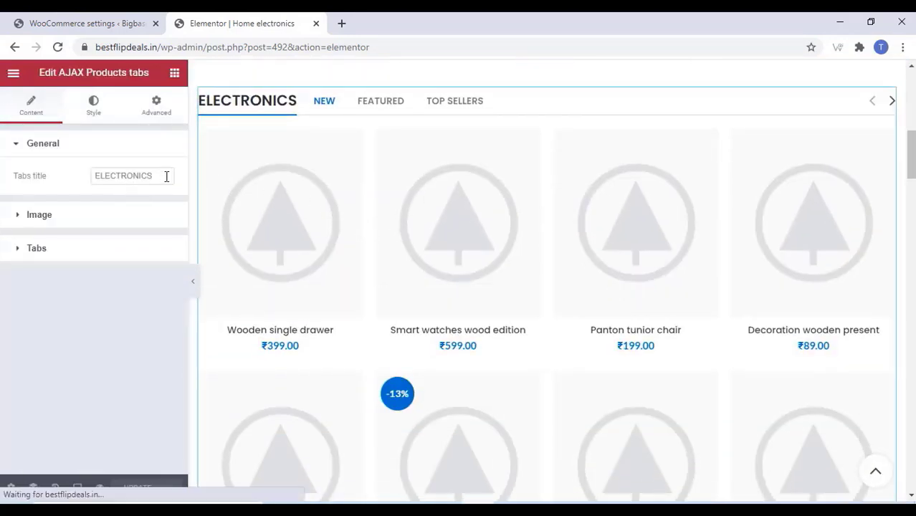
pyautogui.click(167, 175)
pyautogui.hotkey('ctrl', 'a')
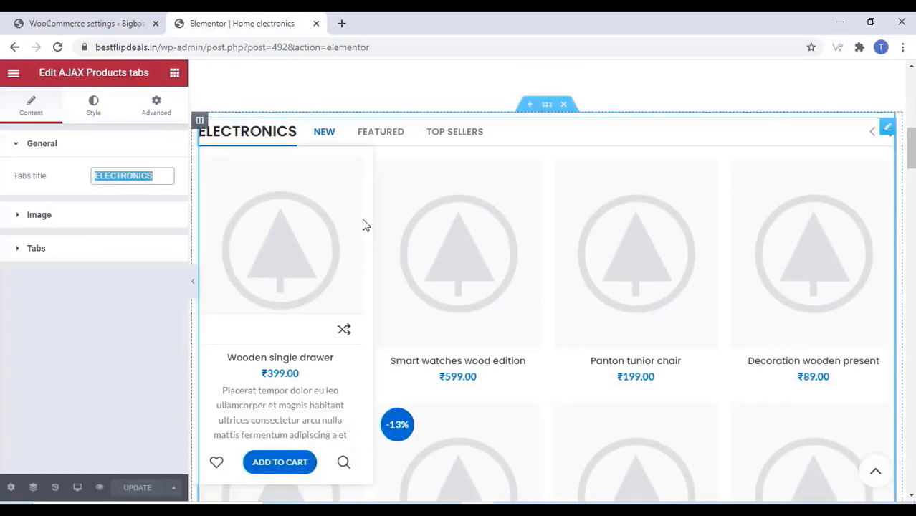
pyautogui.write('Grocer')
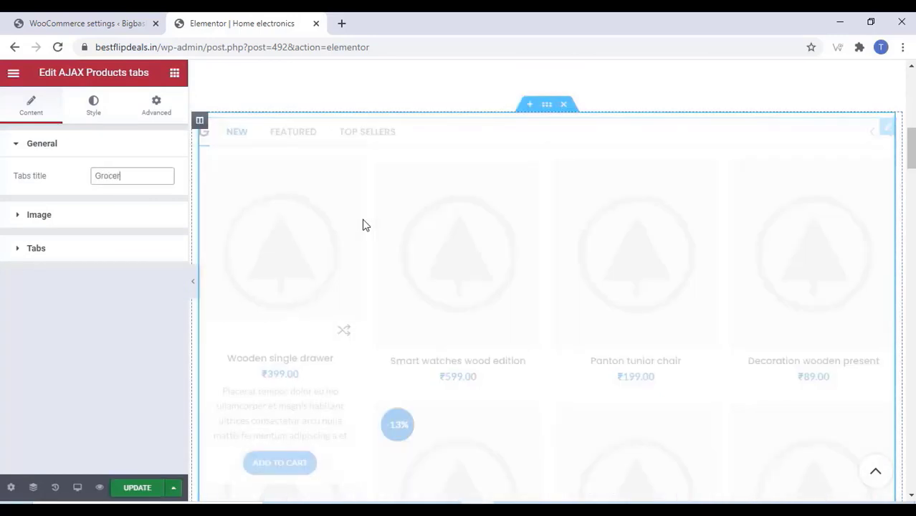
pyautogui.write('y')
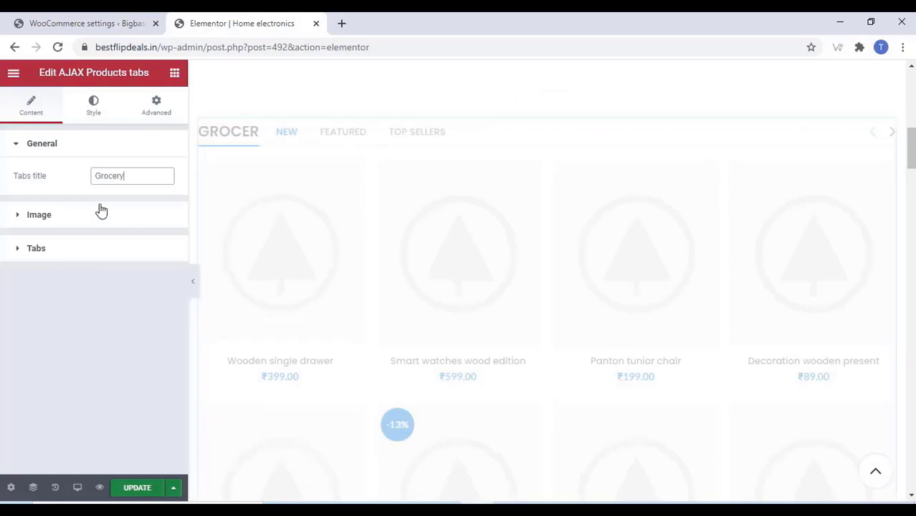
# Limit the New tab to the Grocery category and save the page
pyautogui.click(18, 251)
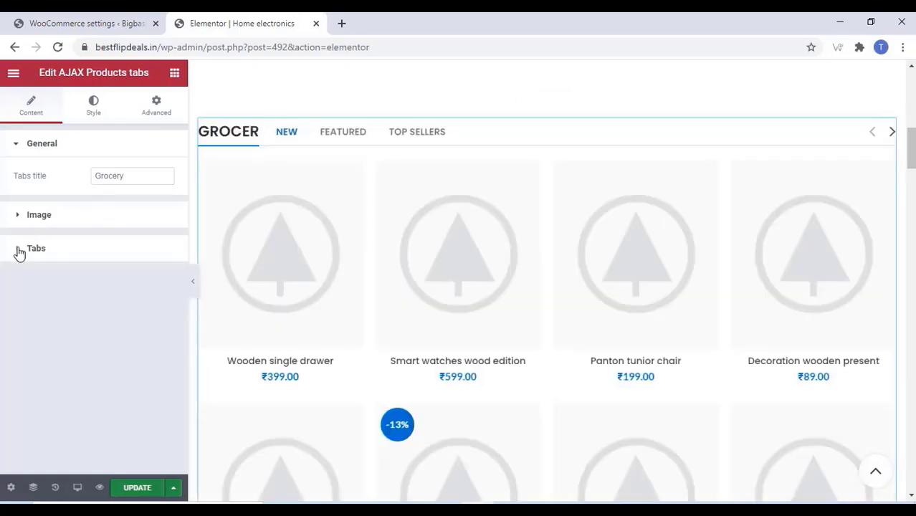
pyautogui.click(107, 267)
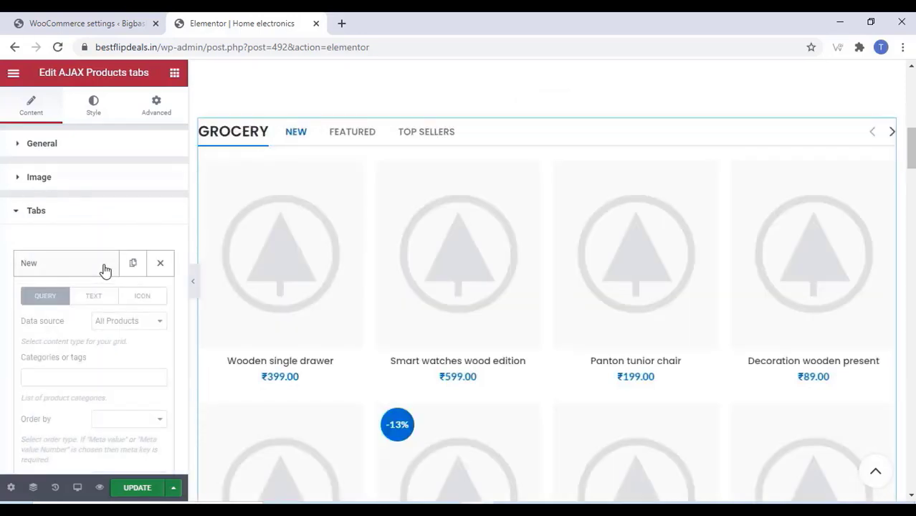
pyautogui.click(146, 326)
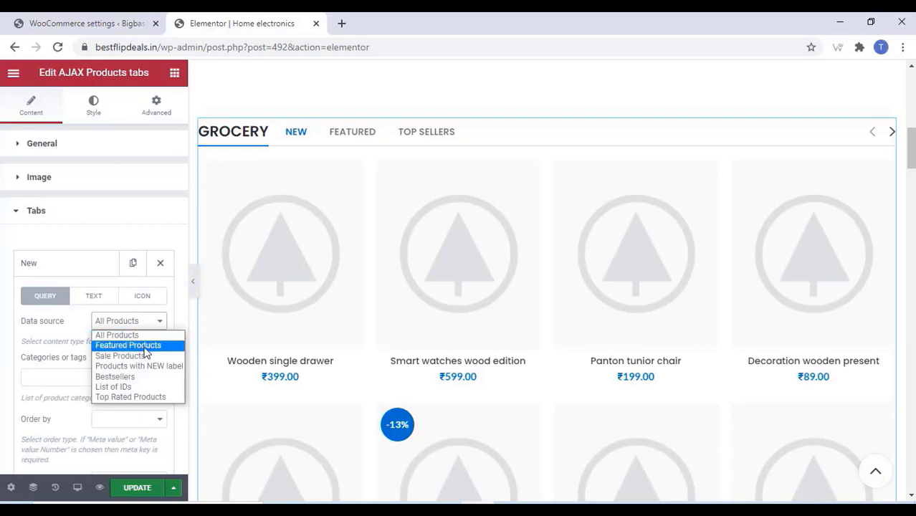
pyautogui.click(101, 270)
pyautogui.click(93, 266)
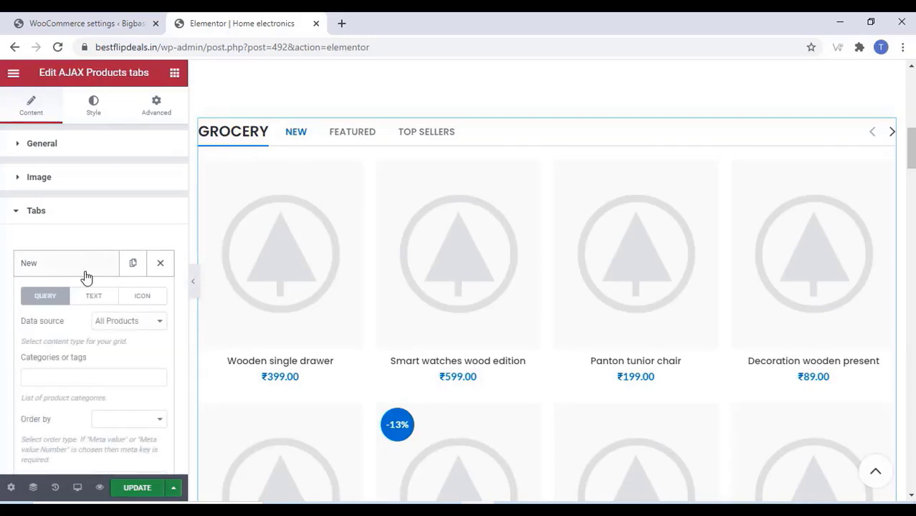
pyautogui.click(73, 378)
pyautogui.write('gr')
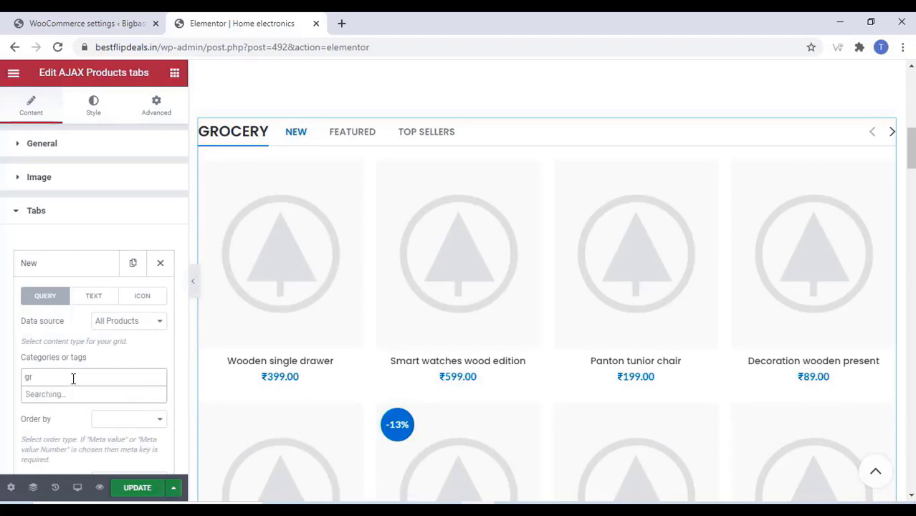
pyautogui.write('oc')
pyautogui.click(74, 397)
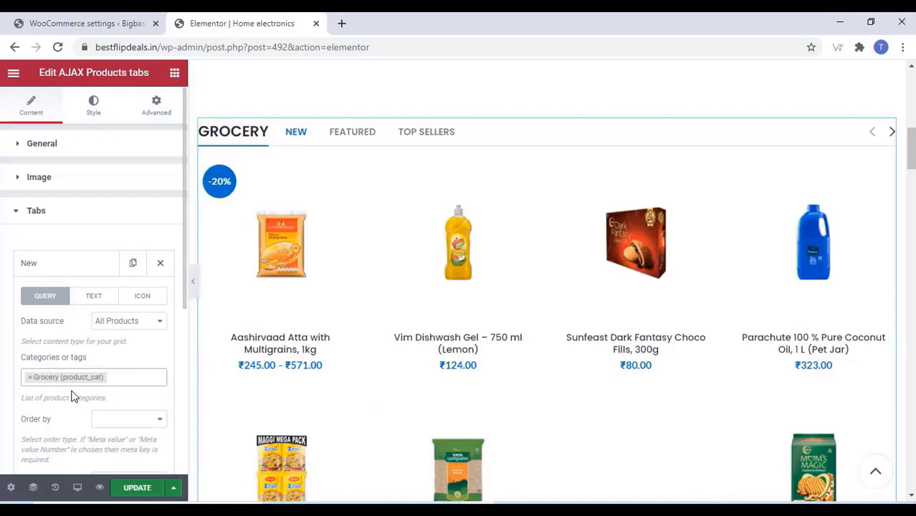
pyautogui.click(137, 489)
# Limit the Featured tab to the Grocery category and make it show Sale Products
pyautogui.click(83, 267)
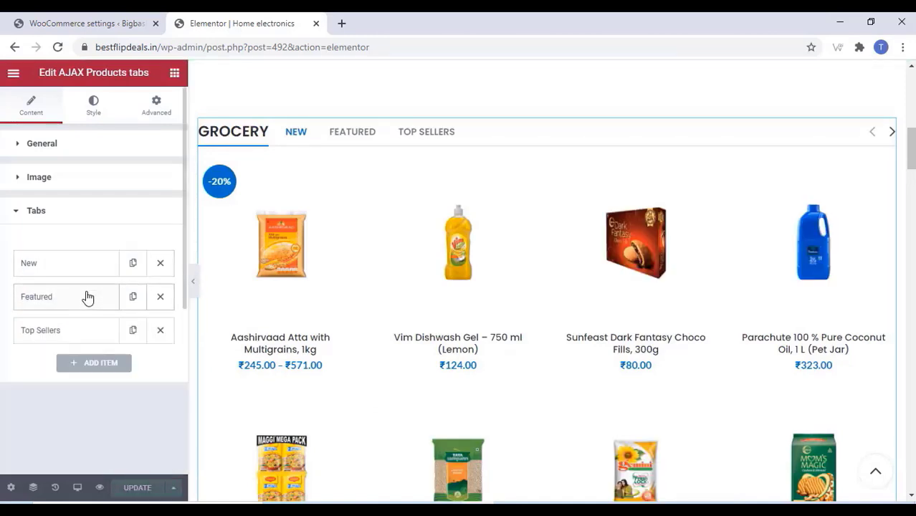
pyautogui.click(86, 304)
pyautogui.click(47, 416)
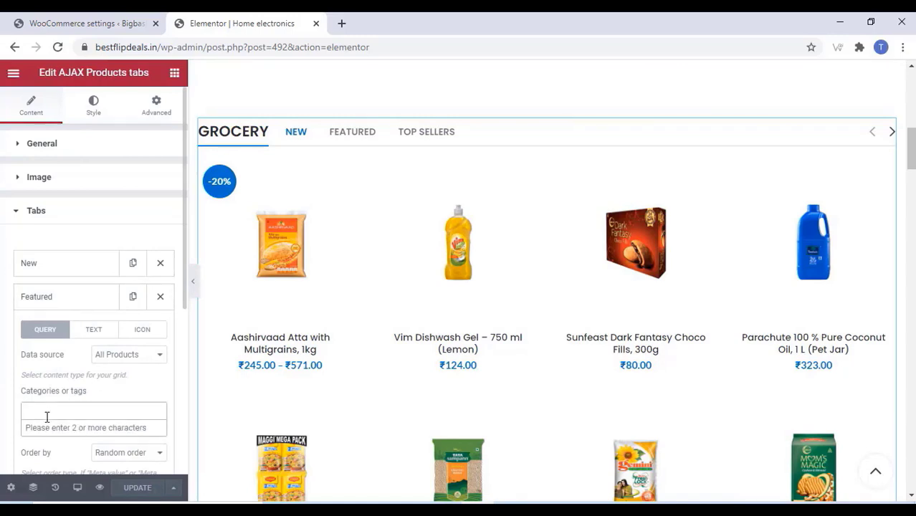
pyautogui.write('groc')
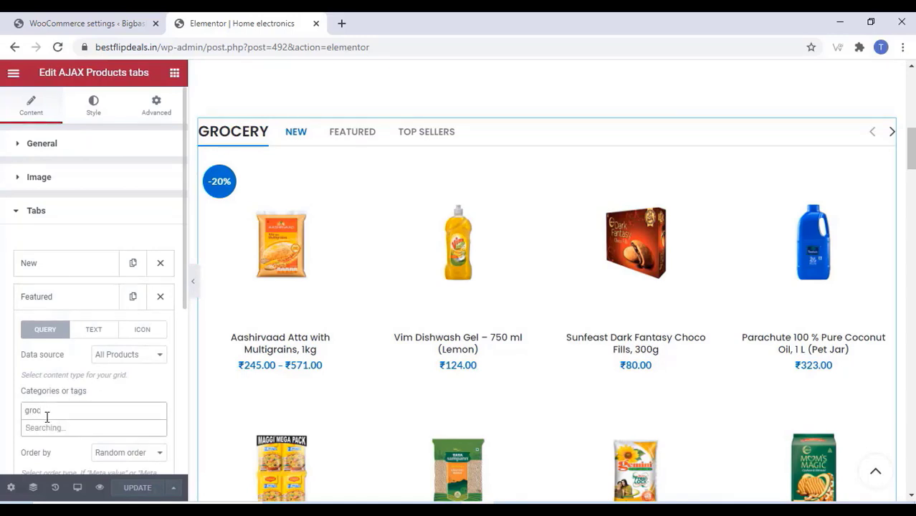
pyautogui.click(68, 430)
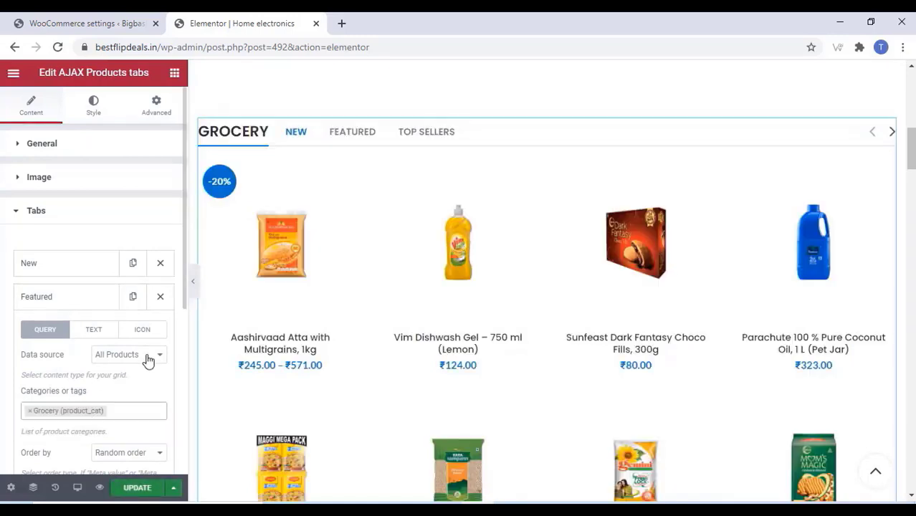
pyautogui.click(148, 356)
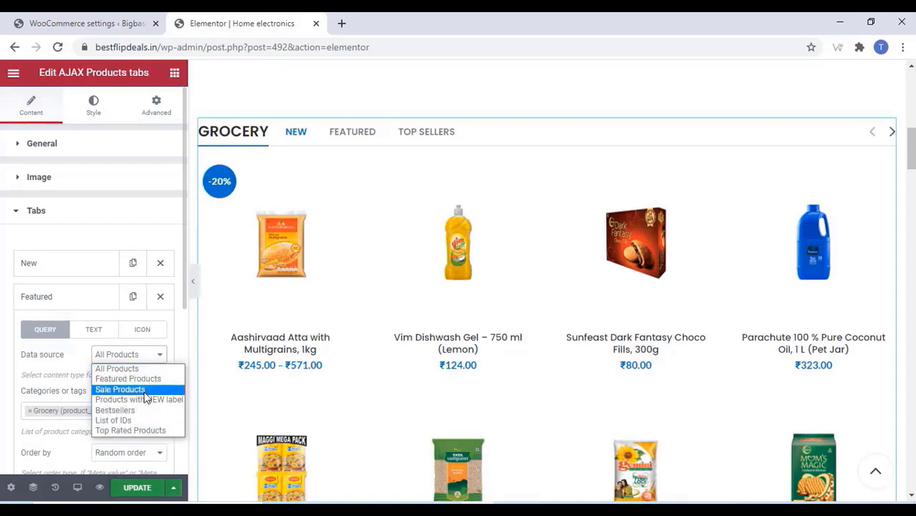
pyautogui.click(146, 390)
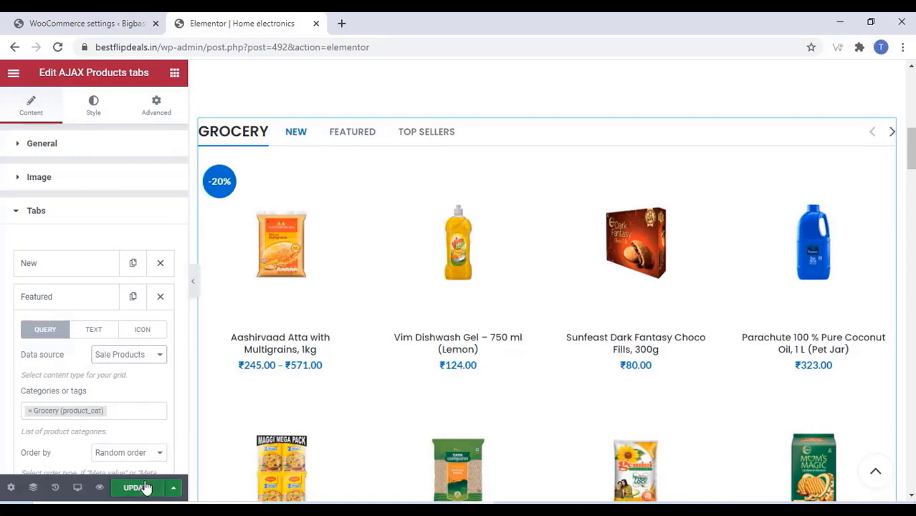
pyautogui.click(84, 307)
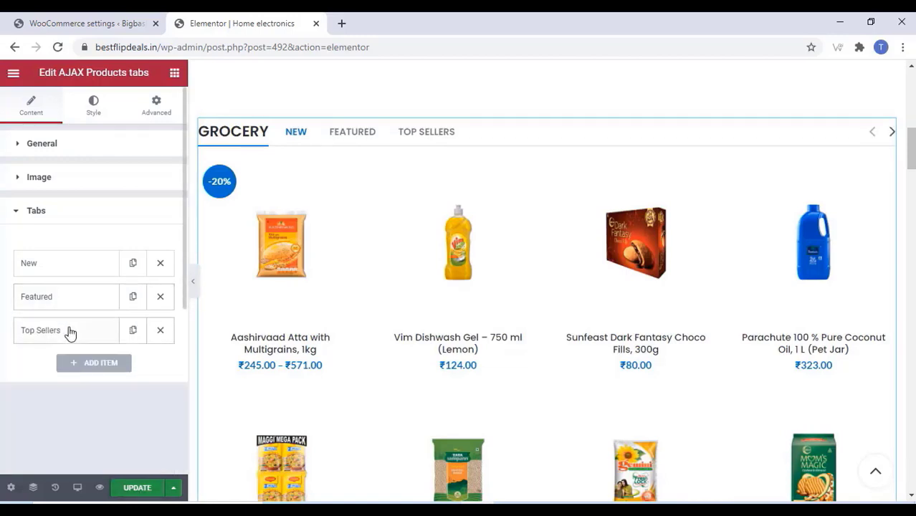
# Limit the Top Sellers tab to the Grocery category and update the page
pyautogui.click(70, 331)
pyautogui.scroll(-2, 83, 355)
pyautogui.click(50, 311)
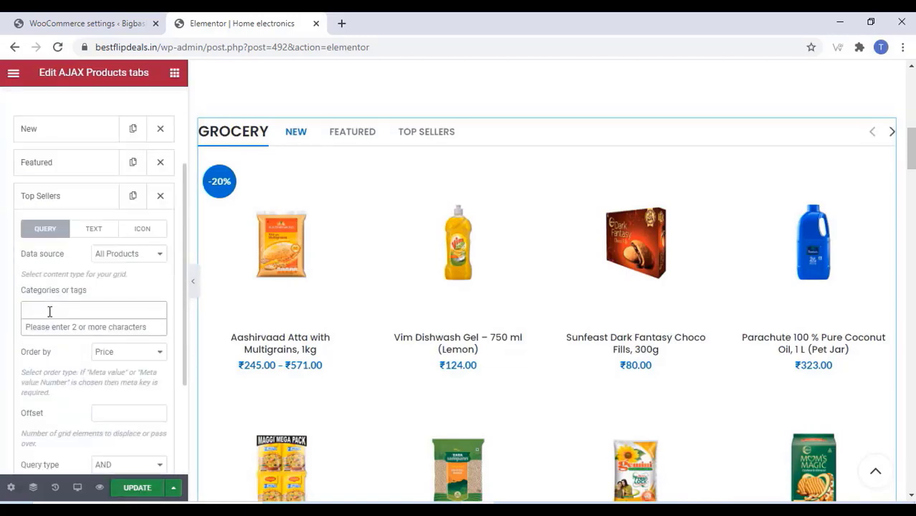
pyautogui.write('groc')
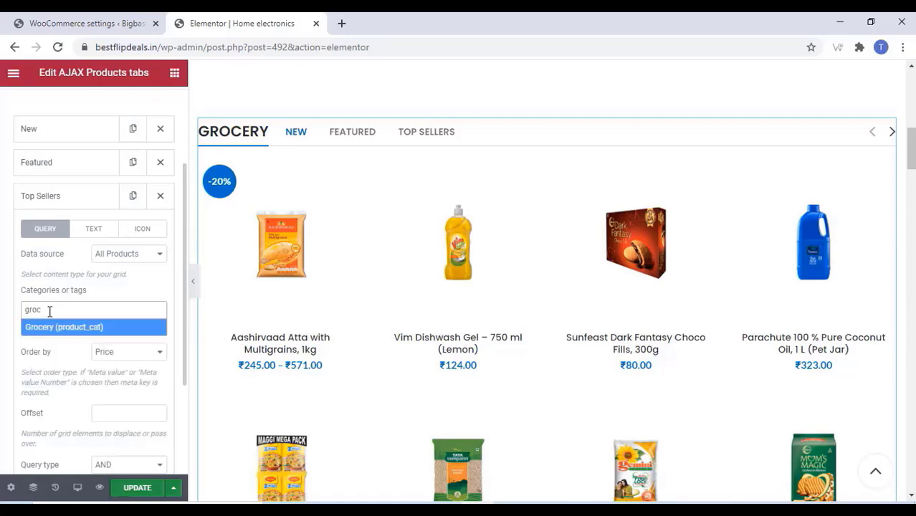
pyautogui.click(81, 331)
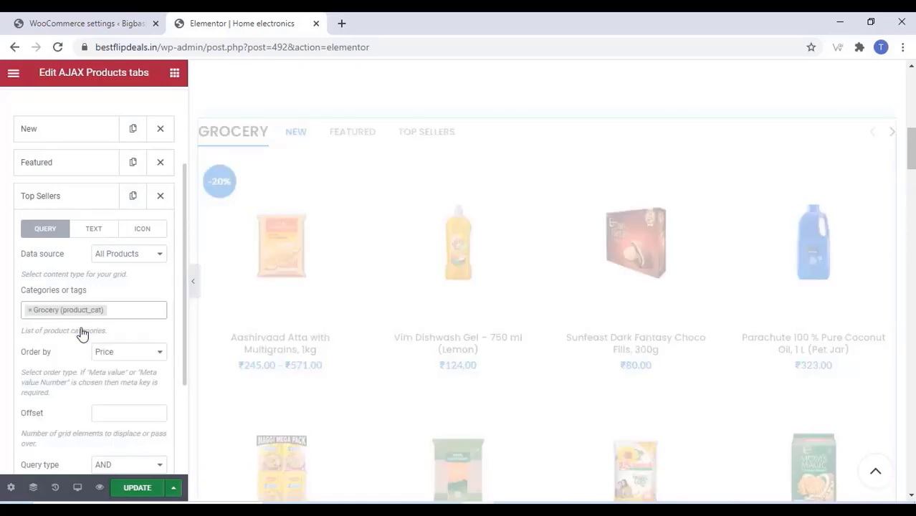
pyautogui.click(140, 487)
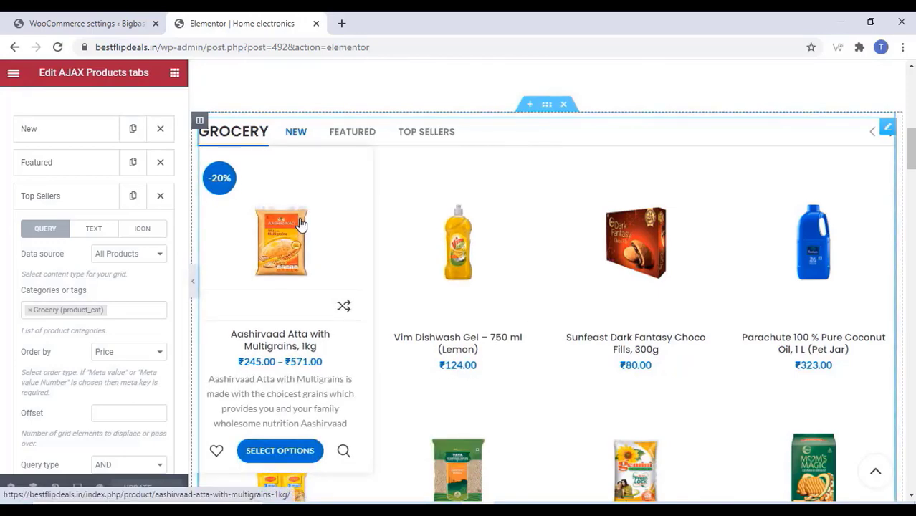
pyautogui.scroll(-6, 305, 236)
pyautogui.scroll(-7, 307, 237)
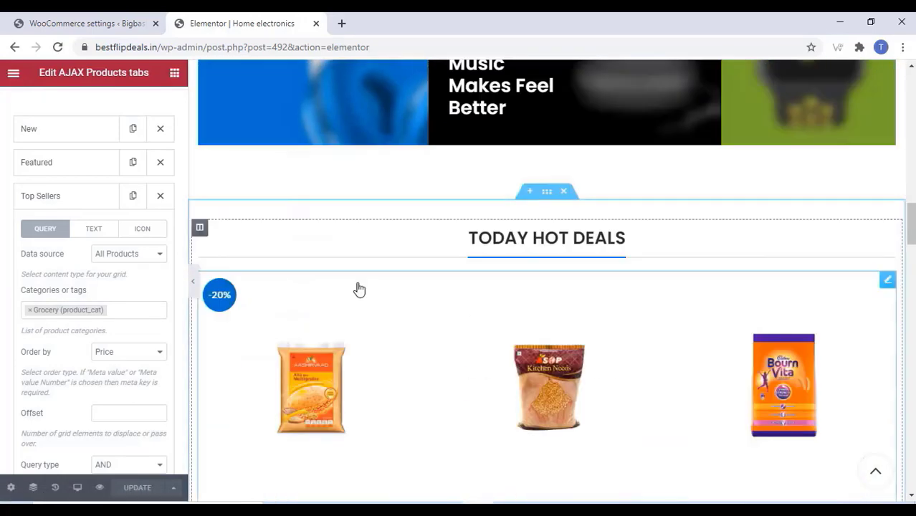
pyautogui.scroll(3, 454, 256)
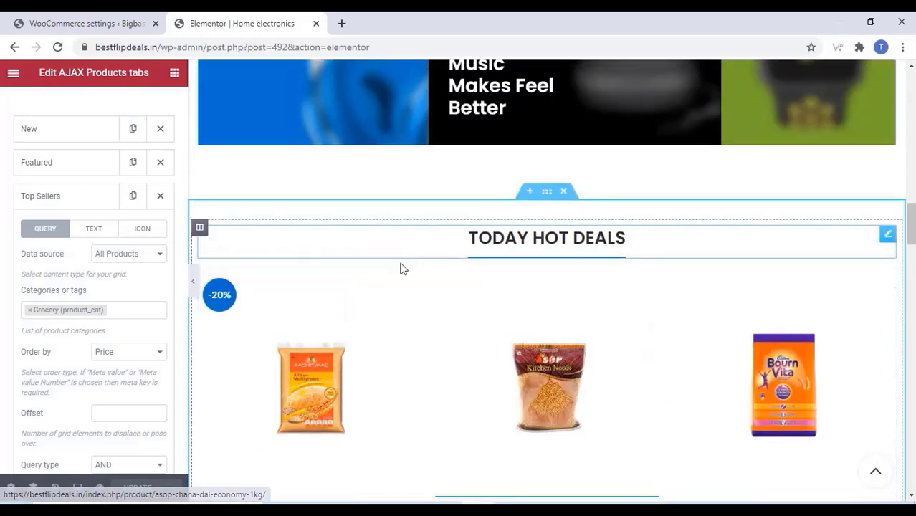
# Restrict the Today Hot Deals grid to the Fruits category and save the page
pyautogui.click(392, 291)
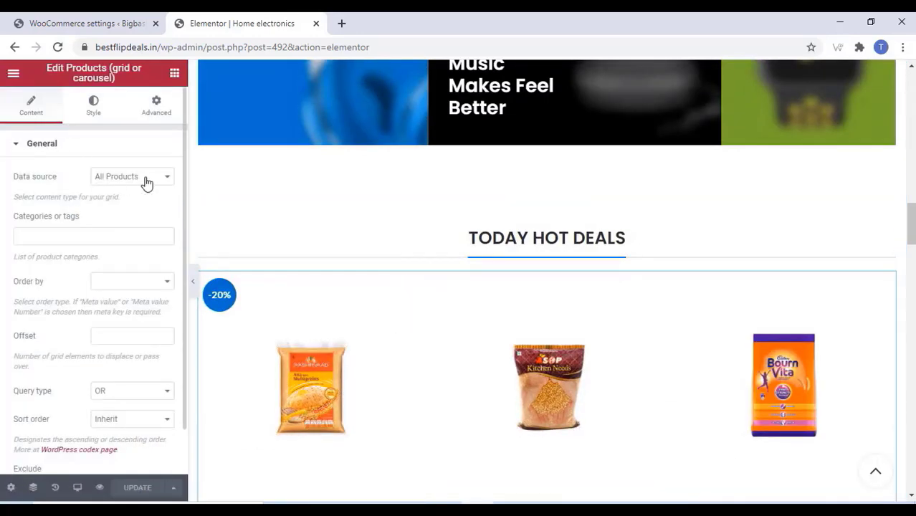
pyautogui.click(59, 236)
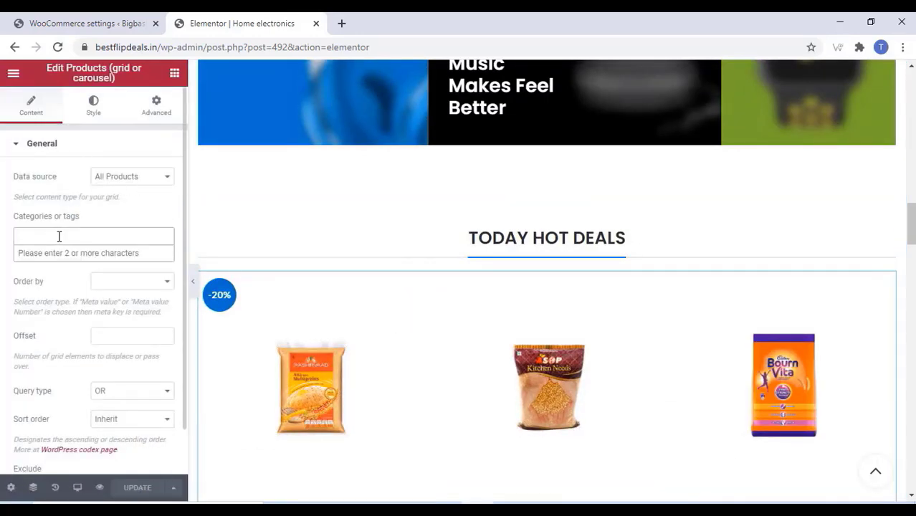
pyautogui.write('fru')
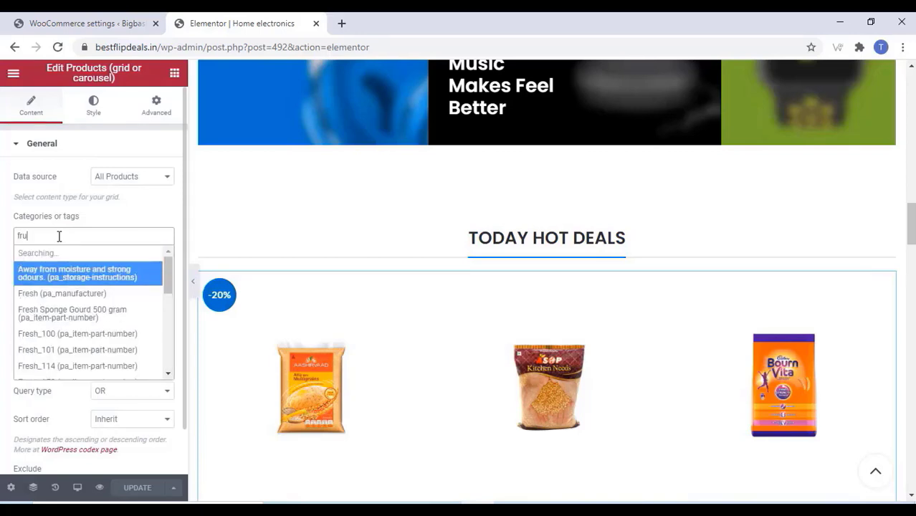
pyautogui.click(73, 254)
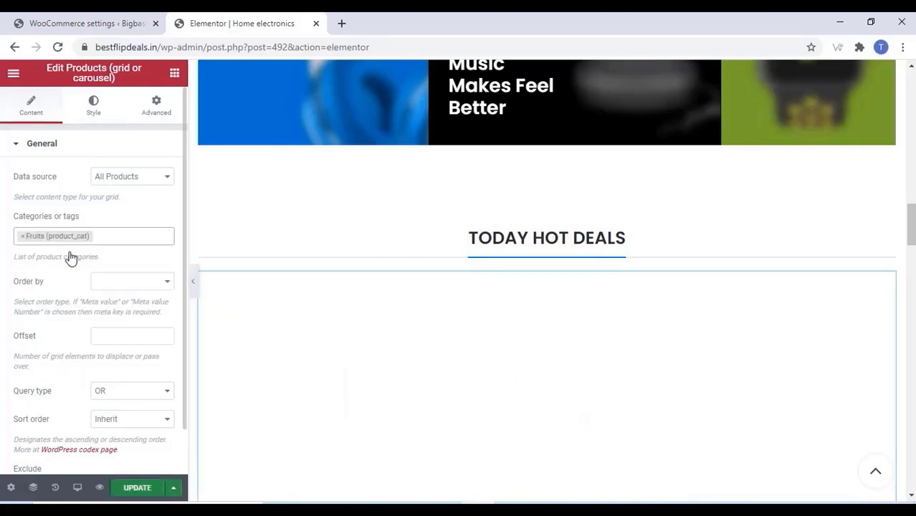
pyautogui.click(138, 488)
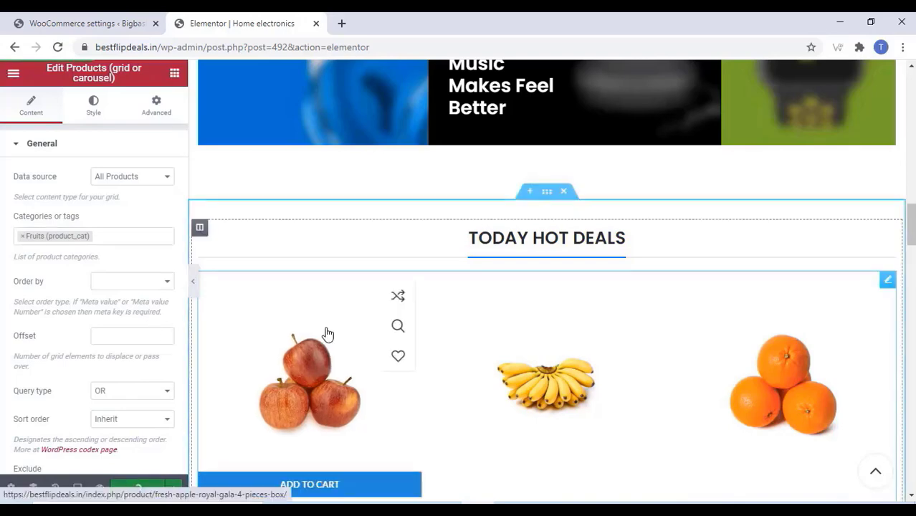
# Scroll down to the Our Partners brands grid and open its settings
pyautogui.scroll(-1, 324, 297)
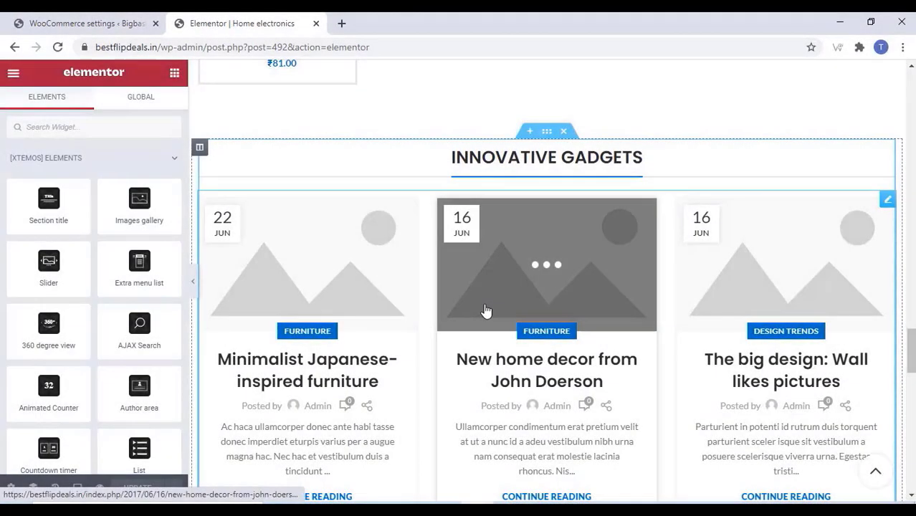
pyautogui.scroll(-10, 479, 316)
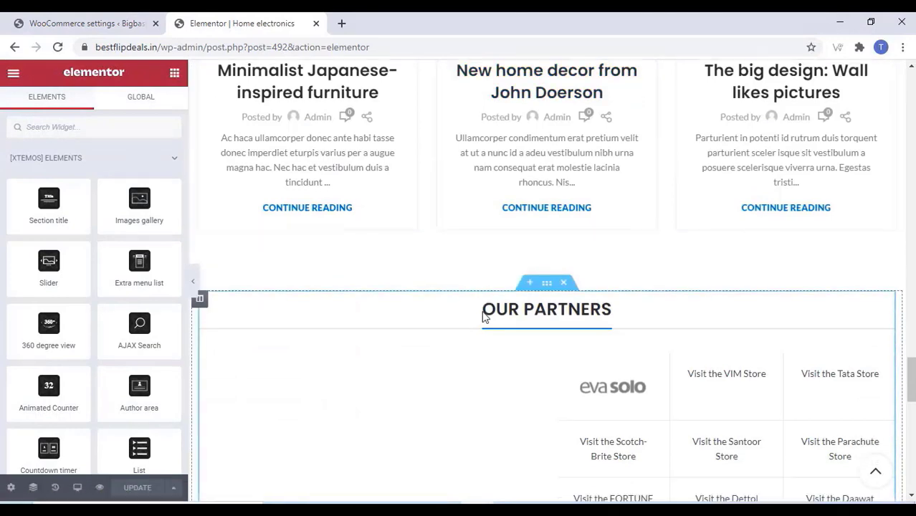
pyautogui.scroll(-1, 486, 315)
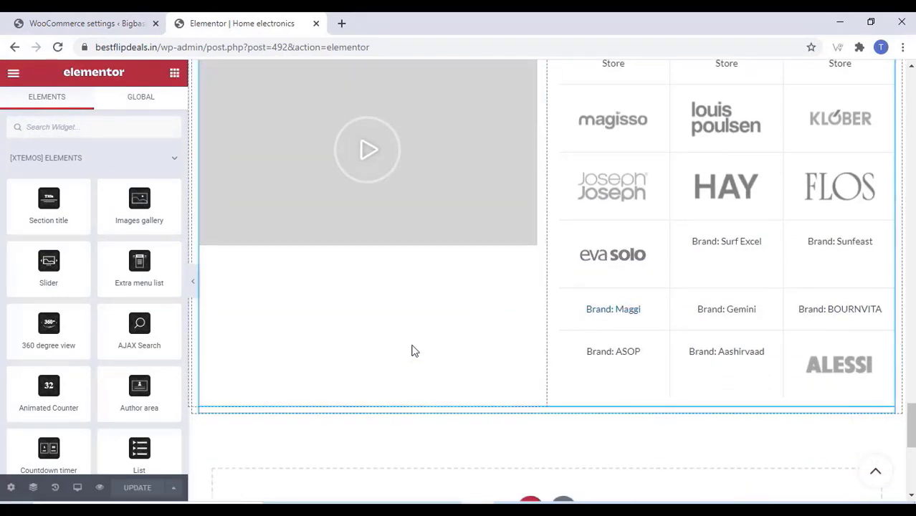
pyautogui.scroll(1, 452, 330)
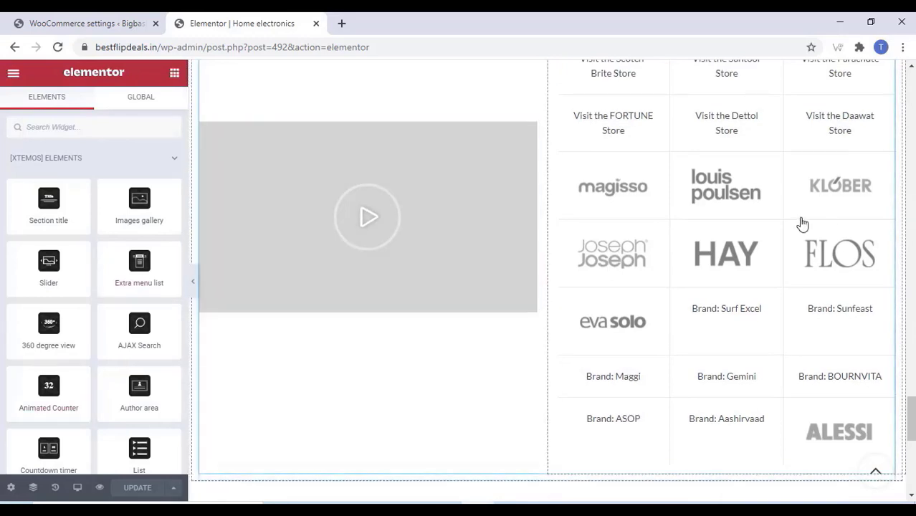
pyautogui.click(754, 237)
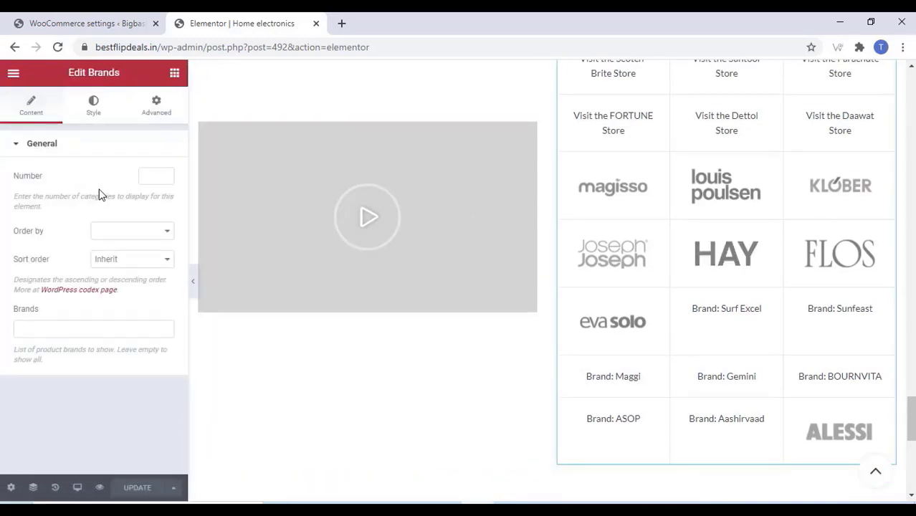
# Leave Elementor via View Page and scroll the live homepage to check fruit deals and vegetables
pyautogui.click(38, 146)
pyautogui.click(10, 72)
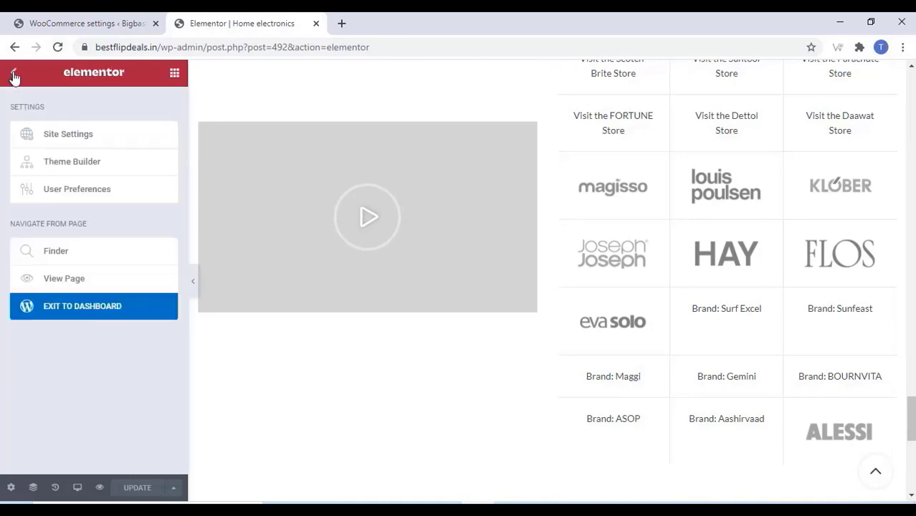
pyautogui.click(49, 280)
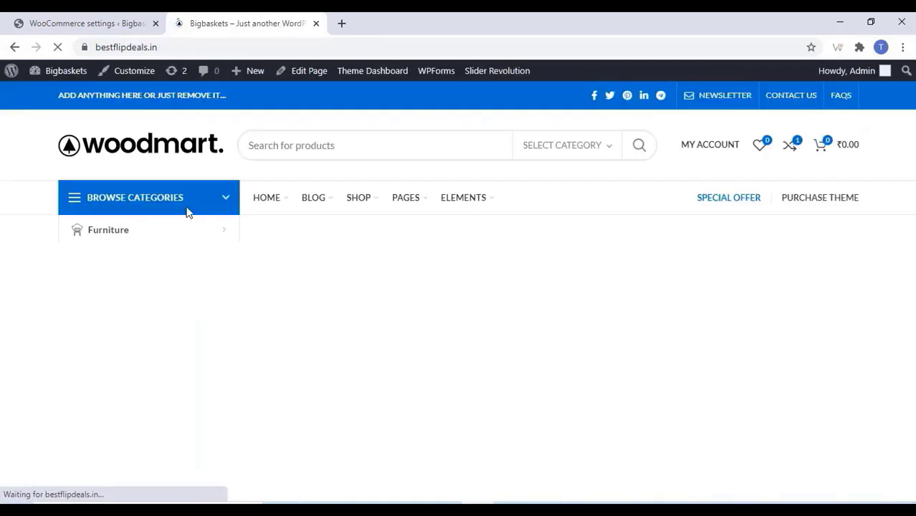
pyautogui.scroll(-10, 356, 220)
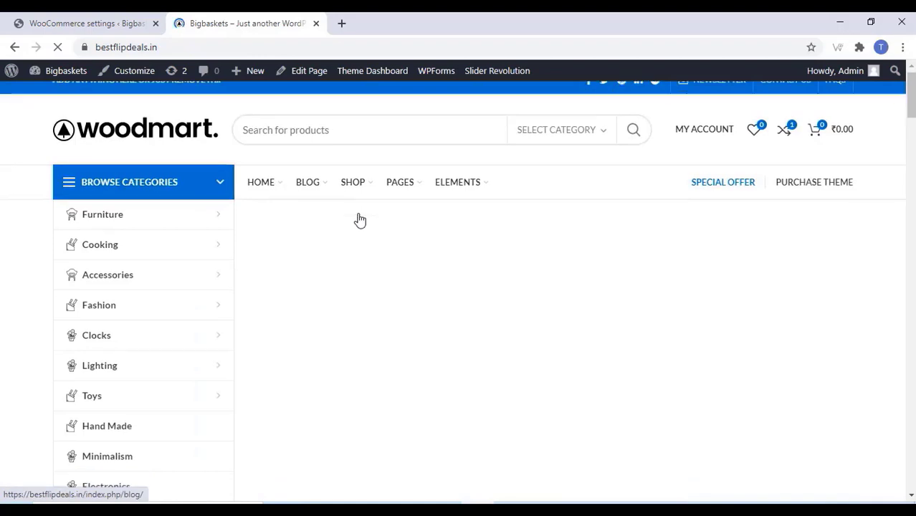
pyautogui.scroll(-15, 358, 220)
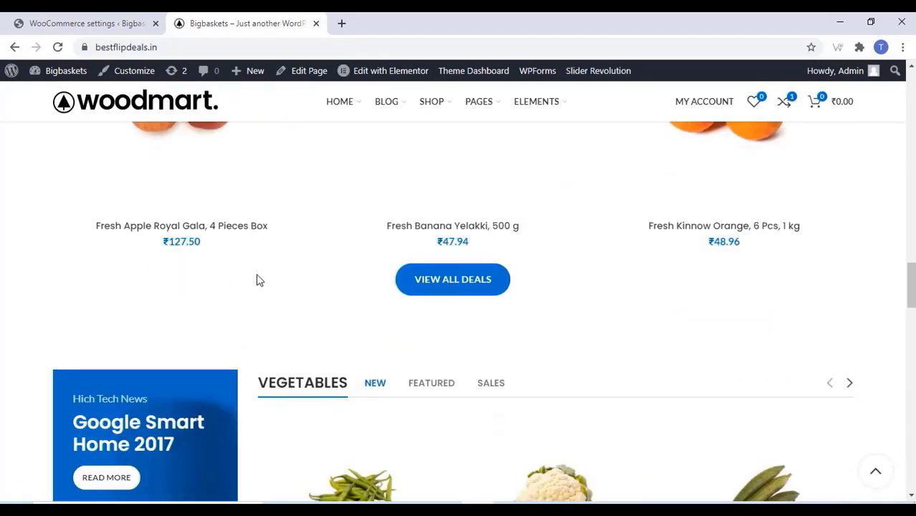
pyautogui.scroll(-5, 259, 280)
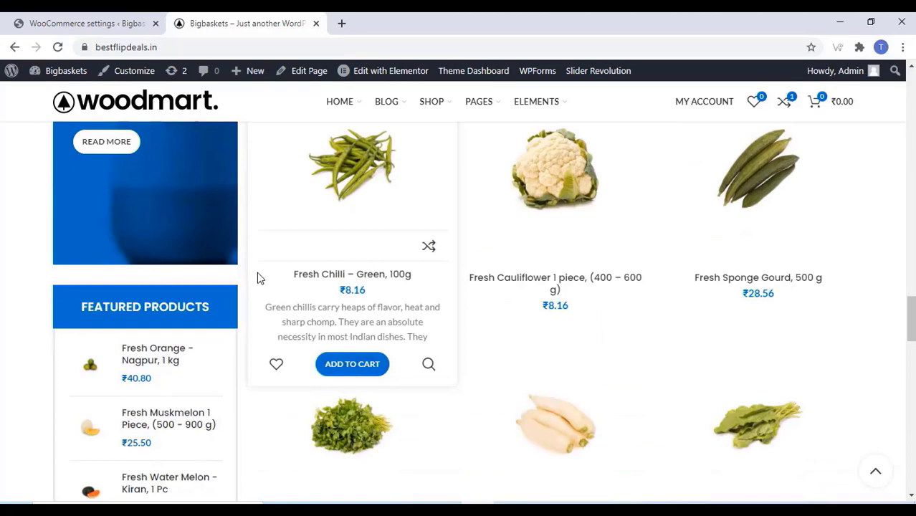
pyautogui.scroll(3, 244, 290)
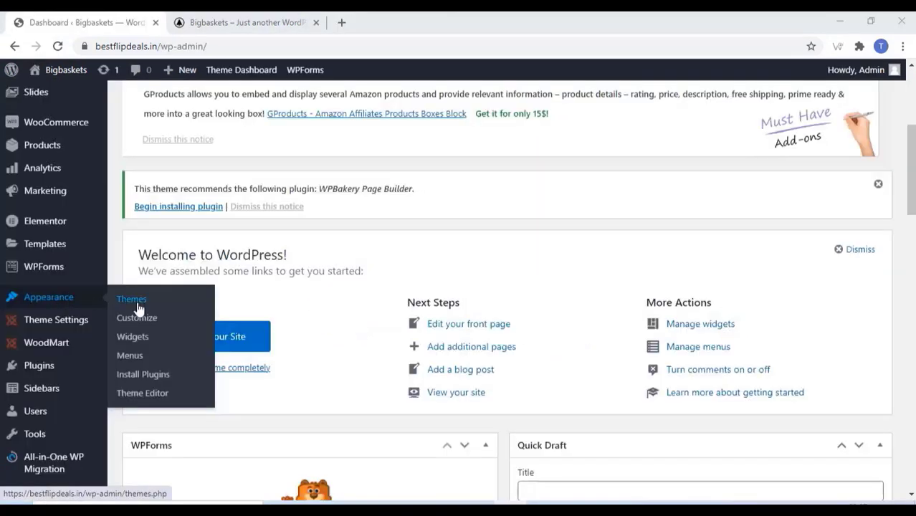
# From Appearance > Menus, leave the current menu and create an empty menu named newmenu
pyautogui.click(138, 359)
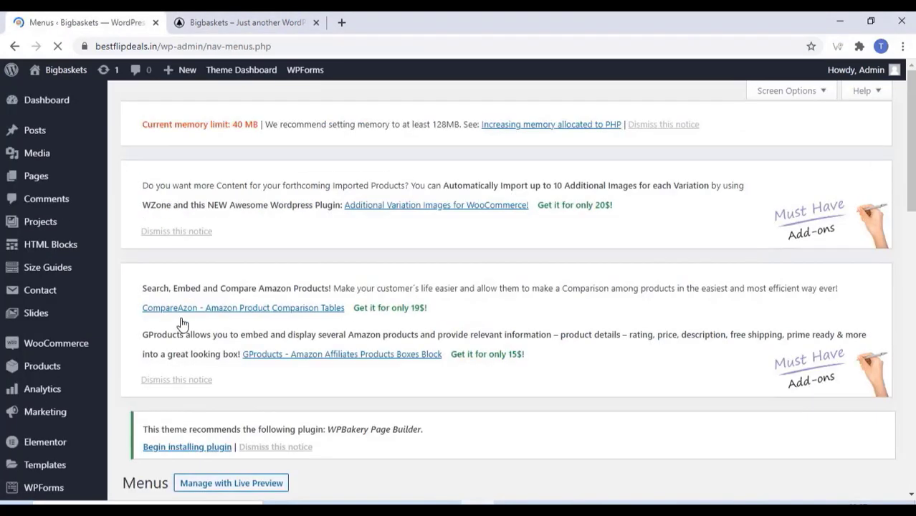
pyautogui.scroll(-3, 280, 246)
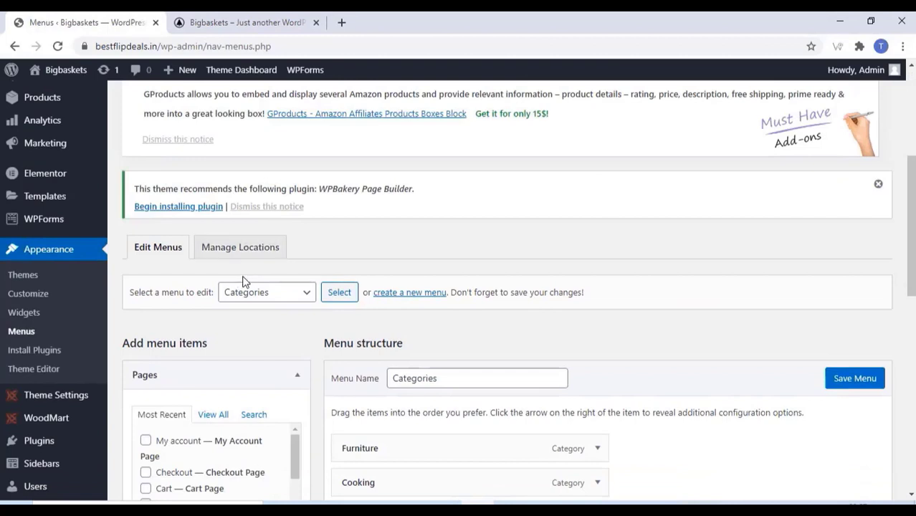
pyautogui.click(428, 297)
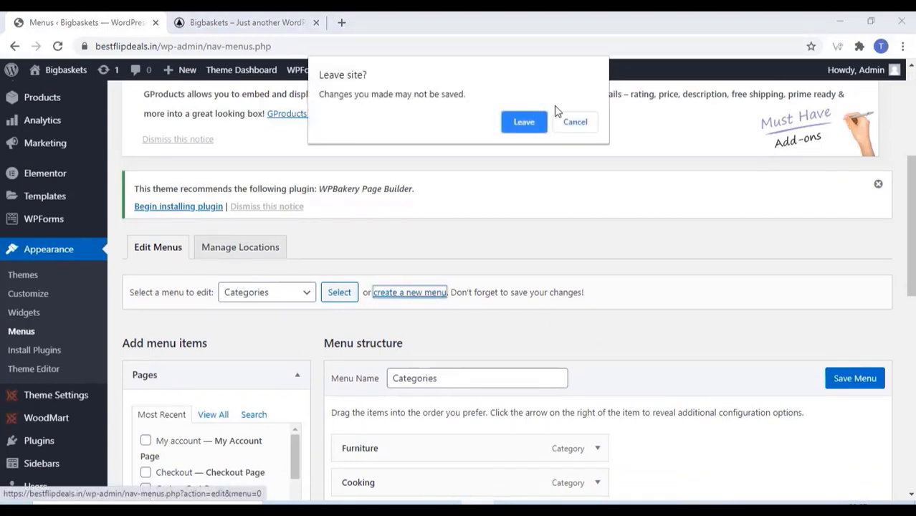
pyautogui.click(525, 122)
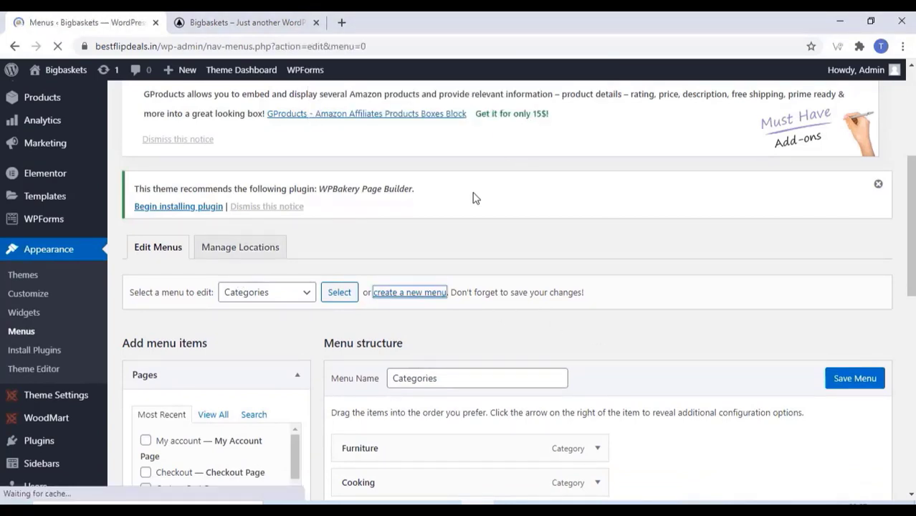
pyautogui.scroll(-1, 388, 235)
pyautogui.scroll(-4, 387, 230)
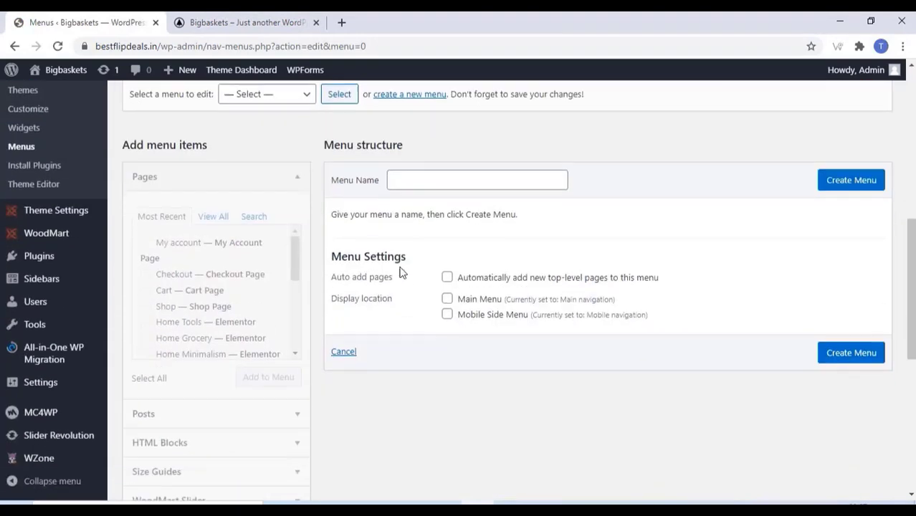
pyautogui.click(415, 178)
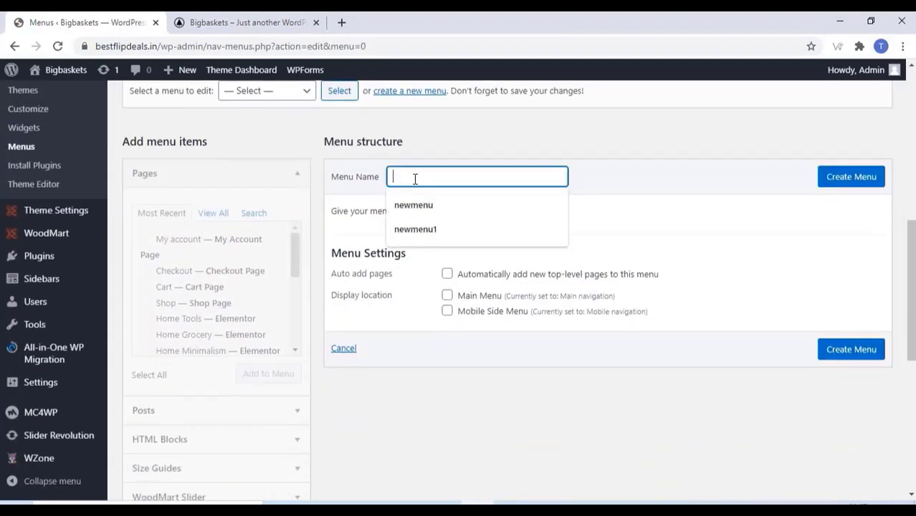
pyautogui.click(423, 215)
pyautogui.click(849, 185)
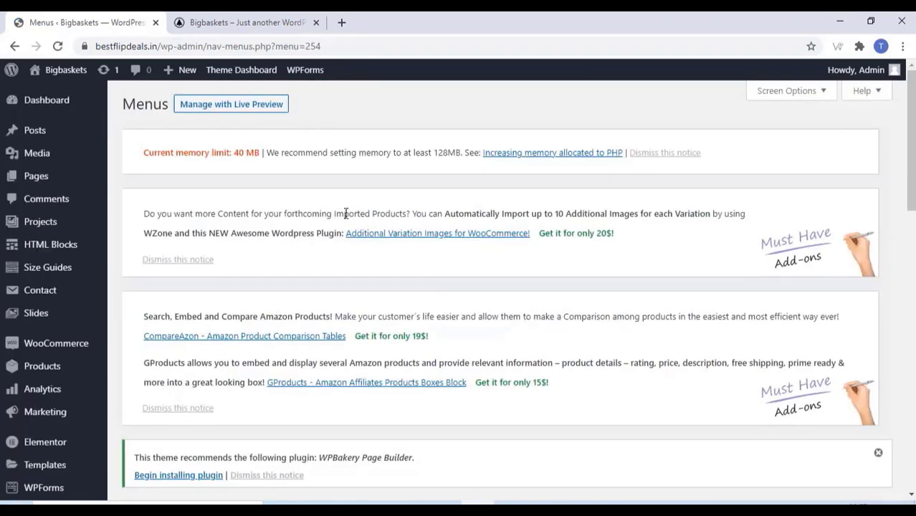
# Add the Home electronics, Blog and About Us pages to newmenu
pyautogui.scroll(-10, 342, 221)
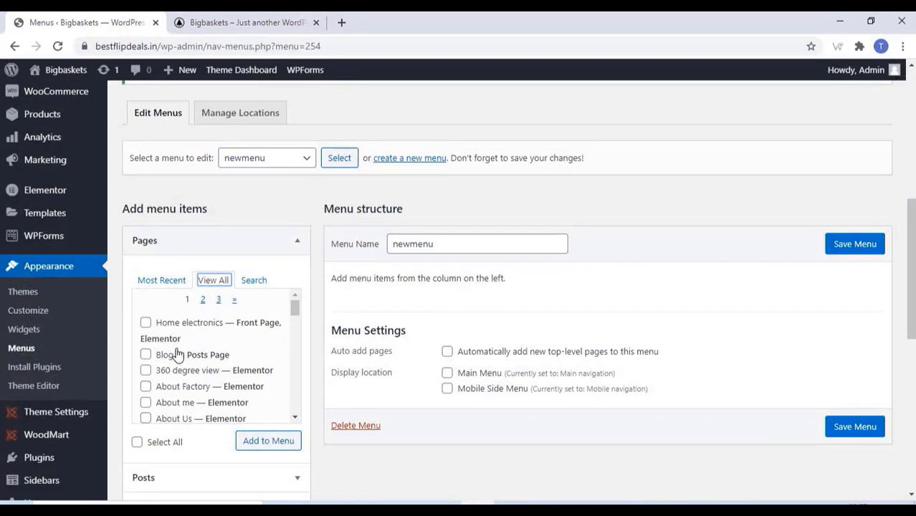
pyautogui.click(146, 322)
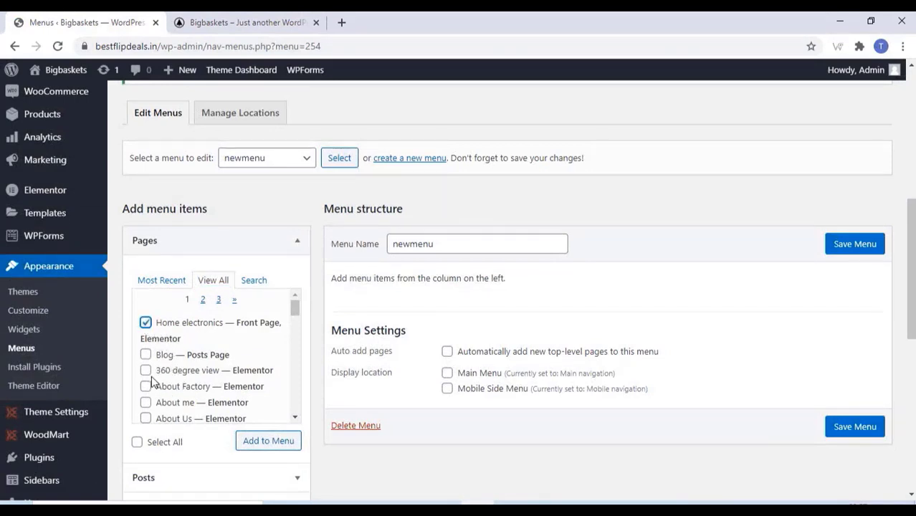
pyautogui.click(146, 354)
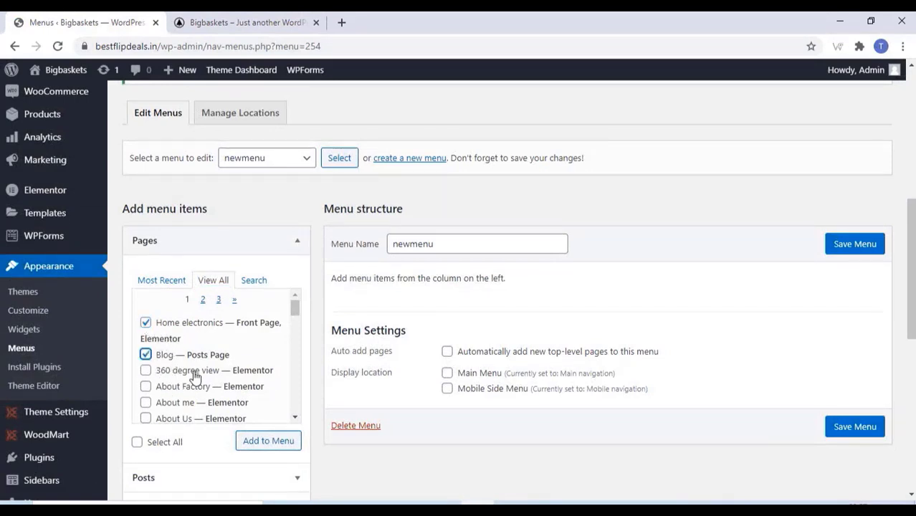
pyautogui.scroll(-1, 251, 379)
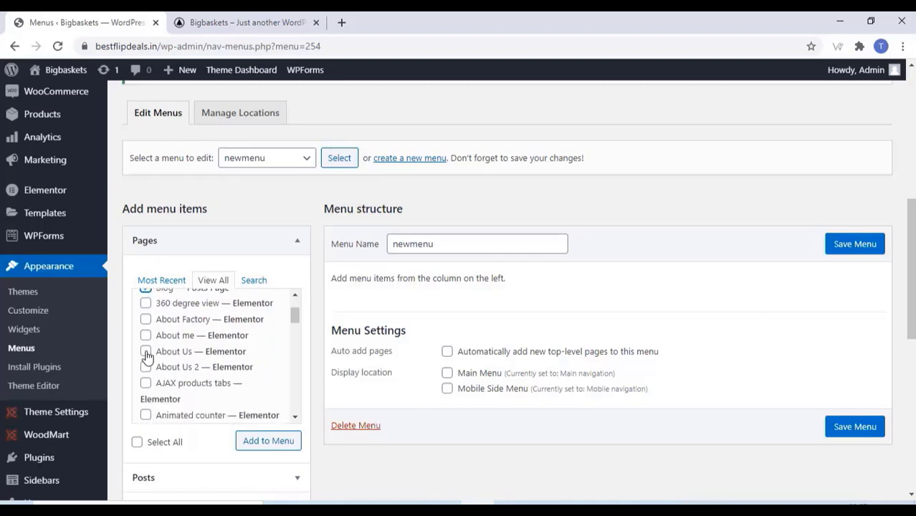
pyautogui.click(147, 352)
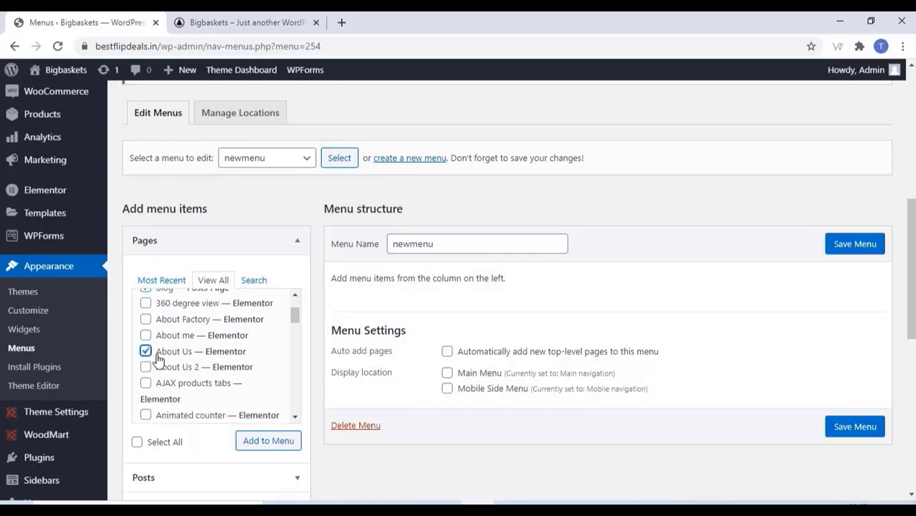
pyautogui.click(272, 442)
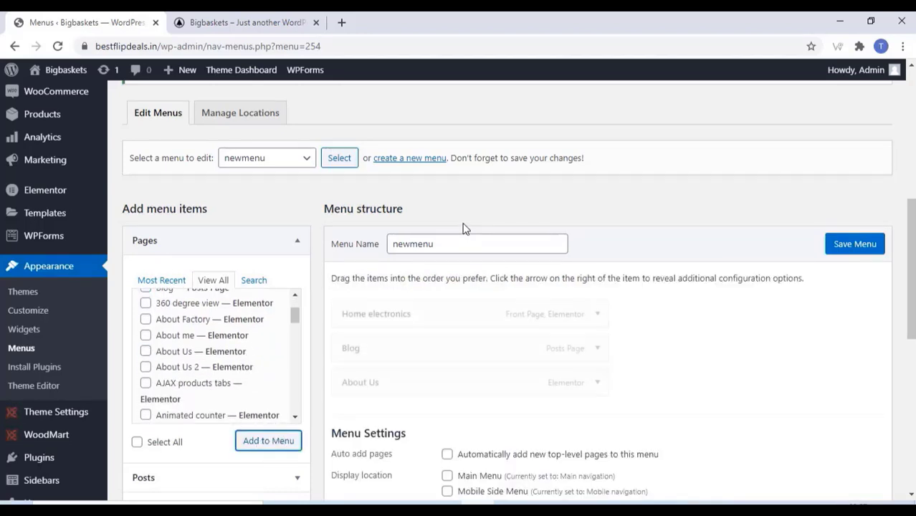
# Add the Grocery, Vegetables and Fruits product categories to newmenu
pyautogui.scroll(-5, 299, 283)
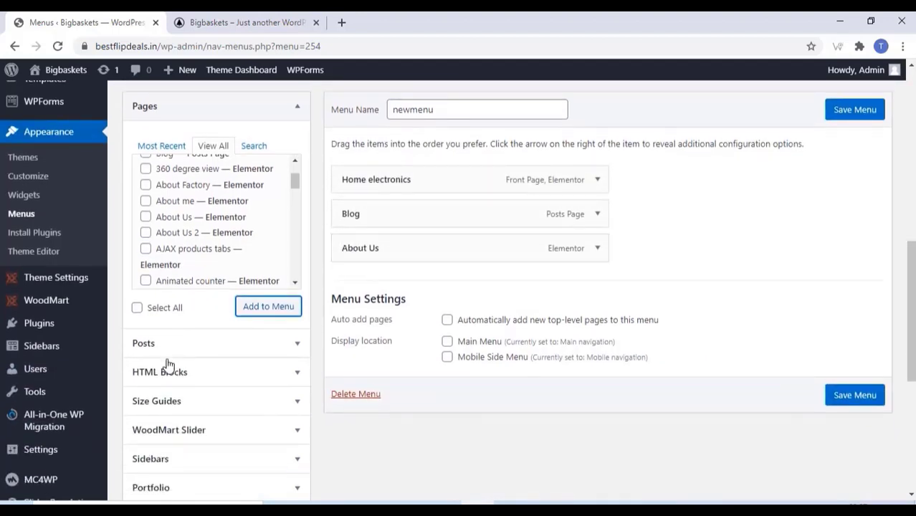
pyautogui.scroll(-2, 215, 351)
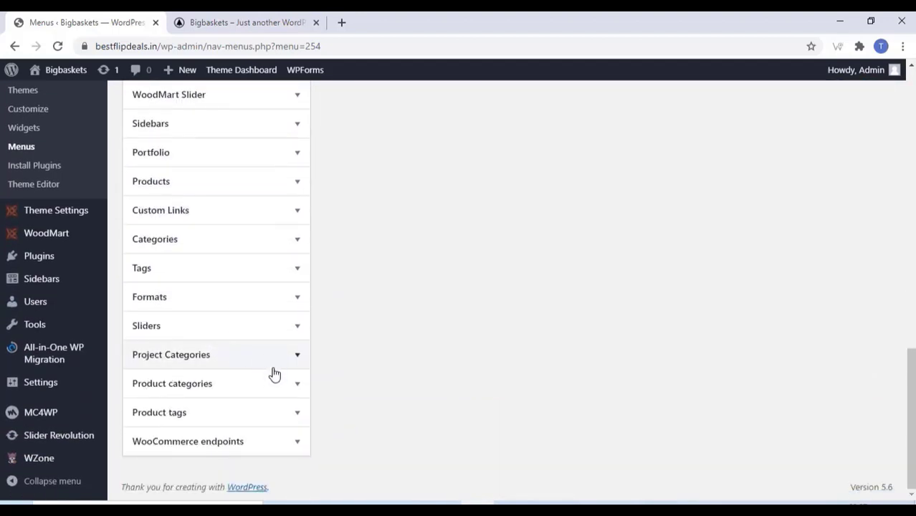
pyautogui.click(283, 387)
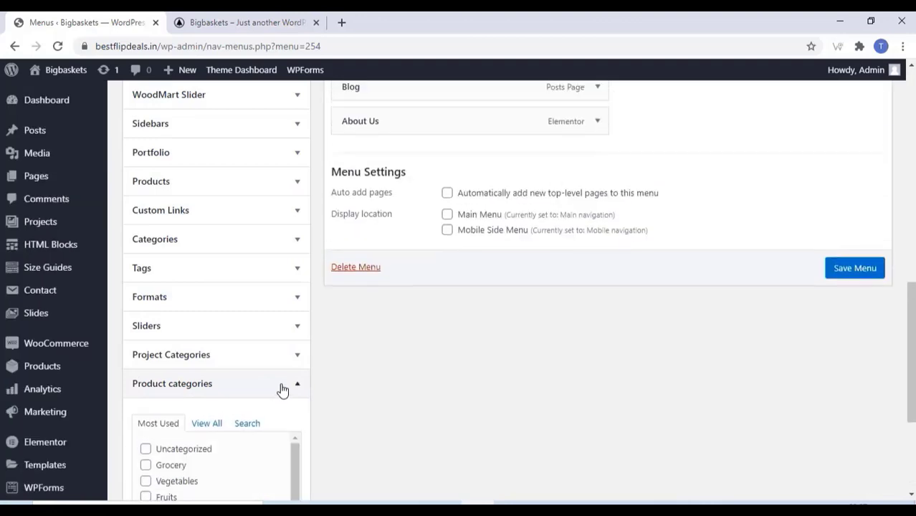
pyautogui.scroll(-3, 226, 407)
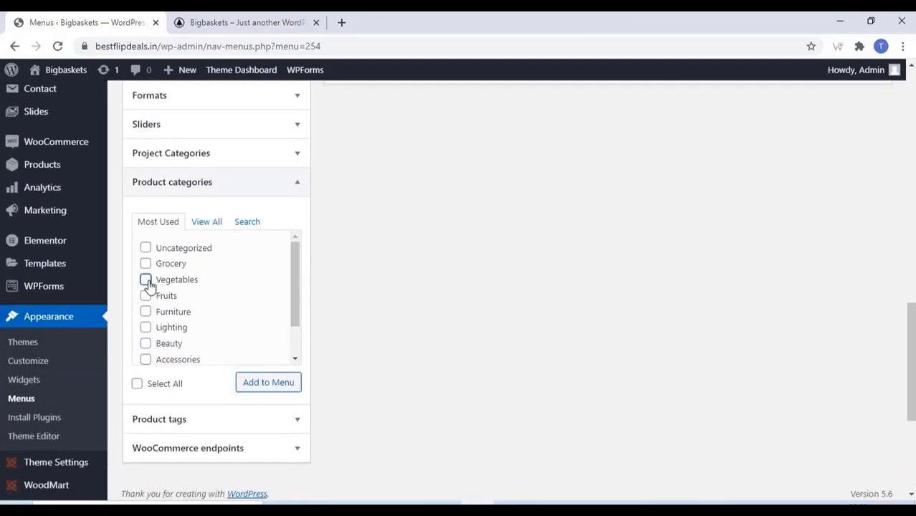
pyautogui.click(147, 281)
pyautogui.click(146, 264)
pyautogui.click(145, 296)
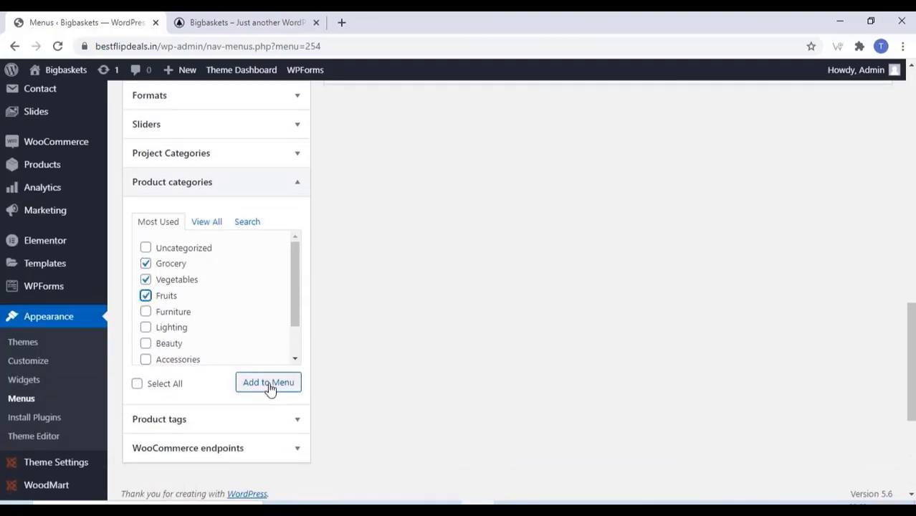
pyautogui.click(269, 384)
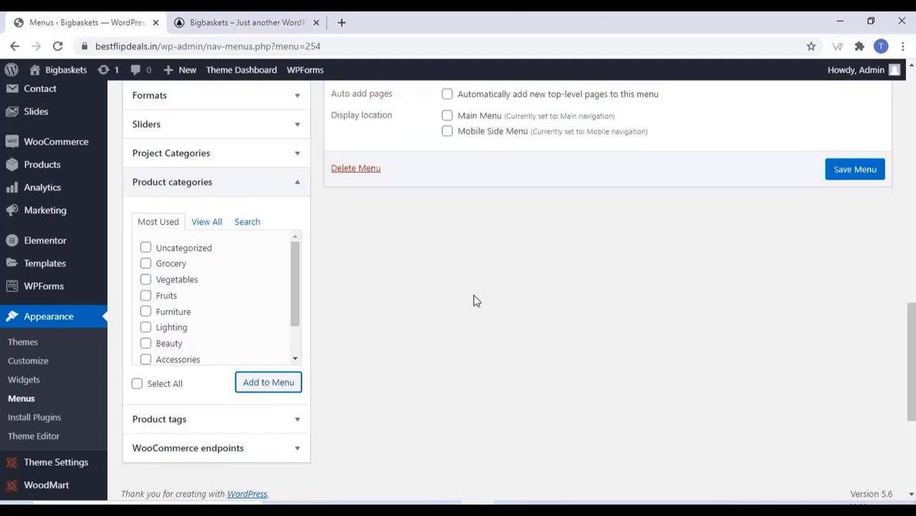
pyautogui.scroll(5, 474, 301)
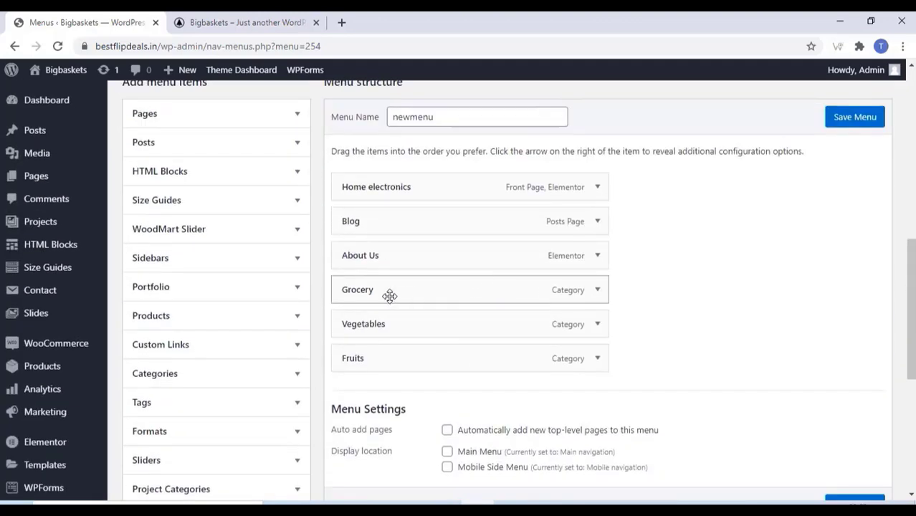
pyautogui.scroll(-2, 412, 298)
pyautogui.click(297, 388)
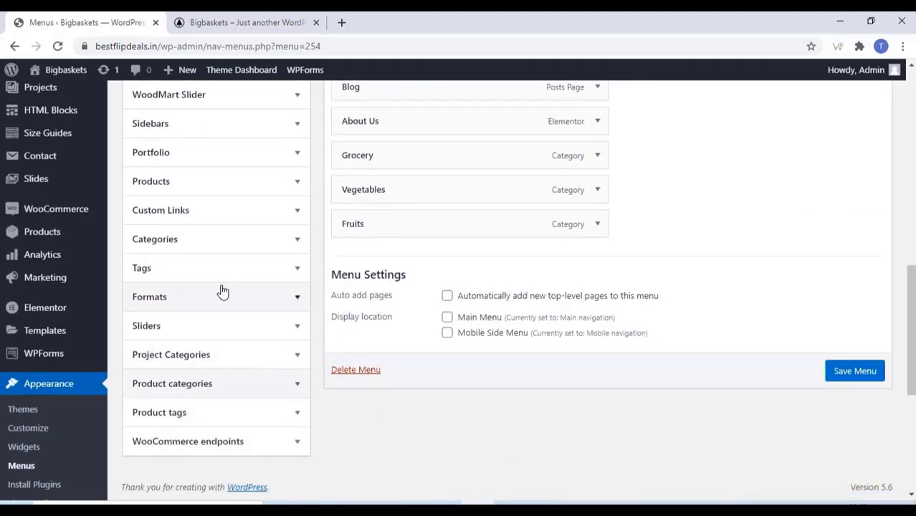
pyautogui.click(286, 218)
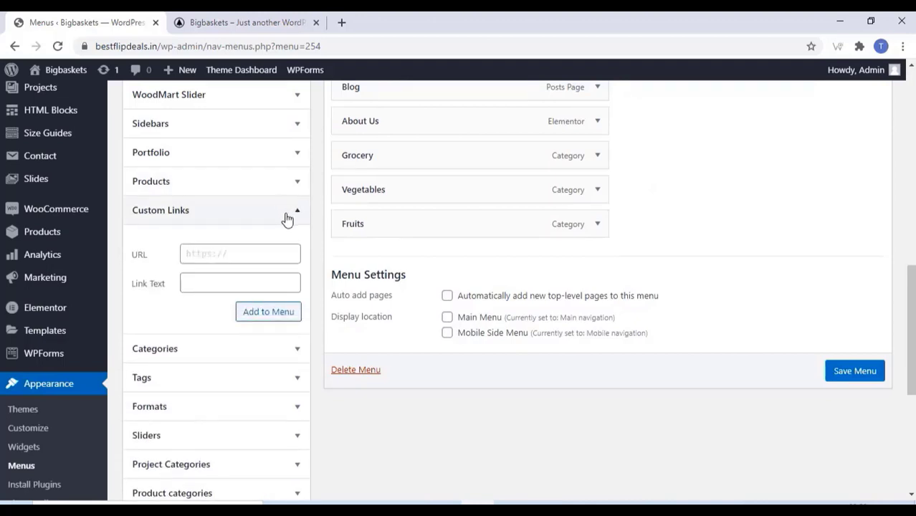
# Add a custom link with URL # and label Shop to the menu
pyautogui.click(230, 255)
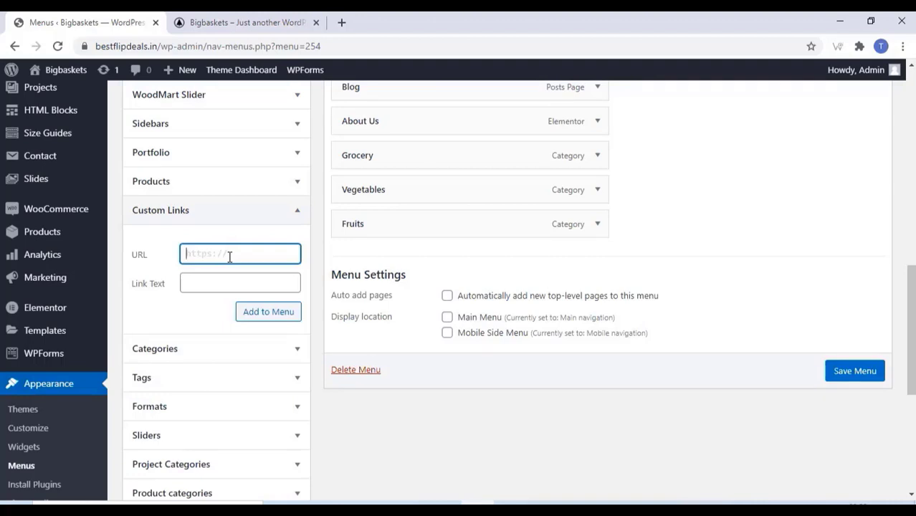
pyautogui.click(205, 284)
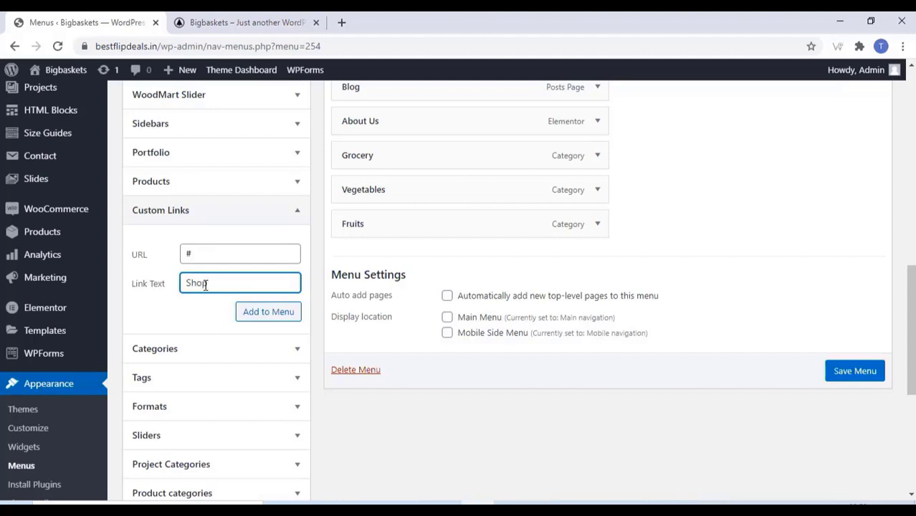
pyautogui.click(266, 315)
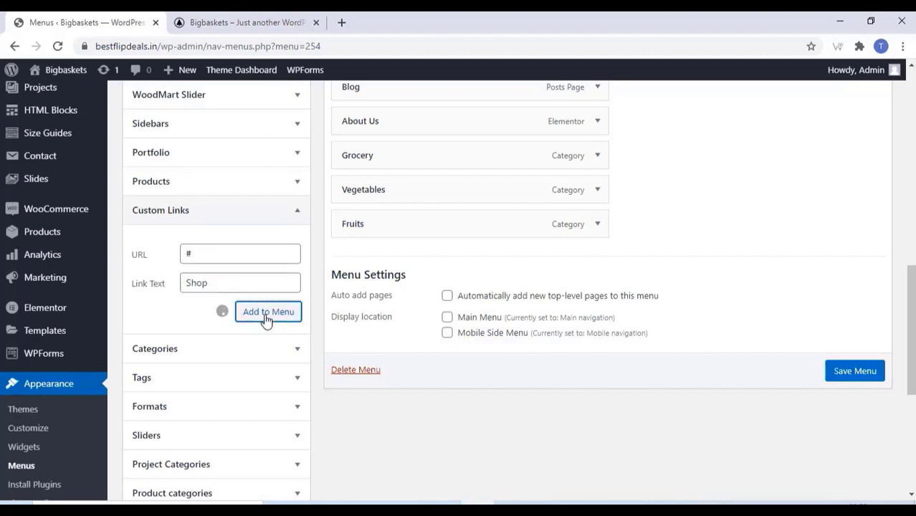
# Place Shop above Grocery, nest Vegetables and Fruits under it, move About Us last, assign Main Menu
pyautogui.scroll(1, 414, 323)
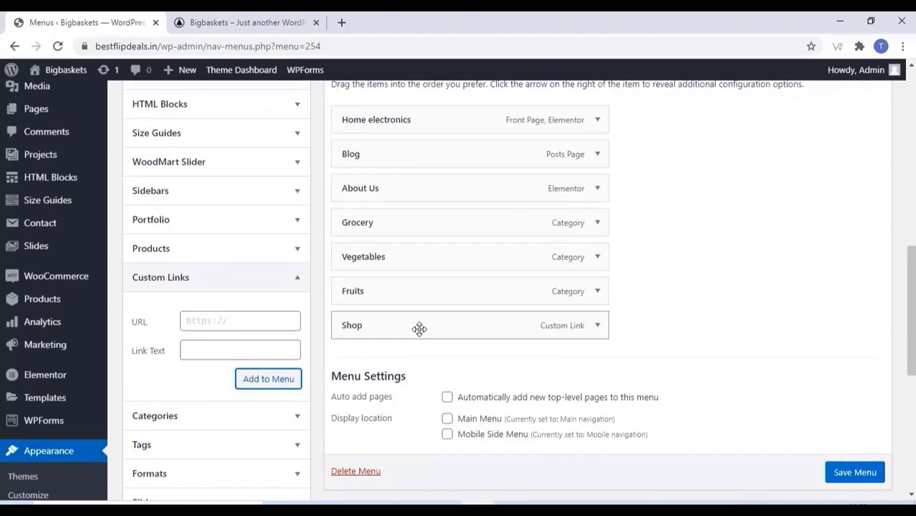
pyautogui.moveTo(420, 329); pyautogui.dragTo(422, 262)
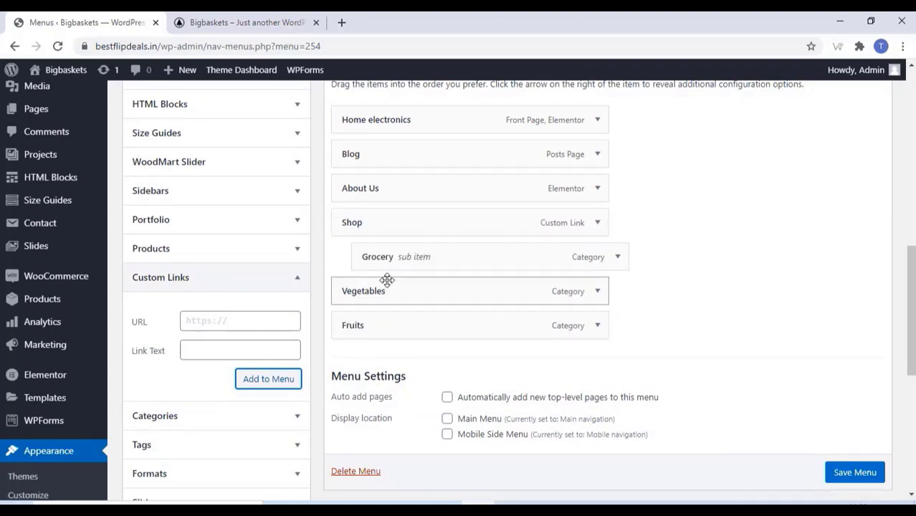
pyautogui.moveTo(377, 291); pyautogui.dragTo(406, 294)
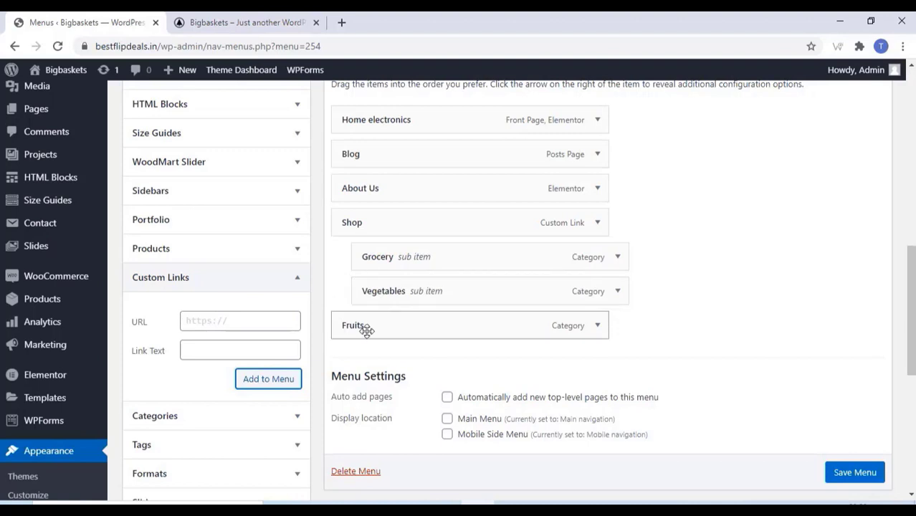
pyautogui.moveTo(364, 327); pyautogui.dragTo(395, 329)
pyautogui.moveTo(424, 184); pyautogui.dragTo(425, 329)
pyautogui.scroll(-2, 608, 366)
pyautogui.click(446, 284)
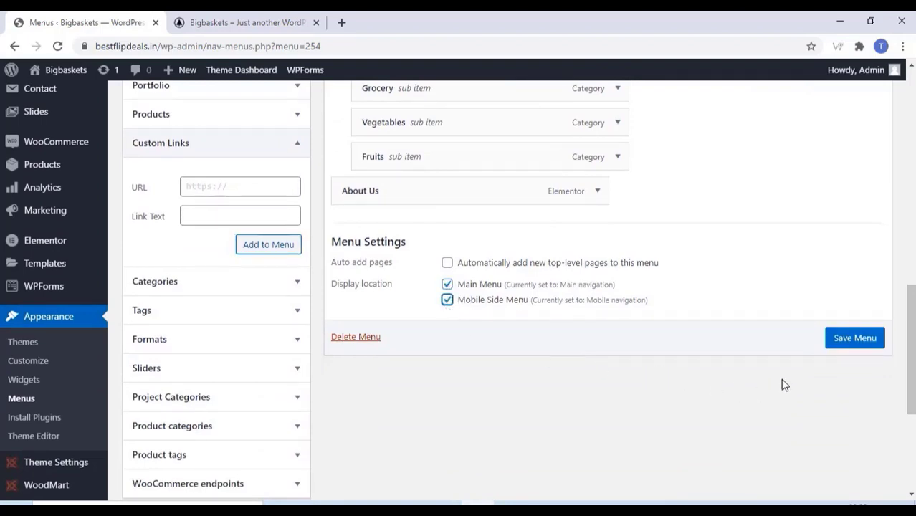
# Save newmenu and go to the WoodMart Header builder's list of header layouts
pyautogui.click(854, 342)
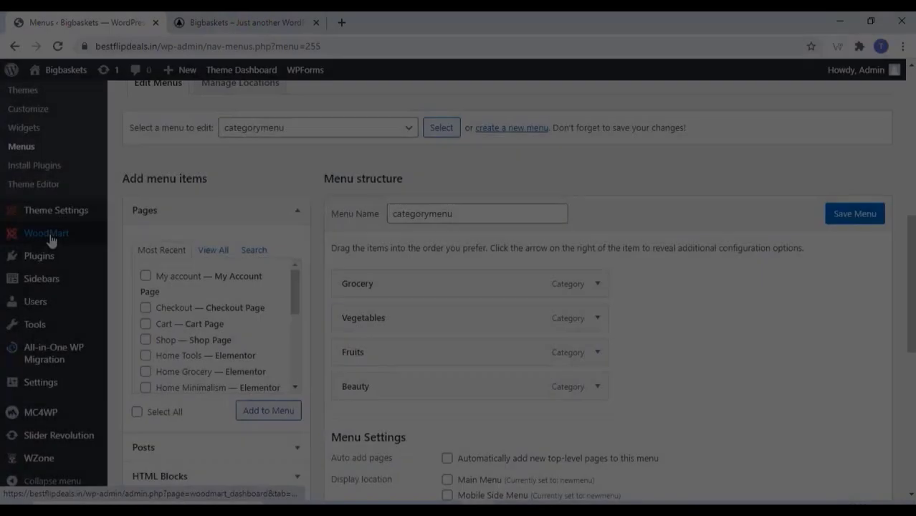
pyautogui.moveTo(46, 233)
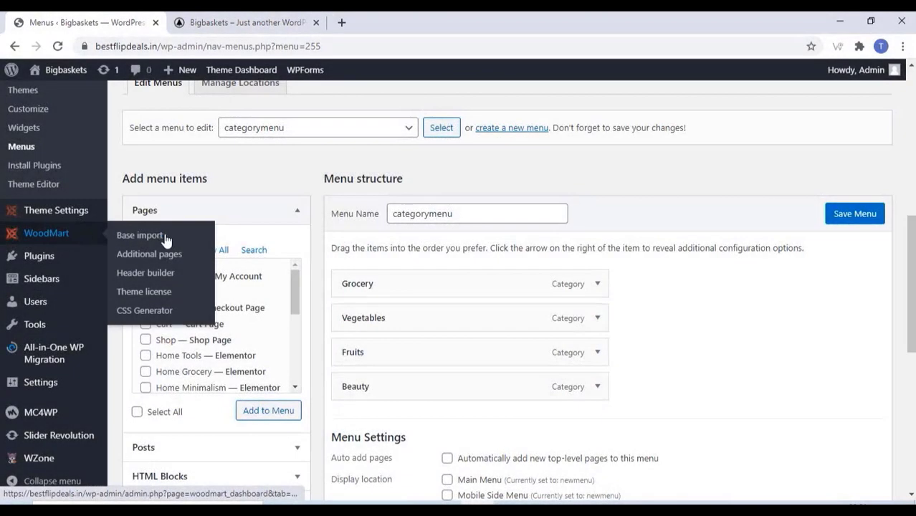
pyautogui.click(147, 278)
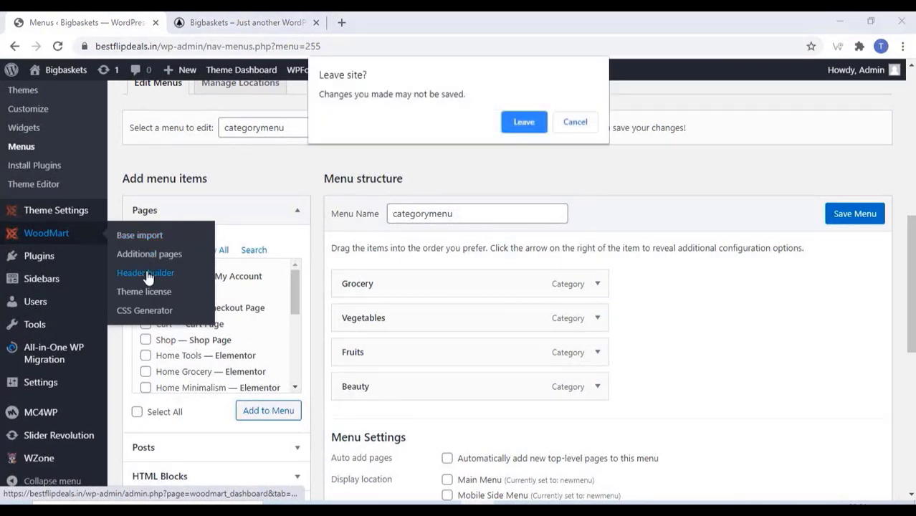
pyautogui.click(518, 120)
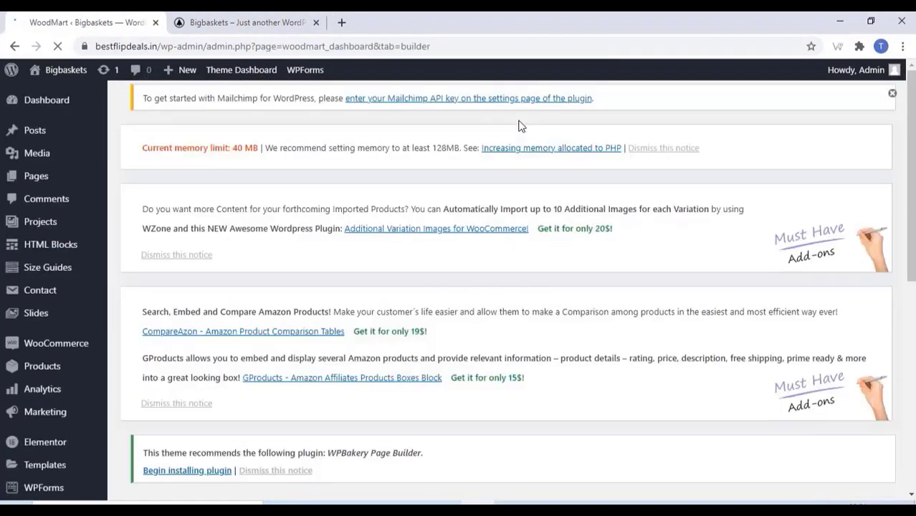
pyautogui.scroll(-3, 292, 190)
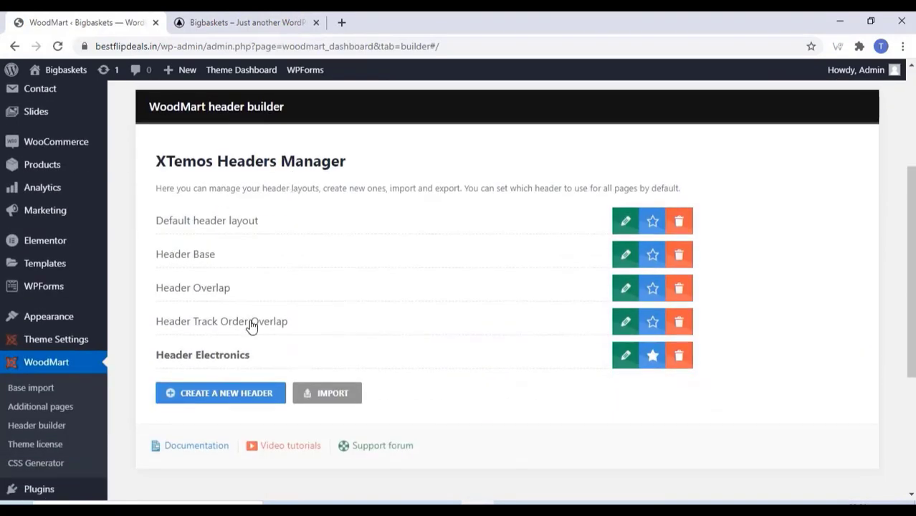
# In the Header Electronics layout, upload the GROCERY 24-7 image as the main logo
pyautogui.click(626, 357)
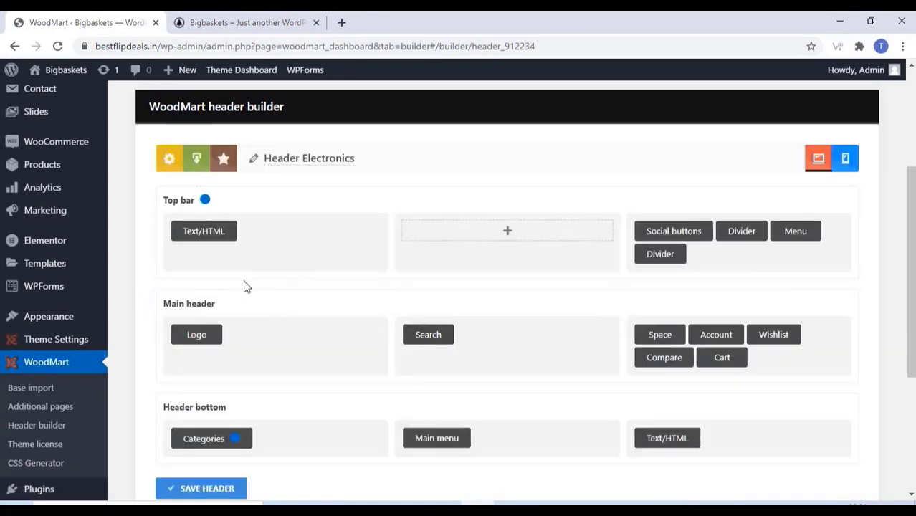
pyautogui.scroll(-2, 245, 287)
pyautogui.moveTo(181, 200)
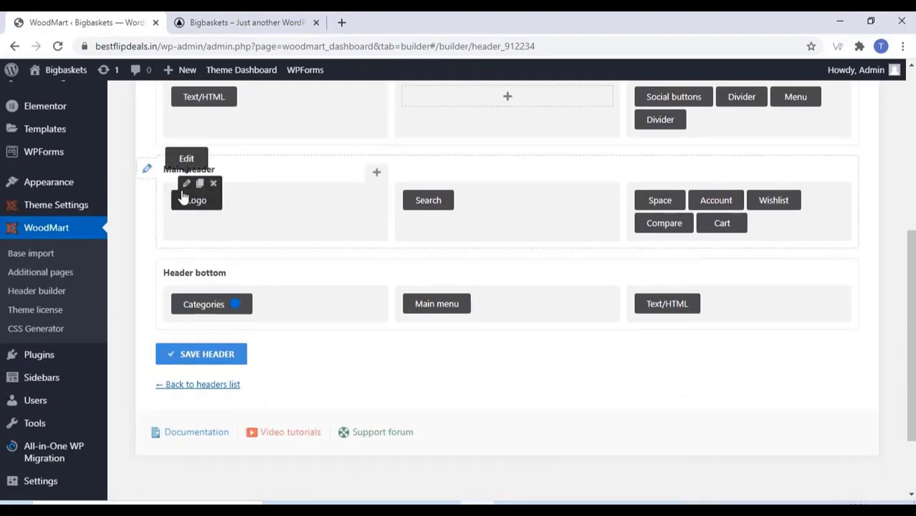
pyautogui.click(189, 185)
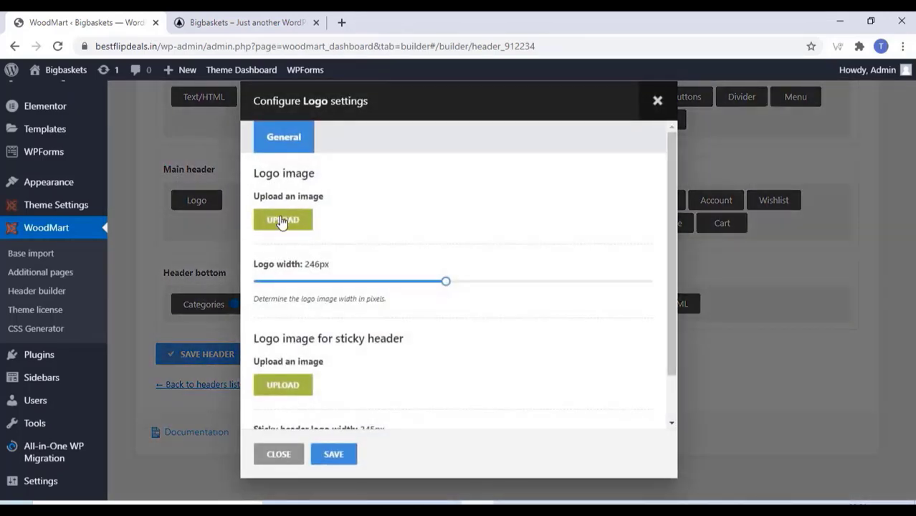
pyautogui.click(282, 225)
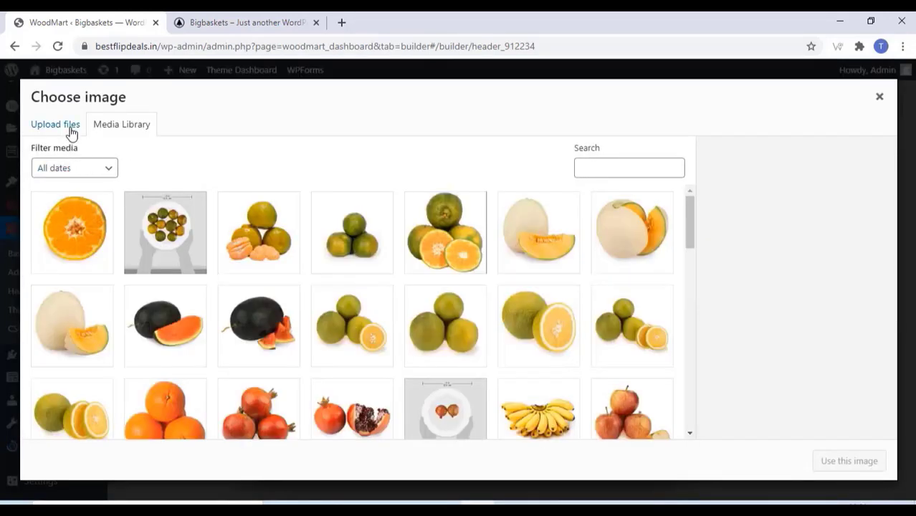
pyautogui.click(70, 127)
pyautogui.click(464, 304)
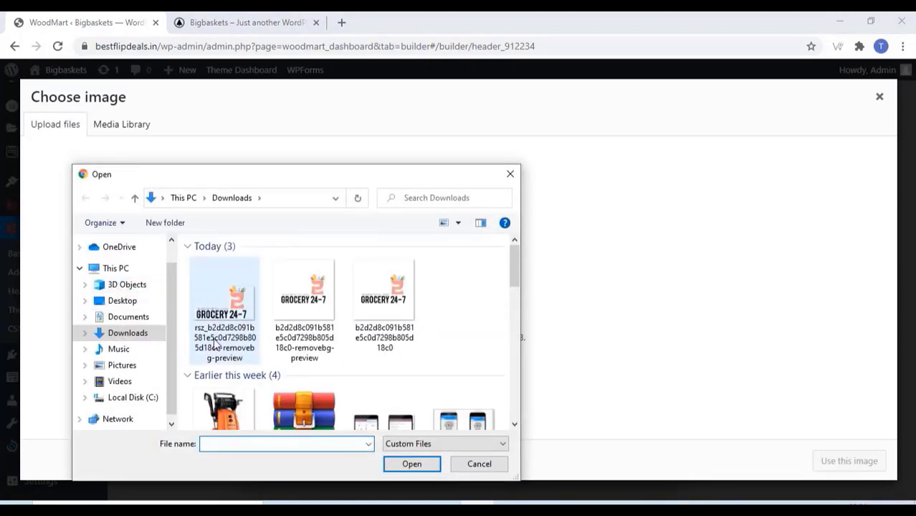
pyautogui.click(239, 301)
pyautogui.click(428, 466)
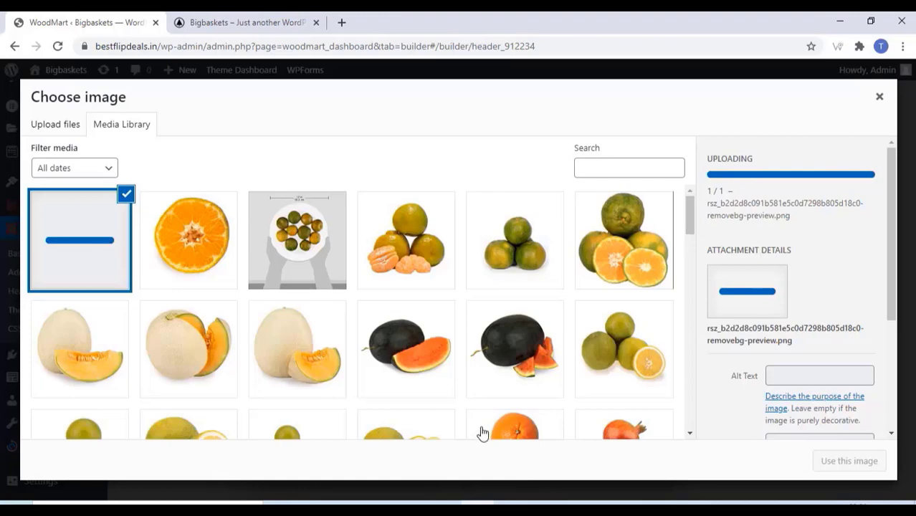
pyautogui.click(849, 462)
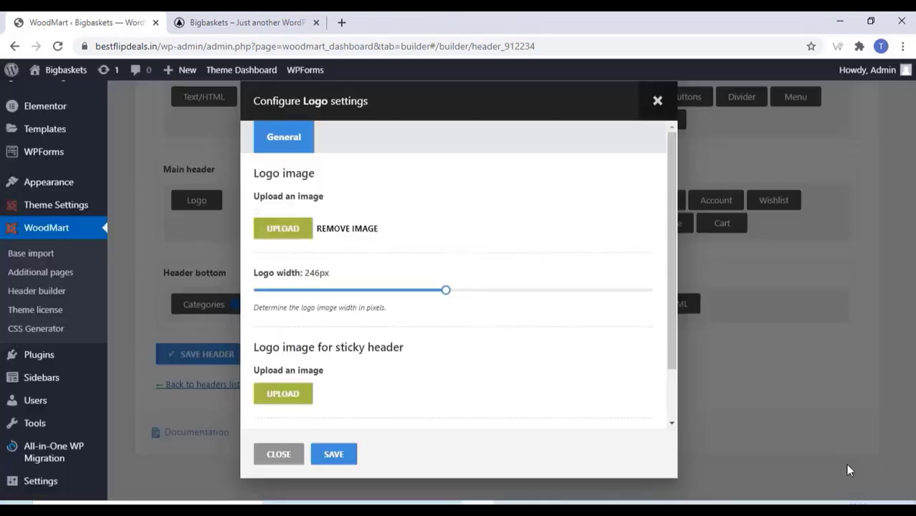
# Use the same GROCERY 24-7 image as the sticky header logo and save the logo settings
pyautogui.scroll(-3, 309, 378)
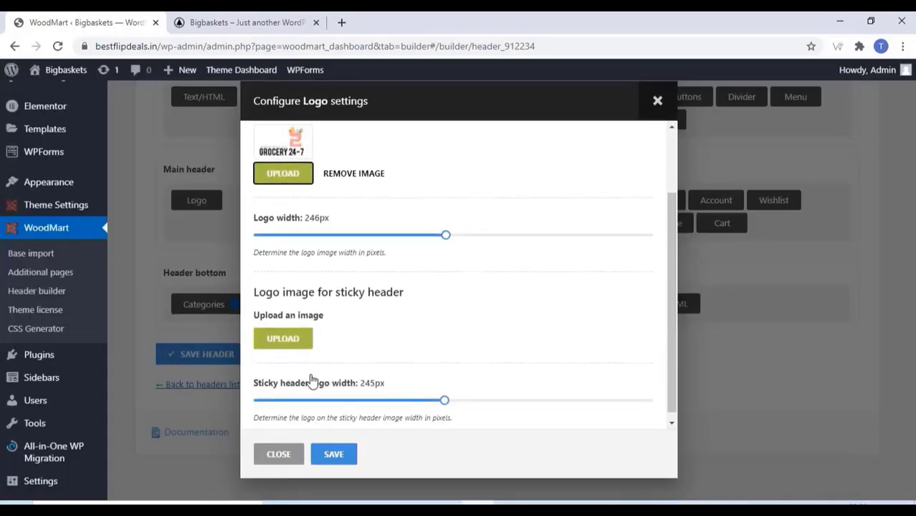
pyautogui.click(295, 333)
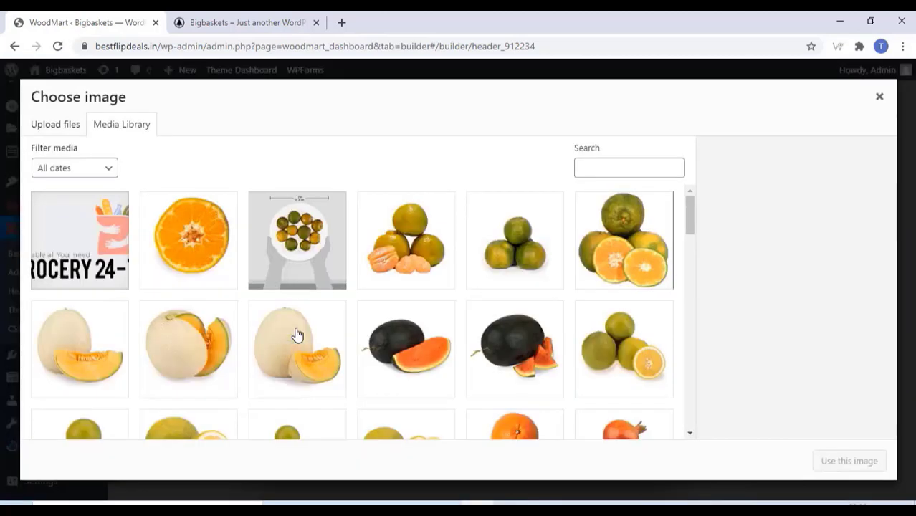
pyautogui.click(83, 265)
pyautogui.click(853, 462)
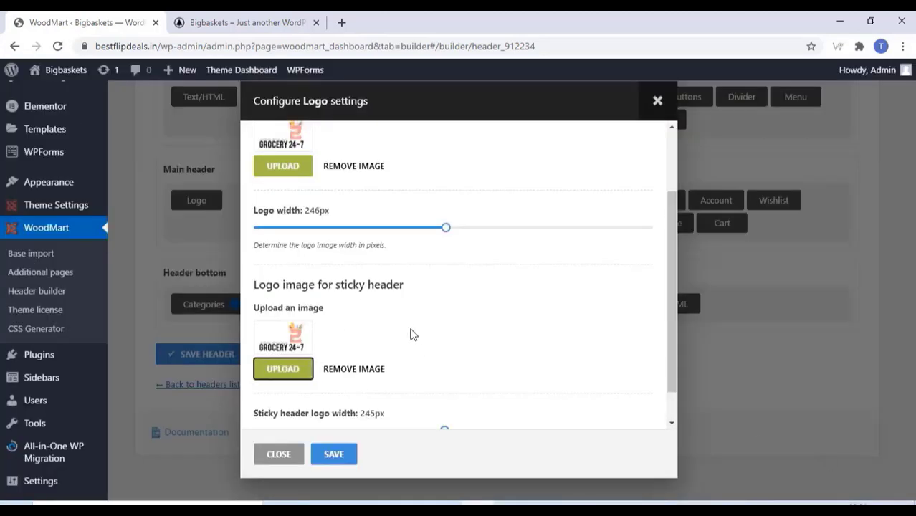
pyautogui.scroll(-1, 416, 337)
pyautogui.click(342, 455)
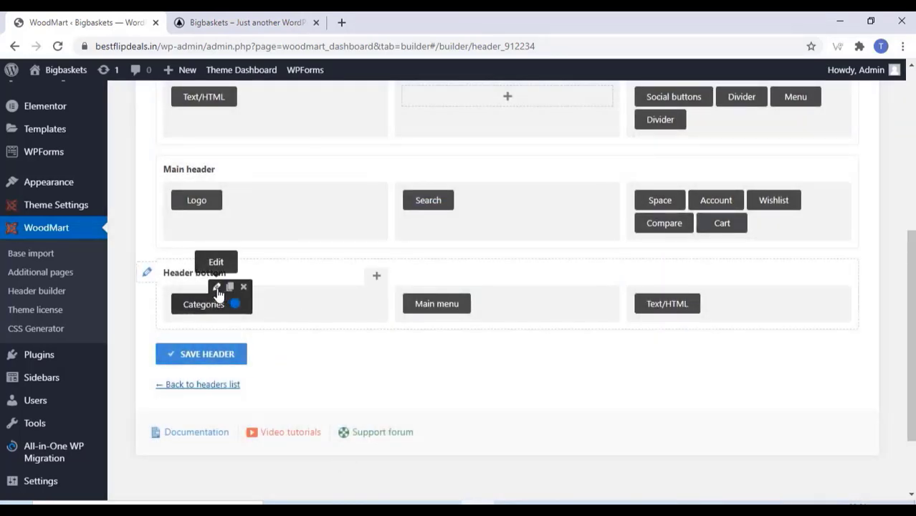
# Set the Categories element's menu to categorymenu and save the Header Electronics layout
pyautogui.click(217, 288)
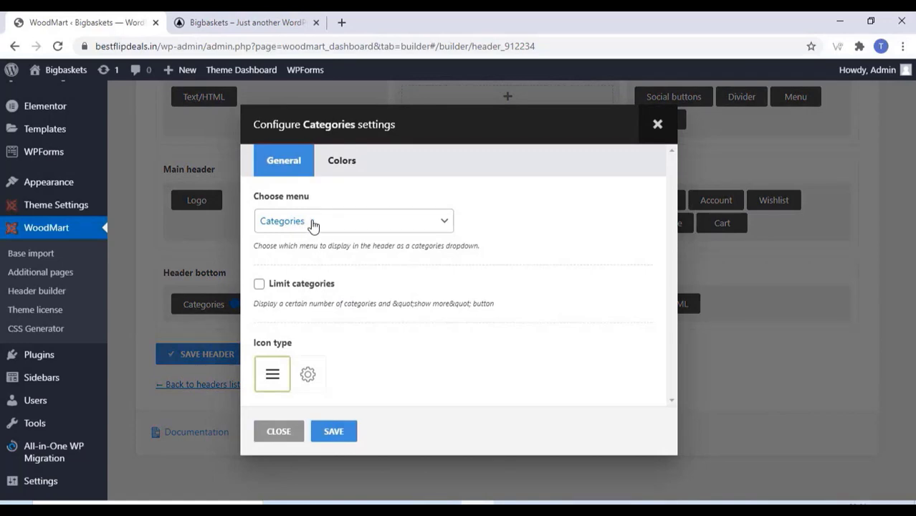
pyautogui.click(324, 228)
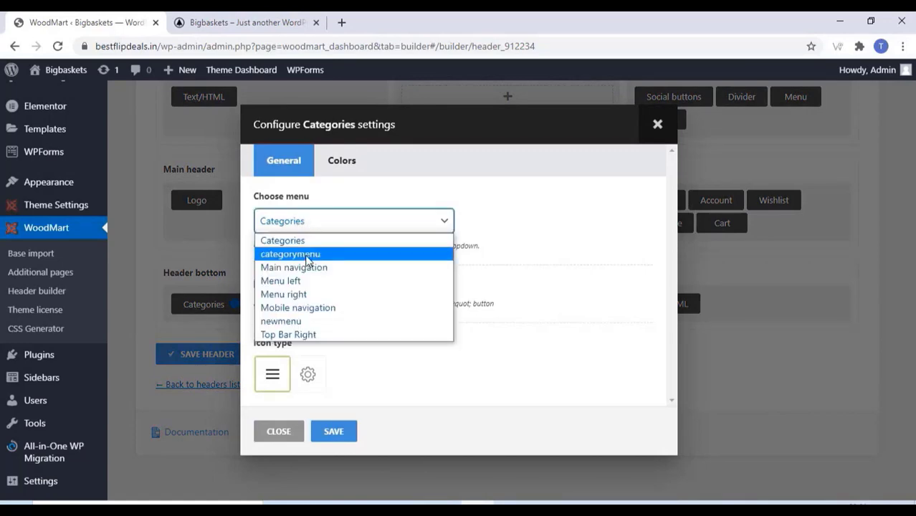
pyautogui.click(307, 255)
pyautogui.click(333, 433)
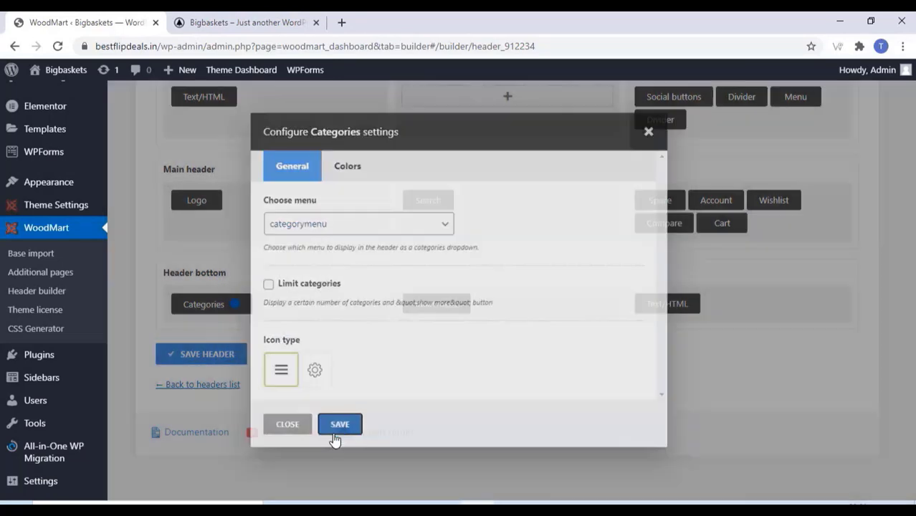
pyautogui.click(215, 354)
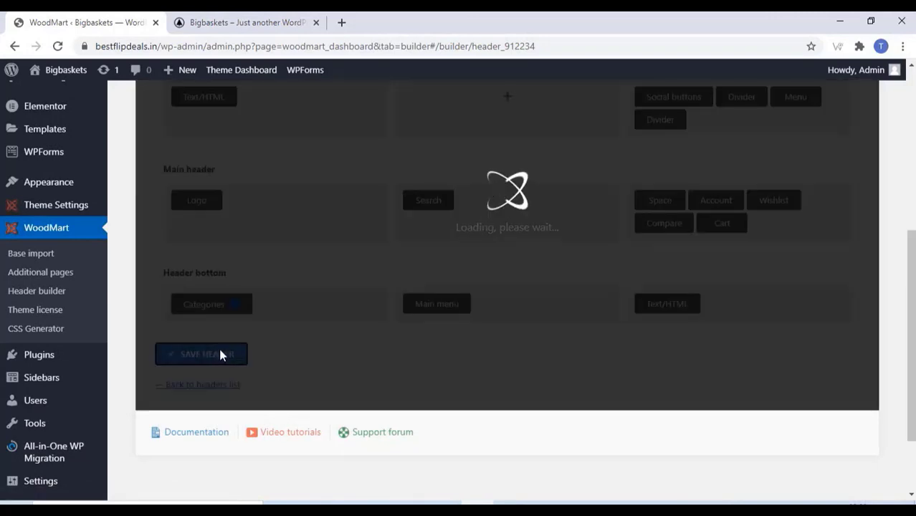
pyautogui.scroll(1, 275, 332)
pyautogui.scroll(5, 275, 331)
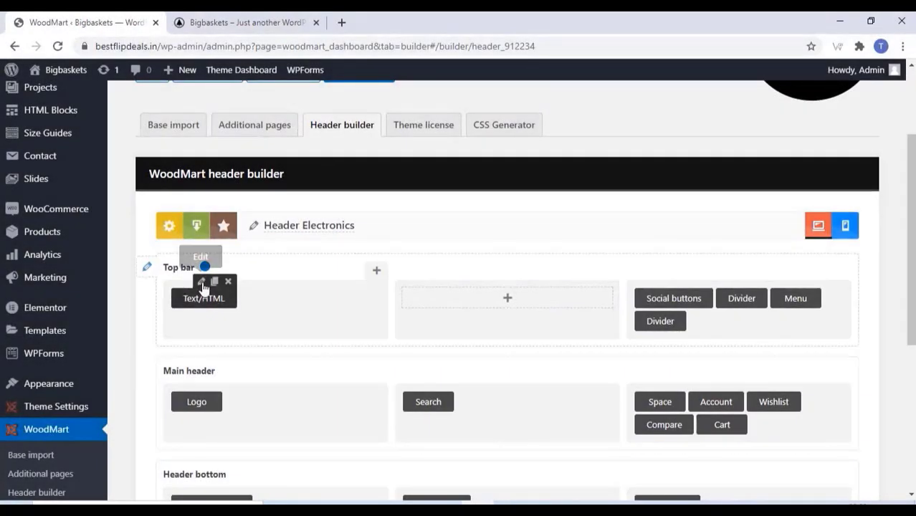
# Paste 'The best online grocery store...' over the top bar placeholder text and save the header
pyautogui.click(203, 286)
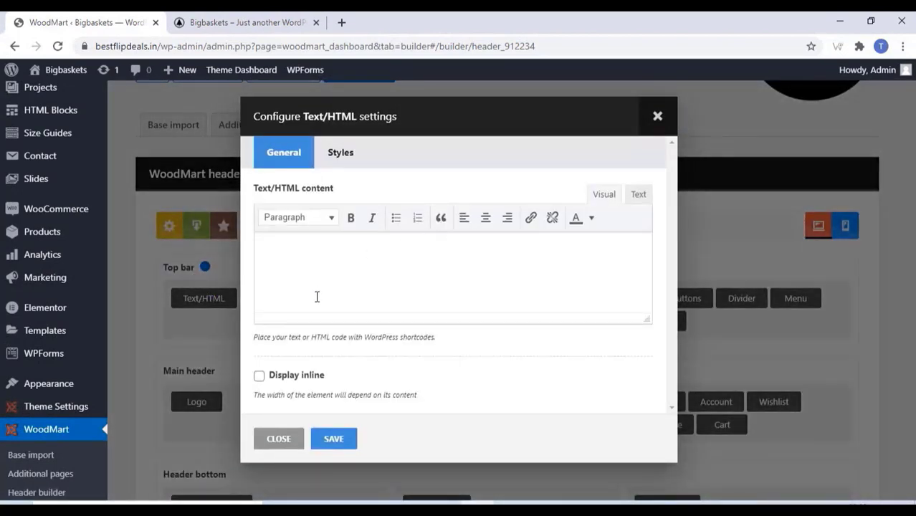
pyautogui.click(638, 193)
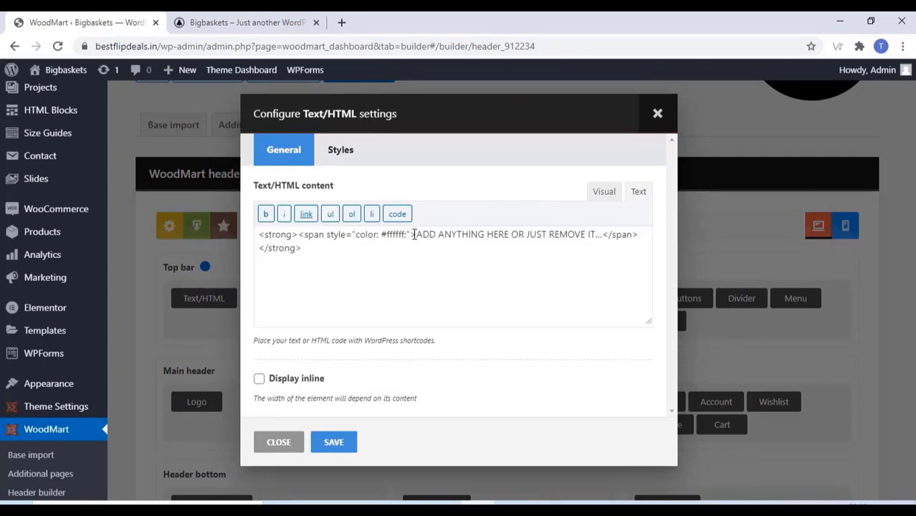
pyautogui.click(600, 196)
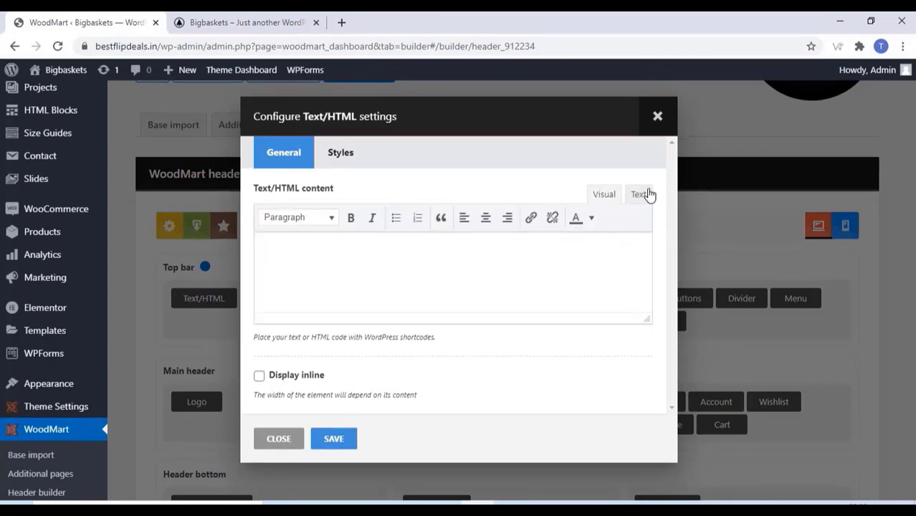
pyautogui.click(636, 201)
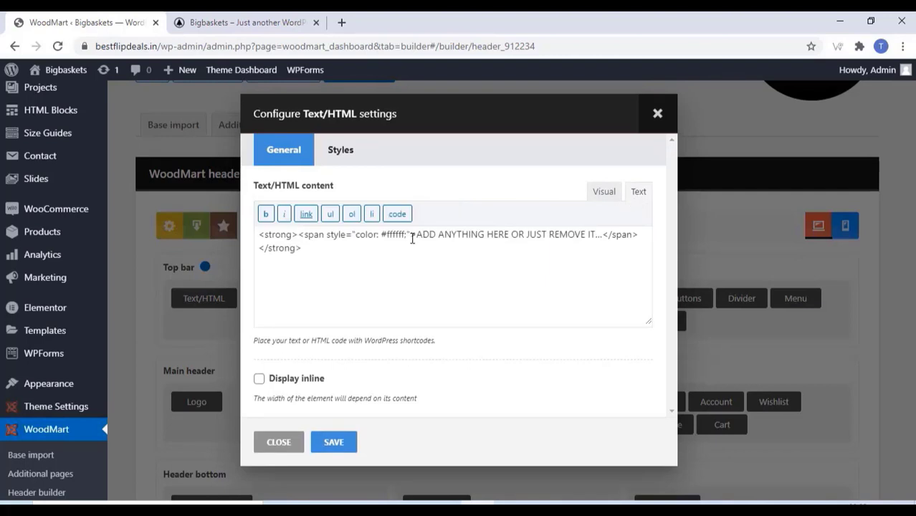
pyautogui.moveTo(413, 236); pyautogui.dragTo(596, 234)
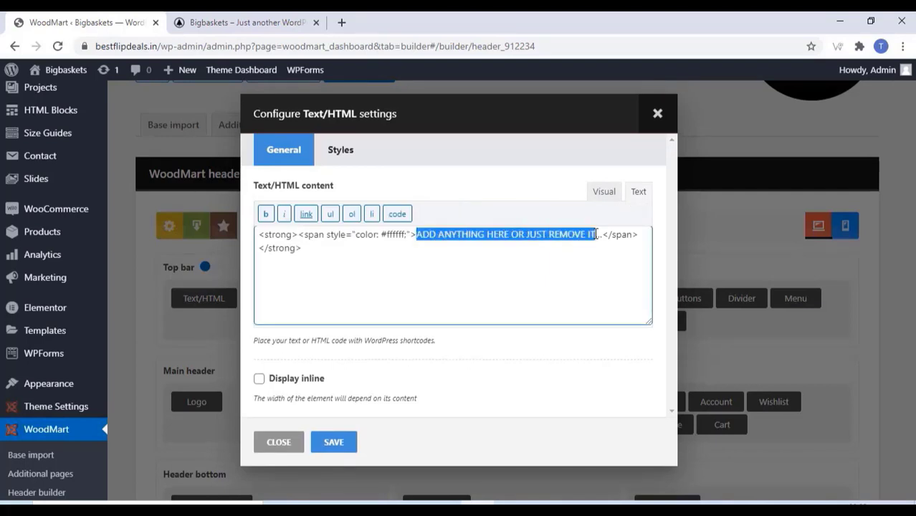
pyautogui.rightClick(594, 236)
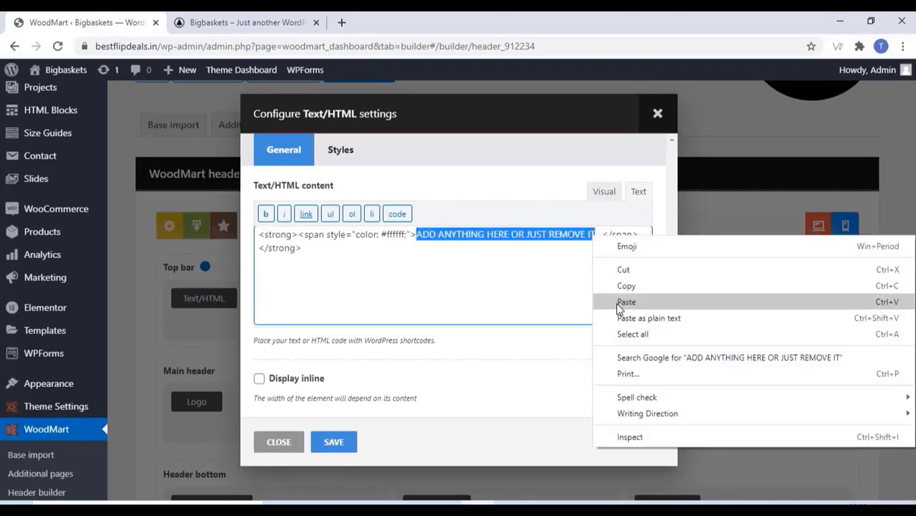
pyautogui.click(618, 302)
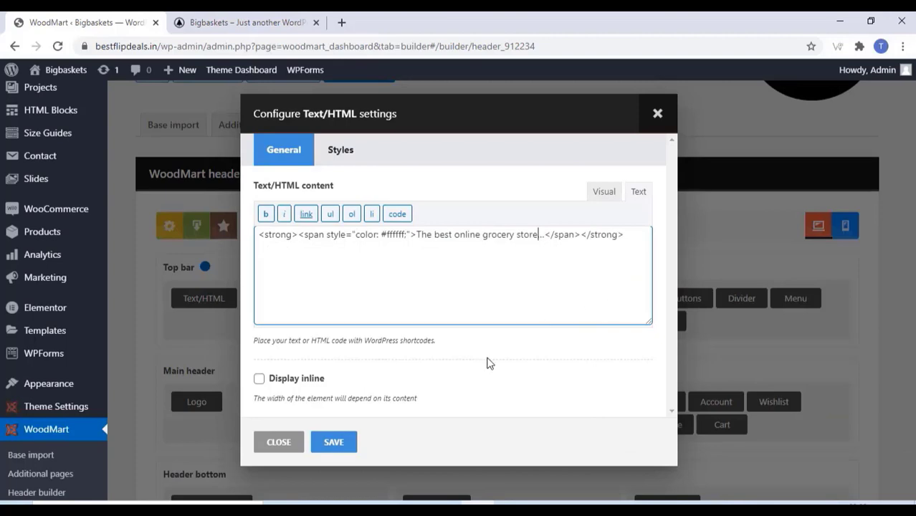
pyautogui.click(335, 442)
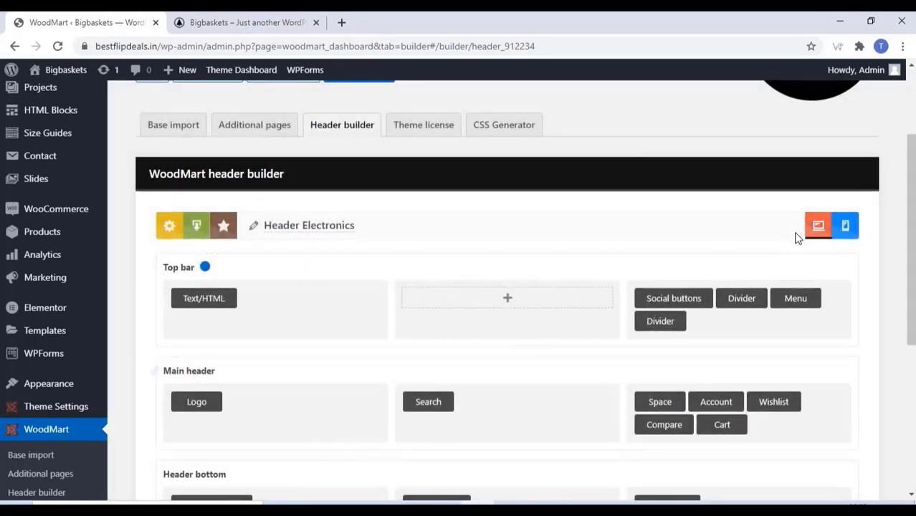
pyautogui.scroll(-5, 444, 345)
pyautogui.click(210, 256)
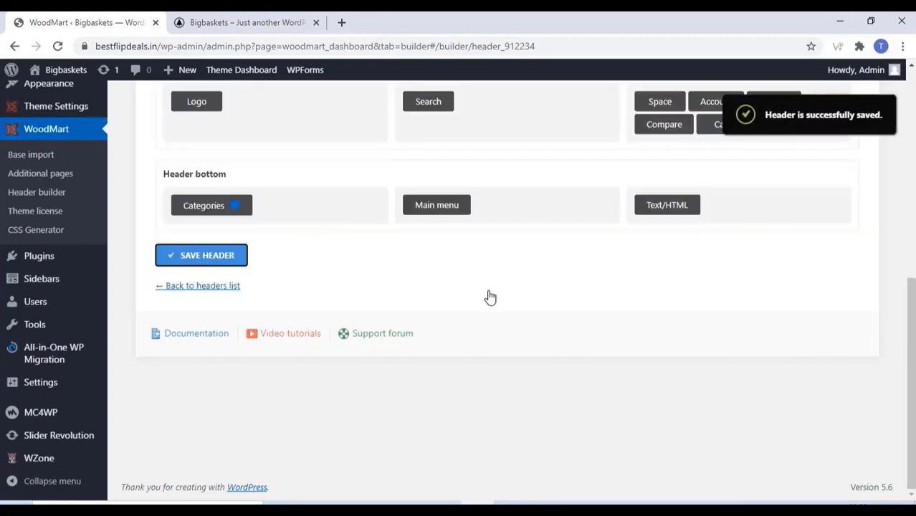
pyautogui.scroll(2, 460, 381)
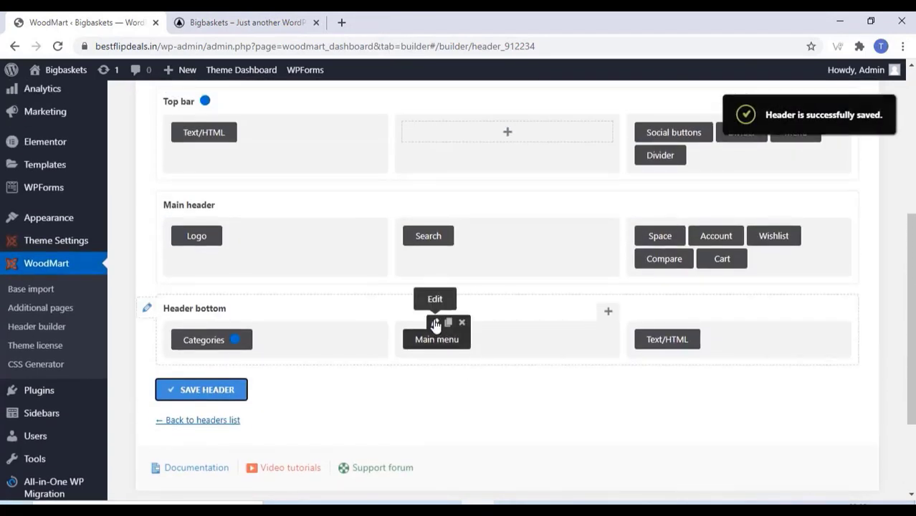
pyautogui.click(436, 324)
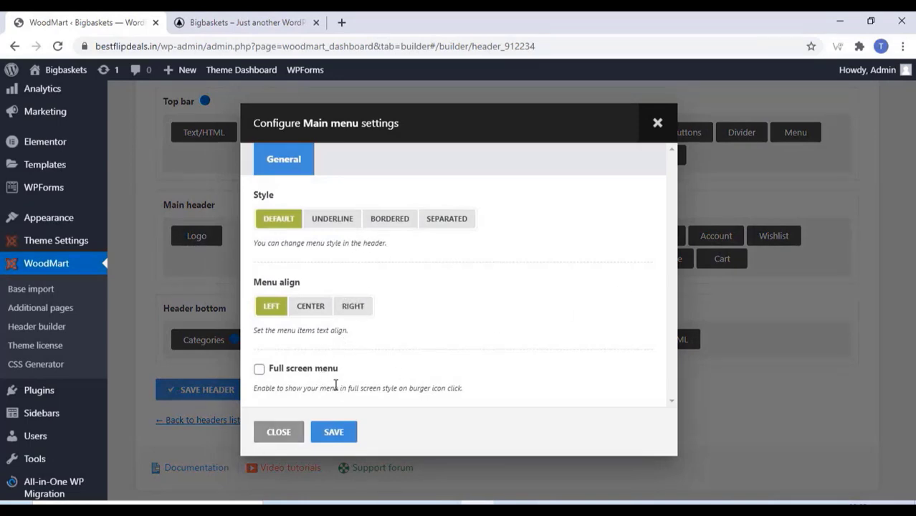
pyautogui.click(658, 124)
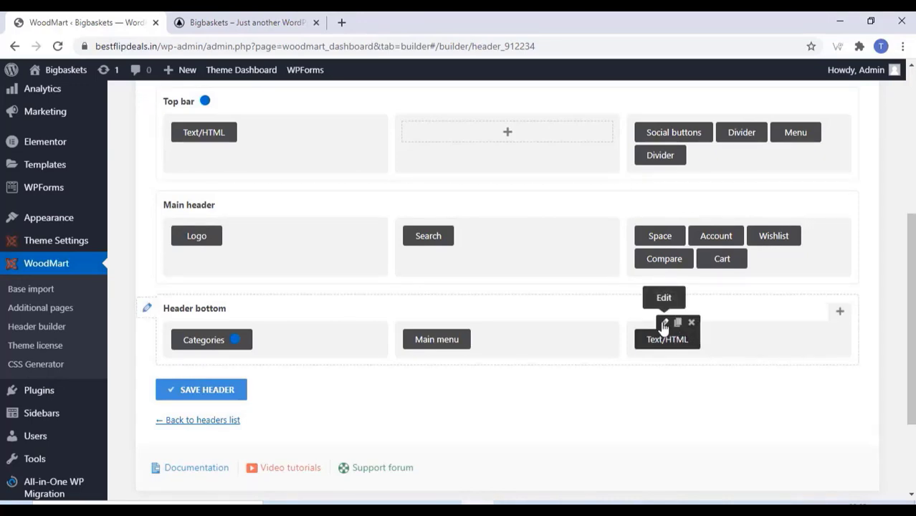
# Link the header-bottom PURCHASE GROCERY text to the grocery category URL and save the header
pyautogui.click(665, 324)
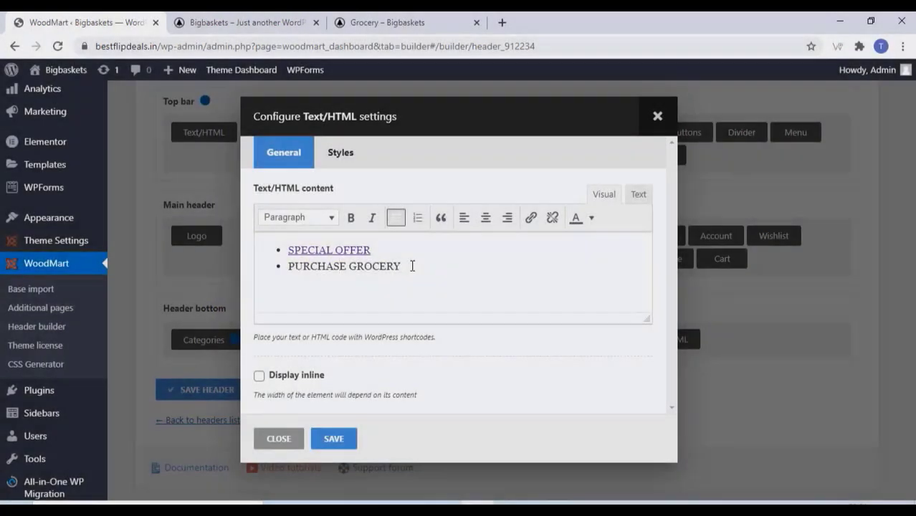
pyautogui.moveTo(411, 266); pyautogui.dragTo(283, 268)
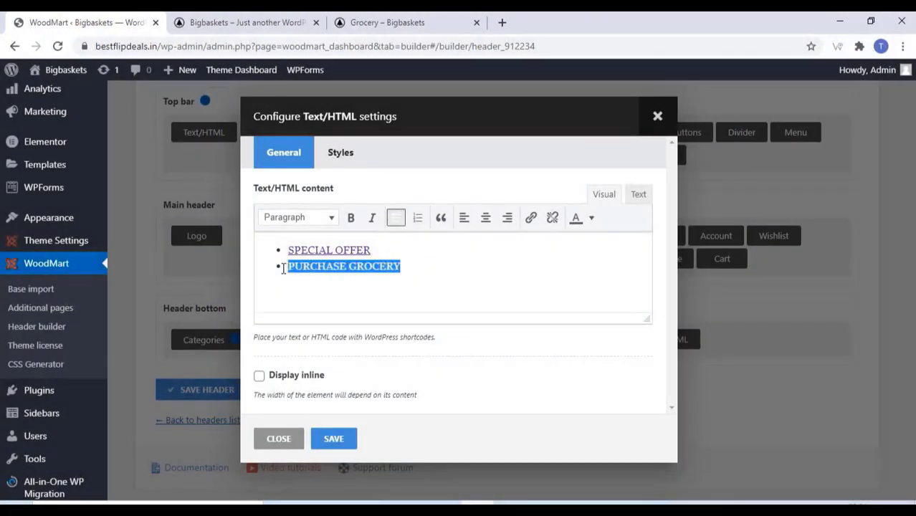
pyautogui.click(532, 218)
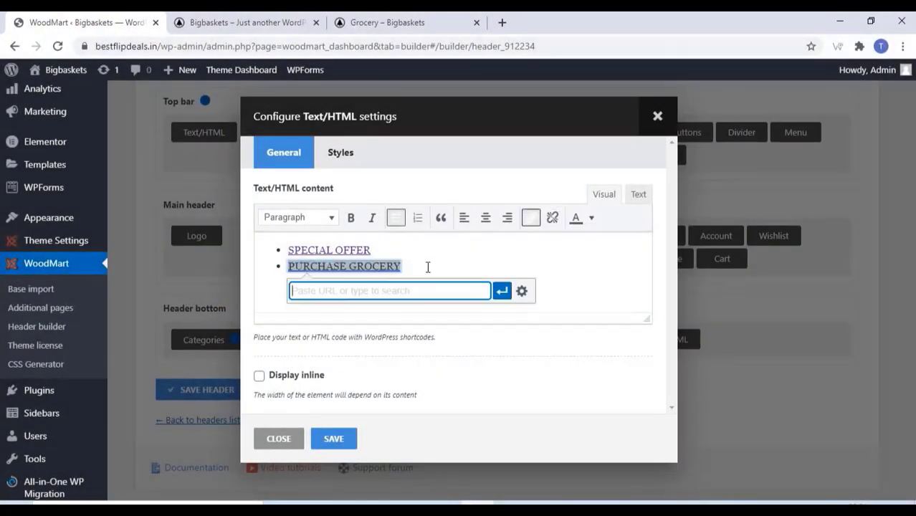
pyautogui.rightClick(392, 289)
pyautogui.click(423, 391)
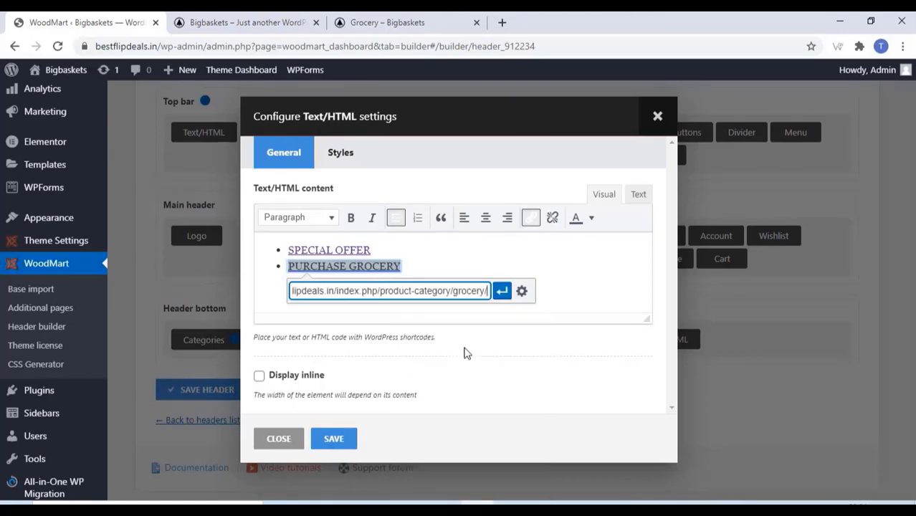
pyautogui.click(506, 291)
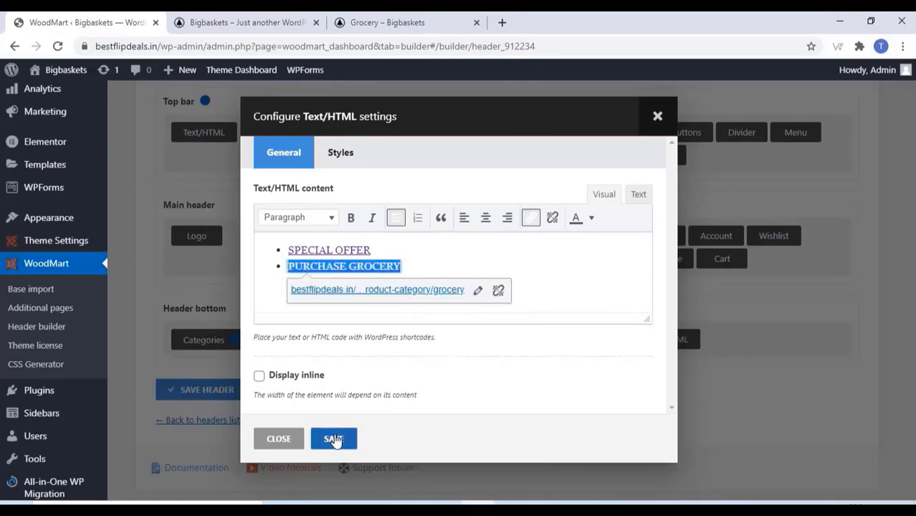
pyautogui.click(337, 438)
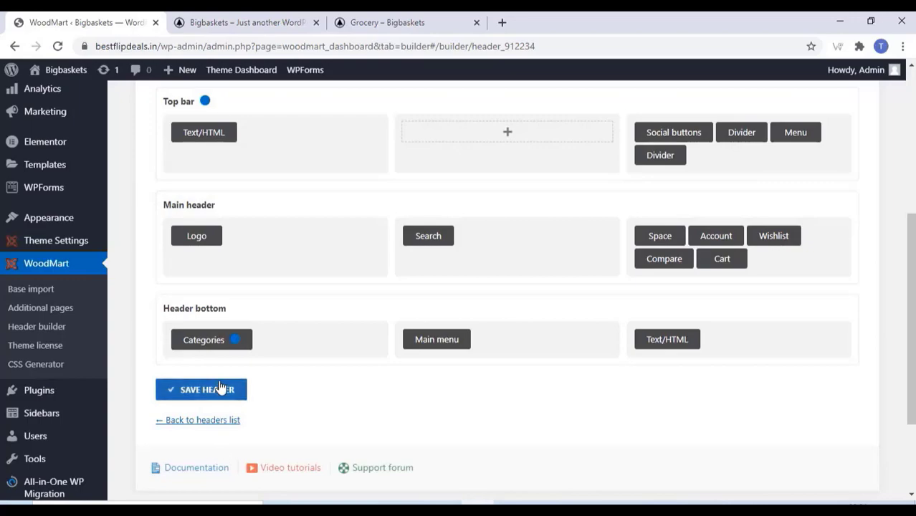
pyautogui.click(221, 388)
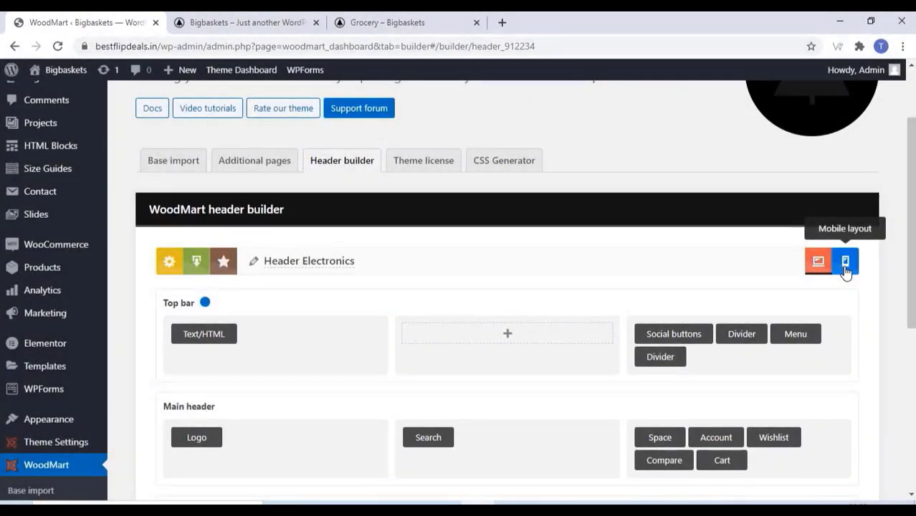
# Switch to the mobile header layout and review the Mobile menu element settings
pyautogui.click(844, 265)
pyautogui.scroll(-3, 382, 355)
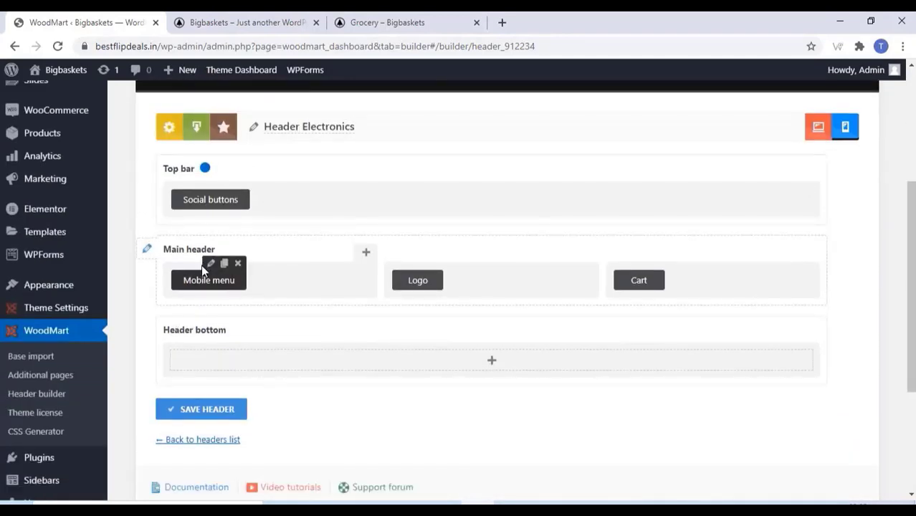
pyautogui.click(211, 265)
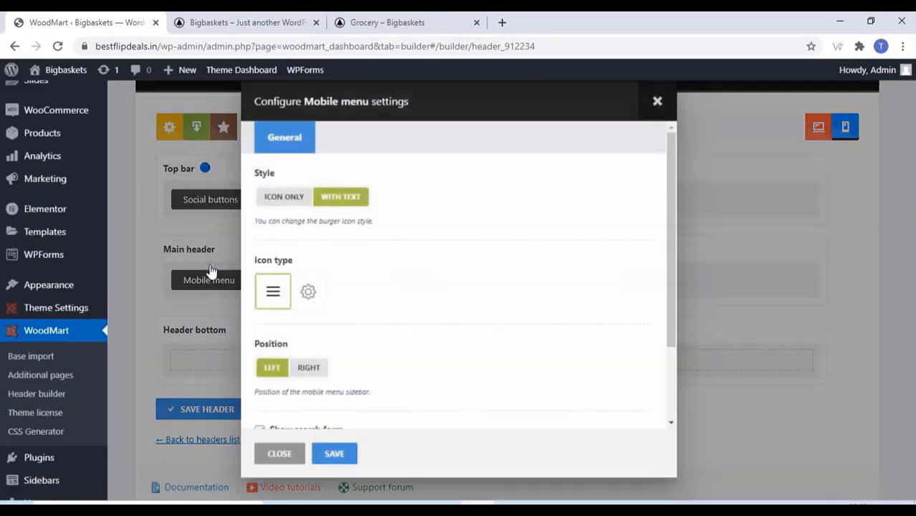
pyautogui.scroll(-1, 324, 359)
pyautogui.scroll(-2, 325, 359)
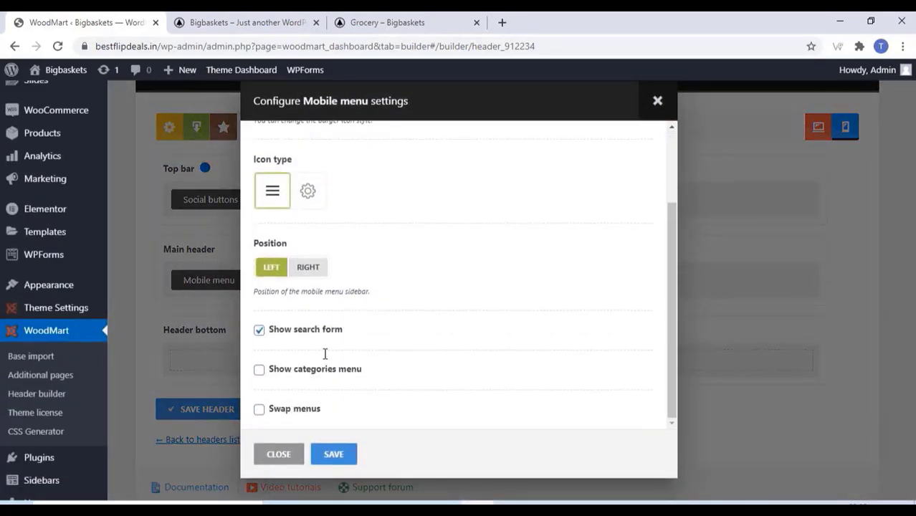
pyautogui.scroll(2, 325, 354)
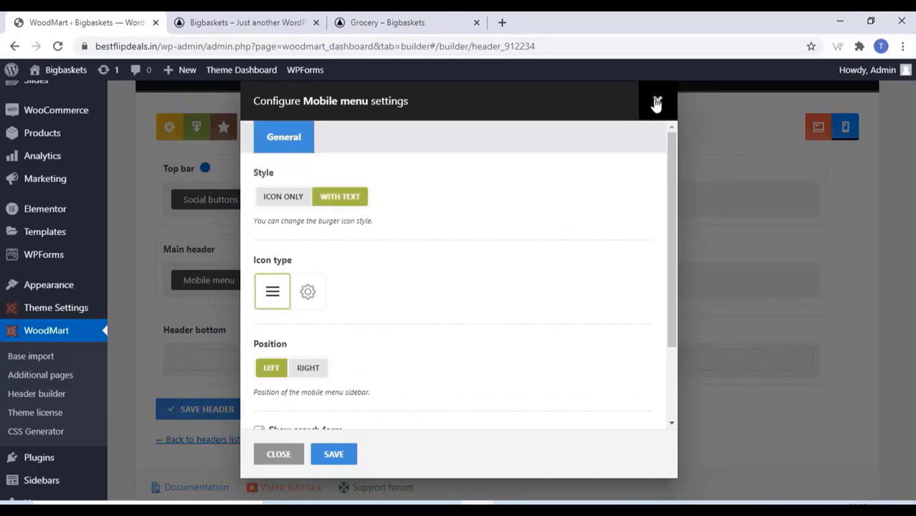
pyautogui.click(657, 102)
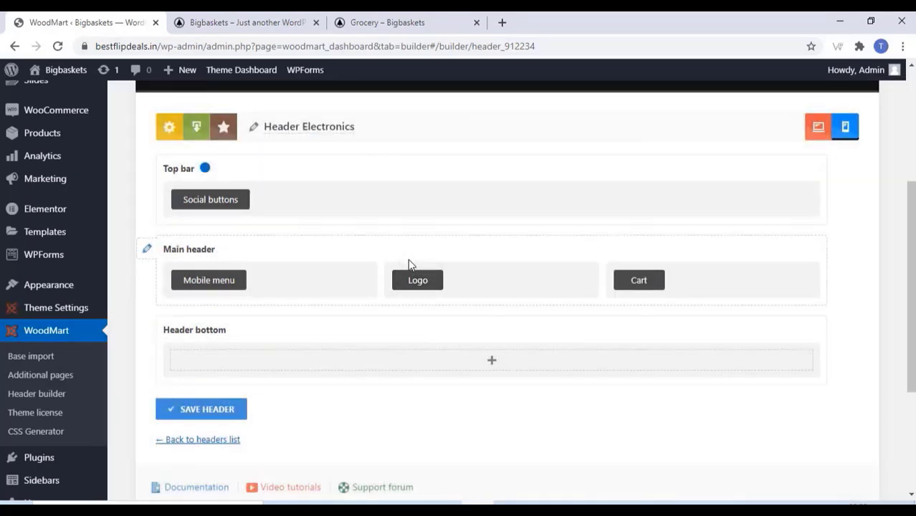
# Set the Grocery 24-7 image as both main and sticky logo, then save the header
pyautogui.click(408, 267)
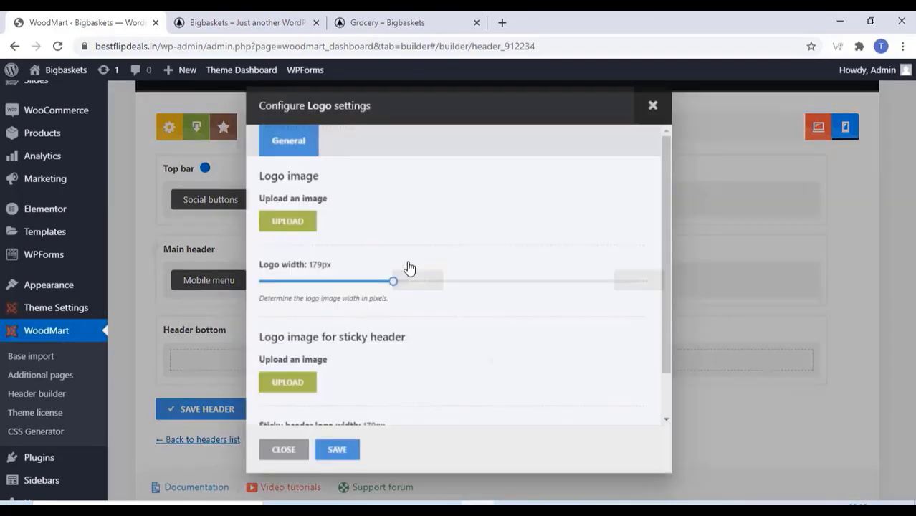
pyautogui.click(293, 229)
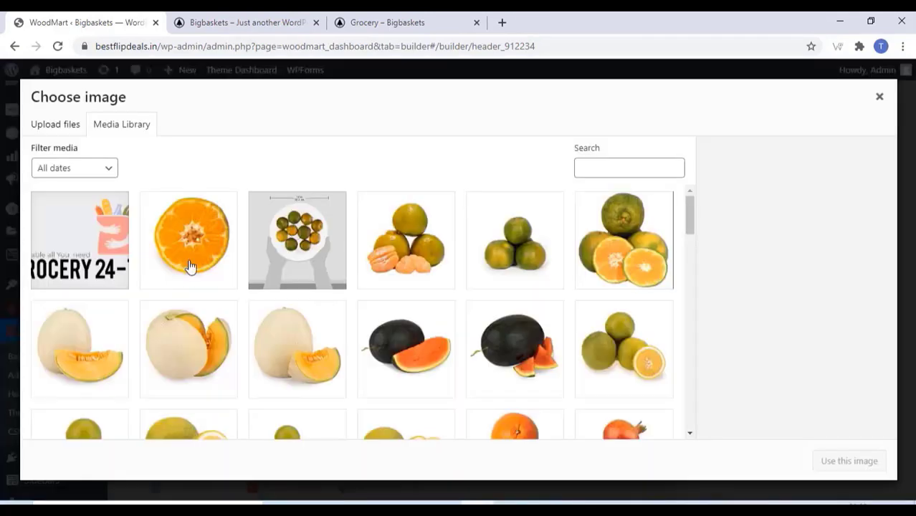
pyautogui.click(107, 258)
pyautogui.click(846, 464)
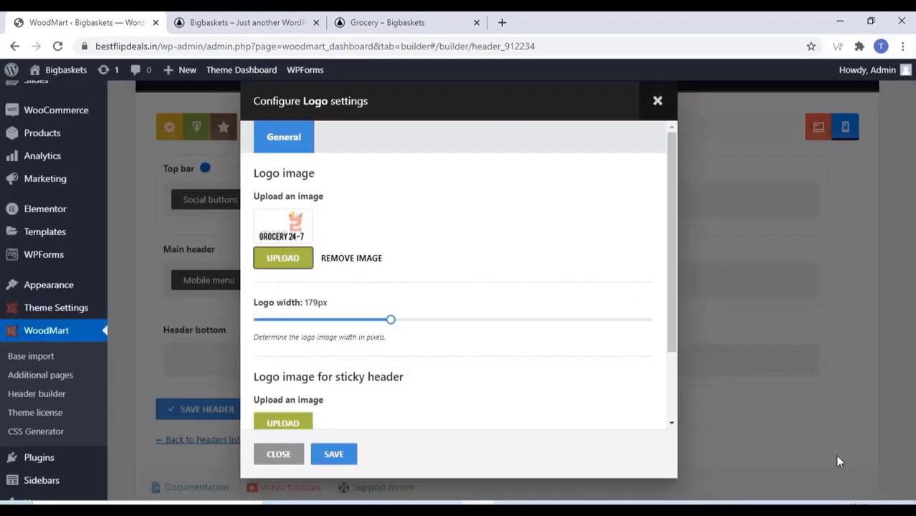
pyautogui.click(284, 424)
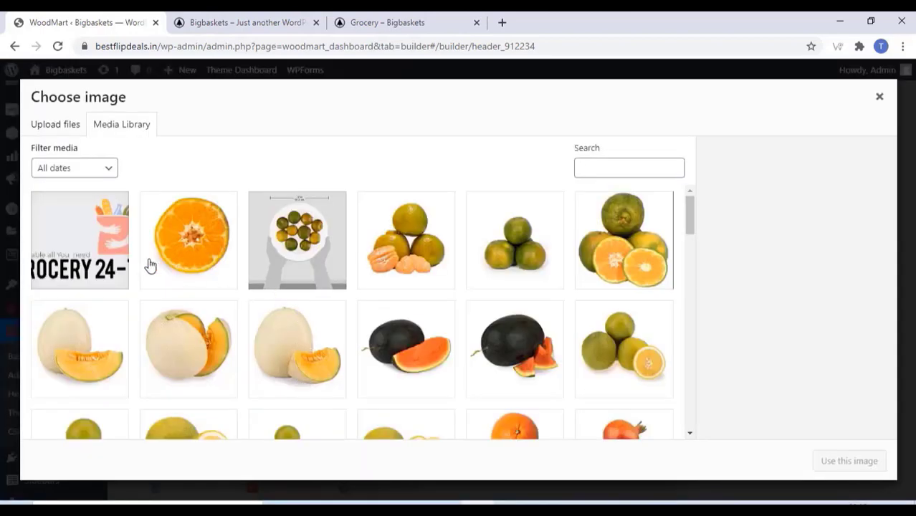
pyautogui.click(96, 265)
pyautogui.click(842, 465)
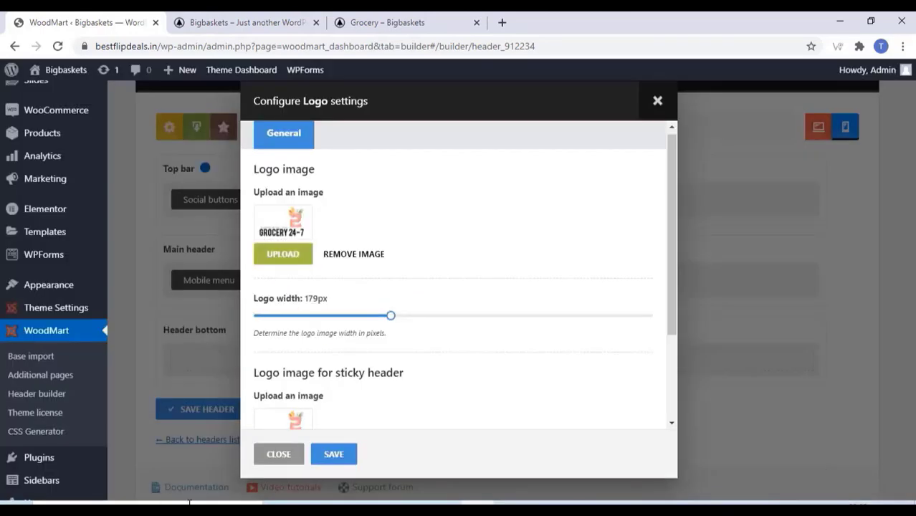
pyautogui.click(349, 457)
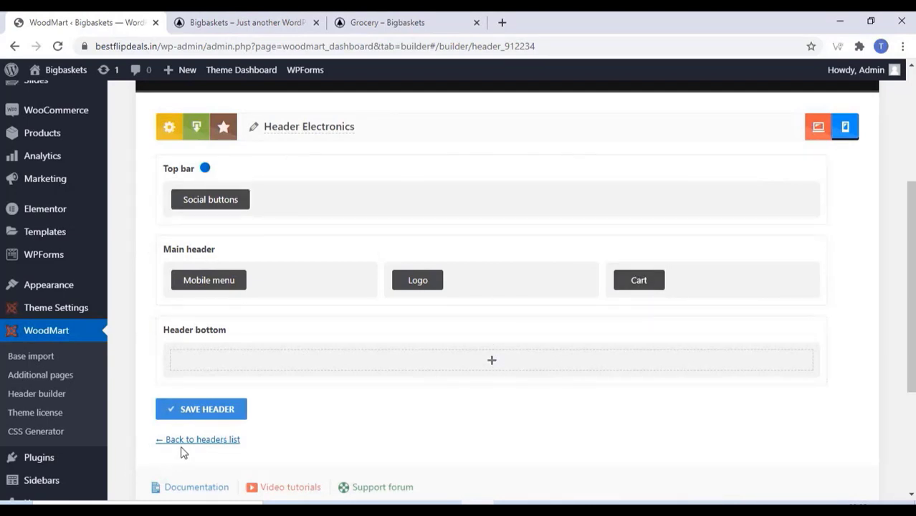
pyautogui.click(221, 407)
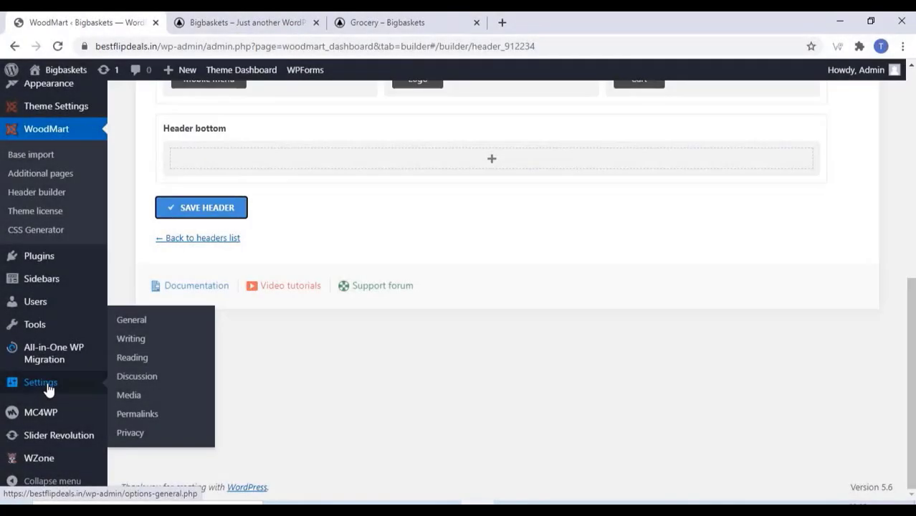
# Choose Post name permalinks and Default product permalinks, then save the changes
pyautogui.click(148, 416)
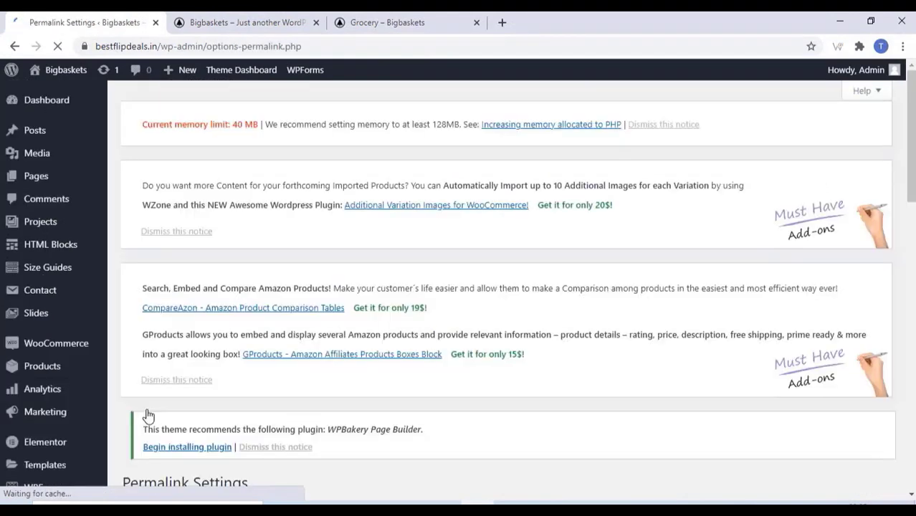
pyautogui.scroll(-5, 149, 415)
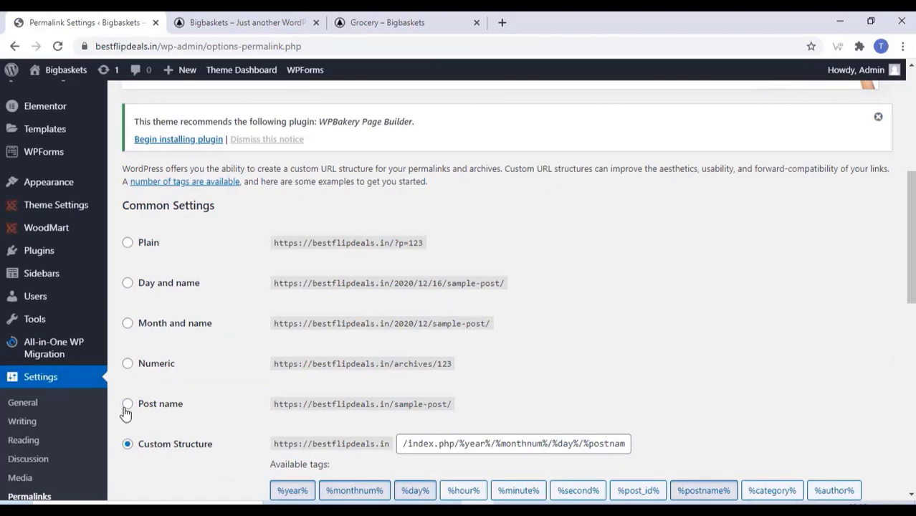
pyautogui.click(128, 405)
pyautogui.scroll(-5, 194, 418)
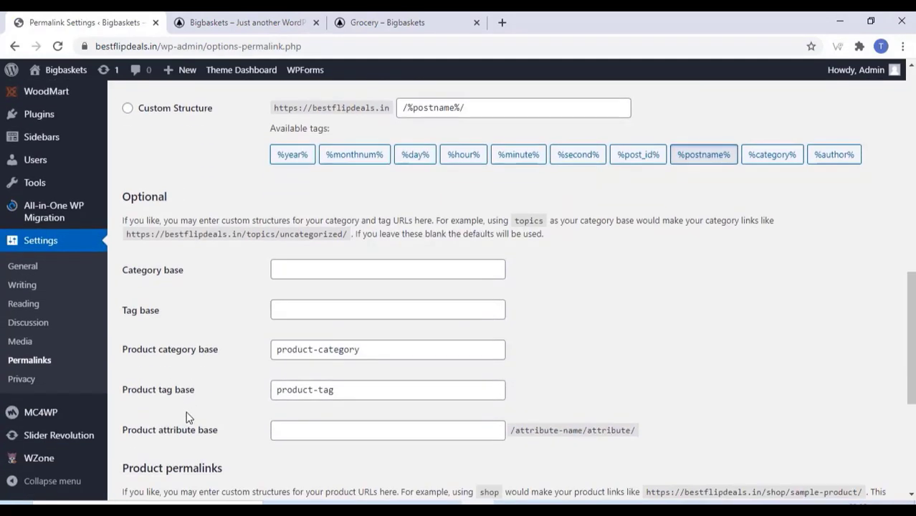
pyautogui.scroll(-4, 197, 383)
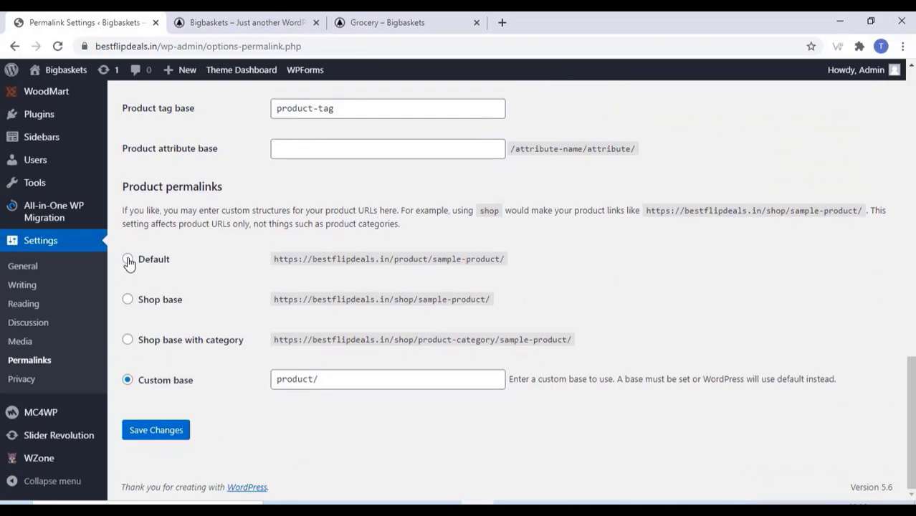
pyautogui.click(128, 260)
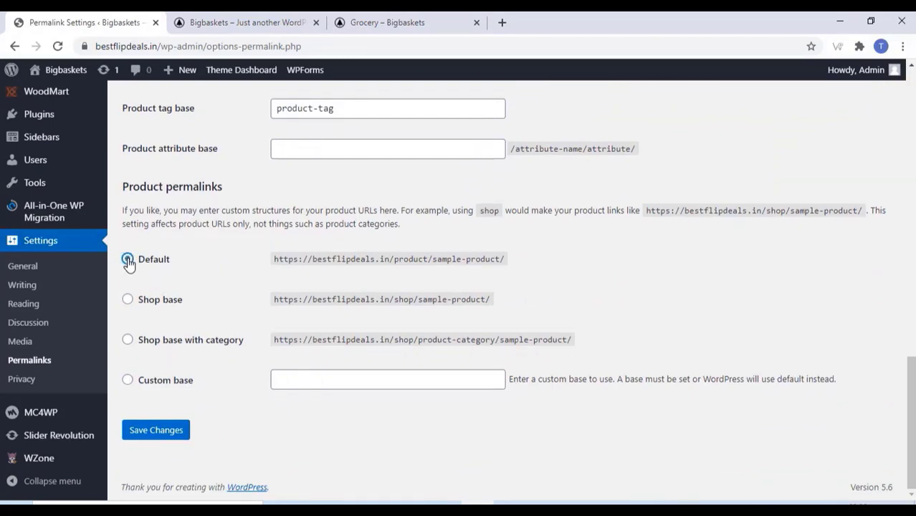
pyautogui.click(169, 434)
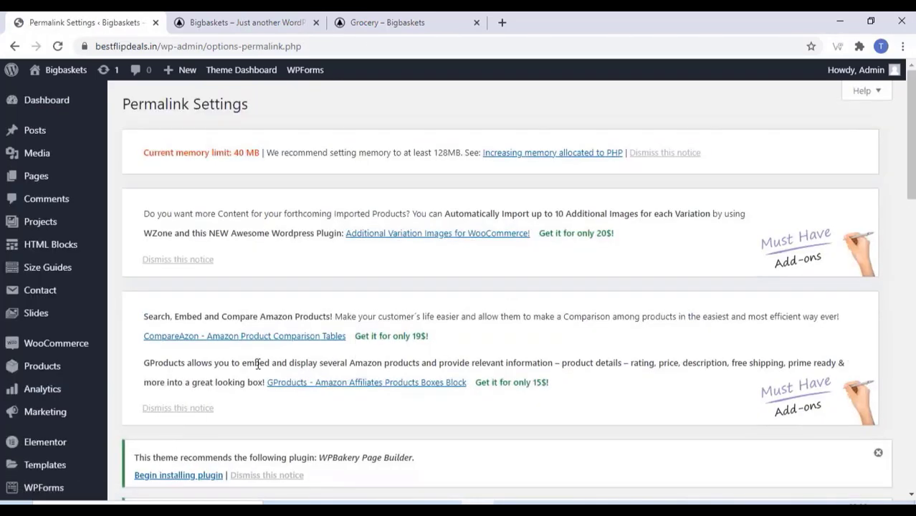
# Reload the Grocery category page at /product-category/grocery/ and head back to the Dashboard
pyautogui.click(419, 23)
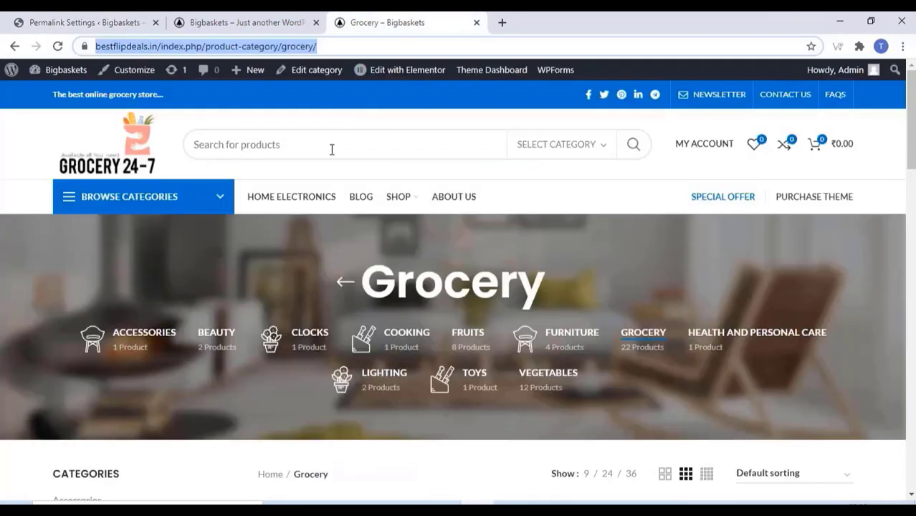
pyautogui.click(522, 203)
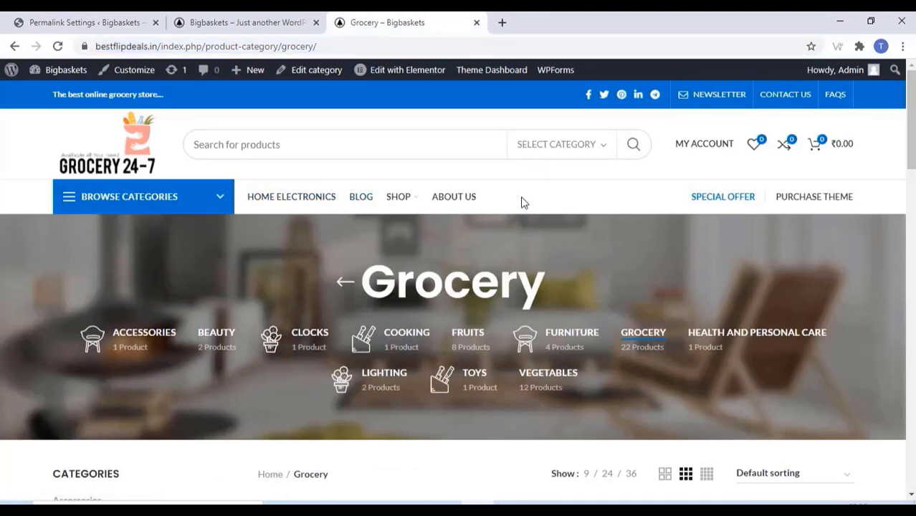
pyautogui.rightClick(522, 203)
pyautogui.click(549, 241)
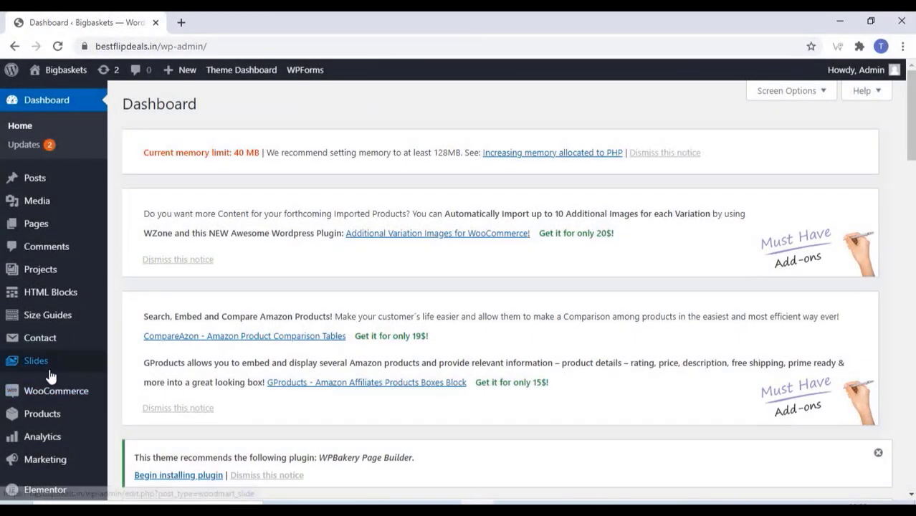
pyautogui.moveTo(58, 372)
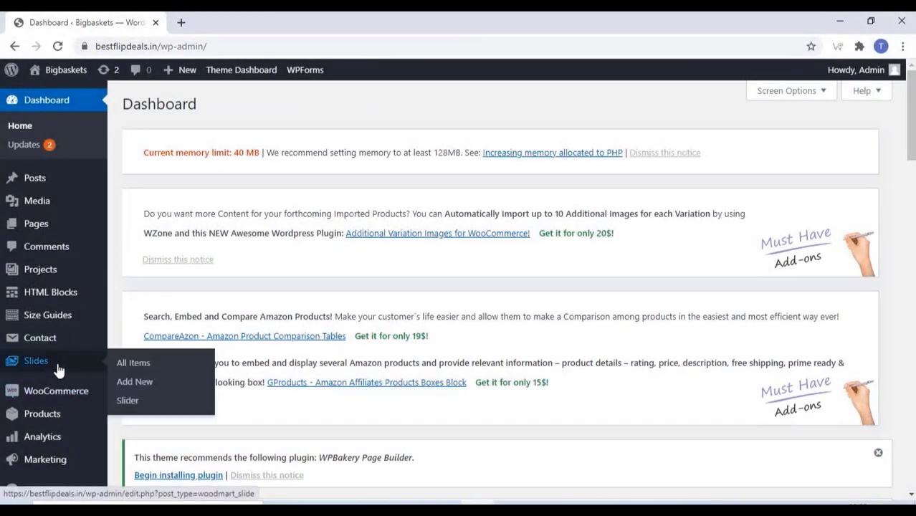
# Set the grocery vegetables banner as the featured image of Alternative-energy slide 1
pyautogui.click(136, 365)
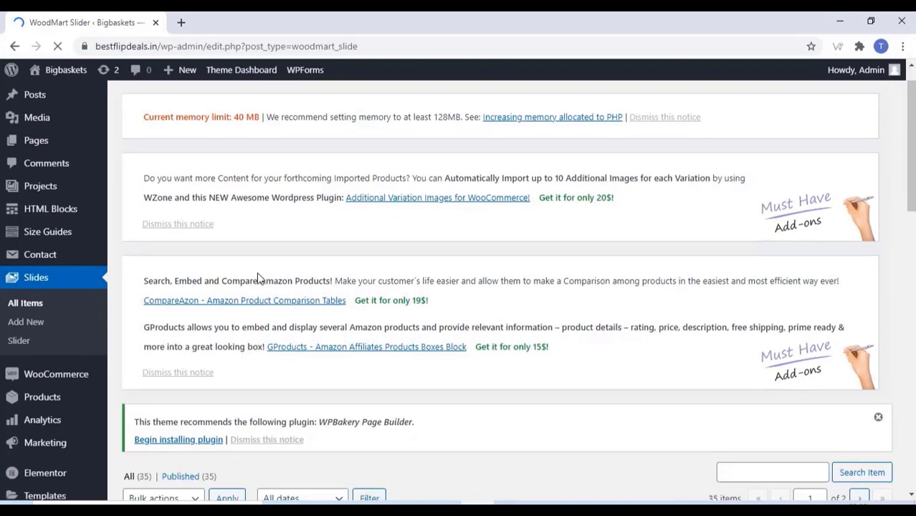
pyautogui.scroll(-4, 258, 278)
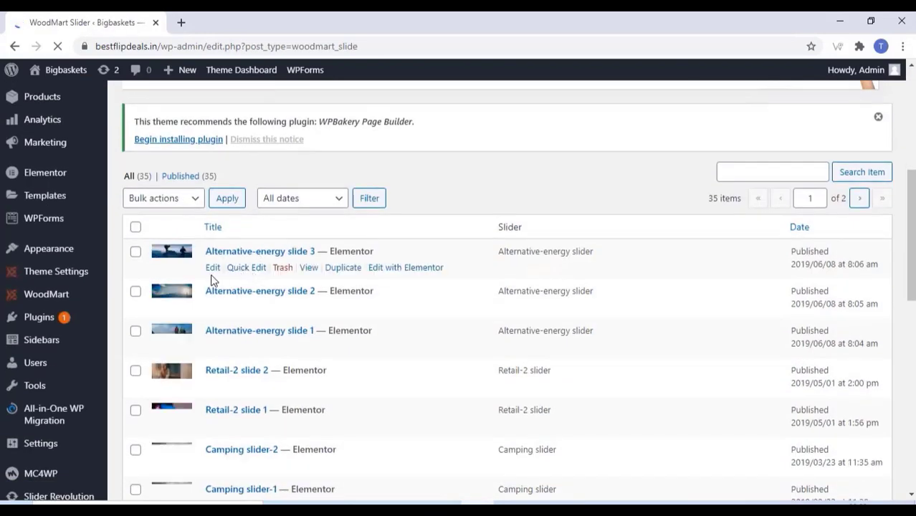
pyautogui.moveTo(239, 331)
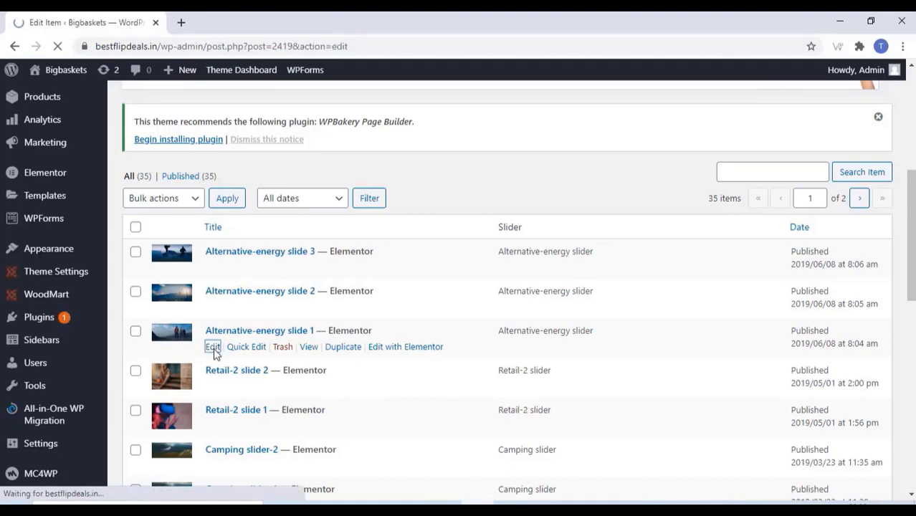
pyautogui.scroll(-8, 242, 238)
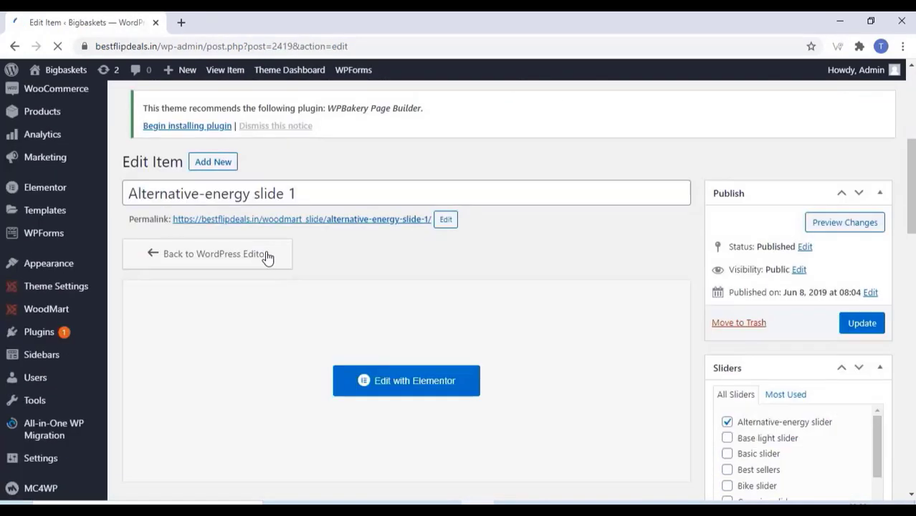
pyautogui.scroll(-10, 814, 330)
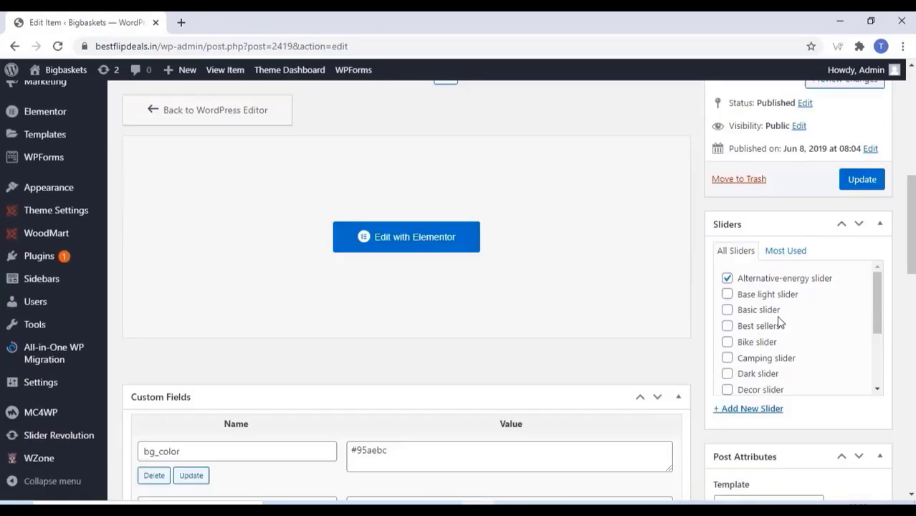
pyautogui.scroll(-3, 795, 319)
pyautogui.click(796, 294)
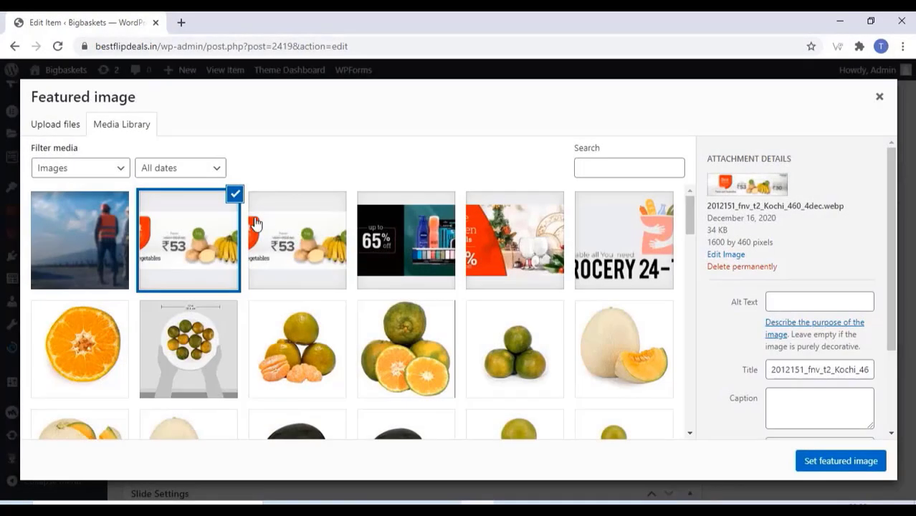
pyautogui.click(836, 464)
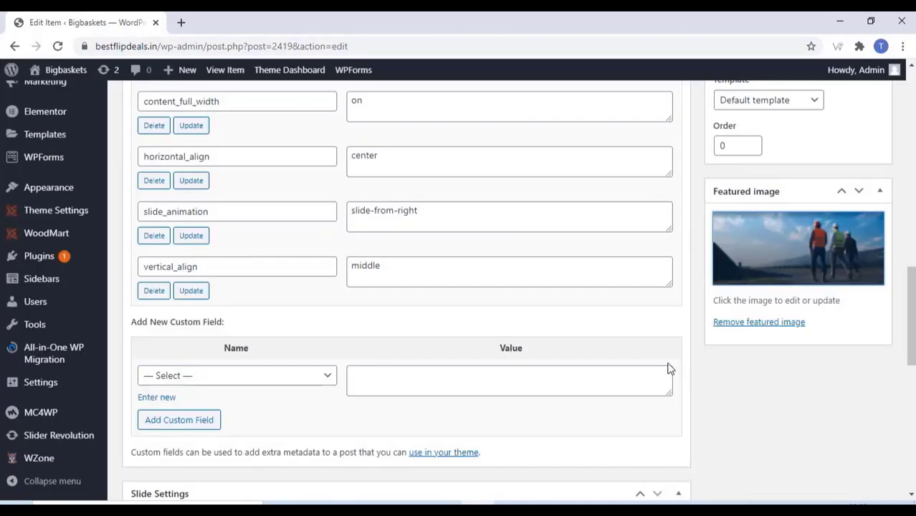
# Update Alternative-energy slide 1 and open it in Elementor
pyautogui.scroll(8, 764, 378)
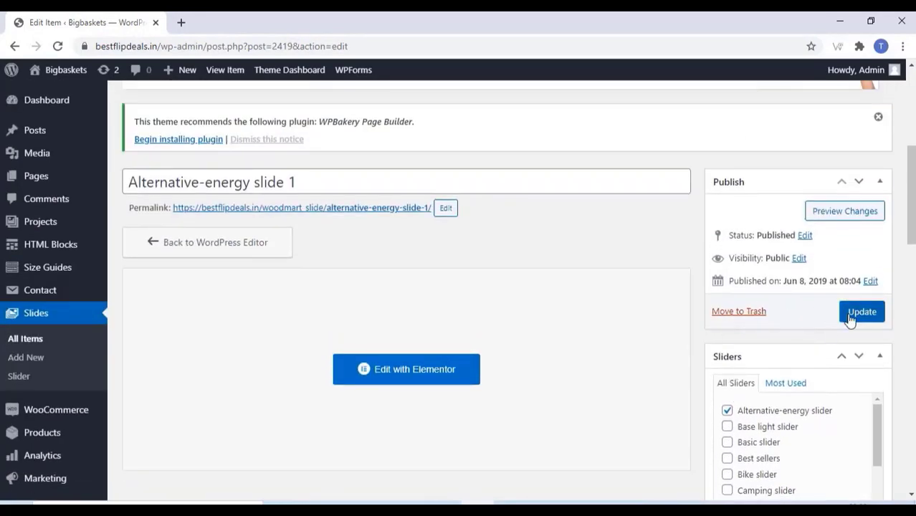
pyautogui.click(850, 319)
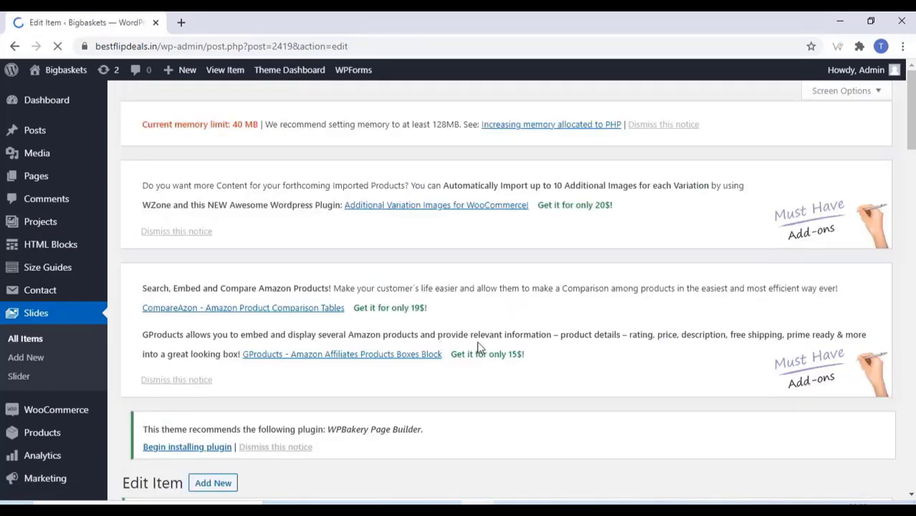
pyautogui.scroll(-10, 479, 347)
pyautogui.click(393, 279)
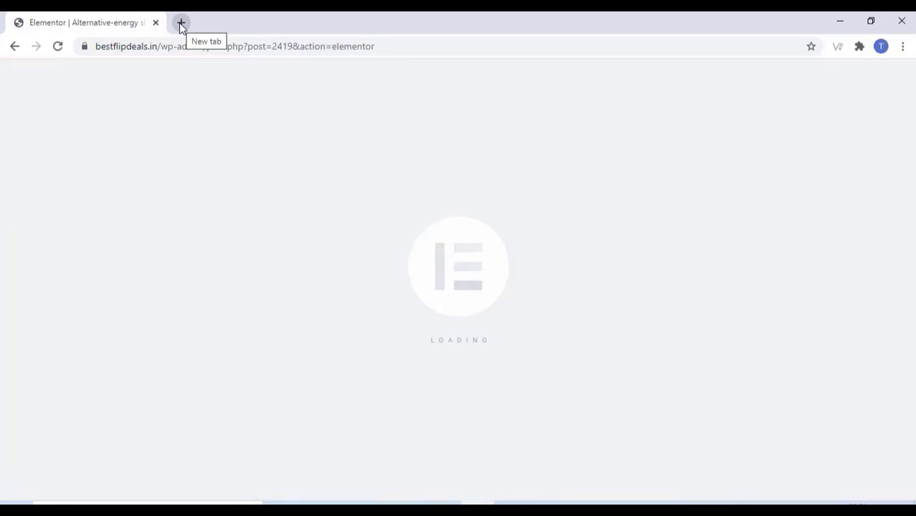
# Clear the Section title widget's title and 'Switch to cleaner energy' subtitle, save, and go back
pyautogui.scroll(-2, 473, 238)
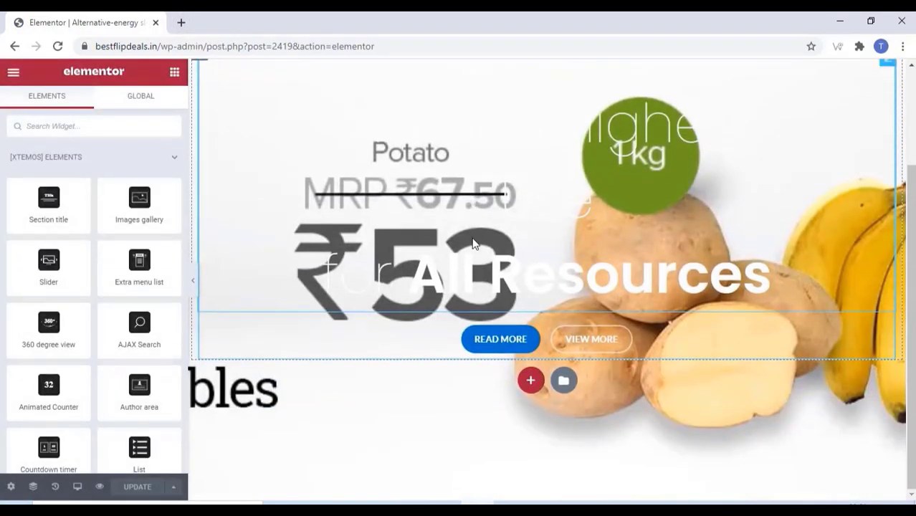
pyautogui.click(455, 208)
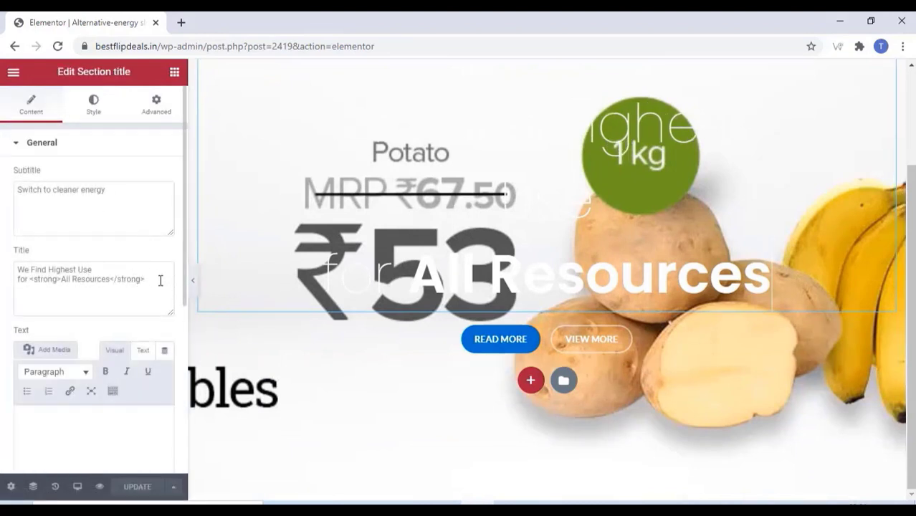
pyautogui.moveTo(161, 280); pyautogui.dragTo(0, 267)
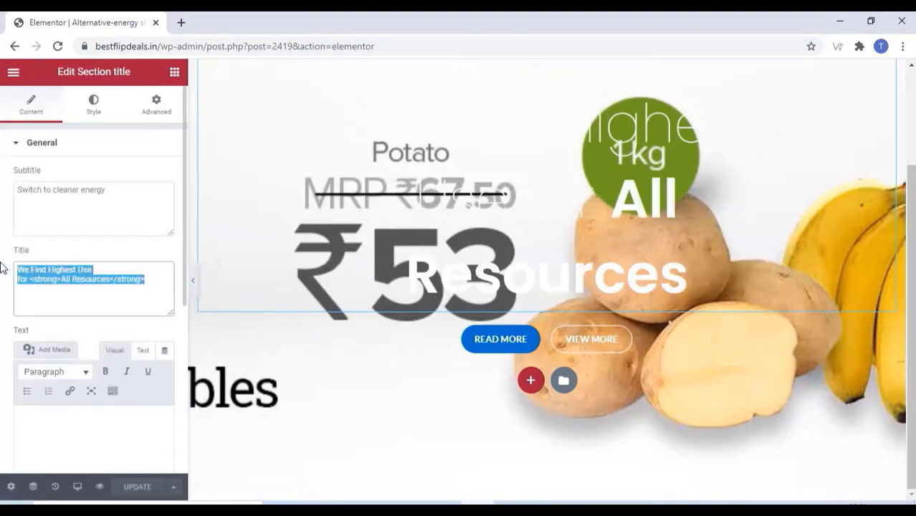
pyautogui.press('BackSpace')
pyautogui.moveTo(114, 189); pyautogui.dragTo(2, 207)
pyautogui.press('BackSpace')
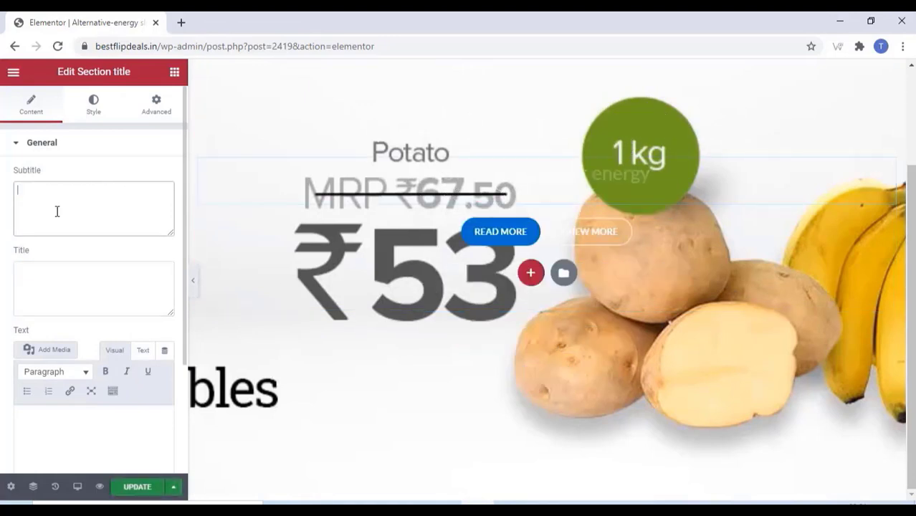
pyautogui.click(139, 487)
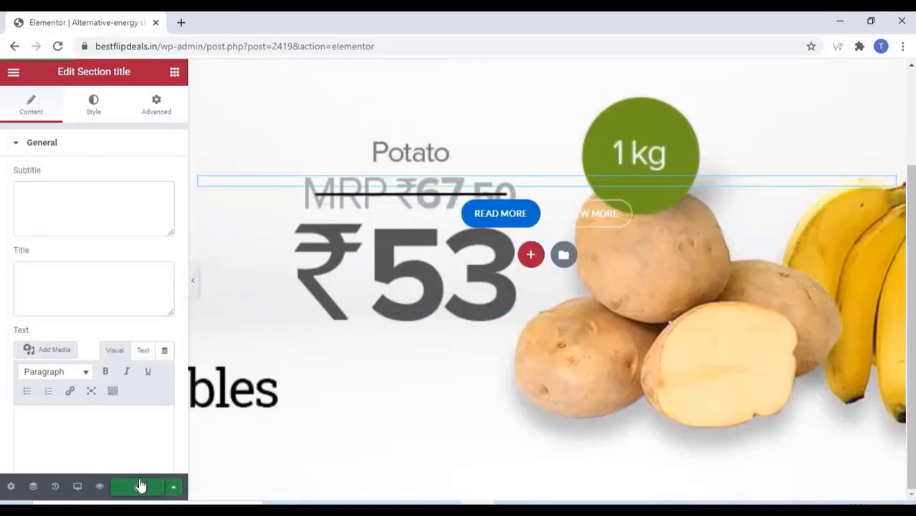
pyautogui.scroll(-2, 69, 294)
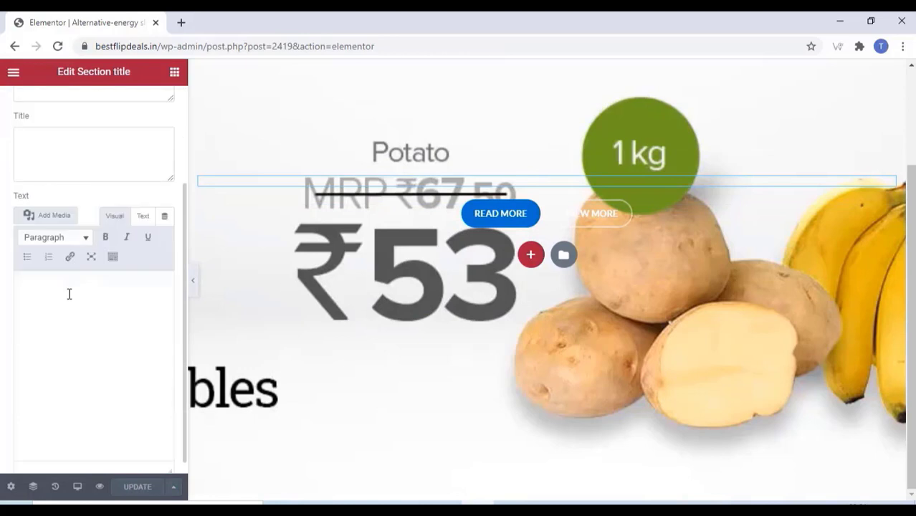
pyautogui.click(15, 47)
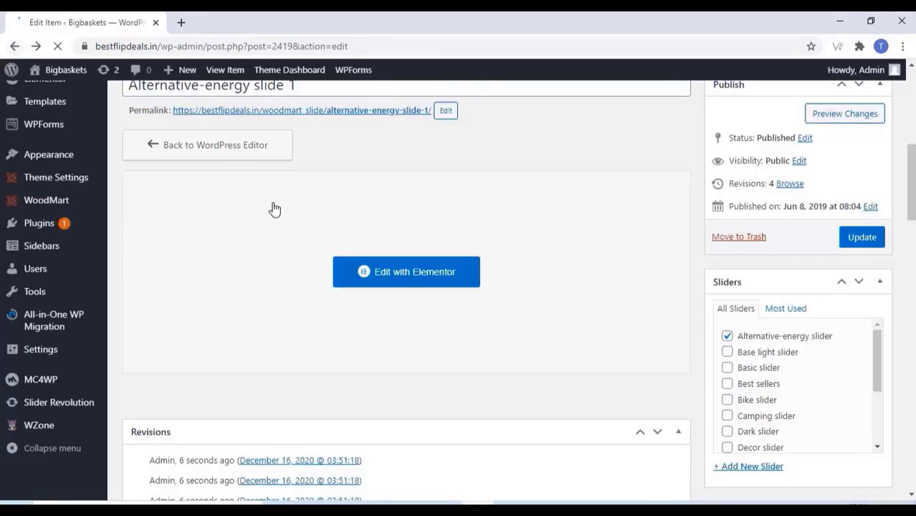
# Make the 65% off cosmetics picture the featured image of Alternative-energy slide 2
pyautogui.scroll(-5, 206, 309)
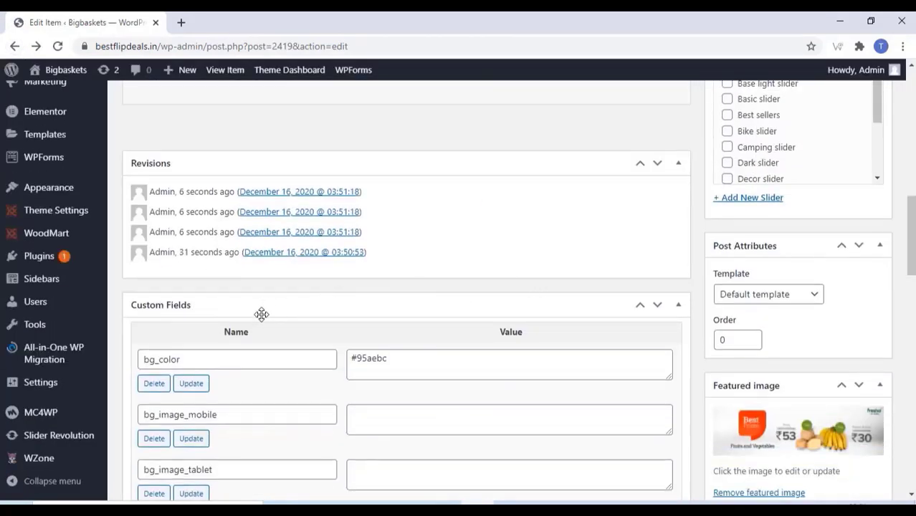
pyautogui.scroll(4, 262, 313)
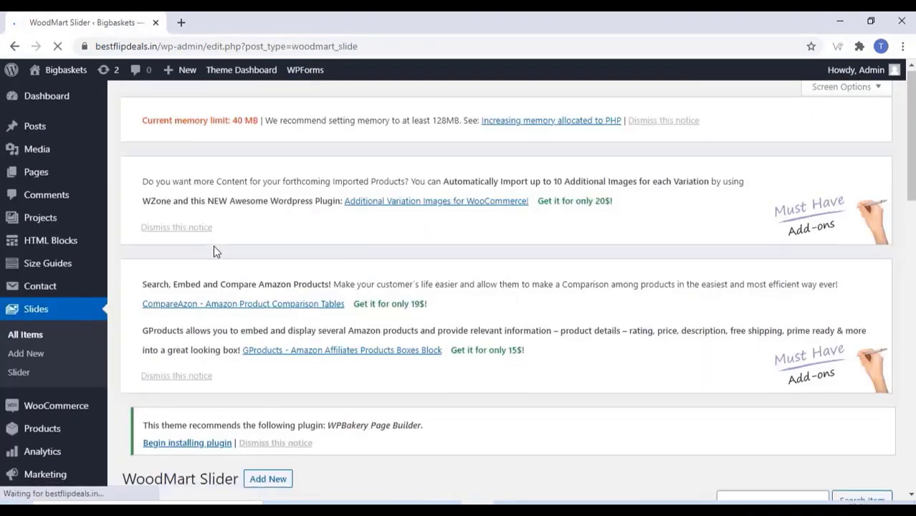
pyautogui.scroll(-5, 219, 242)
pyautogui.scroll(-1, 222, 240)
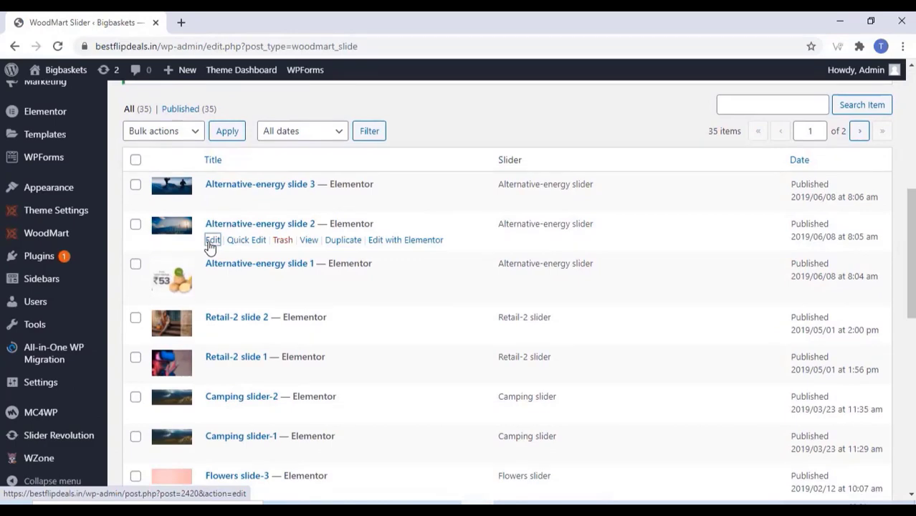
pyautogui.click(212, 240)
pyautogui.scroll(-5, 375, 183)
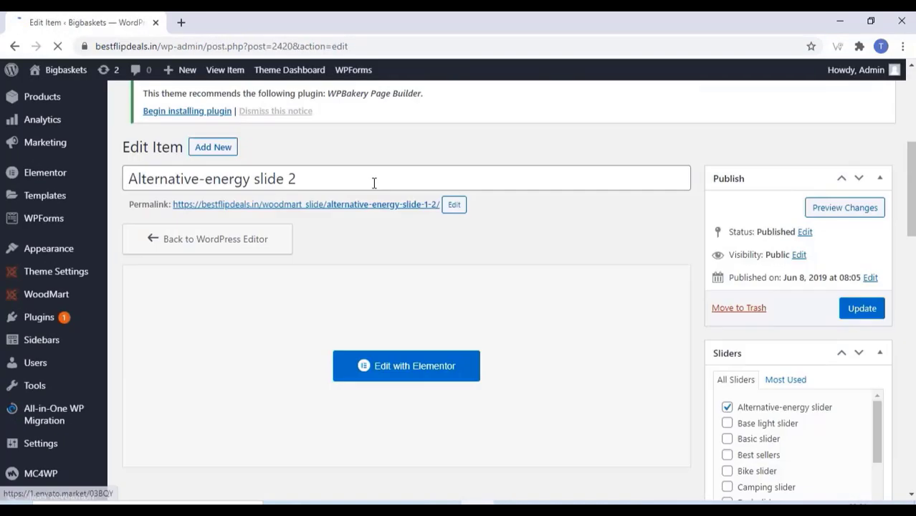
pyautogui.scroll(-10, 375, 183)
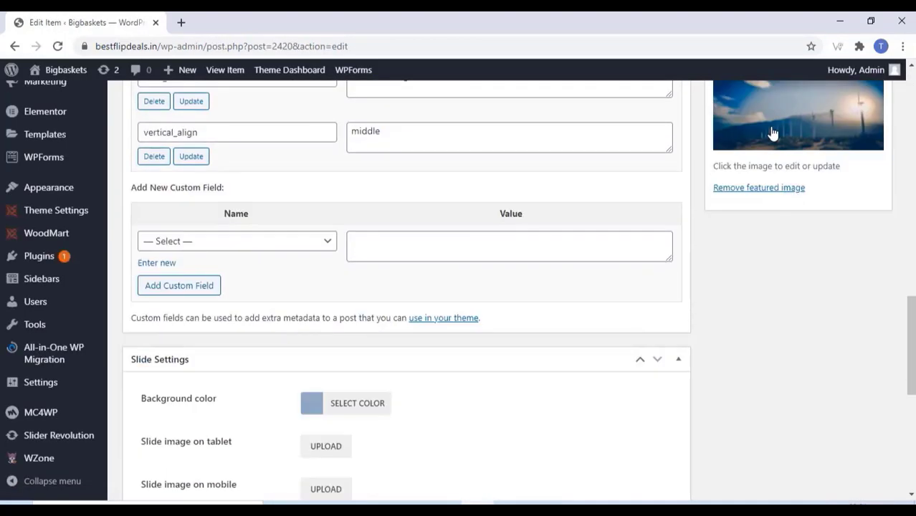
pyautogui.click(772, 134)
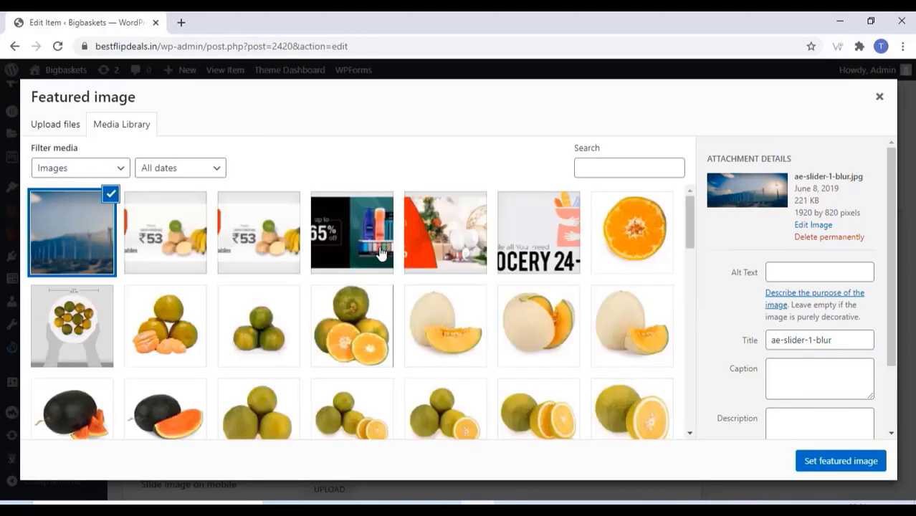
pyautogui.click(380, 252)
pyautogui.click(848, 463)
# Update Alternative-energy slide 2 and open it in Elementor
pyautogui.scroll(10, 760, 451)
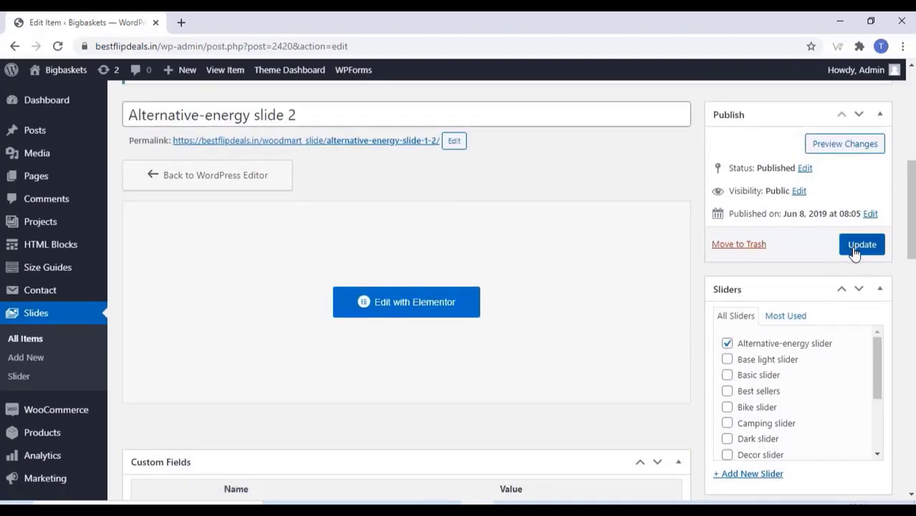
pyautogui.click(862, 245)
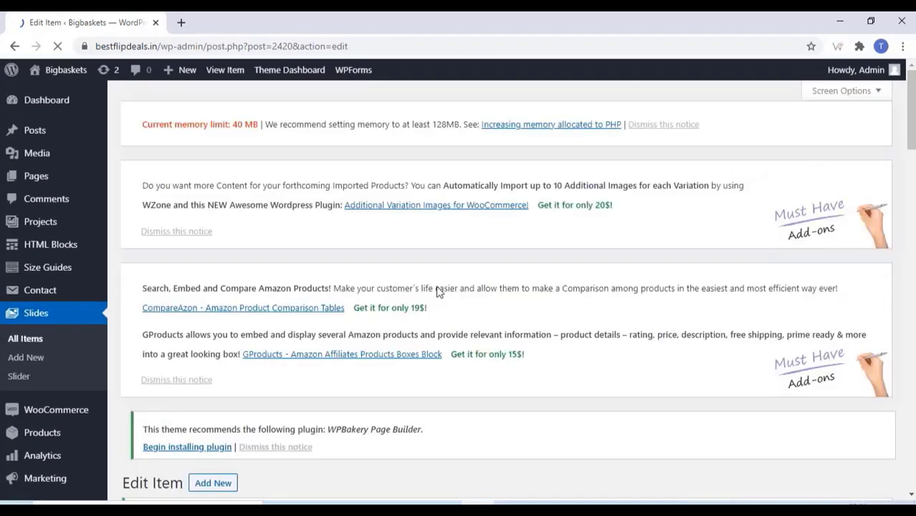
pyautogui.scroll(-5, 395, 315)
pyautogui.click(396, 409)
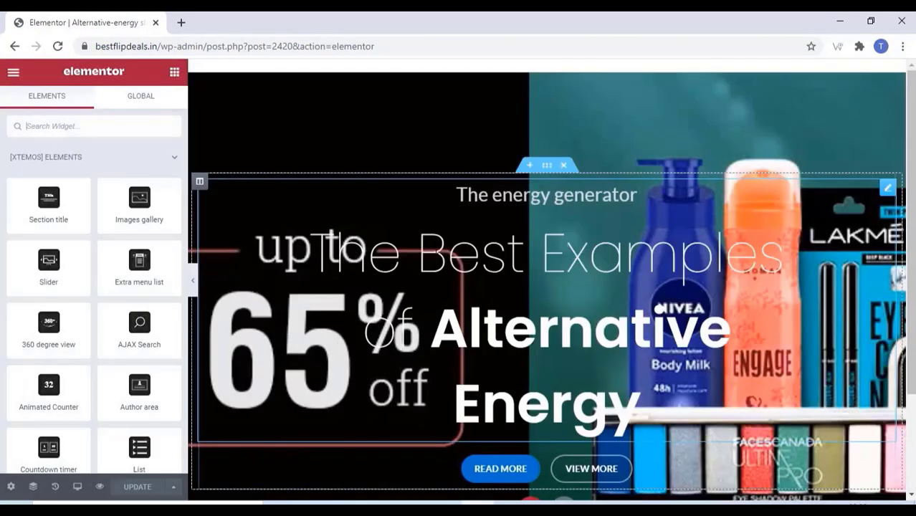
# Clear slide 2's heading and 'The energy generator' subtitle, delete the Read More section, and go back
pyautogui.click(445, 252)
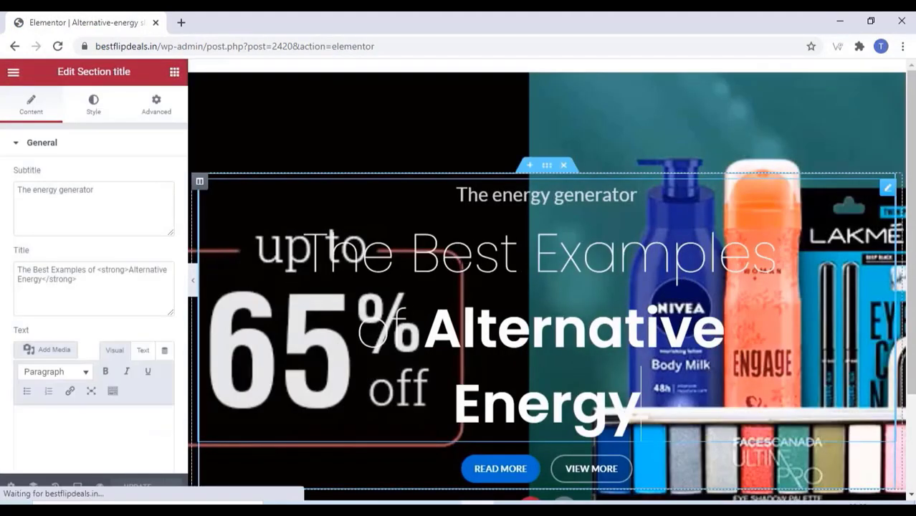
pyautogui.moveTo(91, 283); pyautogui.dragTo(14, 271)
pyautogui.press('BackSpace')
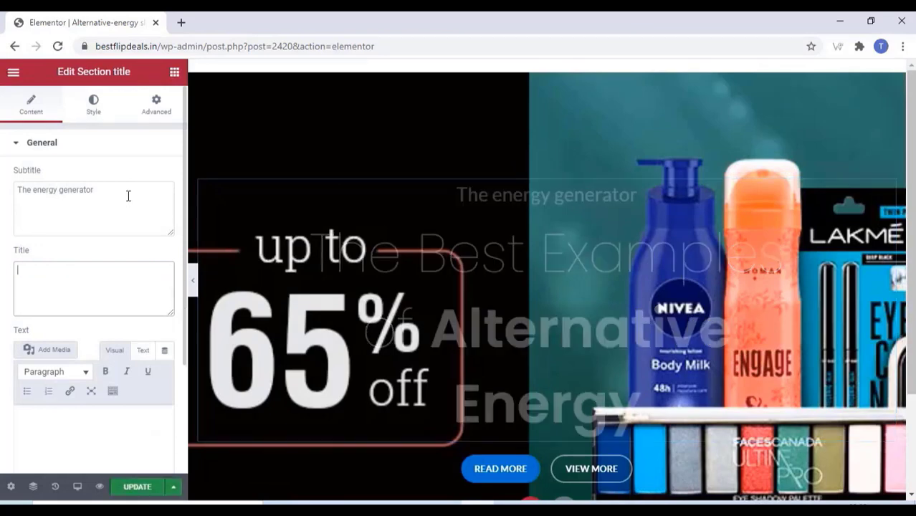
pyautogui.moveTo(127, 194); pyautogui.dragTo(10, 210)
pyautogui.press('BackSpace')
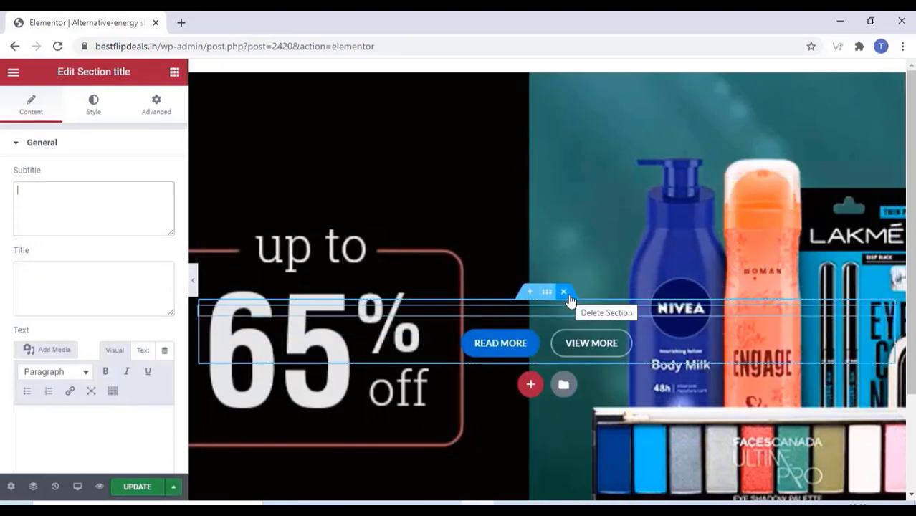
pyautogui.click(566, 294)
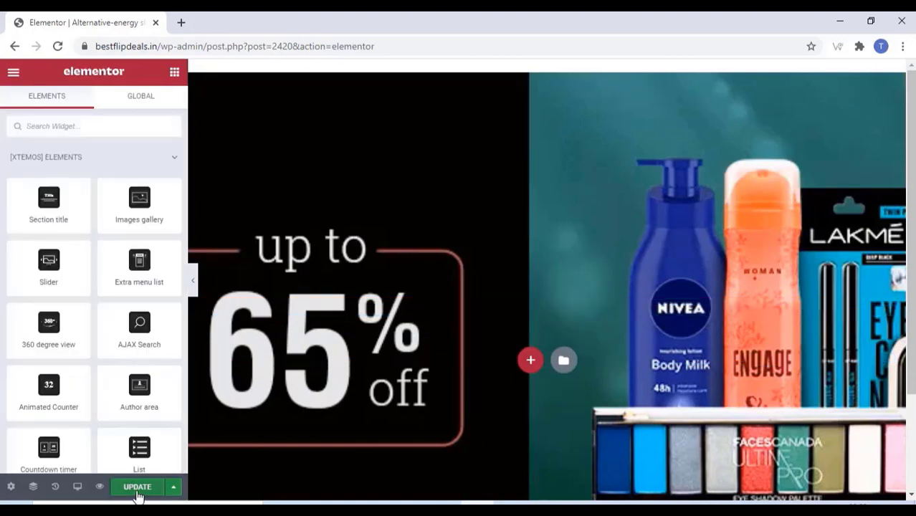
pyautogui.click(15, 47)
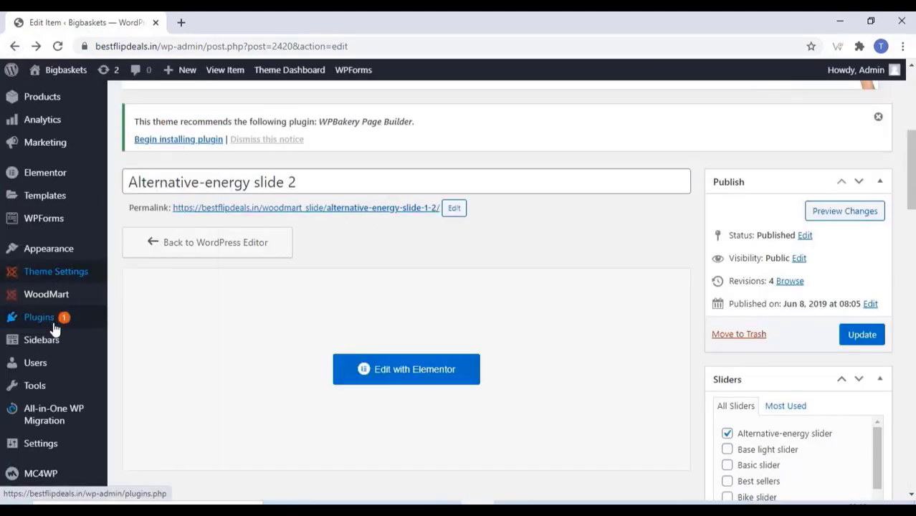
# Set the Christmas tableware picture as slide 3's featured image and update the slide
pyautogui.moveTo(81, 205)
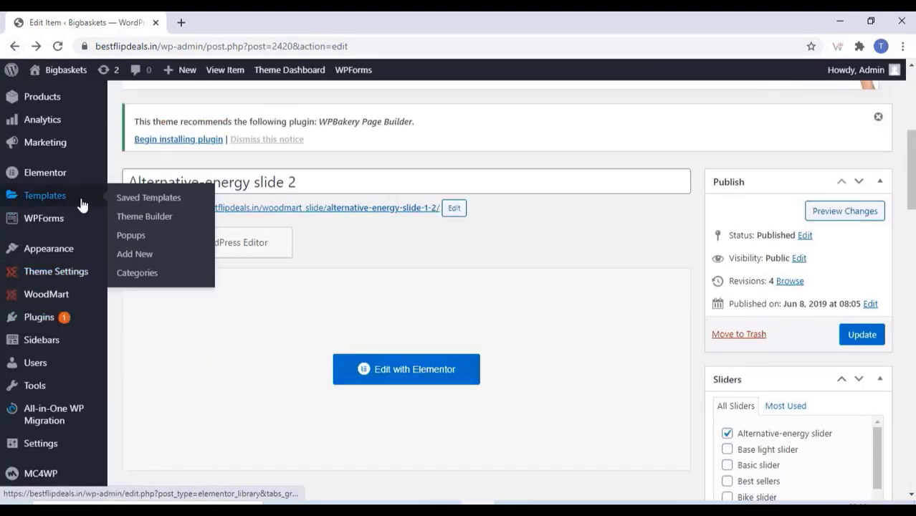
pyautogui.scroll(3, 81, 205)
pyautogui.click(25, 337)
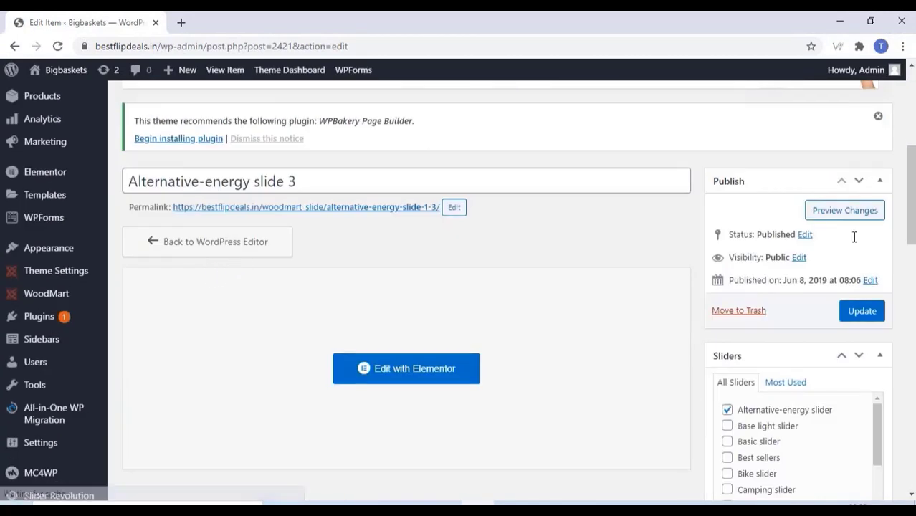
pyautogui.scroll(-10, 854, 238)
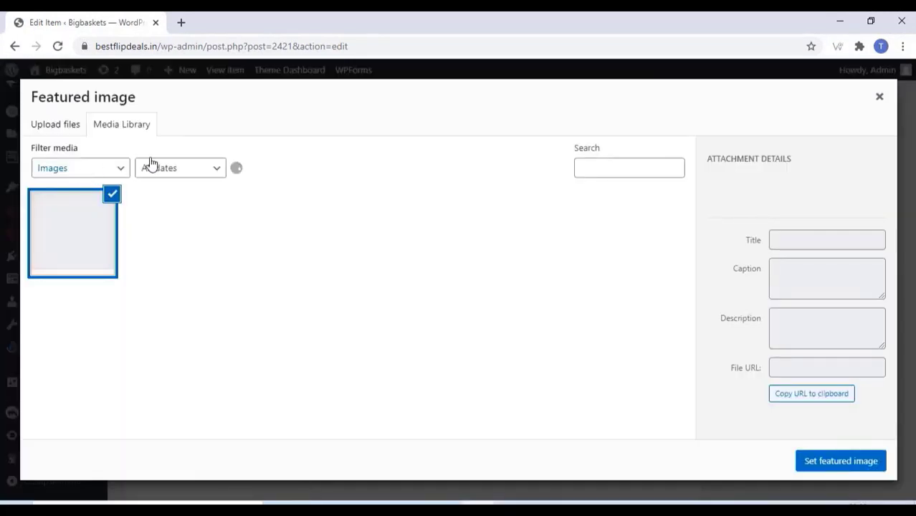
pyautogui.click(425, 247)
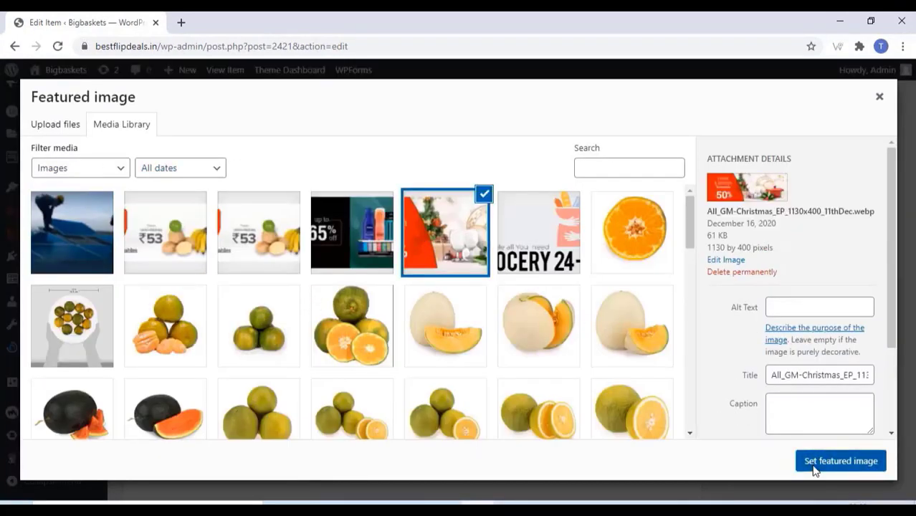
pyautogui.click(818, 461)
pyautogui.scroll(10, 769, 358)
pyautogui.click(868, 311)
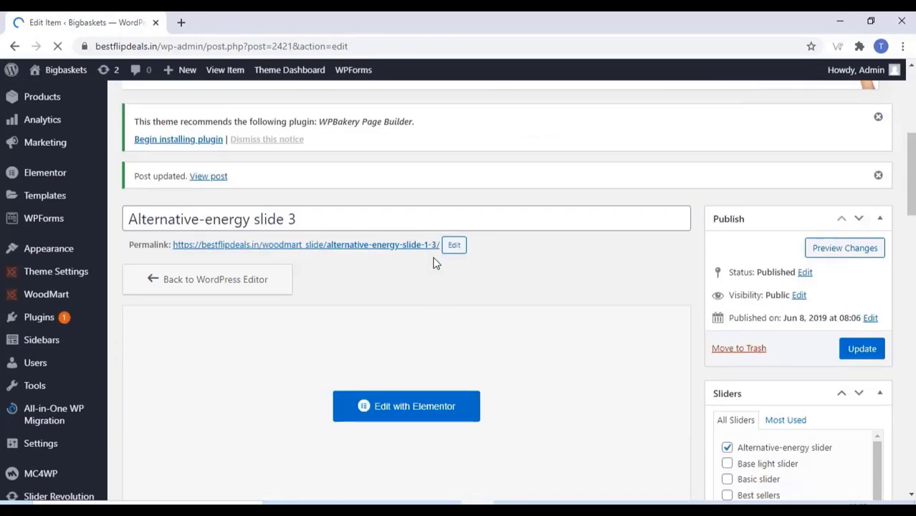
# In Elementor, clear slide 3's heading and 'The power generator' subtitle, and delete its Read More section
pyautogui.click(387, 408)
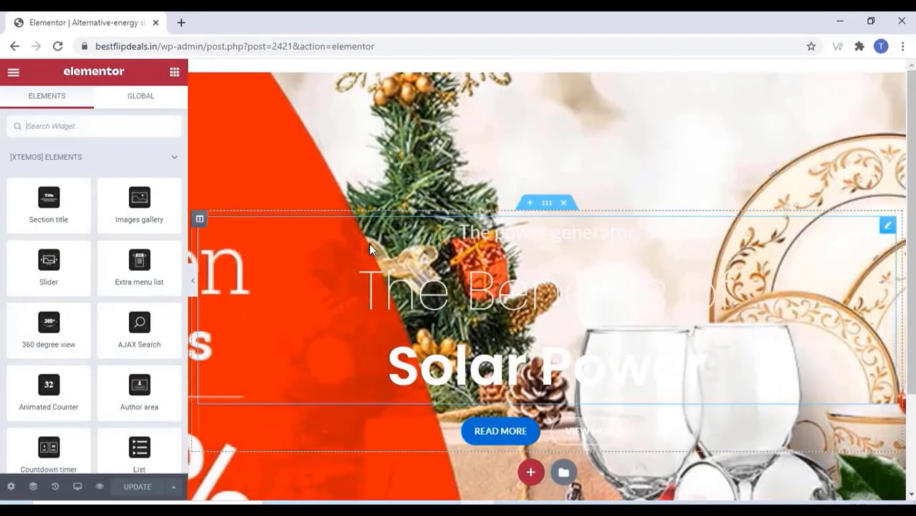
pyautogui.scroll(-2, 370, 249)
pyautogui.click(370, 249)
pyautogui.moveTo(135, 279); pyautogui.dragTo(26, 267)
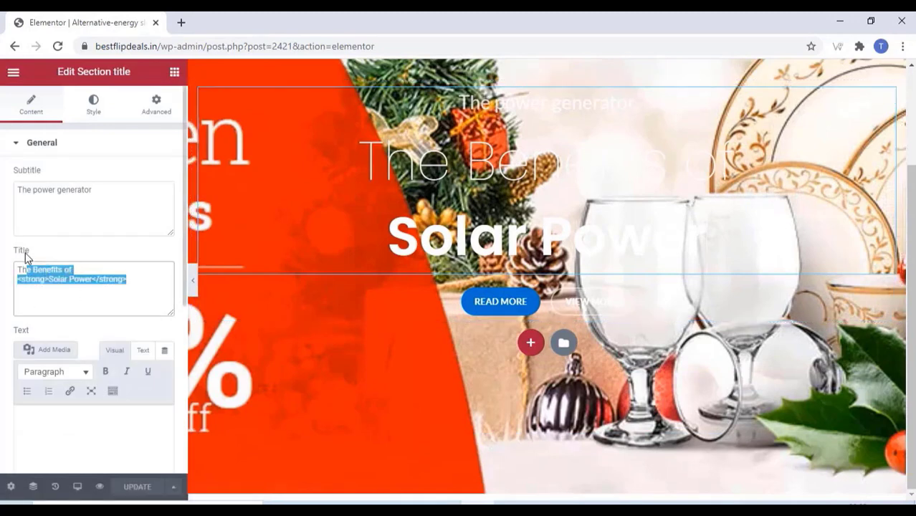
pyautogui.press('BackSpace')
pyautogui.tripleClick(108, 190)
pyautogui.press('BackSpace')
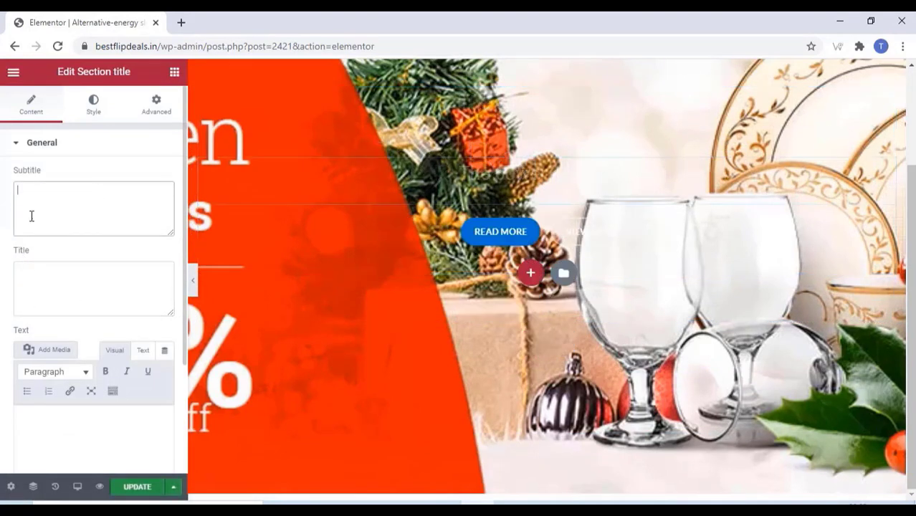
pyautogui.click(143, 487)
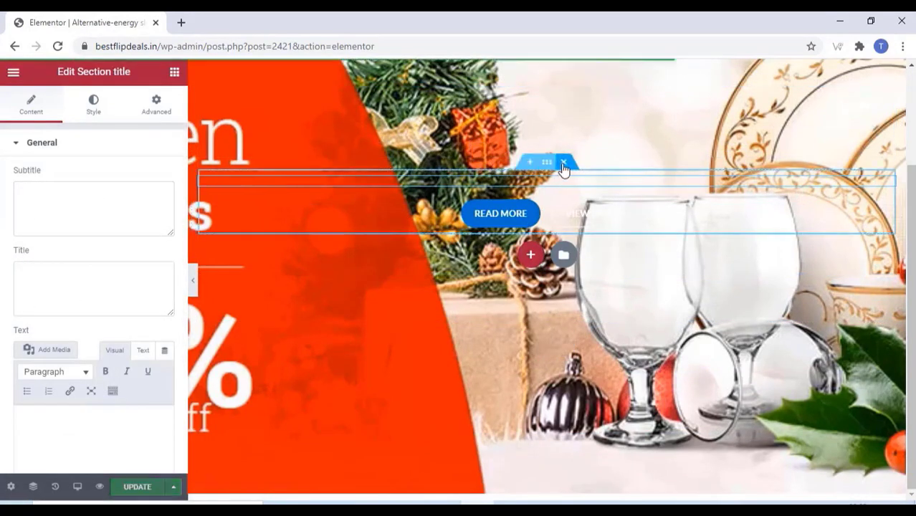
pyautogui.click(565, 162)
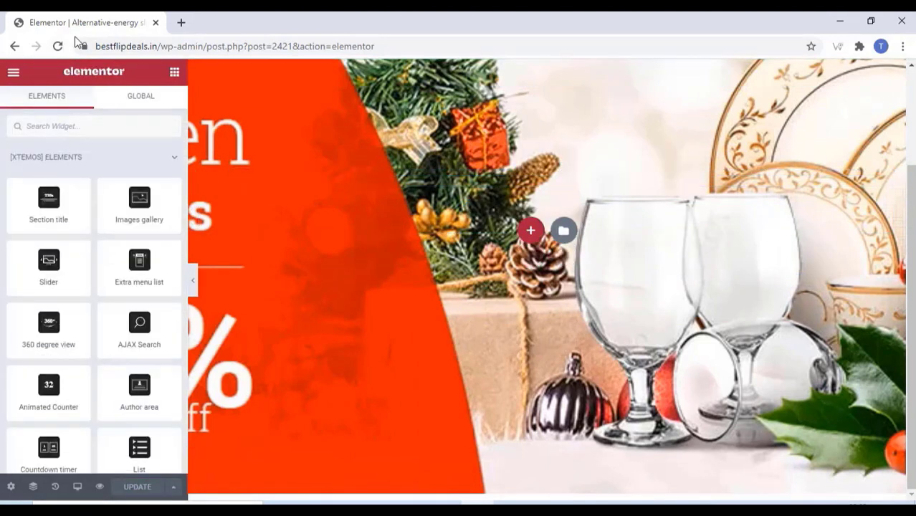
pyautogui.click(13, 74)
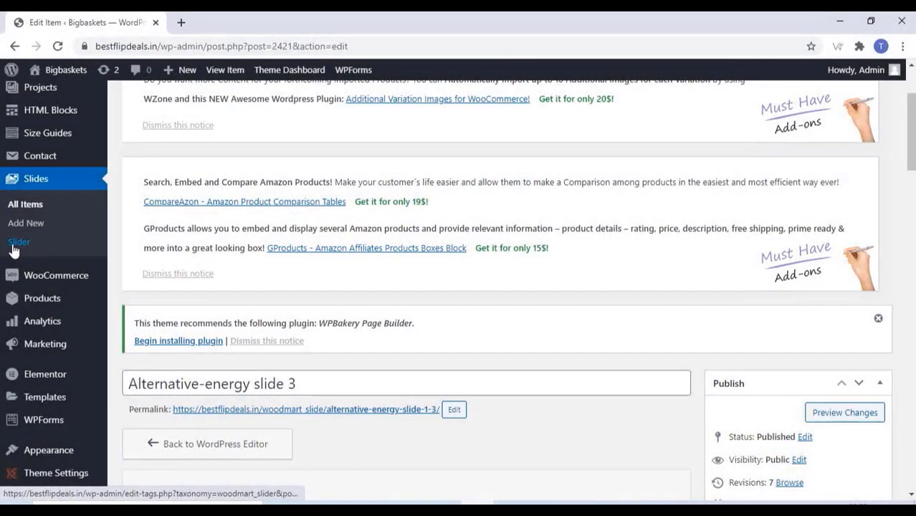
# Open the Alternative-energy slider's settings from the Slider list
pyautogui.click(18, 244)
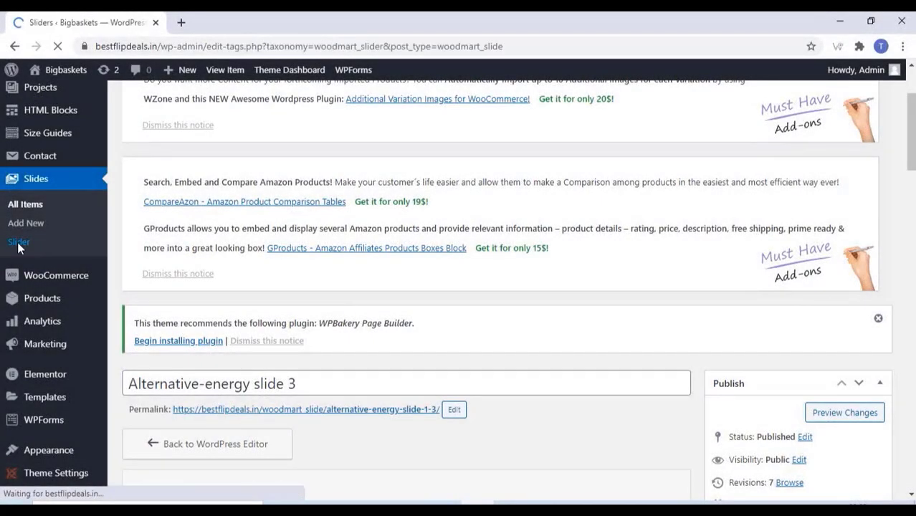
pyautogui.scroll(-3, 333, 257)
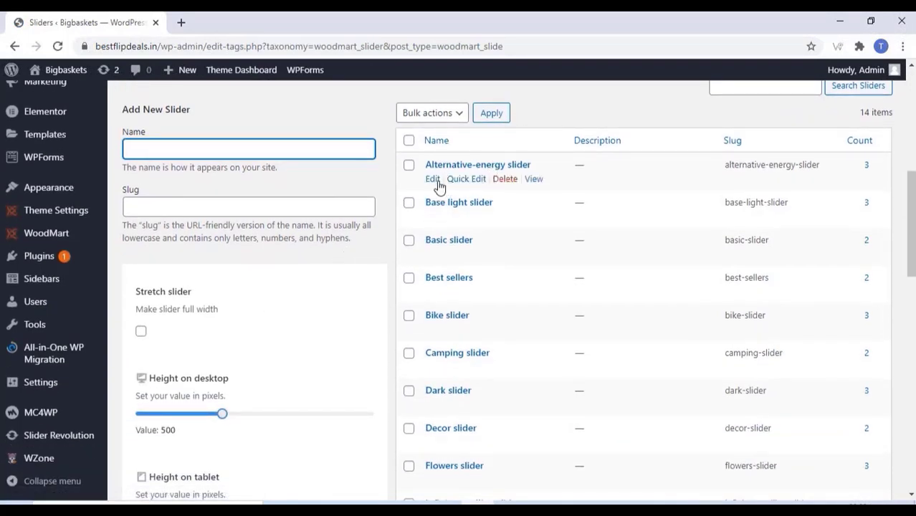
pyautogui.click(435, 180)
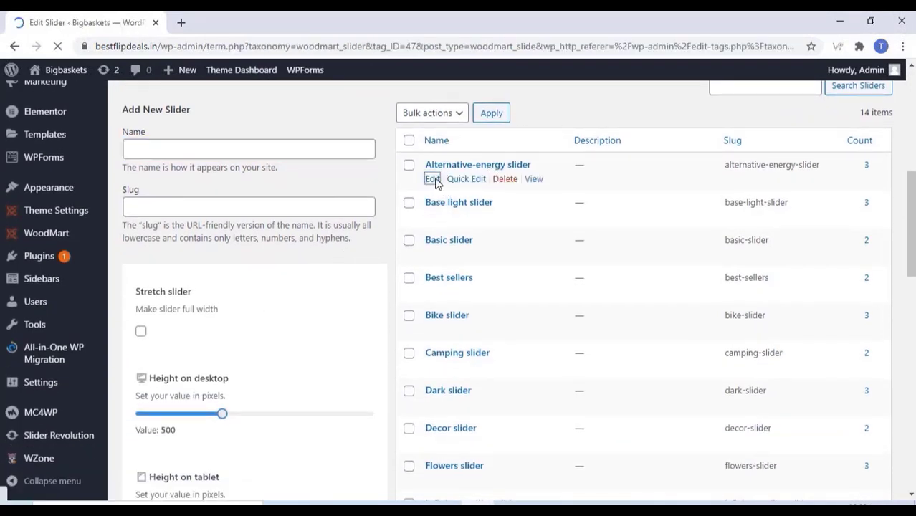
pyautogui.scroll(-3, 330, 300)
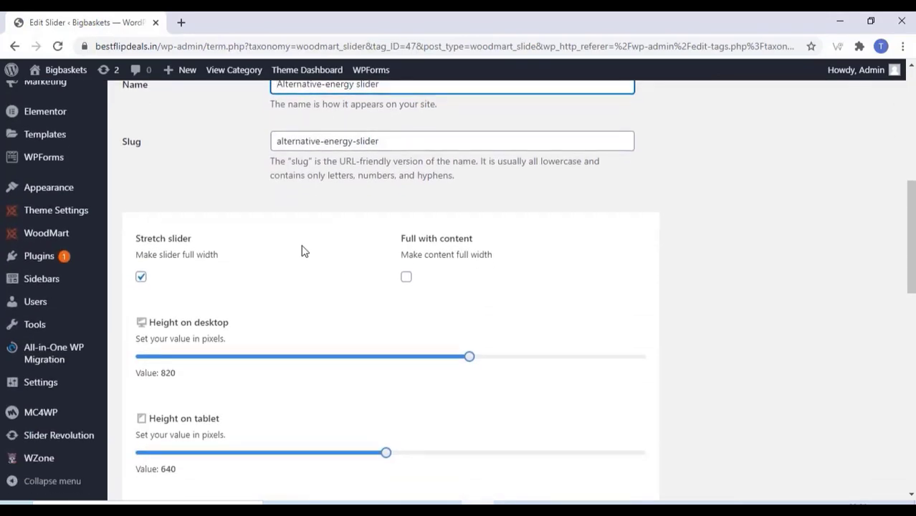
pyautogui.scroll(-1, 301, 251)
# View the live storefront in a new tab, then return to the slider settings
pyautogui.moveTo(62, 70)
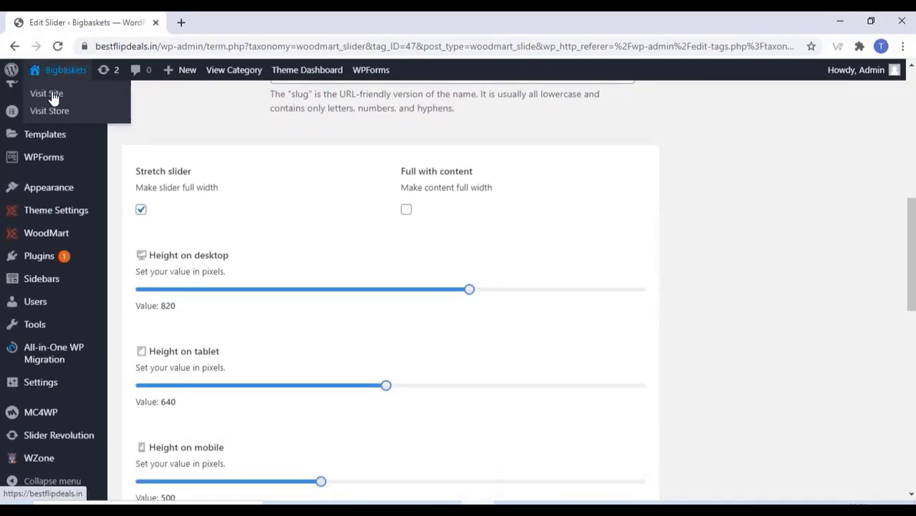
pyautogui.rightClick(53, 97)
pyautogui.click(90, 104)
pyautogui.click(228, 17)
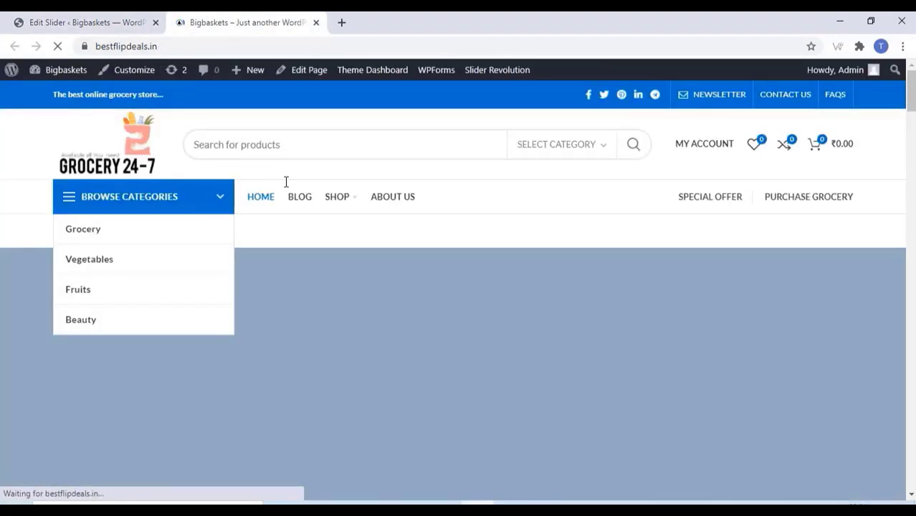
pyautogui.scroll(-3, 324, 195)
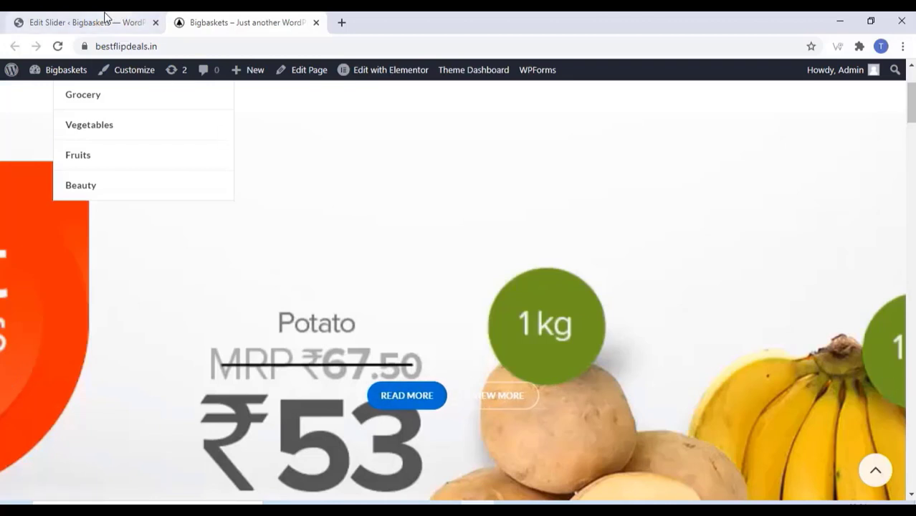
pyautogui.click(107, 22)
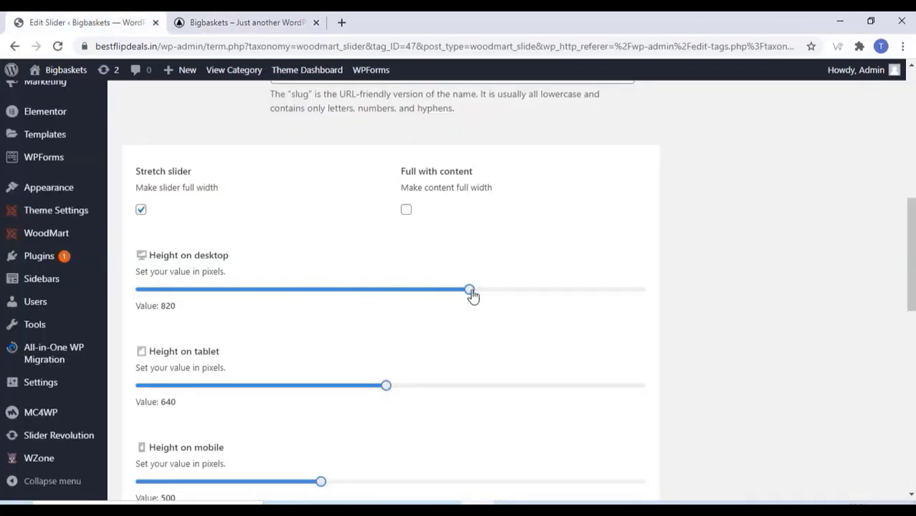
# Set slider heights to 405 px desktop, 365 px tablet, 395 px mobile and save
pyautogui.moveTo(471, 294); pyautogui.dragTo(281, 296)
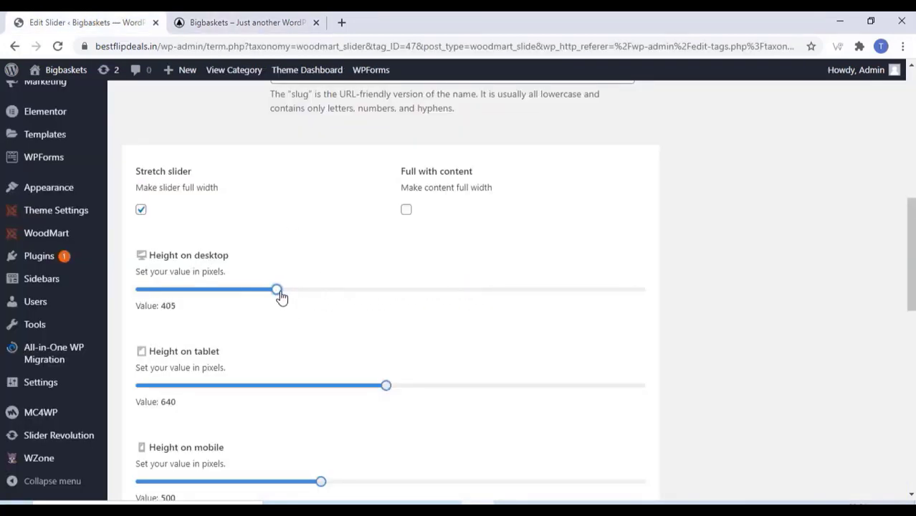
pyautogui.moveTo(393, 390); pyautogui.dragTo(265, 390)
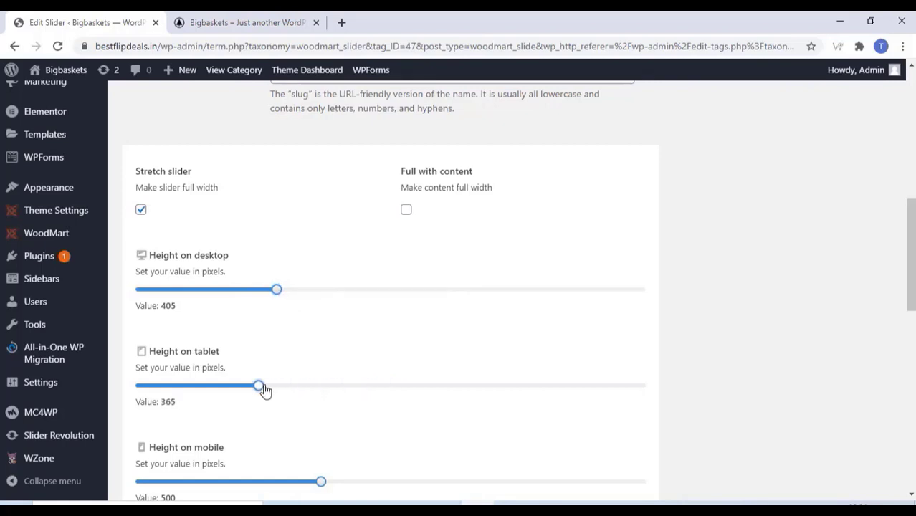
pyautogui.moveTo(324, 487); pyautogui.dragTo(270, 482)
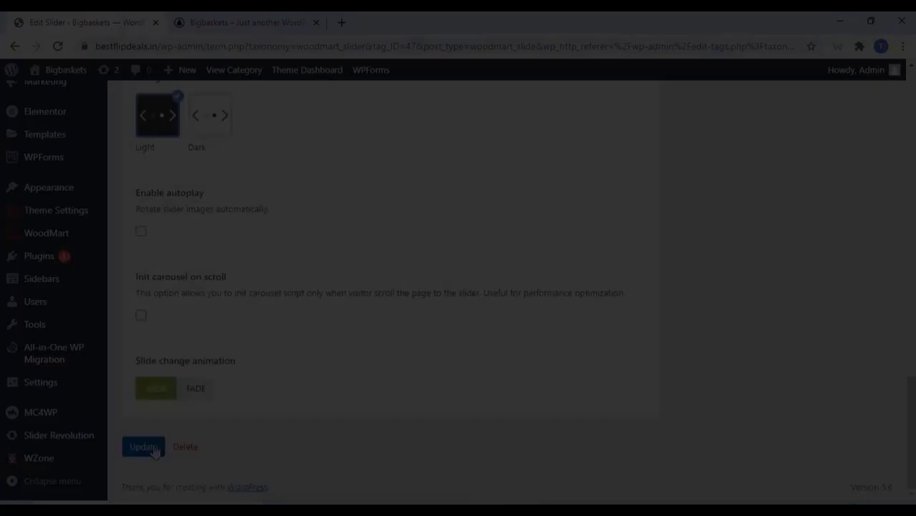
pyautogui.click(144, 447)
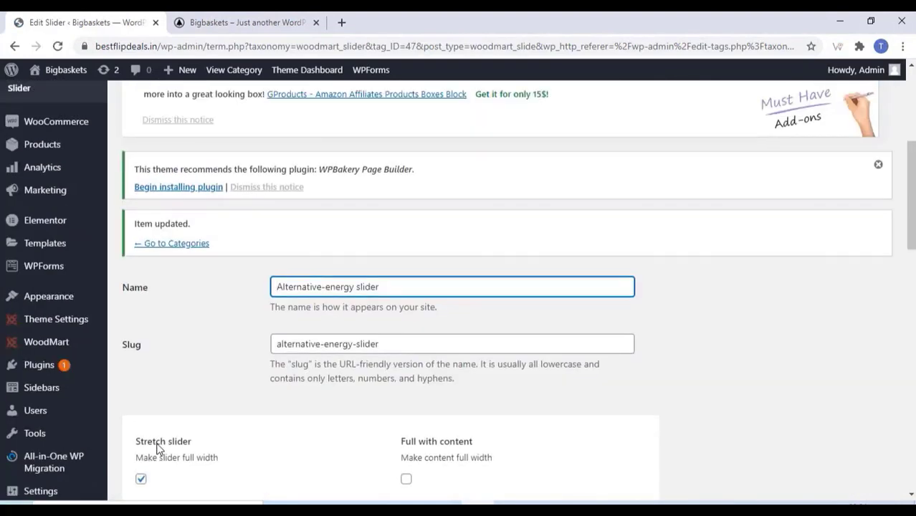
# Reload the storefront and step through the homepage slider to check the shorter banner
pyautogui.click(273, 20)
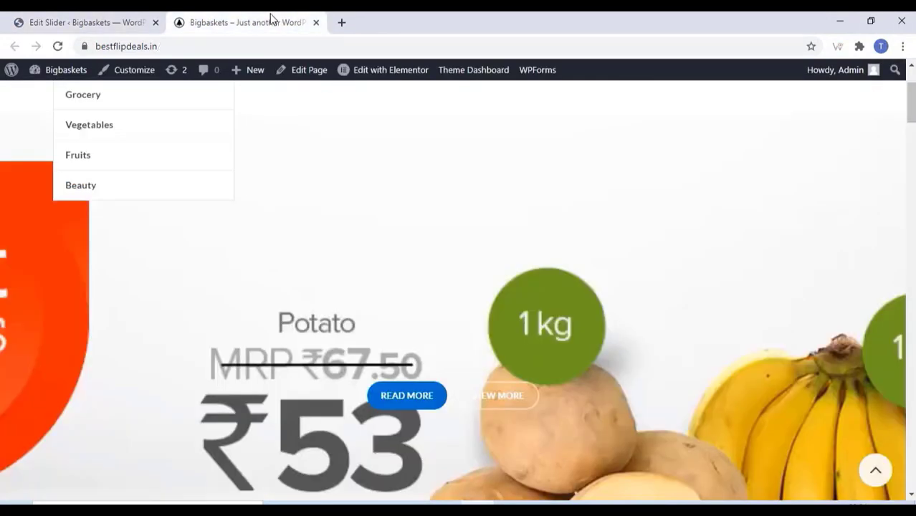
pyautogui.rightClick(339, 224)
pyautogui.click(360, 264)
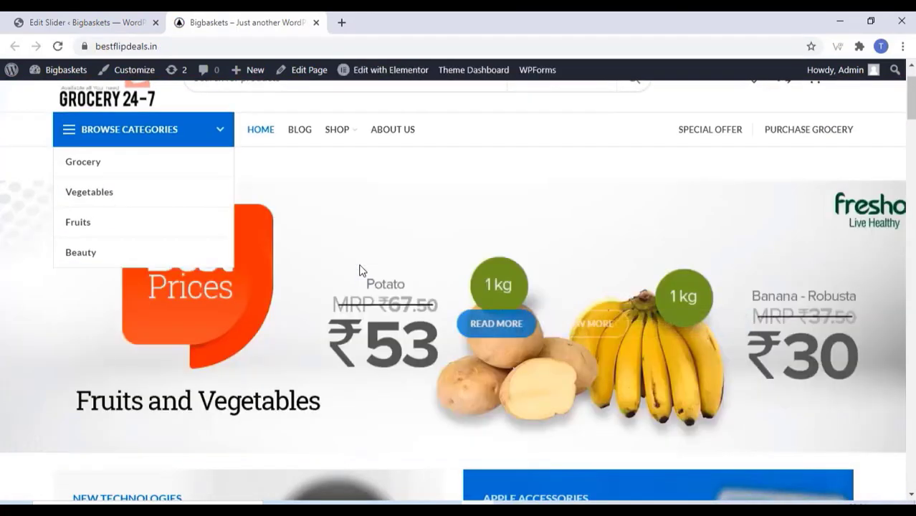
pyautogui.scroll(-1, 542, 308)
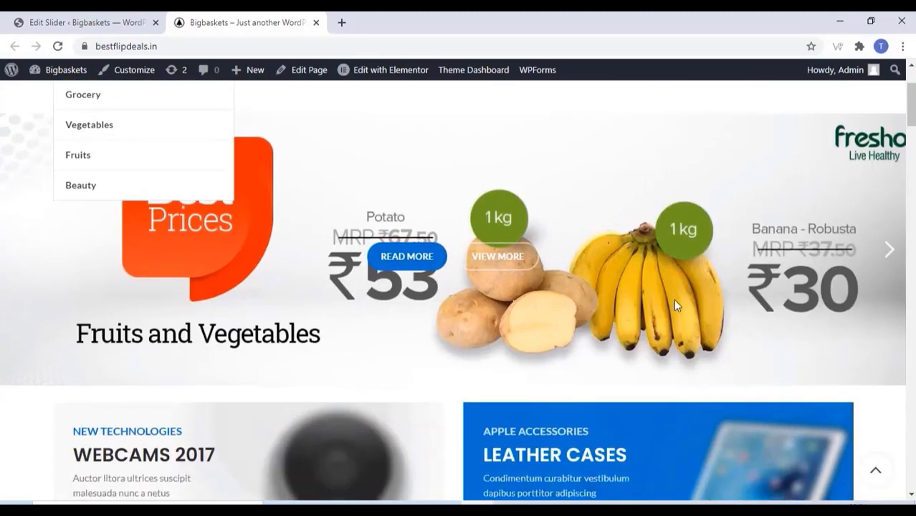
pyautogui.click(889, 250)
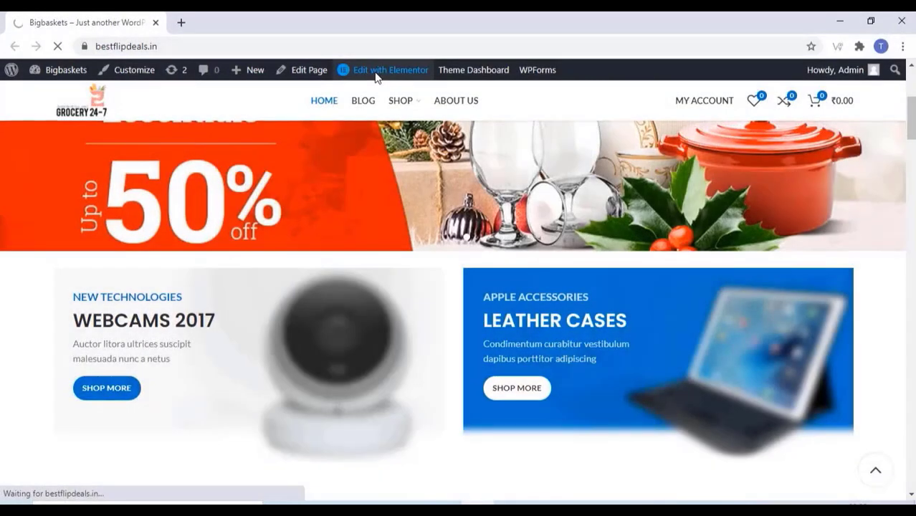
# Open the homepage in Elementor and choose a new image for the Webcams 2017 promo banner
pyautogui.click(375, 74)
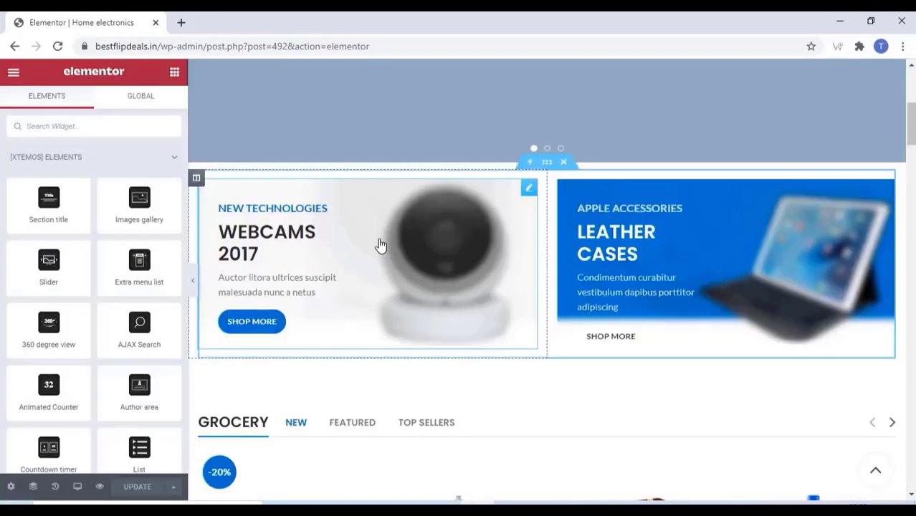
pyautogui.click(380, 245)
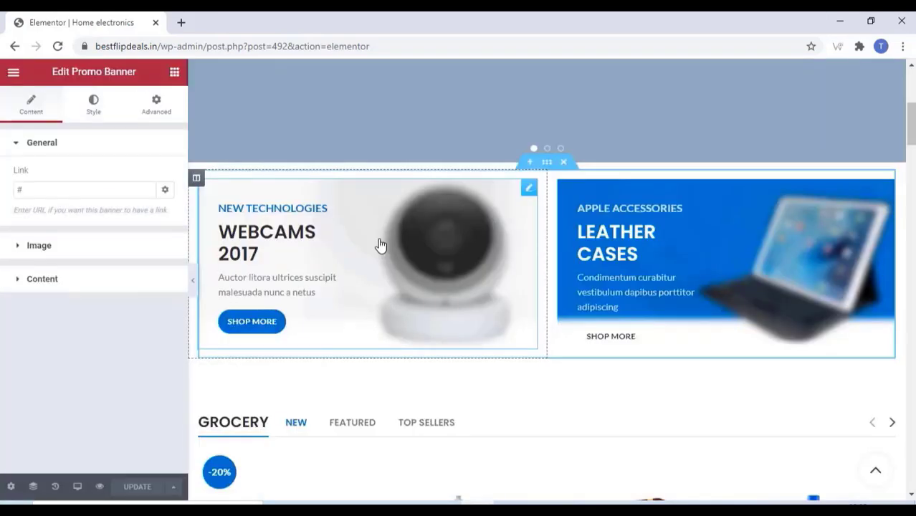
pyautogui.click(18, 248)
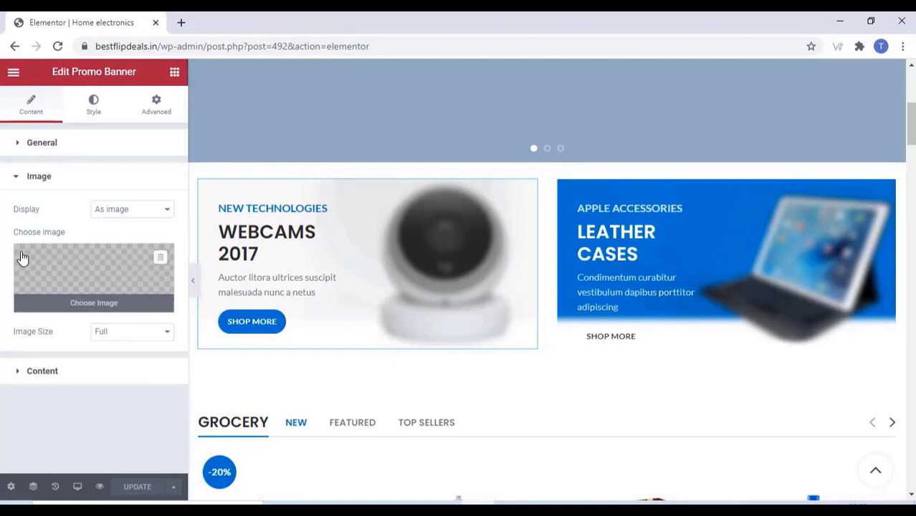
pyautogui.click(117, 301)
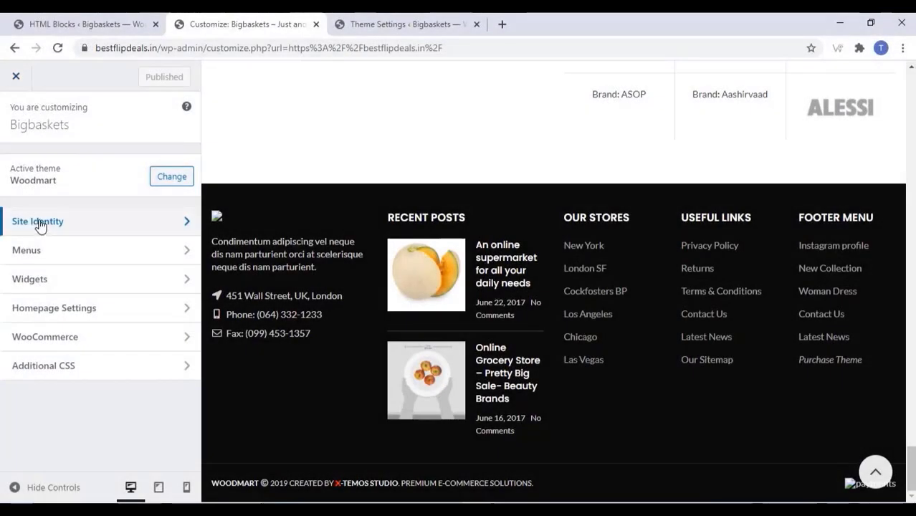
# In Site Identity, replace the tagline with 'The Beest Grocery Store' (typed up to 'The Beest Grocery S')
pyautogui.click(40, 225)
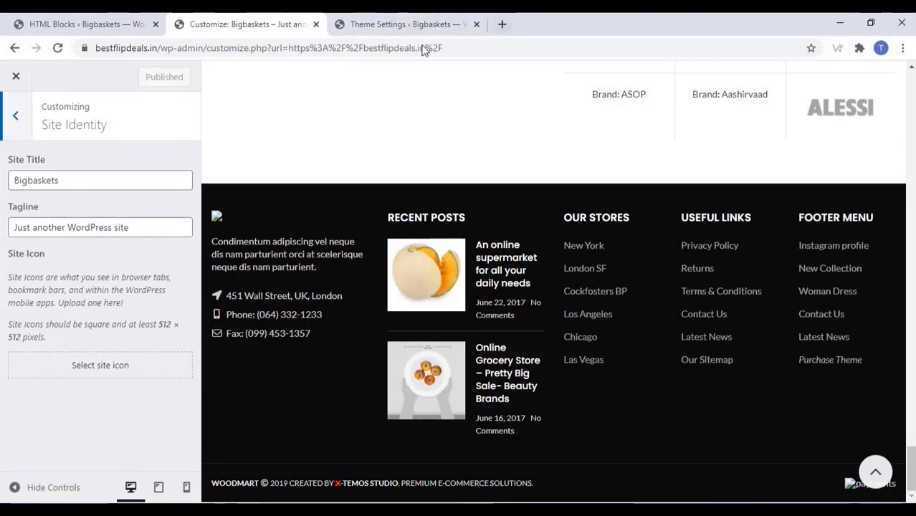
pyautogui.moveTo(143, 228); pyautogui.dragTo(9, 239)
pyautogui.write('The Bee')
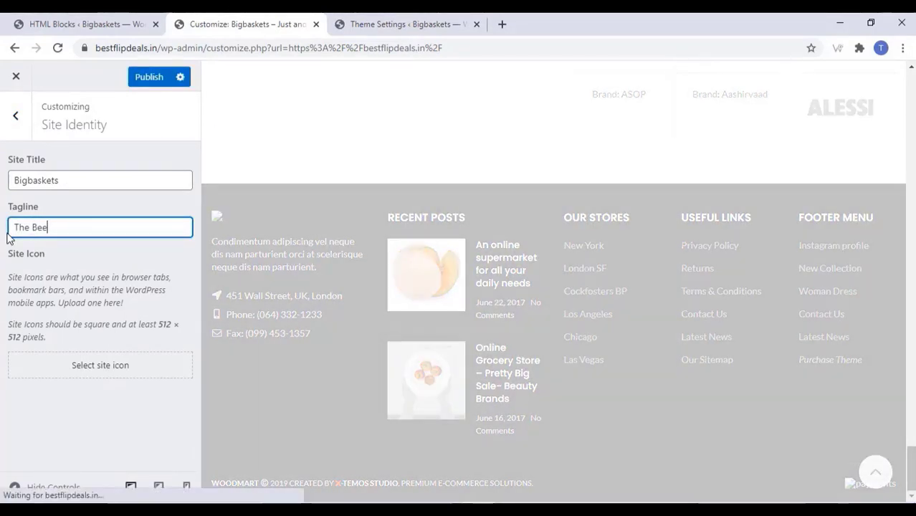
pyautogui.write('st Gro')
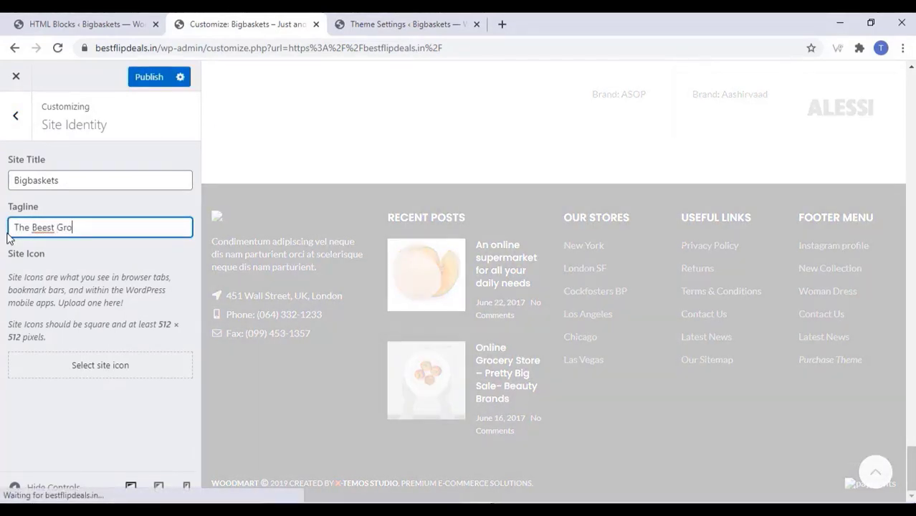
pyautogui.write('cery ')
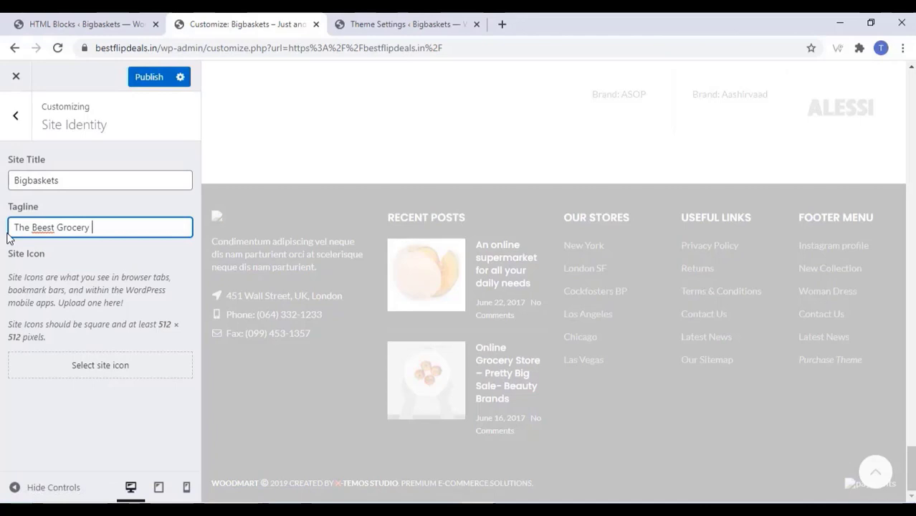
pyautogui.write('Store')
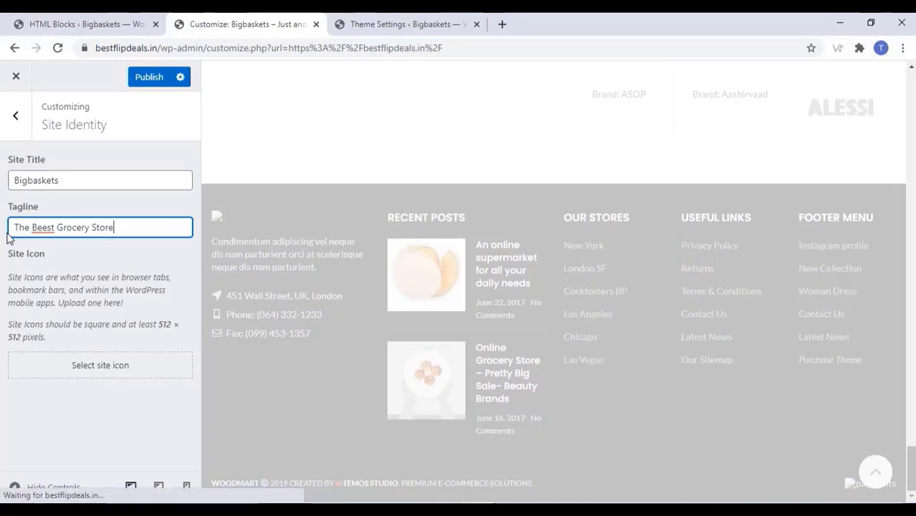
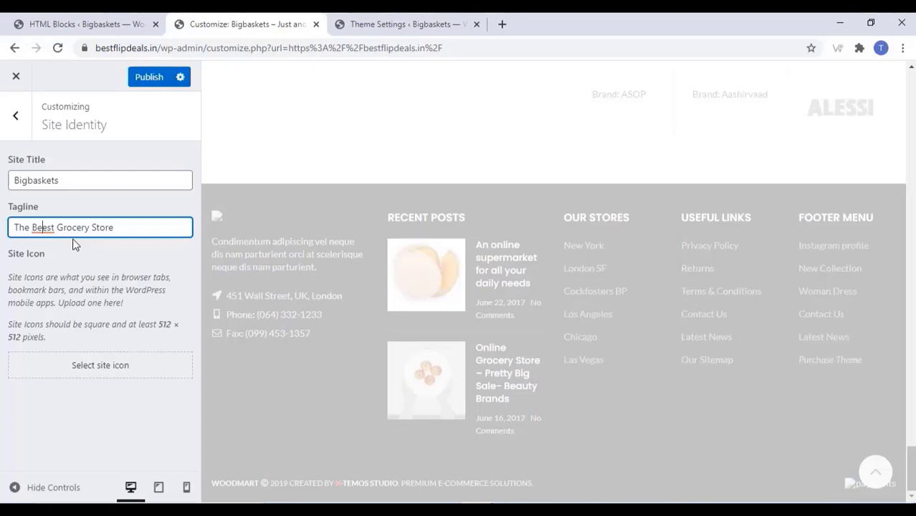
# Correct the tagline to 'The Best Grocery Store', make the cropped GROCERY 24-7 logo the site icon, and publish
pyautogui.press('BackSpace')
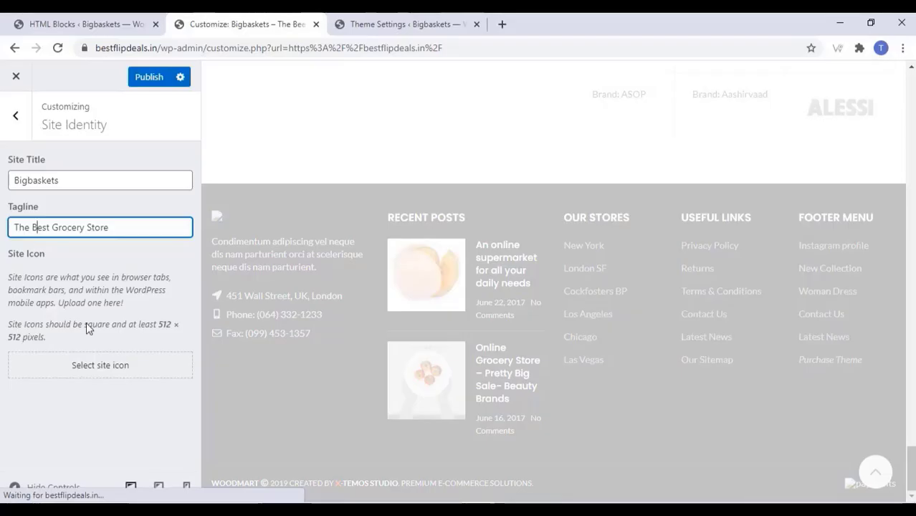
pyautogui.click(92, 367)
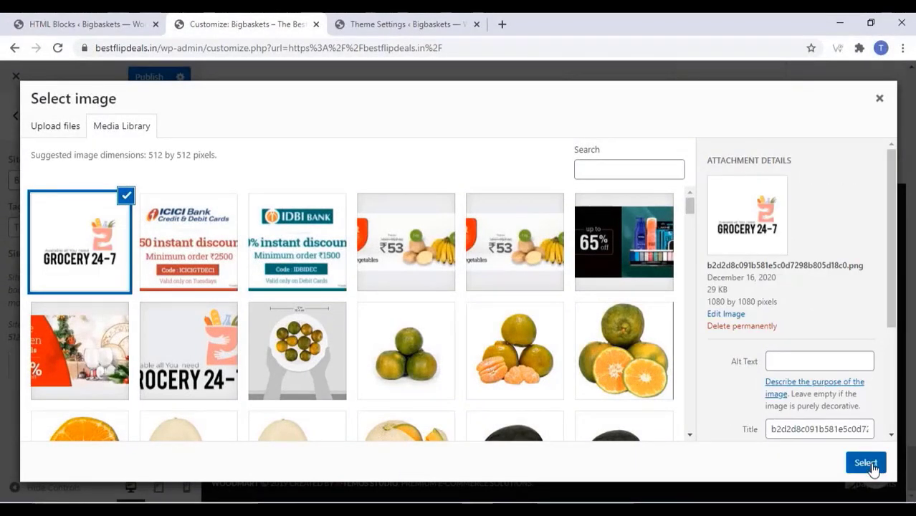
pyautogui.click(868, 465)
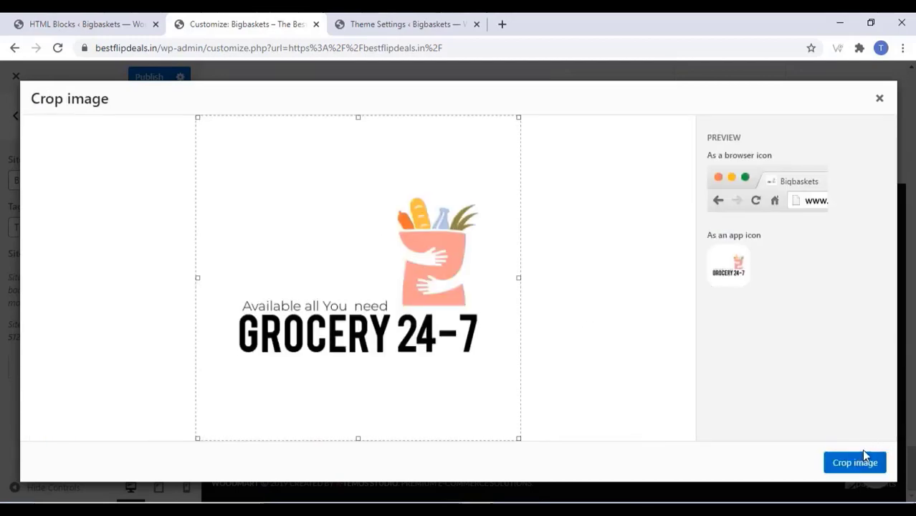
pyautogui.click(849, 464)
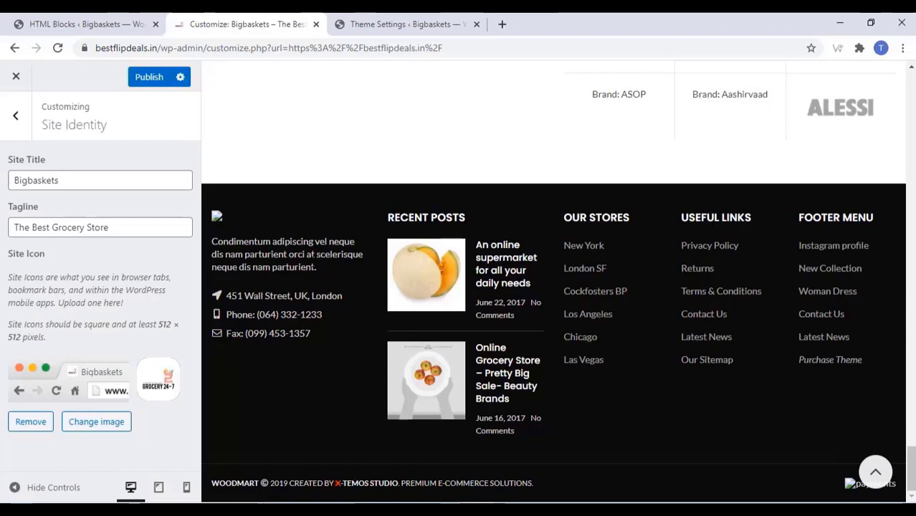
pyautogui.click(150, 81)
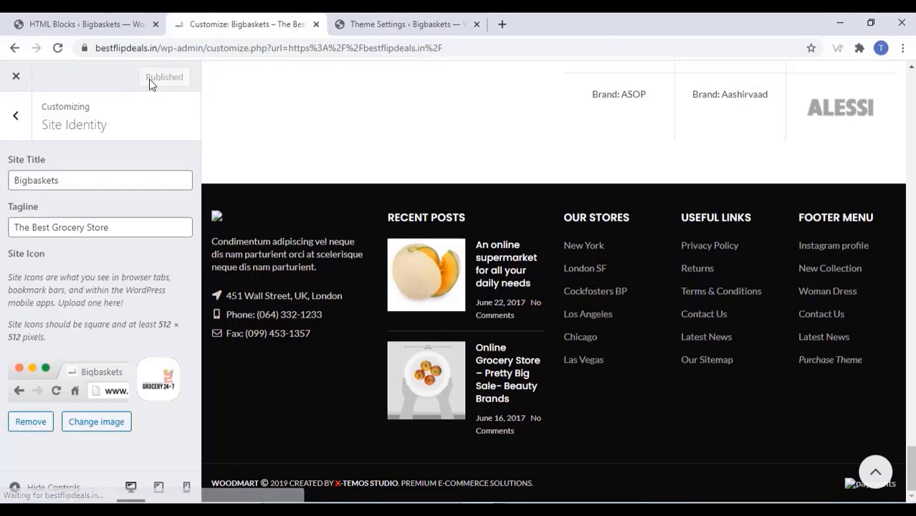
pyautogui.click(19, 117)
pyautogui.click(70, 252)
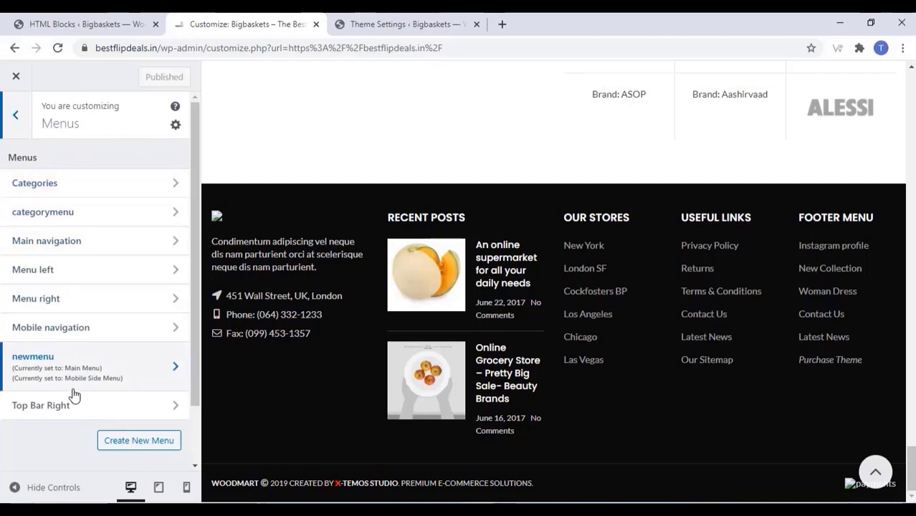
pyautogui.click(18, 116)
pyautogui.click(48, 285)
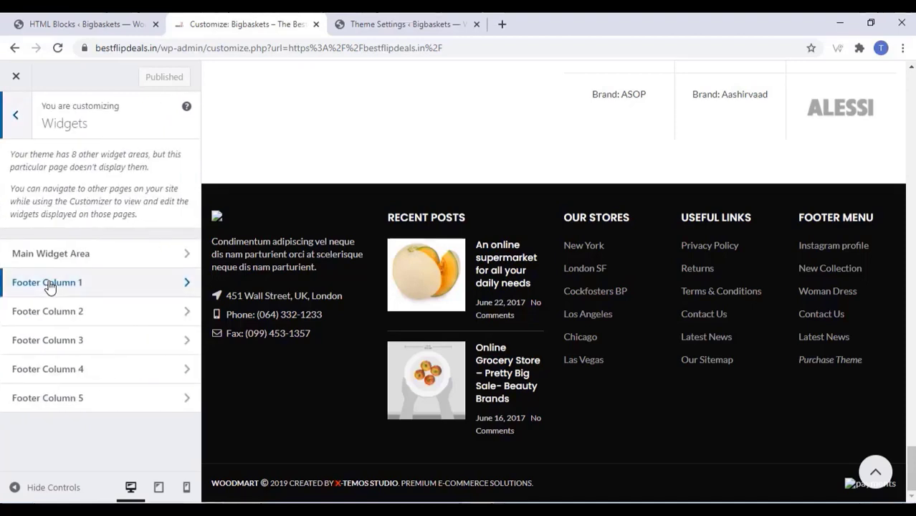
pyautogui.click(81, 261)
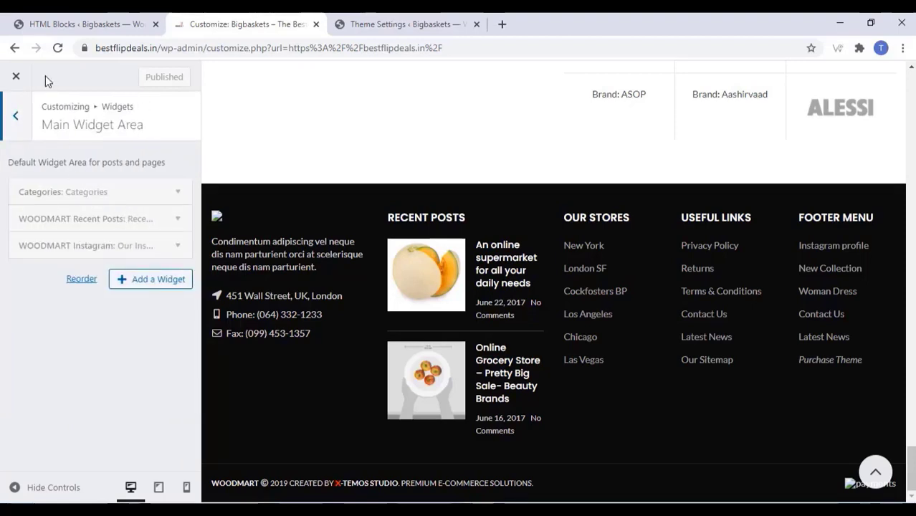
pyautogui.click(16, 122)
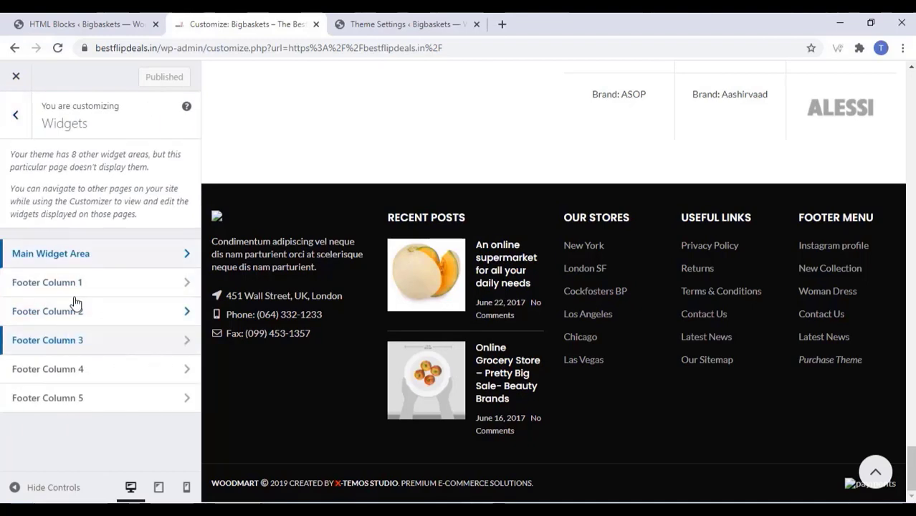
pyautogui.click(16, 114)
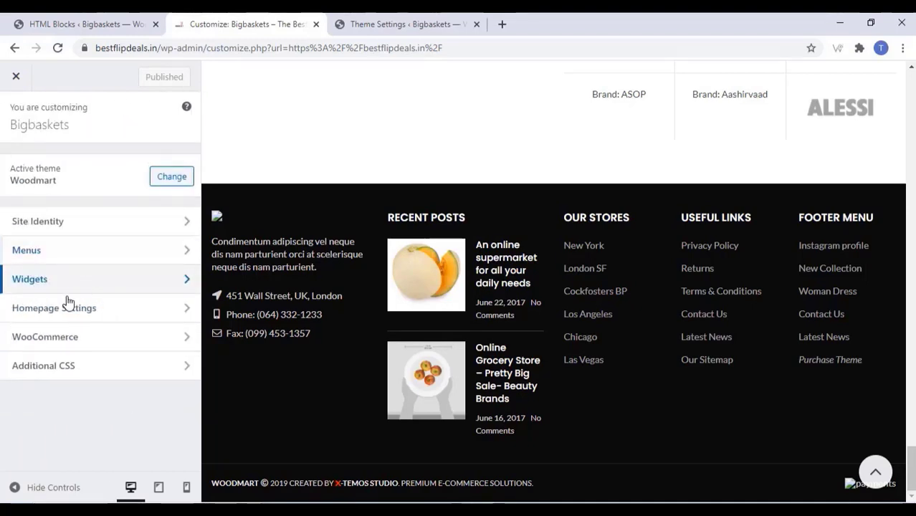
pyautogui.click(62, 337)
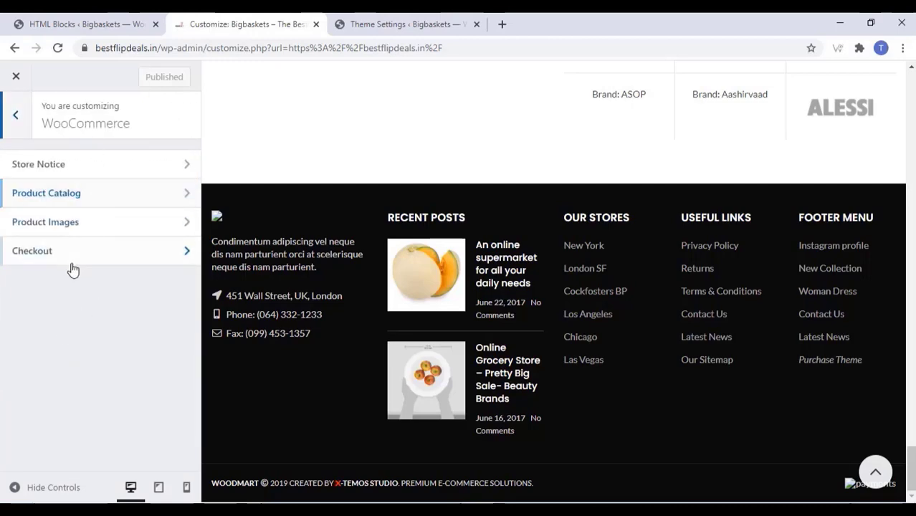
pyautogui.click(18, 116)
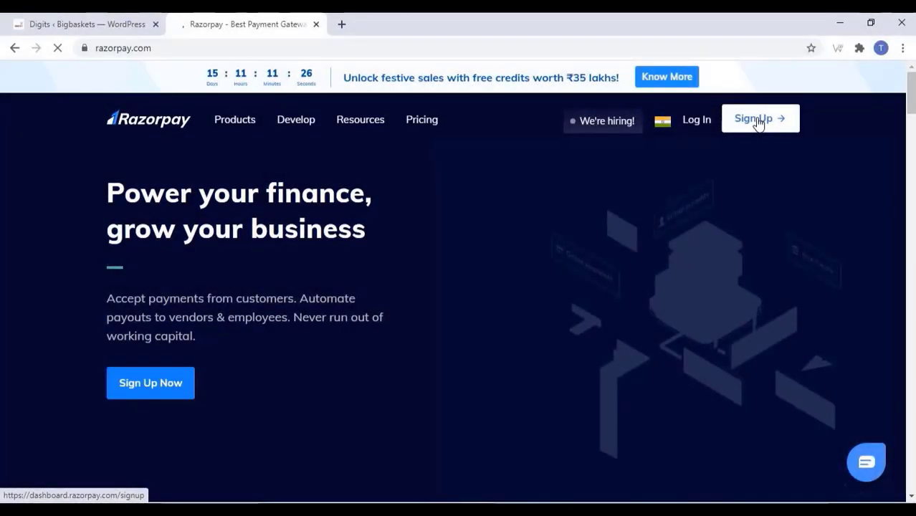
# Start a Razorpay sign-up using Signup with Google
pyautogui.click(759, 122)
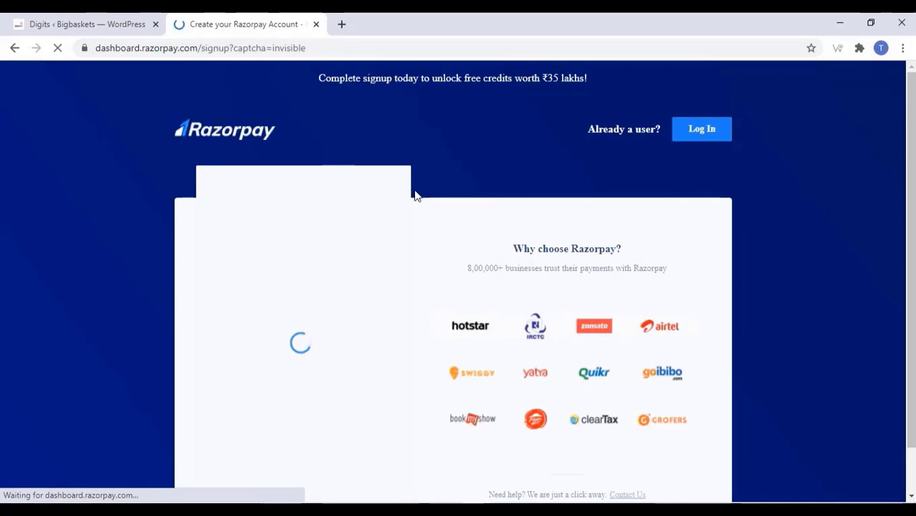
pyautogui.scroll(-1, 417, 195)
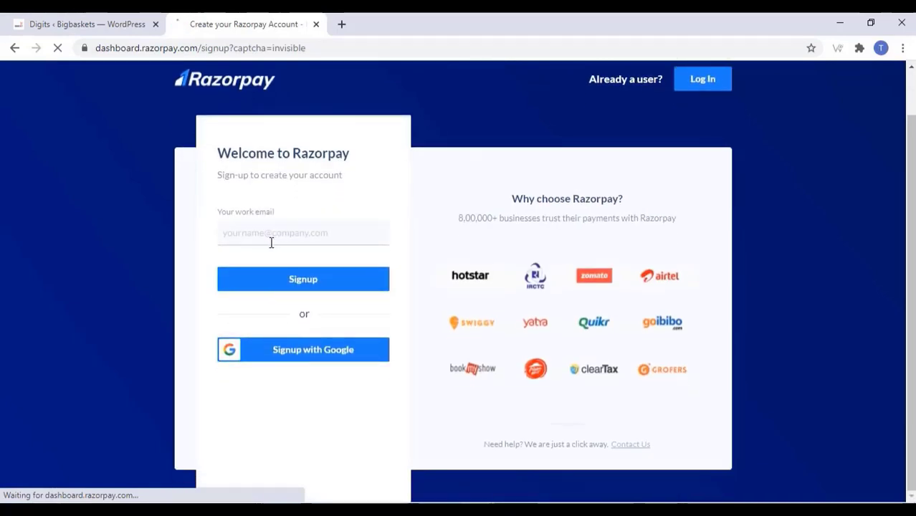
pyautogui.click(307, 353)
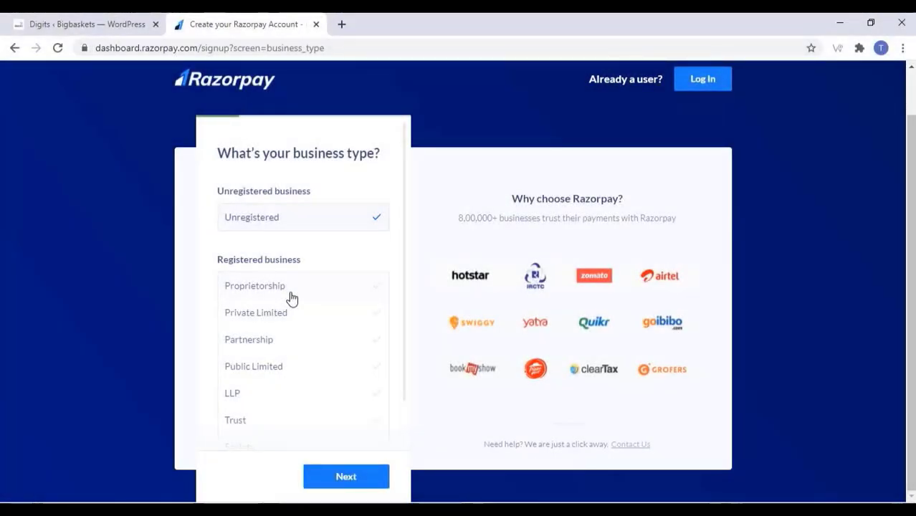
# Set the business type to Proprietorship and monthly revenue to Less than 5 Lakhs, reaching the dashboard
pyautogui.click(289, 295)
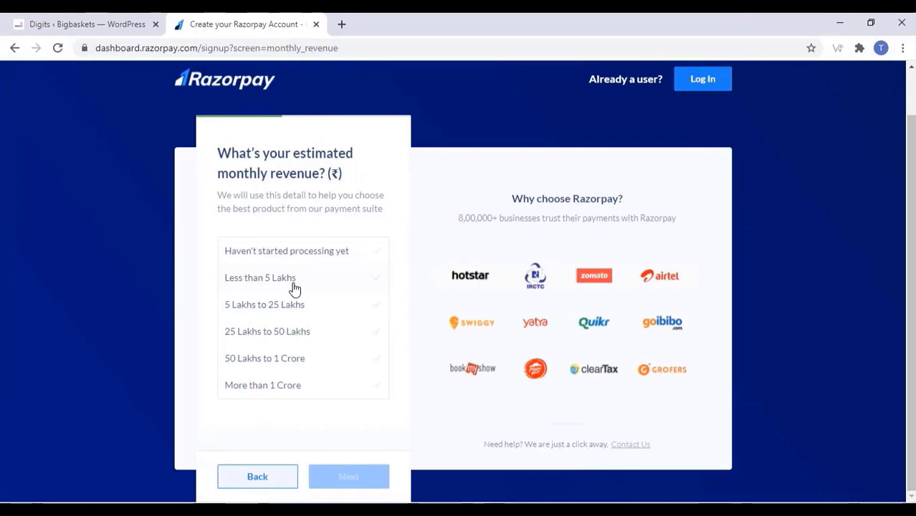
pyautogui.click(294, 283)
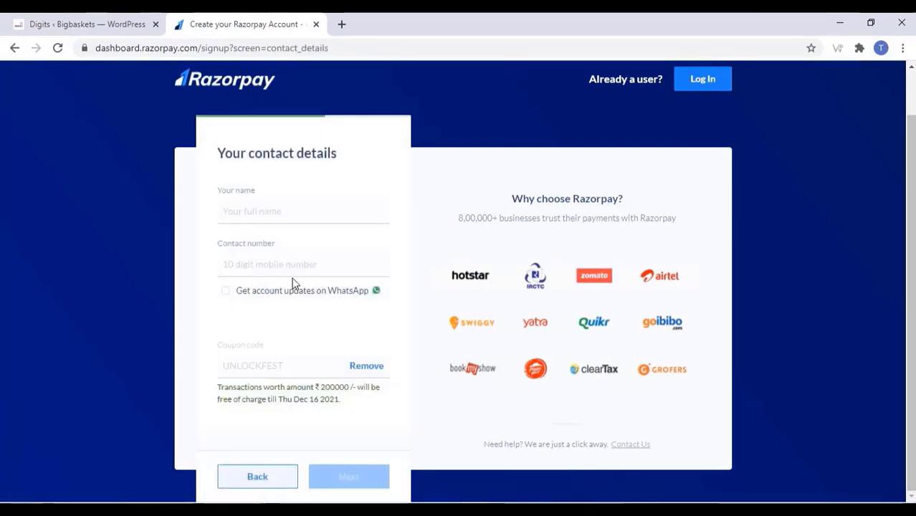
pyautogui.click(256, 480)
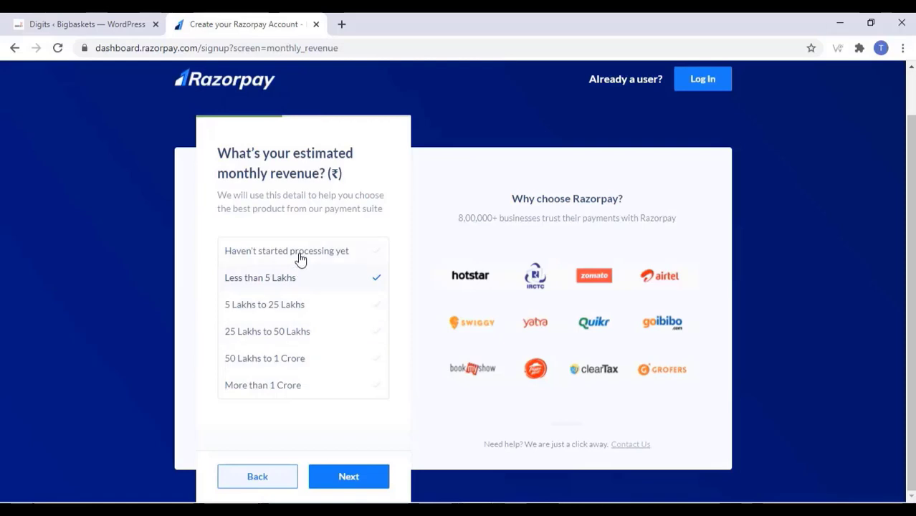
pyautogui.click(301, 259)
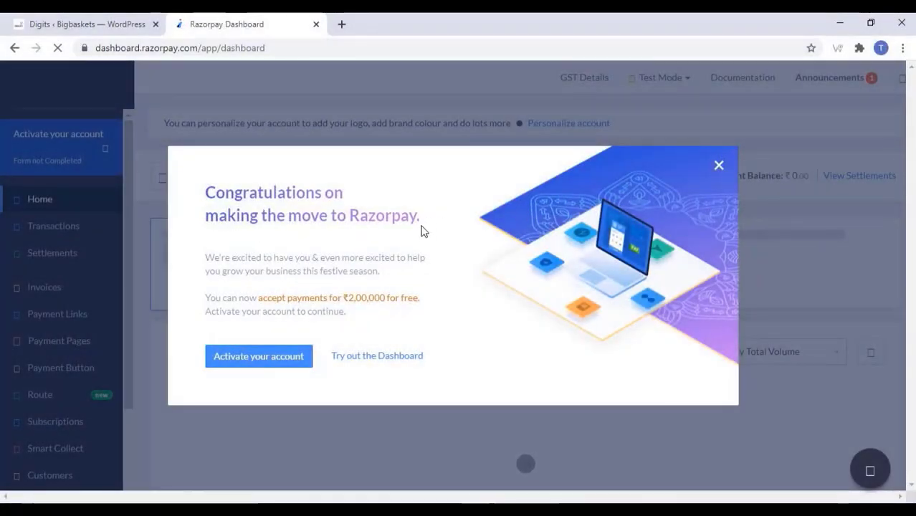
pyautogui.click(717, 166)
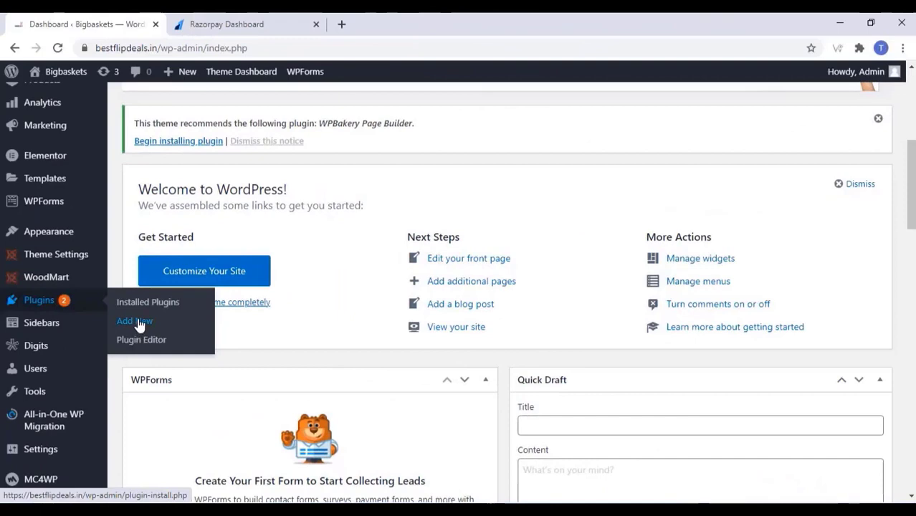
# Install and activate Razorpay for WooCommerce from the 'razorpay' results in Plugins > Add New
pyautogui.click(140, 326)
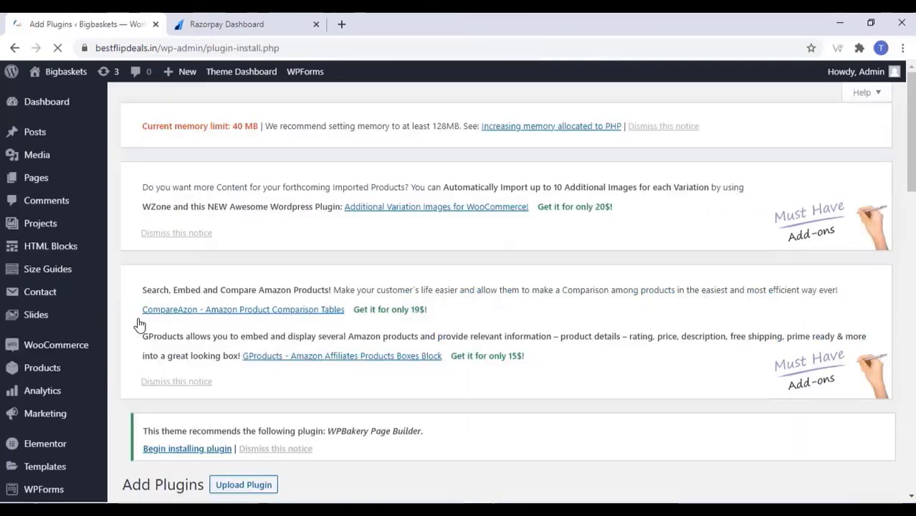
pyautogui.scroll(-2, 645, 254)
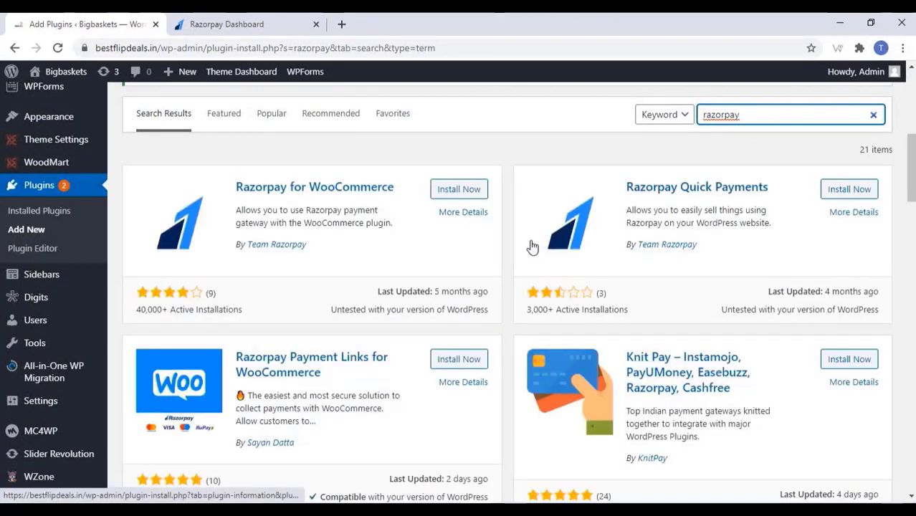
pyautogui.click(459, 189)
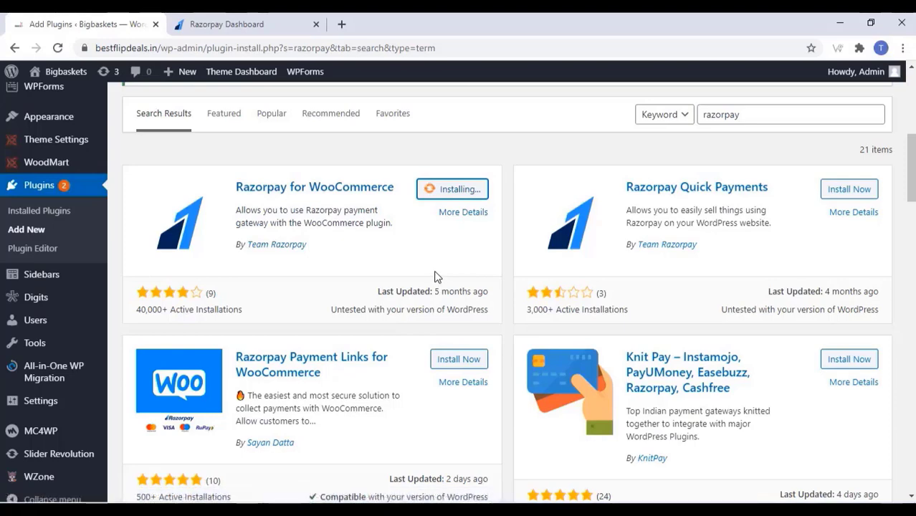
pyautogui.scroll(-1, 435, 276)
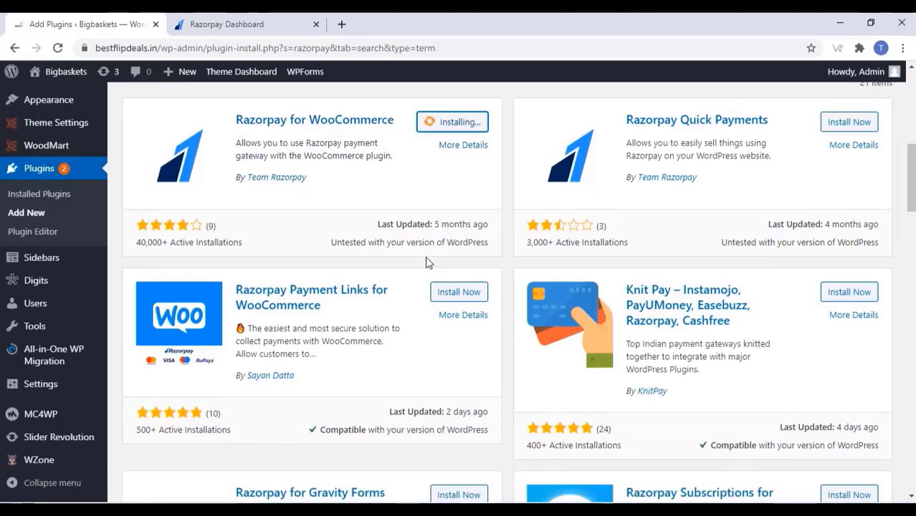
pyautogui.scroll(2, 417, 242)
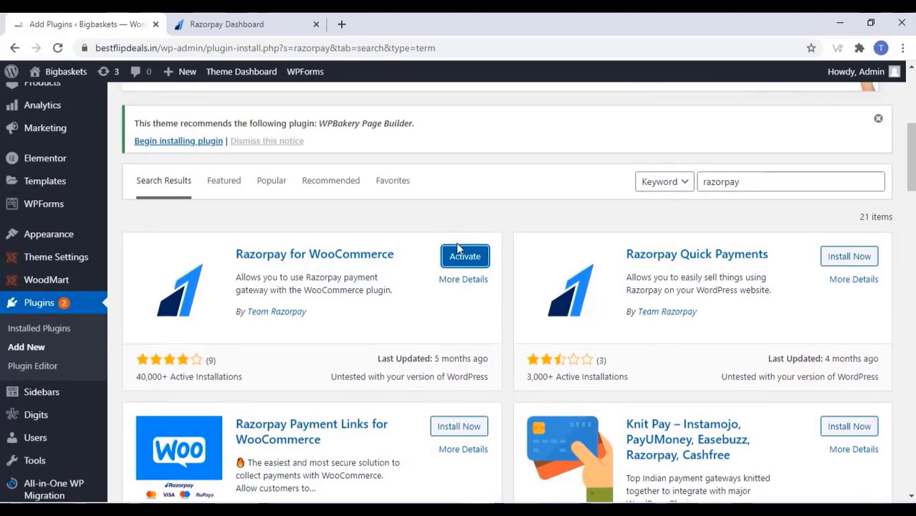
pyautogui.click(463, 258)
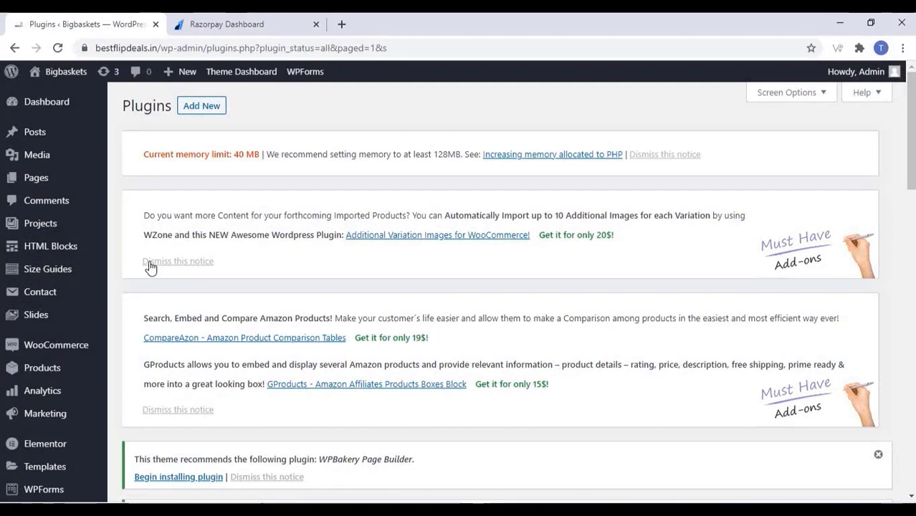
pyautogui.moveTo(41, 349)
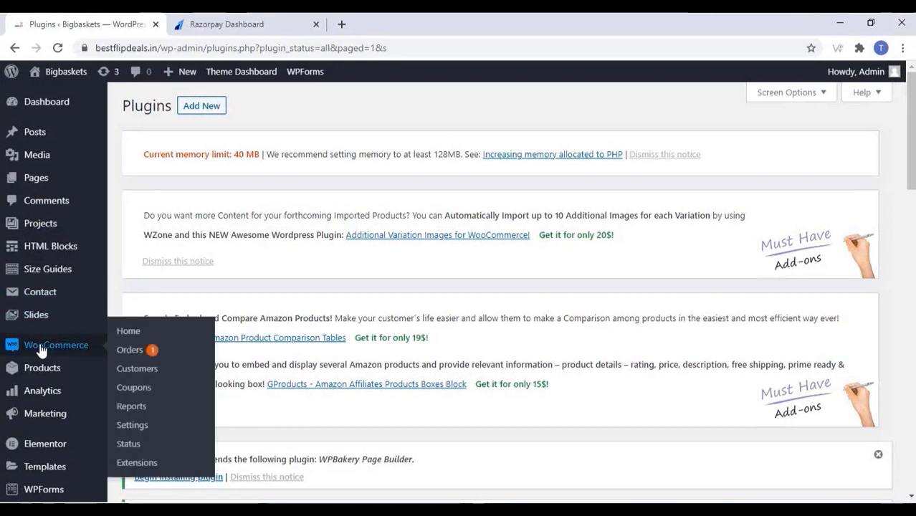
# View the Razorpay gateway in WooCommerce Payments with empty Key ID and Key Secret, then go to the Razorpay Dashboard
pyautogui.click(137, 426)
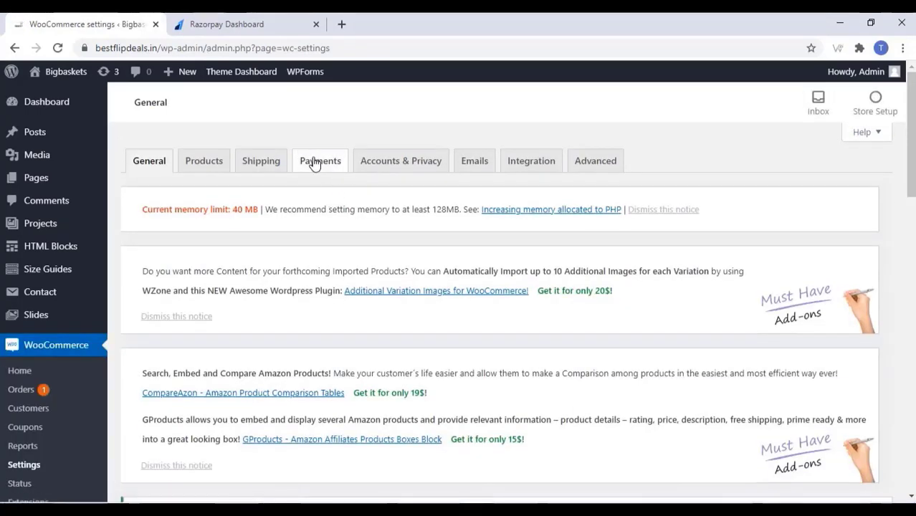
pyautogui.click(316, 162)
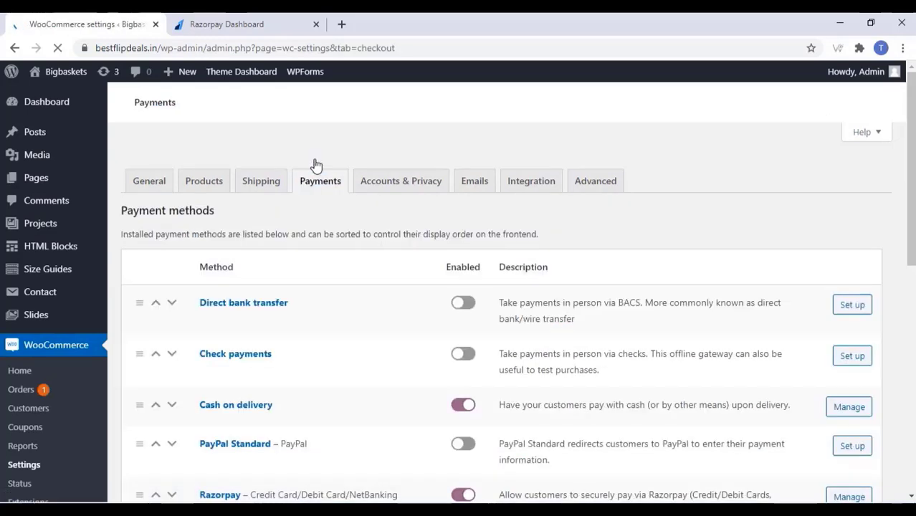
pyautogui.scroll(-10, 317, 233)
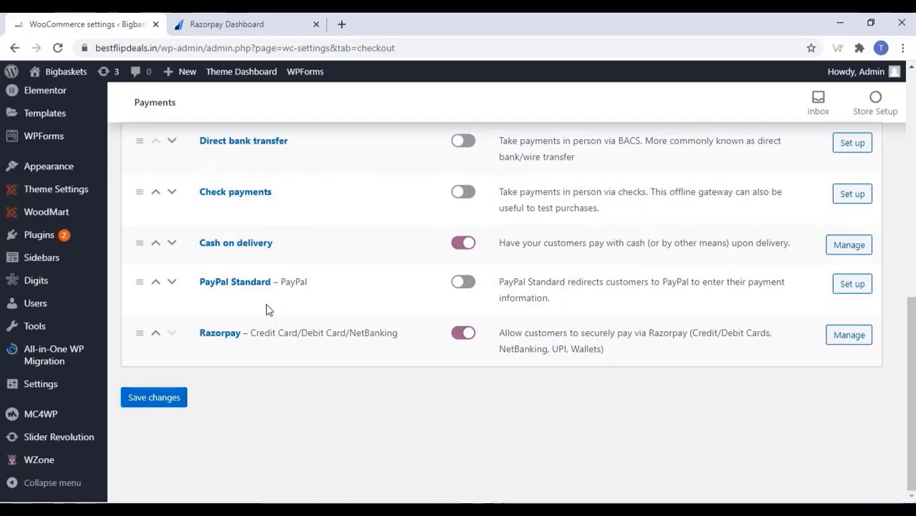
pyautogui.click(851, 336)
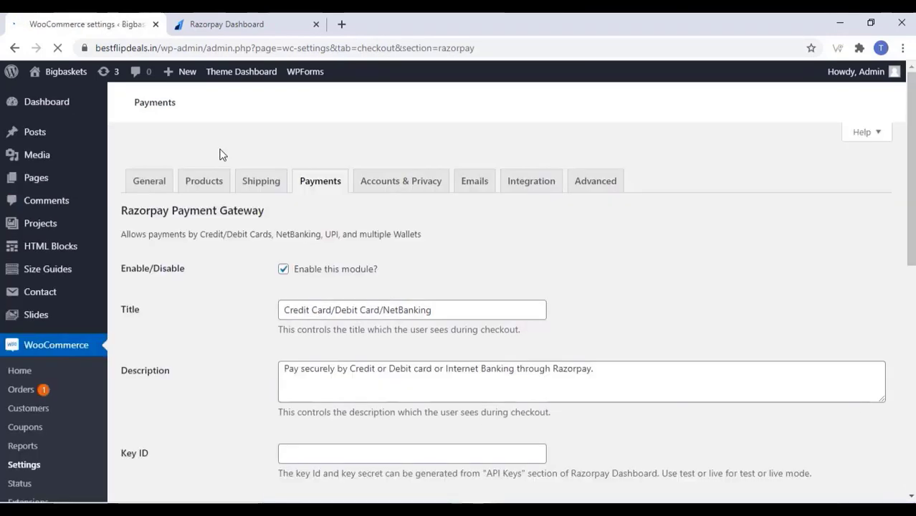
pyautogui.scroll(-3, 190, 203)
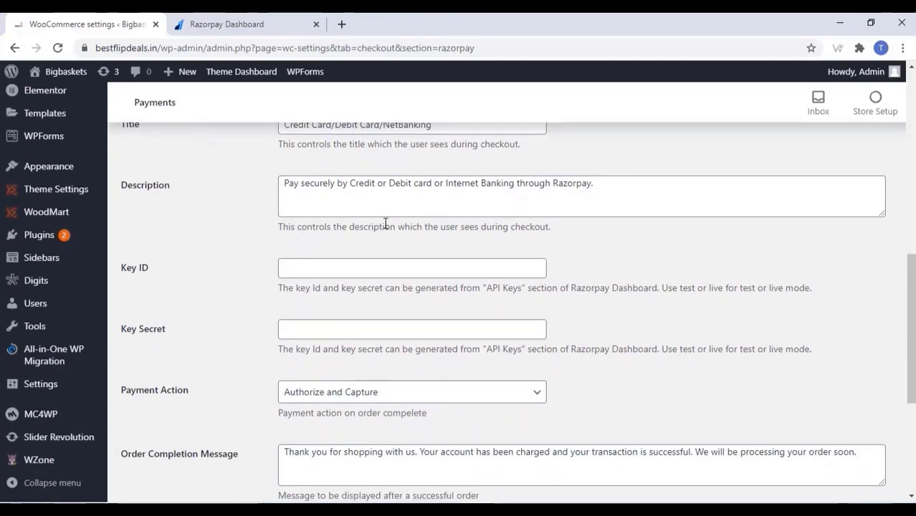
pyautogui.scroll(-1, 359, 212)
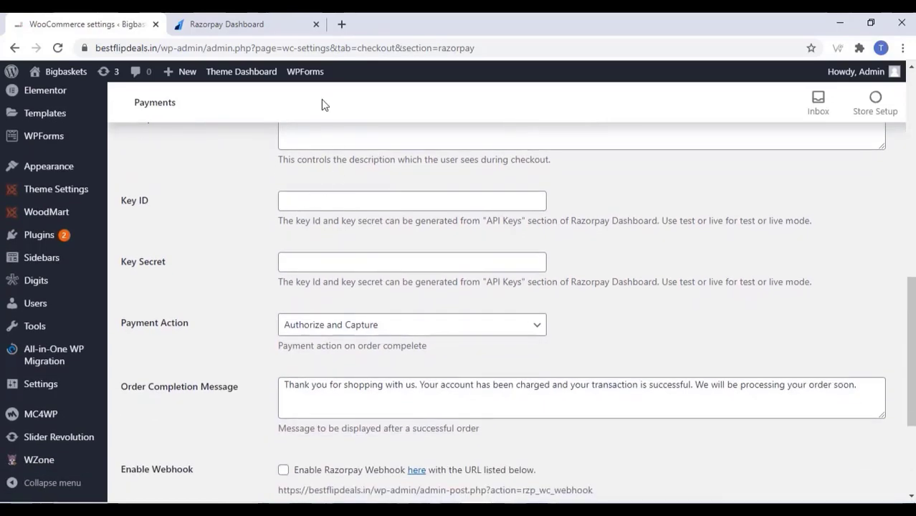
pyautogui.click(252, 23)
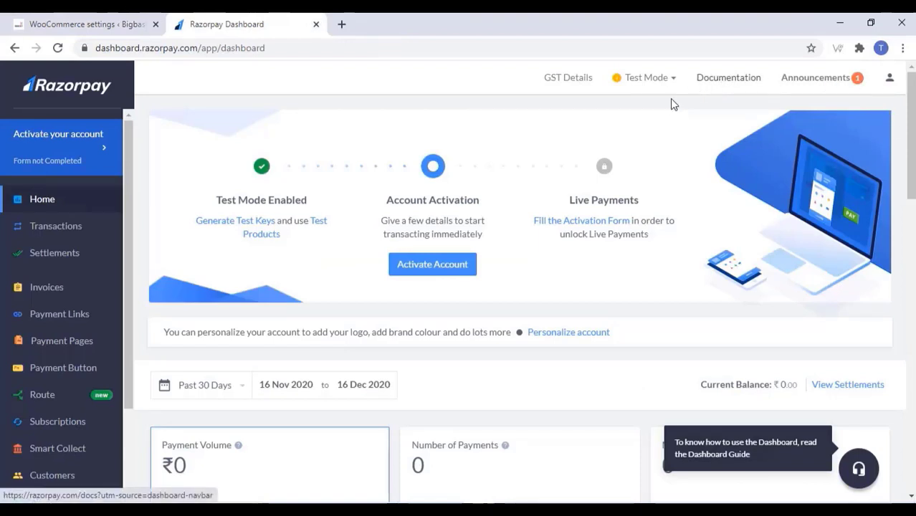
# Generate a new test key under Razorpay Settings > API Keys
pyautogui.scroll(-2, 68, 317)
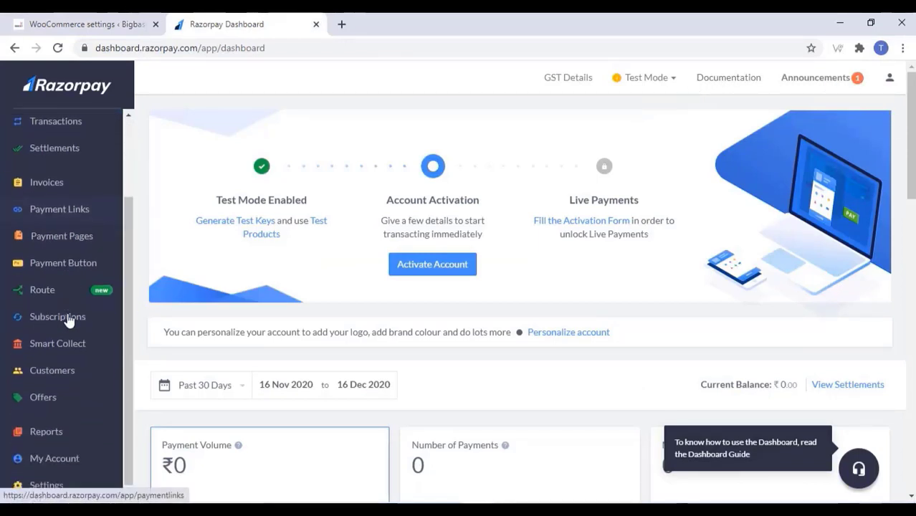
pyautogui.click(47, 478)
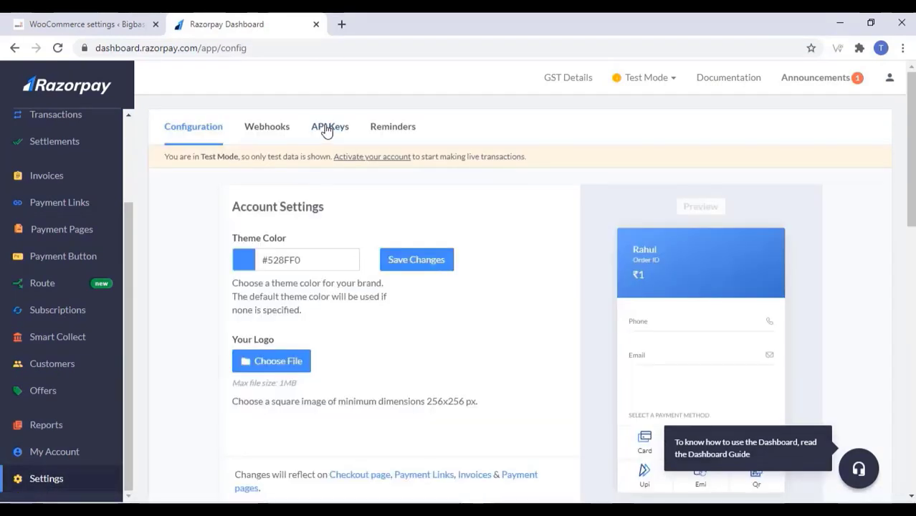
pyautogui.click(324, 131)
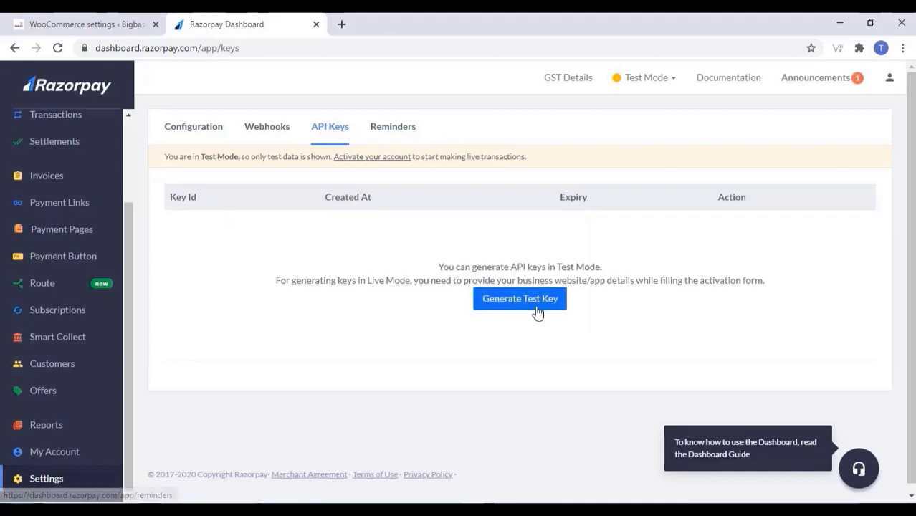
pyautogui.click(531, 306)
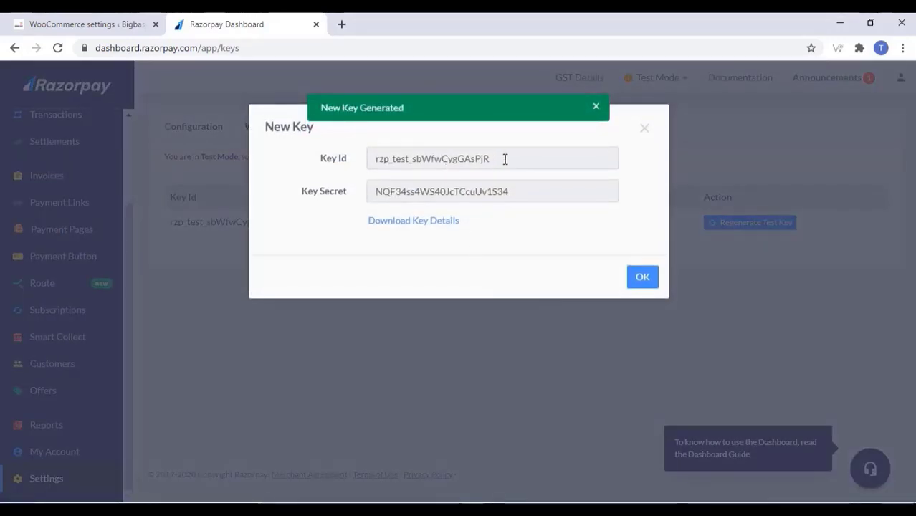
# Copy the generated test Key Id and return to the WooCommerce Razorpay settings
pyautogui.moveTo(505, 159); pyautogui.dragTo(370, 166)
pyautogui.rightClick(403, 156)
pyautogui.click(427, 165)
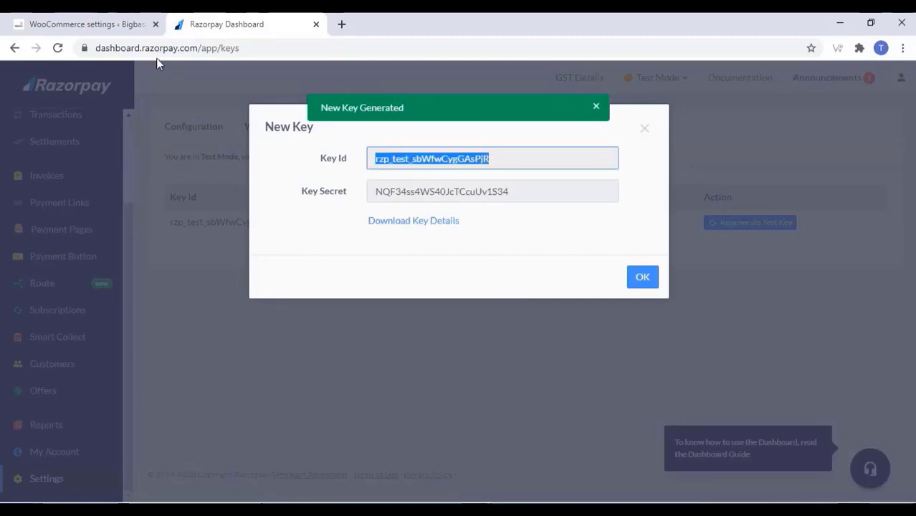
pyautogui.click(136, 25)
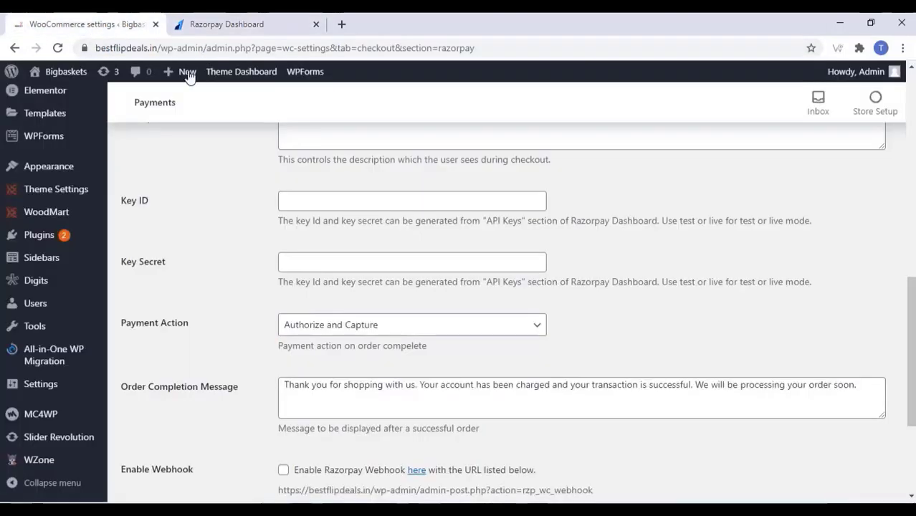
# Paste the test Key Id into Key ID and the copied Razorpay Key Secret into Key Secret
pyautogui.rightClick(309, 202)
pyautogui.click(342, 307)
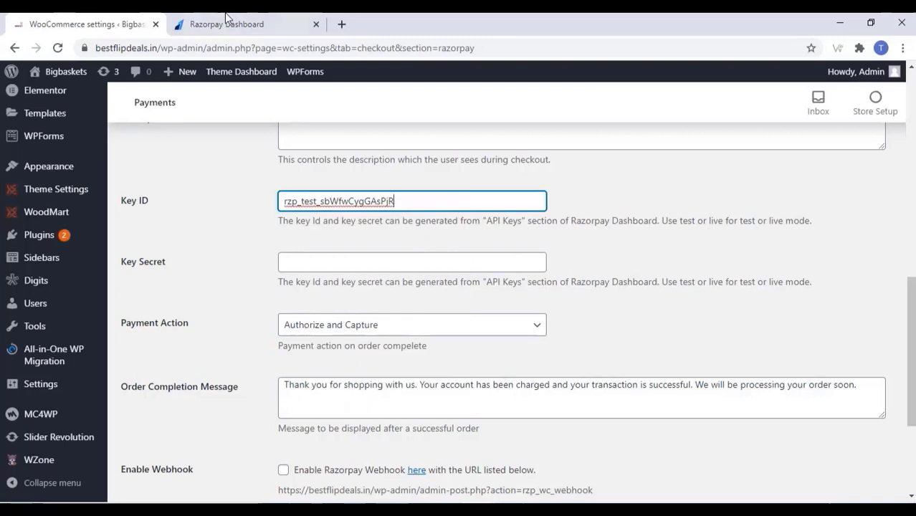
pyautogui.click(227, 24)
pyautogui.moveTo(539, 195); pyautogui.dragTo(372, 193)
pyautogui.rightClick(388, 191)
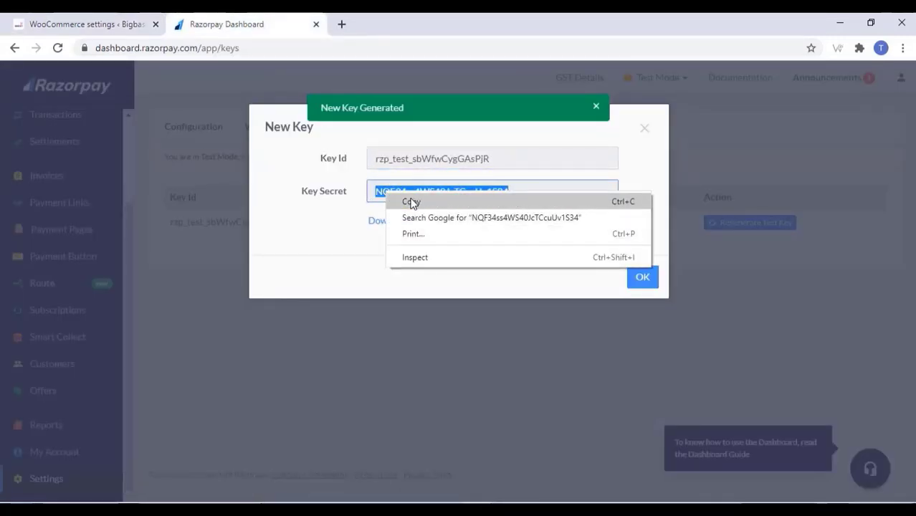
pyautogui.click(410, 201)
pyautogui.click(84, 20)
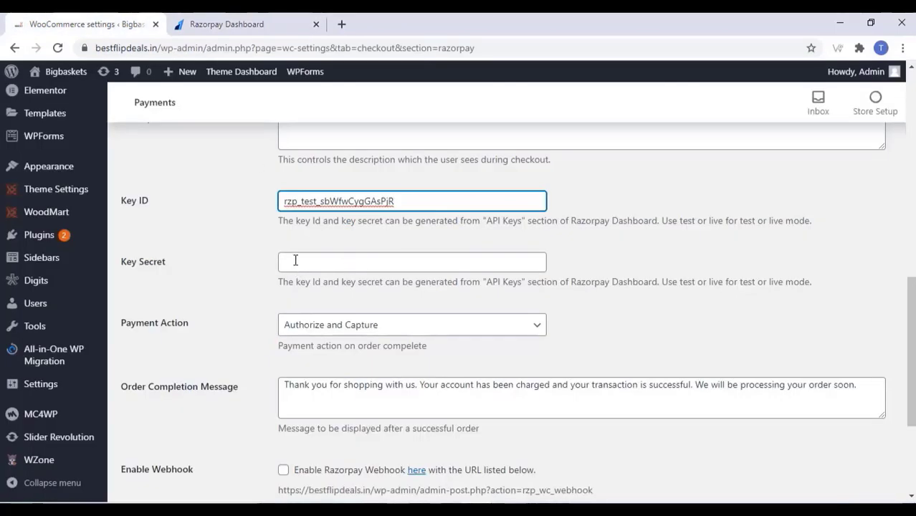
pyautogui.rightClick(297, 261)
pyautogui.click(310, 362)
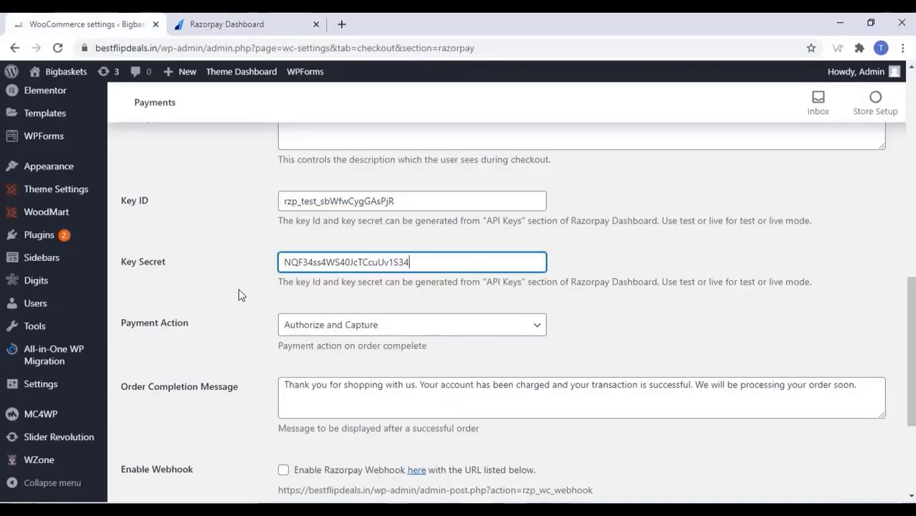
# Save the Razorpay payment settings, then add one Vim Dishwash Gel (₹124.00) to the cart
pyautogui.scroll(-3, 242, 294)
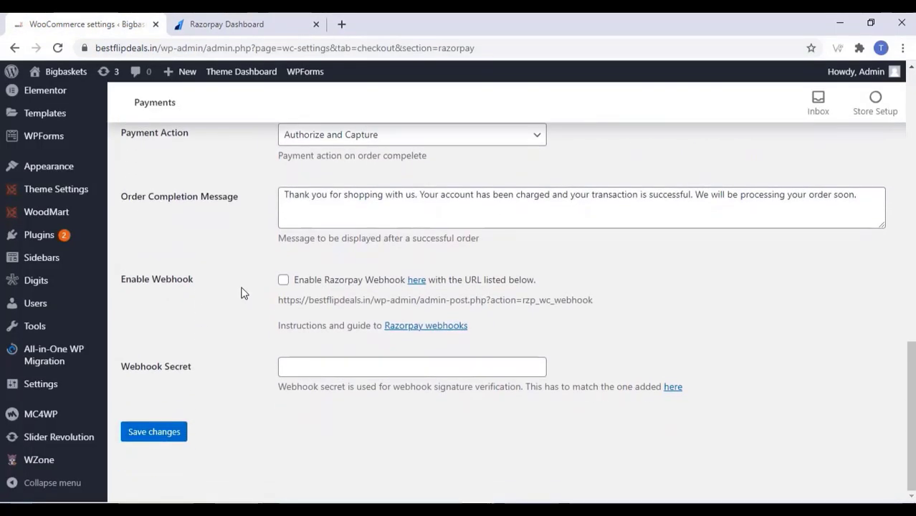
pyautogui.click(162, 432)
pyautogui.click(162, 432)
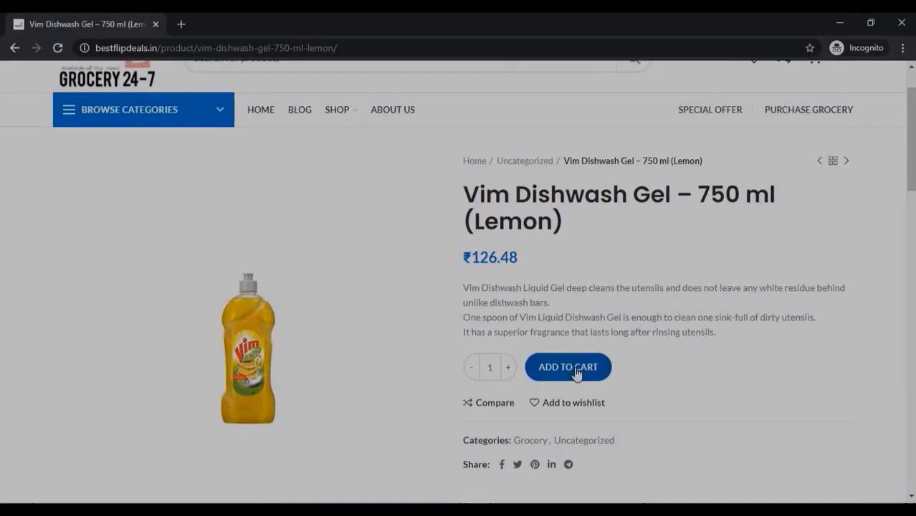
pyautogui.click(576, 371)
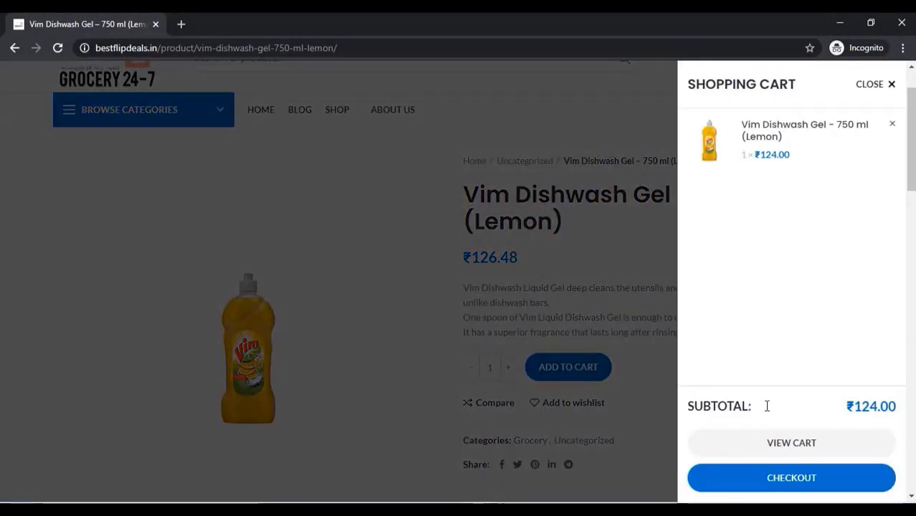
pyautogui.click(817, 482)
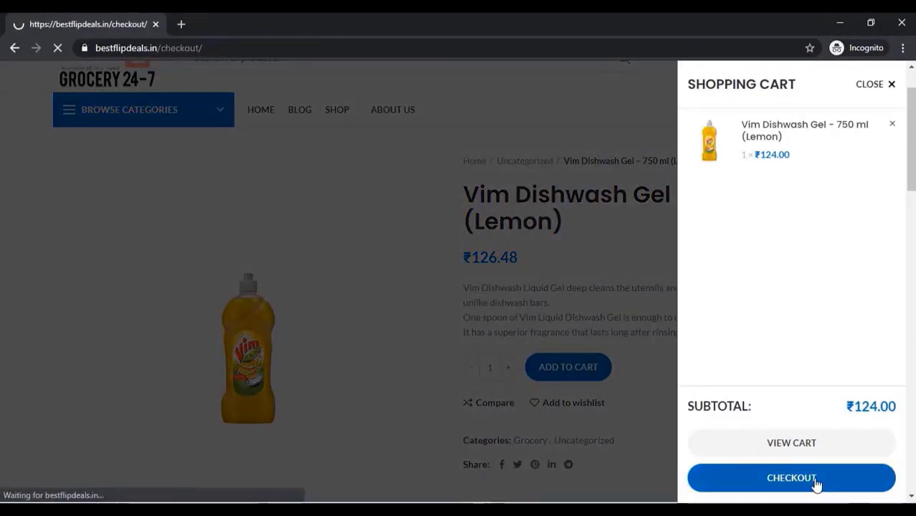
# Place the order paying by Credit Card/Debit Card/NetBanking with the website terms accepted
pyautogui.scroll(-3, 509, 263)
pyautogui.scroll(-2, 511, 268)
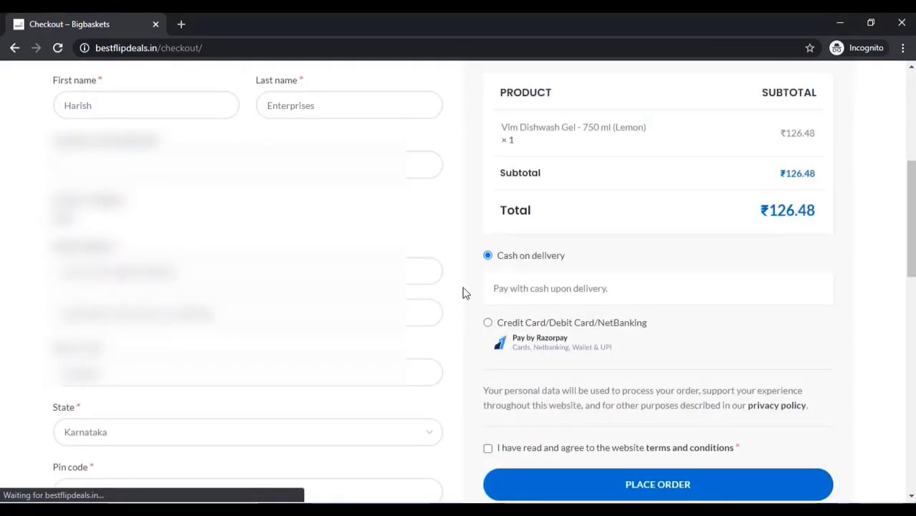
pyautogui.click(489, 323)
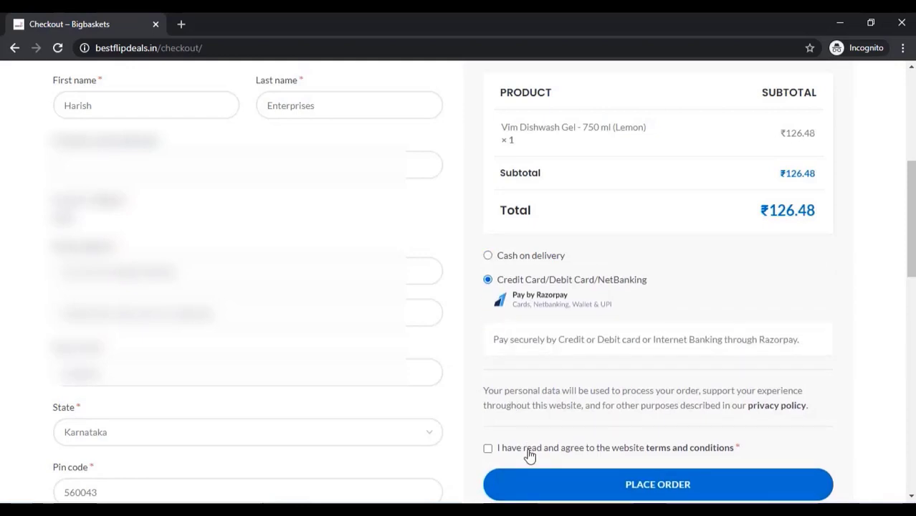
pyautogui.click(488, 449)
pyautogui.click(638, 493)
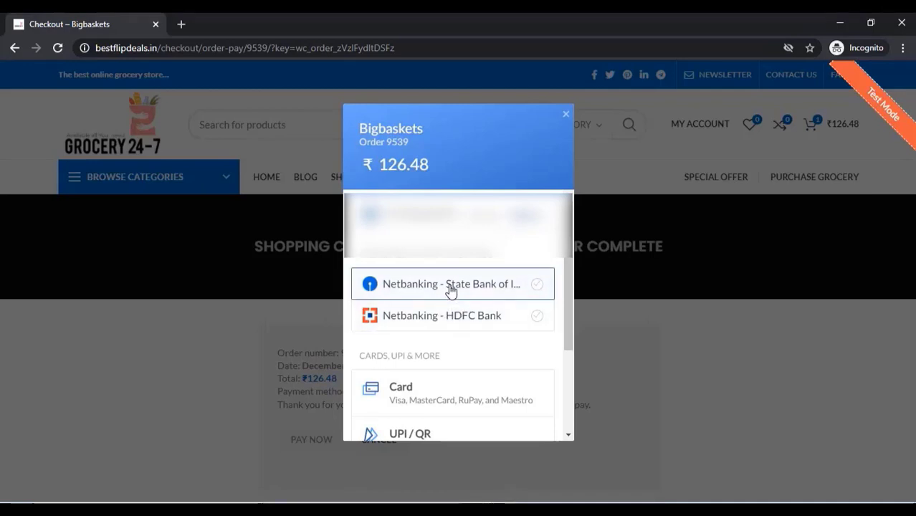
# Pay the ₹126.48 order through State Bank of India test netbanking and mark it Success
pyautogui.click(448, 287)
pyautogui.click(462, 461)
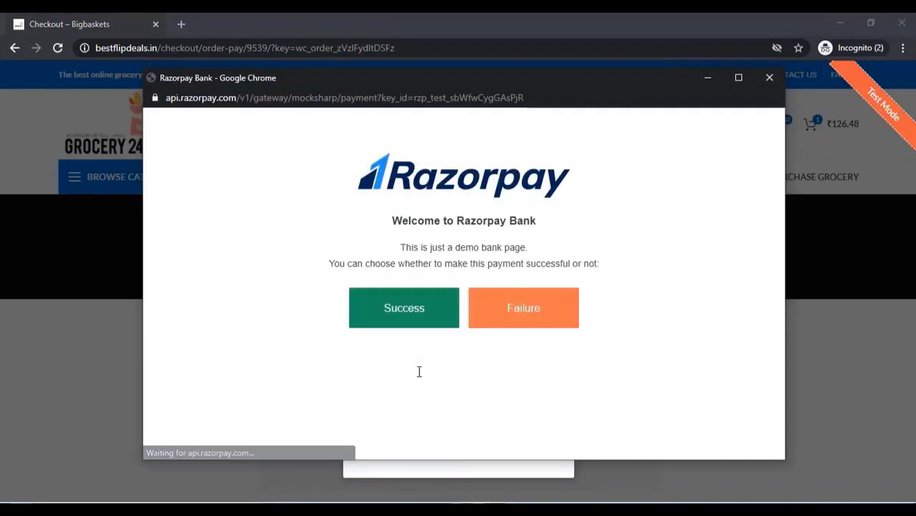
pyautogui.click(423, 308)
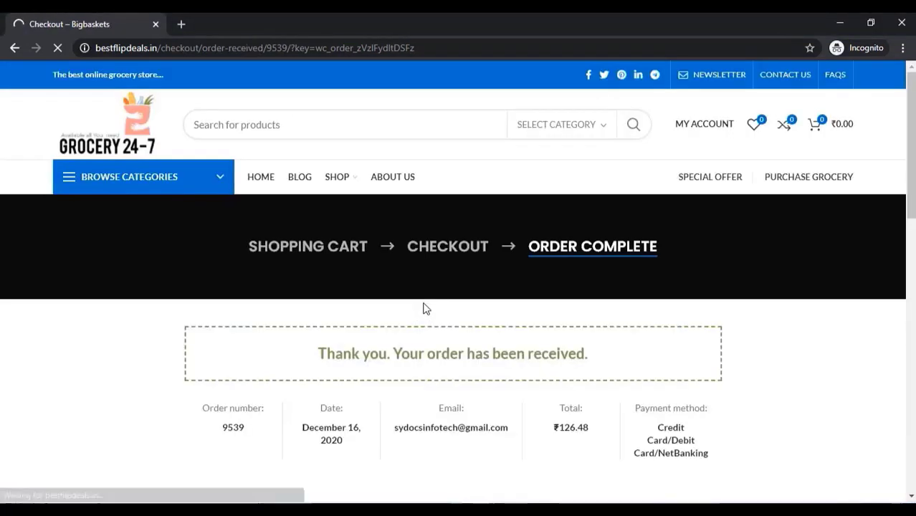
pyautogui.scroll(-2, 423, 308)
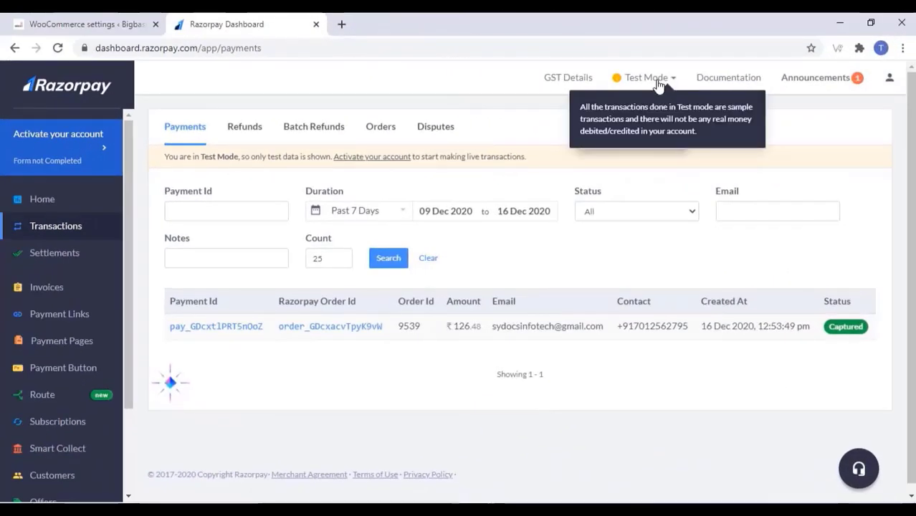
# Switch Razorpay to Live Mode and set the activation form's category to Ecommerce, sub category Grocery
pyautogui.click(660, 85)
pyautogui.click(622, 138)
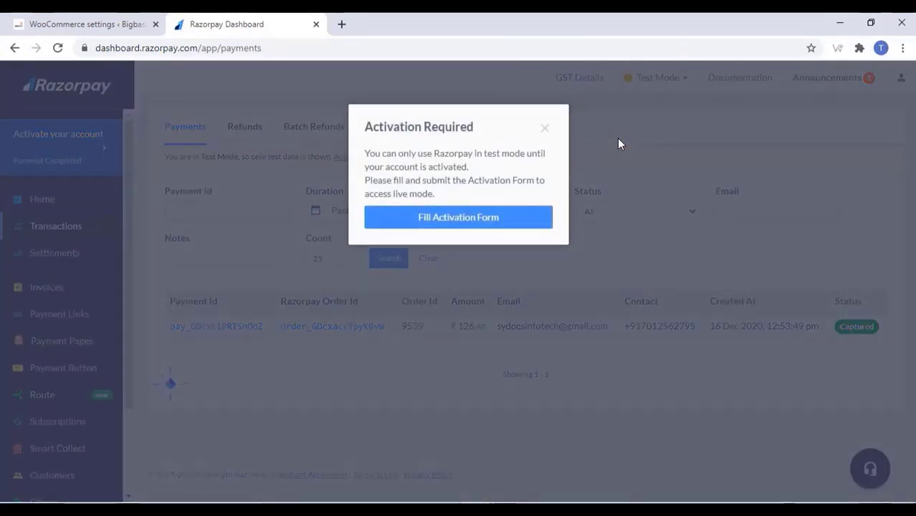
pyautogui.click(452, 225)
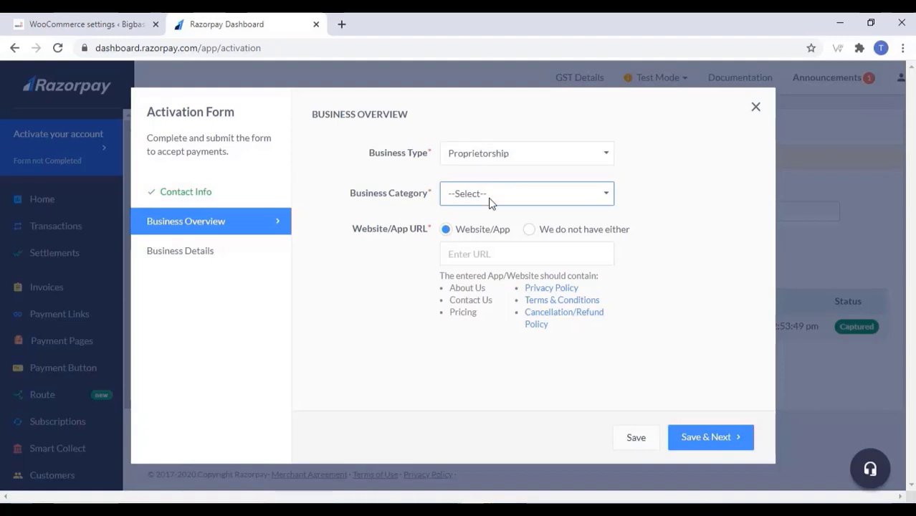
pyautogui.click(492, 197)
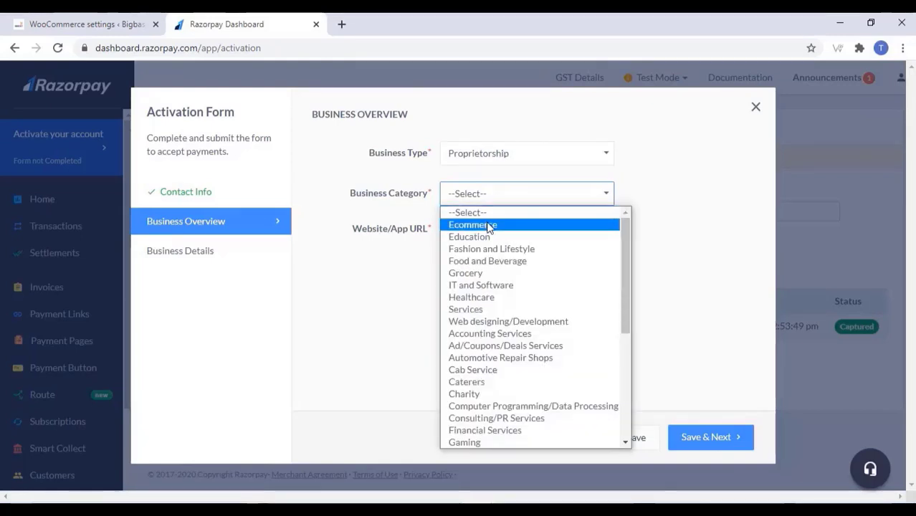
pyautogui.click(490, 225)
pyautogui.click(483, 227)
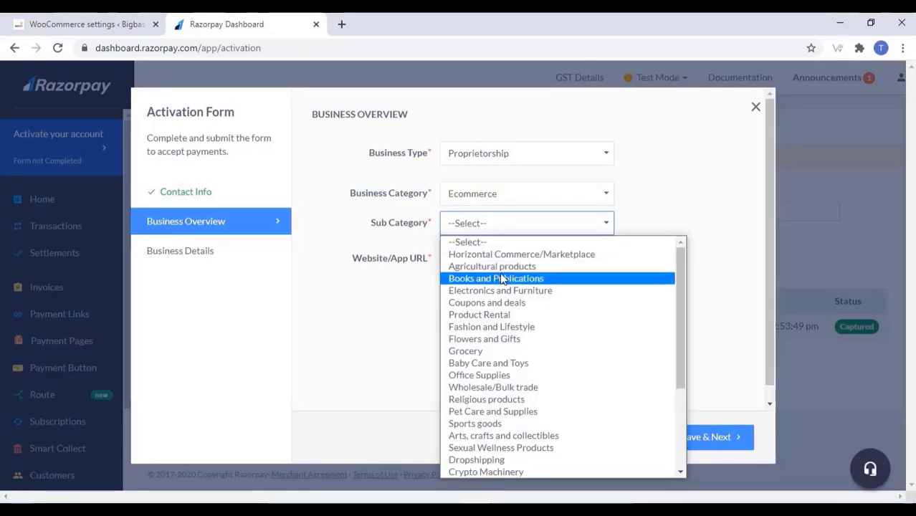
pyautogui.click(490, 353)
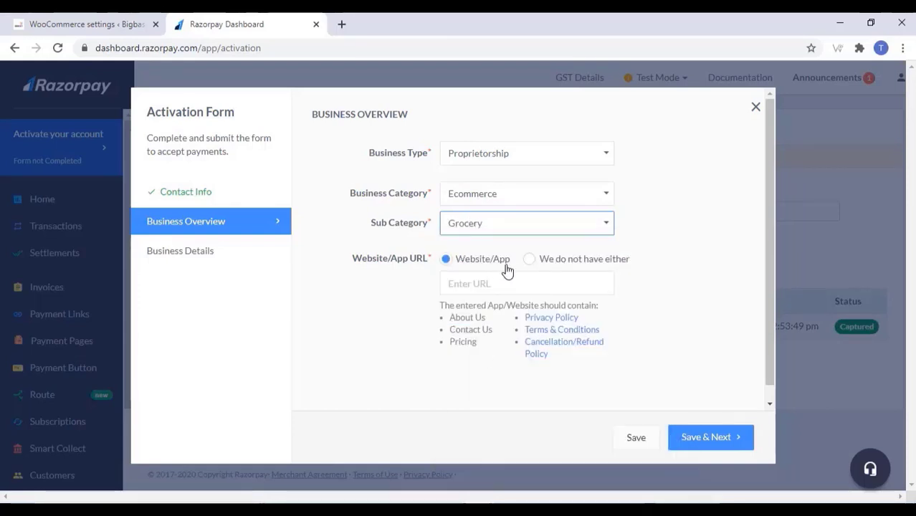
# Enter the store's site address as the website URL and save the business overview
pyautogui.click(97, 26)
pyautogui.moveTo(95, 48); pyautogui.dragTo(187, 47)
pyautogui.rightClick(121, 48)
pyautogui.click(162, 126)
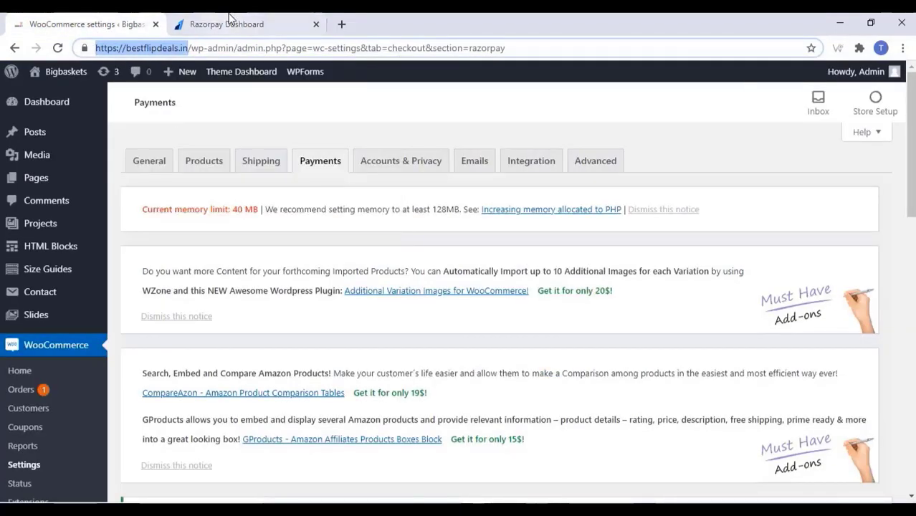
pyautogui.click(226, 24)
pyautogui.rightClick(463, 283)
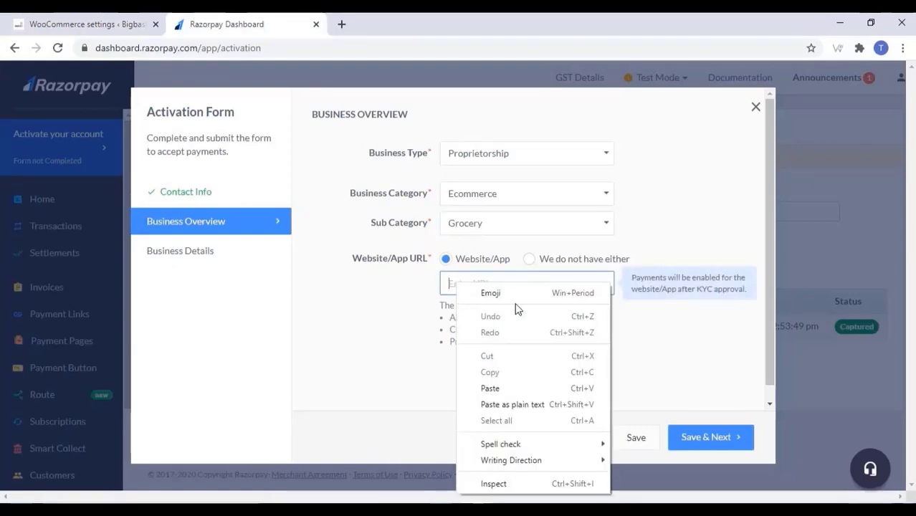
pyautogui.click(493, 394)
pyautogui.click(442, 400)
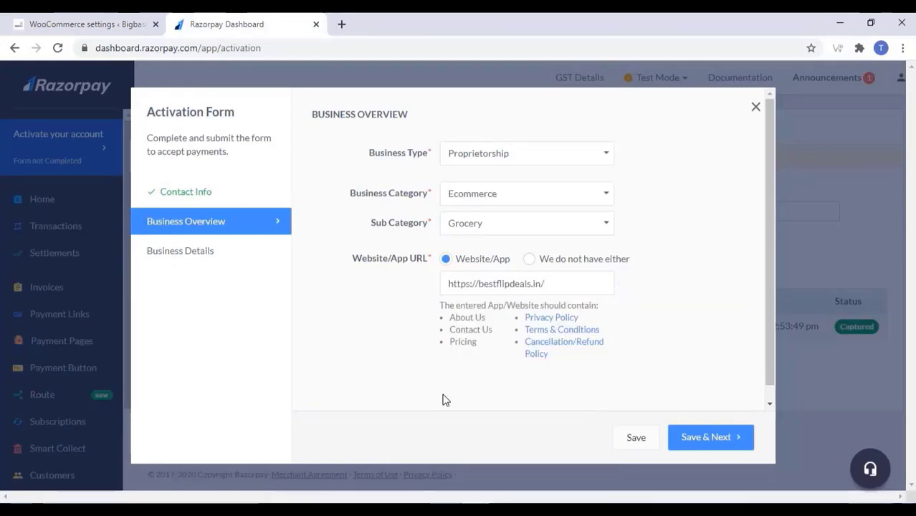
pyautogui.click(705, 439)
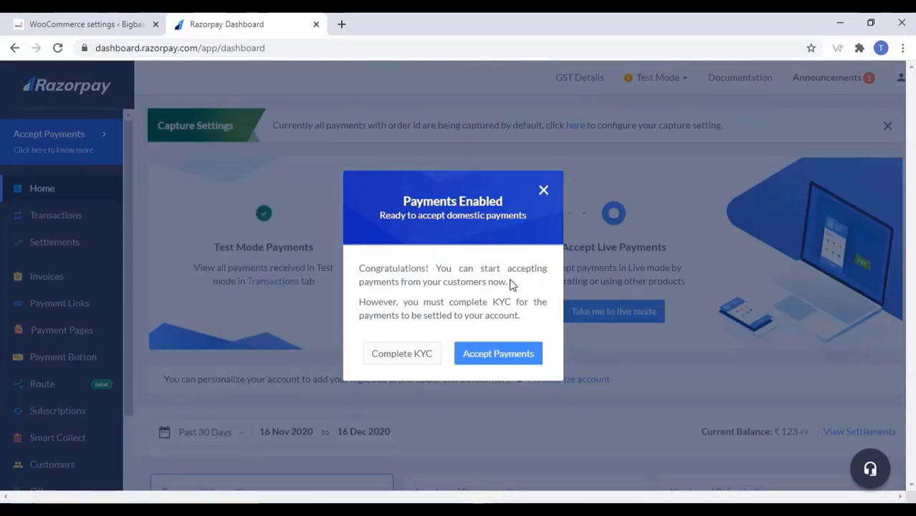
# Start accepting payments and generate a new live API key in Razorpay settings
pyautogui.click(487, 358)
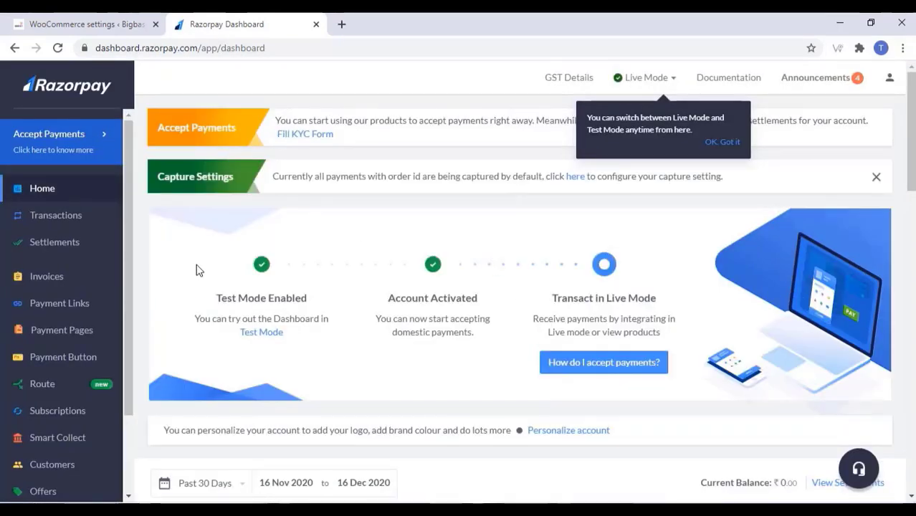
pyautogui.scroll(-2, 85, 355)
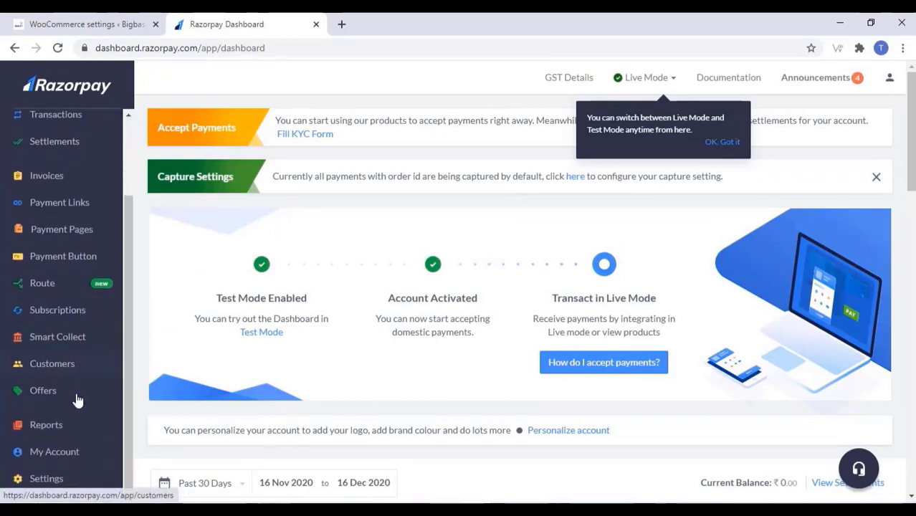
pyautogui.click(56, 484)
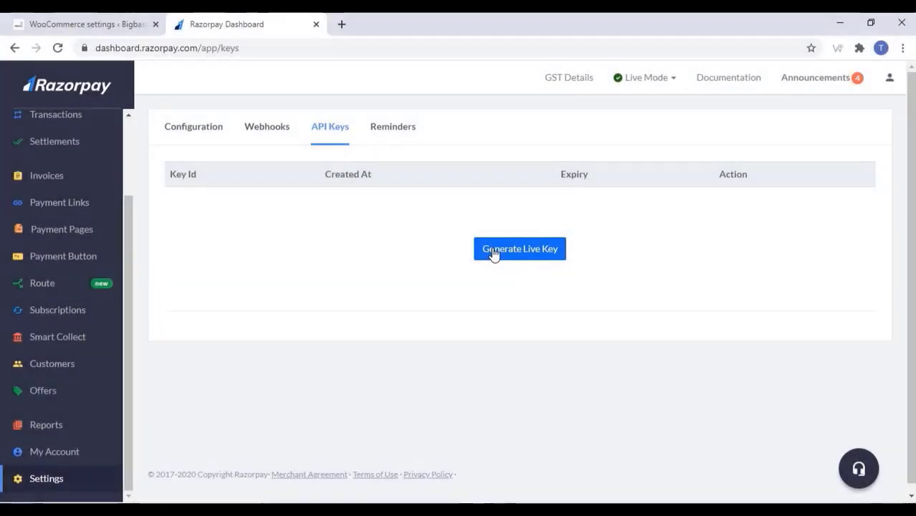
pyautogui.click(492, 252)
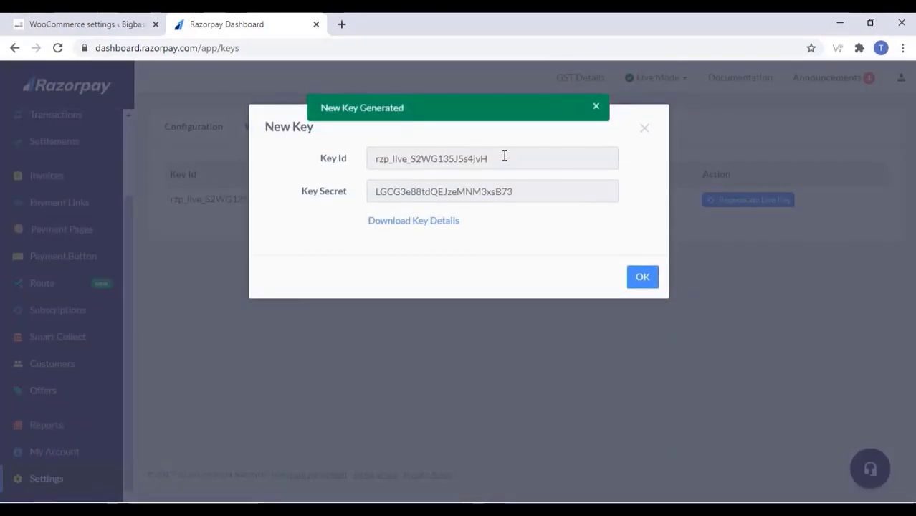
# Copy the live Key Id from the New Key dialog and return to the WooCommerce payment settings
pyautogui.click(476, 153)
pyautogui.moveTo(489, 158); pyautogui.dragTo(377, 159)
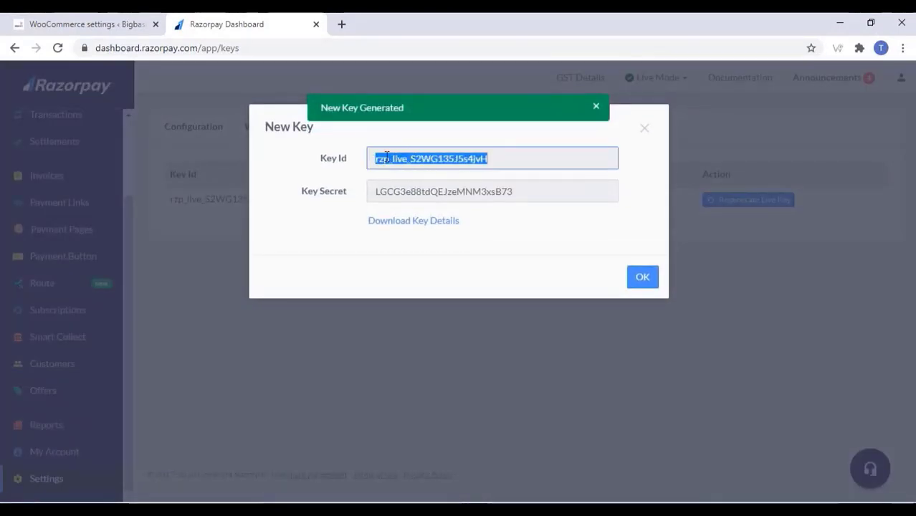
pyautogui.rightClick(385, 158)
pyautogui.click(413, 170)
pyautogui.click(113, 24)
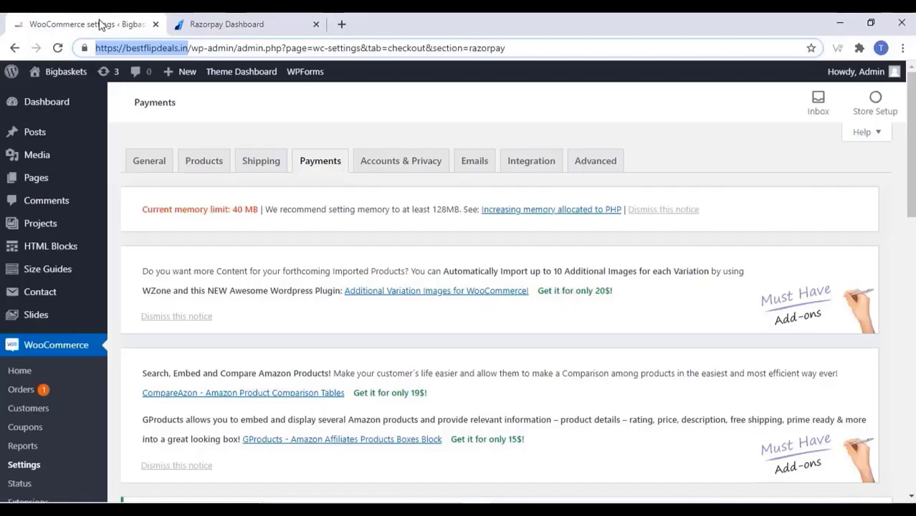
# Replace the old test Key ID with the live Key Id
pyautogui.scroll(-5, 297, 267)
pyautogui.scroll(-4, 300, 266)
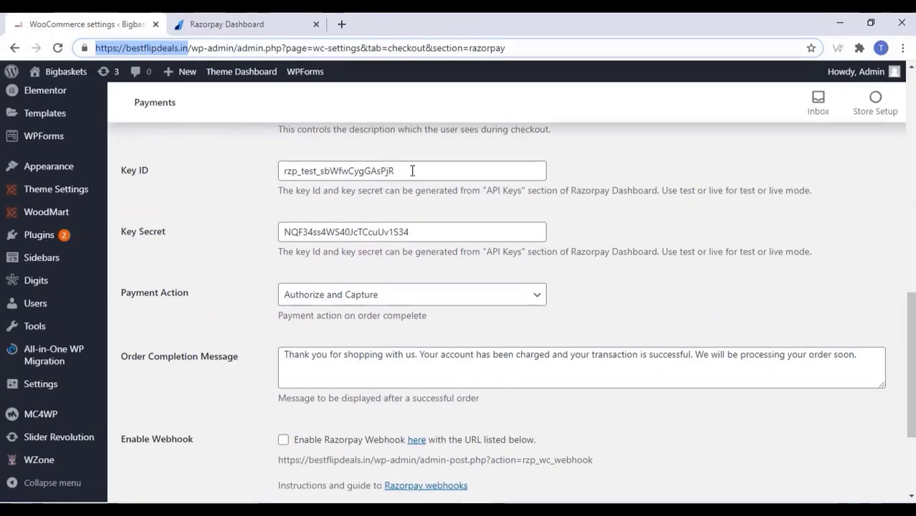
pyautogui.moveTo(412, 170); pyautogui.dragTo(265, 185)
pyautogui.rightClick(289, 170)
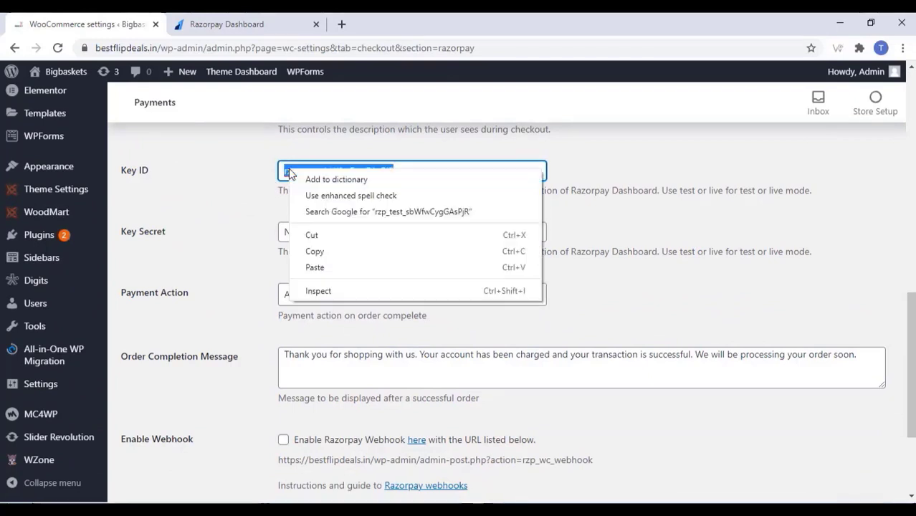
pyautogui.click(314, 267)
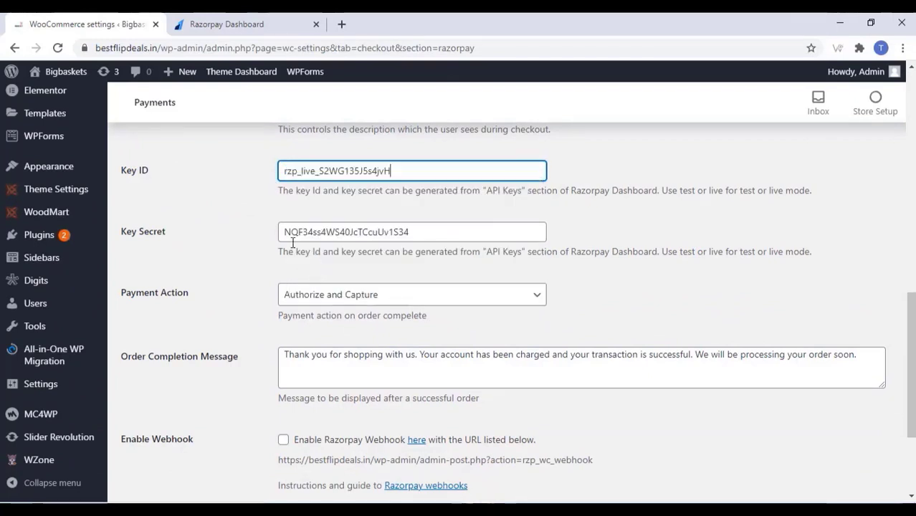
# Replace the old Key Secret with the live Key Secret copied from Razorpay
pyautogui.click(244, 24)
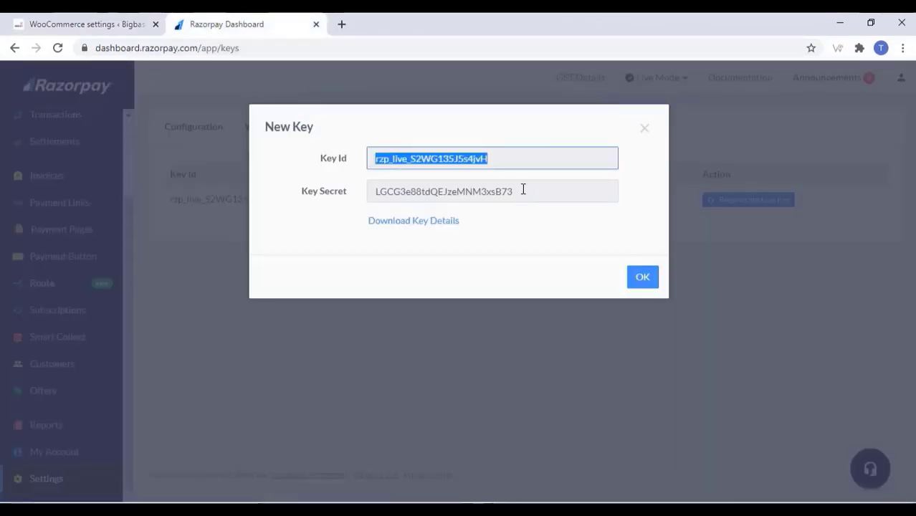
pyautogui.moveTo(523, 188); pyautogui.dragTo(368, 189)
pyautogui.rightClick(391, 188)
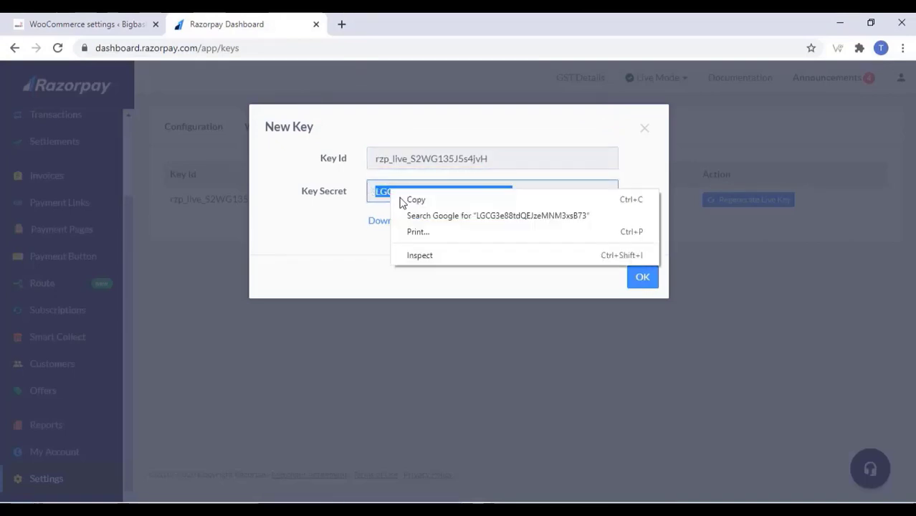
pyautogui.click(422, 200)
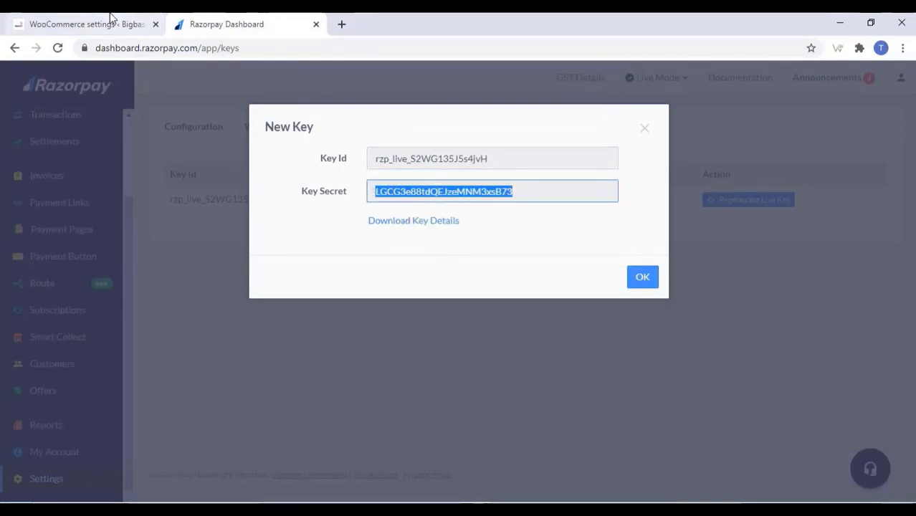
pyautogui.click(115, 25)
pyautogui.moveTo(431, 234); pyautogui.dragTo(285, 231)
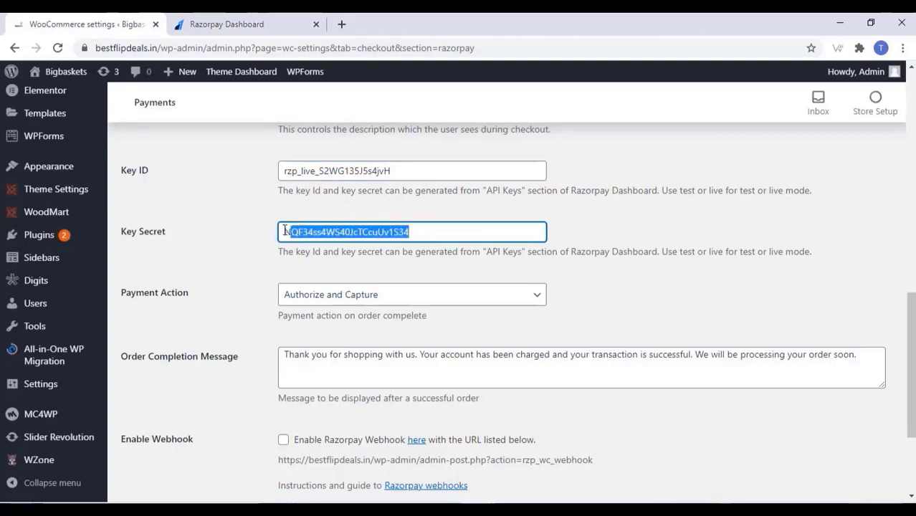
pyautogui.rightClick(298, 232)
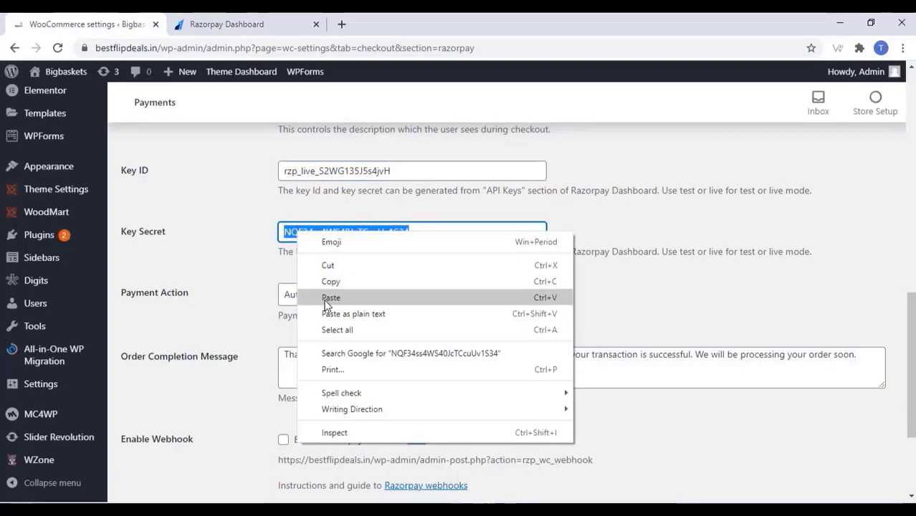
pyautogui.click(329, 299)
# Save the Razorpay gateway settings and return to the Razorpay Dashboard
pyautogui.scroll(-3, 246, 311)
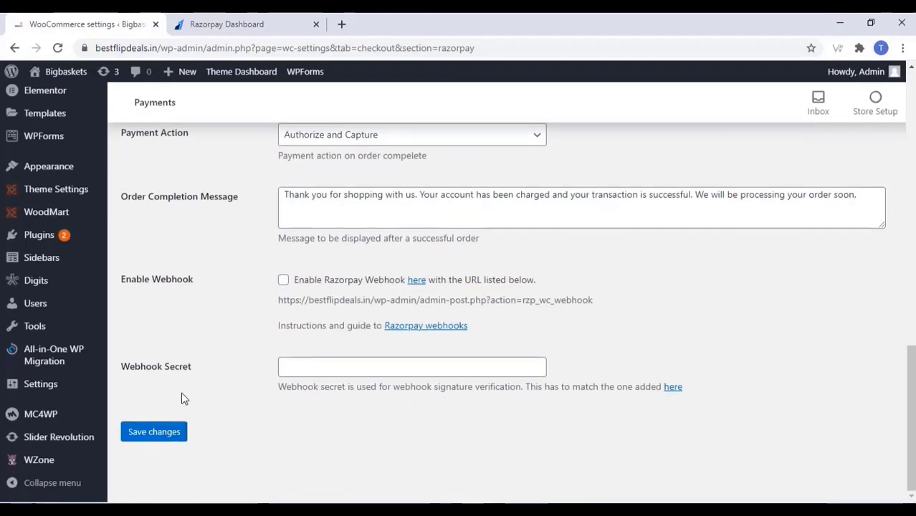
pyautogui.click(156, 433)
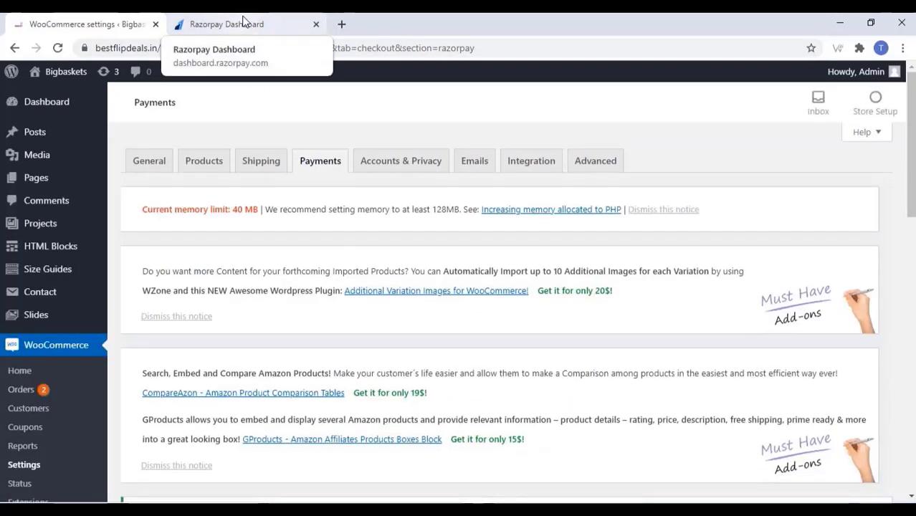
pyautogui.click(243, 22)
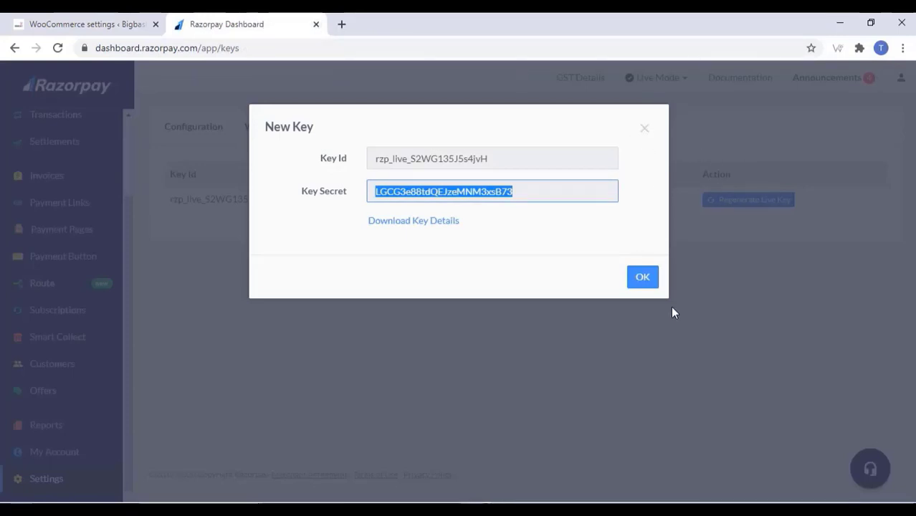
# Close the new Razorpay key details and browse the KYC form's Bank Account and Documents Upload sections
pyautogui.click(642, 278)
pyautogui.click(495, 202)
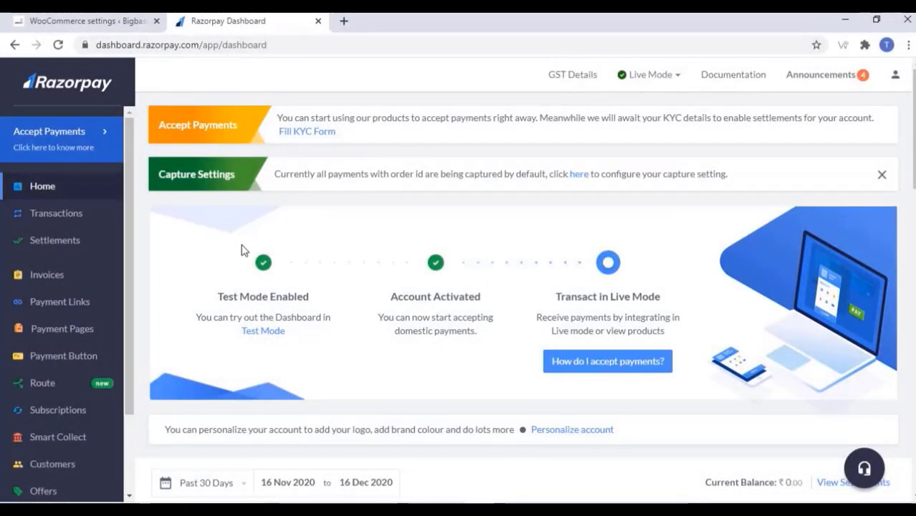
pyautogui.click(300, 134)
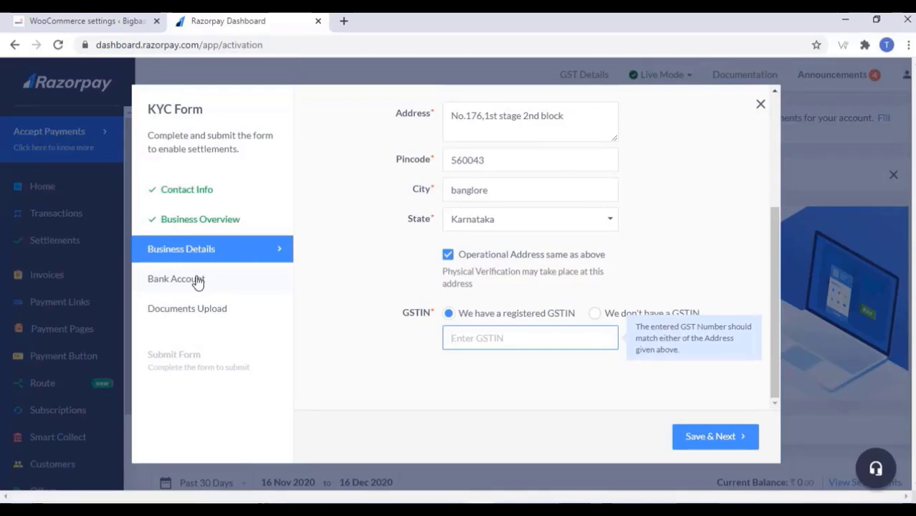
pyautogui.click(198, 281)
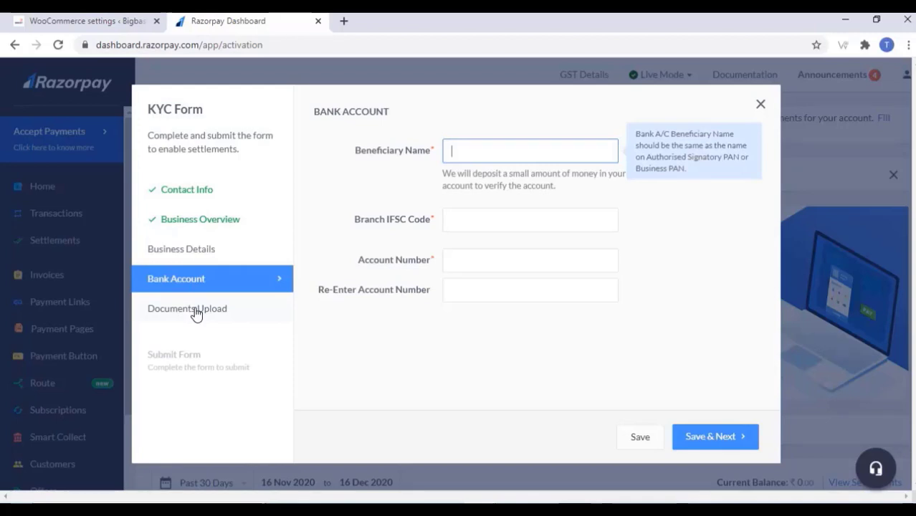
pyautogui.click(196, 312)
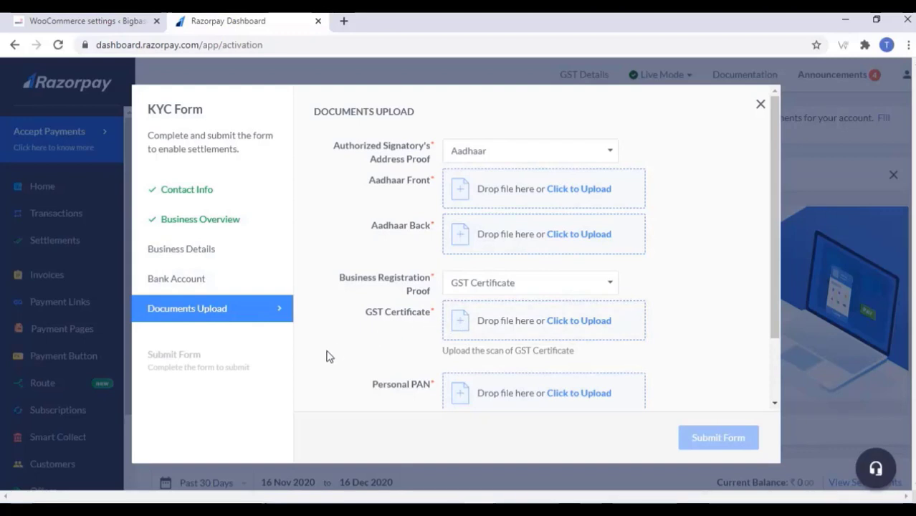
pyautogui.scroll(-1, 324, 358)
pyautogui.scroll(1, 323, 360)
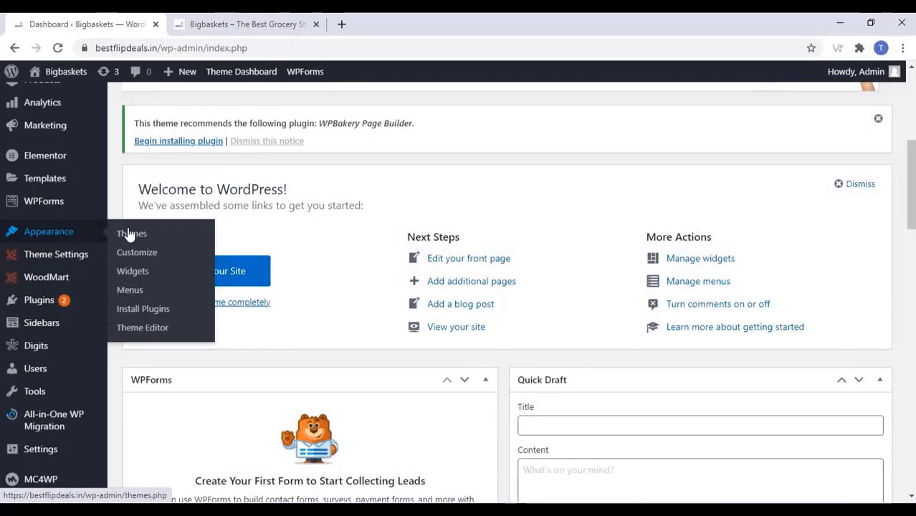
# Go to the widgets page and expand Footer Column 1's Text widget settings
pyautogui.click(132, 273)
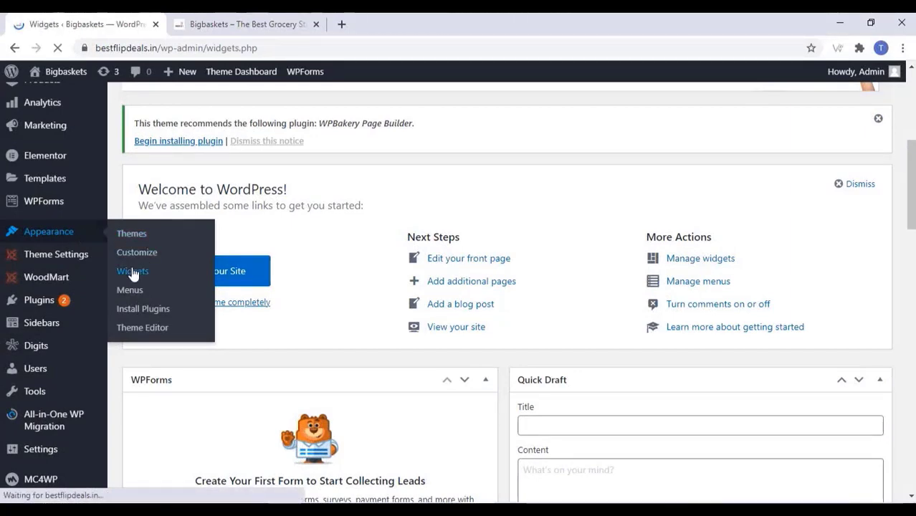
pyautogui.scroll(-1, 671, 244)
pyautogui.scroll(-3, 666, 251)
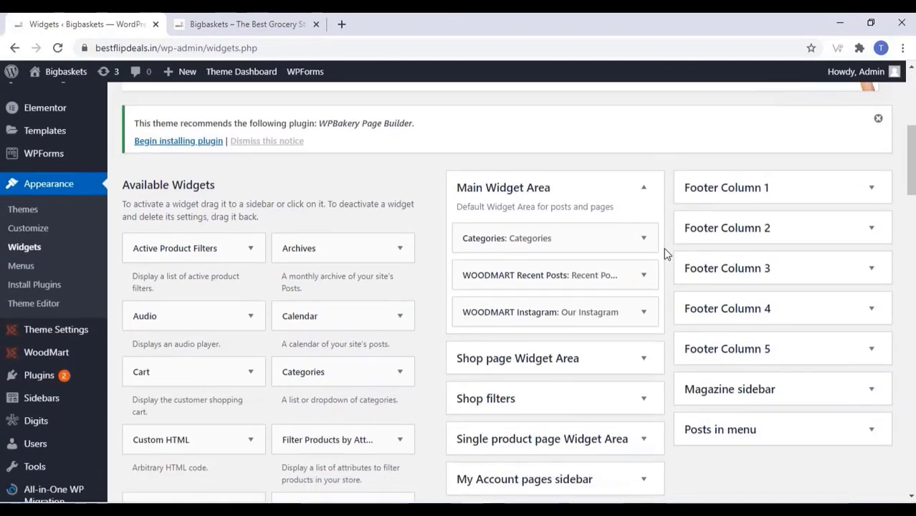
pyautogui.click(774, 192)
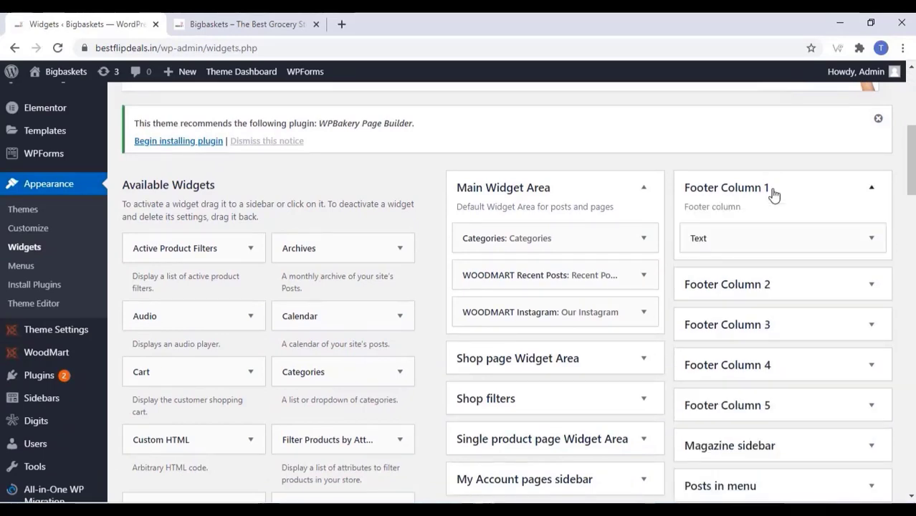
pyautogui.click(749, 242)
pyautogui.scroll(-2, 746, 244)
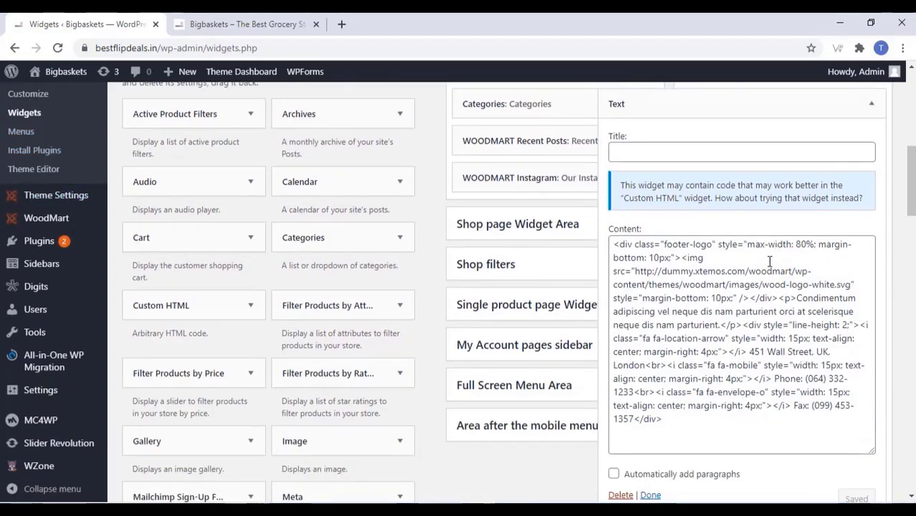
# Copy the storefront logo image address and paste it over the footer widget's old logo URL
pyautogui.click(244, 24)
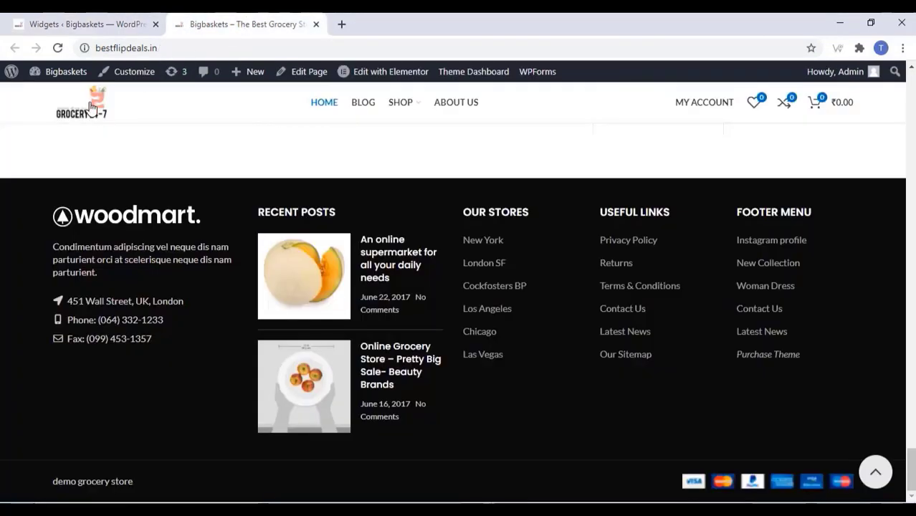
pyautogui.rightClick(92, 106)
pyautogui.click(162, 207)
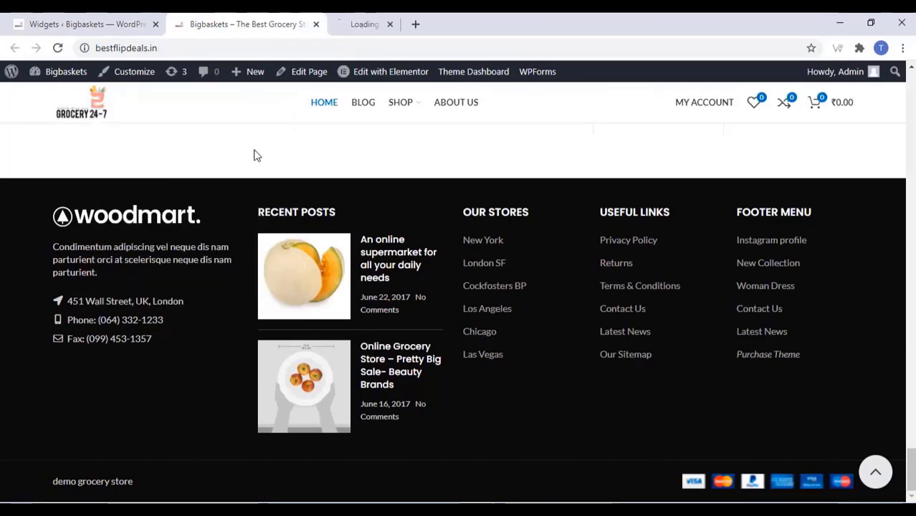
pyautogui.click(402, 24)
pyautogui.rightClick(153, 48)
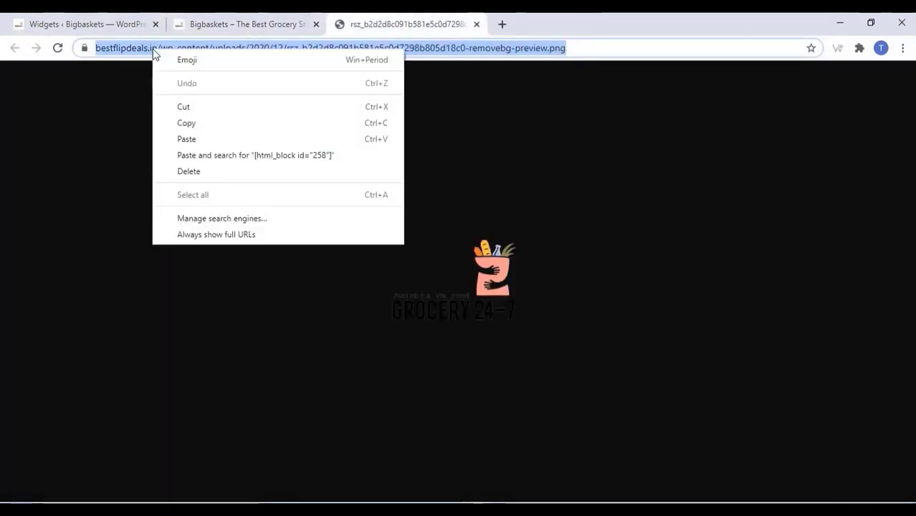
pyautogui.click(188, 123)
pyautogui.click(74, 24)
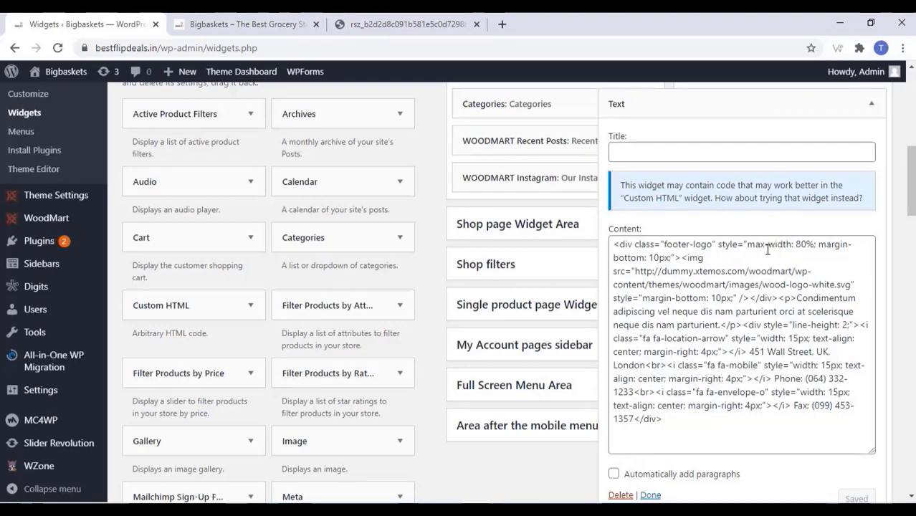
pyautogui.moveTo(636, 273); pyautogui.dragTo(855, 285)
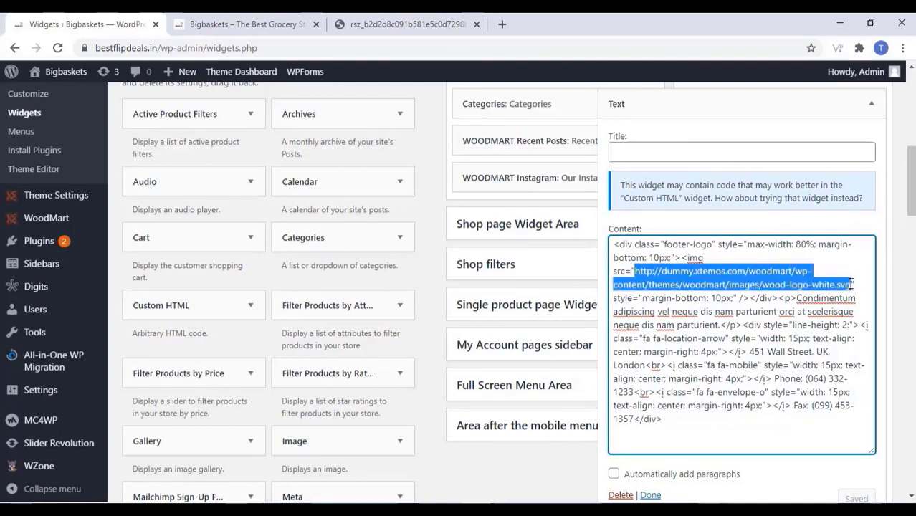
pyautogui.rightClick(838, 289)
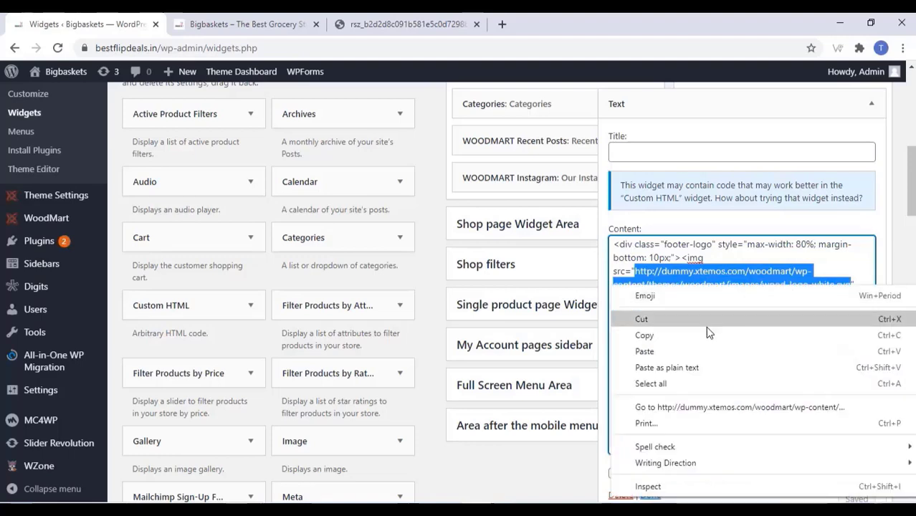
pyautogui.click(672, 348)
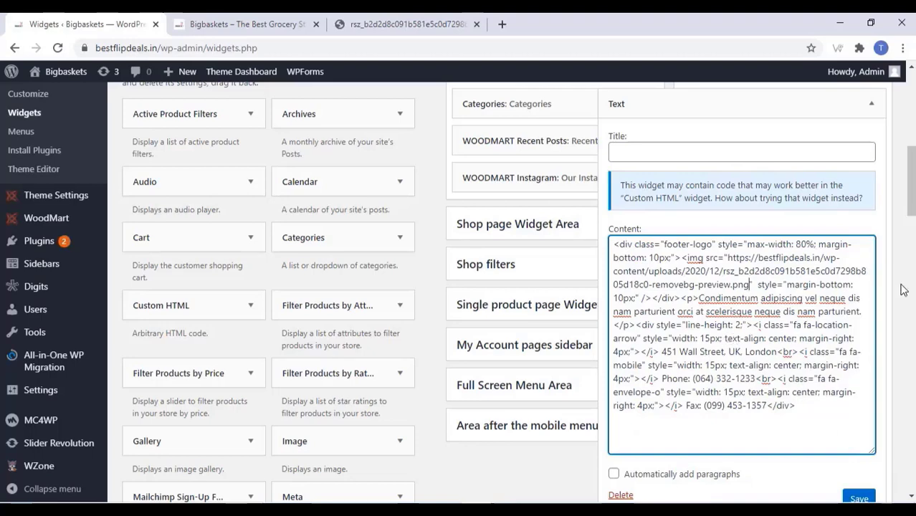
# Paste the Bigbaskets store description over the placeholder paragraph, check the address and phone lines, and save
pyautogui.scroll(-2, 902, 289)
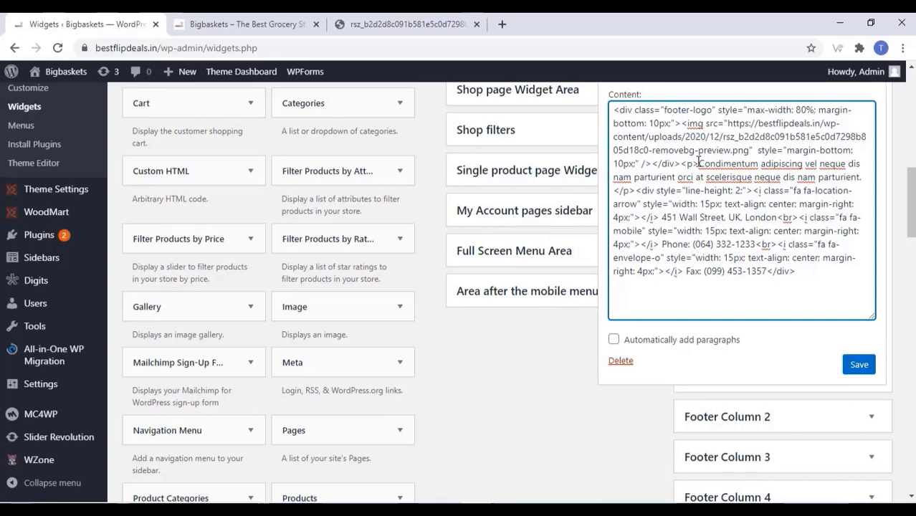
pyautogui.moveTo(707, 167); pyautogui.dragTo(860, 175)
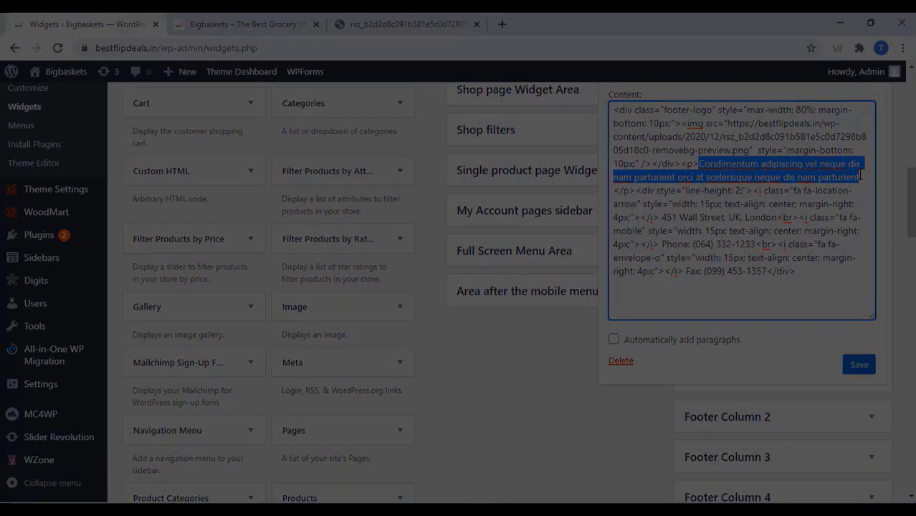
pyautogui.rightClick(861, 172)
pyautogui.click(619, 228)
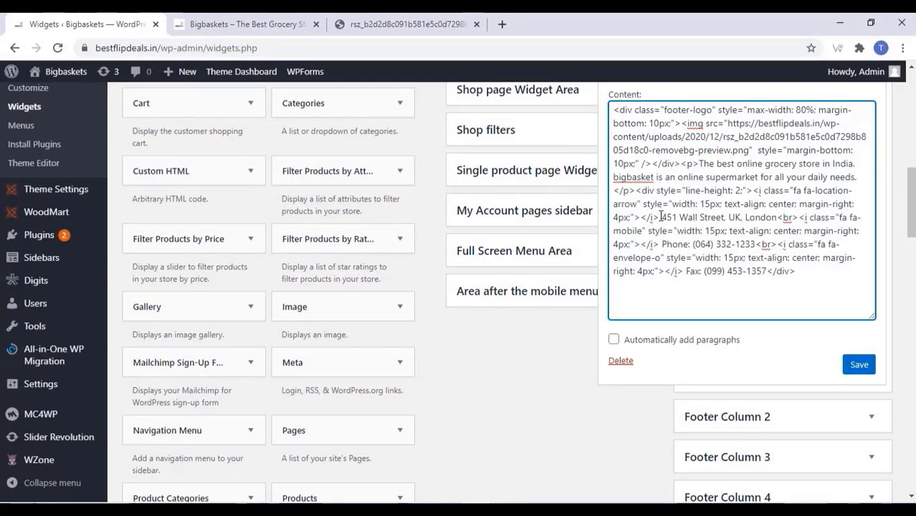
pyautogui.moveTo(661, 217); pyautogui.dragTo(780, 220)
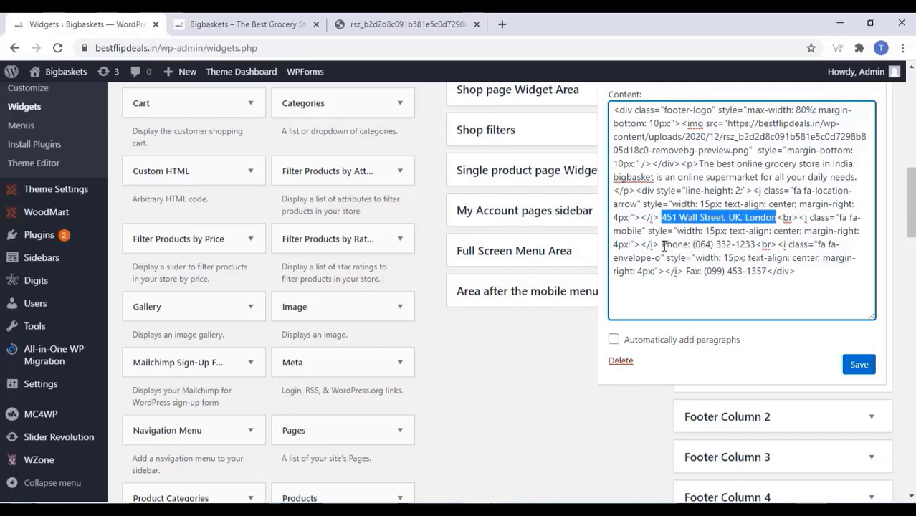
pyautogui.moveTo(662, 244); pyautogui.dragTo(754, 243)
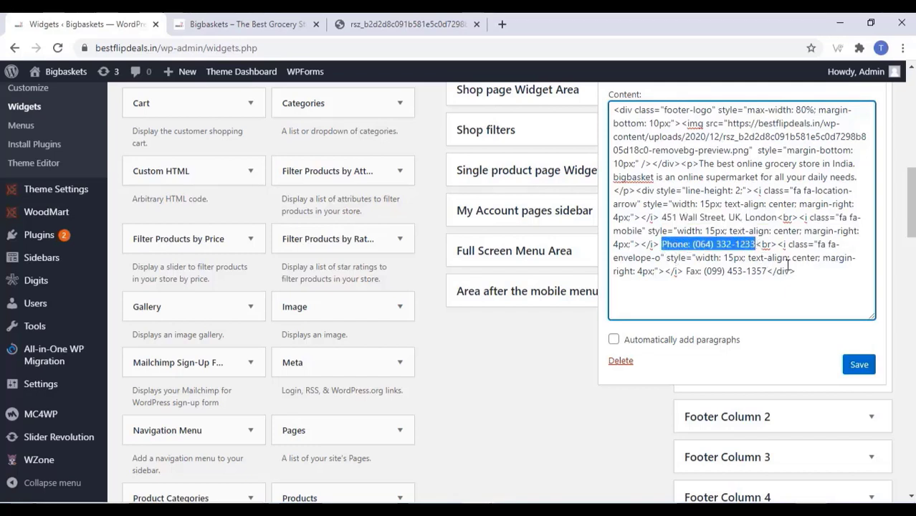
pyautogui.click(861, 371)
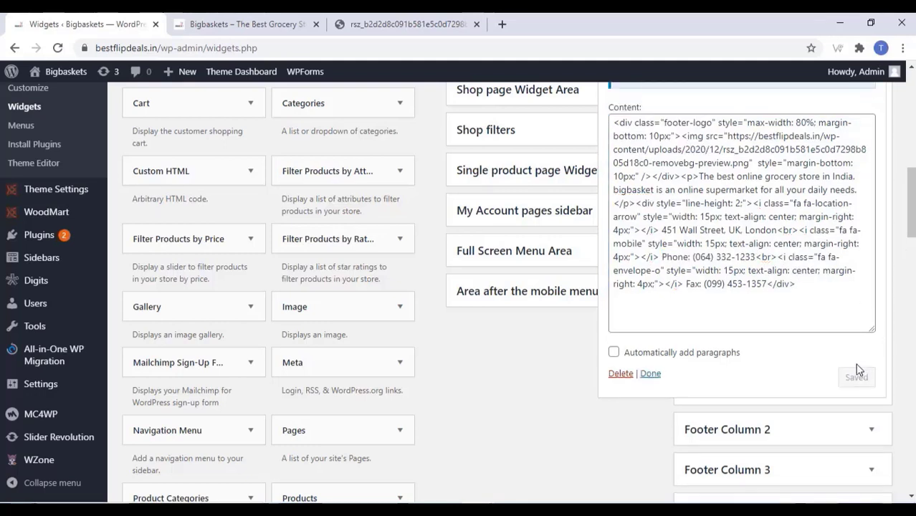
# Reload the storefront to check the new footer logo and description
pyautogui.click(244, 24)
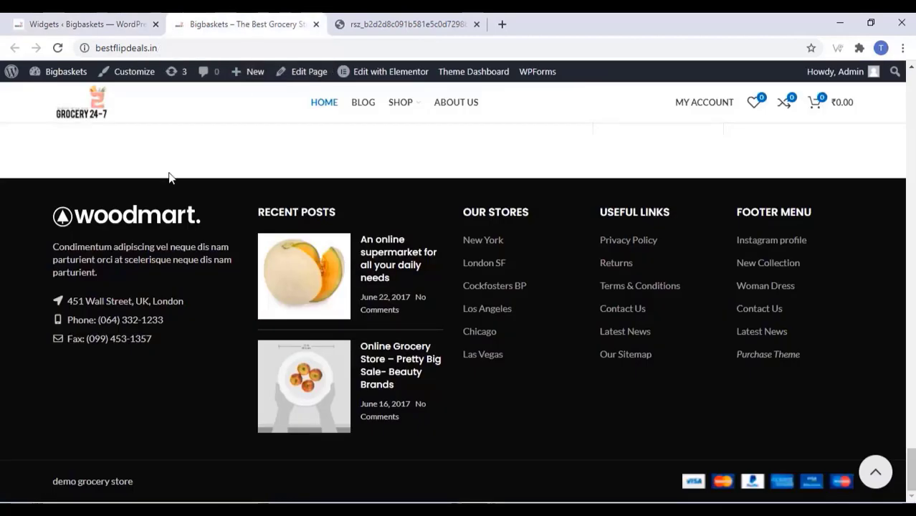
pyautogui.rightClick(132, 152)
pyautogui.click(163, 188)
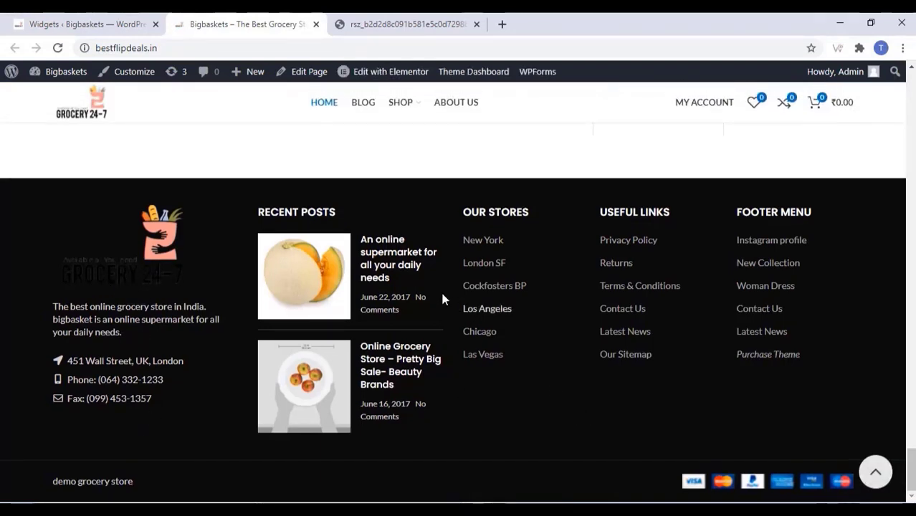
# Collapse Footer Column 1 and inspect Footer Column 2's Recent Posts widget
pyautogui.click(70, 25)
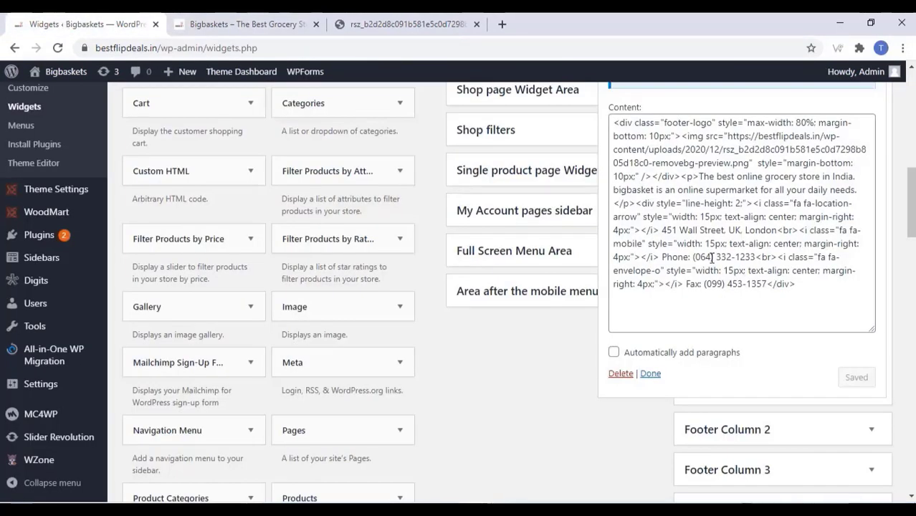
pyautogui.scroll(3, 717, 265)
pyautogui.click(872, 172)
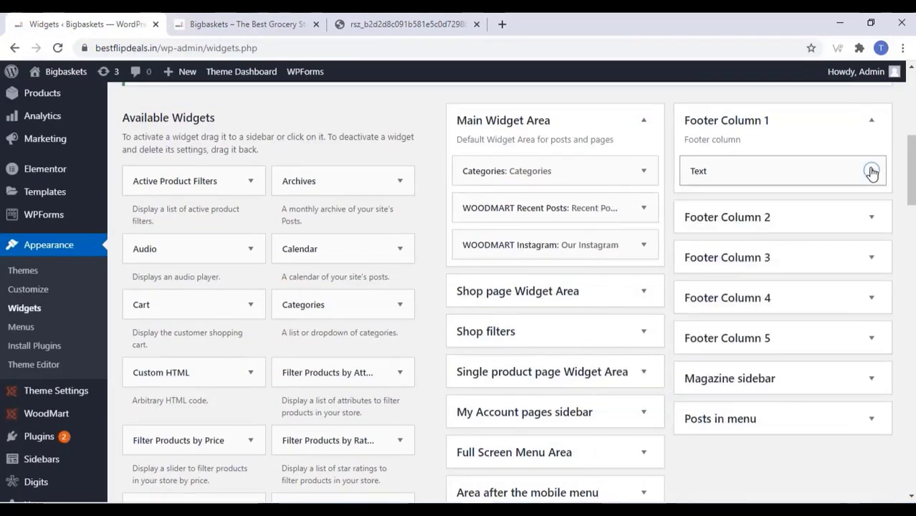
pyautogui.click(872, 218)
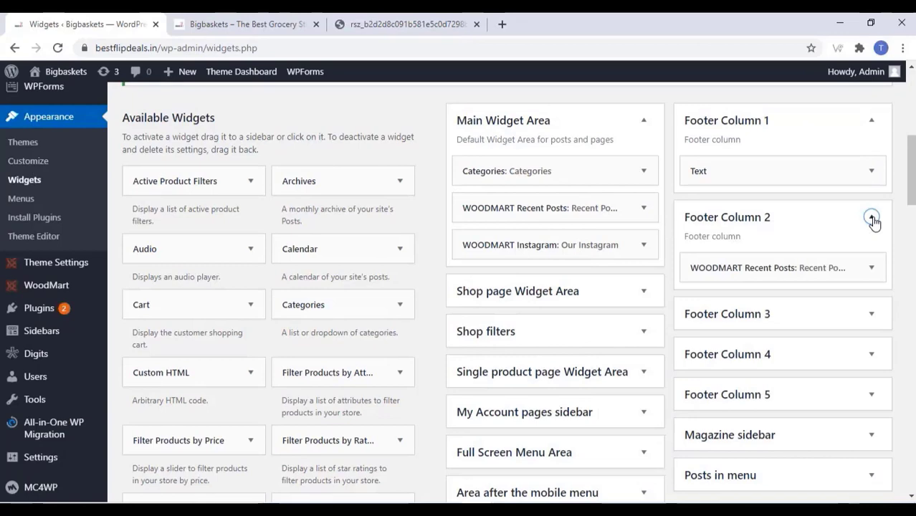
pyautogui.click(871, 269)
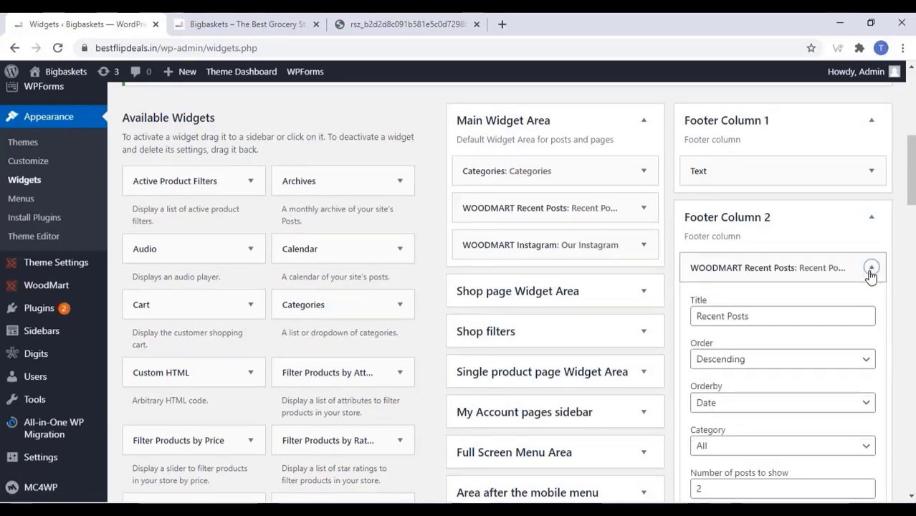
pyautogui.click(871, 269)
pyautogui.scroll(-1, 866, 277)
pyautogui.scroll(-3, 866, 277)
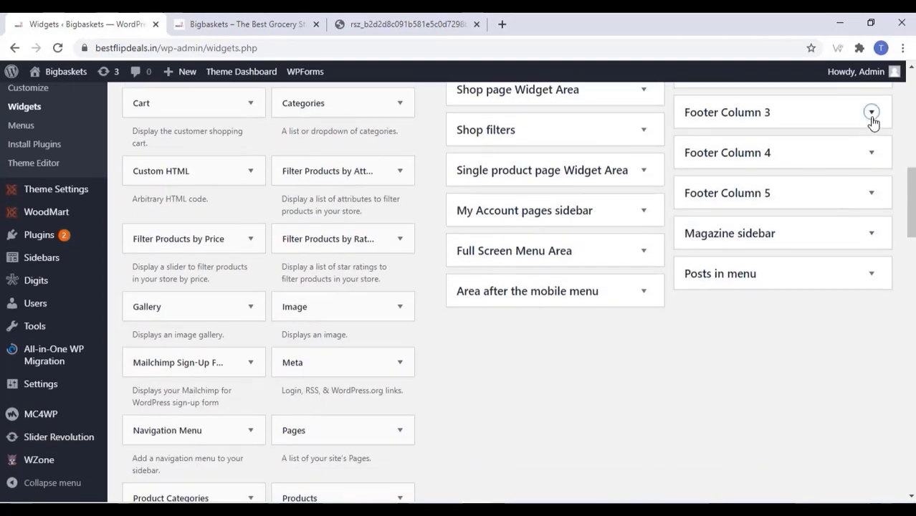
# Expand and collapse Footer Columns 3, 4, 5 and the Magazine sidebar to inspect their widgets
pyautogui.click(871, 116)
pyautogui.click(872, 117)
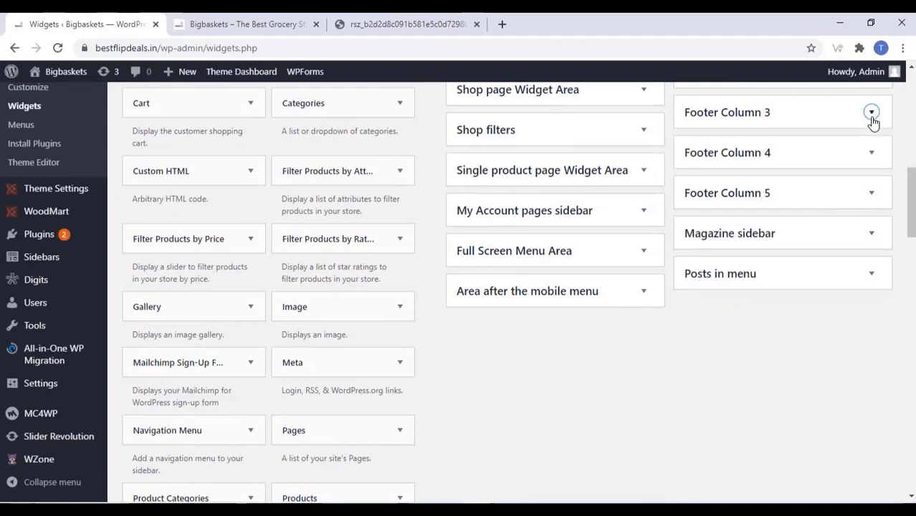
pyautogui.click(870, 154)
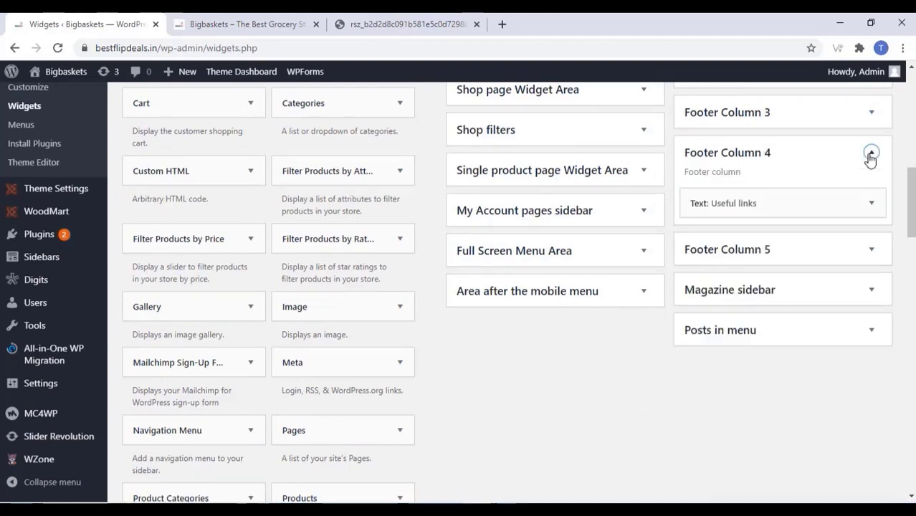
pyautogui.click(871, 156)
pyautogui.click(872, 194)
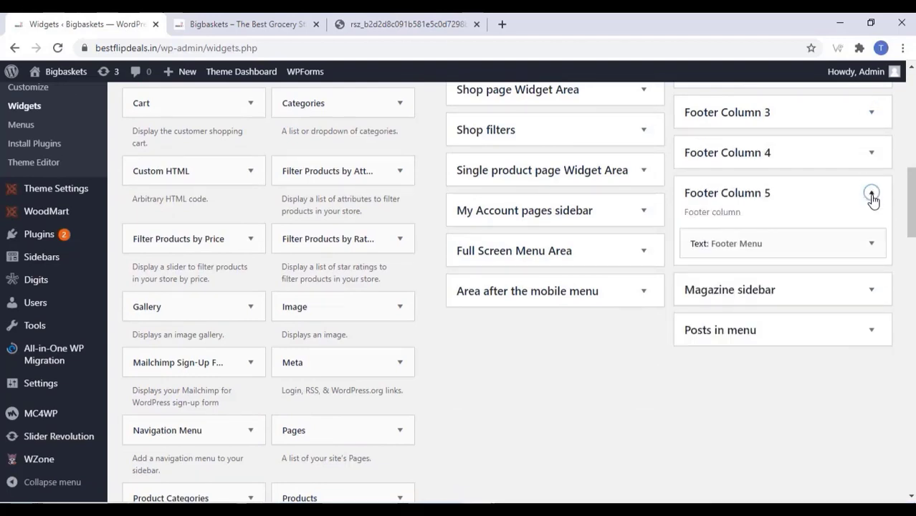
pyautogui.click(872, 194)
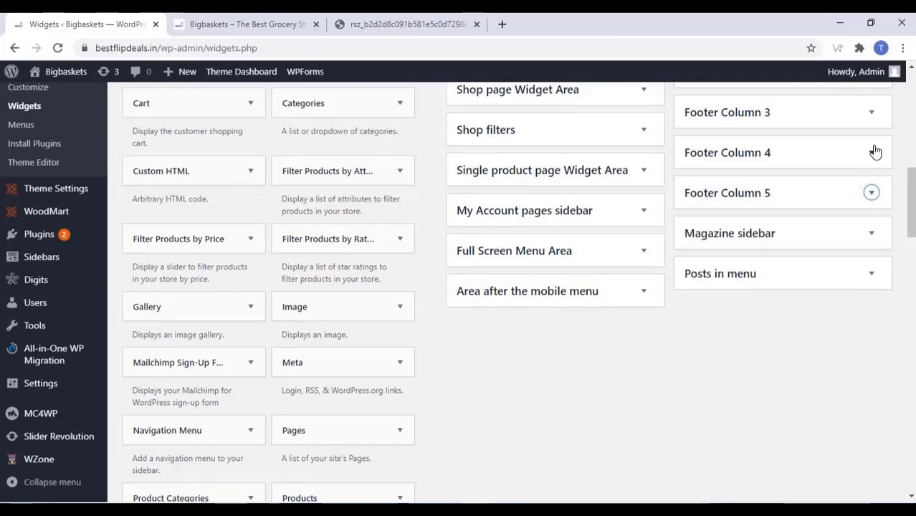
pyautogui.click(870, 240)
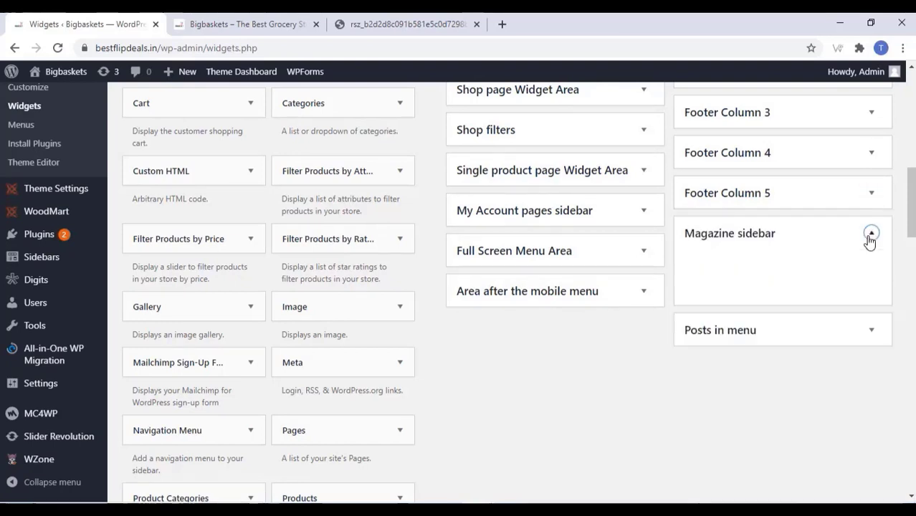
pyautogui.click(866, 238)
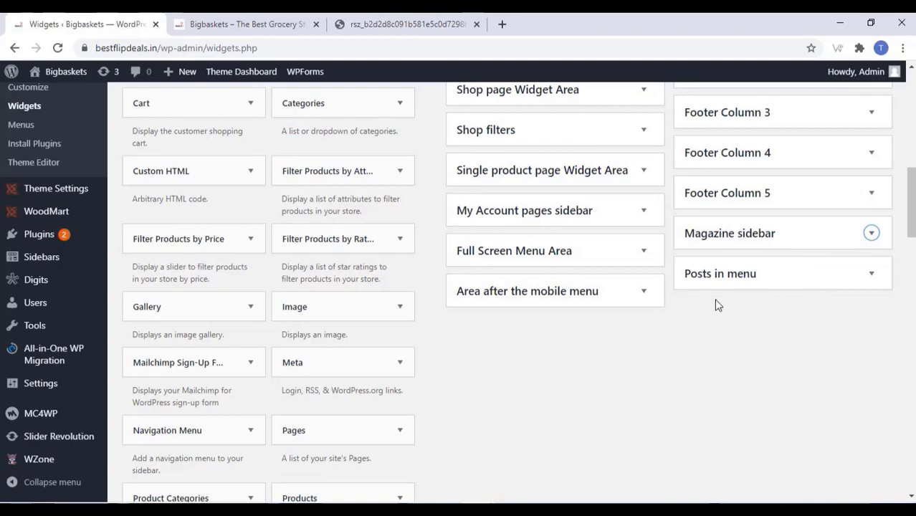
# Compare with the live footer, then expand Footer Column 3 to show the Our Stores widget
pyautogui.click(237, 24)
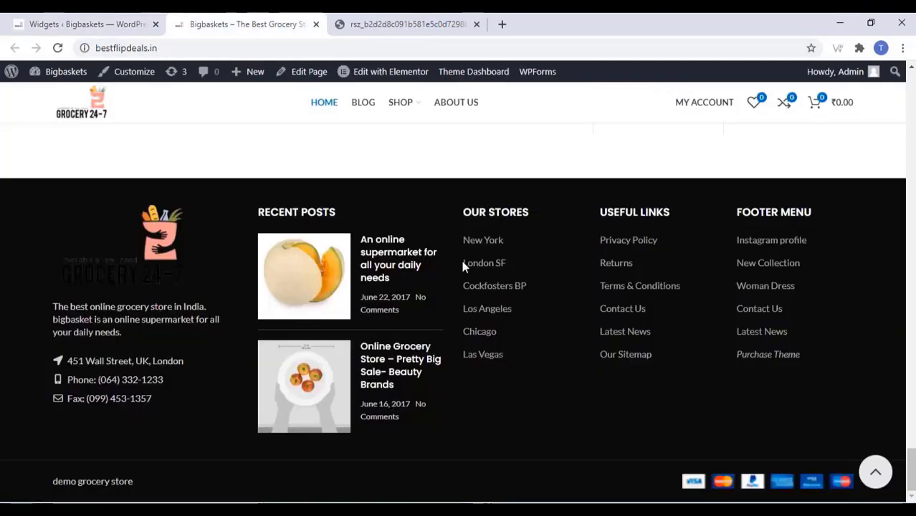
pyautogui.click(80, 23)
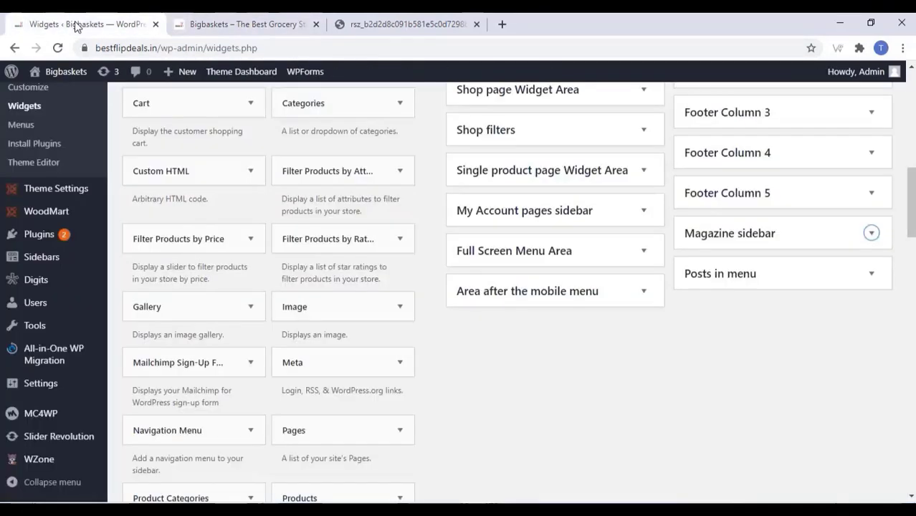
pyautogui.scroll(2, 788, 224)
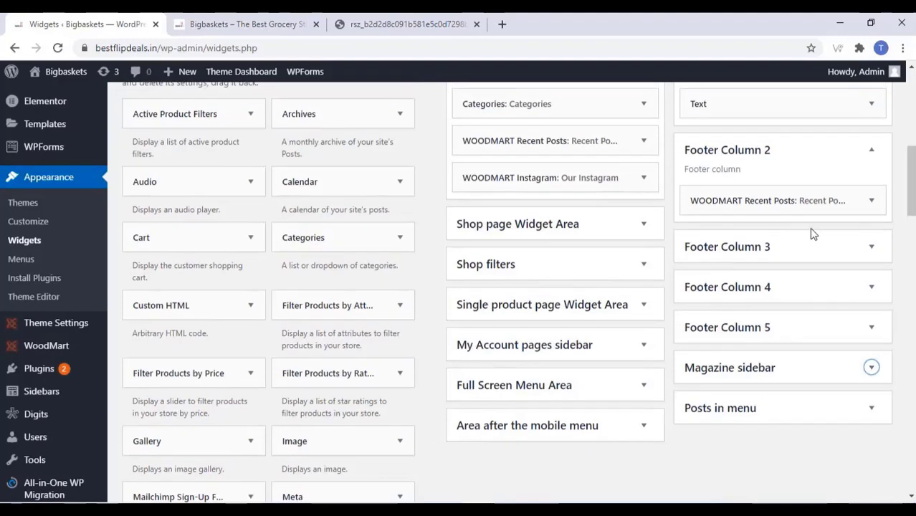
pyautogui.click(872, 246)
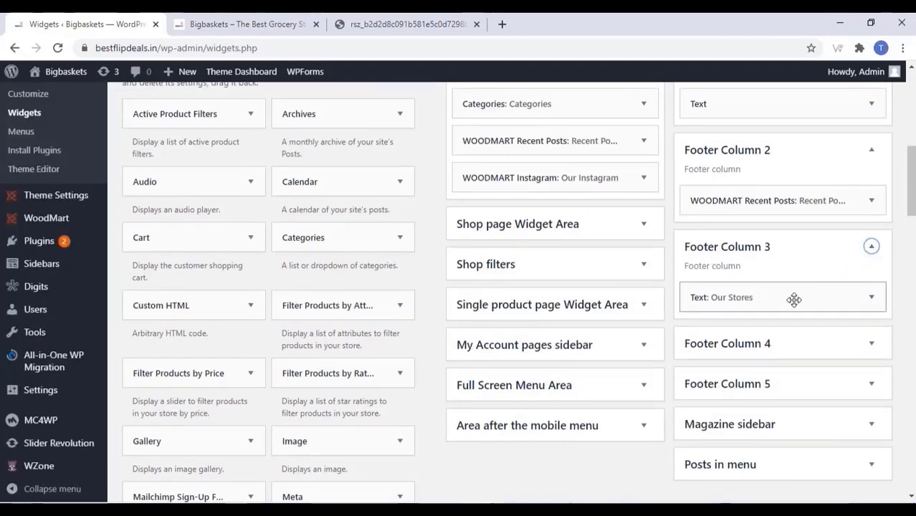
# Delete the Our Stores widget from Footer Column 3
pyautogui.click(872, 302)
pyautogui.scroll(-2, 724, 319)
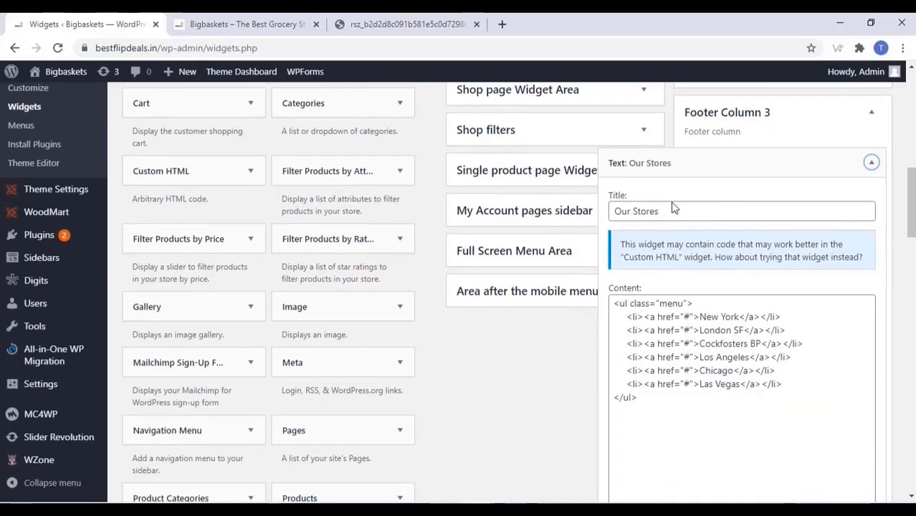
pyautogui.scroll(-1, 672, 220)
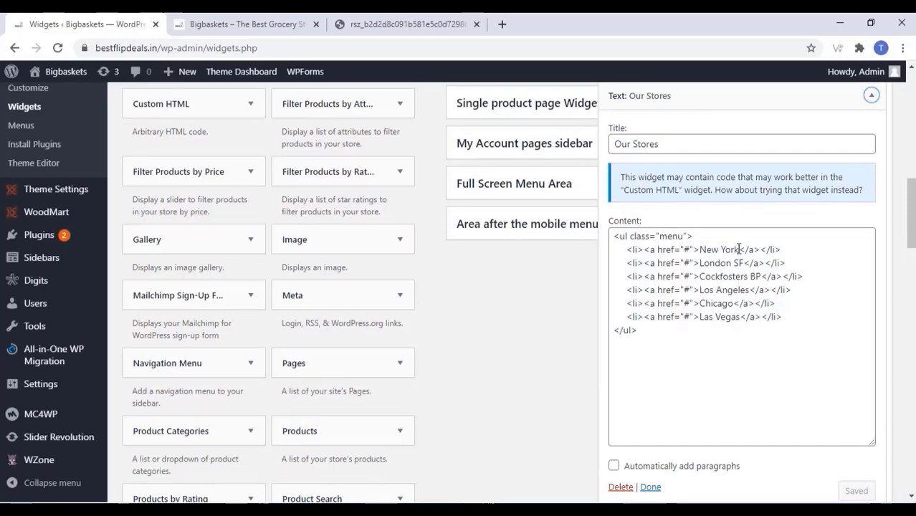
pyautogui.scroll(-1, 774, 208)
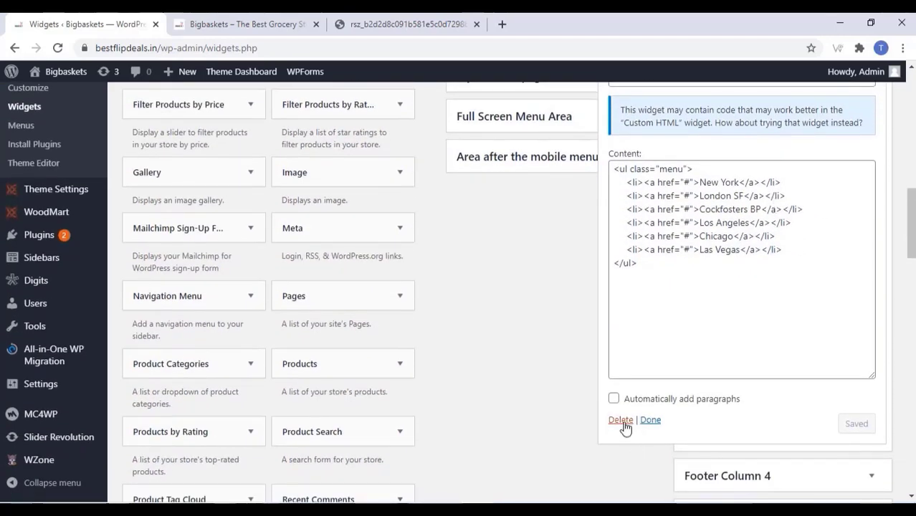
pyautogui.click(621, 420)
# Scroll the available widgets until Navigation Menu is visible
pyautogui.scroll(3, 710, 273)
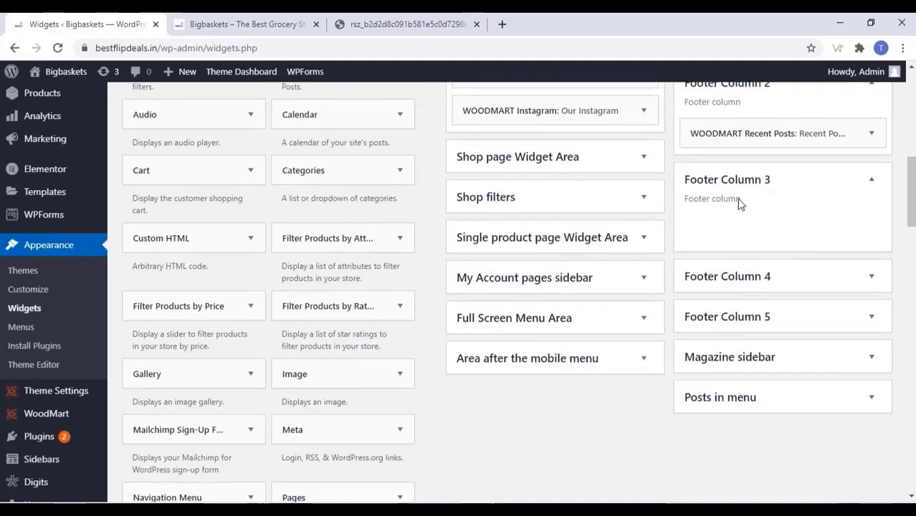
pyautogui.scroll(1, 178, 237)
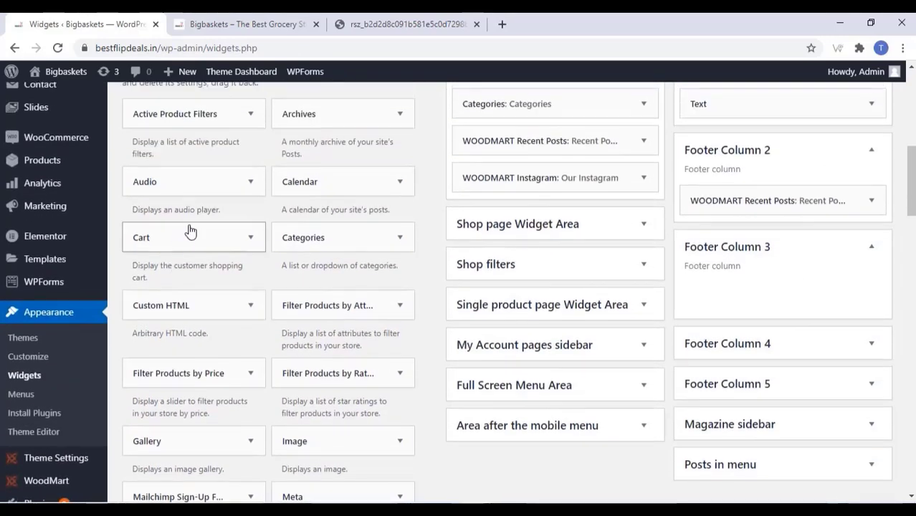
pyautogui.scroll(2, 190, 229)
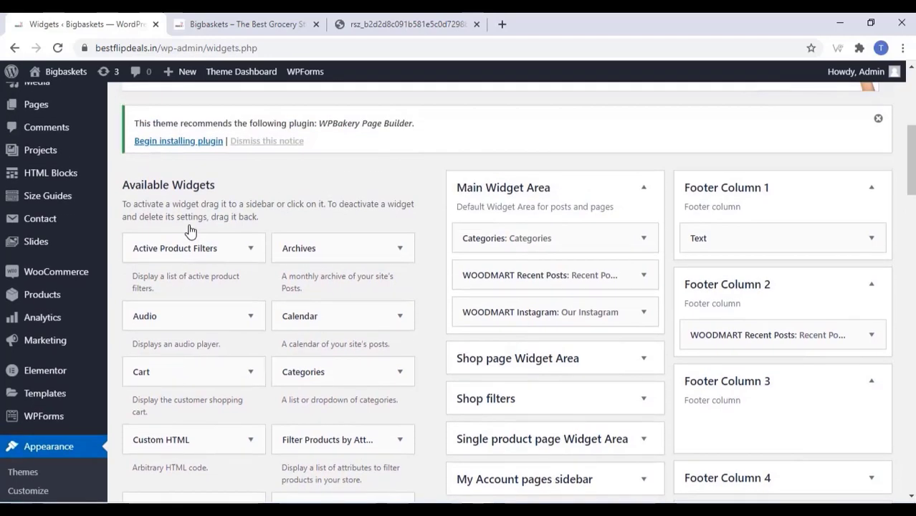
pyautogui.scroll(-3, 190, 229)
pyautogui.scroll(4, 192, 228)
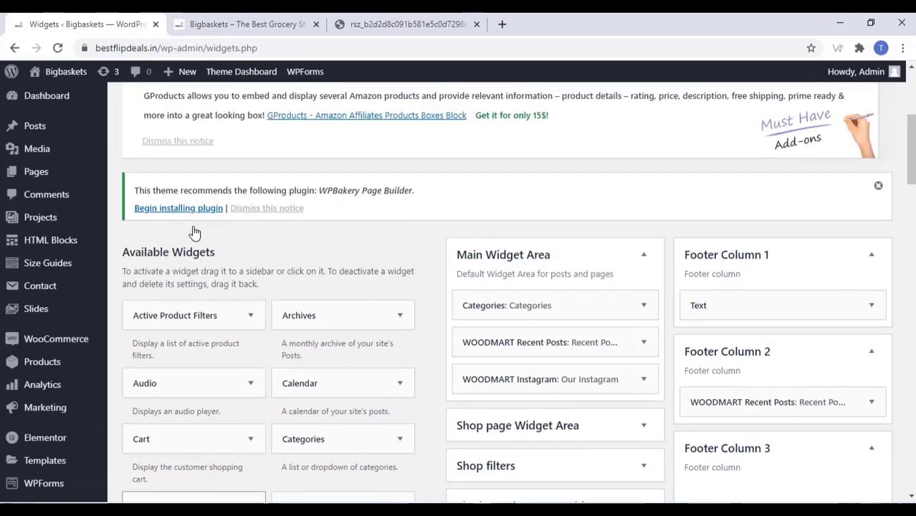
pyautogui.scroll(-4, 193, 231)
pyautogui.scroll(-1, 207, 213)
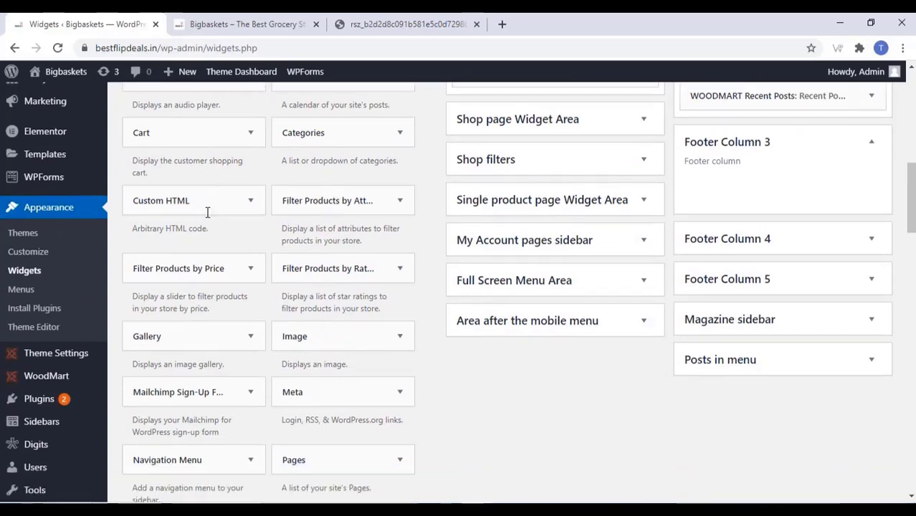
pyautogui.scroll(-2, 208, 212)
pyautogui.scroll(-1, 204, 219)
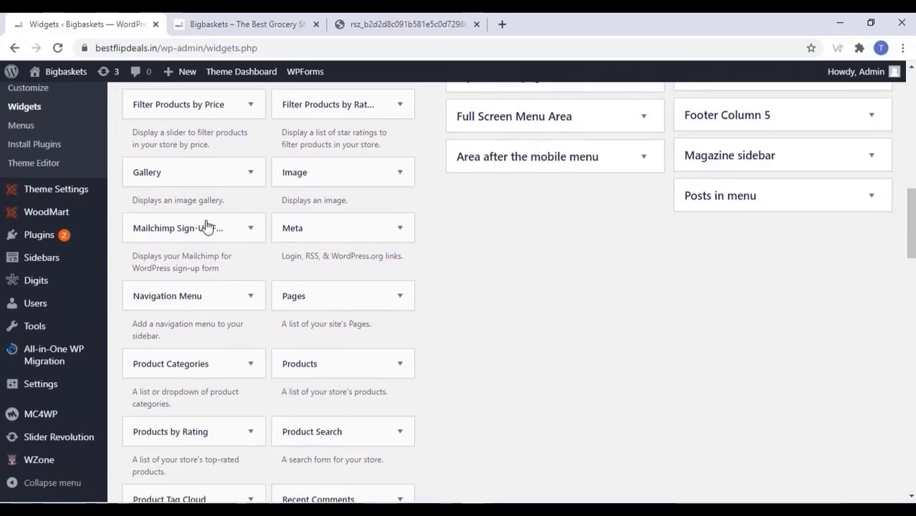
# Add a Navigation Menu widget to Footer Column 3
pyautogui.click(251, 297)
pyautogui.scroll(-3, 220, 315)
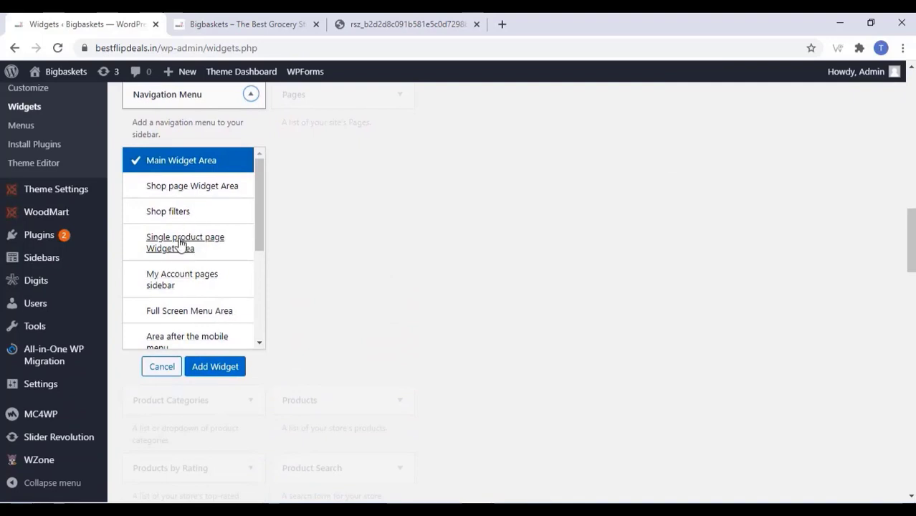
pyautogui.scroll(-3, 177, 243)
pyautogui.click(200, 240)
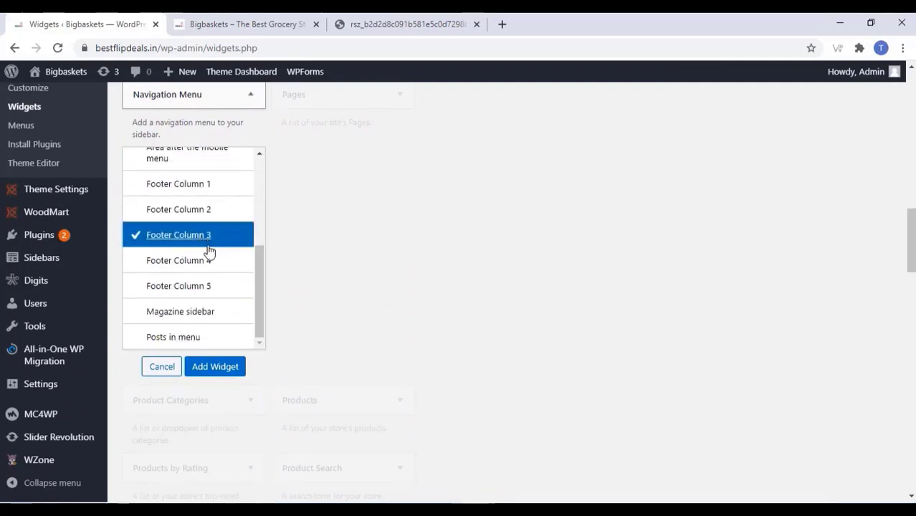
pyautogui.click(213, 366)
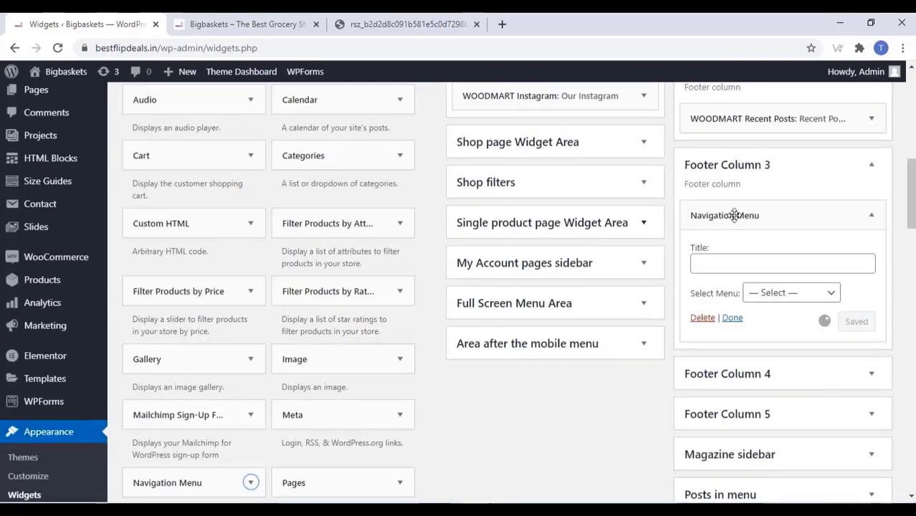
# Title the widget 'Quick Links', set its menu to categorymenu, and save it
pyautogui.click(704, 263)
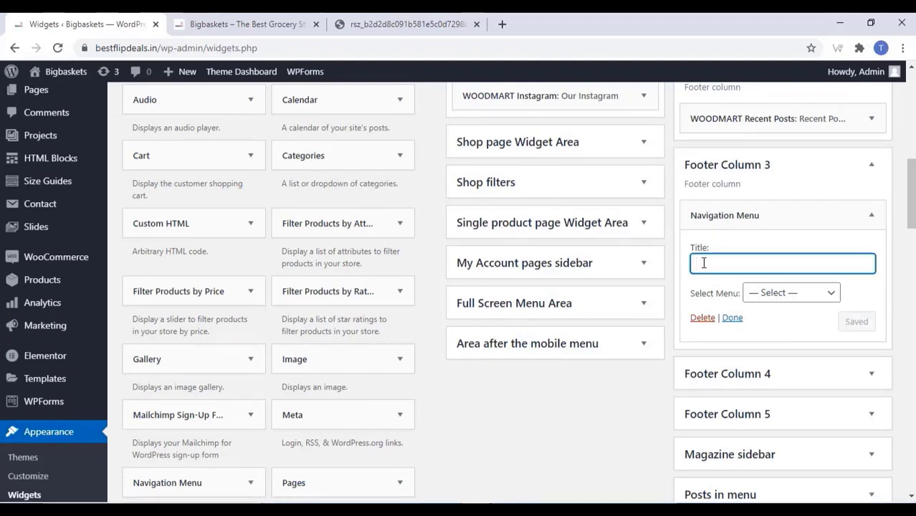
pyautogui.write('Quick Links')
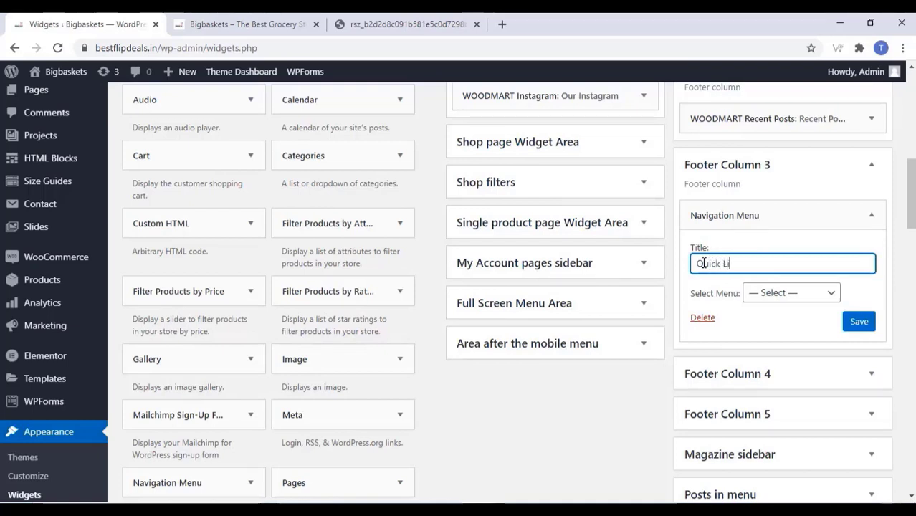
pyautogui.click(777, 294)
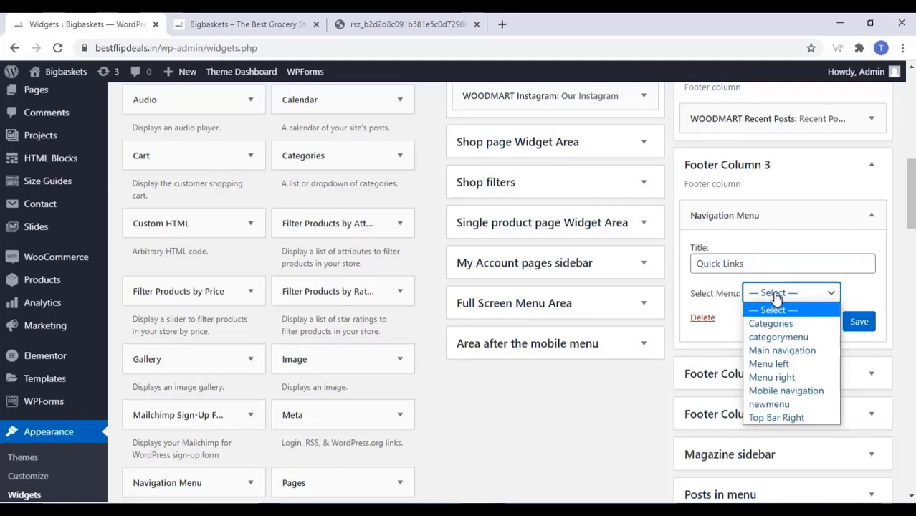
pyautogui.click(771, 404)
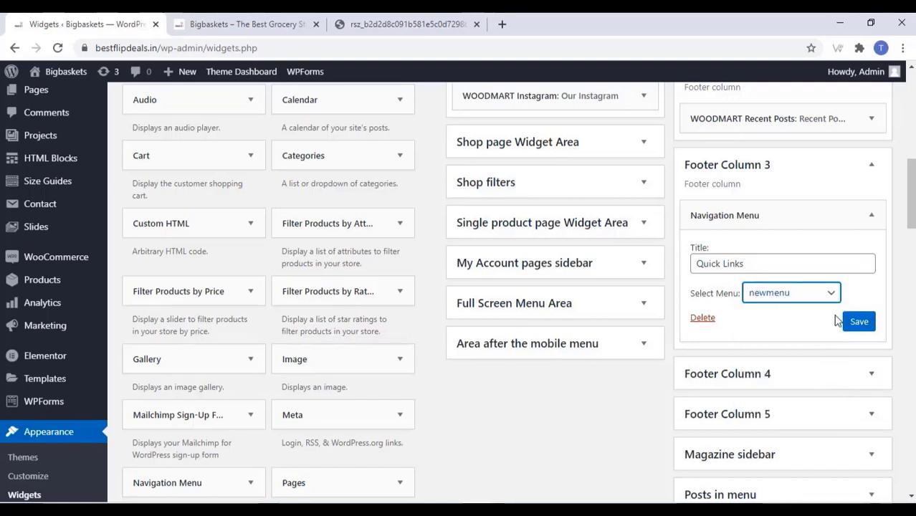
pyautogui.click(819, 298)
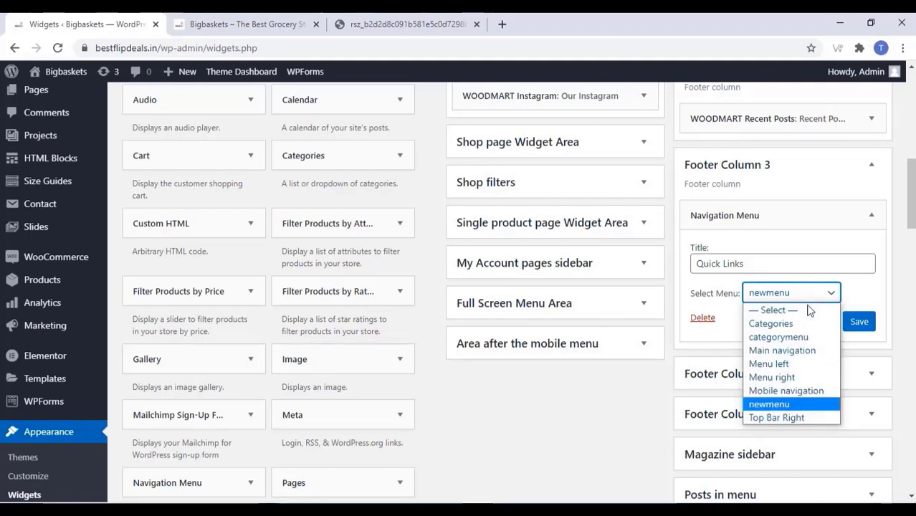
pyautogui.click(793, 338)
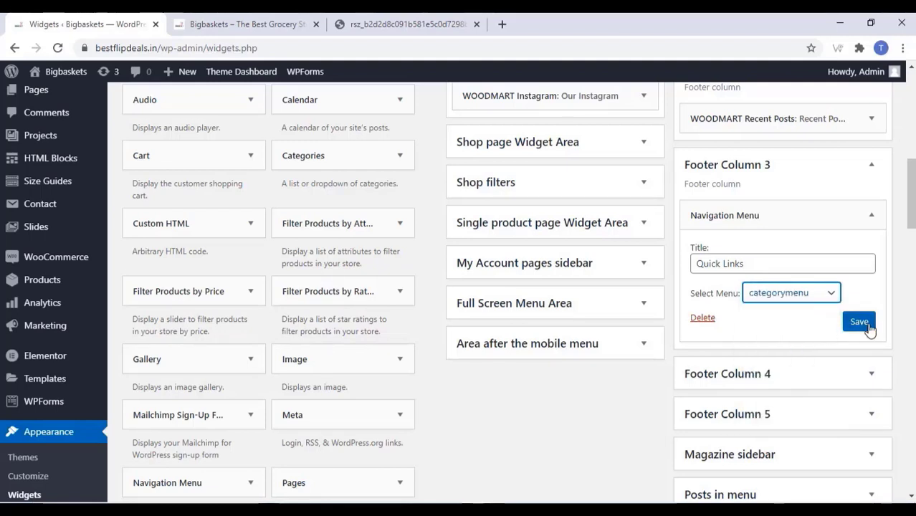
pyautogui.click(855, 328)
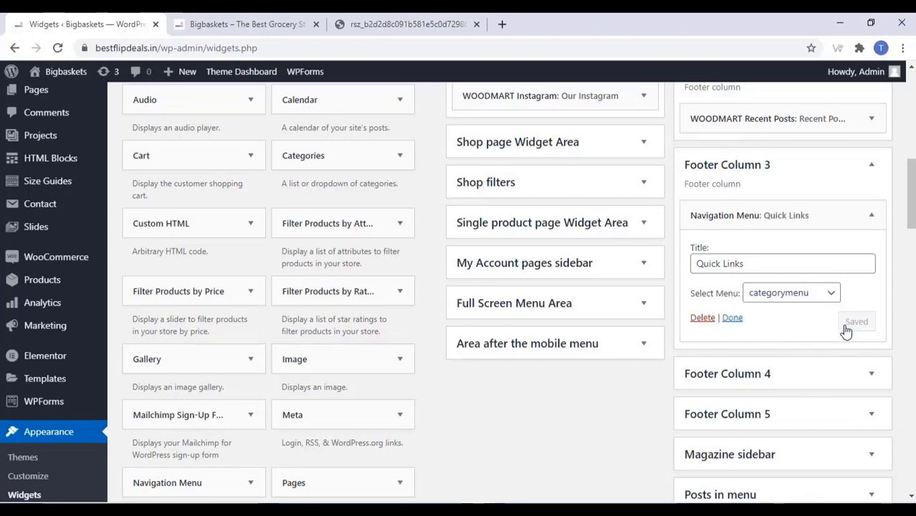
pyautogui.click(230, 23)
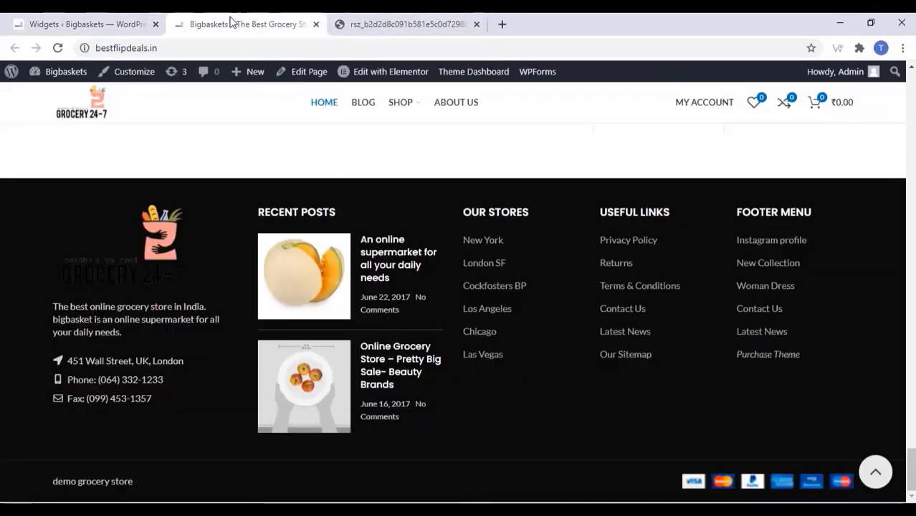
# Reload the storefront page to see the updated footer
pyautogui.rightClick(274, 147)
pyautogui.click(314, 184)
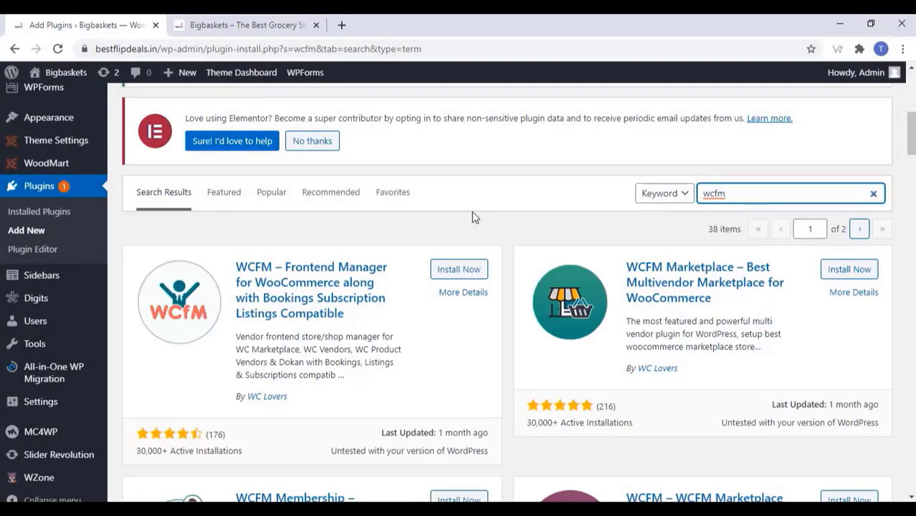
# Install WCFM Frontend Manager, WCFM Marketplace and WCFM Membership, then view Installed Plugins
pyautogui.scroll(-2, 472, 215)
pyautogui.click(459, 140)
pyautogui.click(856, 142)
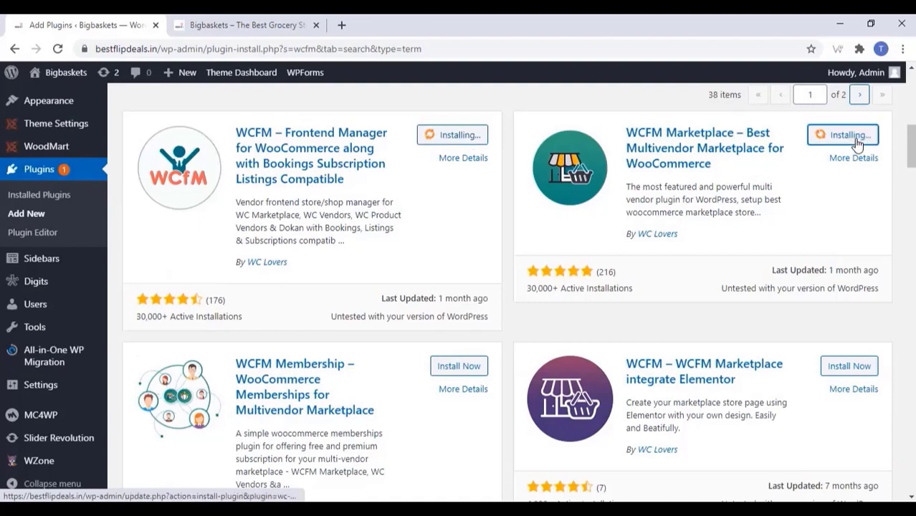
pyautogui.click(463, 368)
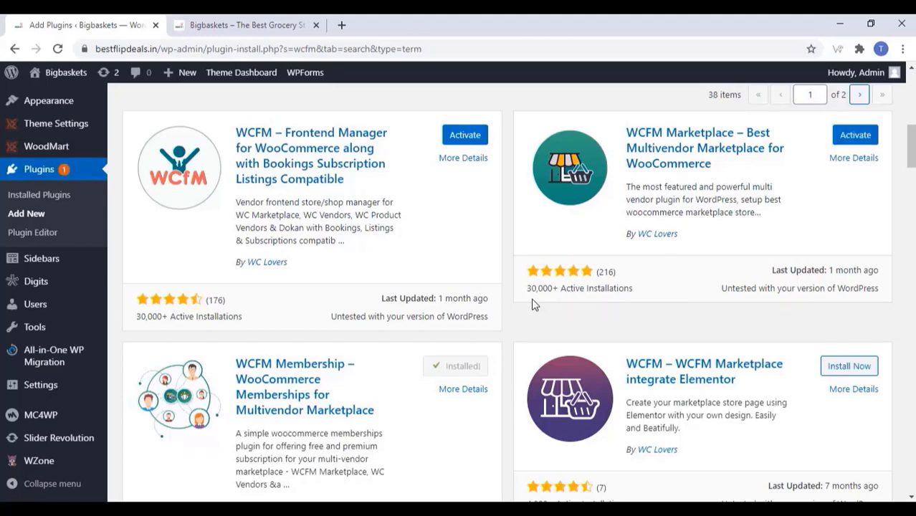
pyautogui.click(62, 195)
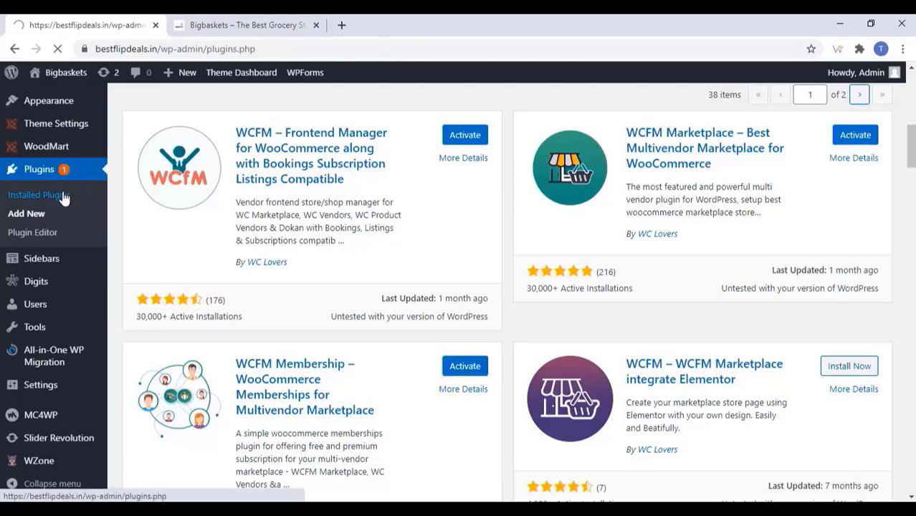
# Bulk-activate the three inactive WCFM plugins and go to the Marketplace store manager settings
pyautogui.scroll(-5, 246, 320)
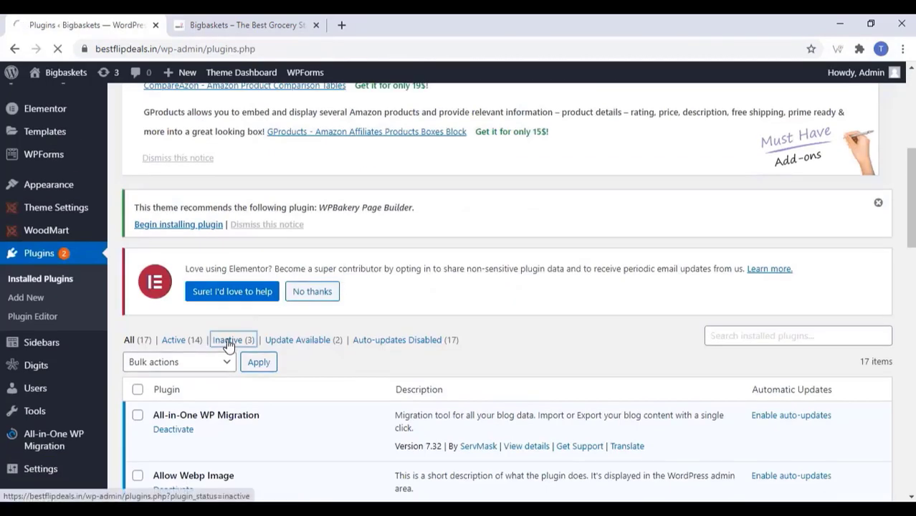
pyautogui.click(228, 340)
pyautogui.scroll(-5, 230, 347)
pyautogui.click(138, 324)
pyautogui.scroll(-2, 140, 327)
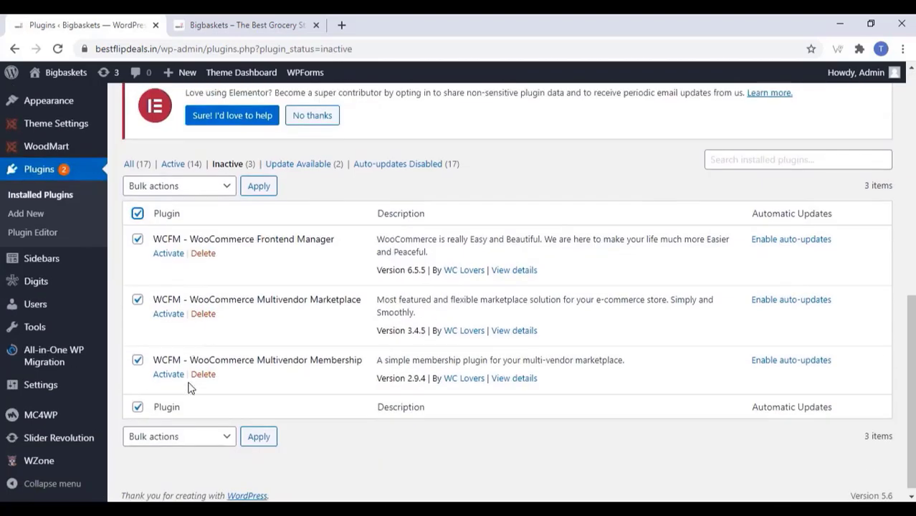
pyautogui.click(225, 180)
pyautogui.click(147, 209)
pyautogui.click(252, 186)
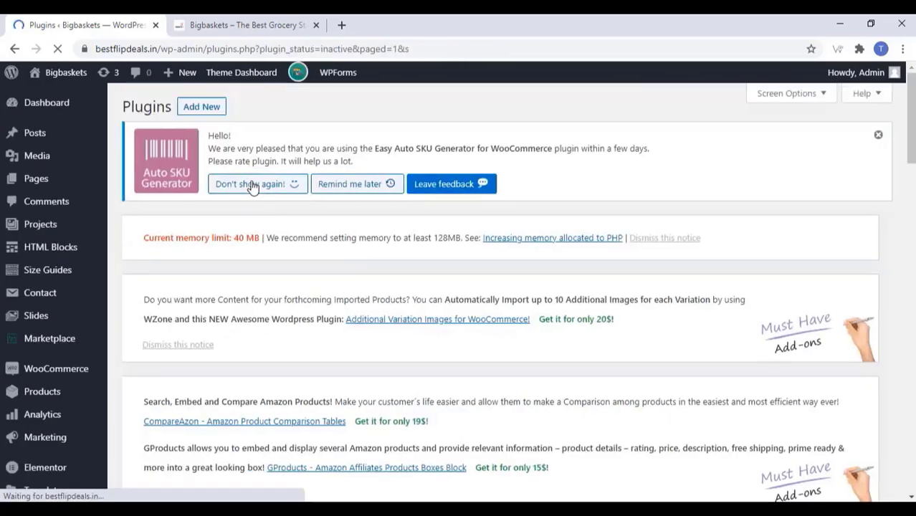
pyautogui.scroll(-8, 252, 185)
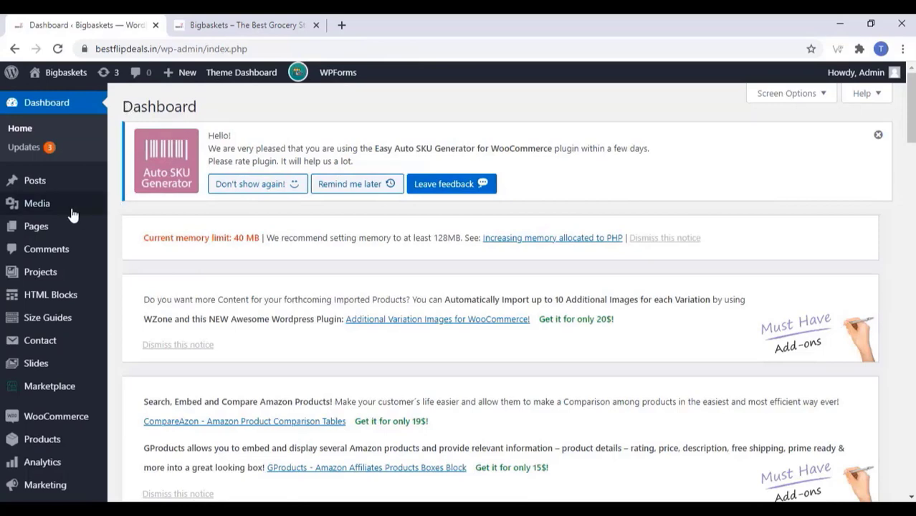
pyautogui.scroll(-2, 51, 228)
pyautogui.click(40, 251)
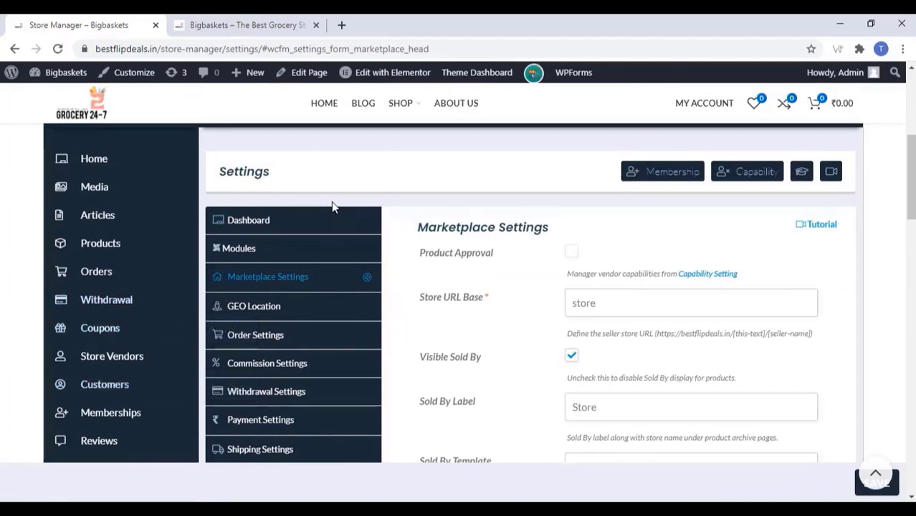
# Set the Dashboard settings logo to the GROCERY 24-7 Media Library image and save
pyautogui.click(308, 228)
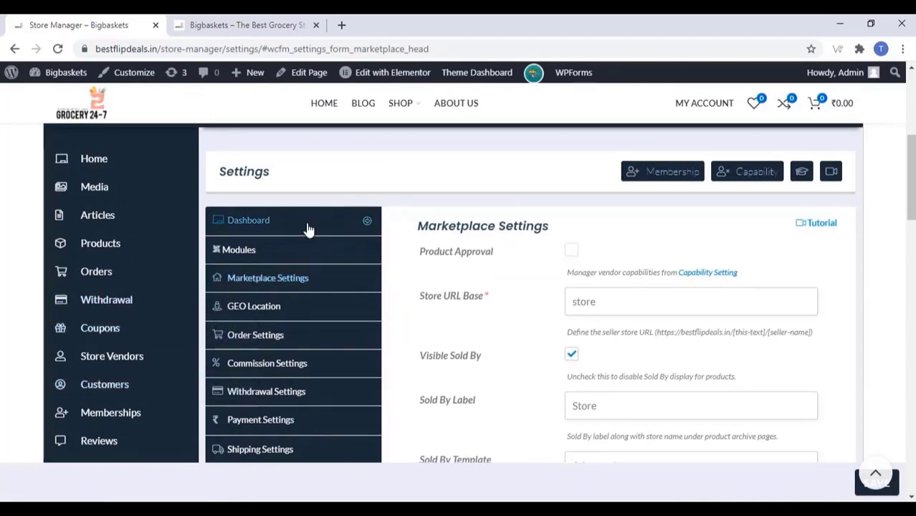
pyautogui.scroll(-3, 452, 212)
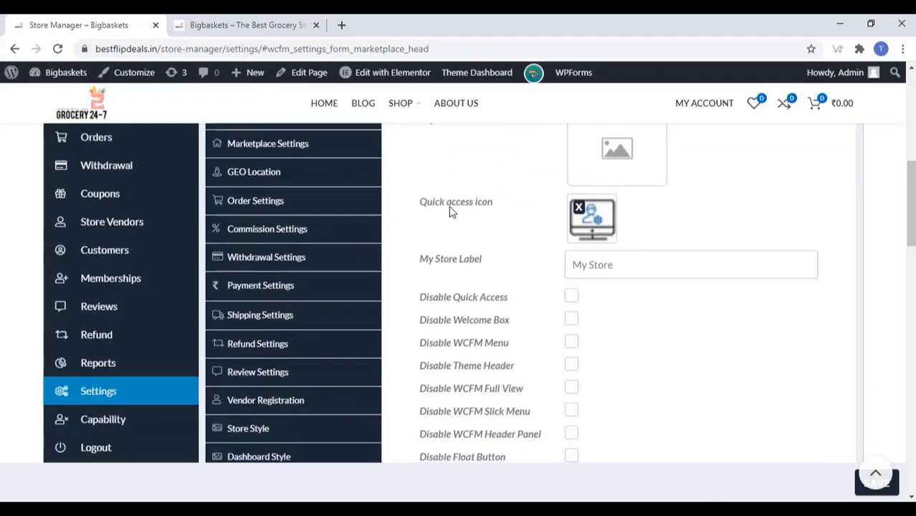
pyautogui.scroll(1, 471, 201)
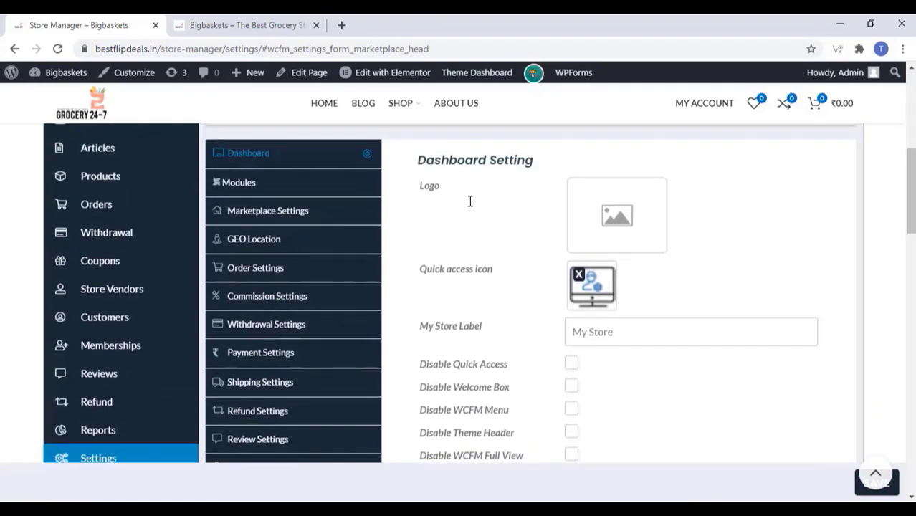
pyautogui.click(617, 219)
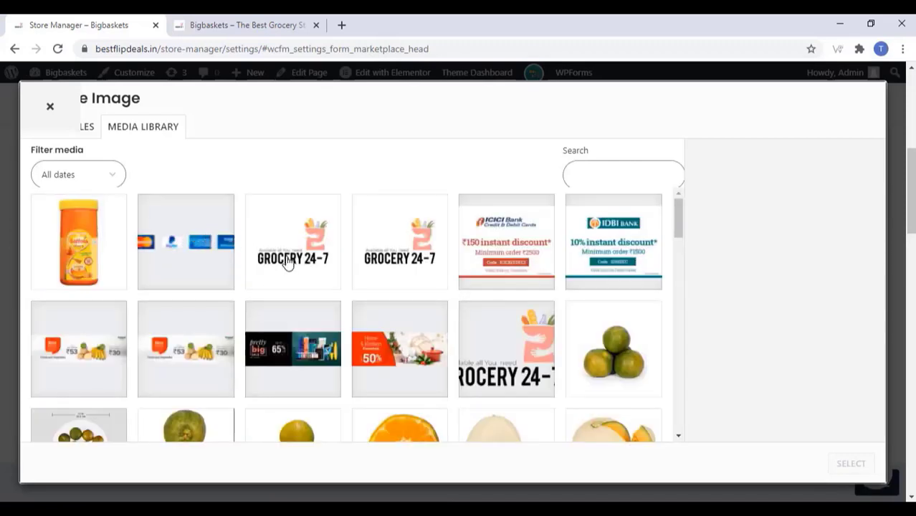
pyautogui.click(287, 262)
pyautogui.click(851, 464)
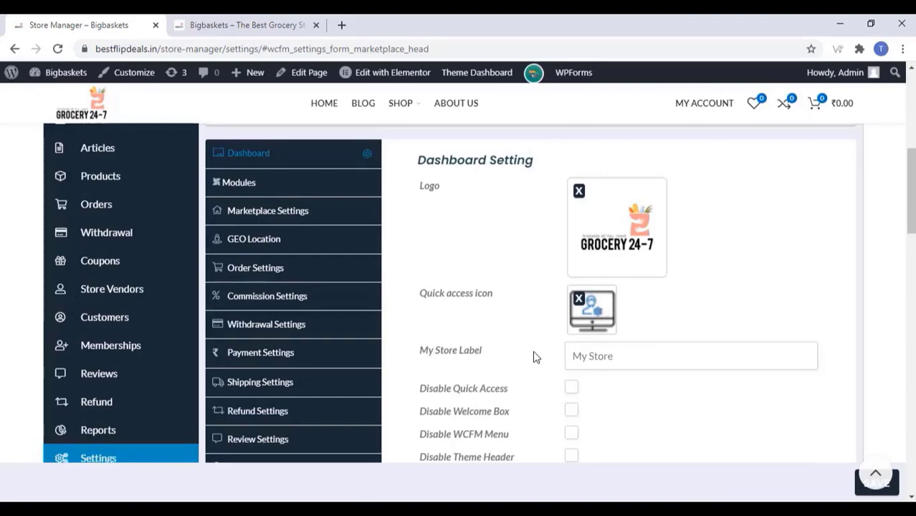
pyautogui.scroll(-1, 533, 357)
pyautogui.scroll(-1, 533, 358)
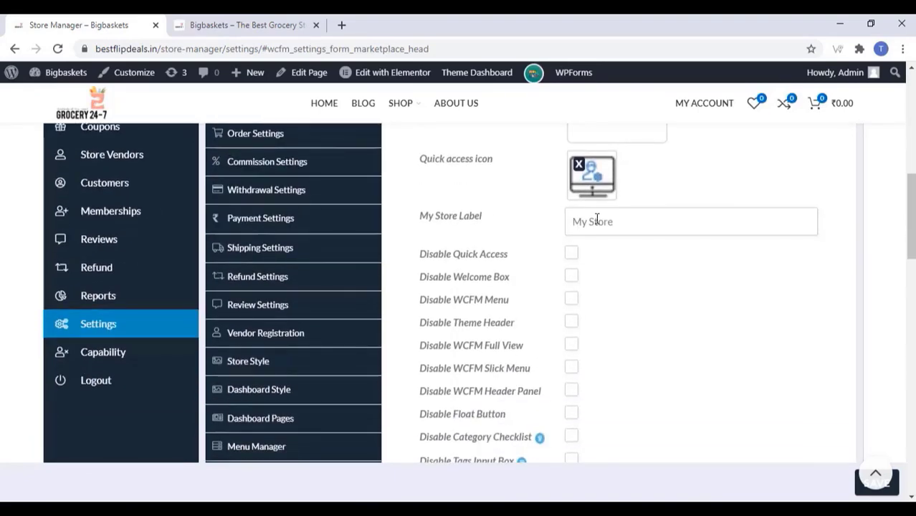
pyautogui.click(254, 242)
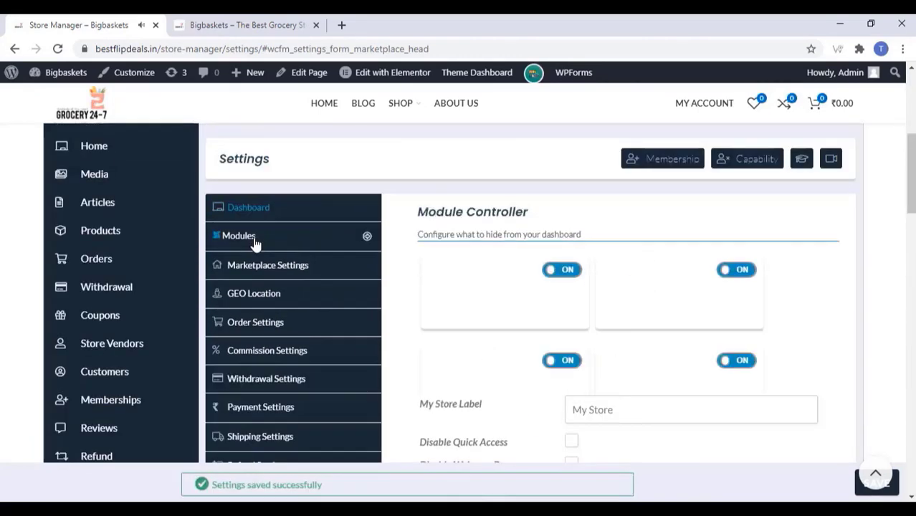
# Scroll through the Module Controller page and back to the top
pyautogui.scroll(-4, 469, 229)
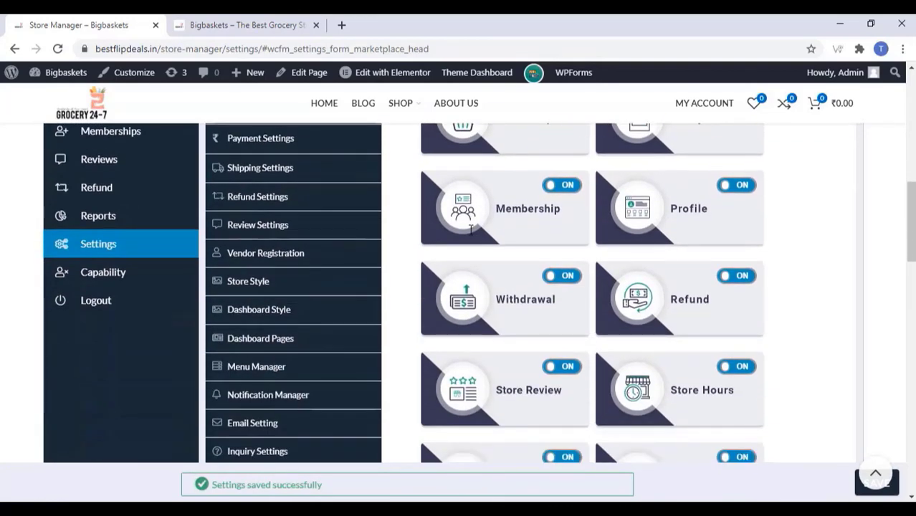
pyautogui.scroll(-8, 469, 233)
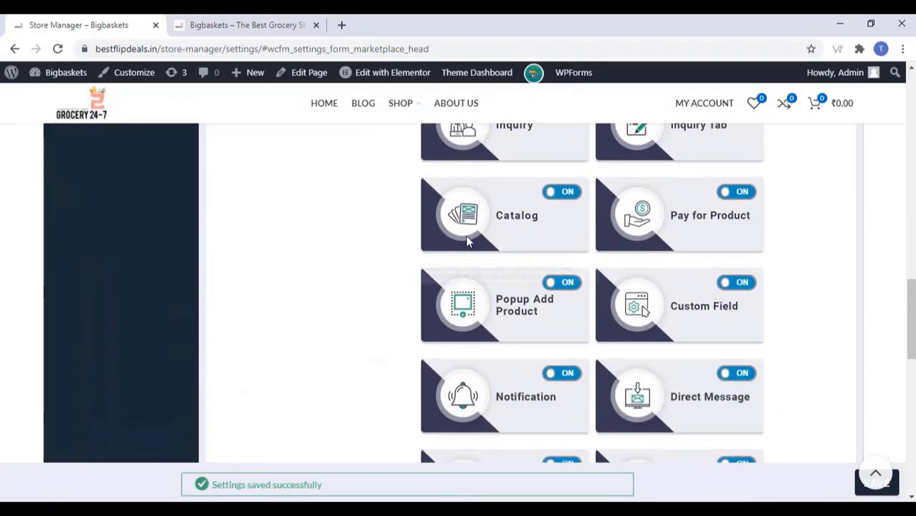
pyautogui.scroll(-3, 466, 242)
pyautogui.scroll(2, 467, 241)
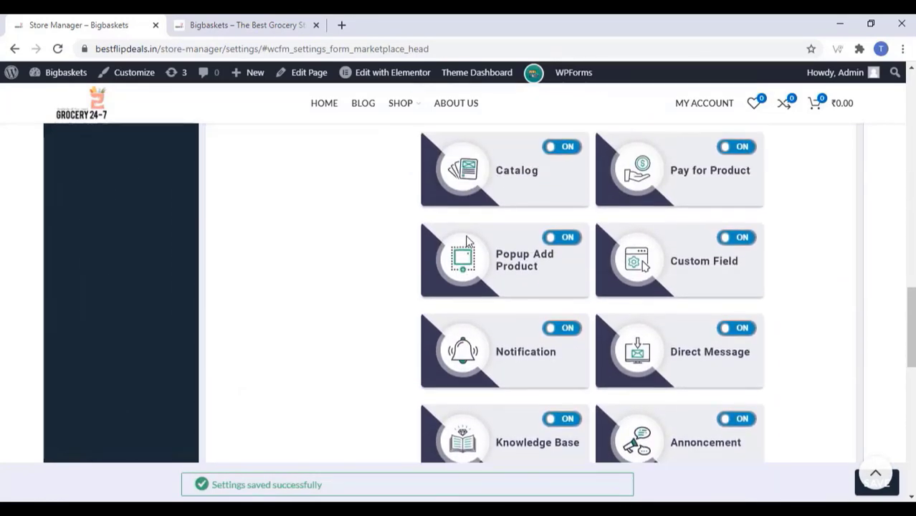
pyautogui.scroll(8, 467, 242)
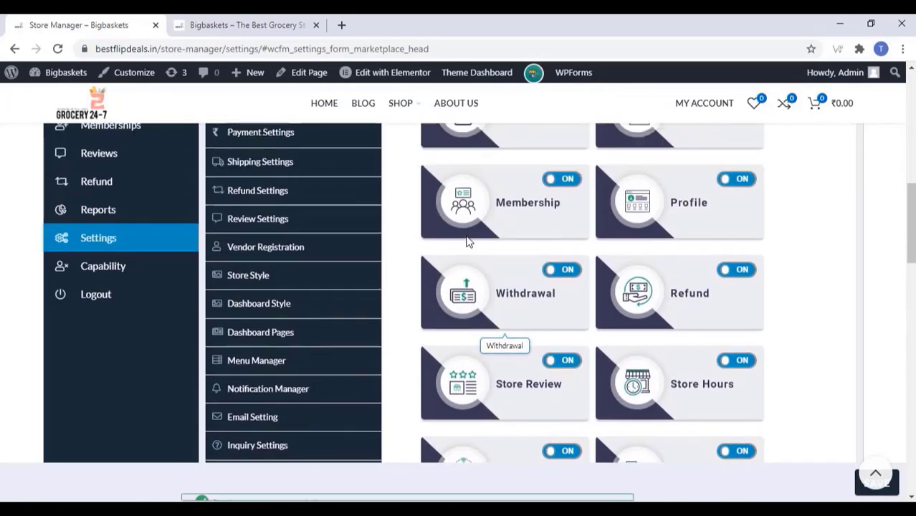
pyautogui.scroll(1, 467, 242)
pyautogui.scroll(3, 466, 241)
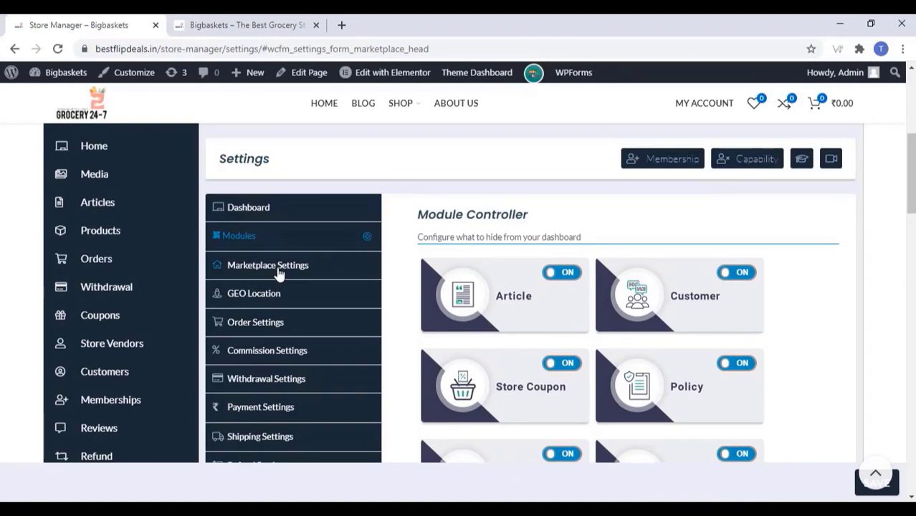
# Review all Marketplace Settings fields, then bring up the GEO Location settings
pyautogui.click(278, 268)
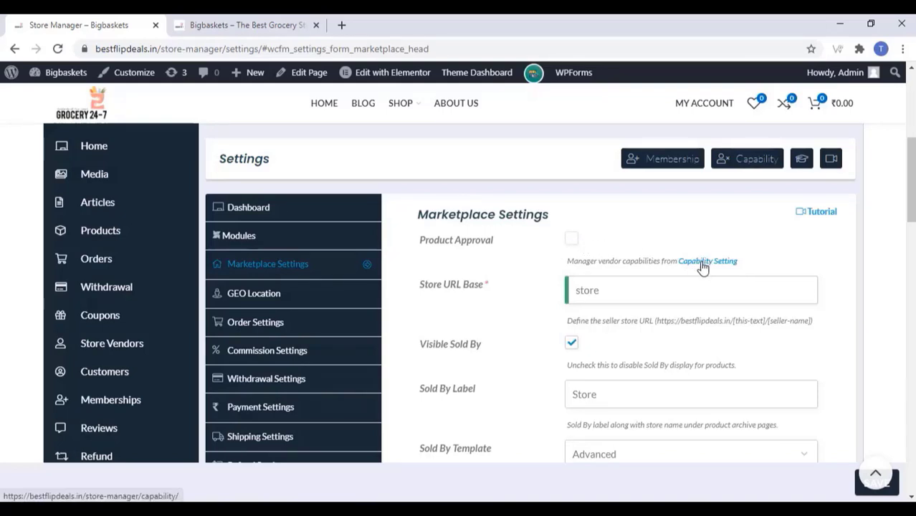
pyautogui.scroll(-2, 561, 315)
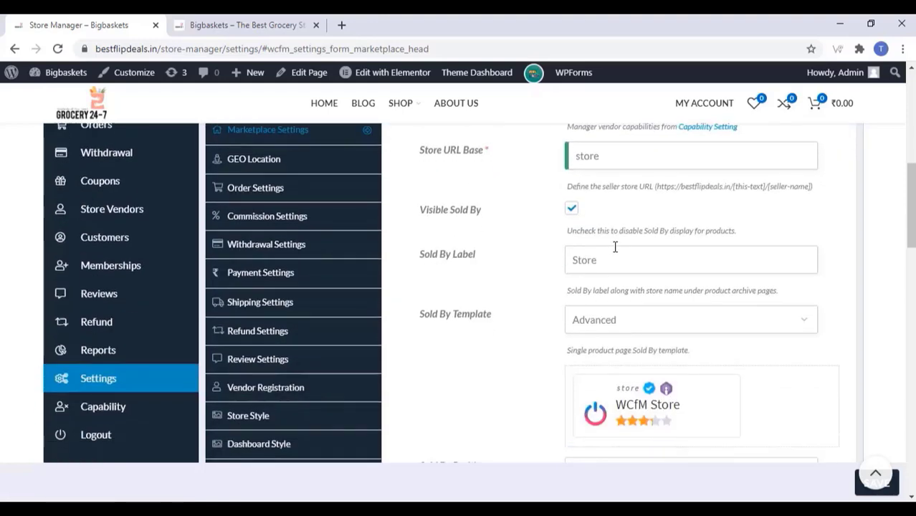
pyautogui.scroll(-2, 595, 265)
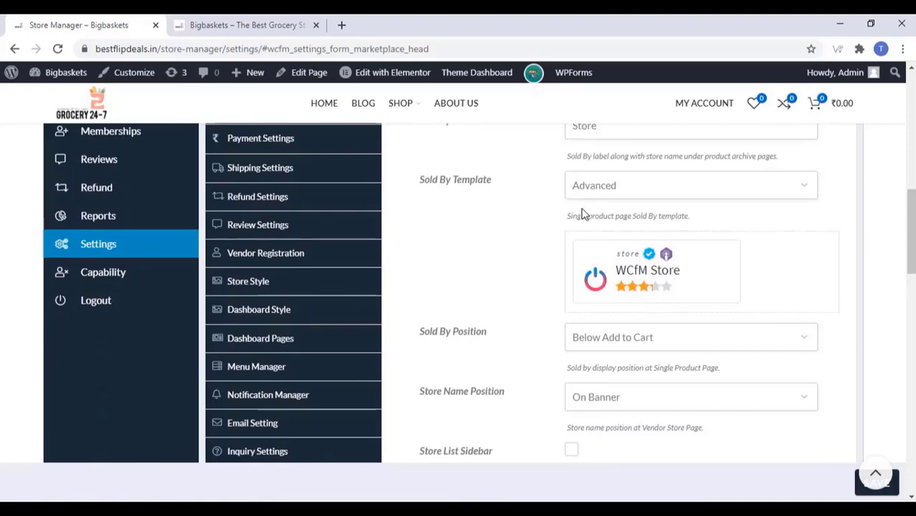
pyautogui.scroll(-2, 580, 222)
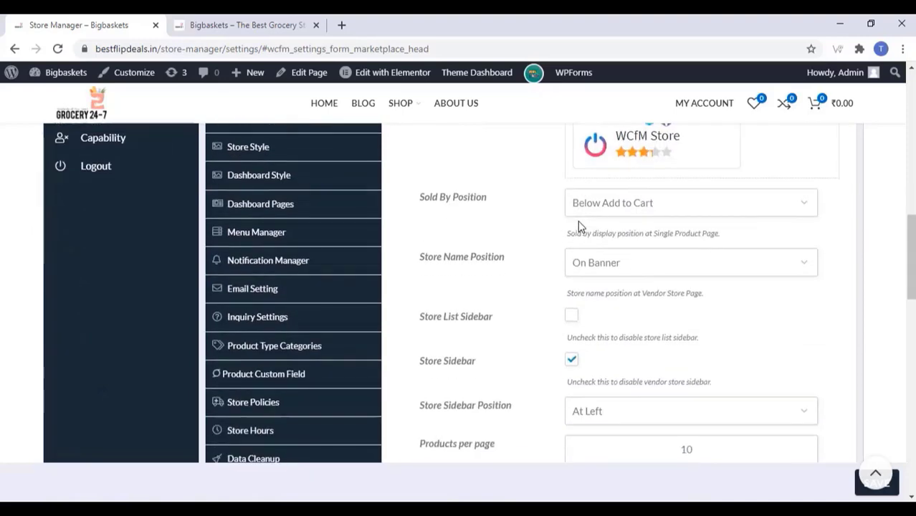
pyautogui.scroll(-3, 579, 226)
pyautogui.scroll(-1, 580, 228)
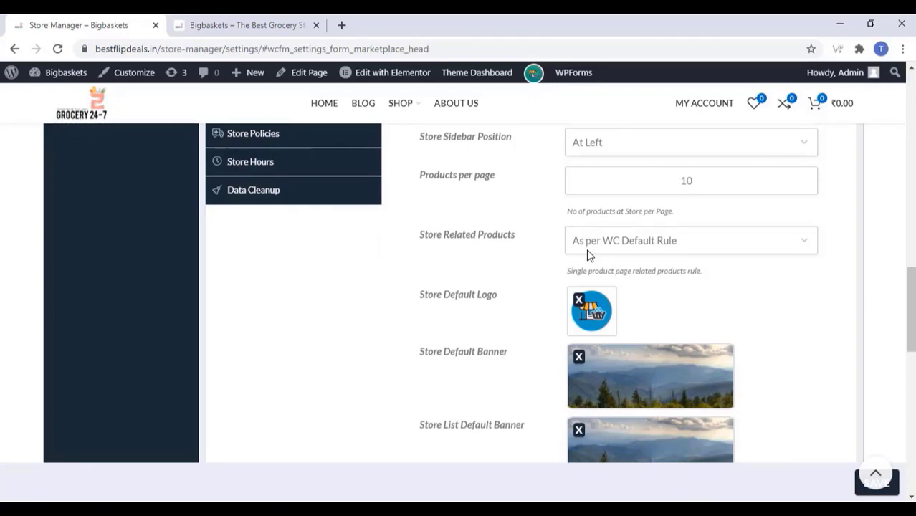
pyautogui.scroll(-2, 586, 254)
pyautogui.scroll(-3, 588, 258)
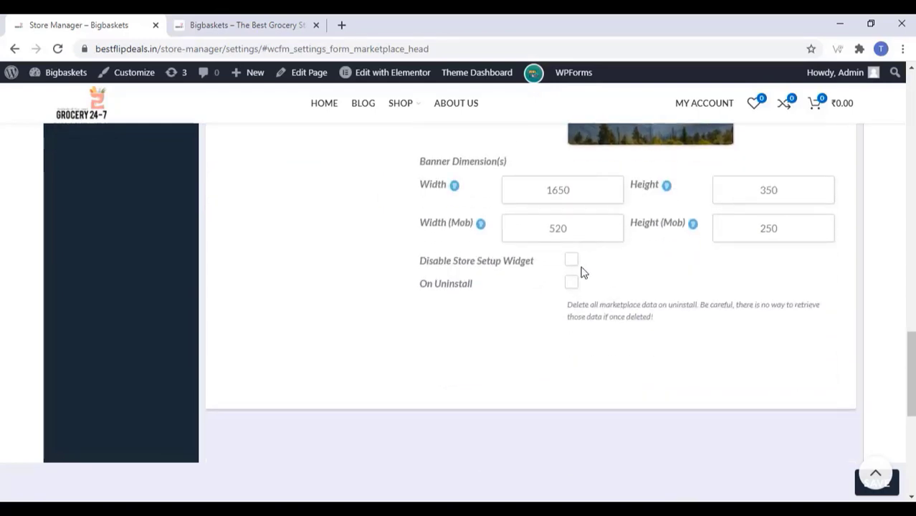
pyautogui.scroll(10, 463, 312)
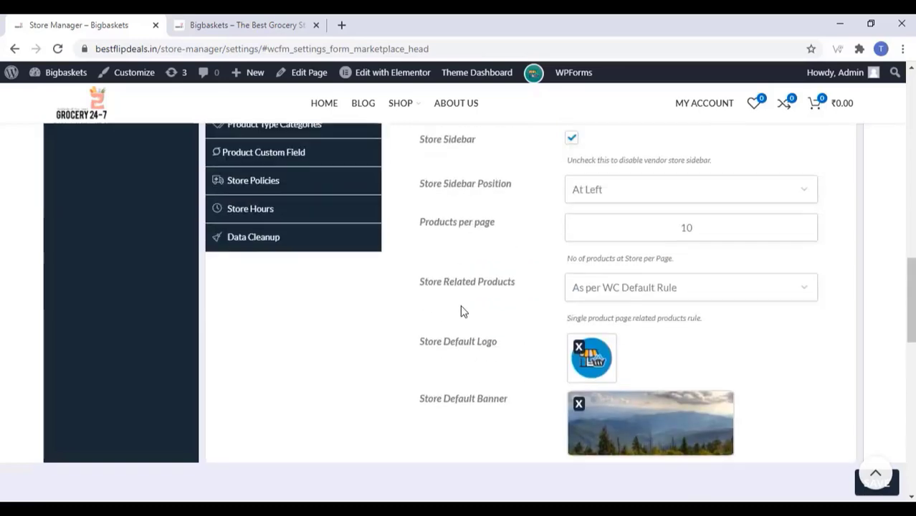
pyautogui.scroll(3, 368, 322)
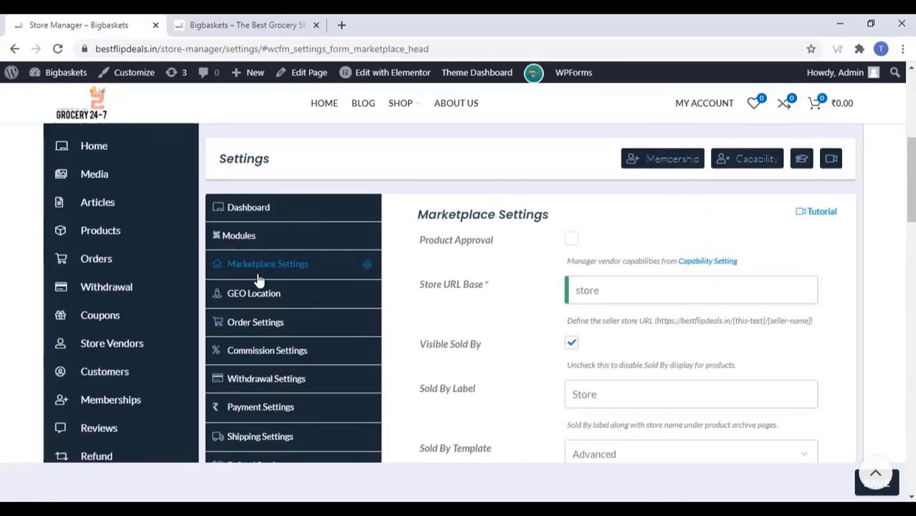
pyautogui.click(243, 300)
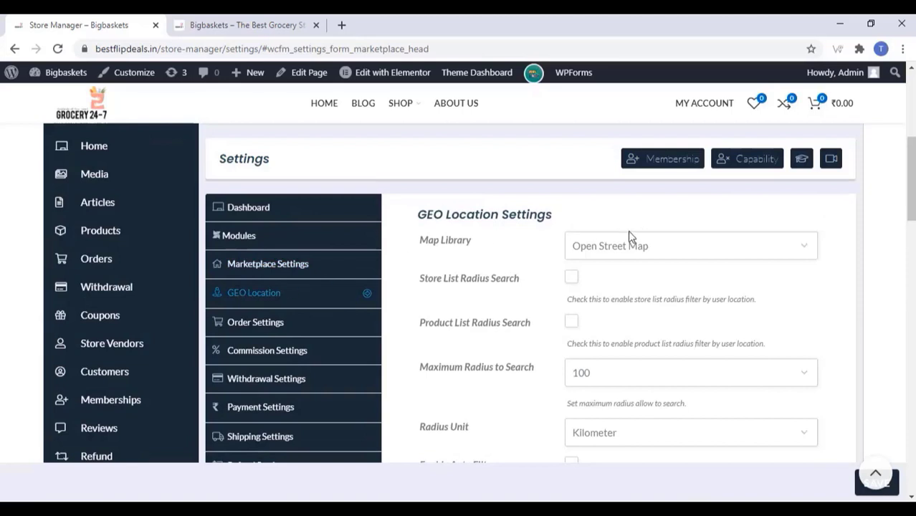
# Try Google Map as the map library, then switch back to Open Street Map
pyautogui.click(652, 247)
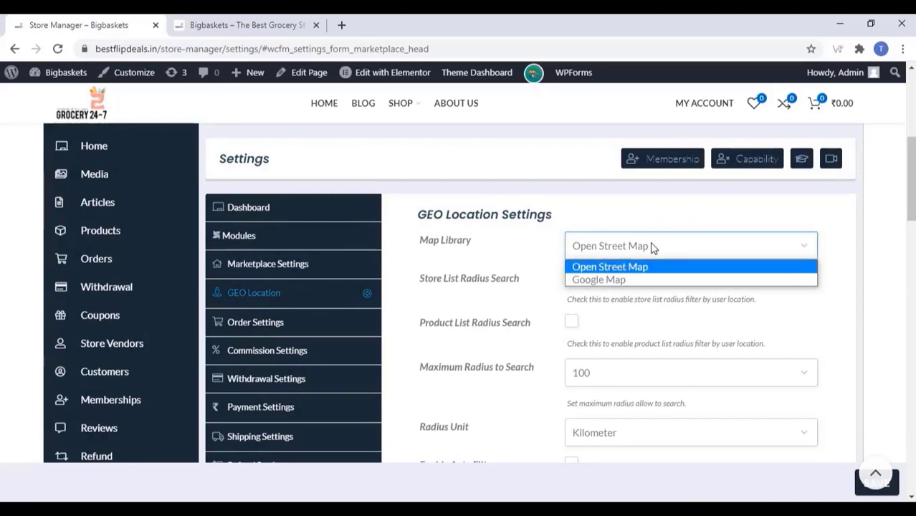
pyautogui.click(610, 276)
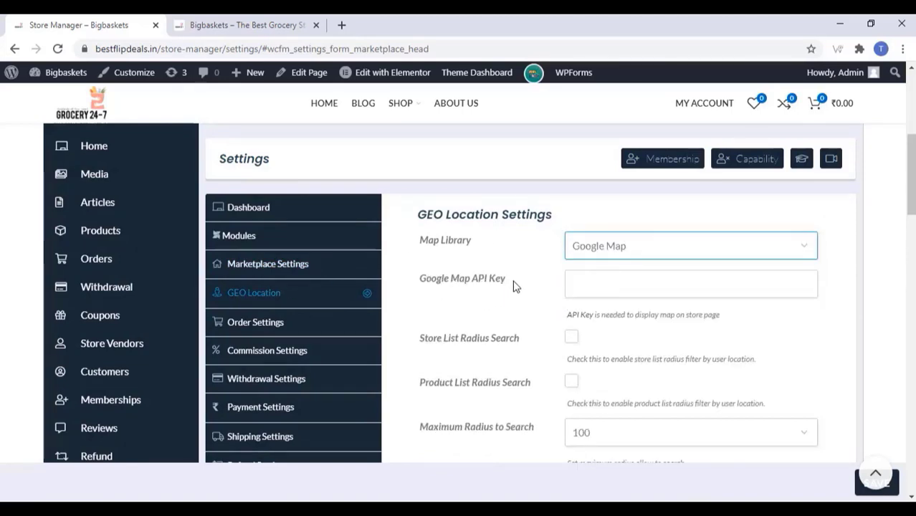
pyautogui.moveTo(516, 283); pyautogui.dragTo(419, 285)
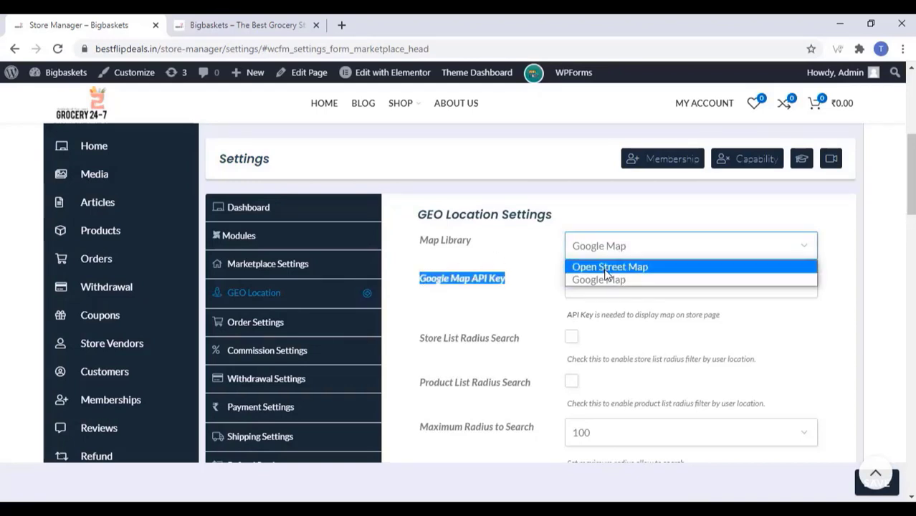
pyautogui.click(607, 268)
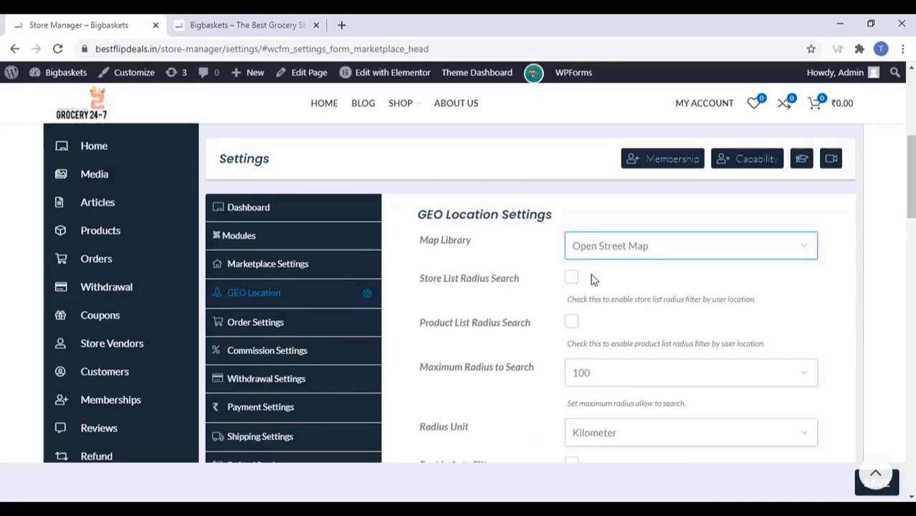
# Enable Store List and Product List Radius Search, Auto Filter, and Show Product Location
pyautogui.scroll(-1, 545, 287)
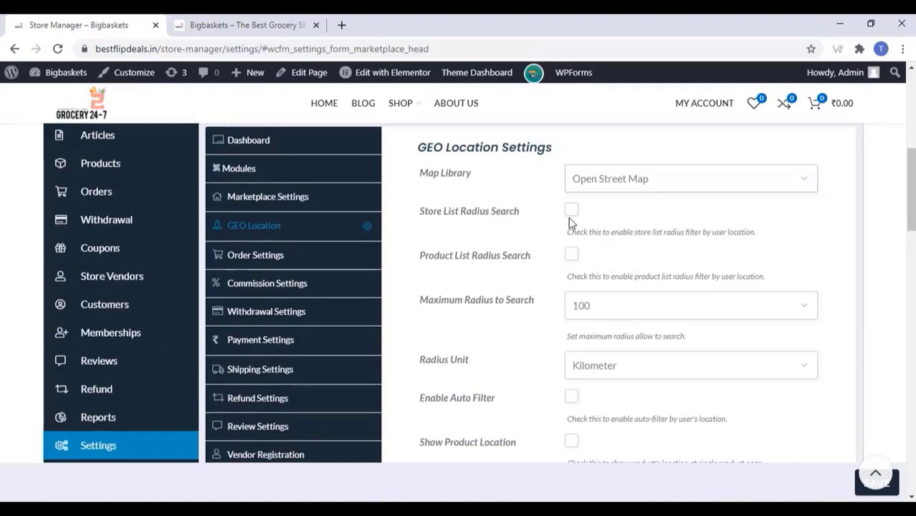
pyautogui.click(573, 215)
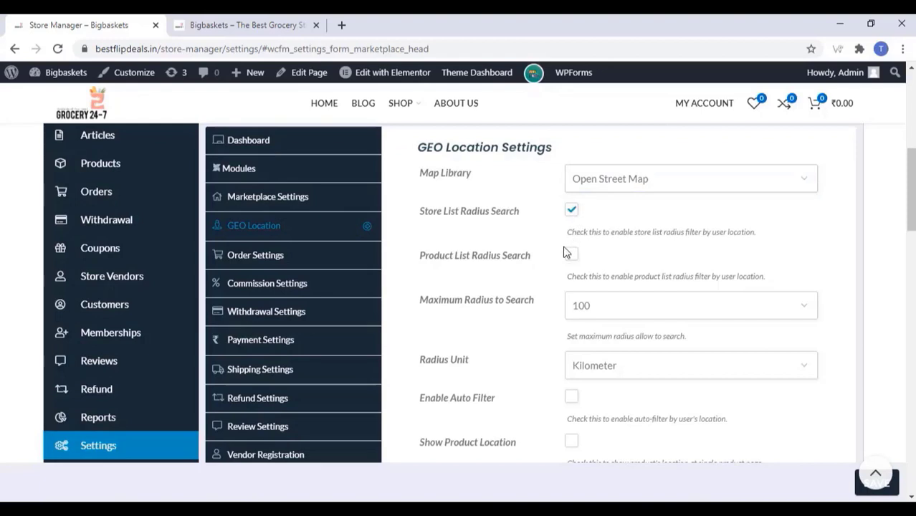
pyautogui.scroll(-1, 523, 258)
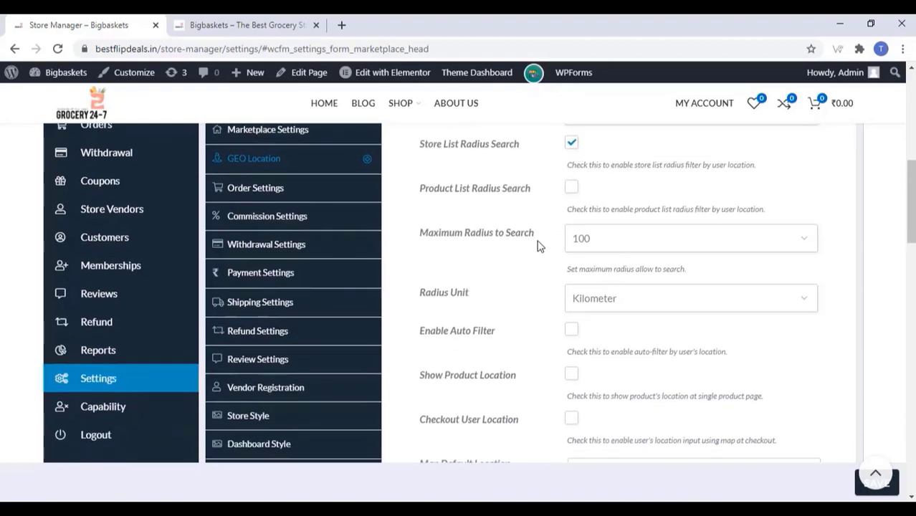
pyautogui.click(572, 190)
pyautogui.scroll(-2, 536, 250)
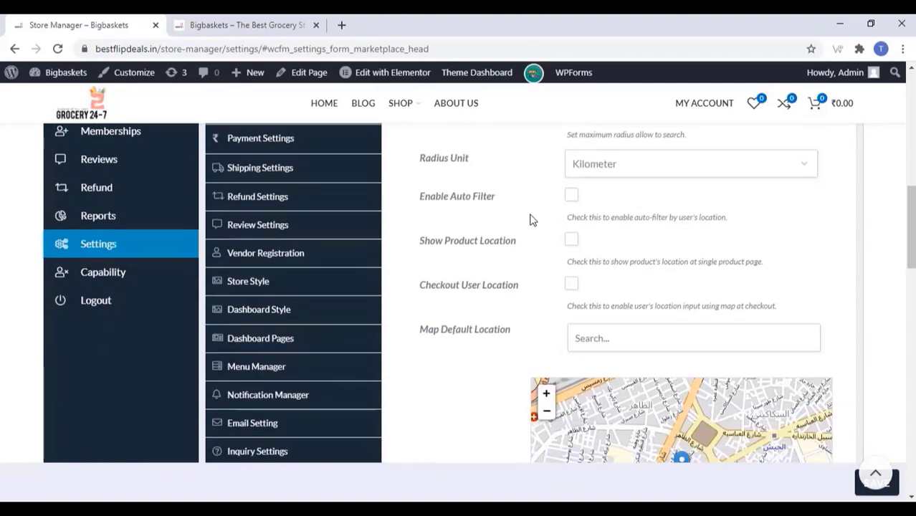
pyautogui.click(570, 199)
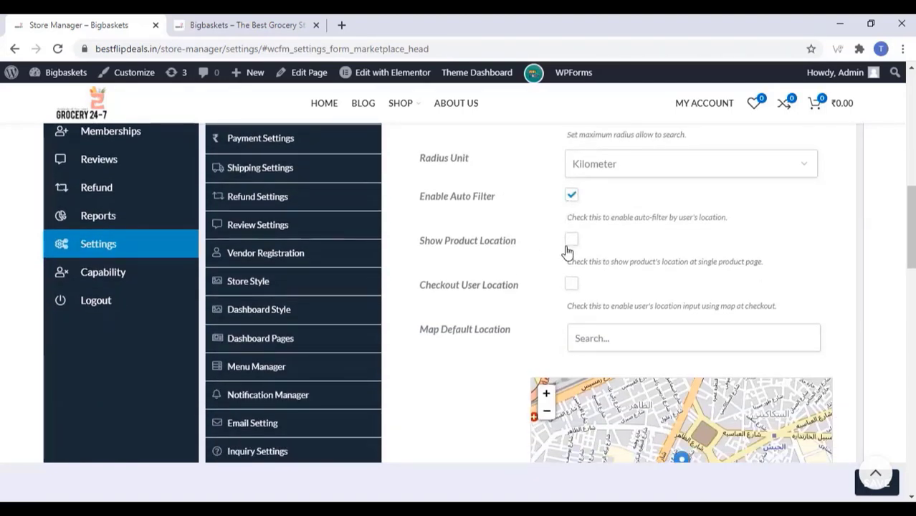
pyautogui.click(572, 247)
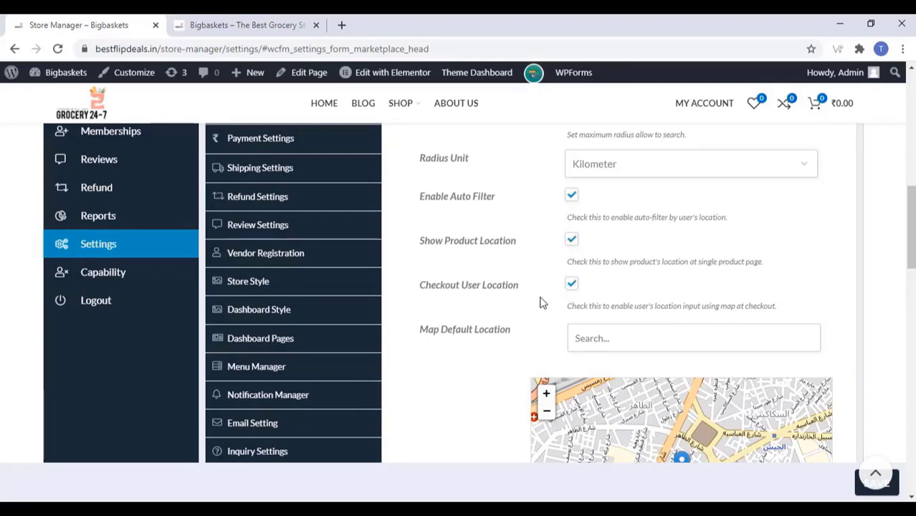
# Set the Map Default Location to Delhi, India
pyautogui.scroll(-2, 542, 301)
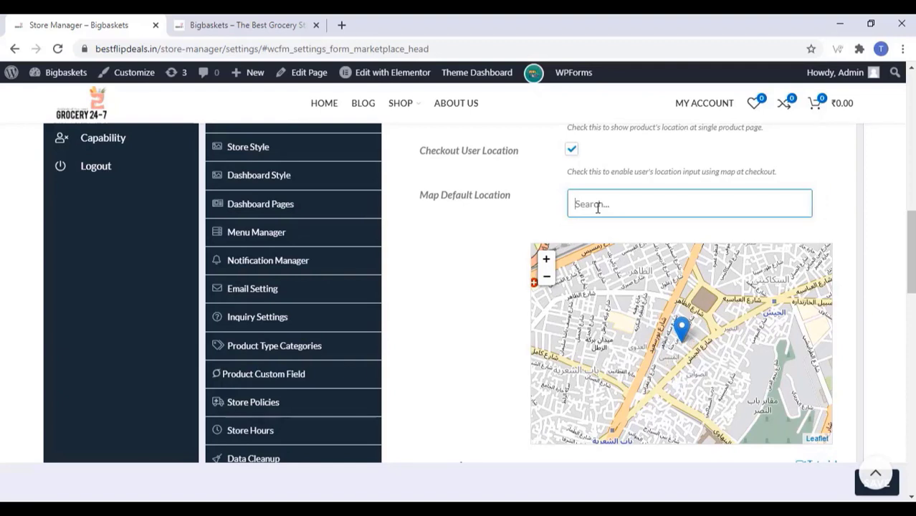
pyautogui.write('Delhi')
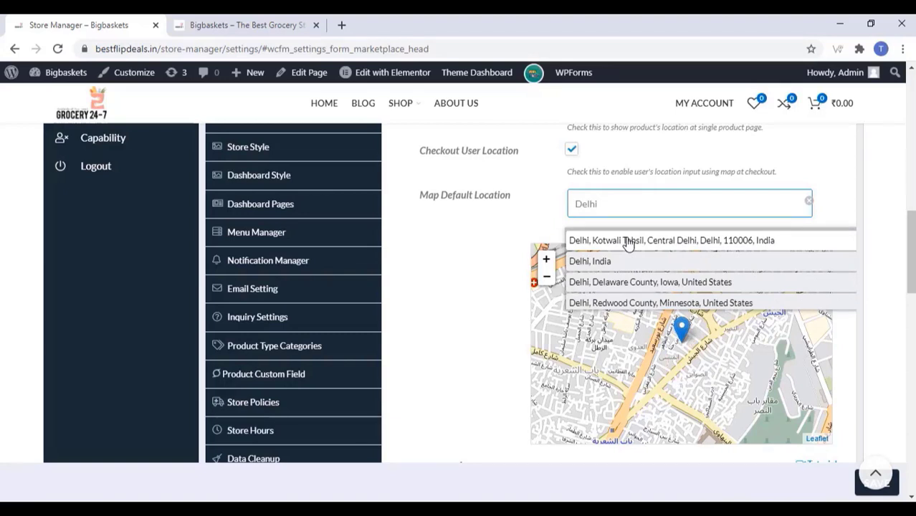
pyautogui.click(606, 263)
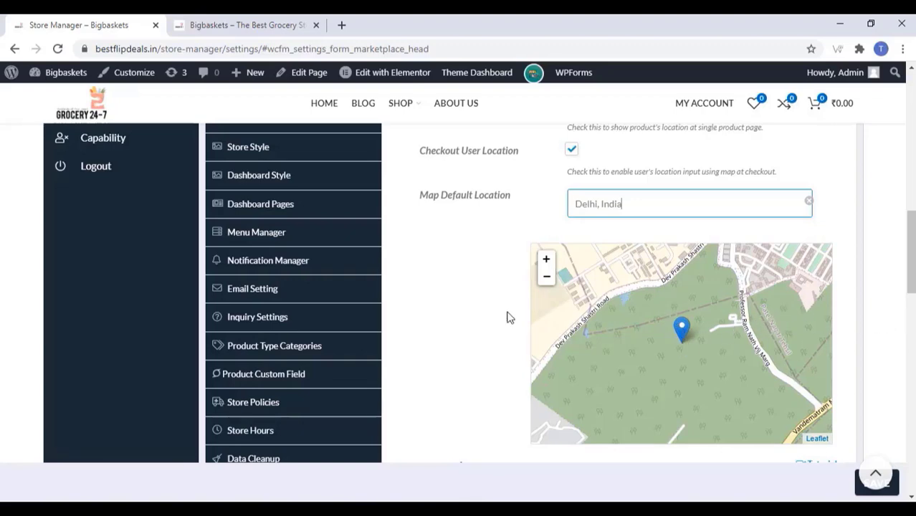
# Save the updated GEO Location settings
pyautogui.scroll(-2, 471, 318)
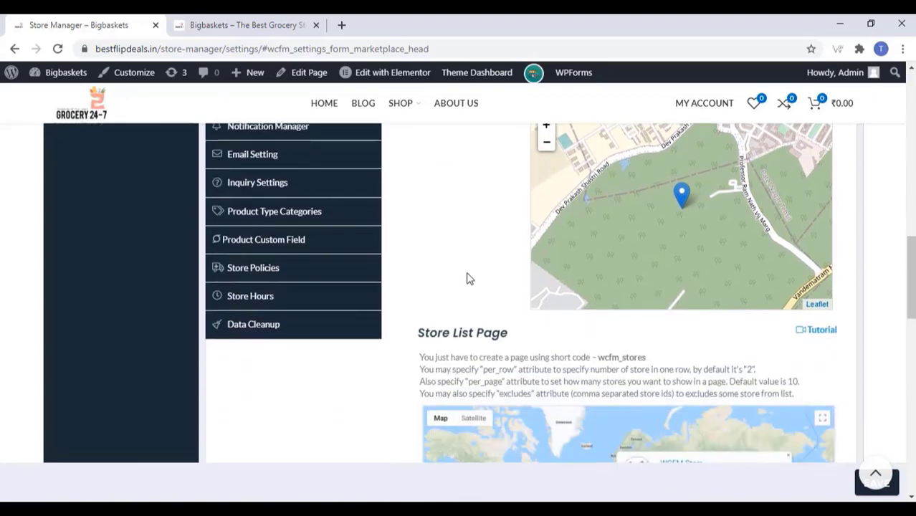
pyautogui.scroll(-2, 468, 278)
pyautogui.scroll(-2, 362, 317)
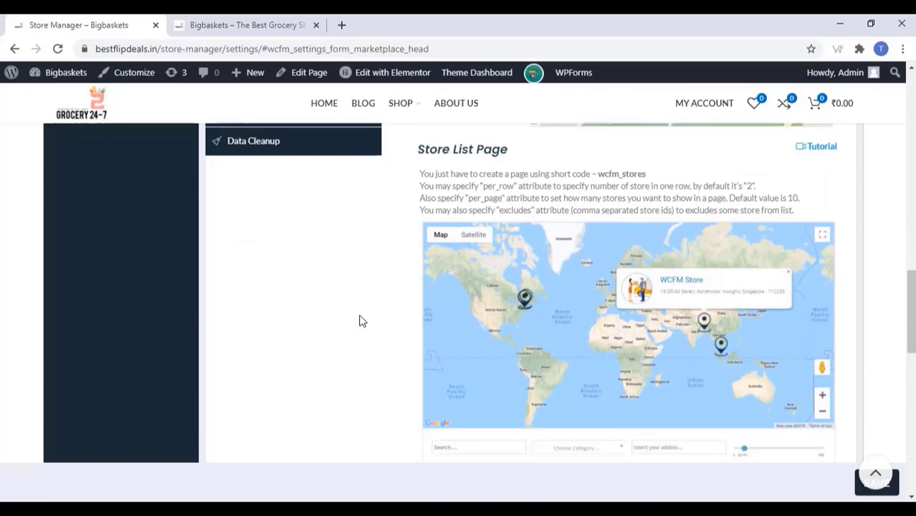
pyautogui.scroll(-3, 424, 329)
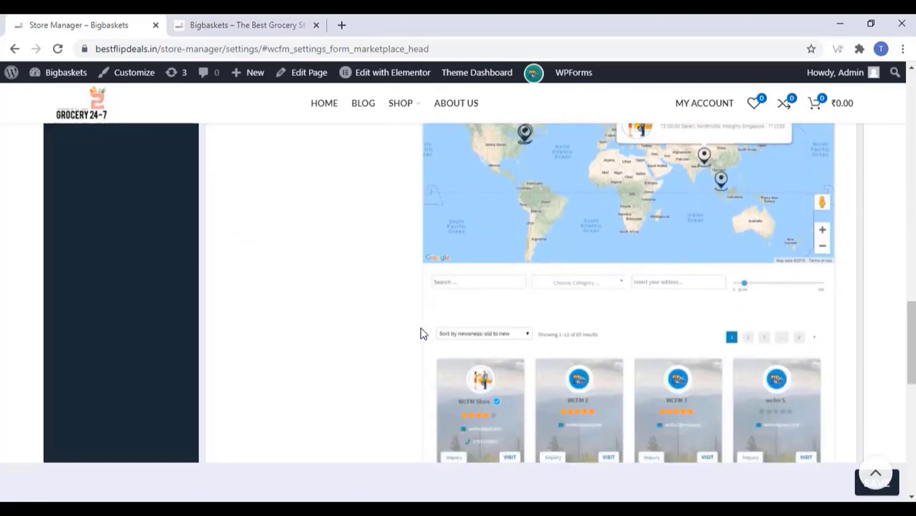
pyautogui.scroll(5, 423, 322)
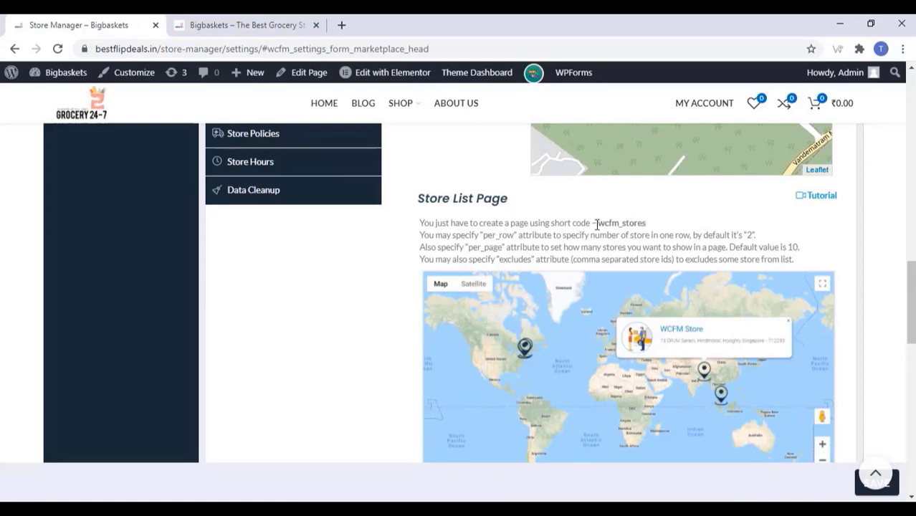
pyautogui.scroll(-5, 368, 288)
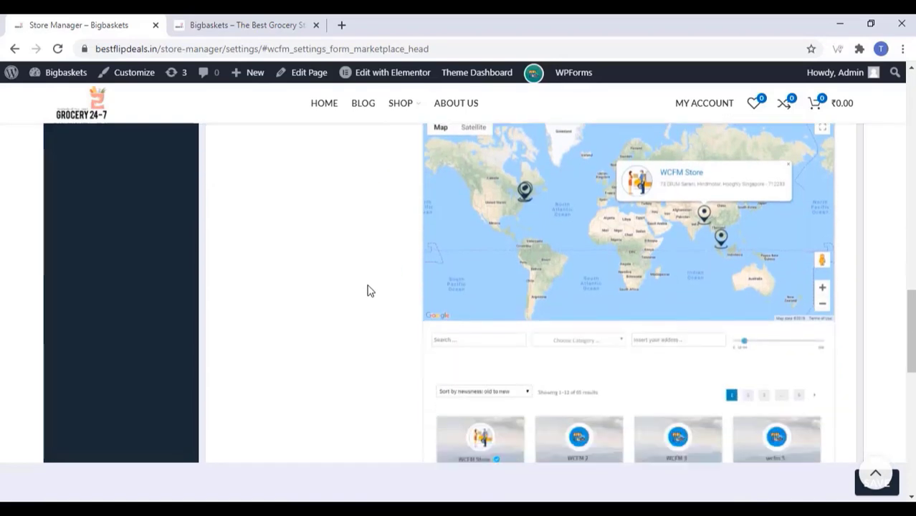
pyautogui.scroll(-4, 368, 291)
pyautogui.scroll(3, 368, 291)
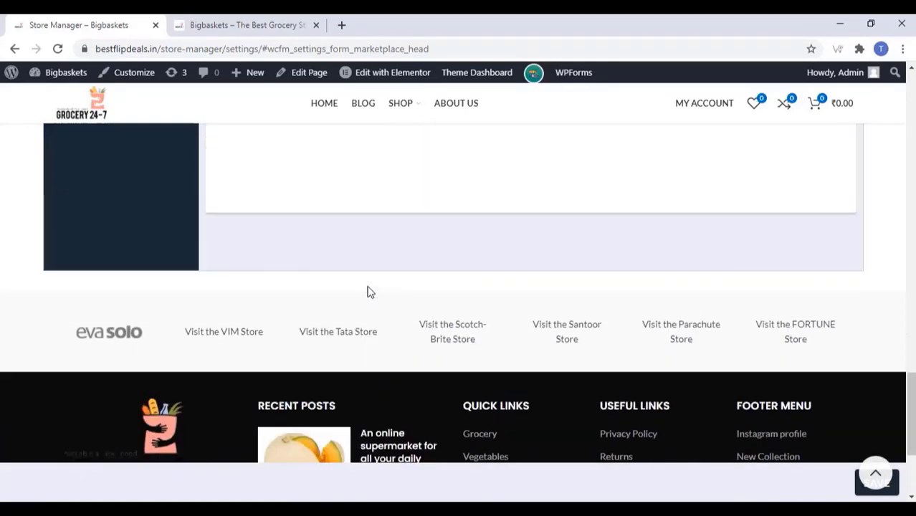
pyautogui.scroll(-2, 368, 291)
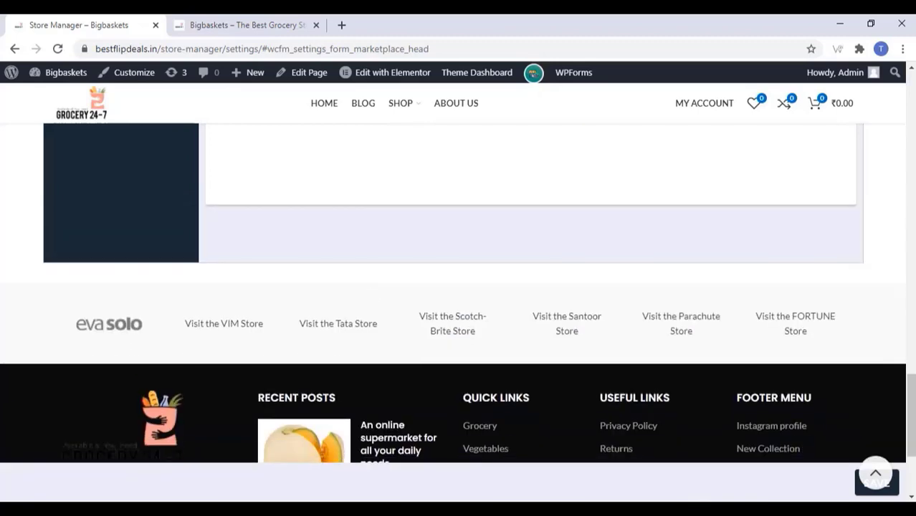
pyautogui.click(862, 487)
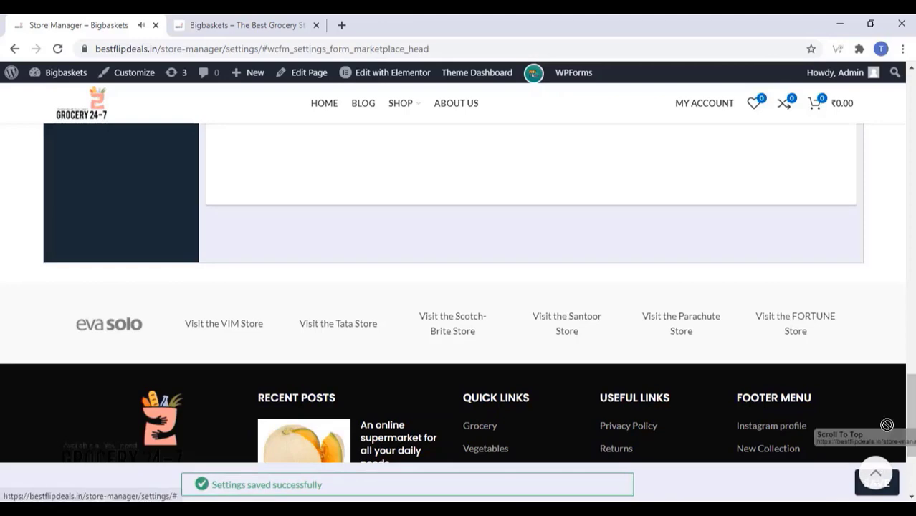
# Go to the marketplace Order Settings section
pyautogui.scroll(10, 372, 337)
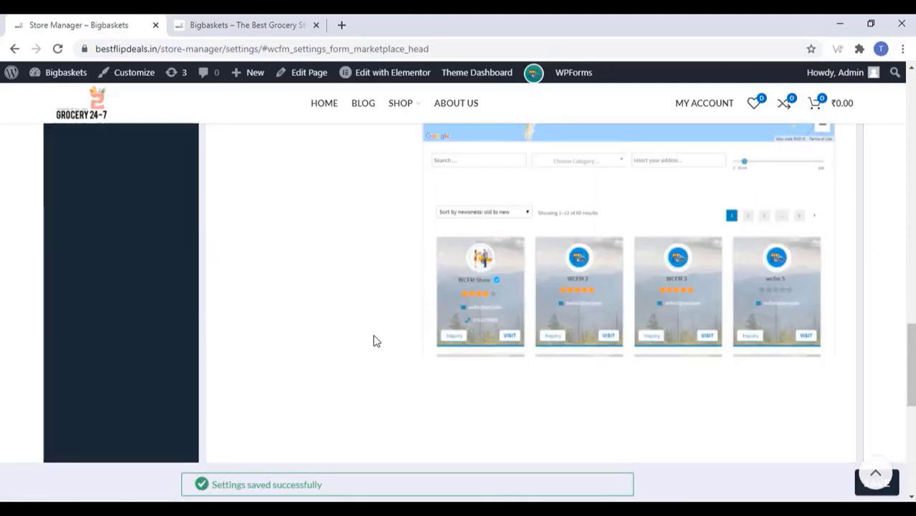
pyautogui.scroll(5, 370, 331)
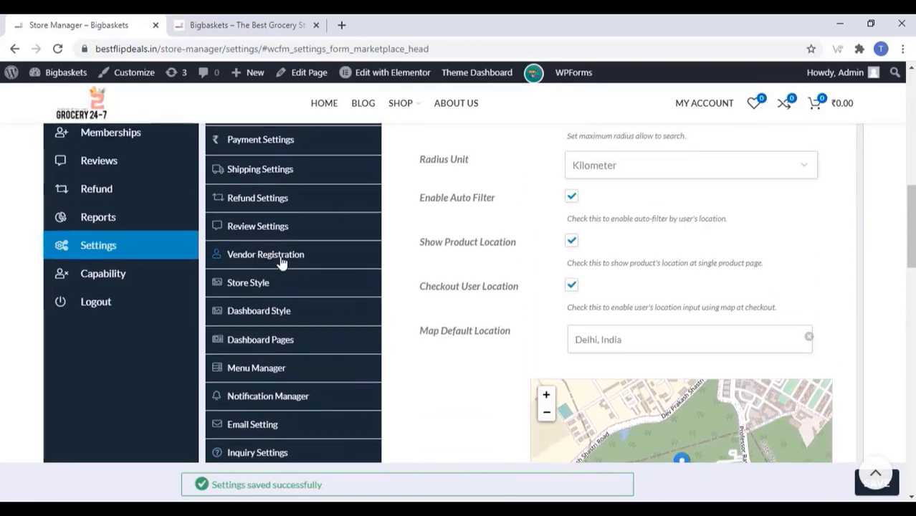
pyautogui.scroll(2, 291, 266)
pyautogui.scroll(1, 291, 275)
pyautogui.click(269, 255)
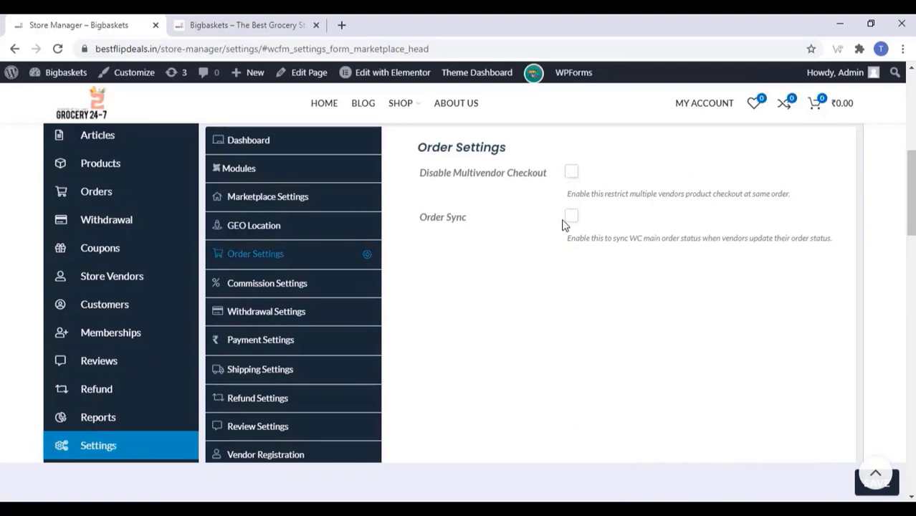
# In Commission Settings, give commission to Admin at 10 percent
pyautogui.click(293, 287)
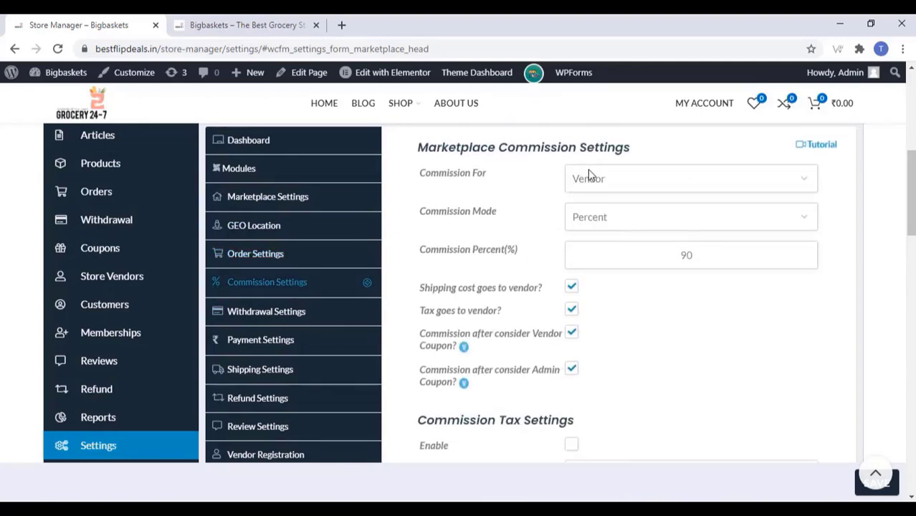
pyautogui.click(617, 182)
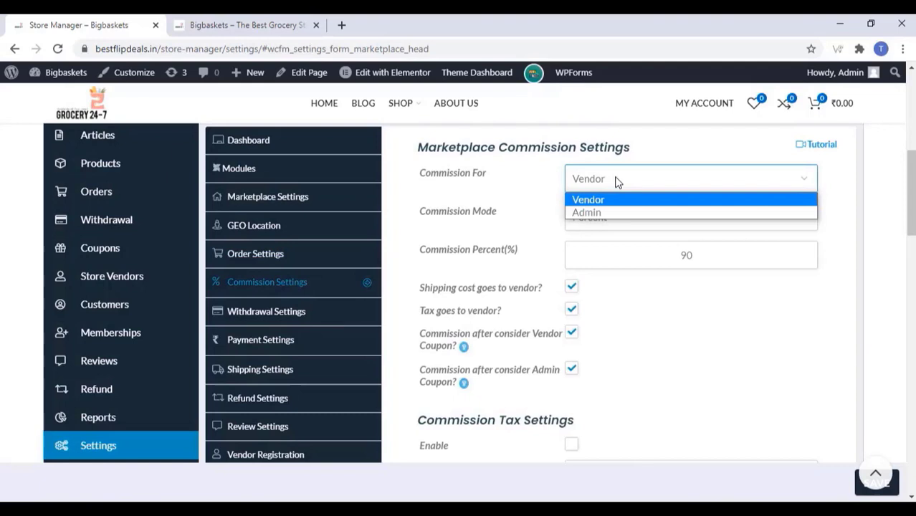
pyautogui.click(592, 215)
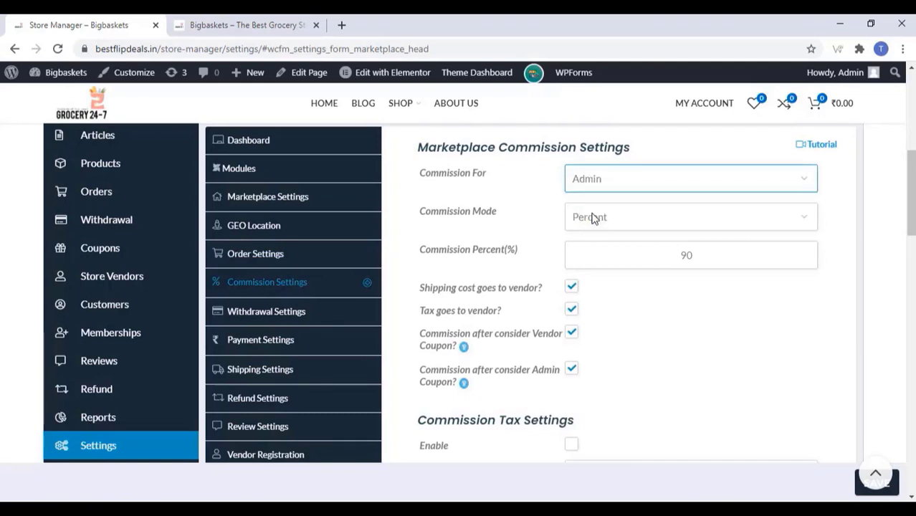
pyautogui.click(686, 256)
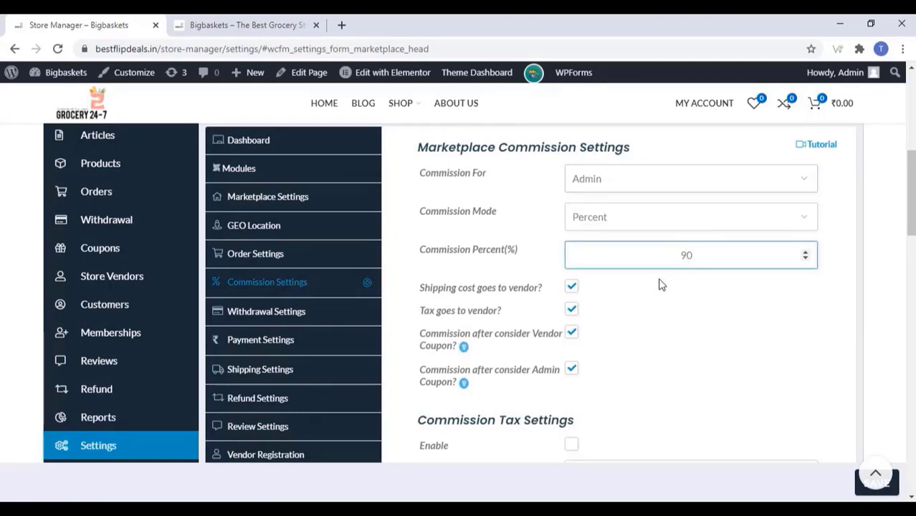
pyautogui.write('1')
pyautogui.click(684, 323)
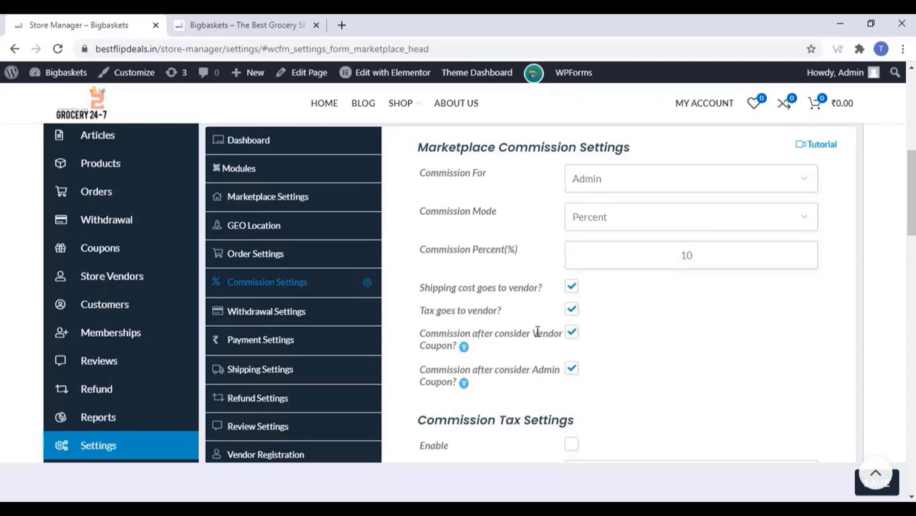
# Save the commission settings
pyautogui.scroll(-2, 536, 330)
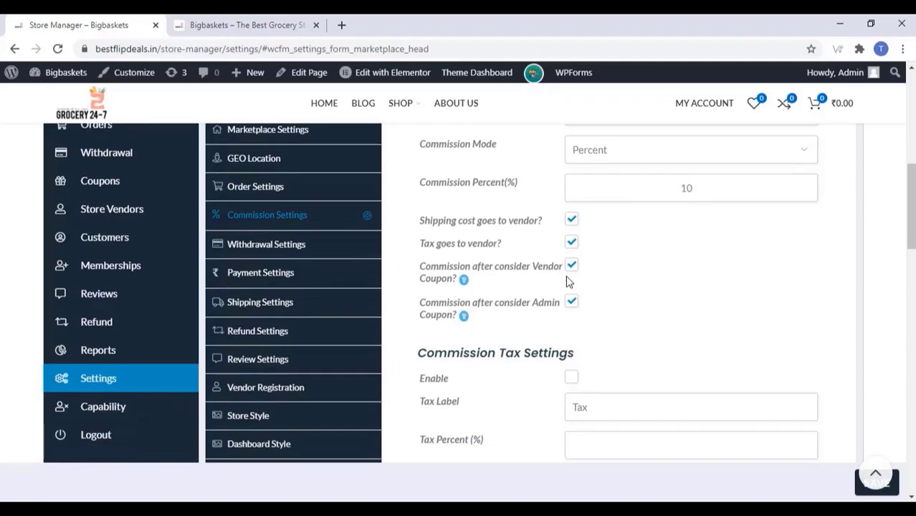
pyautogui.scroll(-1, 568, 324)
pyautogui.scroll(-3, 566, 324)
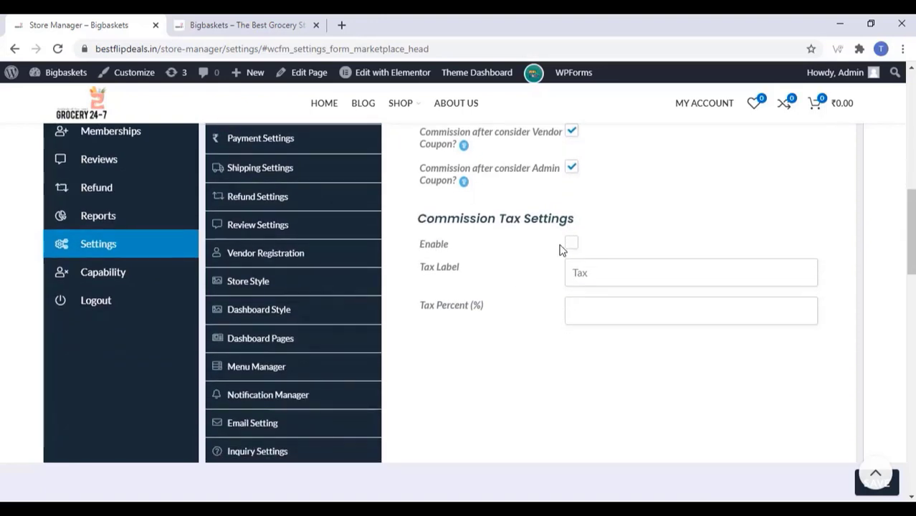
pyautogui.click(881, 490)
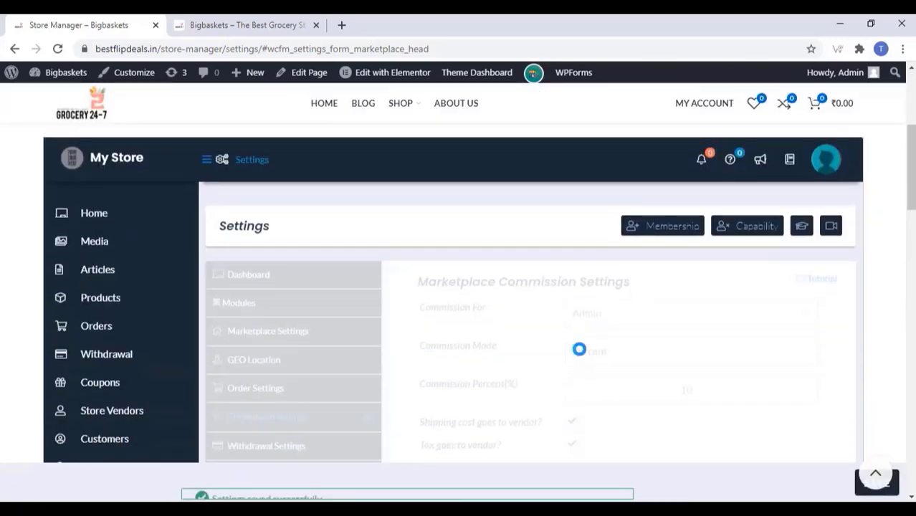
pyautogui.scroll(-1, 582, 356)
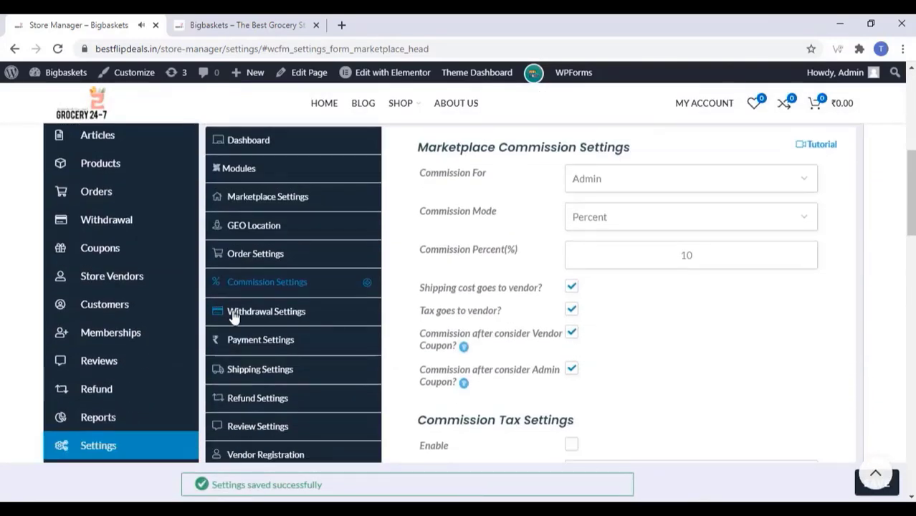
# In Withdrawal Settings, untick Processing so only Completed orders allow withdrawals
pyautogui.click(286, 314)
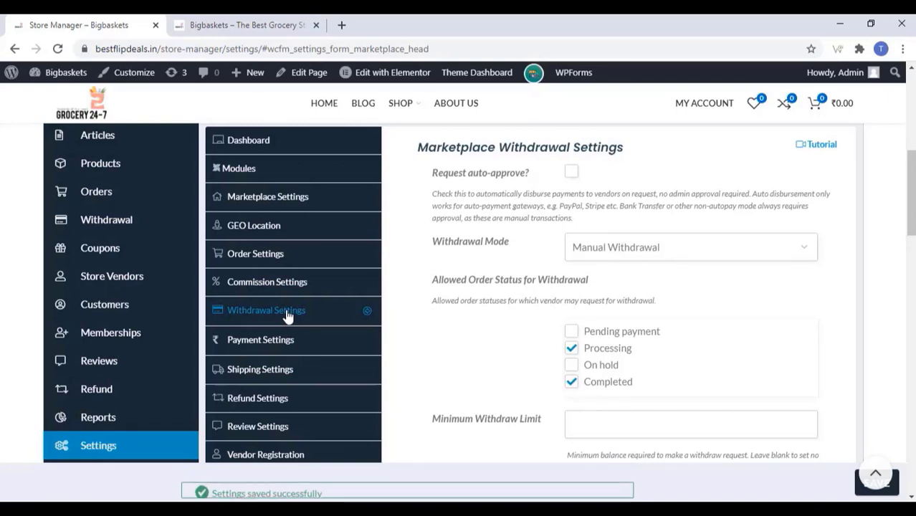
pyautogui.rightClick(872, 479)
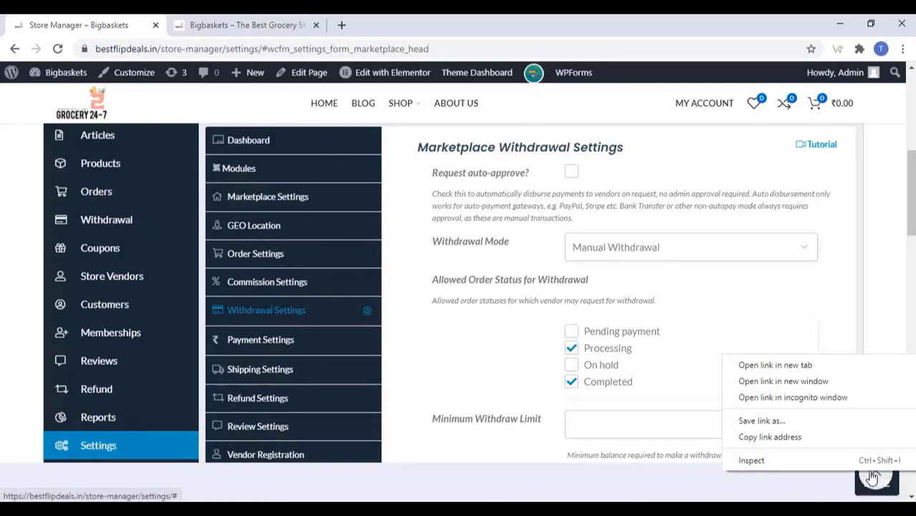
pyautogui.click(896, 266)
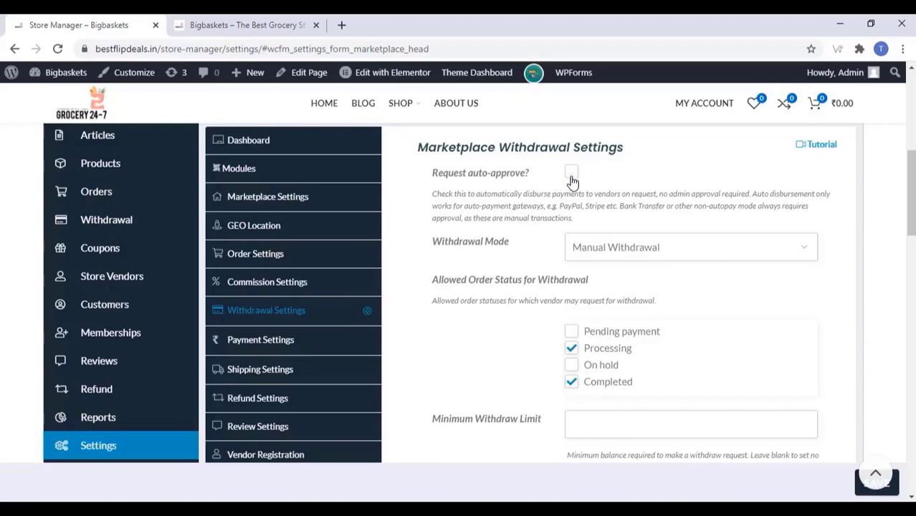
pyautogui.scroll(-1, 481, 229)
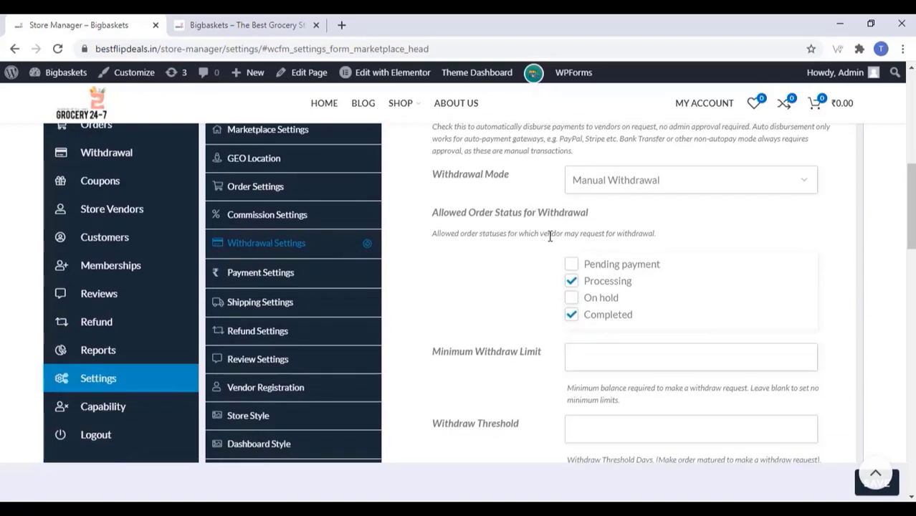
pyautogui.click(571, 285)
# Set the Minimum Withdraw Limit to 500
pyautogui.scroll(-2, 501, 324)
pyautogui.click(592, 228)
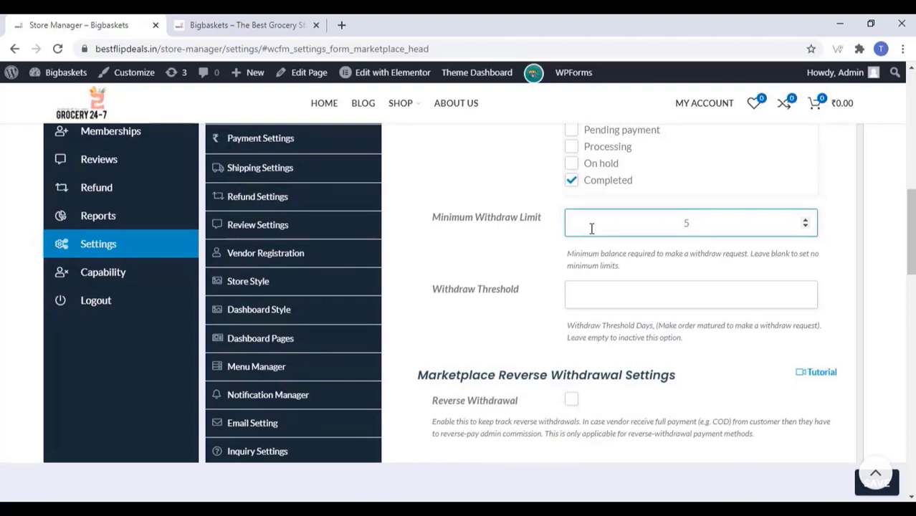
pyautogui.write('500')
pyautogui.click(518, 257)
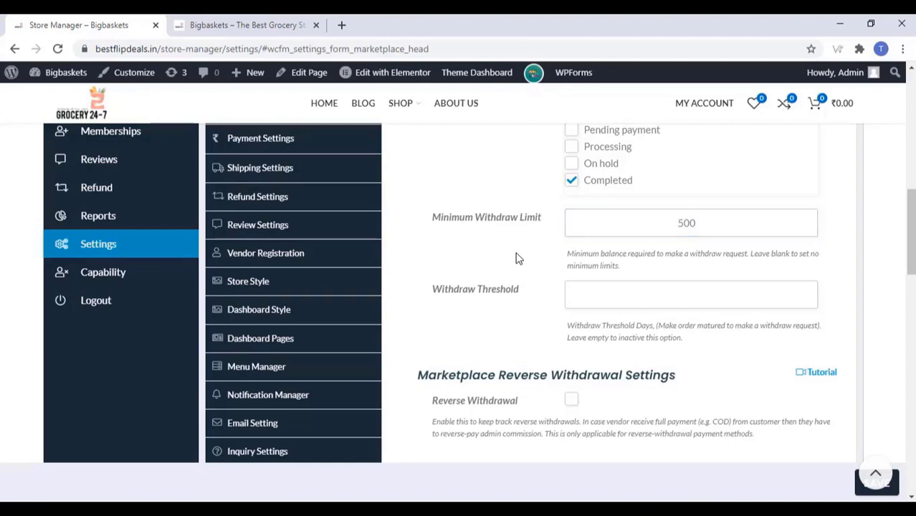
pyautogui.scroll(-1, 517, 258)
pyautogui.scroll(-1, 518, 258)
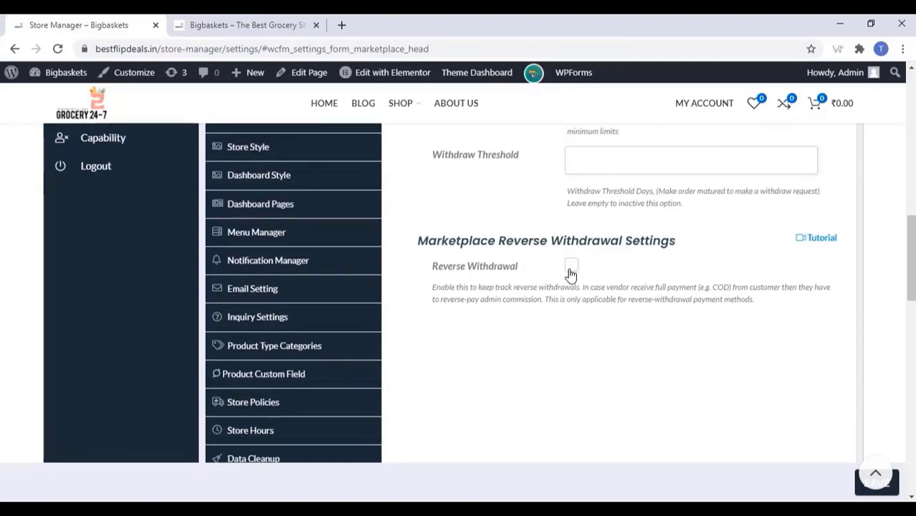
pyautogui.scroll(2, 294, 309)
pyautogui.scroll(1, 306, 288)
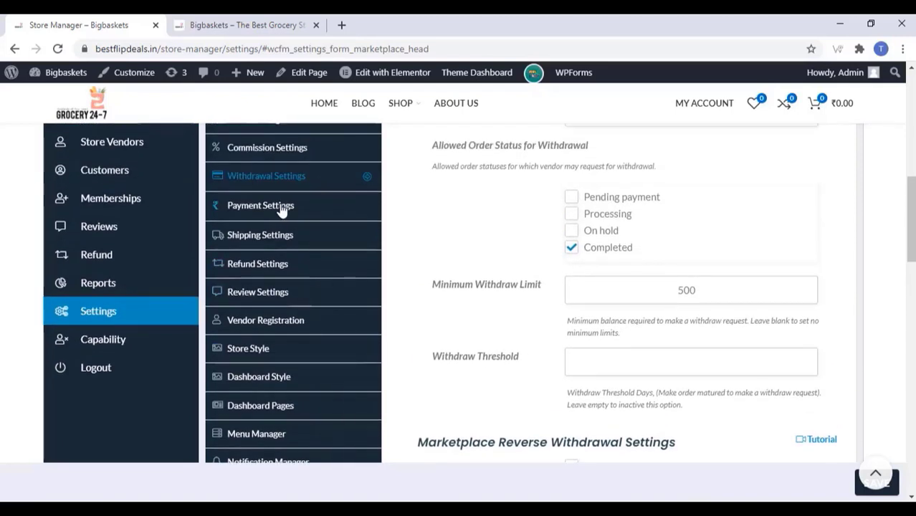
# In Payment Settings, turn off PayPal and allow Cash Pay alongside Bank Transfer
pyautogui.click(282, 208)
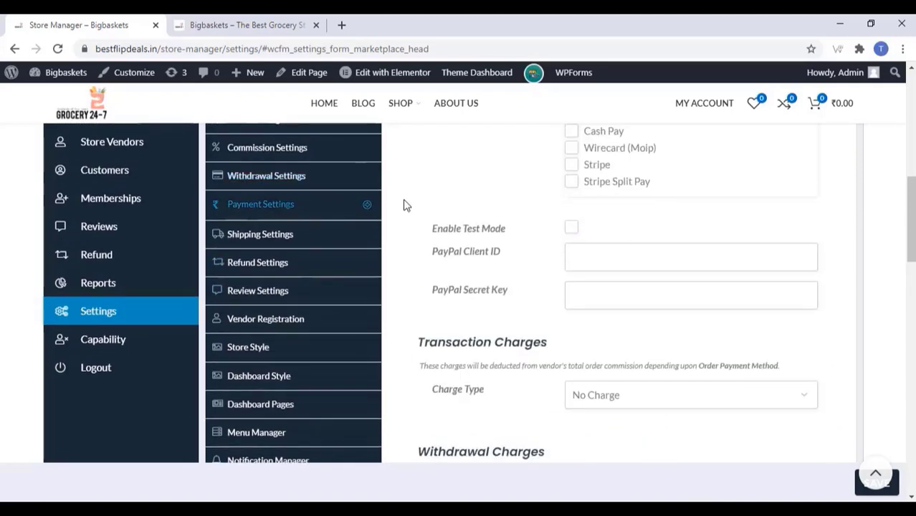
pyautogui.scroll(2, 406, 205)
pyautogui.scroll(-1, 411, 206)
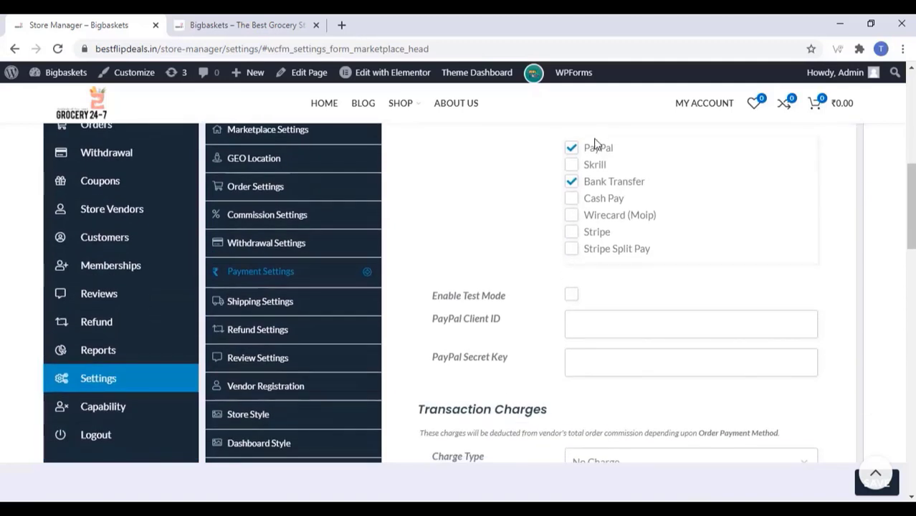
pyautogui.click(571, 149)
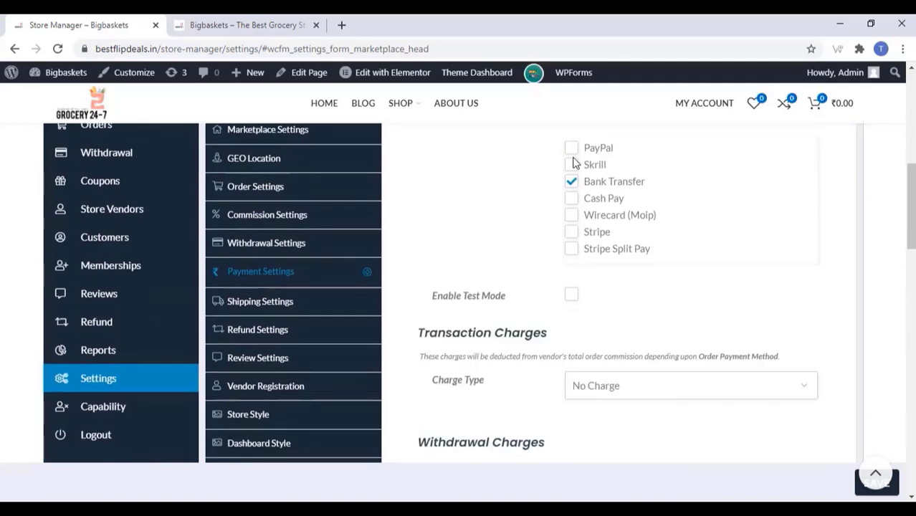
pyautogui.click(572, 199)
pyautogui.scroll(-2, 478, 244)
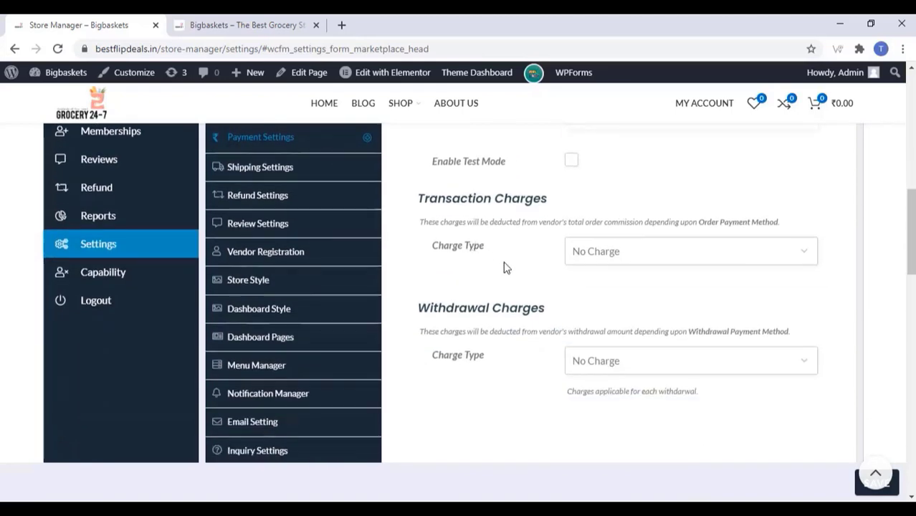
pyautogui.scroll(-2, 504, 265)
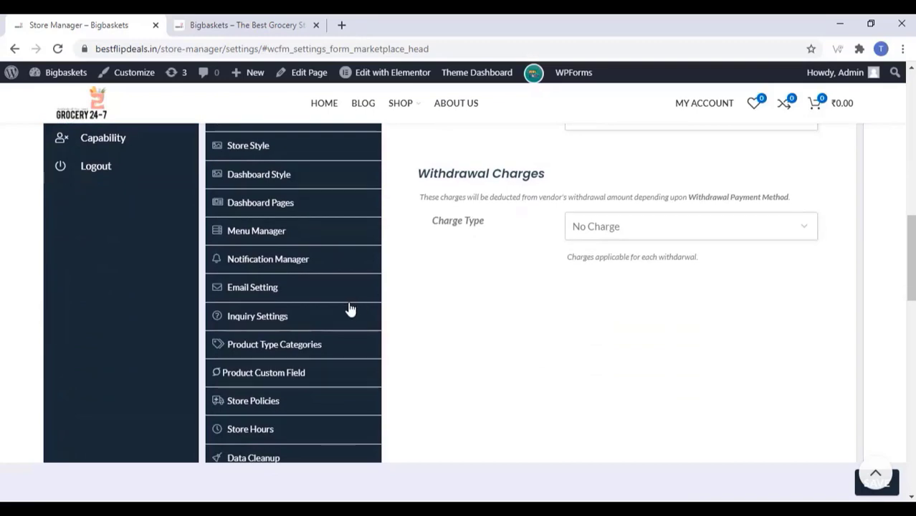
pyautogui.scroll(4, 350, 308)
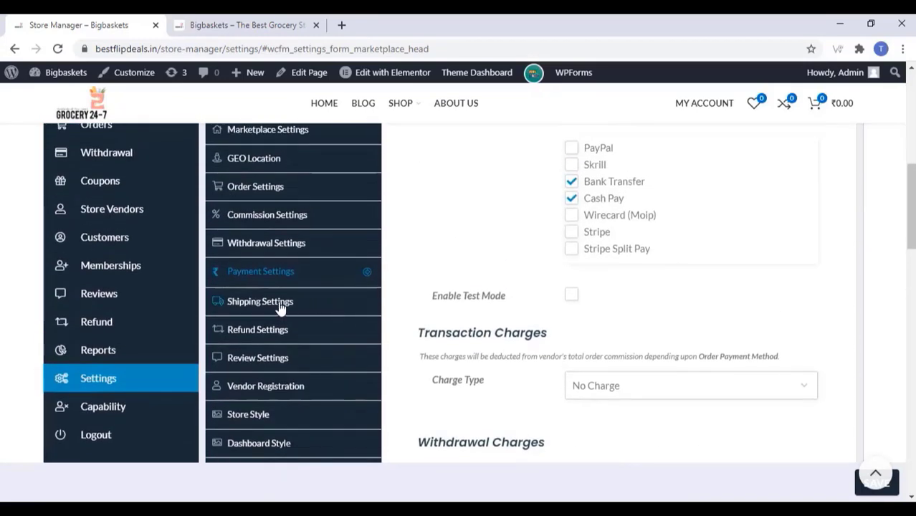
# Review the Shipping Settings for store, zone, country, weight and distance shipping
pyautogui.click(281, 305)
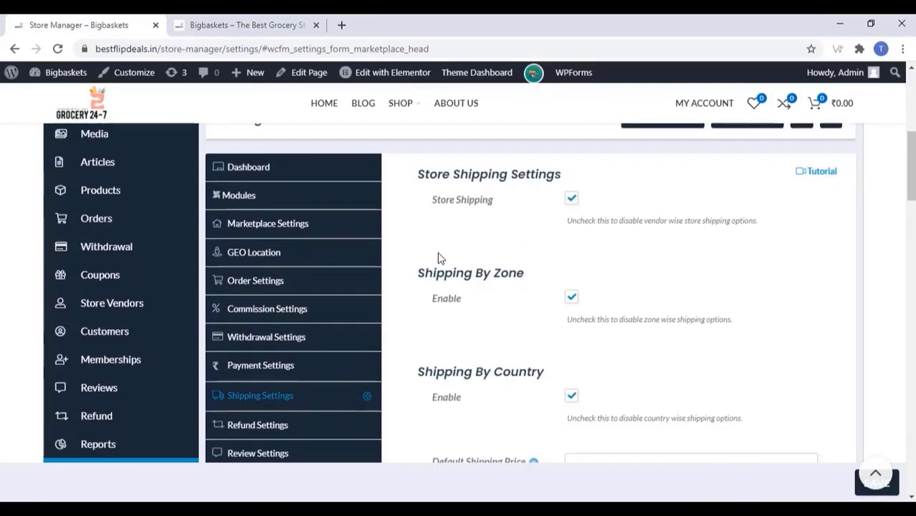
pyautogui.scroll(-7, 440, 258)
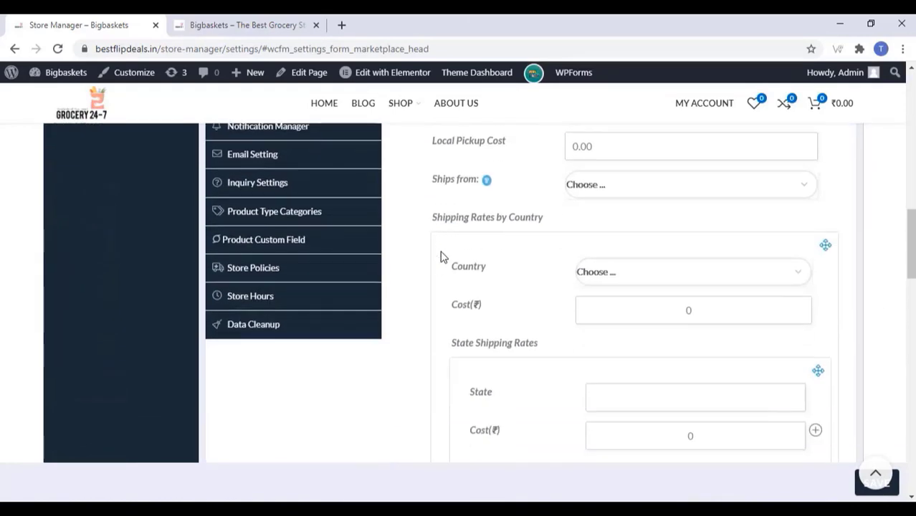
pyautogui.scroll(-1, 442, 257)
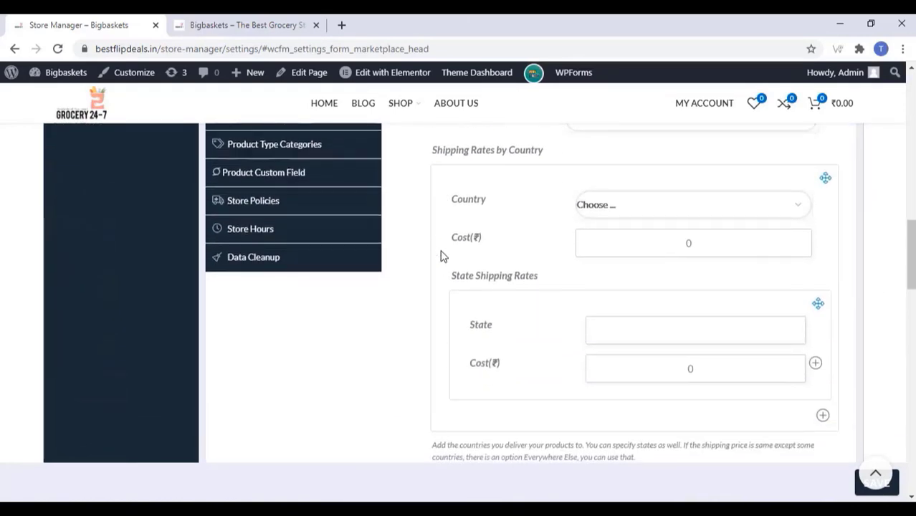
pyautogui.scroll(-5, 442, 257)
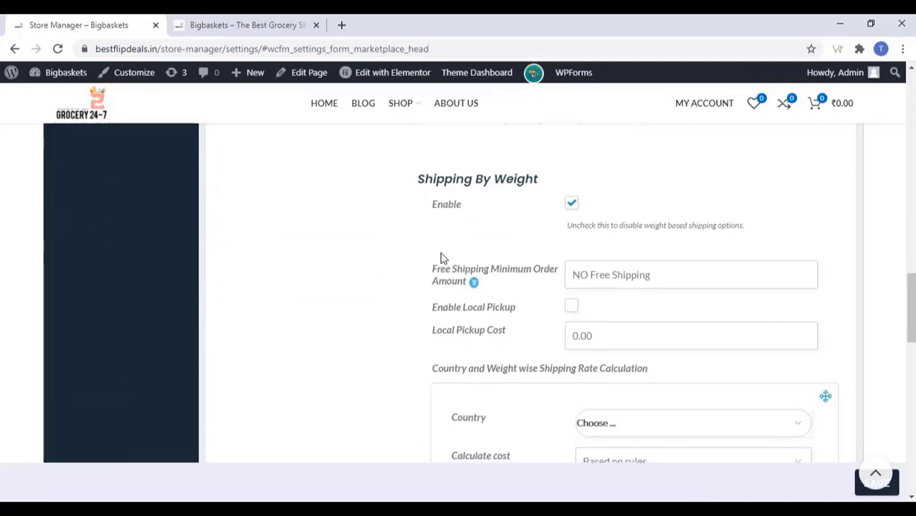
pyautogui.scroll(-8, 442, 258)
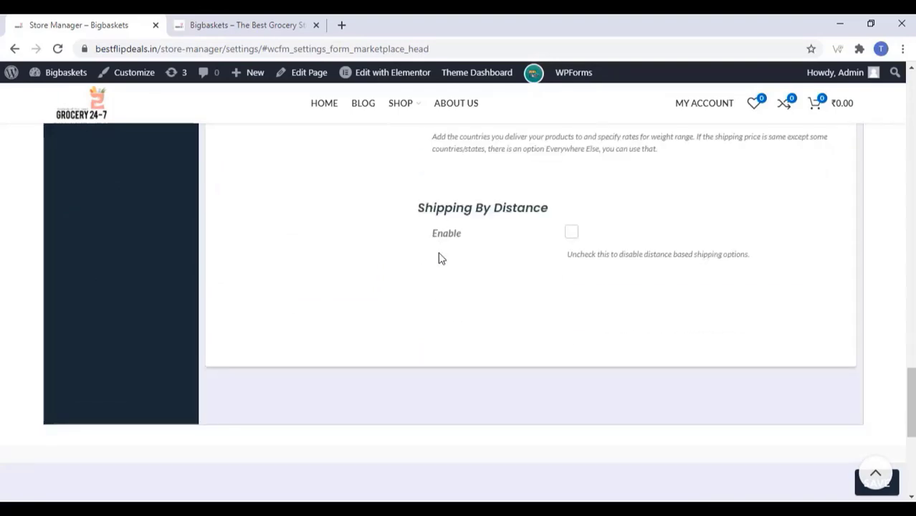
pyautogui.scroll(15, 230, 286)
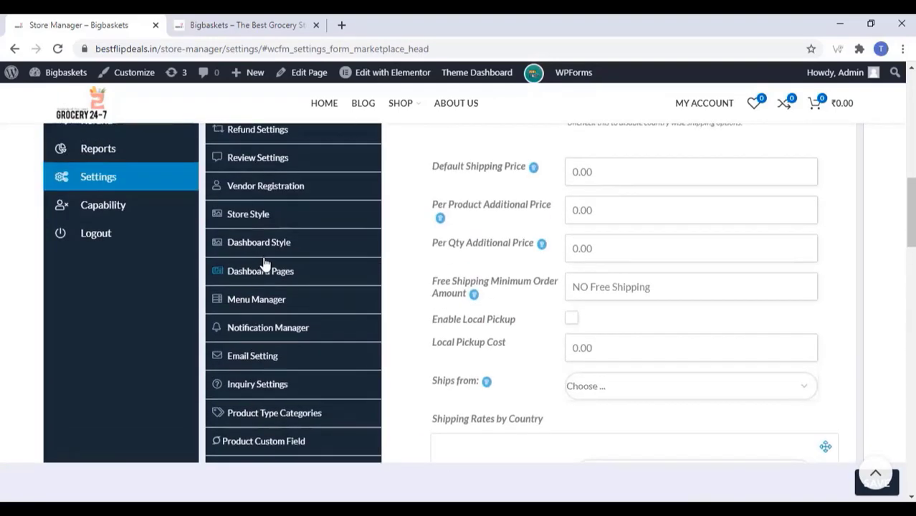
pyautogui.scroll(2, 263, 264)
# Look through the Refund settings and the store Review Settings categories
pyautogui.click(258, 264)
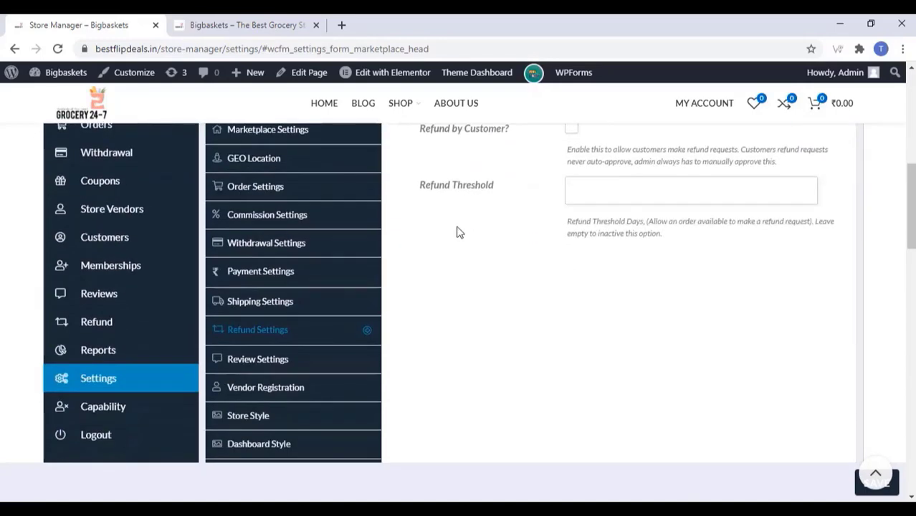
pyautogui.scroll(1, 473, 264)
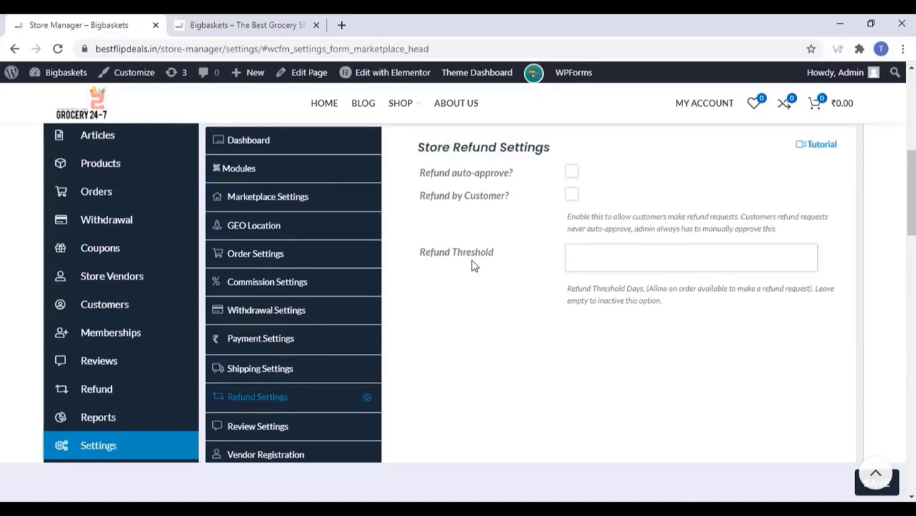
pyautogui.scroll(-2, 473, 266)
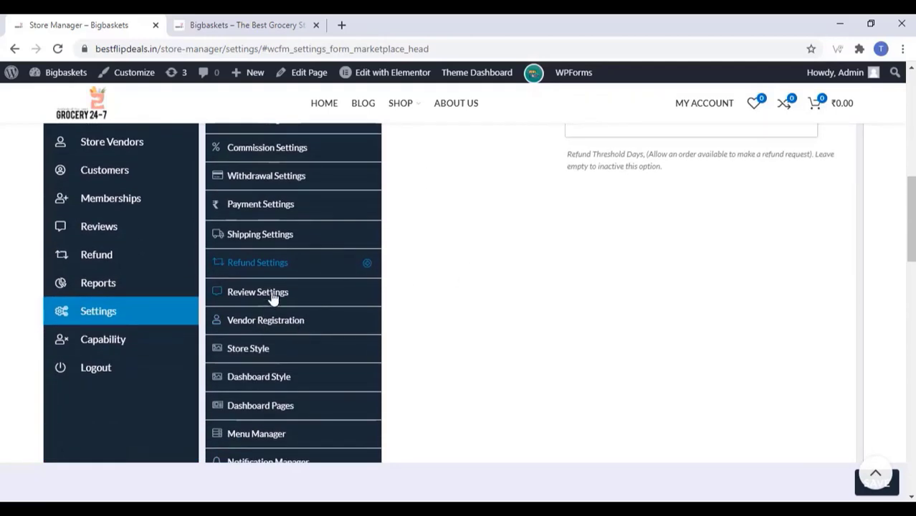
pyautogui.click(273, 299)
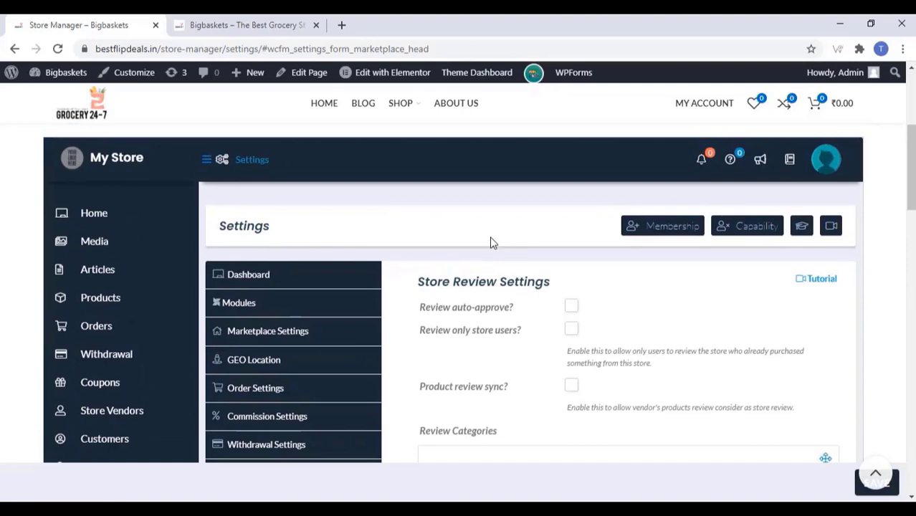
pyautogui.scroll(-3, 490, 243)
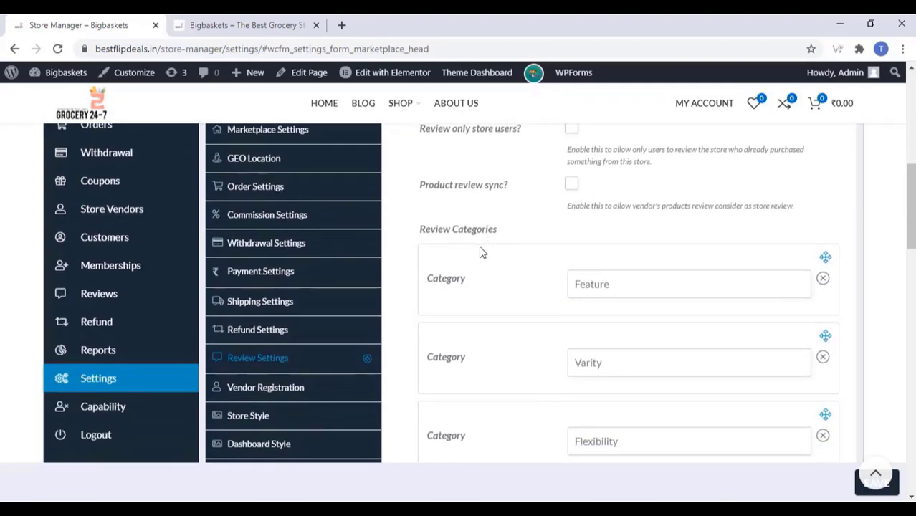
pyautogui.scroll(-5, 479, 256)
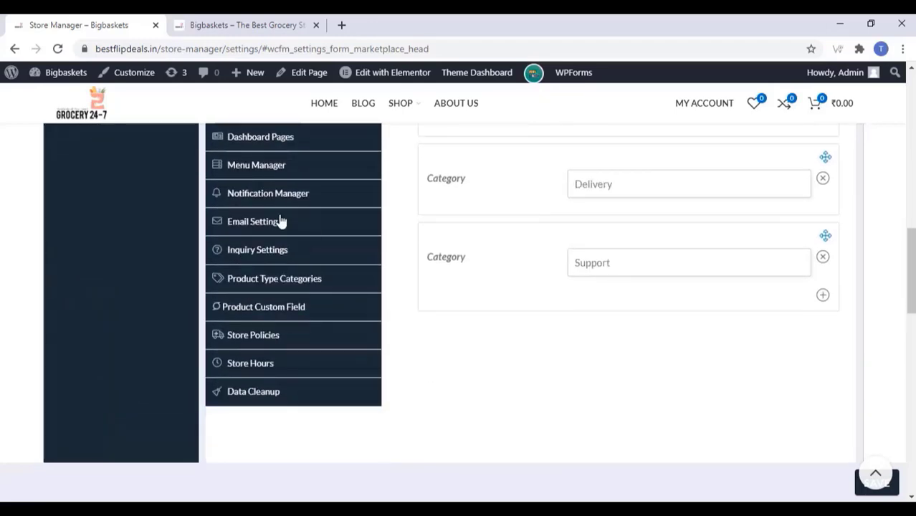
pyautogui.scroll(2, 275, 228)
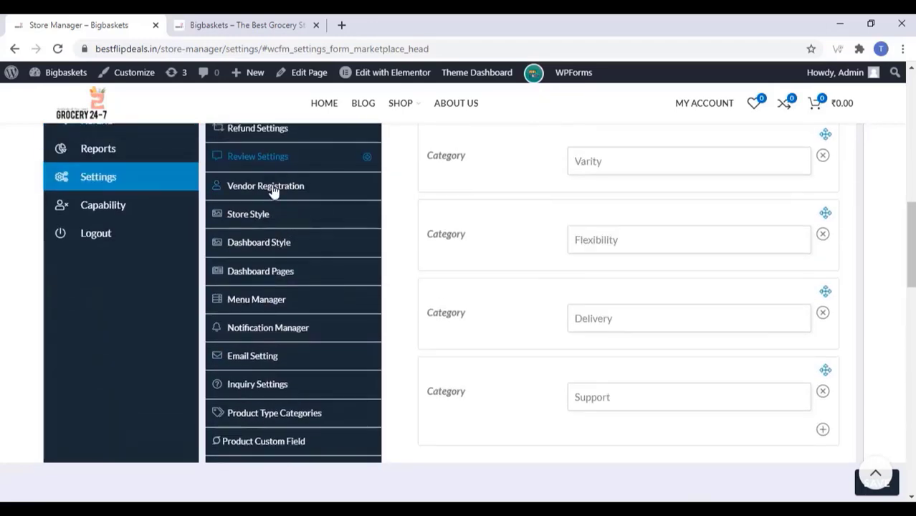
# Review the Vendor Registration form fields and custom field options
pyautogui.click(273, 187)
pyautogui.scroll(3, 532, 236)
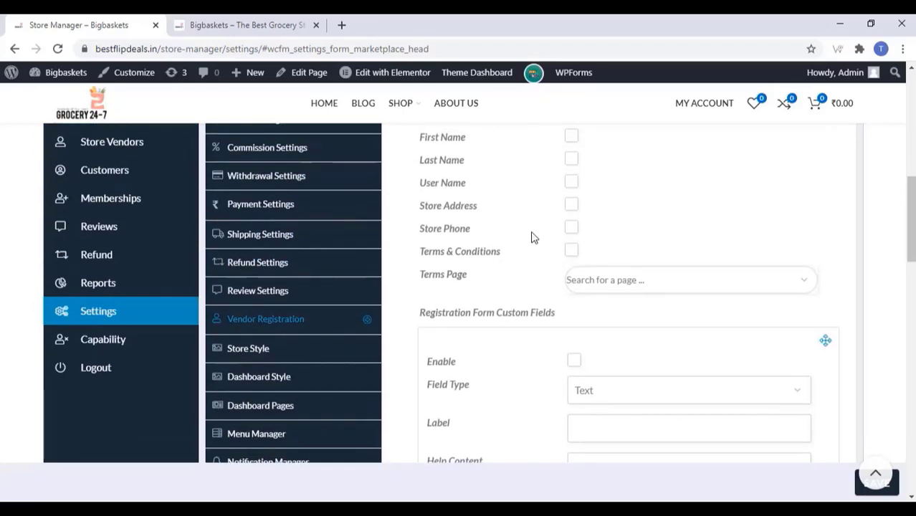
pyautogui.scroll(2, 532, 237)
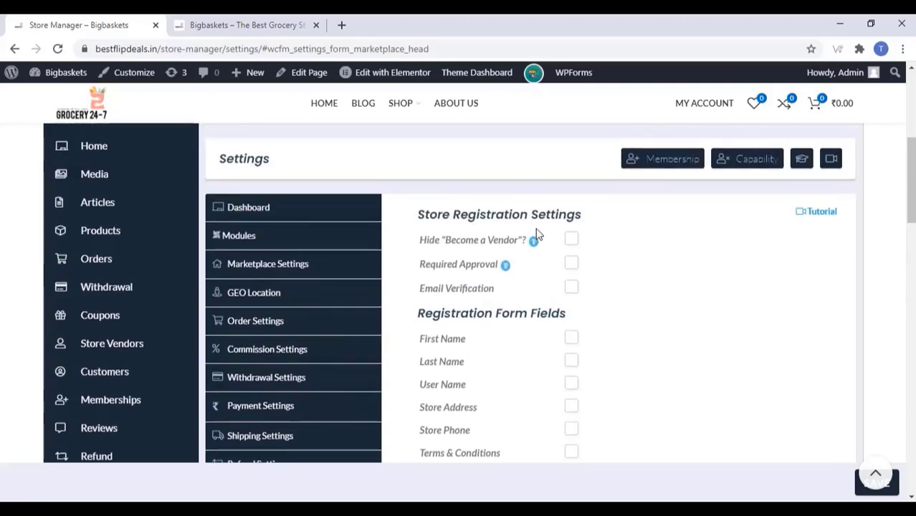
pyautogui.scroll(-1, 538, 236)
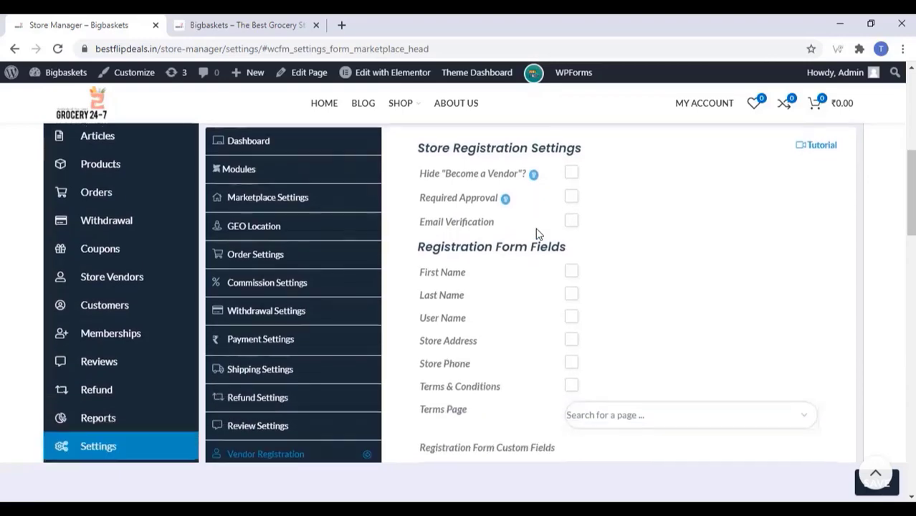
pyautogui.scroll(-7, 532, 240)
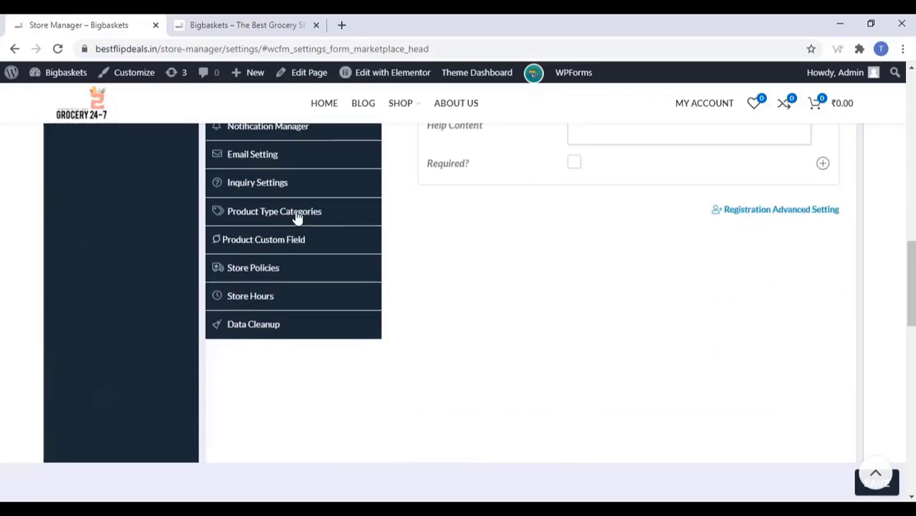
pyautogui.scroll(3, 284, 214)
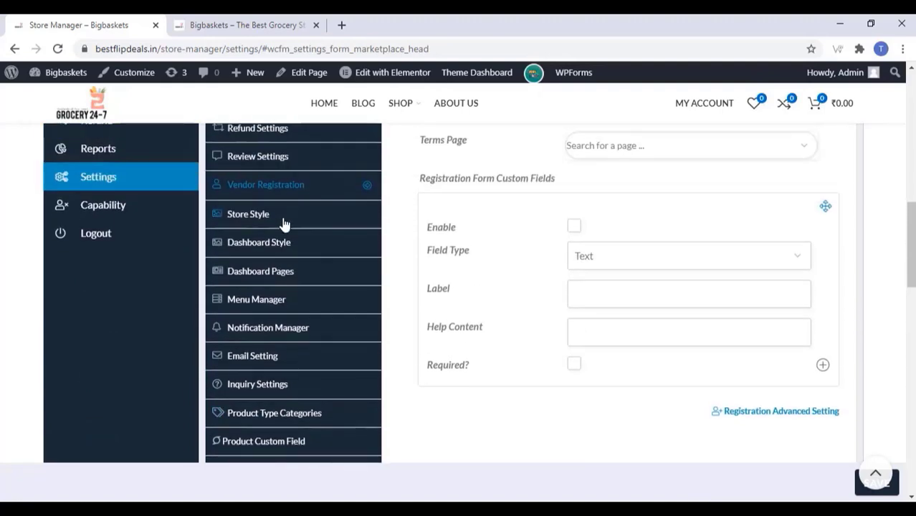
# Look through Store Style, Dashboard Style, Dashboard Pages, Menu Manager and Notification Manager settings
pyautogui.click(280, 223)
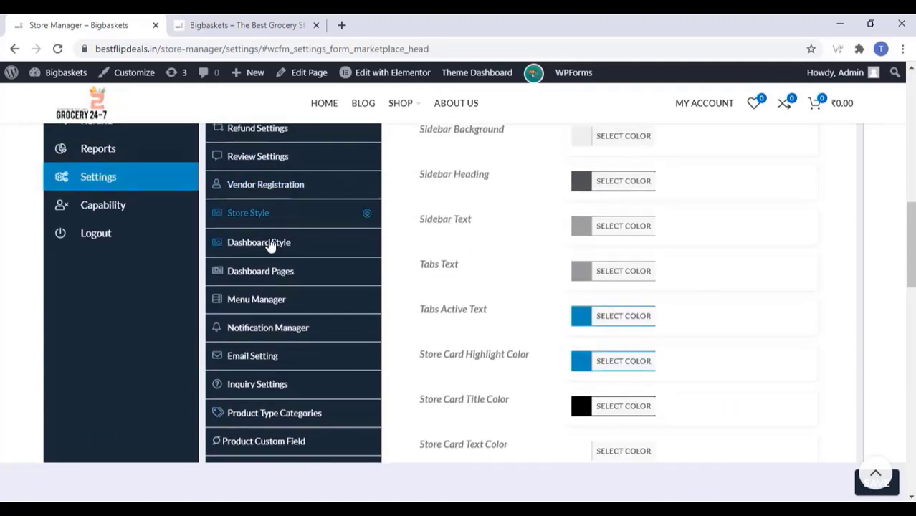
pyautogui.click(270, 244)
pyautogui.click(274, 274)
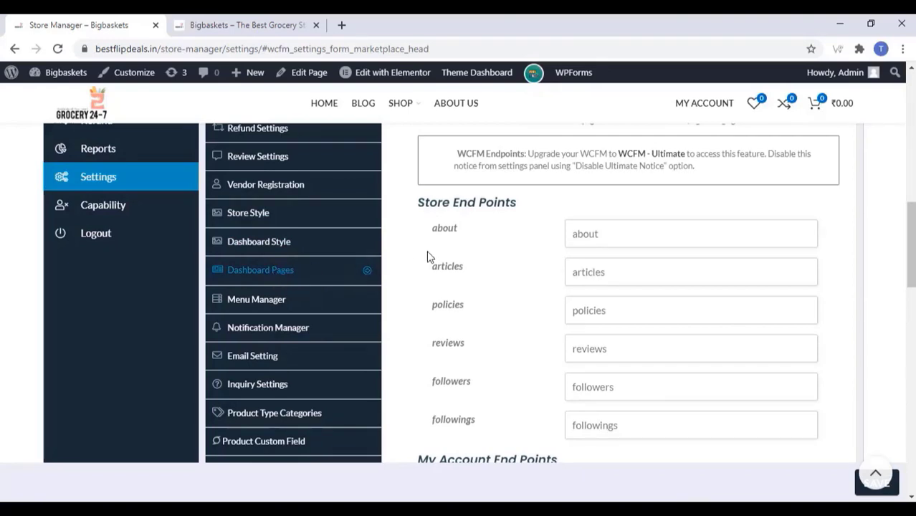
pyautogui.click(272, 302)
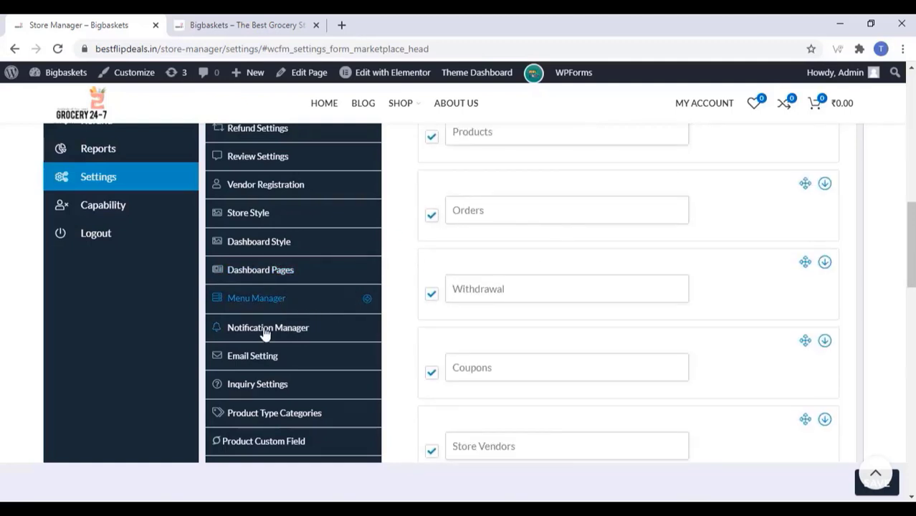
pyautogui.click(266, 332)
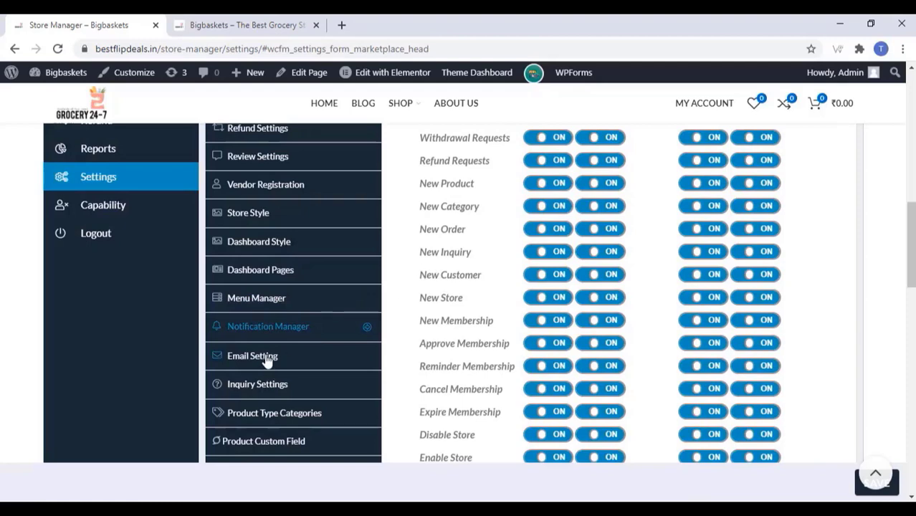
pyautogui.scroll(3, 477, 272)
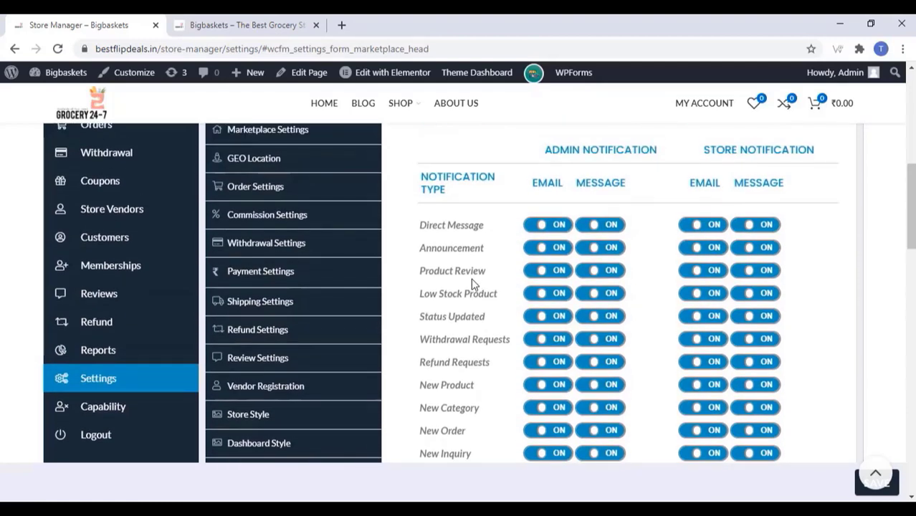
pyautogui.scroll(-3, 471, 280)
pyautogui.scroll(-1, 471, 285)
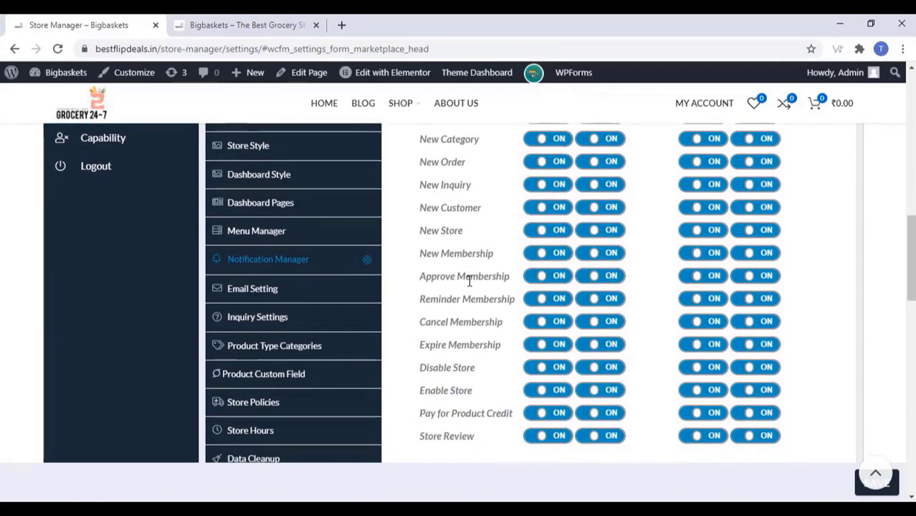
# Look through the Email, Inquiry and Product Type Categories settings
pyautogui.click(271, 290)
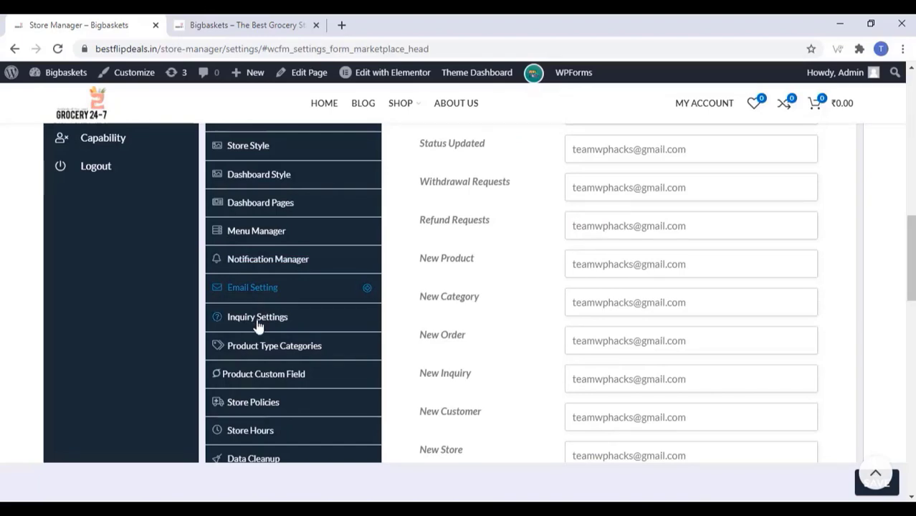
pyautogui.click(257, 325)
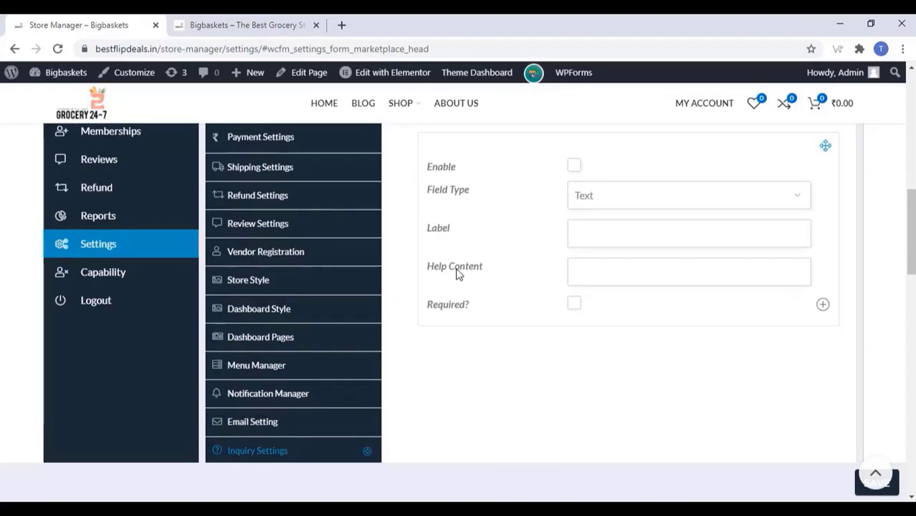
pyautogui.scroll(5, 459, 274)
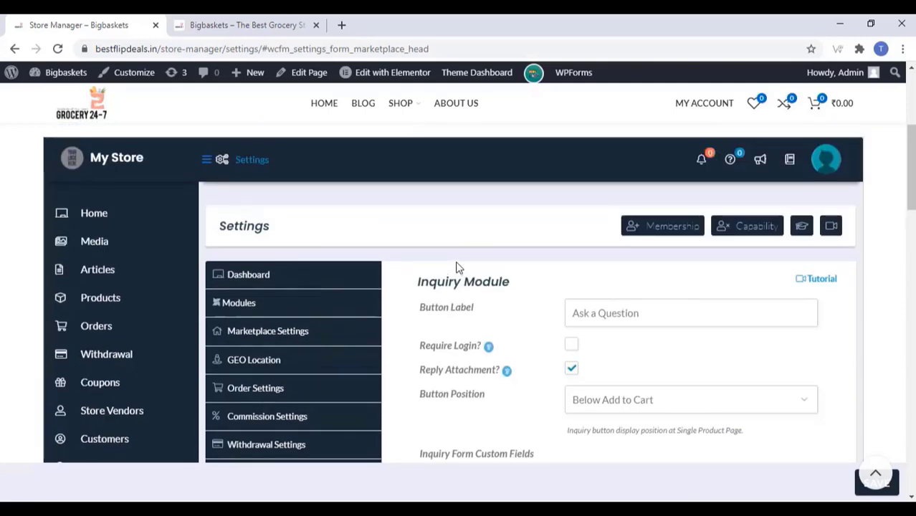
pyautogui.scroll(-5, 457, 267)
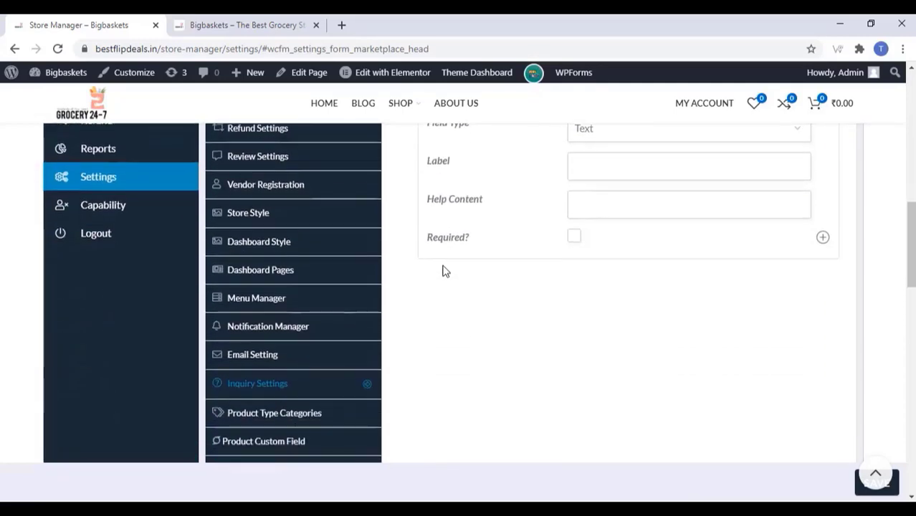
pyautogui.scroll(-2, 352, 303)
pyautogui.click(289, 281)
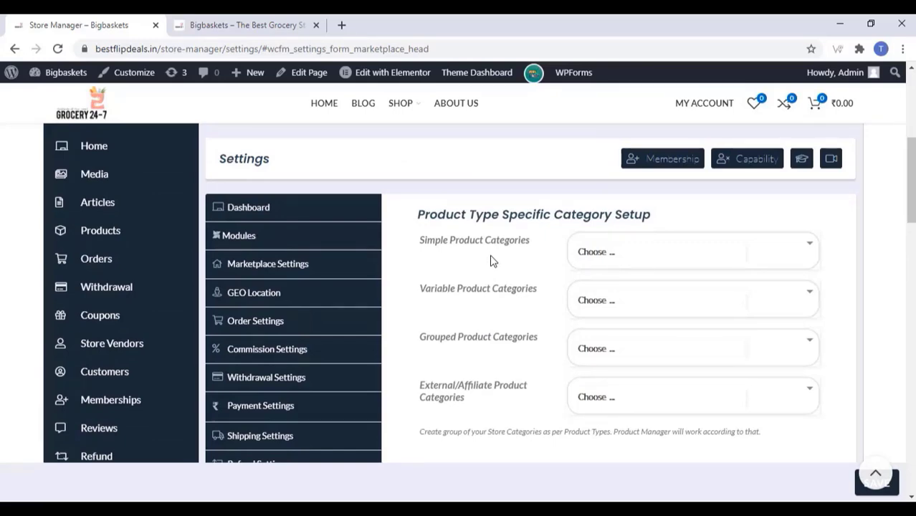
pyautogui.scroll(-8, 490, 261)
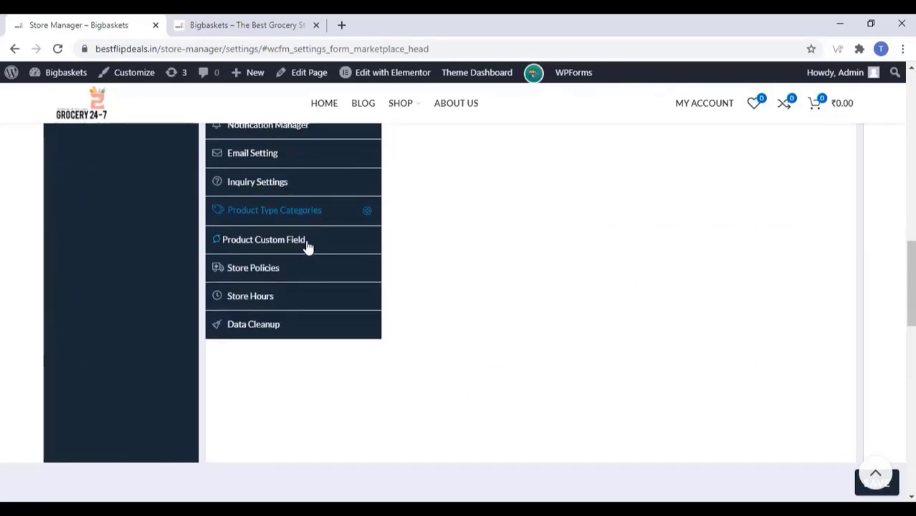
# Review the Product Custom Field and Store Policies settings, then the Store Hours settings
pyautogui.click(307, 241)
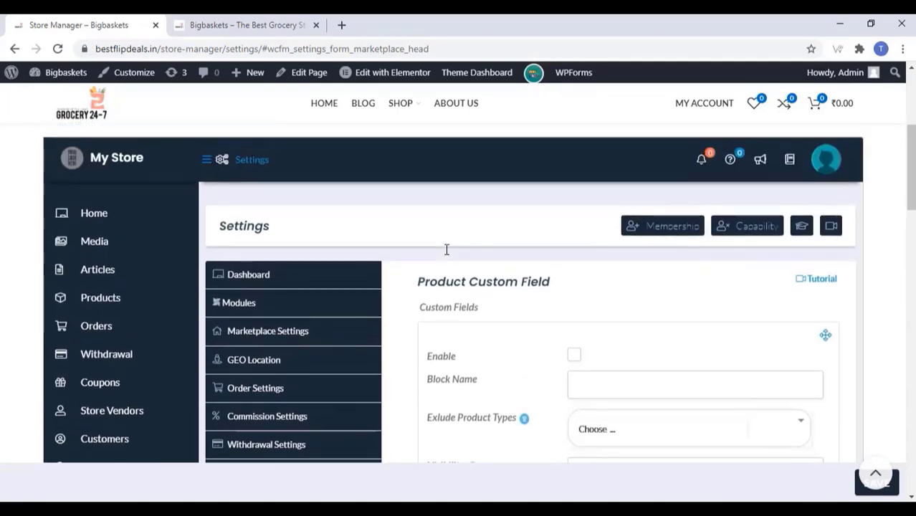
pyautogui.scroll(-2, 446, 249)
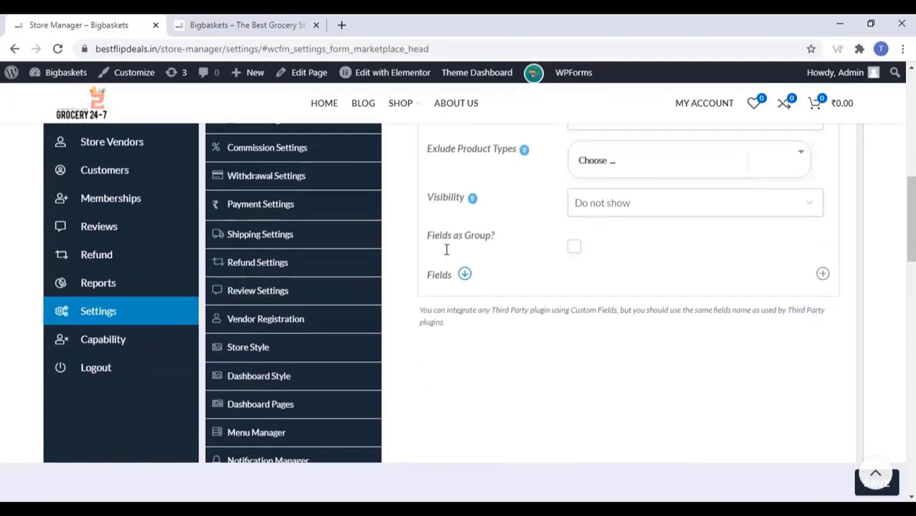
pyautogui.scroll(-5, 446, 251)
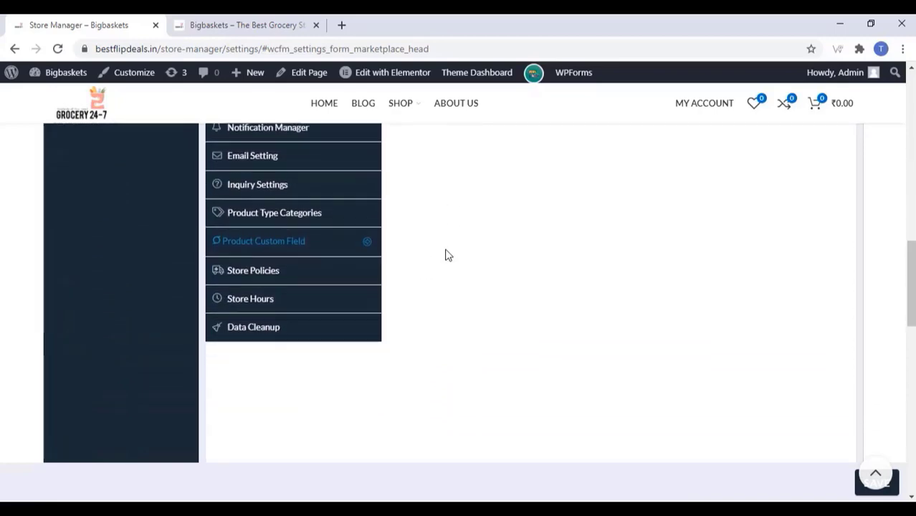
pyautogui.click(284, 275)
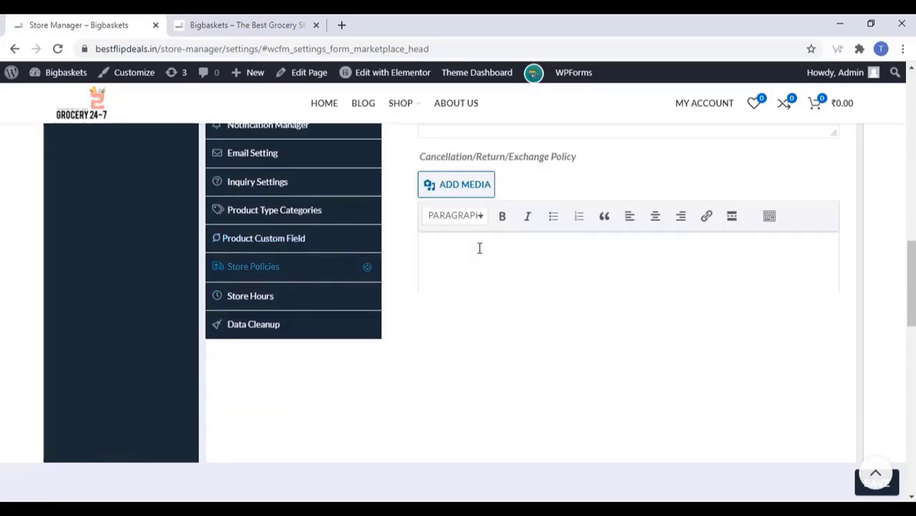
pyautogui.scroll(-2, 480, 248)
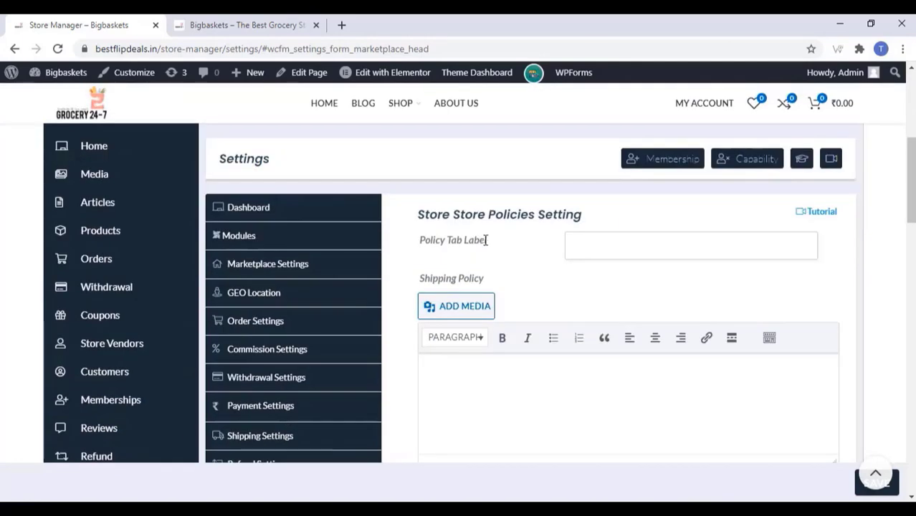
pyautogui.scroll(-7, 476, 235)
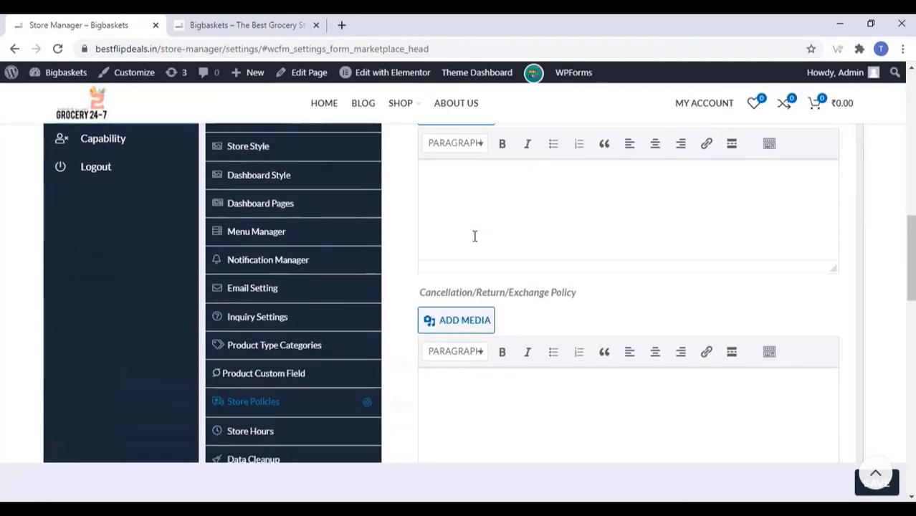
pyautogui.scroll(-2, 370, 284)
pyautogui.scroll(2, 299, 307)
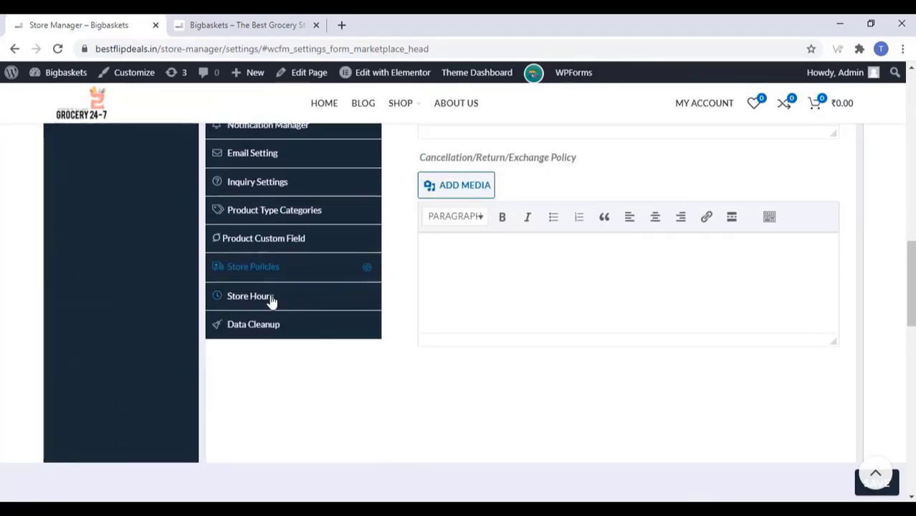
pyautogui.click(271, 300)
# Set Sunday as the store's default day off in Store Hours
pyautogui.scroll(6, 420, 276)
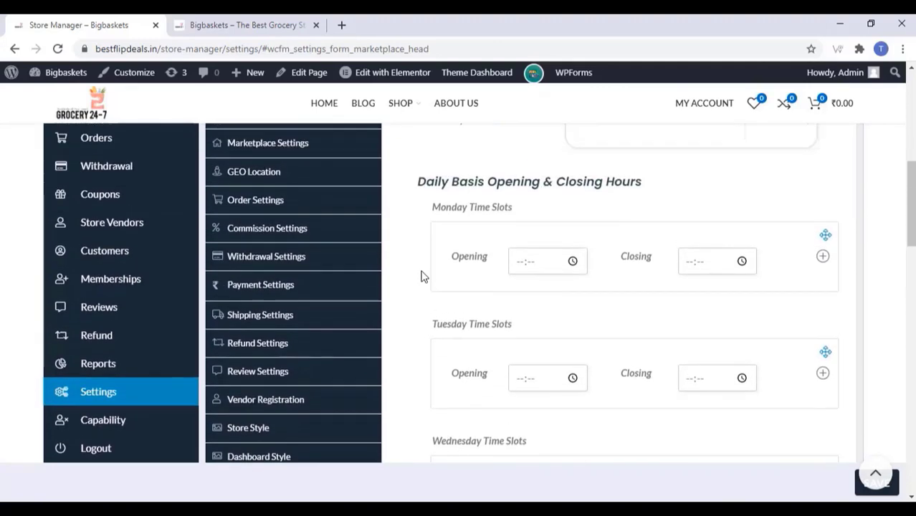
pyautogui.scroll(3, 422, 276)
pyautogui.scroll(-2, 422, 275)
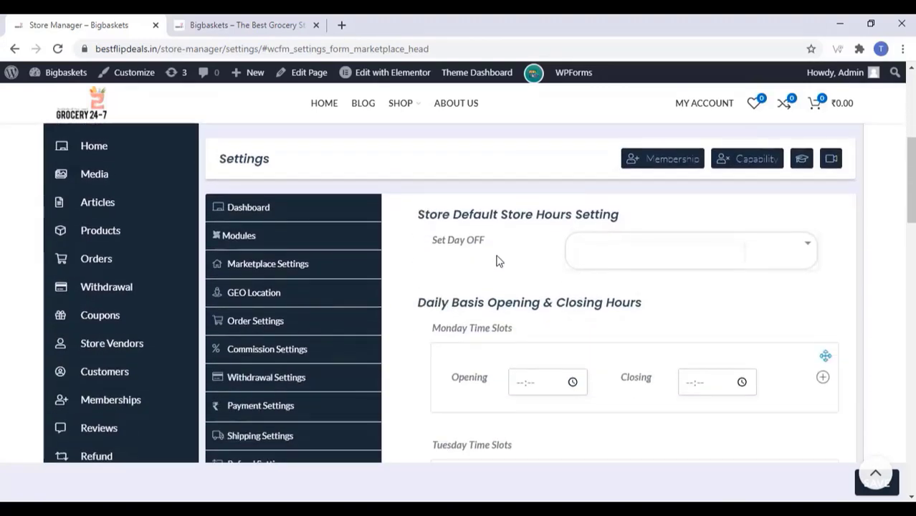
pyautogui.scroll(-1, 528, 227)
pyautogui.scroll(1, 528, 225)
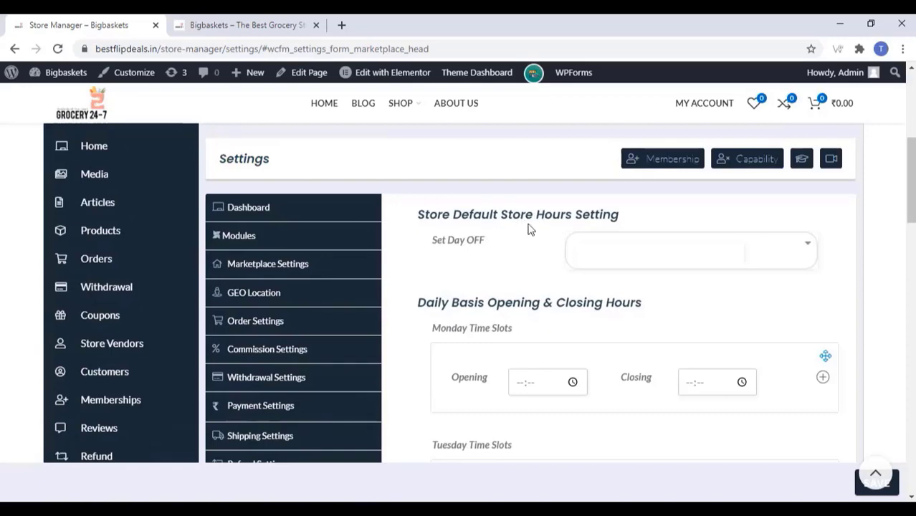
pyautogui.scroll(-2, 528, 229)
pyautogui.scroll(1, 596, 188)
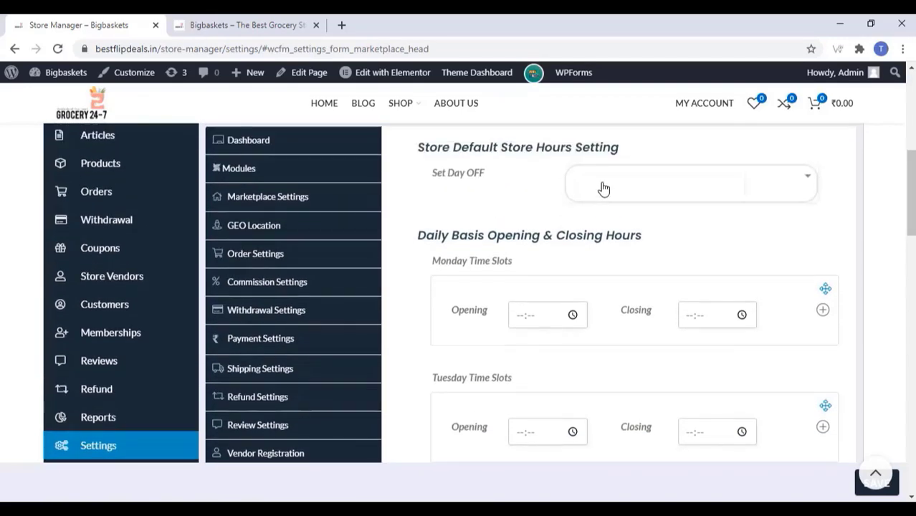
pyautogui.click(602, 188)
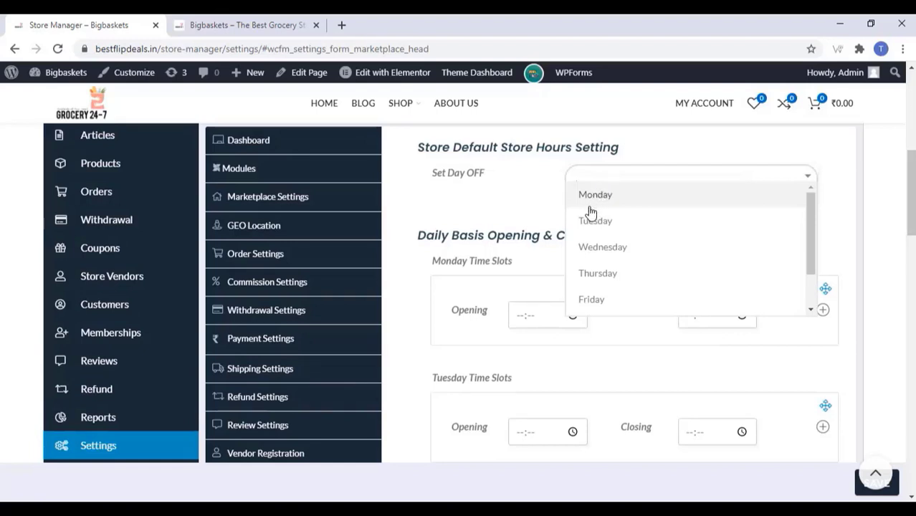
pyautogui.scroll(-1, 593, 290)
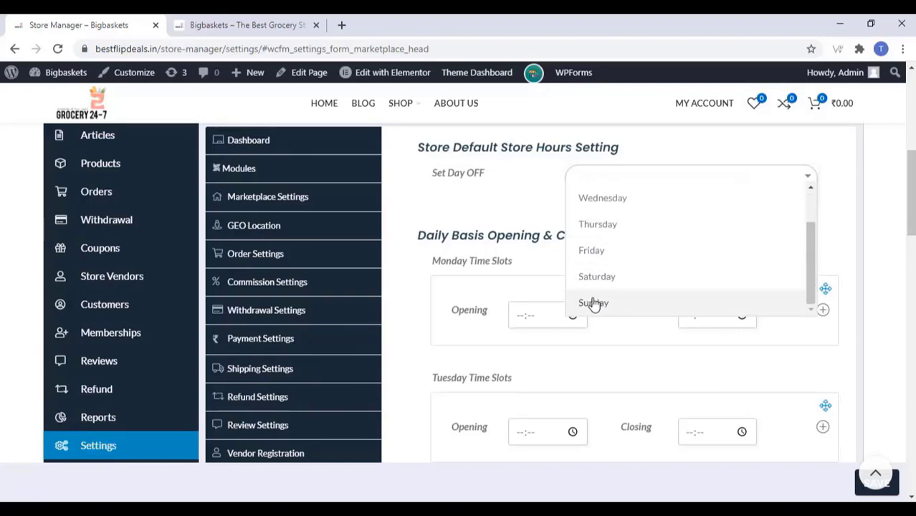
pyautogui.click(593, 303)
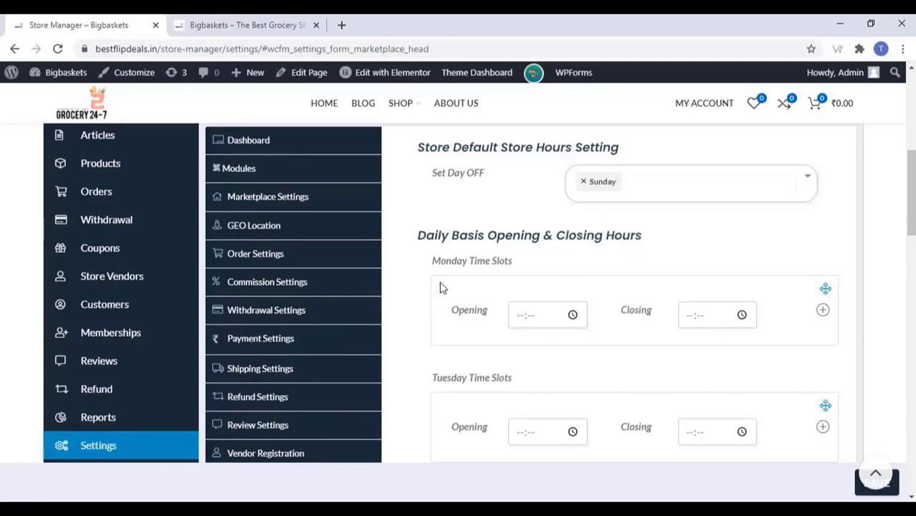
# Show the Data Cleanup settings, leaving cleanup unchecked
pyautogui.scroll(-2, 443, 284)
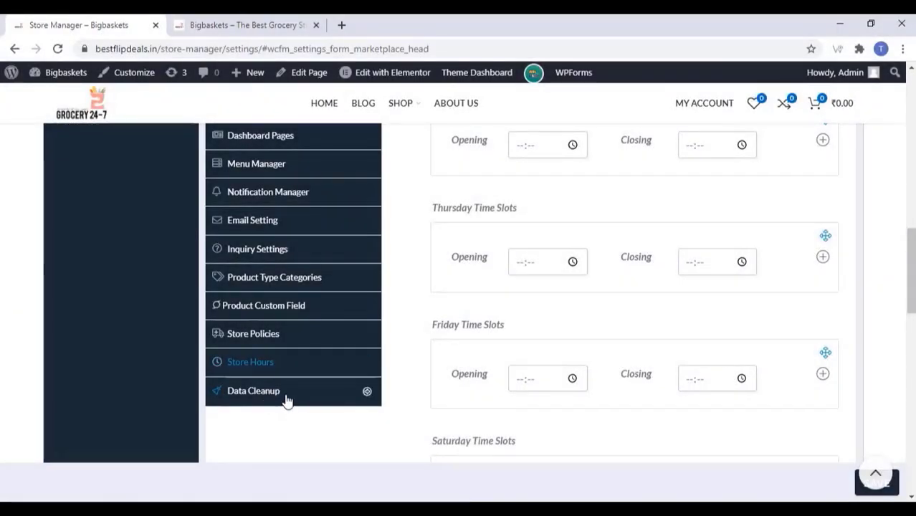
pyautogui.click(287, 399)
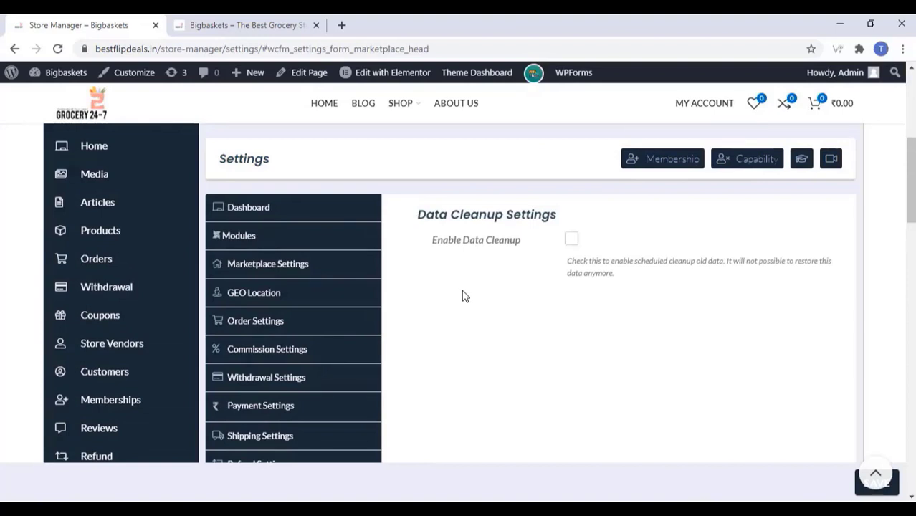
pyautogui.scroll(-2, 463, 296)
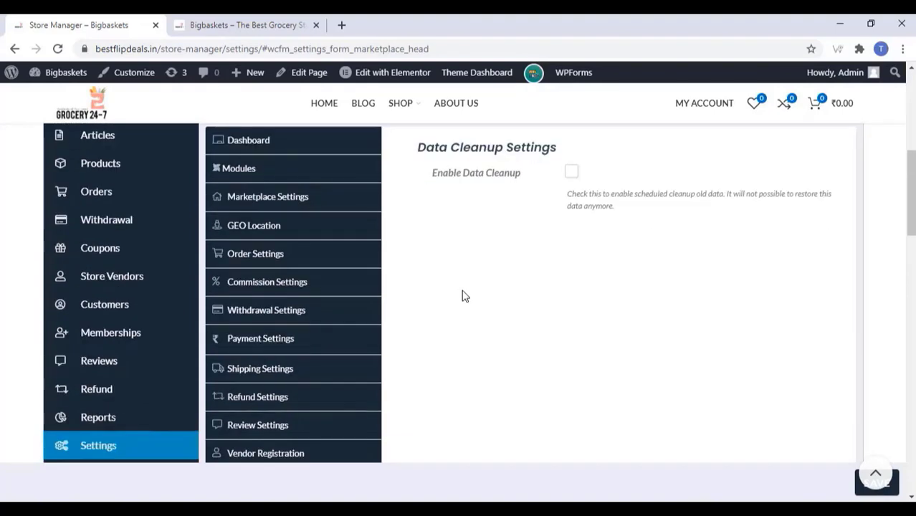
pyautogui.scroll(1, 463, 296)
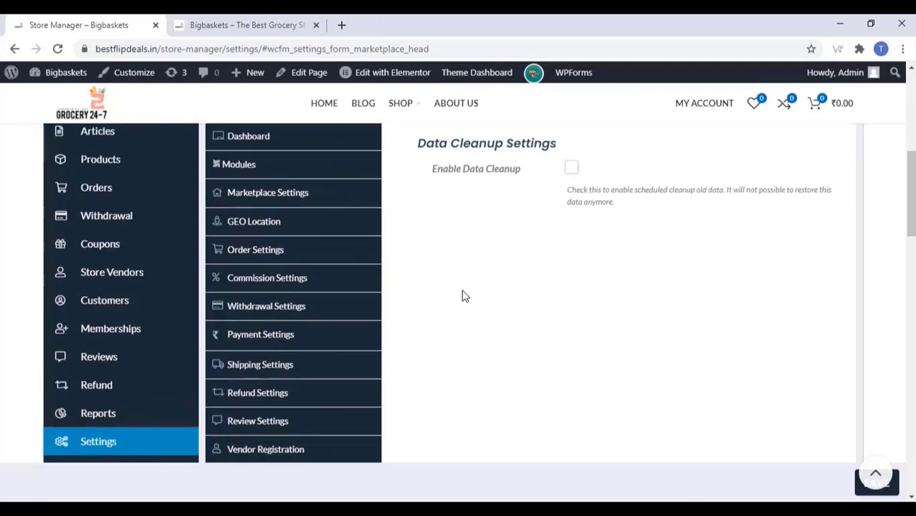
pyautogui.scroll(-2, 464, 295)
# Switch vendors' Backend Access (wp-admin) to OFF in Capability and save
pyautogui.click(115, 341)
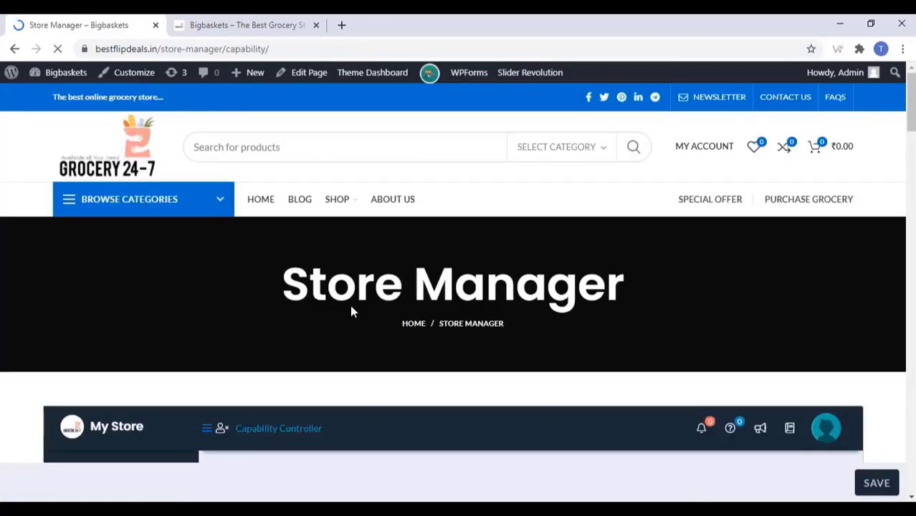
pyautogui.scroll(-1, 349, 310)
pyautogui.scroll(-2, 348, 313)
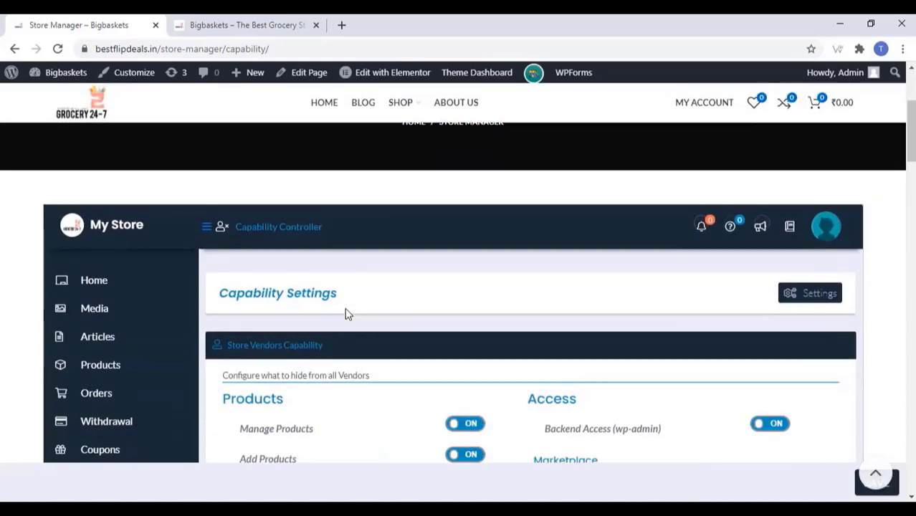
pyautogui.scroll(-2, 347, 311)
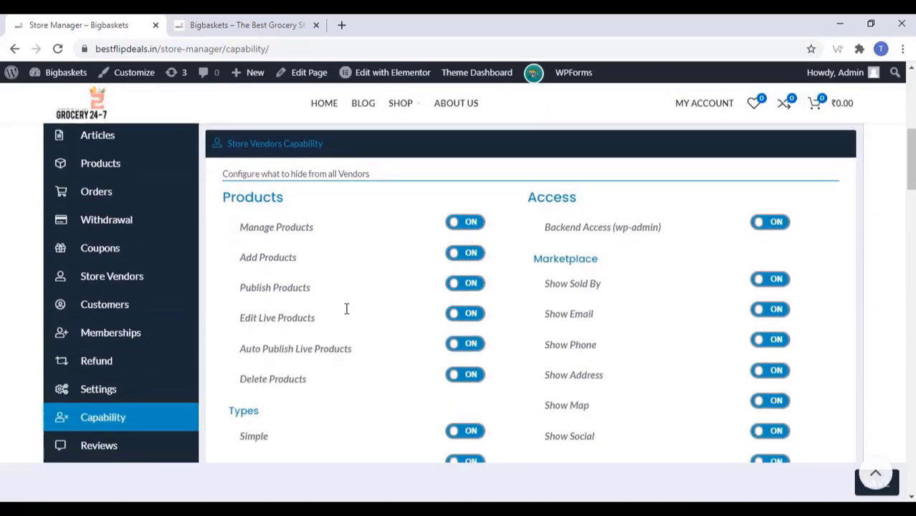
pyautogui.scroll(-2, 346, 311)
pyautogui.scroll(2, 348, 313)
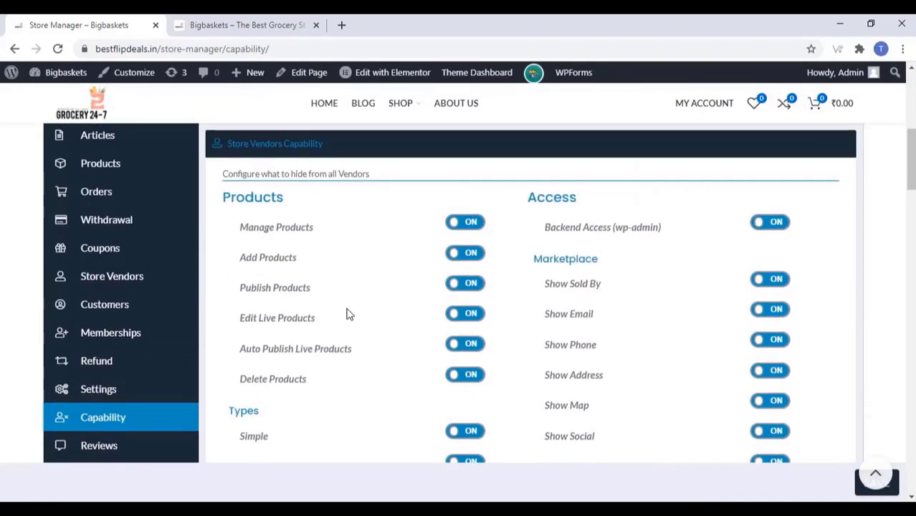
pyautogui.click(778, 224)
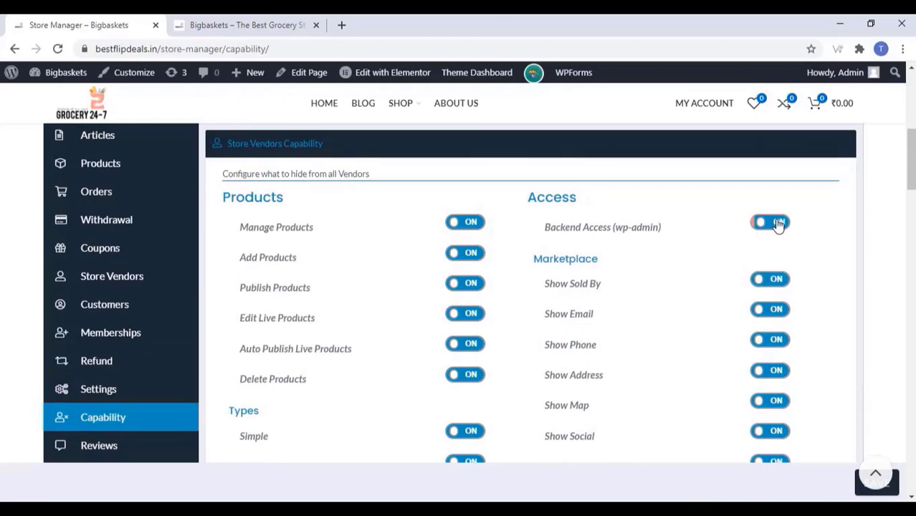
pyautogui.click(895, 488)
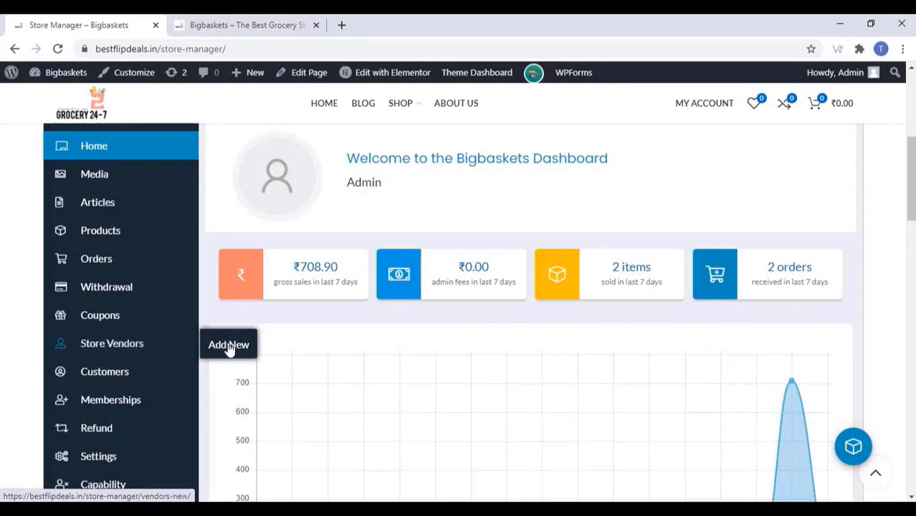
# Start a new store vendor and begin filling in the username and e-mail fields
pyautogui.click(228, 346)
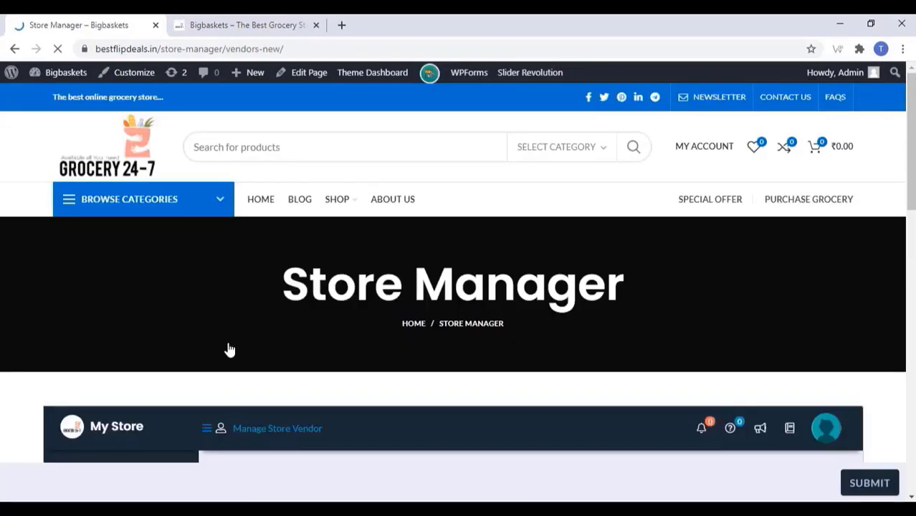
pyautogui.scroll(-4, 229, 348)
pyautogui.scroll(-2, 297, 314)
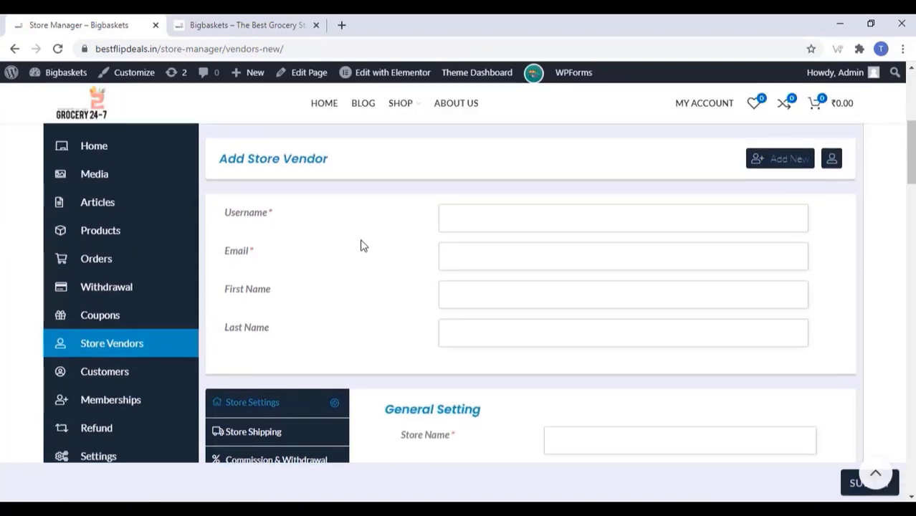
pyautogui.scroll(1, 362, 249)
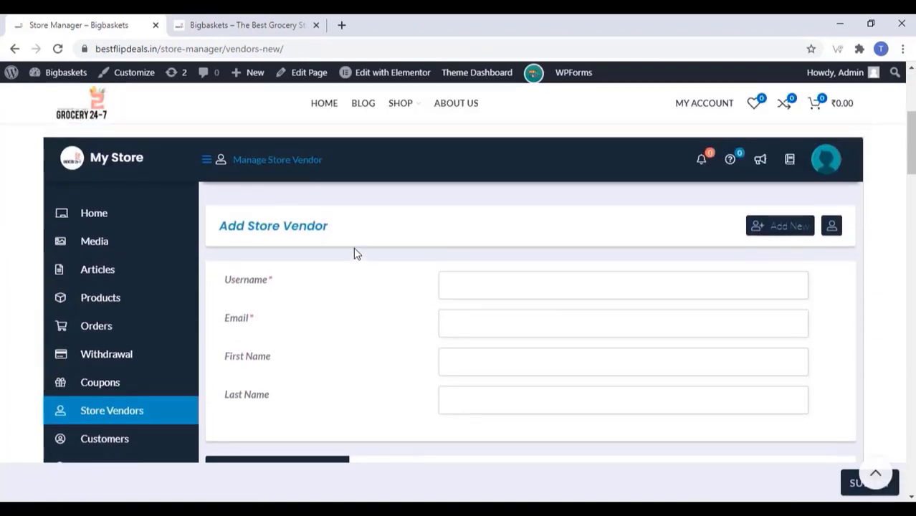
pyautogui.click(455, 289)
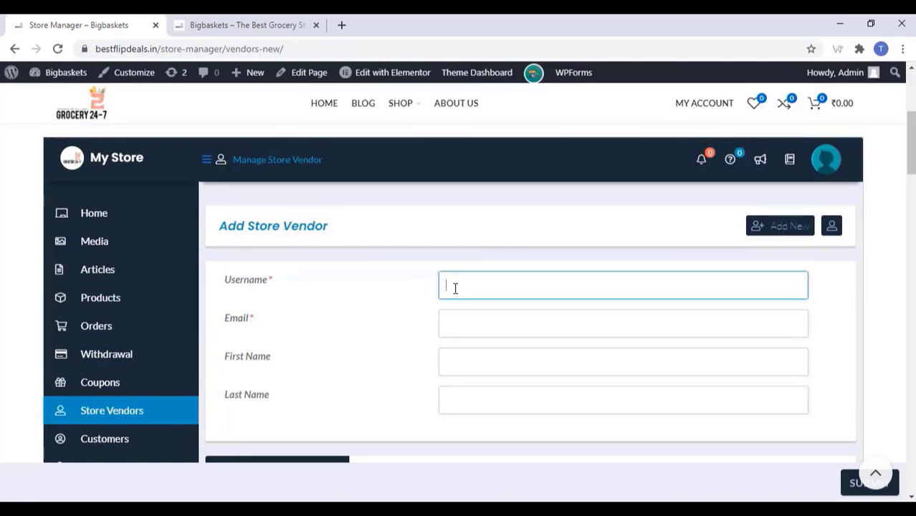
pyautogui.click(456, 332)
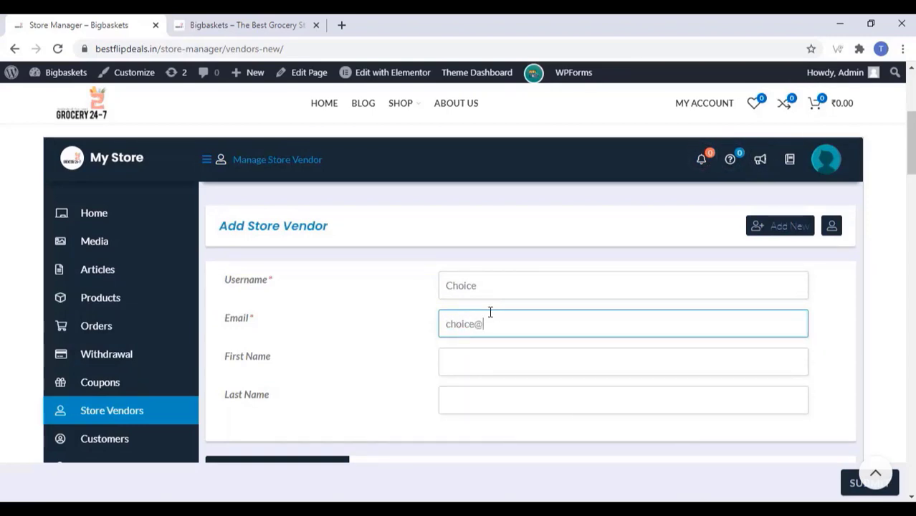
# Complete the vendor's e-mail with the site's domain and copy the full address
pyautogui.moveTo(97, 49); pyautogui.dragTo(179, 49)
pyautogui.rightClick(179, 49)
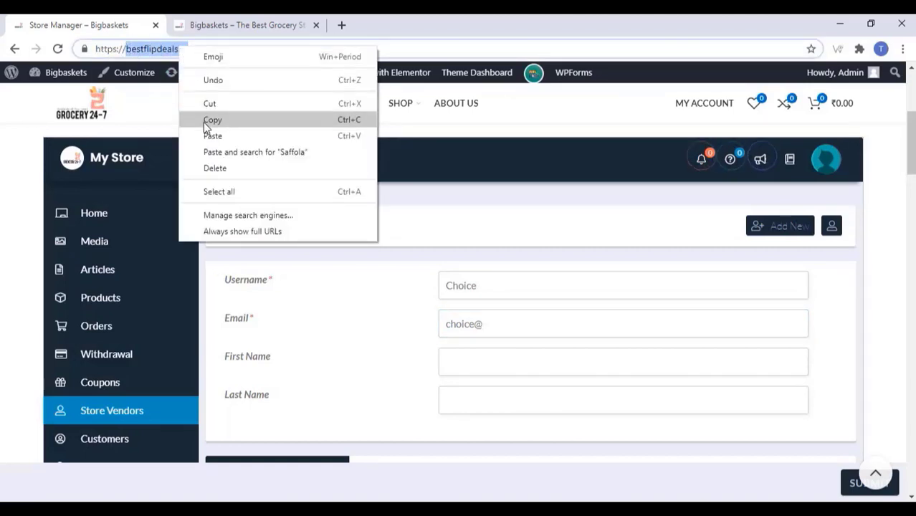
pyautogui.click(208, 121)
pyautogui.rightClick(492, 325)
pyautogui.click(527, 219)
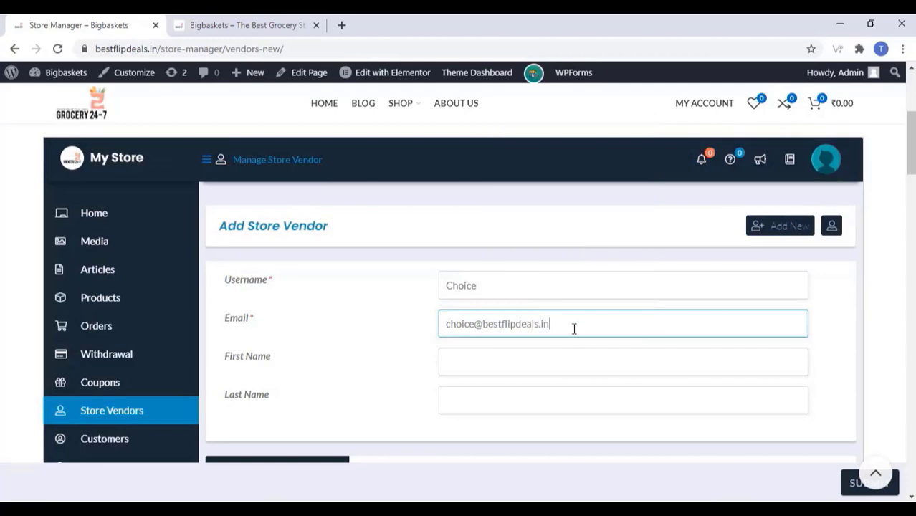
pyautogui.moveTo(563, 324); pyautogui.dragTo(443, 324)
pyautogui.rightClick(468, 324)
pyautogui.click(534, 165)
# Fill in store name 'choice' and its slug, and set the GROCERY 24-7 image as logo
pyautogui.scroll(-4, 374, 308)
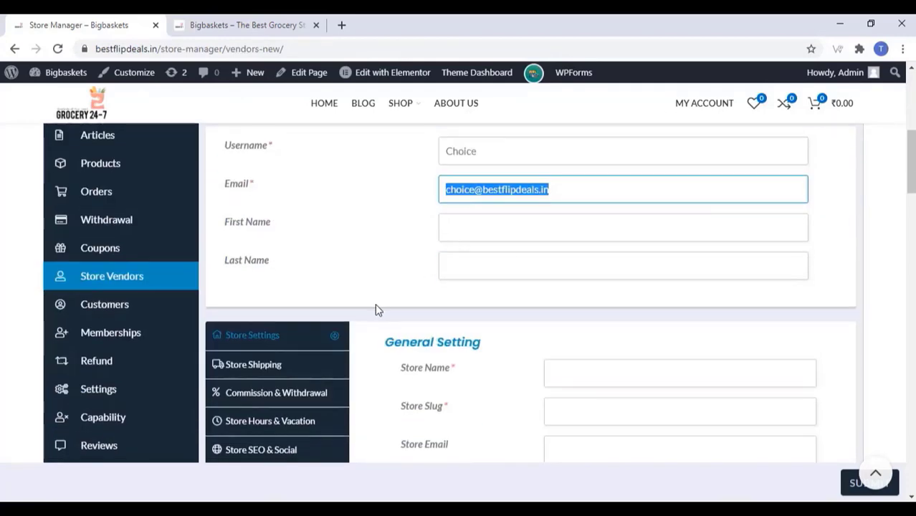
pyautogui.click(562, 175)
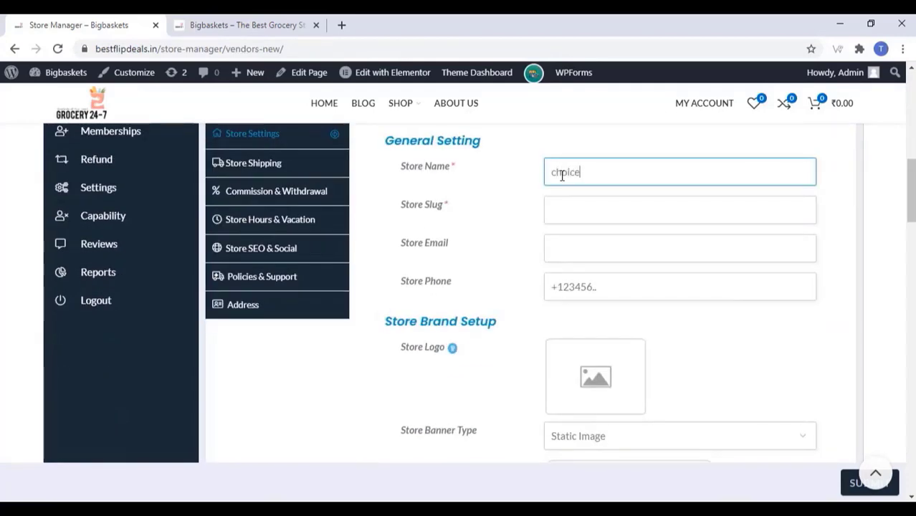
pyautogui.click(574, 215)
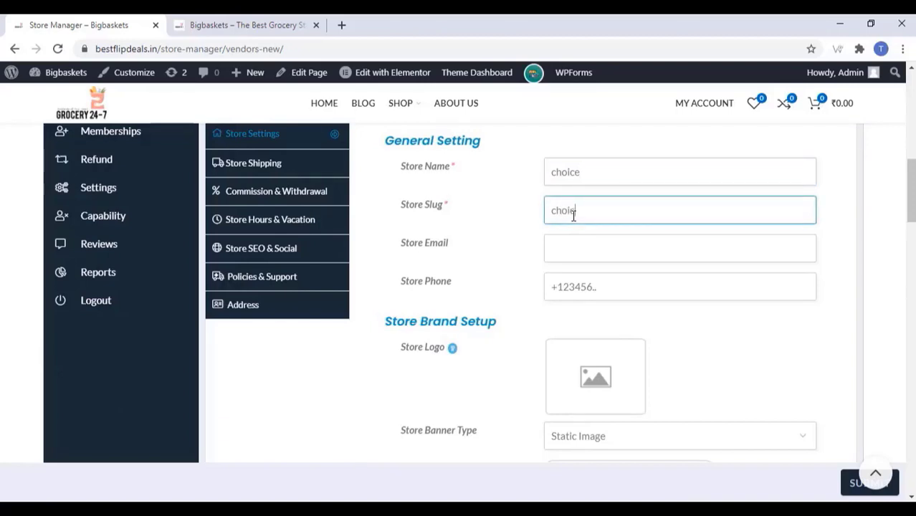
pyautogui.scroll(-2, 574, 215)
pyautogui.click(593, 242)
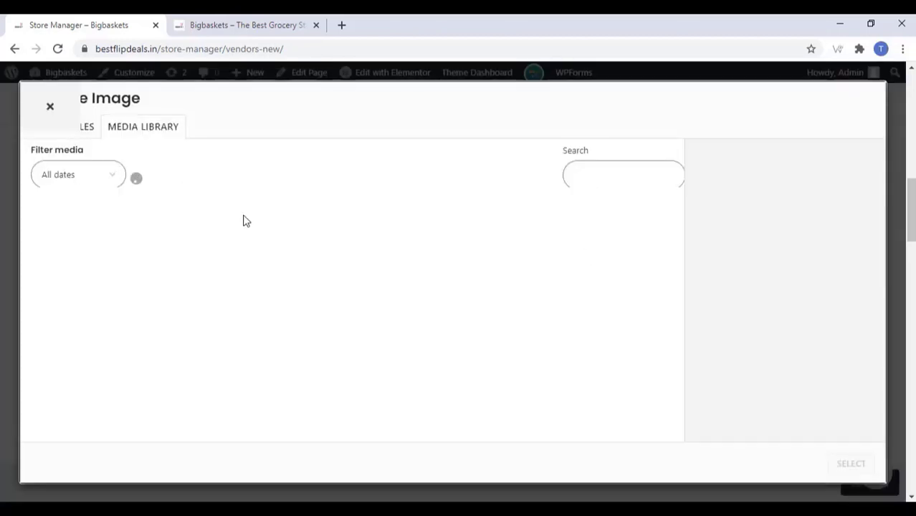
pyautogui.click(298, 258)
pyautogui.click(851, 464)
# Set the orange 50% image from the Media Library as the store banner
pyautogui.scroll(-2, 621, 196)
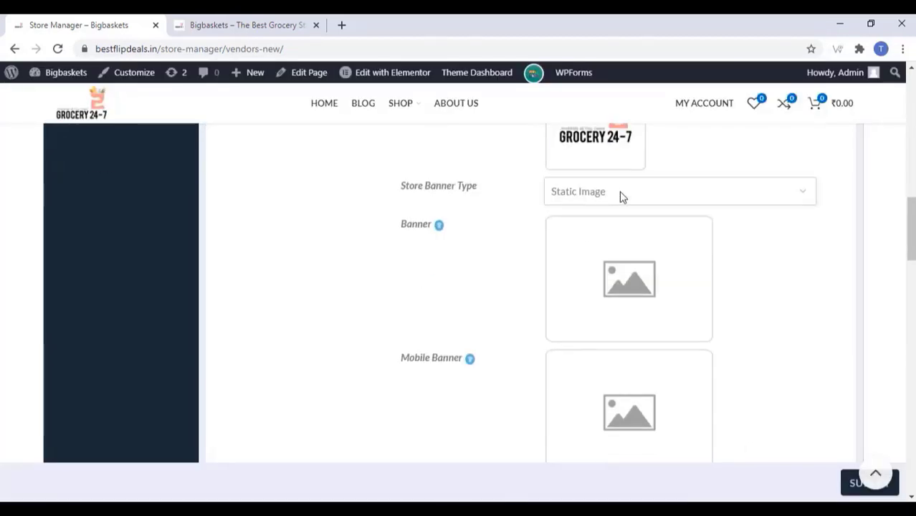
pyautogui.click(611, 271)
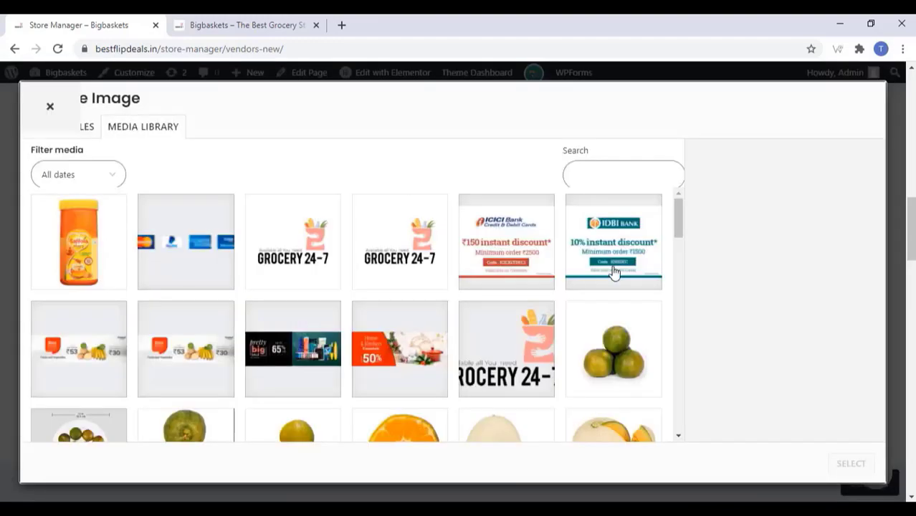
pyautogui.click(405, 365)
pyautogui.click(848, 462)
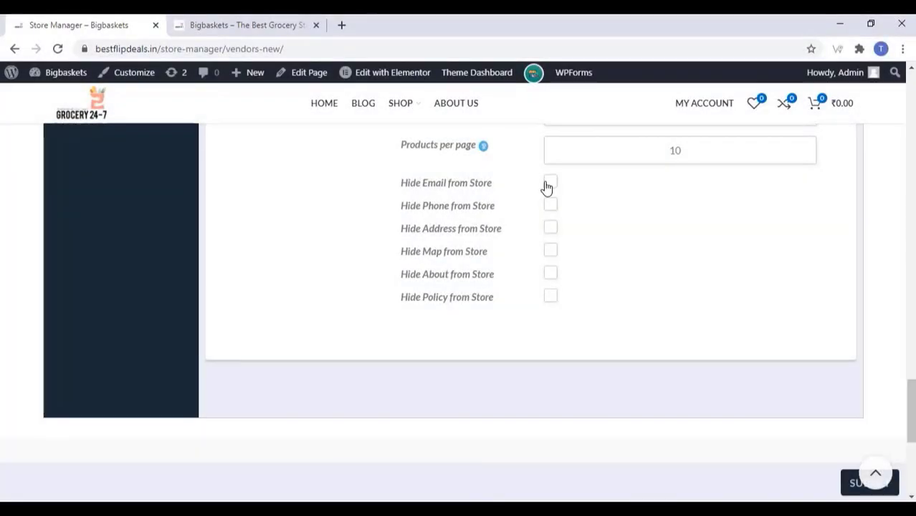
# Toggle the hide email, phone, address and map options back off, then submit the vendor
pyautogui.click(550, 182)
pyautogui.click(550, 205)
pyautogui.click(550, 228)
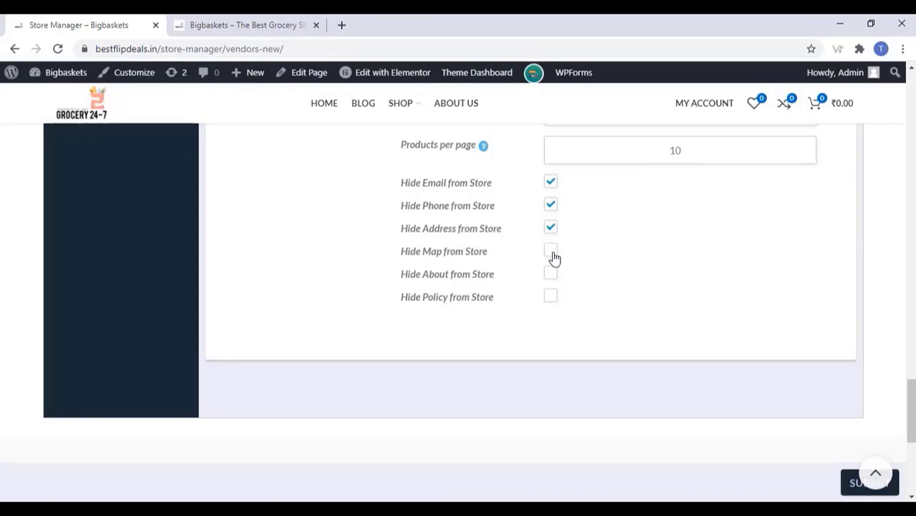
pyautogui.click(550, 253)
pyautogui.click(550, 252)
pyautogui.click(550, 228)
pyautogui.click(550, 205)
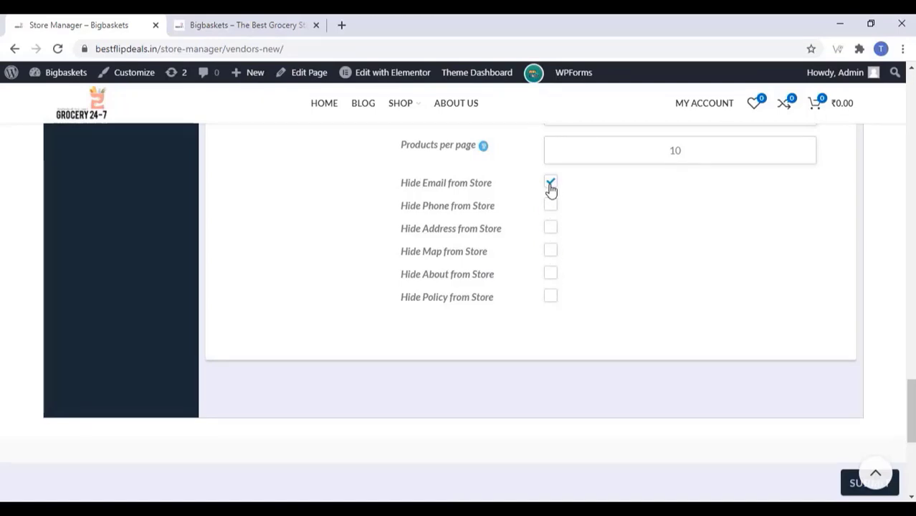
pyautogui.click(550, 183)
pyautogui.click(860, 482)
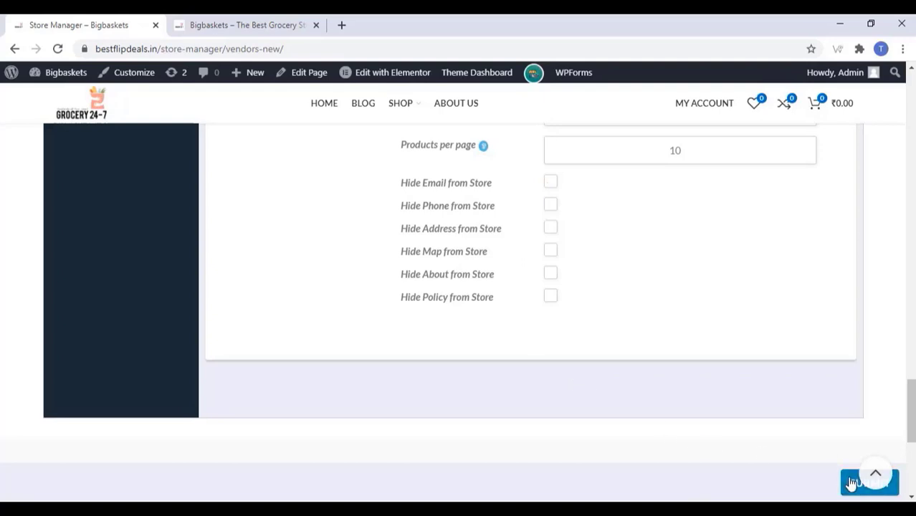
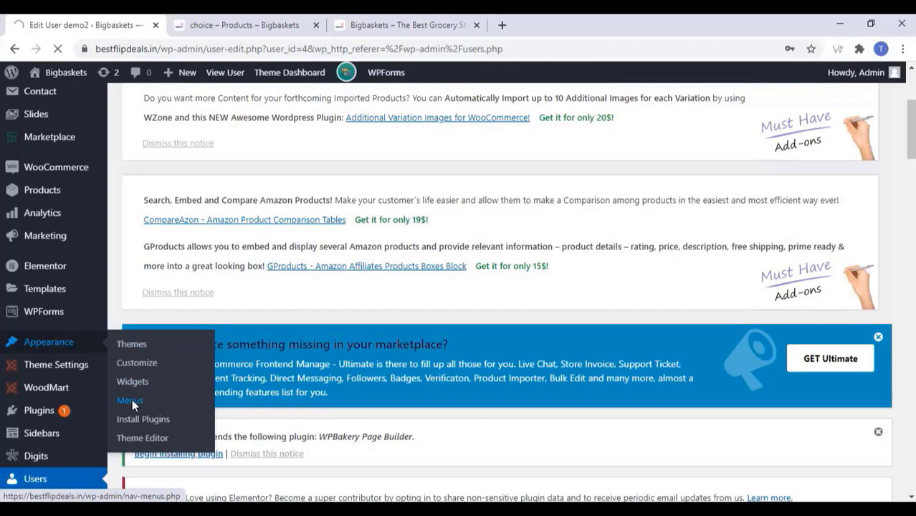
# In Appearance > Menus, add the Vendor Registration, Vendor Membership and Store Manager pages to newmenu
pyautogui.click(131, 399)
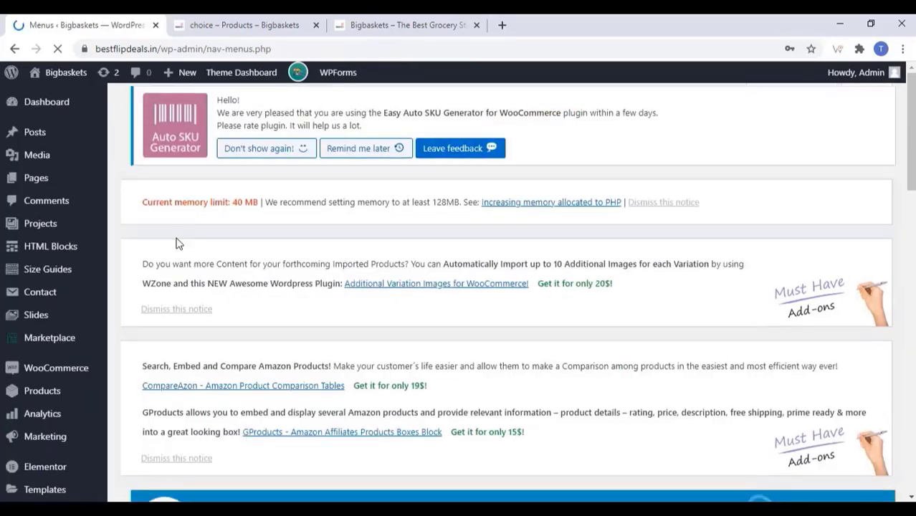
pyautogui.scroll(-9, 179, 248)
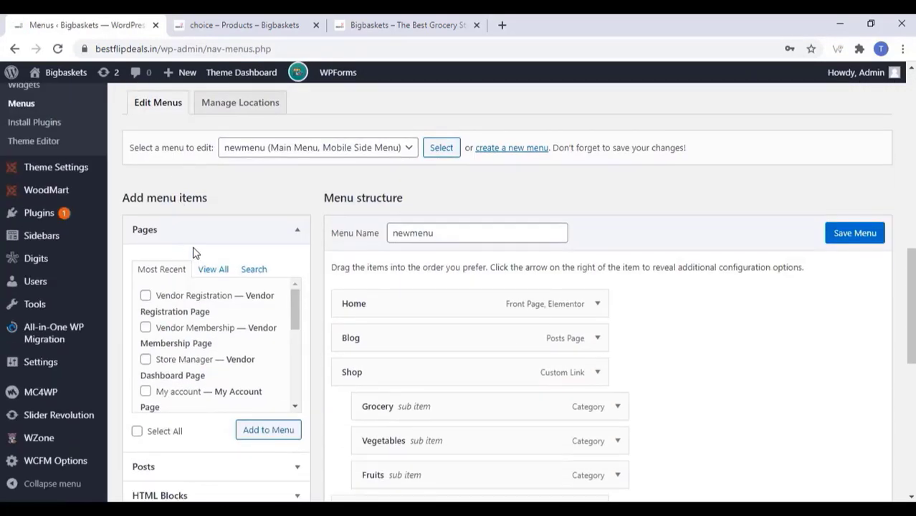
pyautogui.scroll(-2, 193, 252)
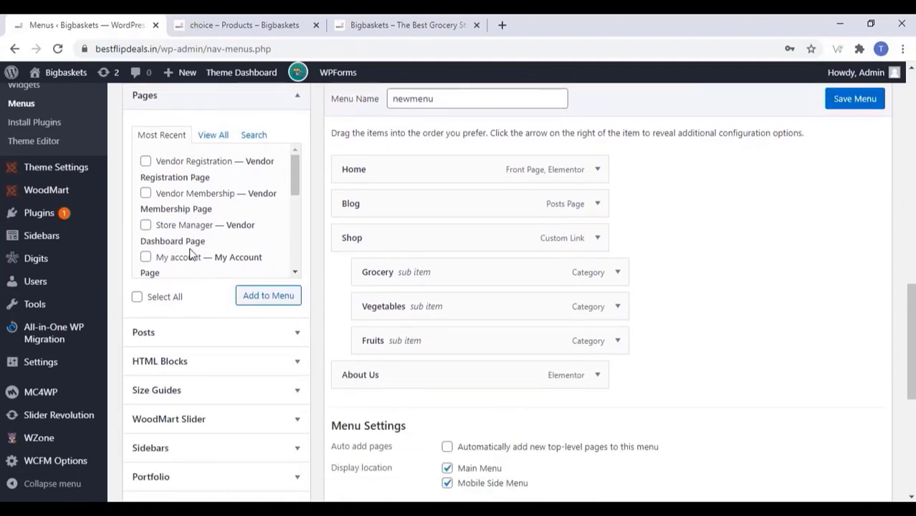
pyautogui.click(145, 164)
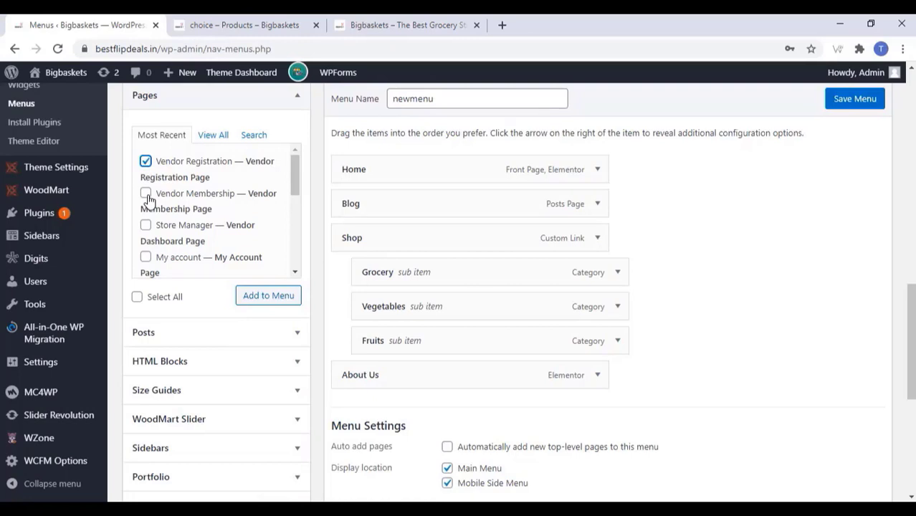
pyautogui.click(146, 195)
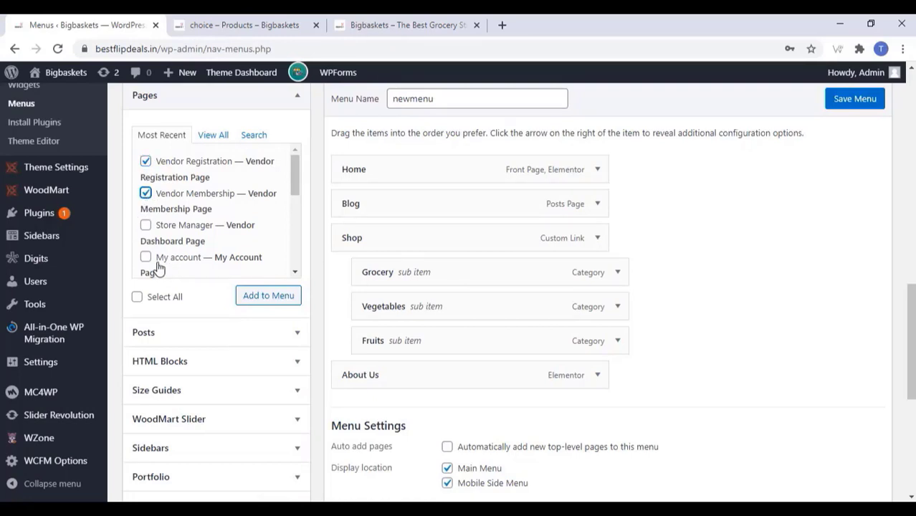
pyautogui.scroll(-1, 179, 221)
pyautogui.scroll(1, 181, 220)
pyautogui.click(146, 226)
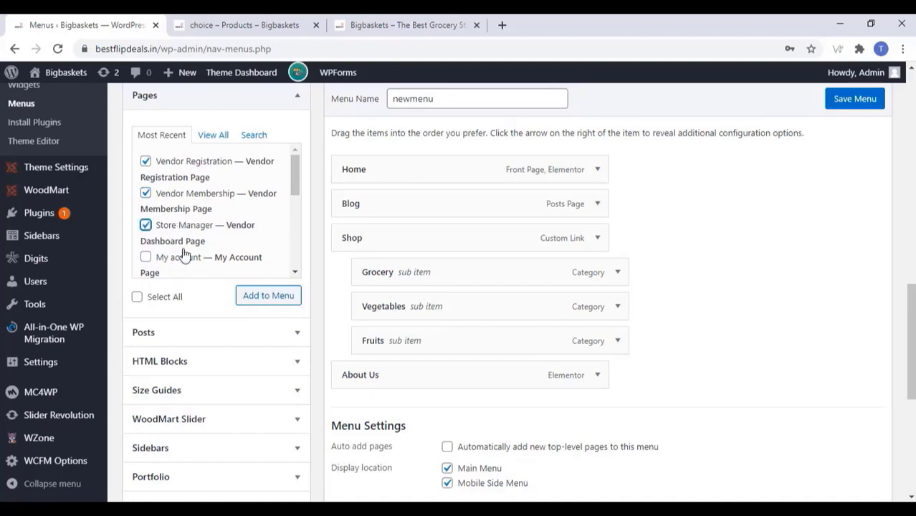
pyautogui.click(256, 302)
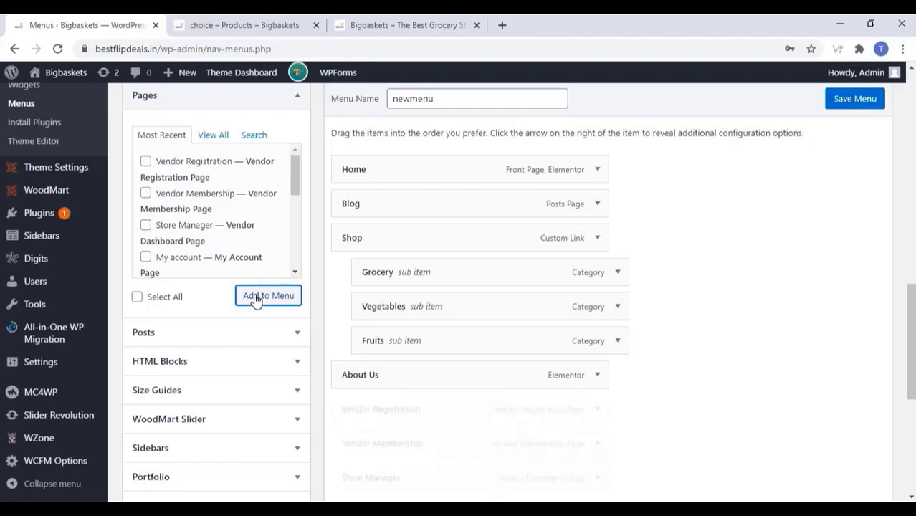
pyautogui.scroll(-2, 197, 313)
pyautogui.scroll(-2, 196, 313)
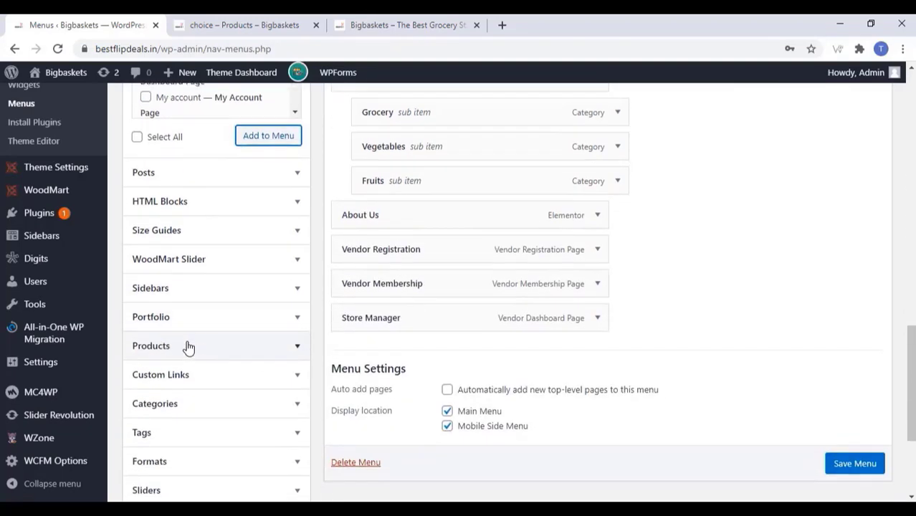
# Add a custom link with URL # and link text SELL WITH US to the menu
pyautogui.click(219, 271)
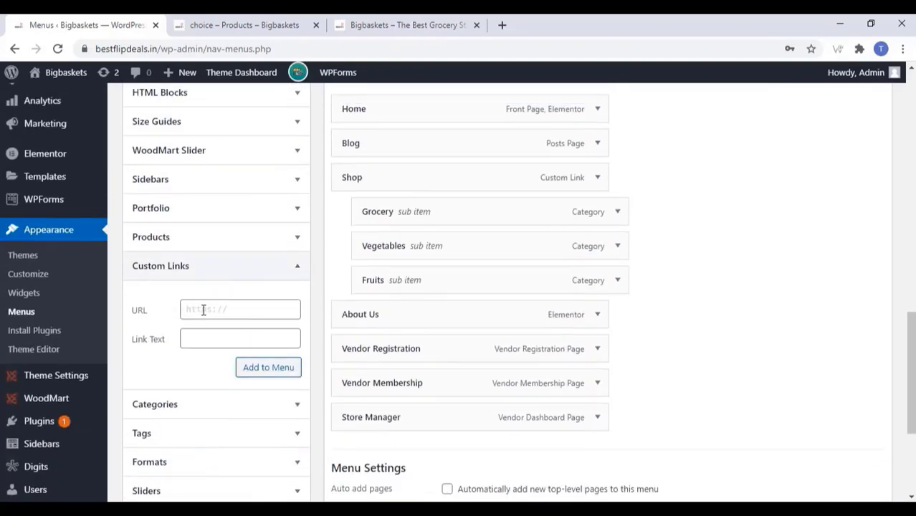
pyautogui.click(204, 309)
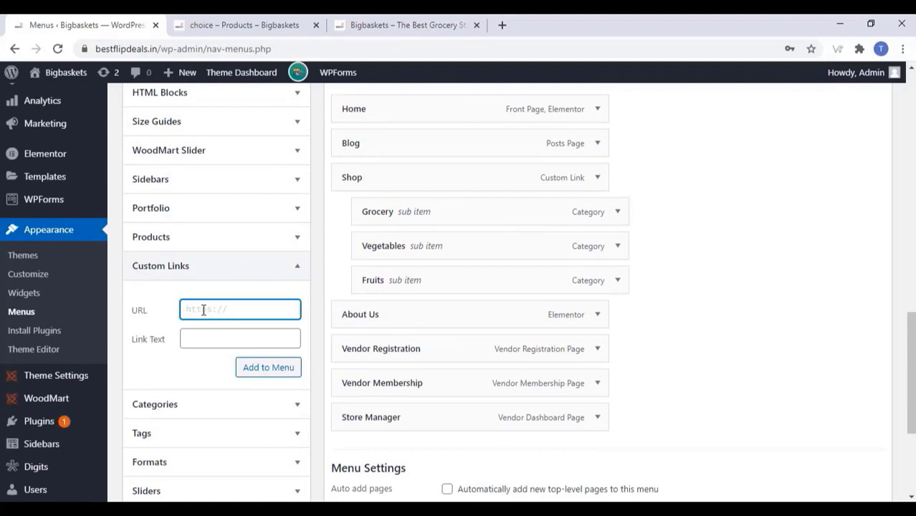
pyautogui.click(202, 339)
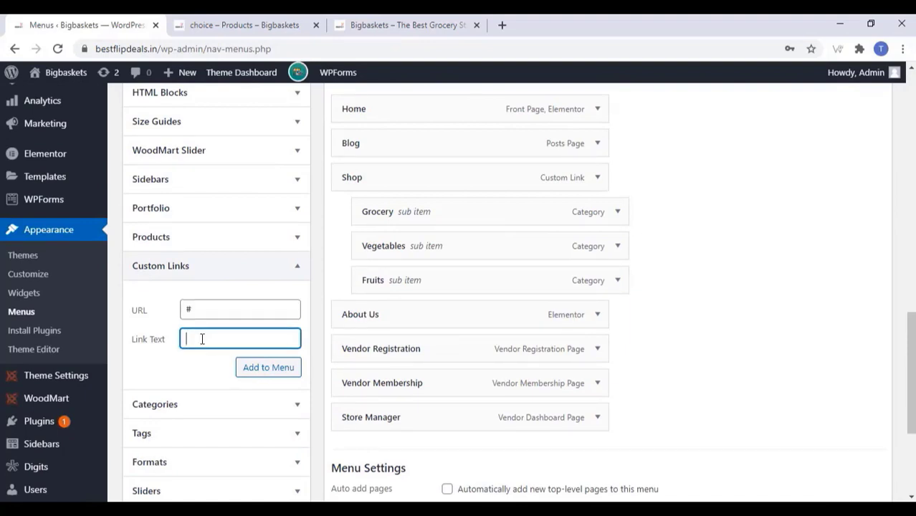
pyautogui.write('SELL WITH US')
pyautogui.click(284, 367)
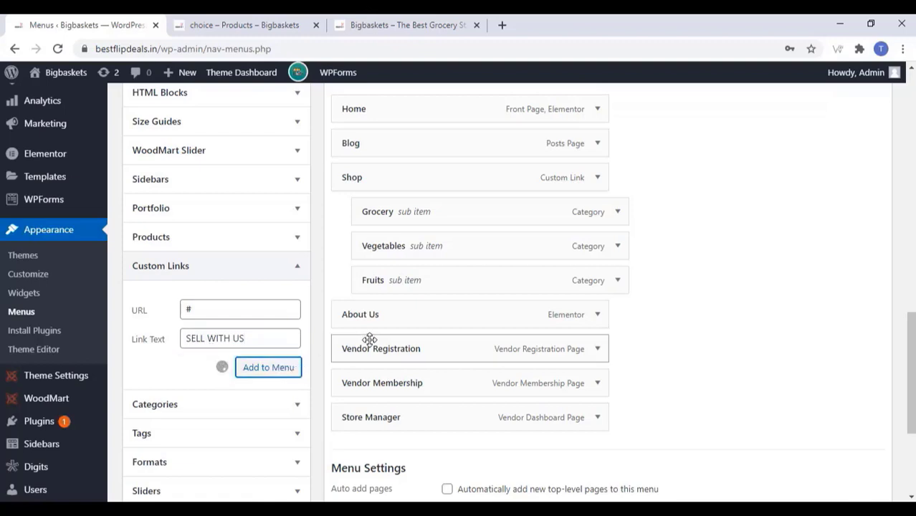
pyautogui.scroll(-1, 439, 376)
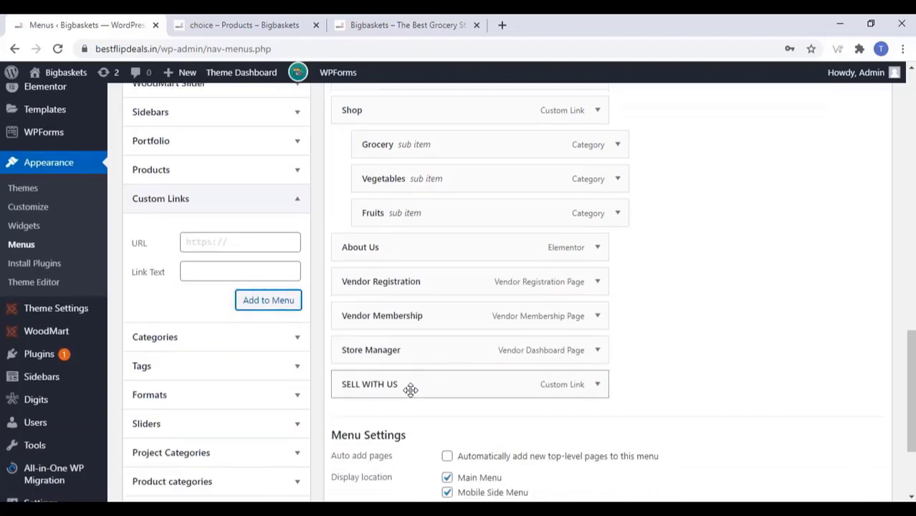
# Move SELL WITH US above the vendor pages, nest all three beneath it, and save the menu
pyautogui.moveTo(409, 387); pyautogui.dragTo(393, 285)
pyautogui.moveTo(372, 321); pyautogui.dragTo(406, 319)
pyautogui.moveTo(372, 350); pyautogui.dragTo(389, 351)
pyautogui.moveTo(382, 395); pyautogui.dragTo(408, 409)
pyautogui.scroll(-2, 337, 420)
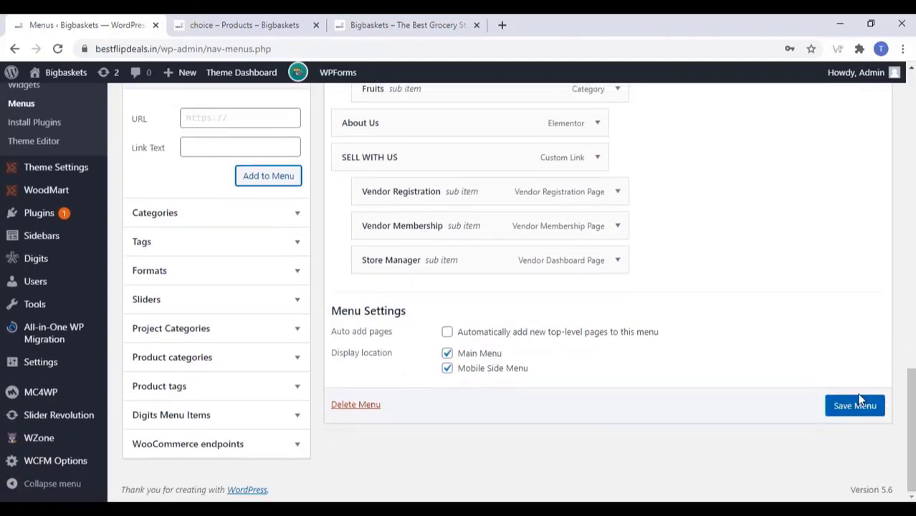
pyautogui.click(863, 405)
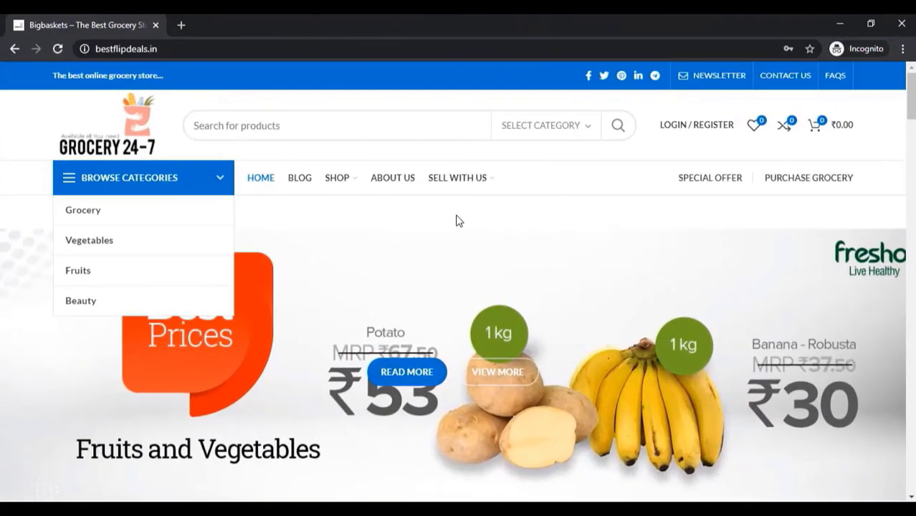
# Open Vendor Registration from the storefront's SELL WITH US menu and submit the registration form
pyautogui.moveTo(477, 177)
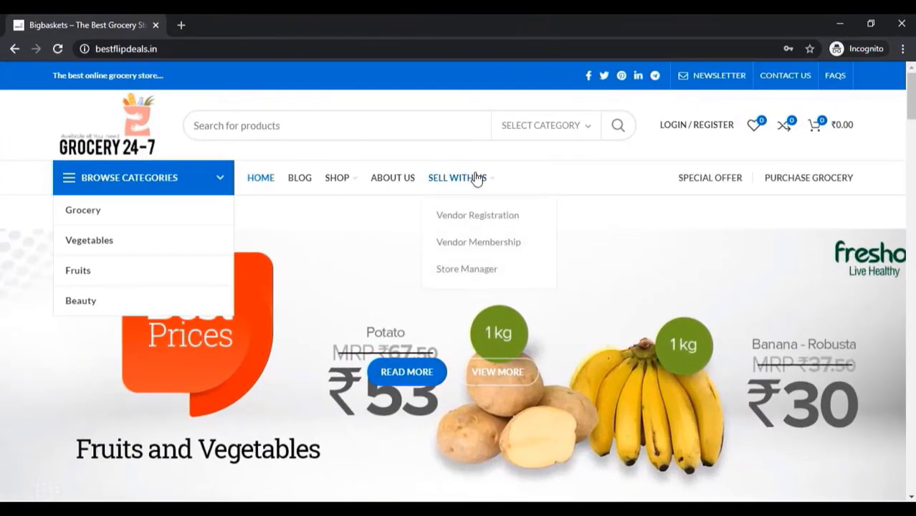
pyautogui.click(484, 215)
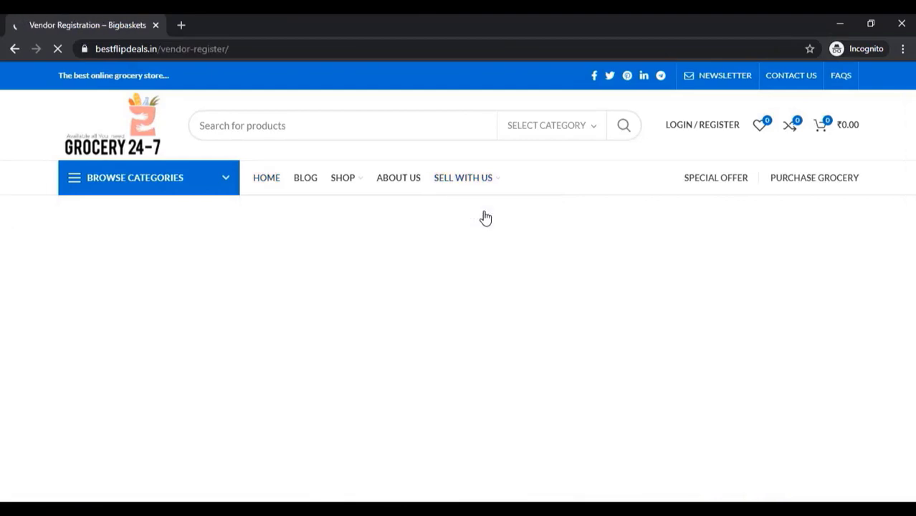
pyautogui.scroll(-4, 484, 217)
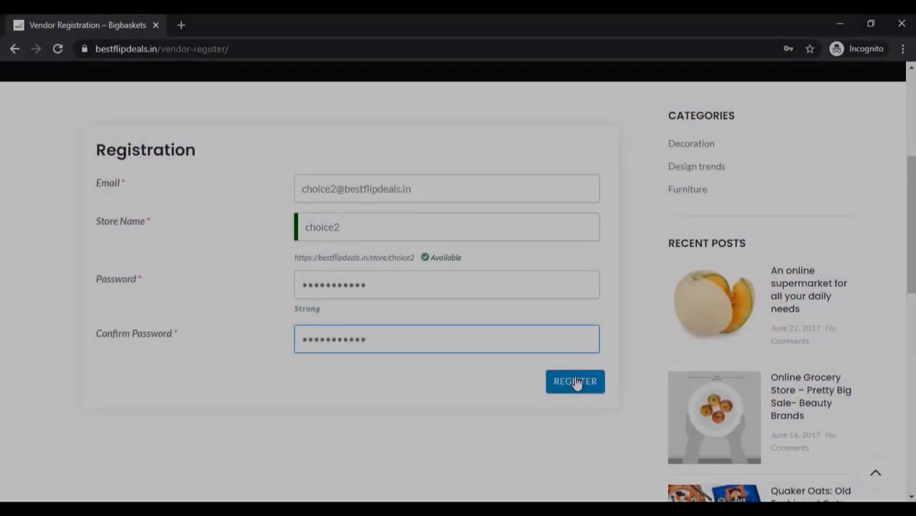
pyautogui.click(575, 382)
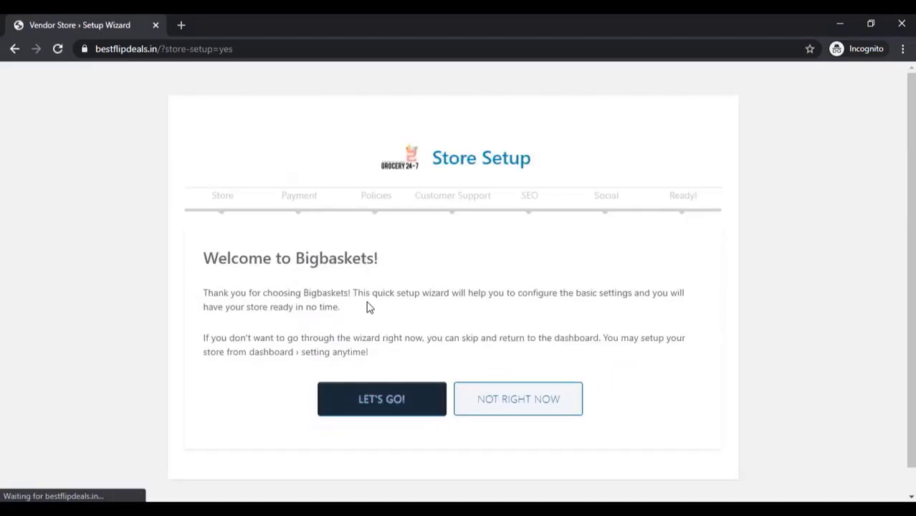
# Start the store setup wizard and upload the downloaded product image as the store logo
pyautogui.click(397, 401)
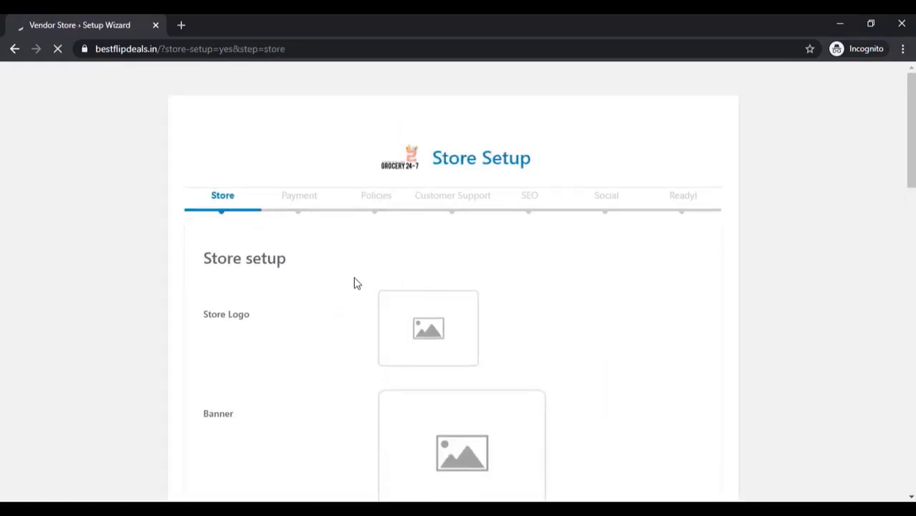
pyautogui.scroll(-1, 354, 283)
pyautogui.click(425, 269)
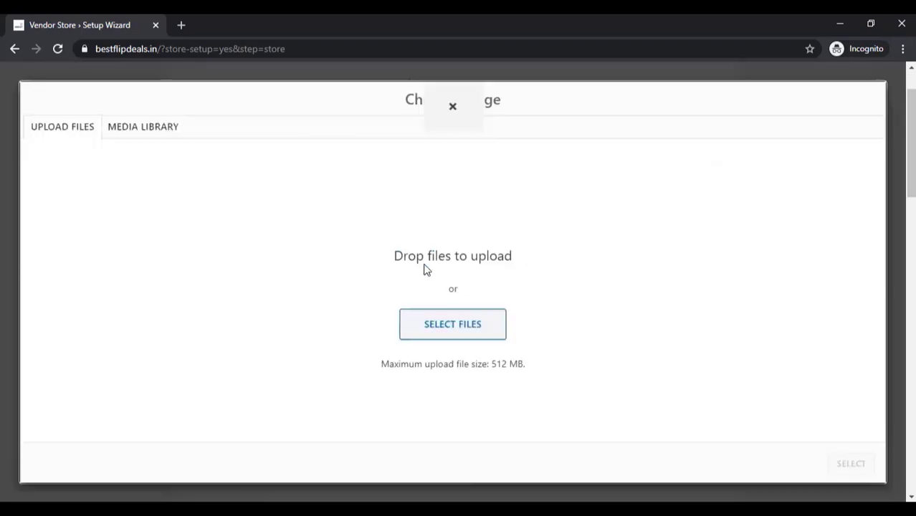
pyautogui.click(441, 332)
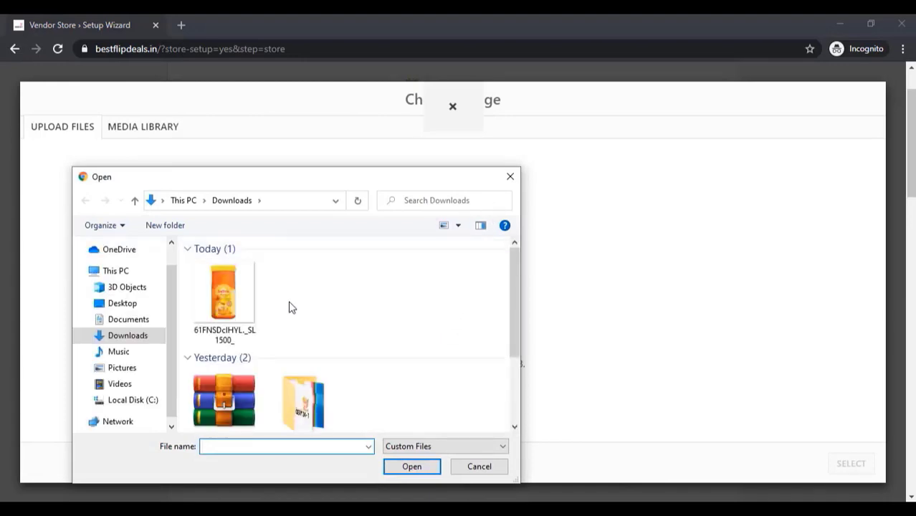
pyautogui.click(225, 317)
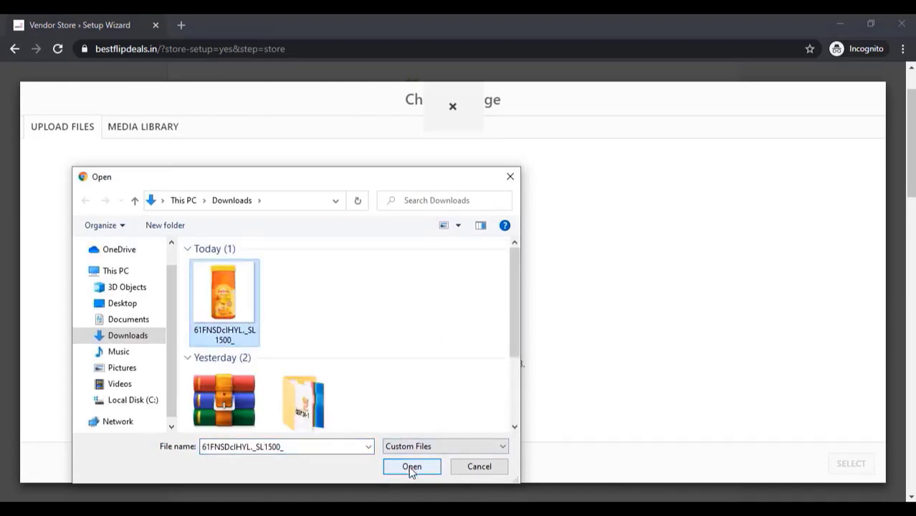
pyautogui.click(411, 467)
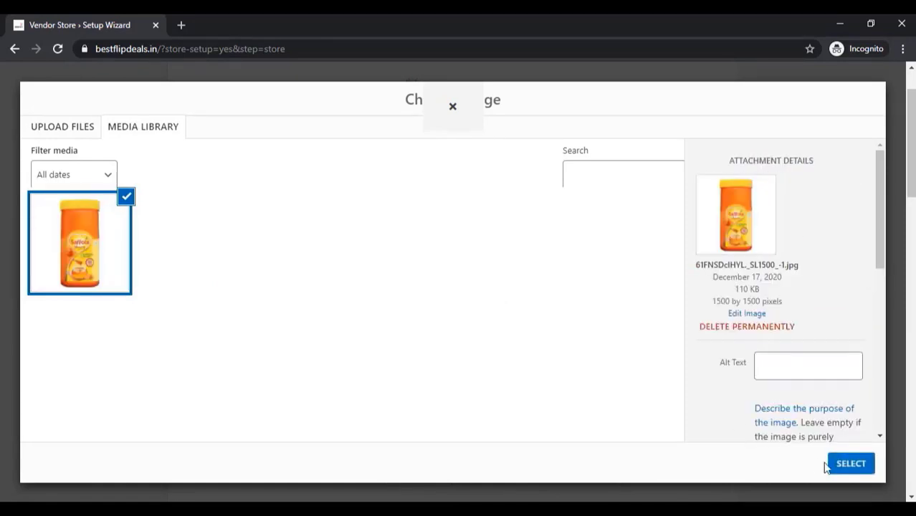
pyautogui.click(853, 465)
# Upload the grocery offers image and set it as the store banner
pyautogui.scroll(-3, 352, 287)
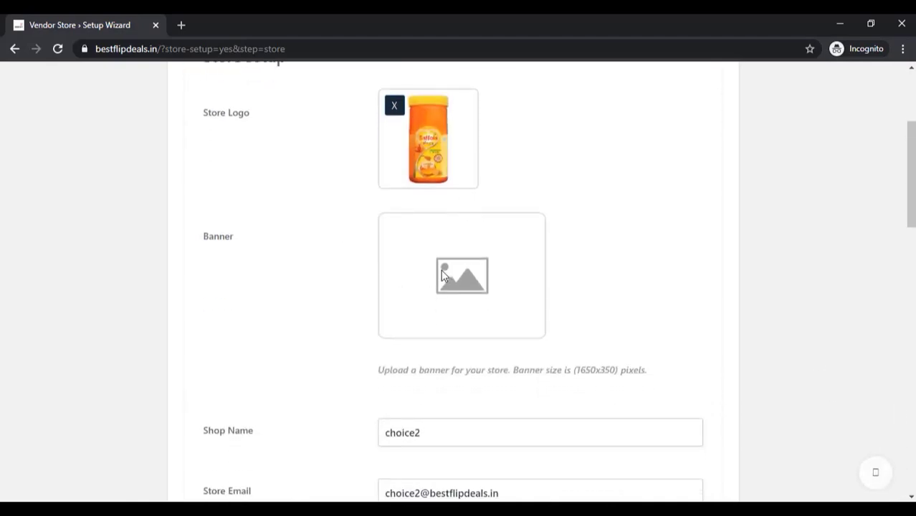
pyautogui.click(443, 275)
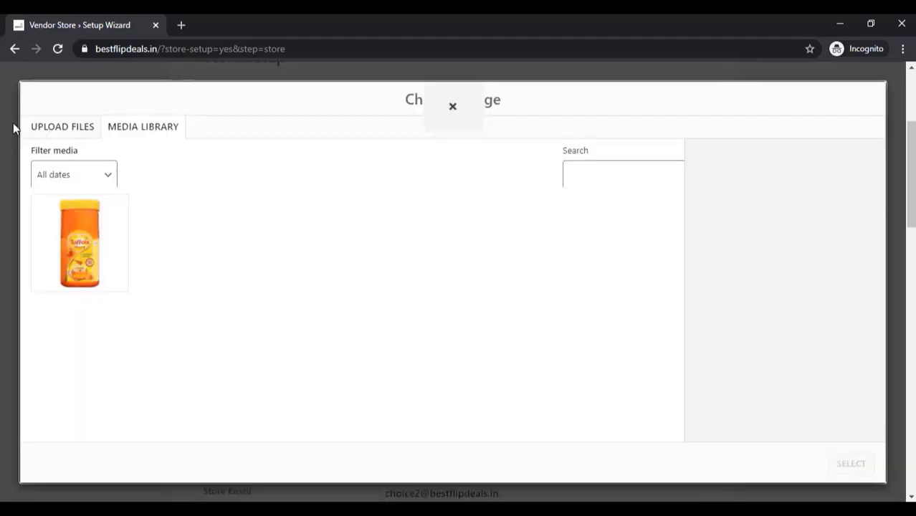
pyautogui.click(36, 129)
pyautogui.click(451, 328)
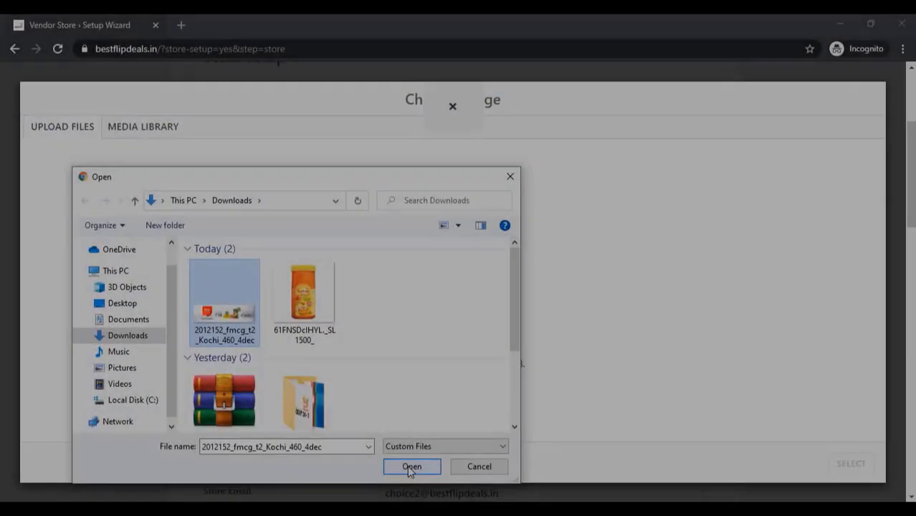
pyautogui.click(409, 466)
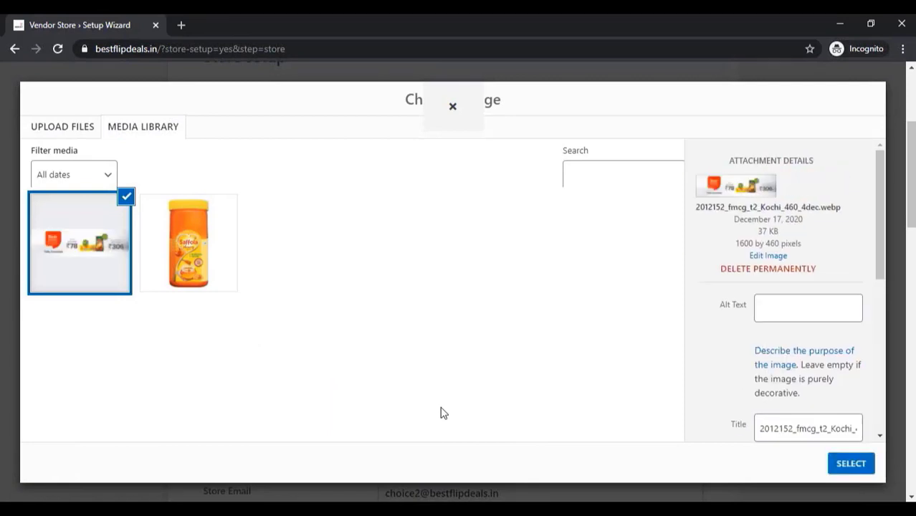
pyautogui.click(845, 464)
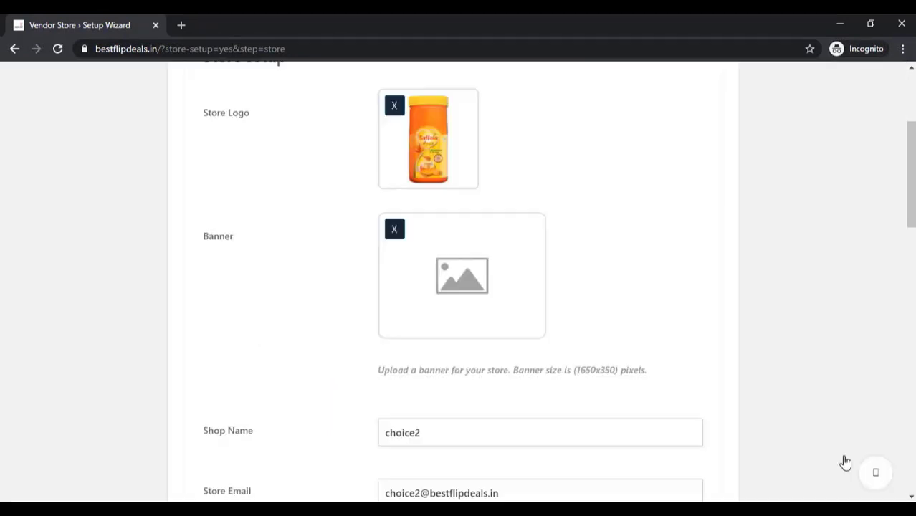
pyautogui.scroll(-6, 351, 341)
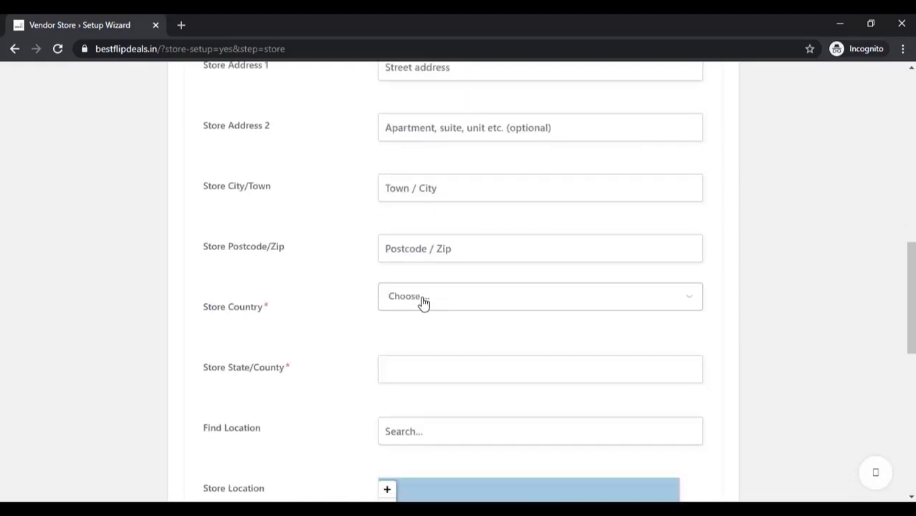
# Set the store country to India and the store state to Delhi
pyautogui.click(422, 301)
pyautogui.click(405, 406)
pyautogui.scroll(-2, 424, 387)
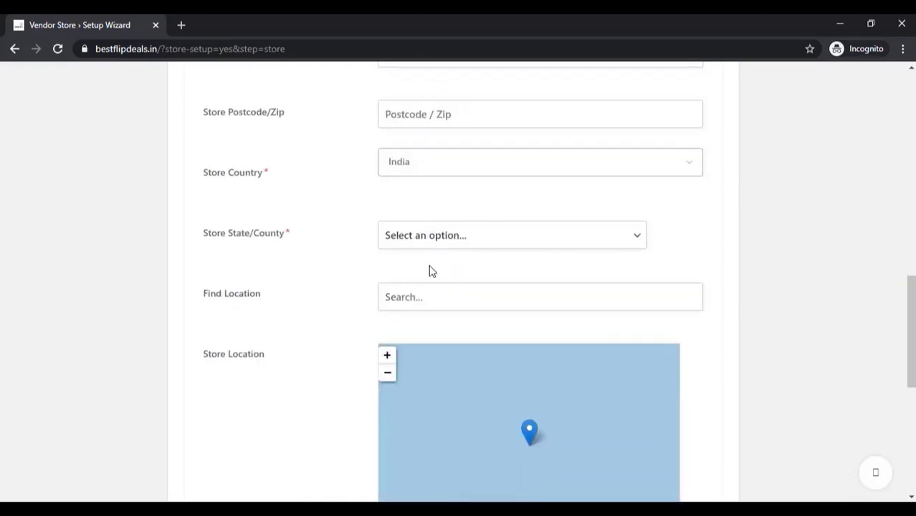
pyautogui.click(466, 248)
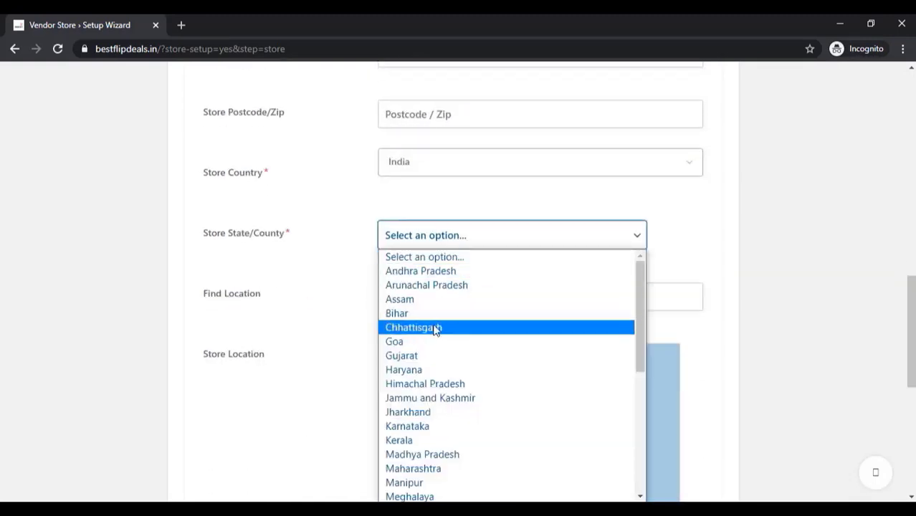
pyautogui.scroll(-5, 420, 423)
pyautogui.click(403, 465)
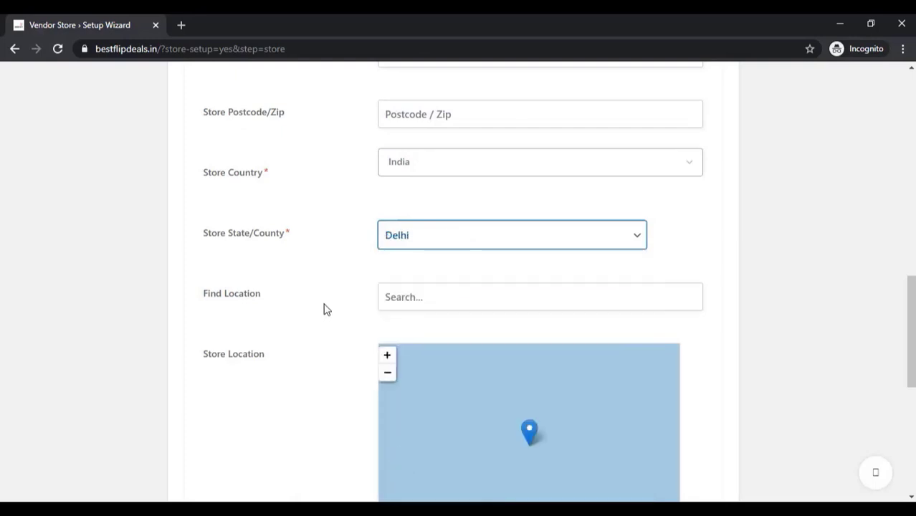
pyautogui.scroll(-2, 324, 307)
# Set the store location to Delhi, India, adjust the map pin, and add a shop description
pyautogui.click(417, 162)
pyautogui.write('de')
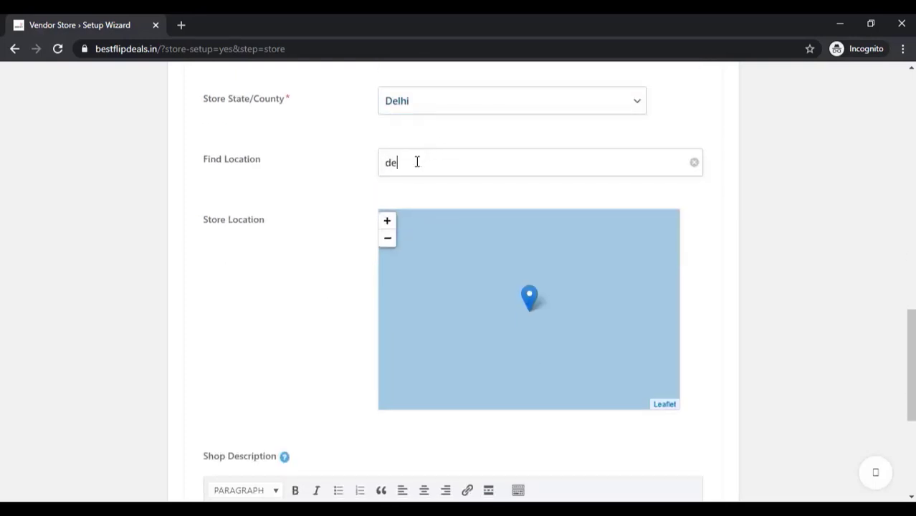
pyautogui.write('lhi')
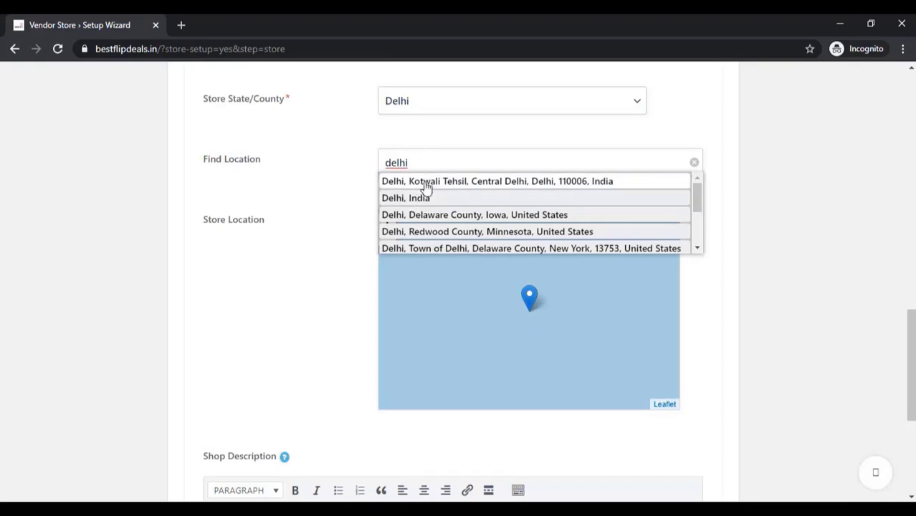
pyautogui.click(415, 198)
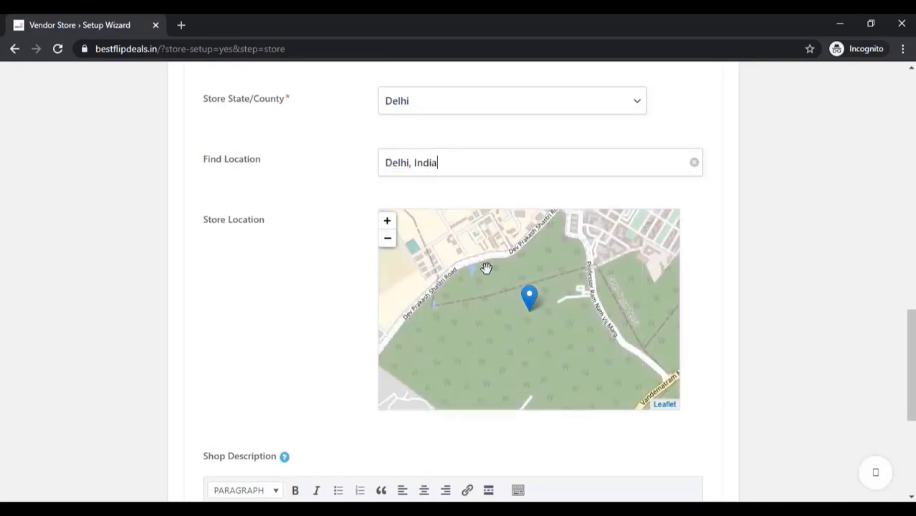
pyautogui.moveTo(528, 304); pyautogui.dragTo(396, 280)
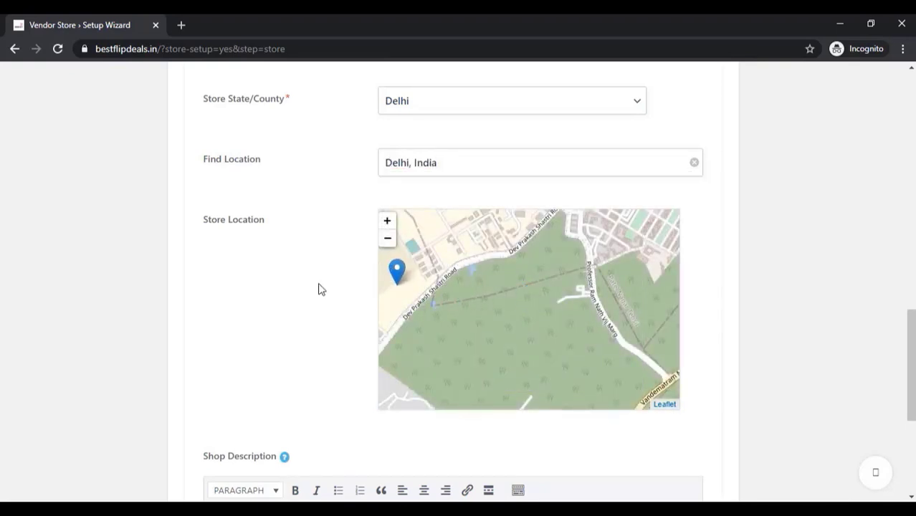
pyautogui.scroll(-4, 282, 298)
pyautogui.click(252, 270)
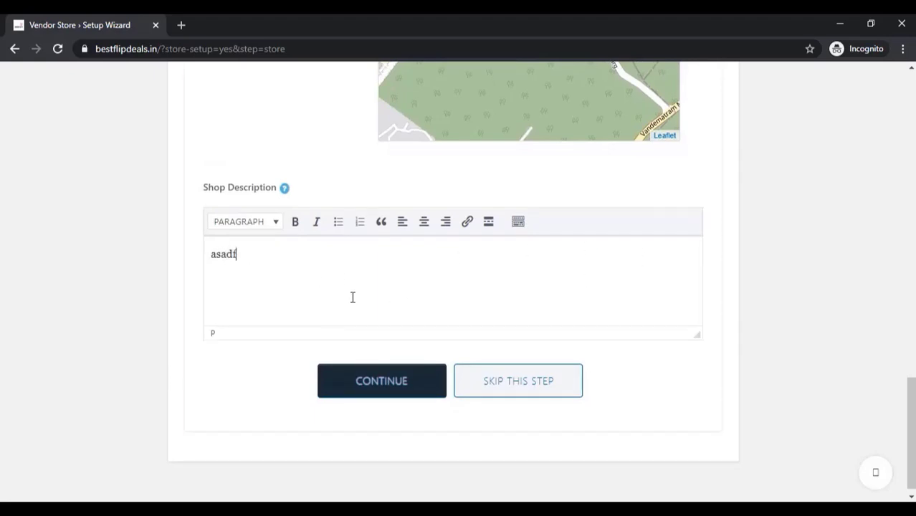
pyautogui.click(367, 381)
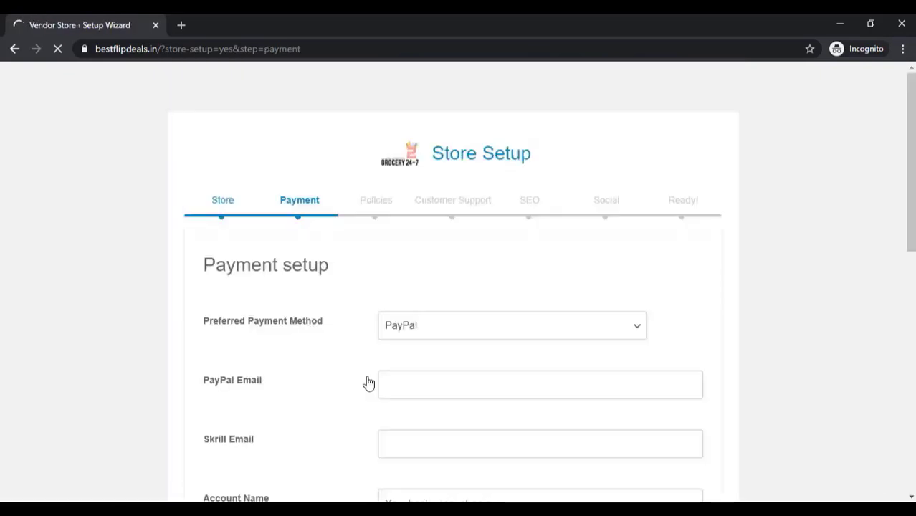
# Choose Bank Transfer as the preferred payment method and continue to the Policies step
pyautogui.click(425, 317)
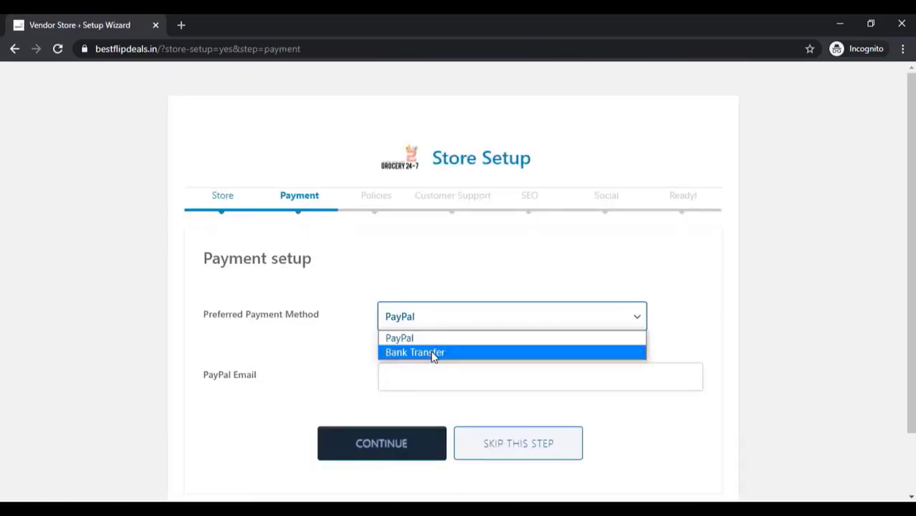
pyautogui.click(432, 352)
pyautogui.scroll(-2, 333, 367)
pyautogui.scroll(-4, 334, 362)
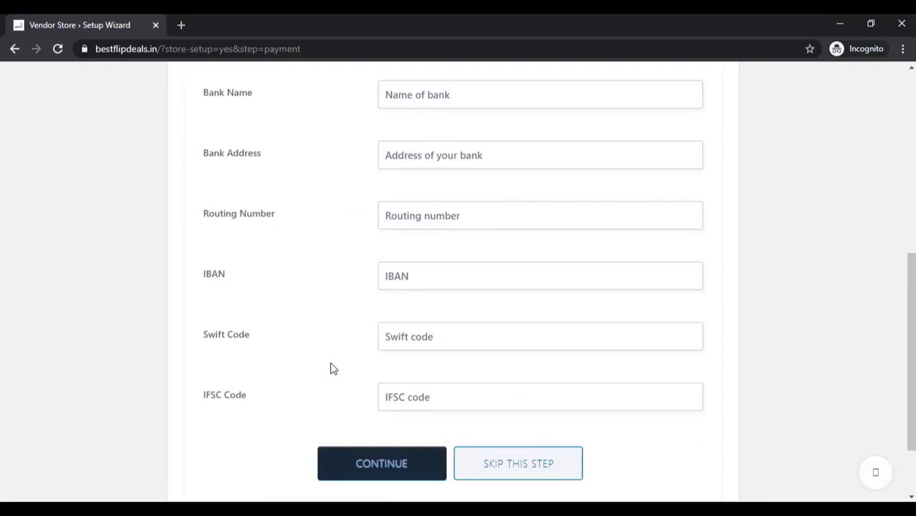
pyautogui.scroll(-2, 344, 369)
pyautogui.click(373, 379)
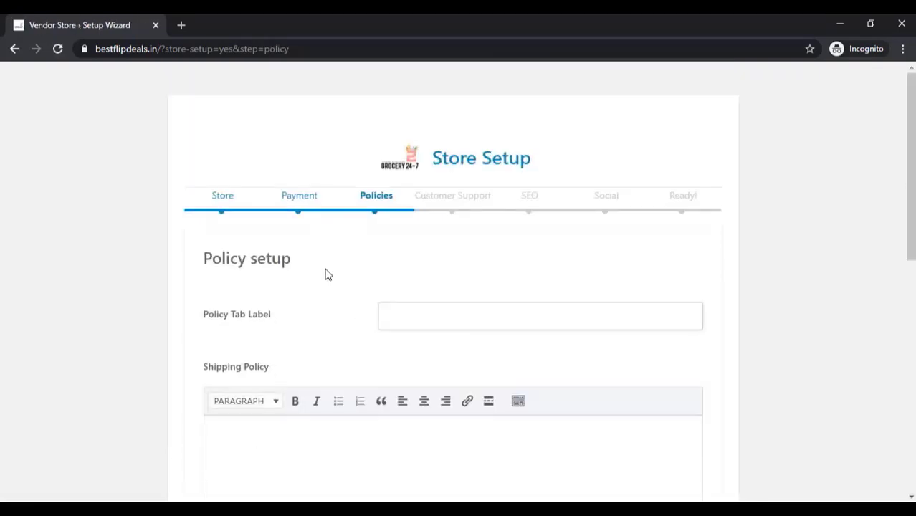
# Skip the Policies and Customer Support steps without entering anything
pyautogui.scroll(-2, 323, 272)
pyautogui.scroll(1, 300, 189)
pyautogui.scroll(-7, 301, 193)
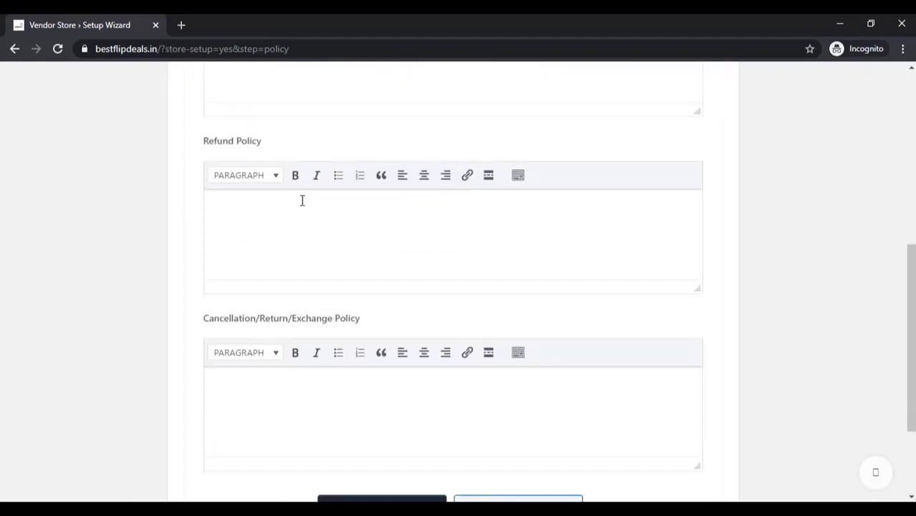
pyautogui.click(388, 380)
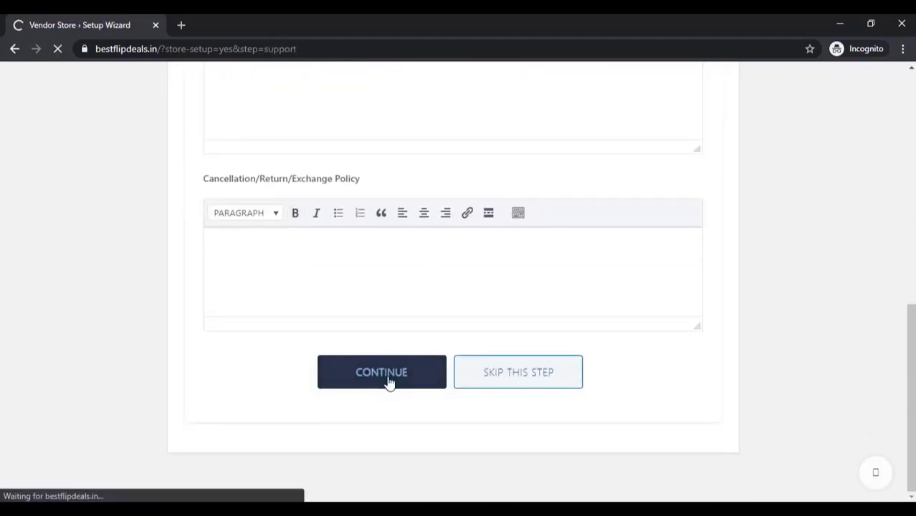
pyautogui.scroll(-6, 383, 277)
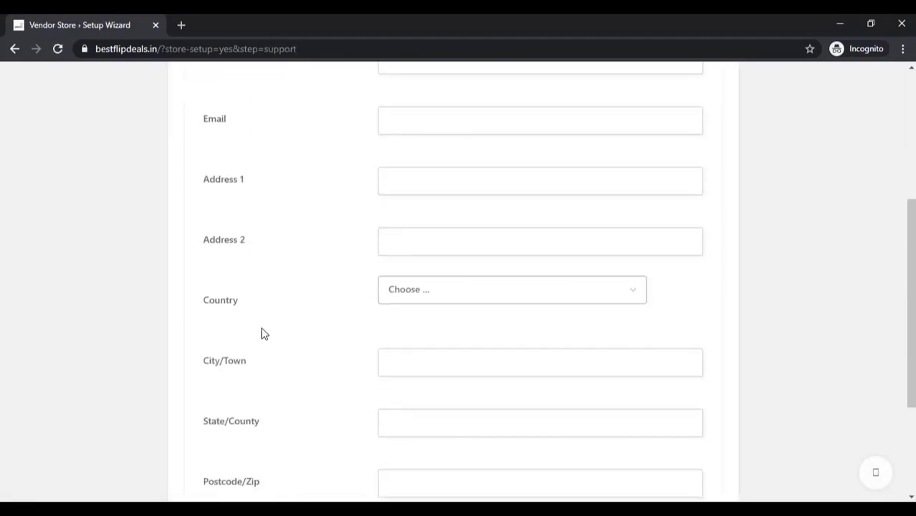
pyautogui.click(360, 374)
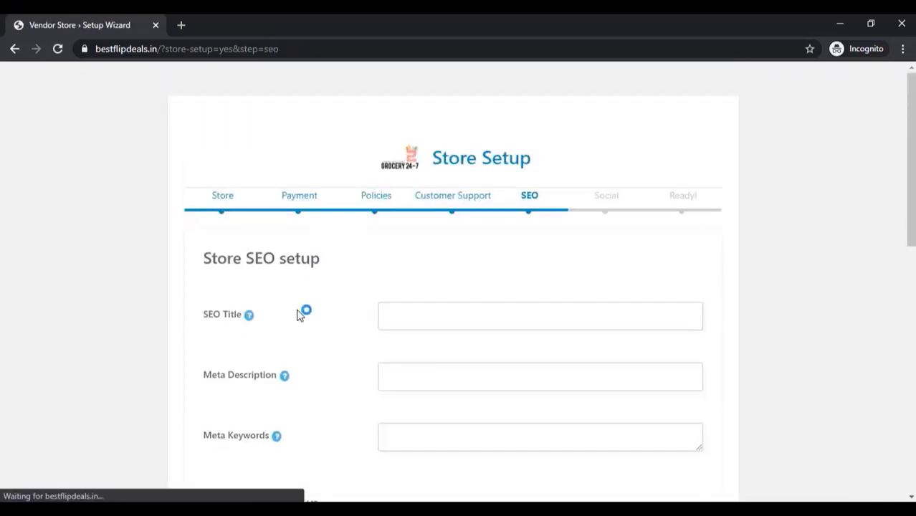
# Enter SEO title 'best grocery store', meta description 'best grocery store in town' and keywords 'grocery store'
pyautogui.scroll(-1, 300, 316)
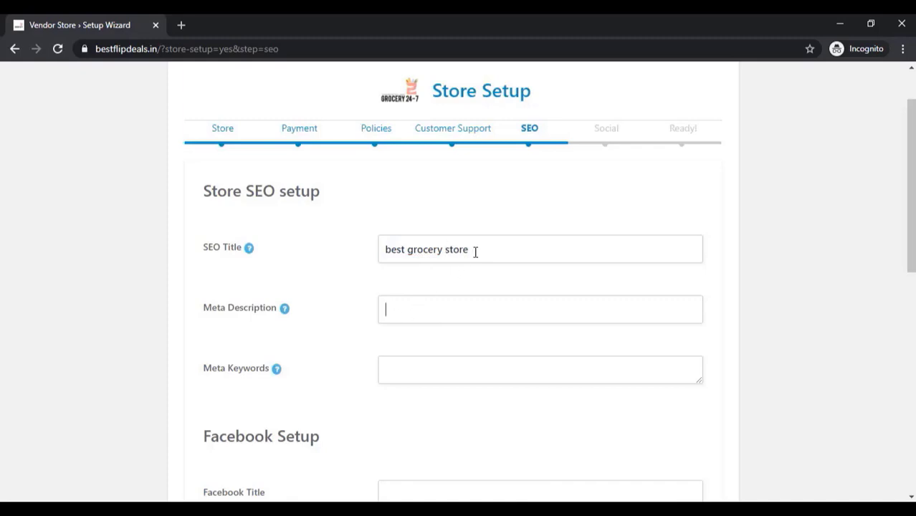
pyautogui.moveTo(475, 251); pyautogui.dragTo(371, 276)
pyautogui.rightClick(414, 256)
pyautogui.click(434, 301)
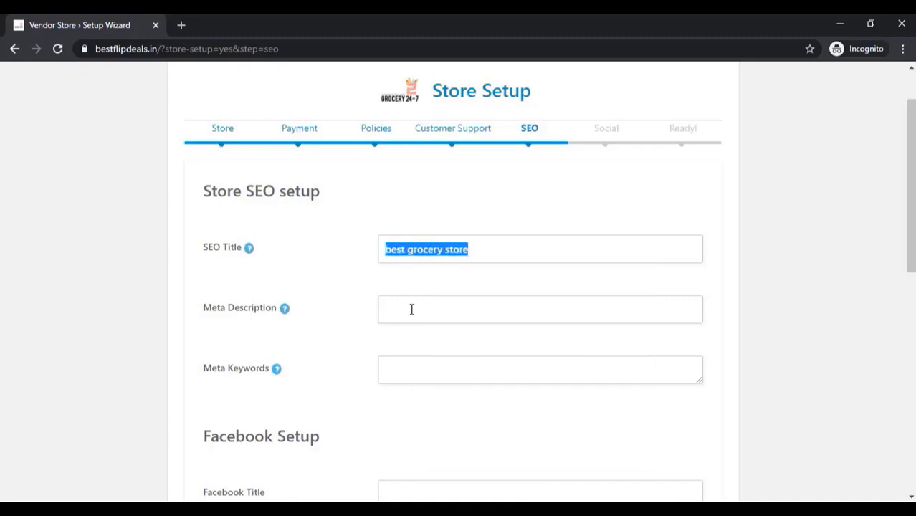
pyautogui.rightClick(412, 308)
pyautogui.click(447, 215)
pyautogui.write('in')
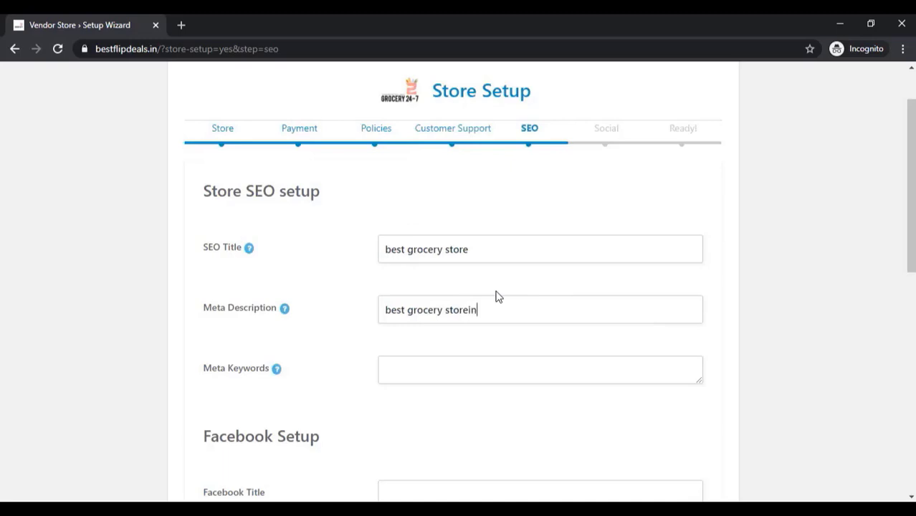
pyautogui.write(' town')
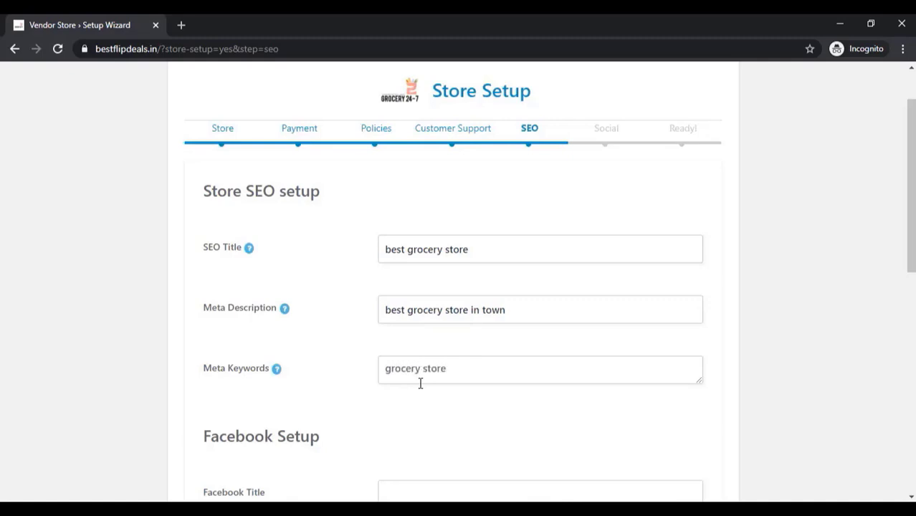
pyautogui.scroll(-3, 420, 383)
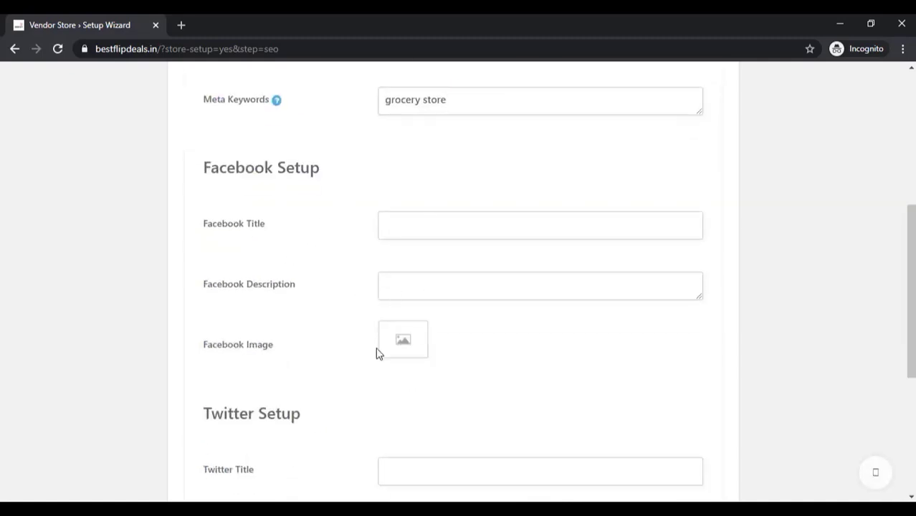
pyautogui.scroll(-3, 321, 380)
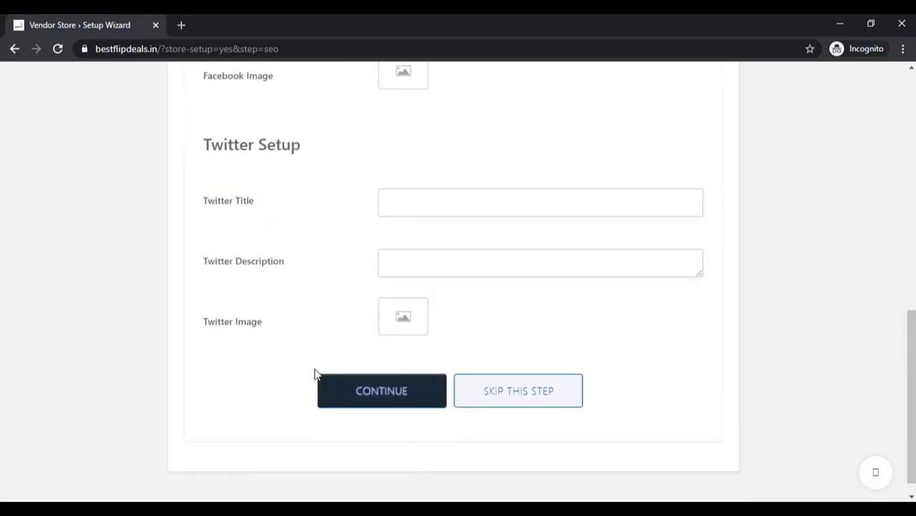
pyautogui.click(391, 403)
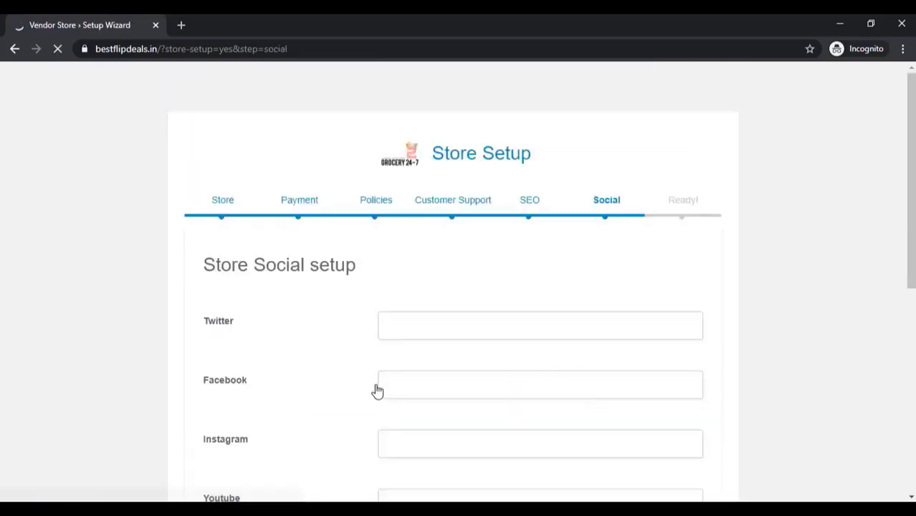
# Leave all social profile fields empty and continue to finish the setup wizard
pyautogui.scroll(-1, 321, 305)
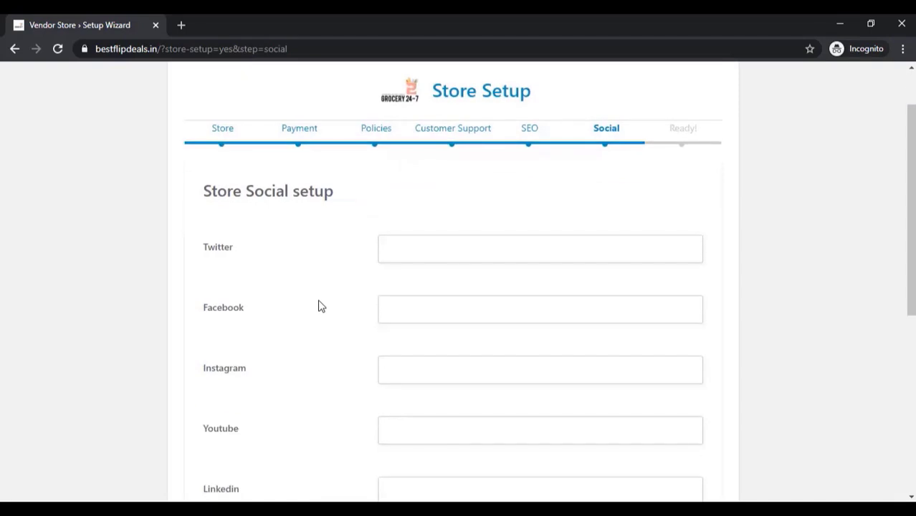
pyautogui.scroll(-4, 322, 307)
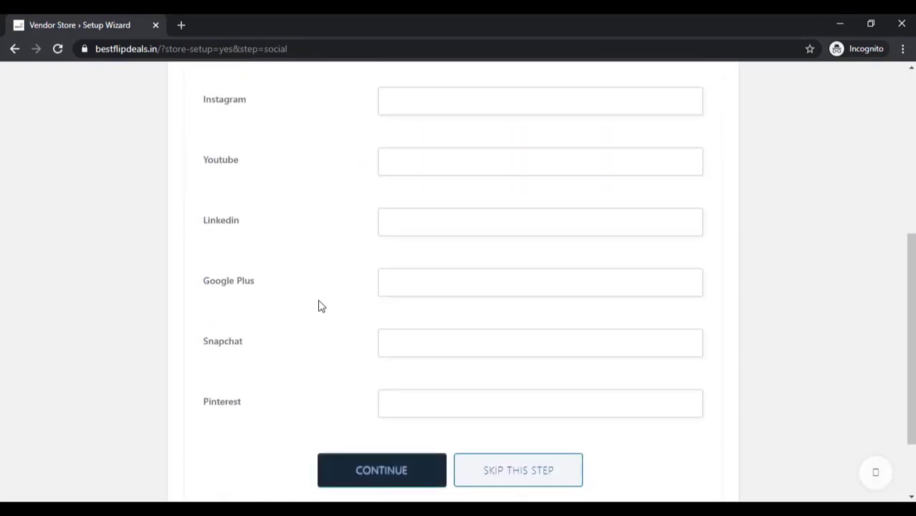
pyautogui.scroll(4, 321, 306)
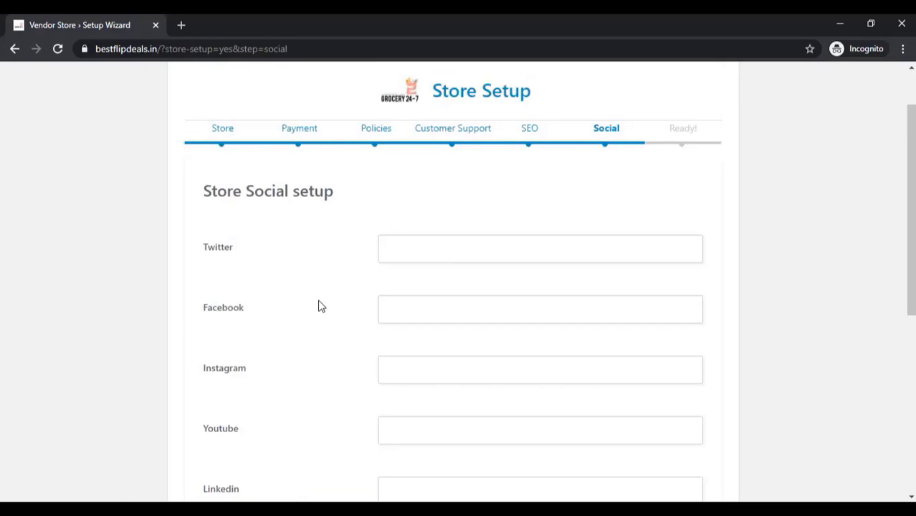
pyautogui.scroll(-5, 321, 306)
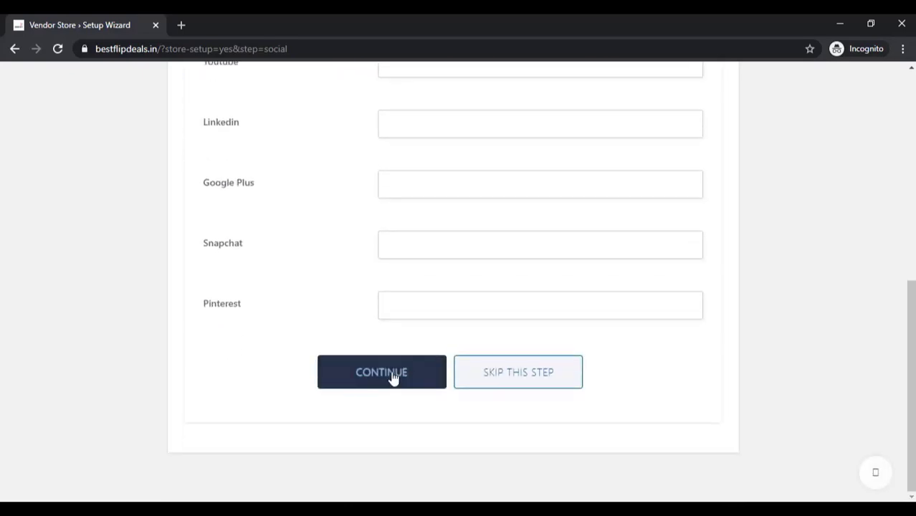
pyautogui.click(393, 378)
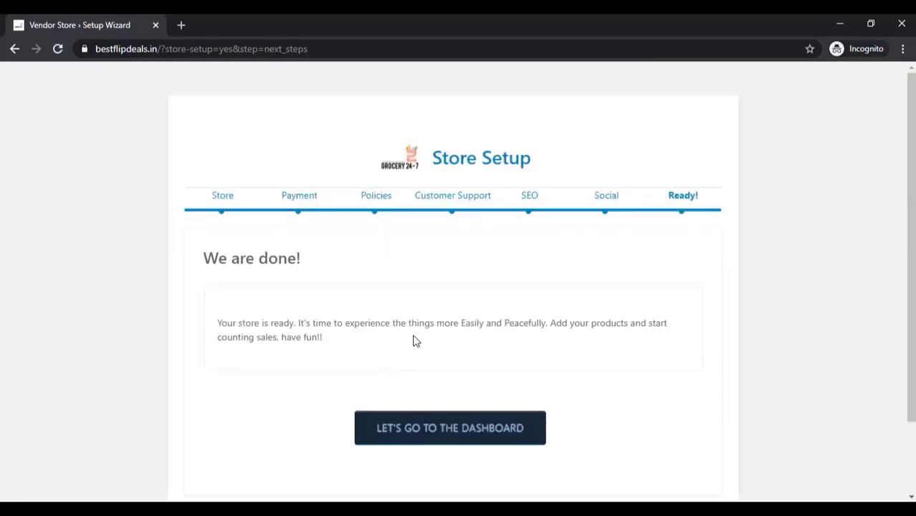
# Go to the vendor store dashboard and open Products > Add New
pyautogui.scroll(-1, 401, 324)
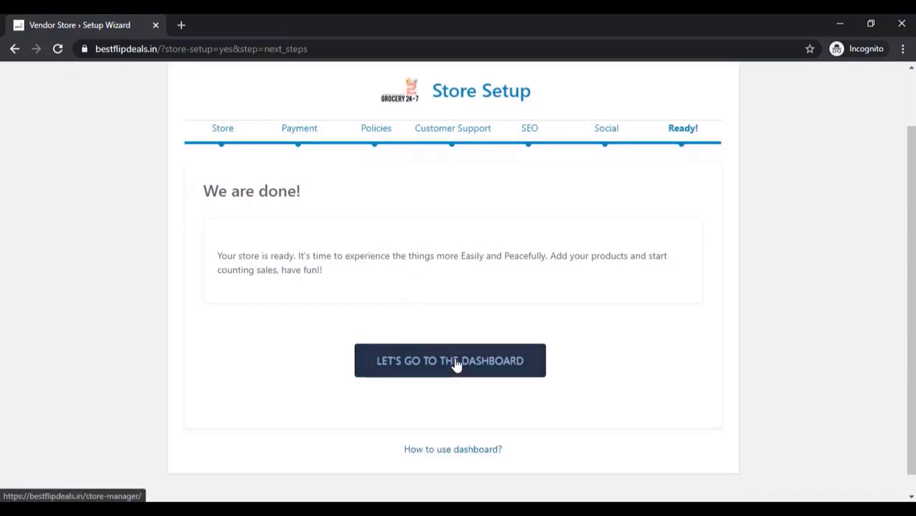
pyautogui.click(456, 364)
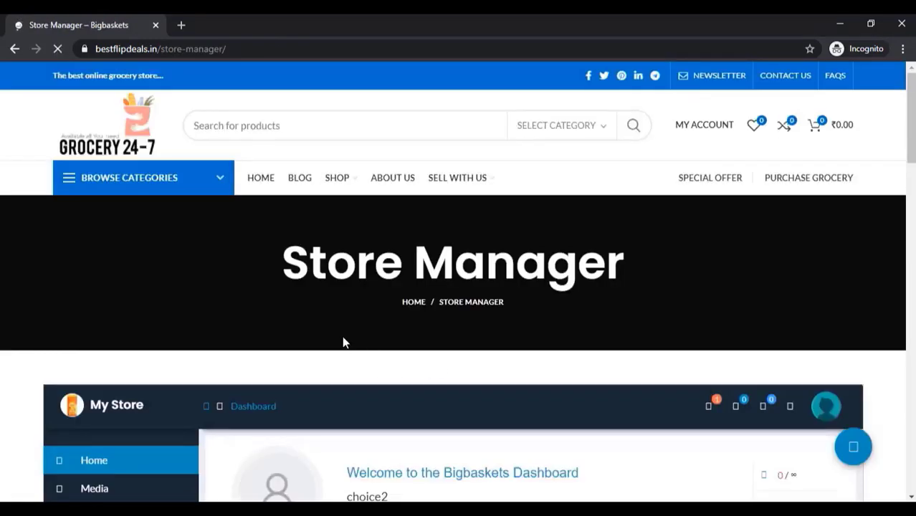
pyautogui.scroll(-3, 347, 322)
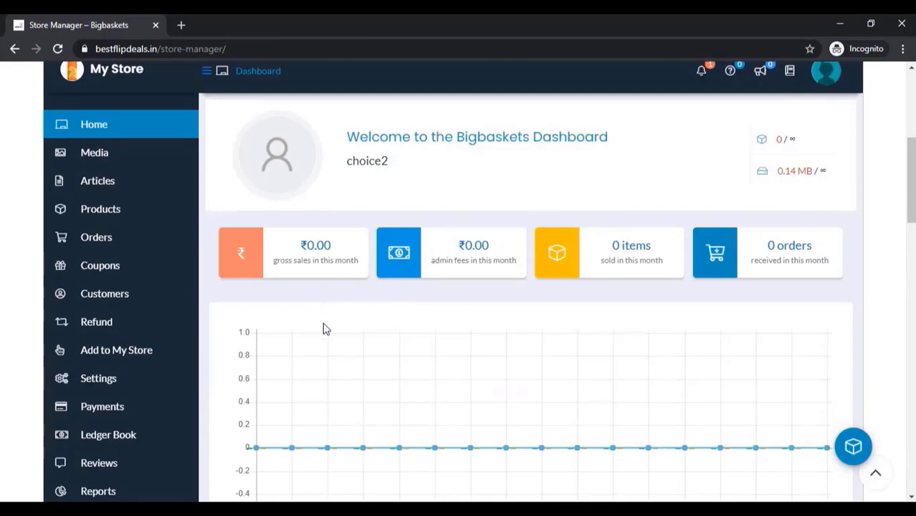
pyautogui.scroll(-2, 129, 211)
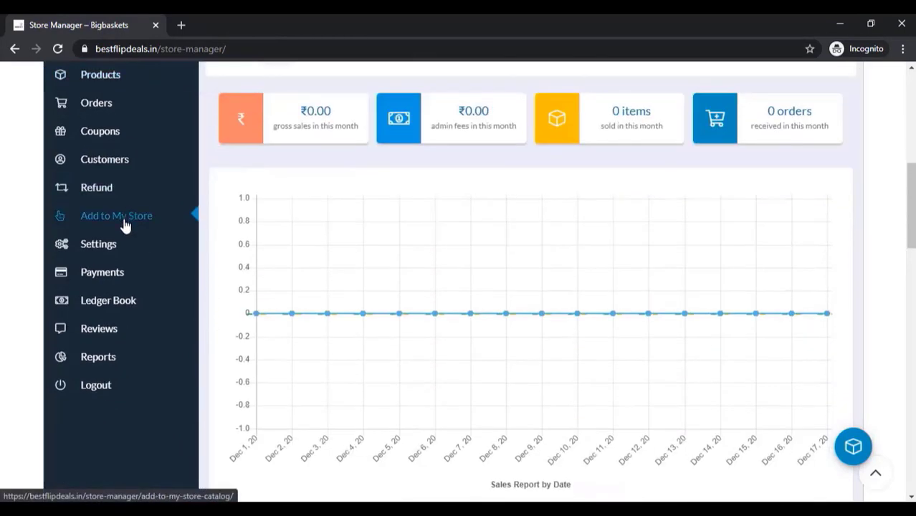
pyautogui.scroll(2, 124, 225)
pyautogui.moveTo(117, 216)
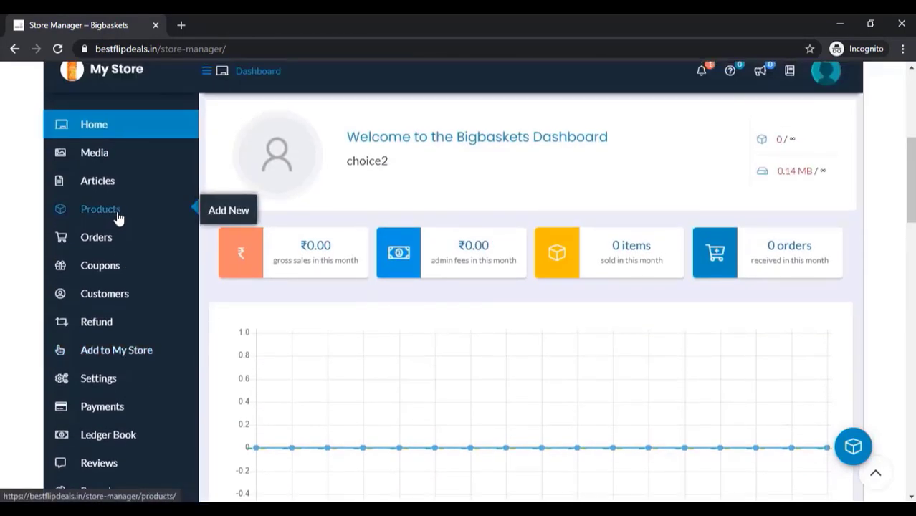
pyautogui.click(226, 212)
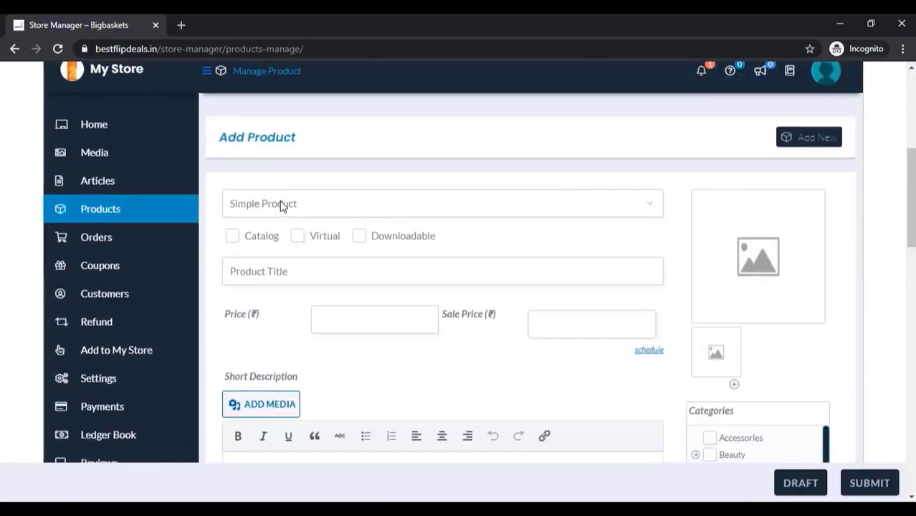
# Keep the product type as Simple Product and title it 'honey'
pyautogui.scroll(1, 300, 203)
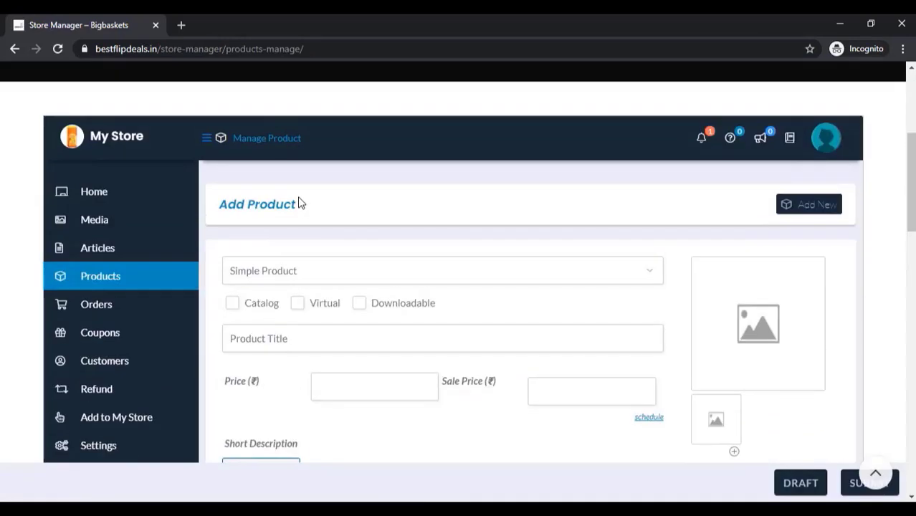
pyautogui.click(258, 271)
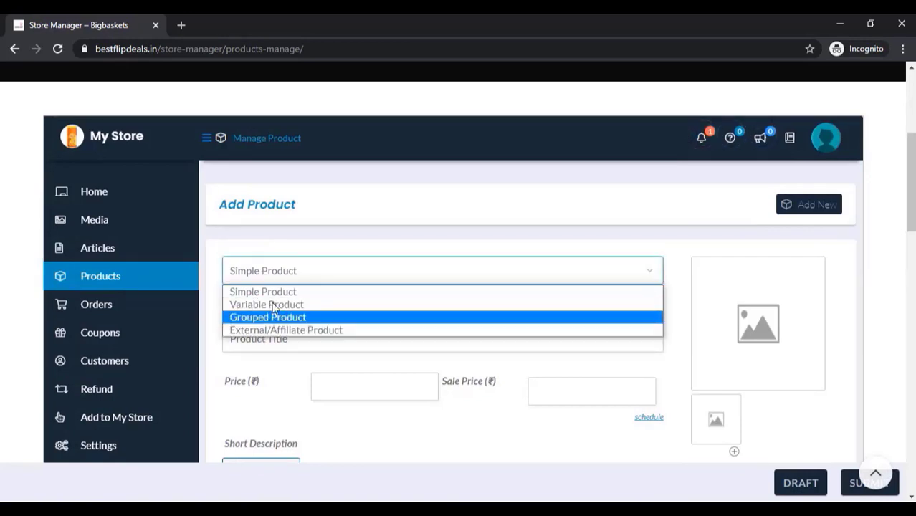
pyautogui.click(265, 292)
pyautogui.scroll(-2, 280, 249)
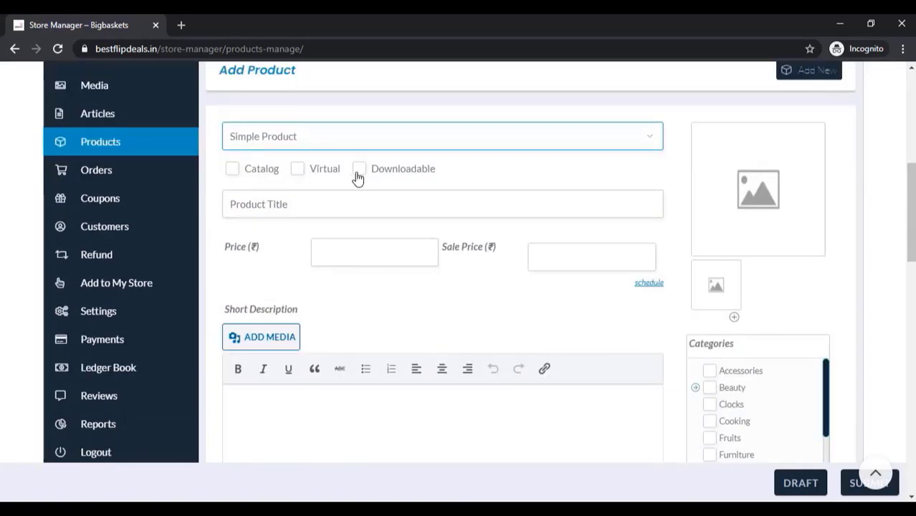
pyautogui.click(260, 211)
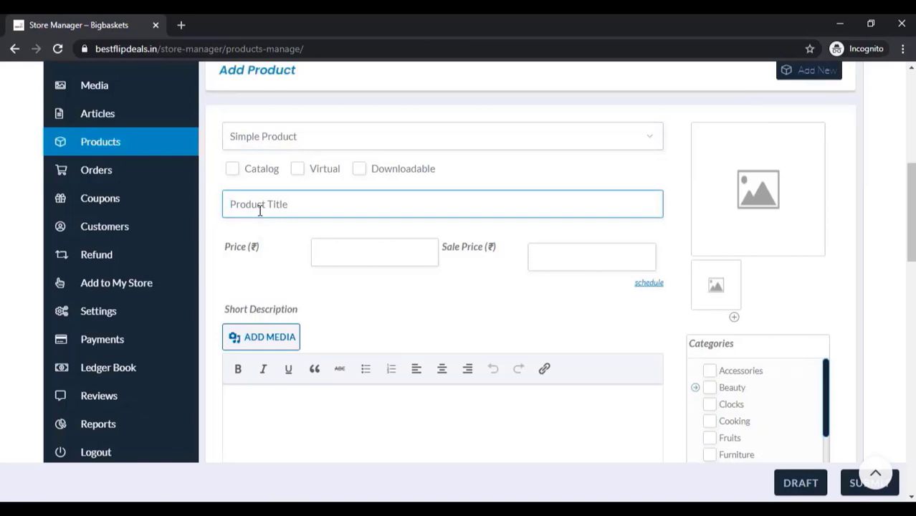
pyautogui.write('honey')
# Set the regular price to 200 and the sale price to 100
pyautogui.click(359, 251)
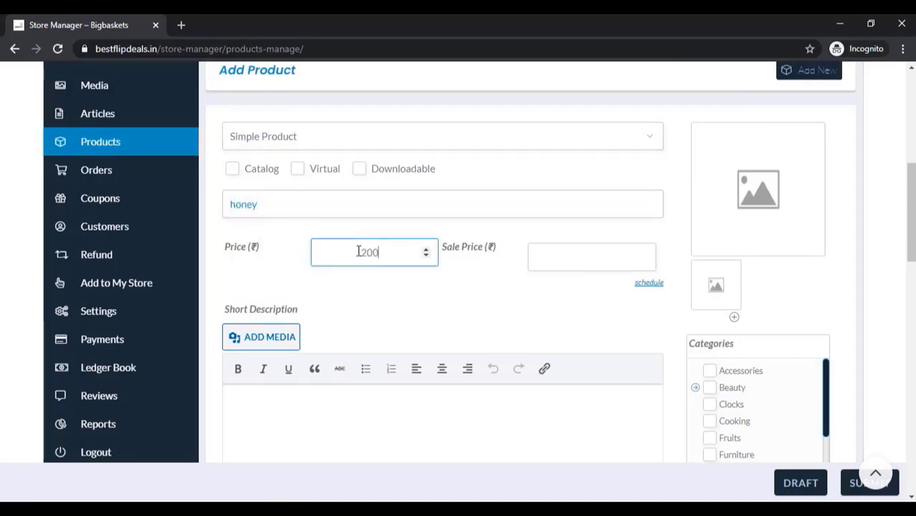
pyautogui.click(557, 258)
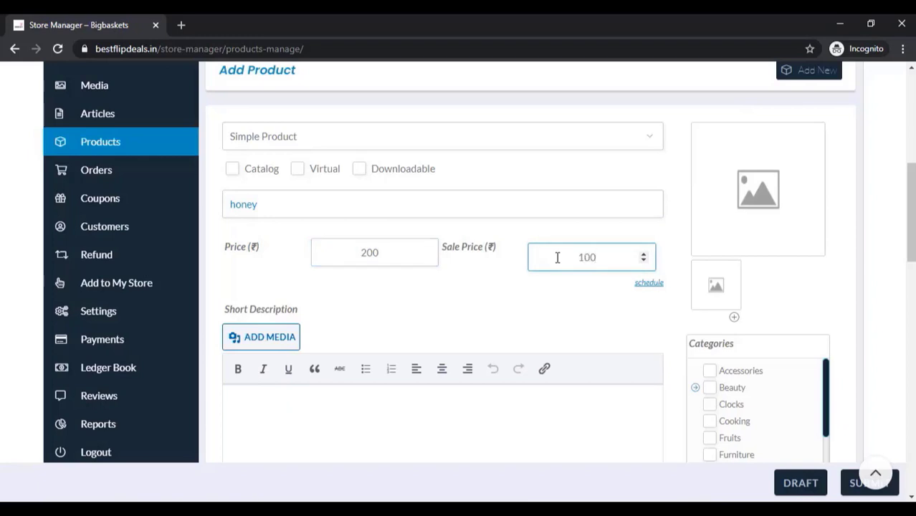
pyautogui.scroll(-3, 557, 258)
pyautogui.scroll(-2, 343, 293)
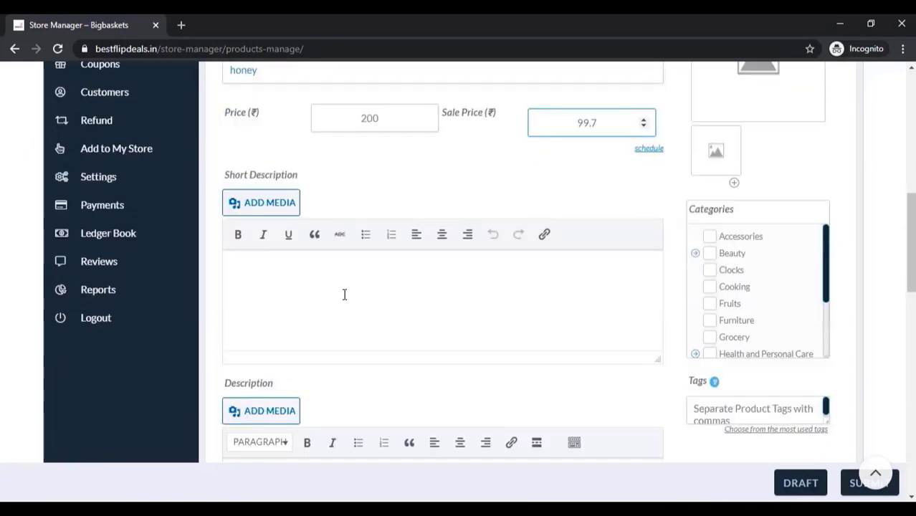
pyautogui.doubleClick(594, 130)
pyautogui.write('100')
pyautogui.click(451, 168)
# Paste the product text into the Description editor
pyautogui.scroll(-1, 368, 204)
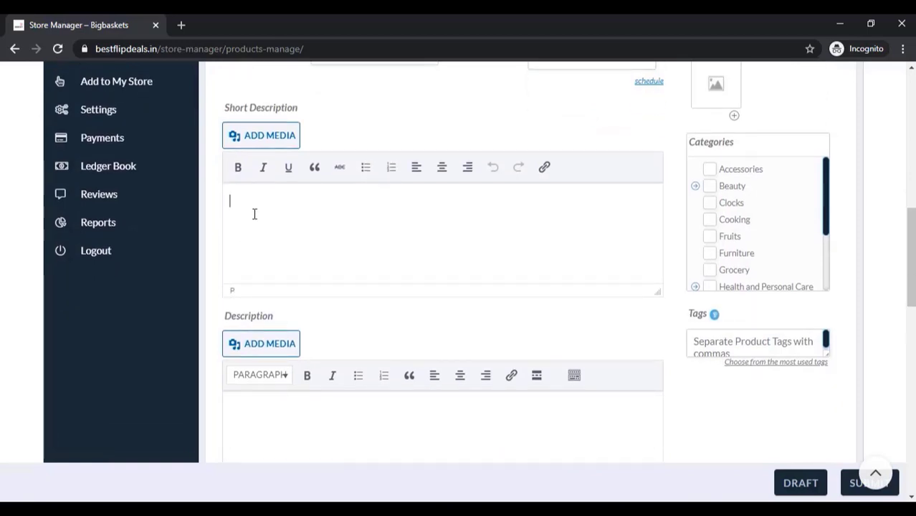
pyautogui.write('asdssll')
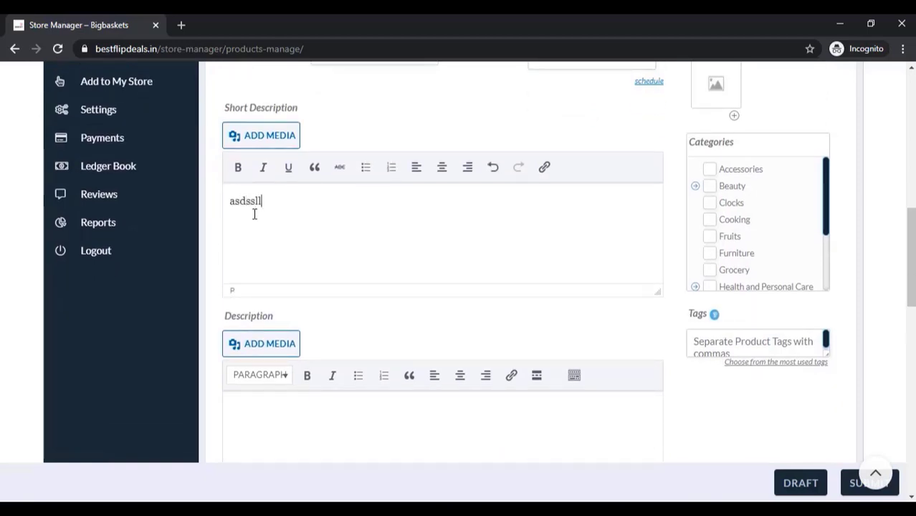
pyautogui.scroll(-3, 255, 214)
pyautogui.rightClick(247, 211)
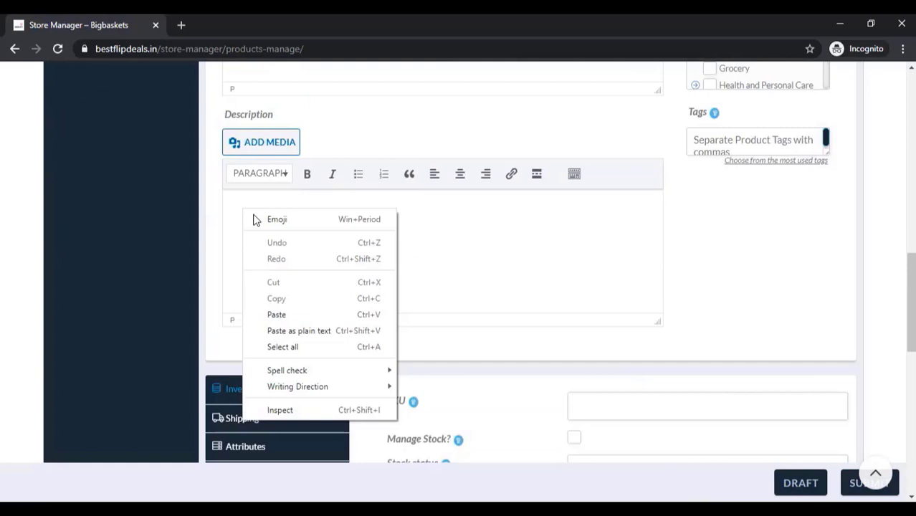
pyautogui.click(289, 314)
pyautogui.scroll(2, 406, 327)
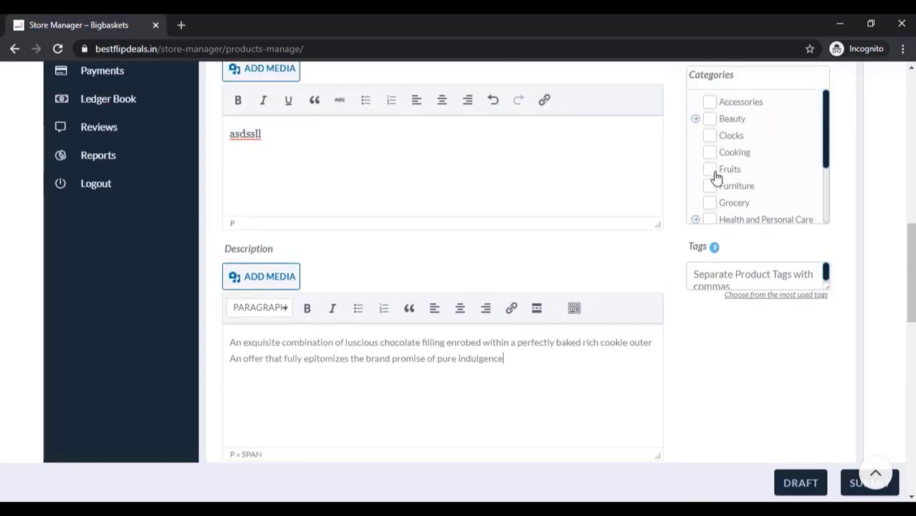
# Assign the product to the Grocery and honey categories
pyautogui.click(710, 205)
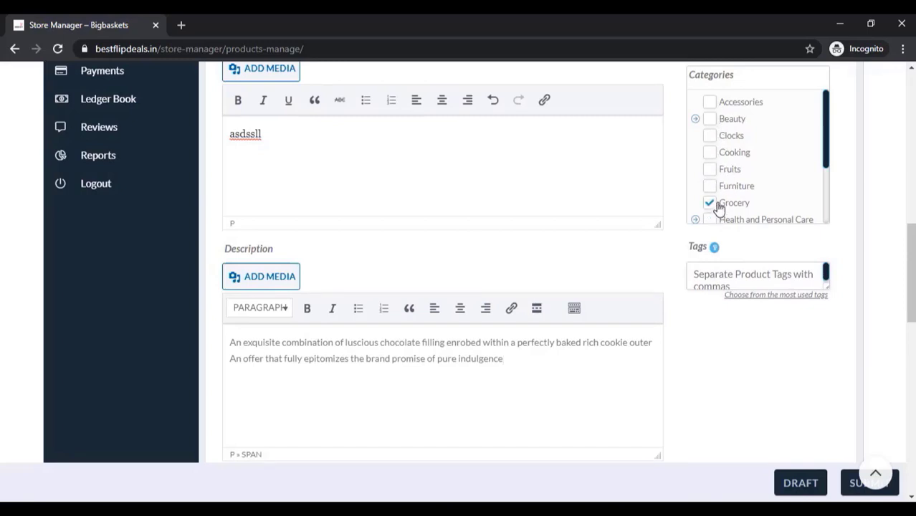
pyautogui.scroll(-1, 720, 205)
pyautogui.click(711, 170)
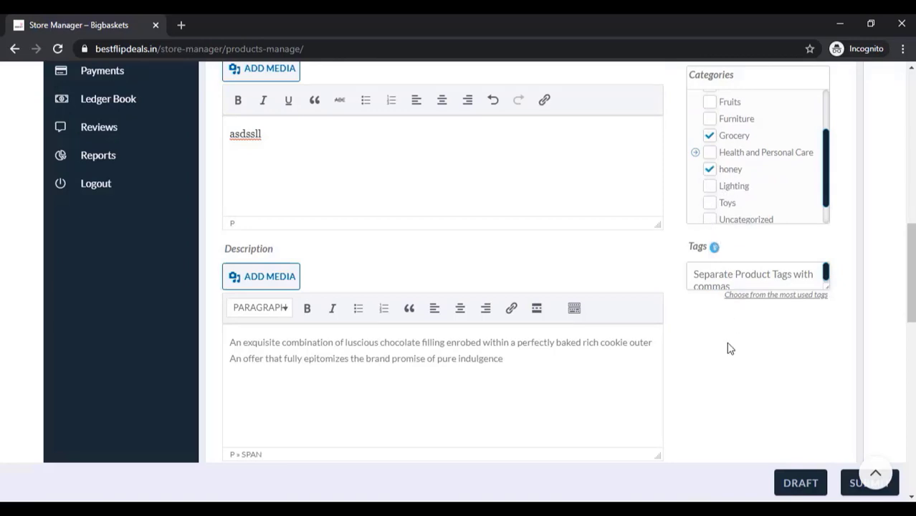
pyautogui.scroll(5, 731, 334)
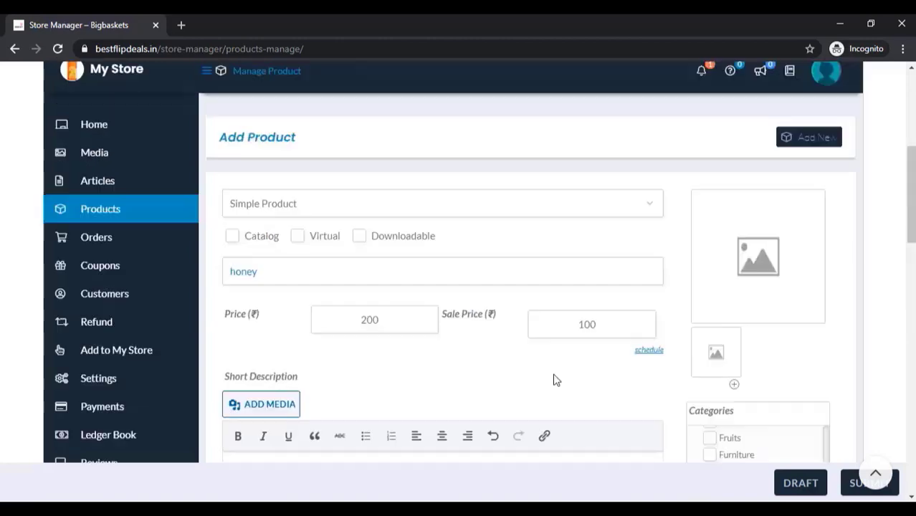
# Set the Saffola honey jar image as the product image and publish the honey product
pyautogui.click(758, 266)
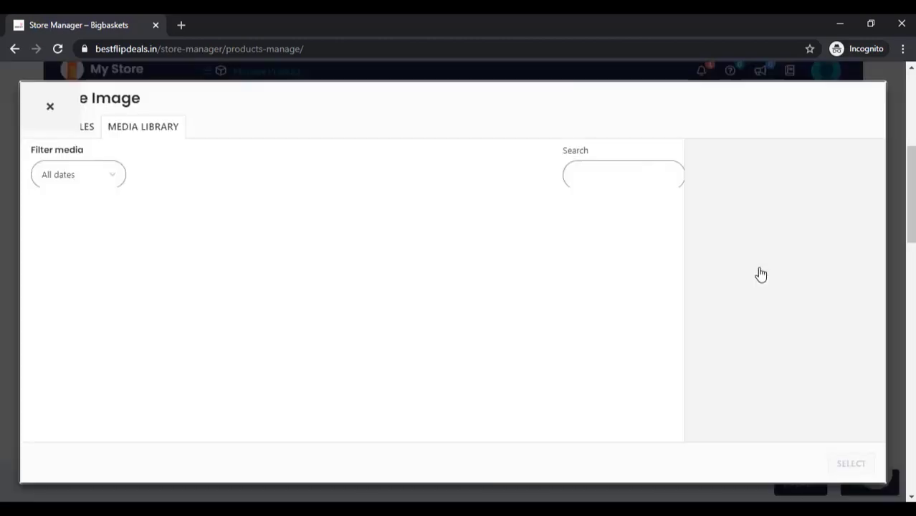
pyautogui.click(184, 209)
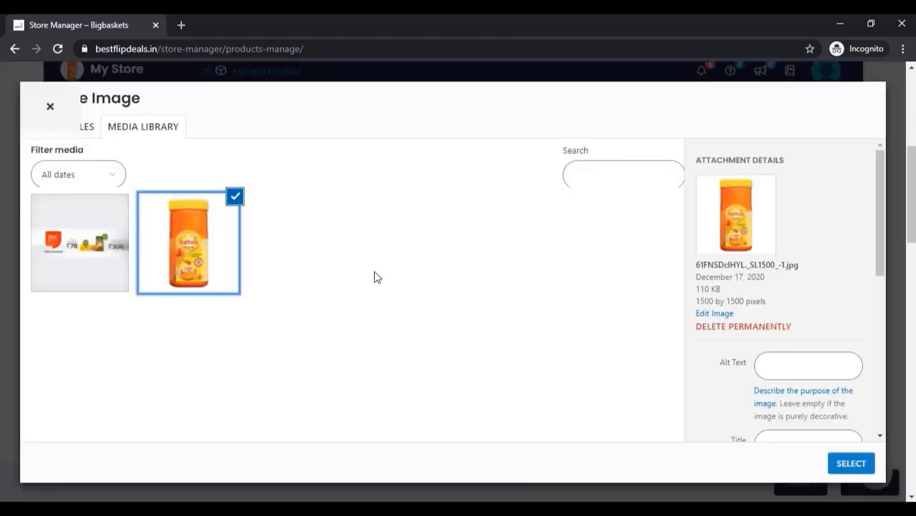
pyautogui.click(860, 464)
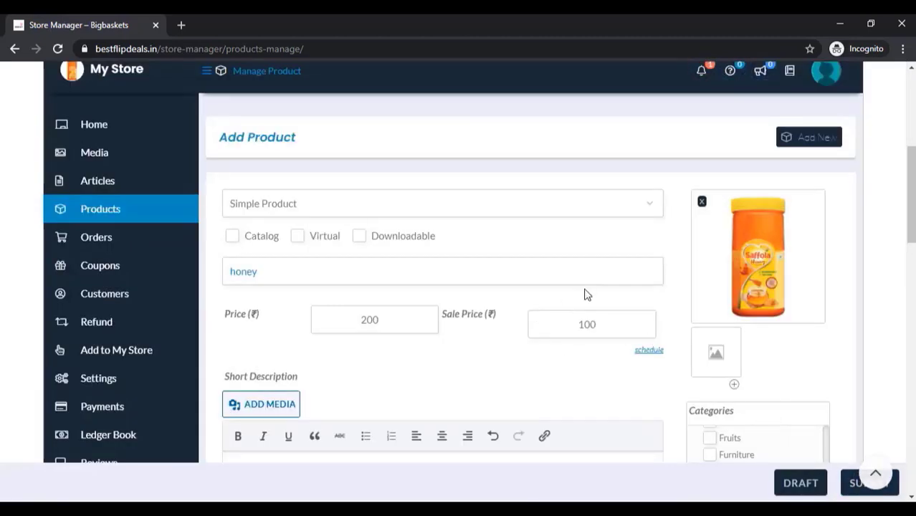
pyautogui.click(848, 484)
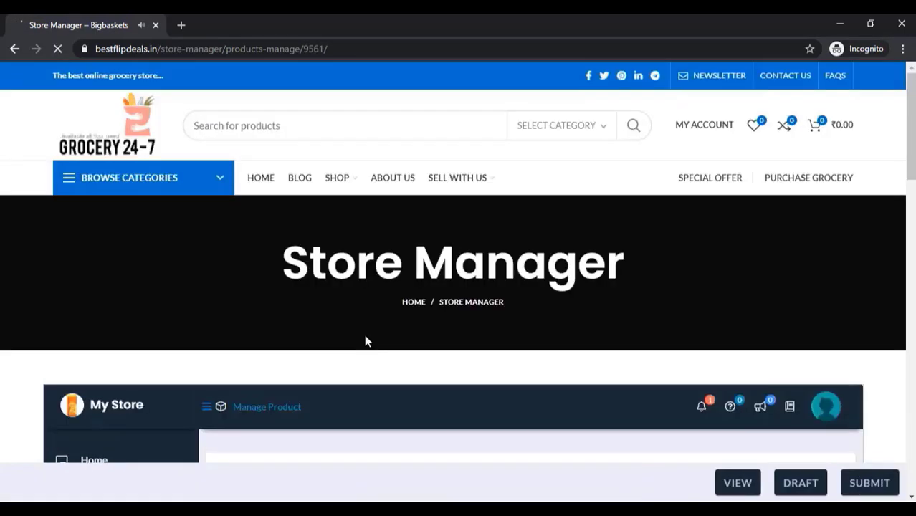
# Open the honey product's live page in a new browser tab
pyautogui.scroll(-4, 364, 341)
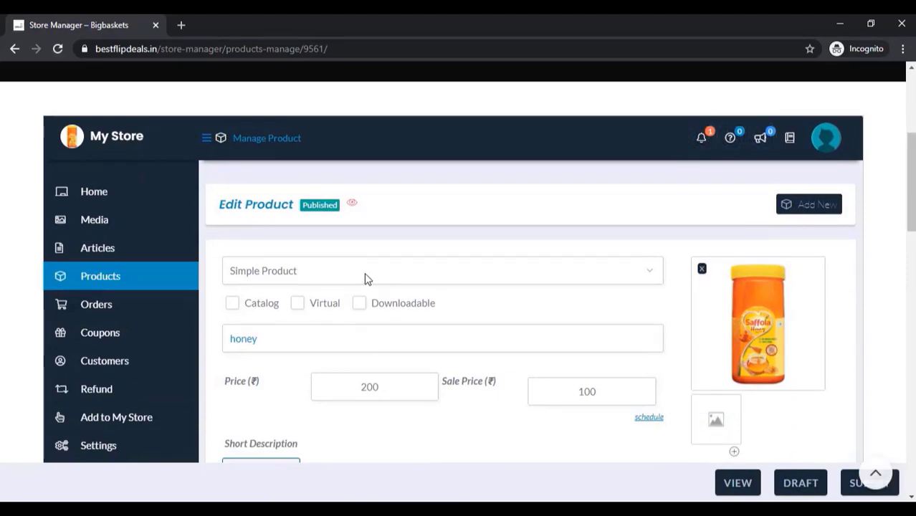
pyautogui.rightClick(729, 490)
pyautogui.click(763, 378)
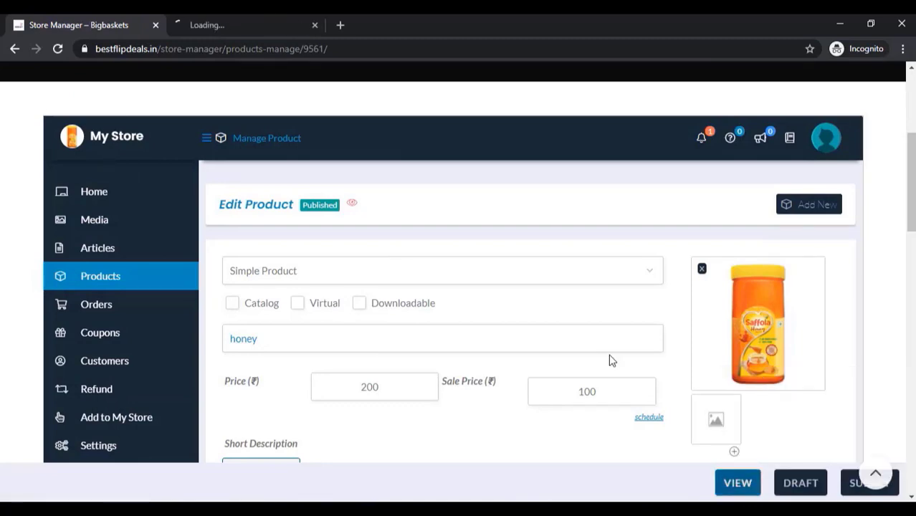
# Switch to the honey product page and show its Location map
pyautogui.click(240, 25)
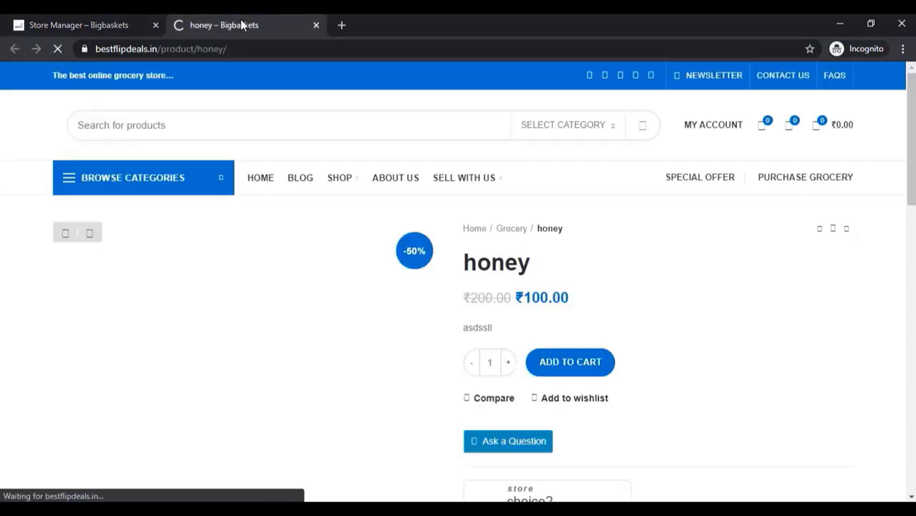
pyautogui.scroll(-3, 580, 290)
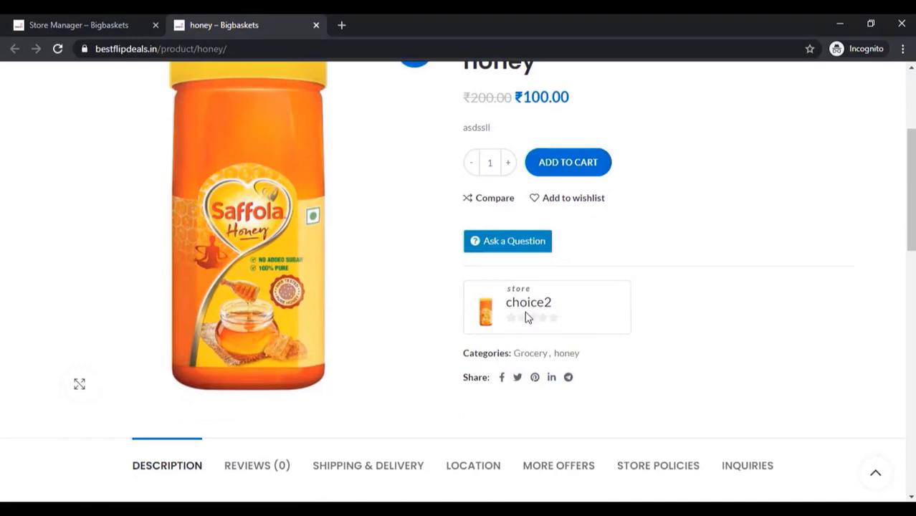
pyautogui.scroll(2, 545, 310)
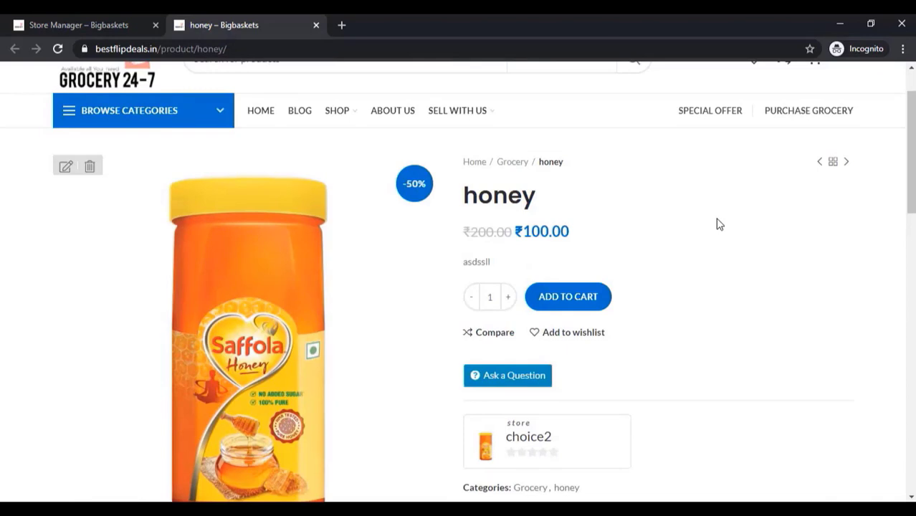
pyautogui.scroll(-1, 719, 224)
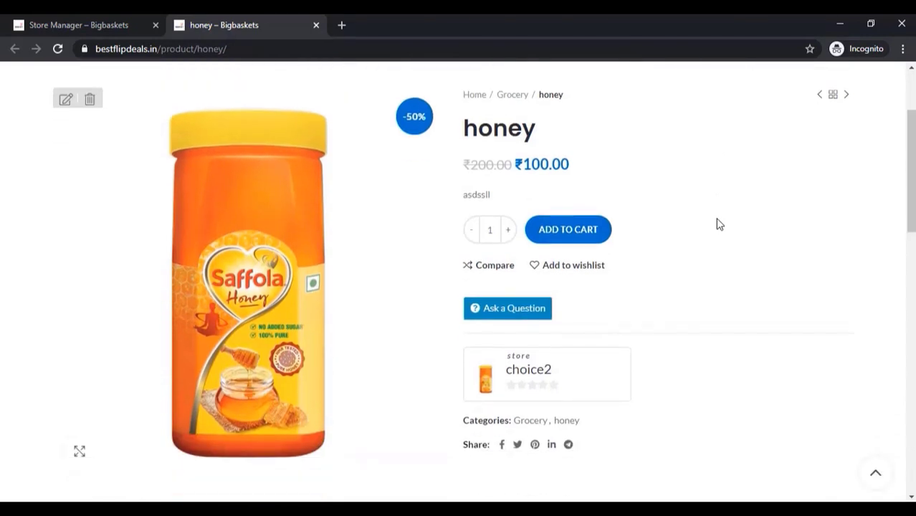
pyautogui.scroll(-4, 719, 224)
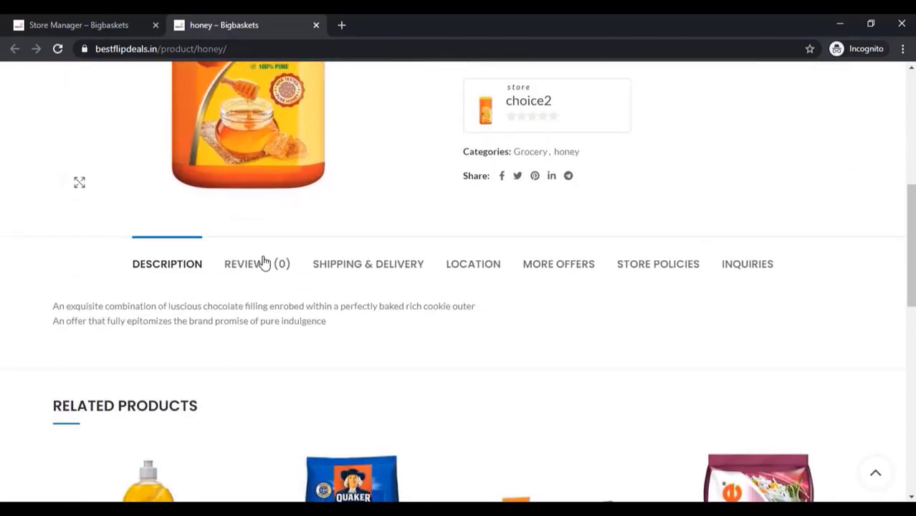
pyautogui.click(477, 271)
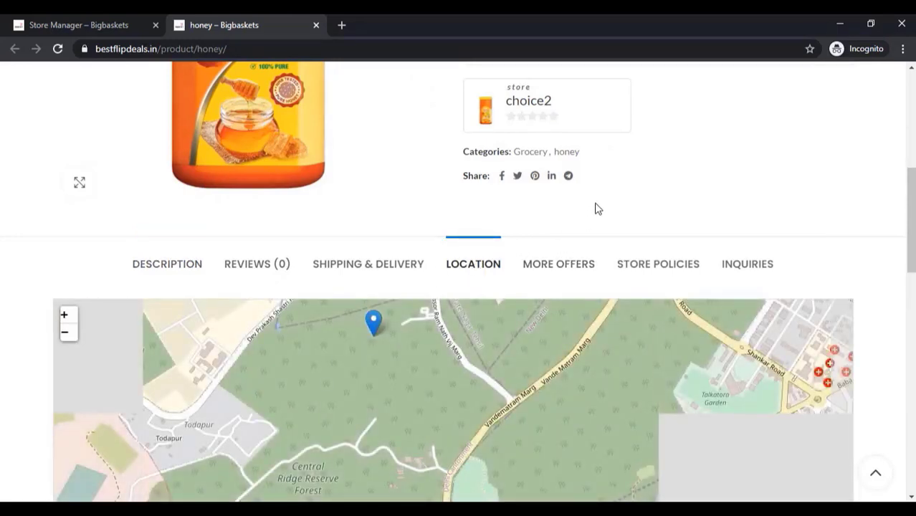
# Check the Shipping & Delivery, More Offers and Store Policies sections of the honey product
pyautogui.scroll(-3, 598, 208)
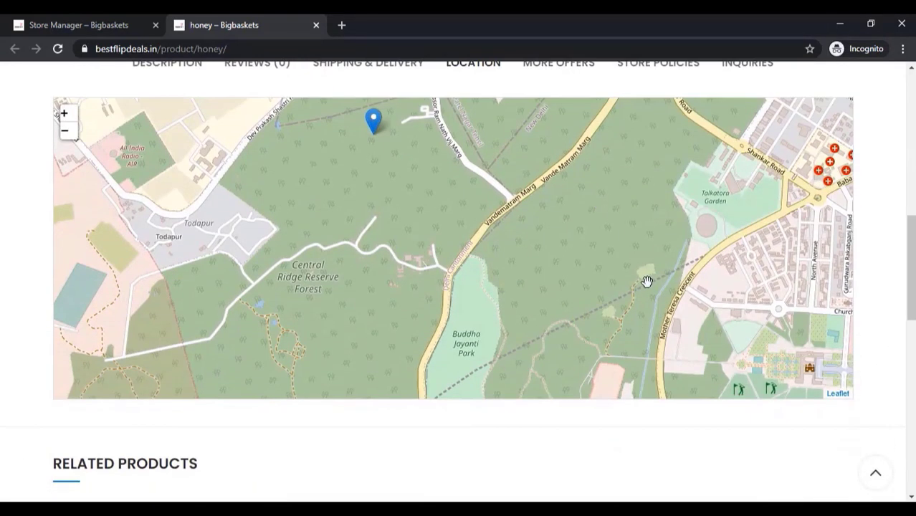
pyautogui.scroll(1, 646, 281)
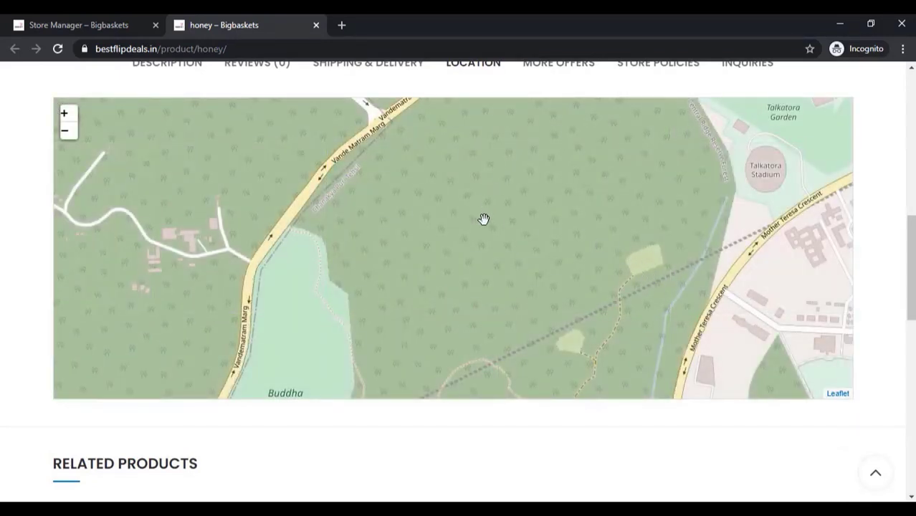
pyautogui.scroll(-1, 484, 236)
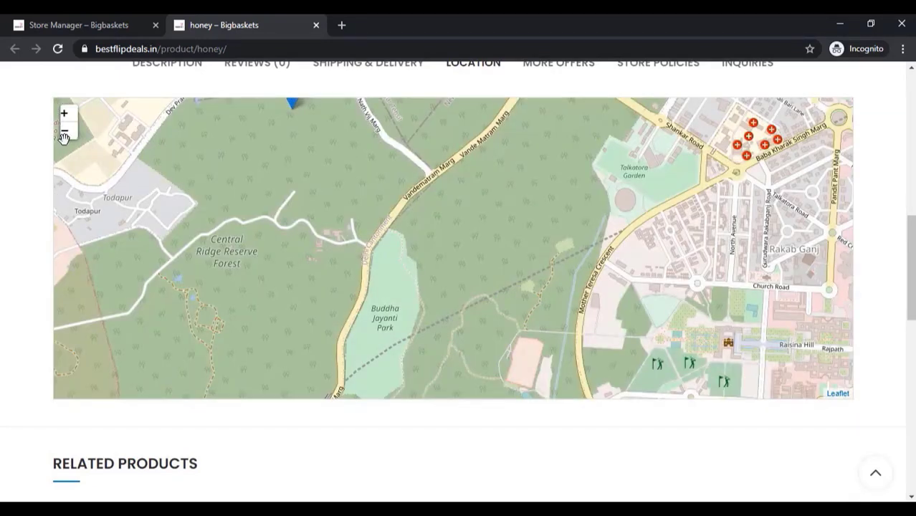
pyautogui.scroll(1, 64, 137)
pyautogui.scroll(-3, 2, 294)
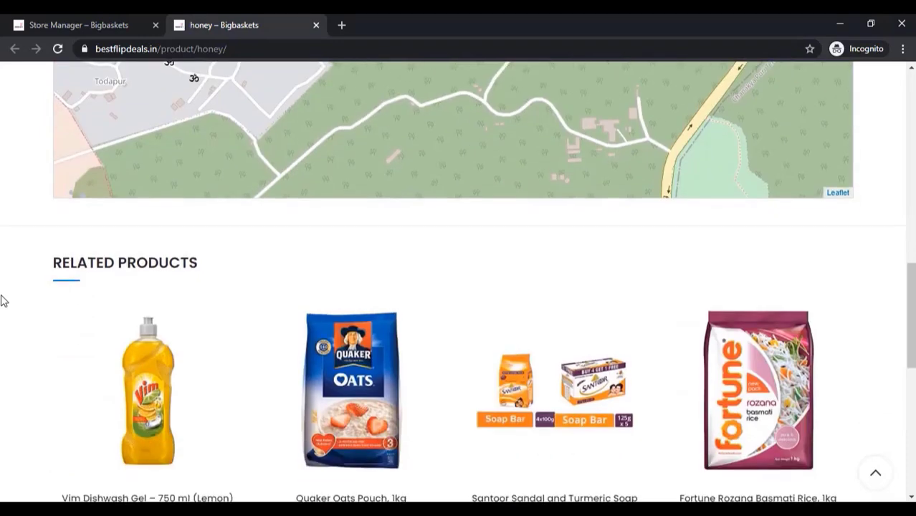
pyautogui.scroll(6, 2, 301)
pyautogui.click(371, 266)
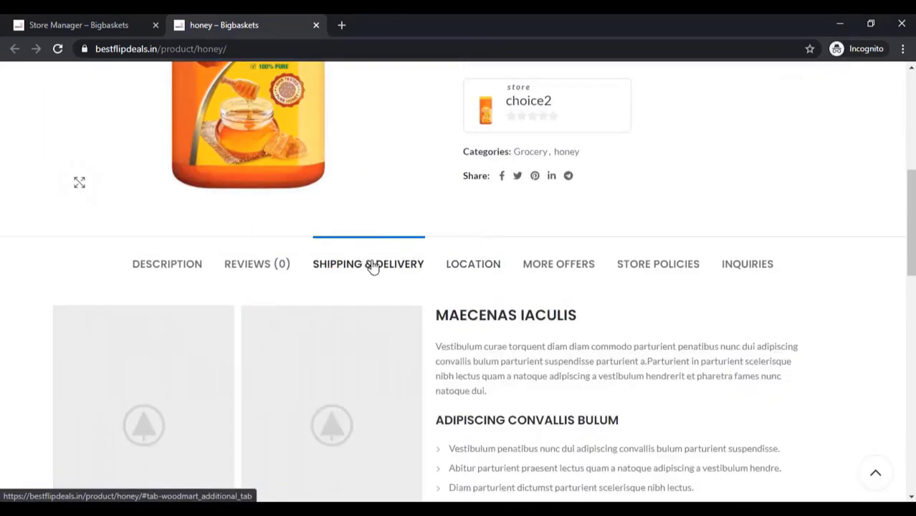
pyautogui.click(573, 267)
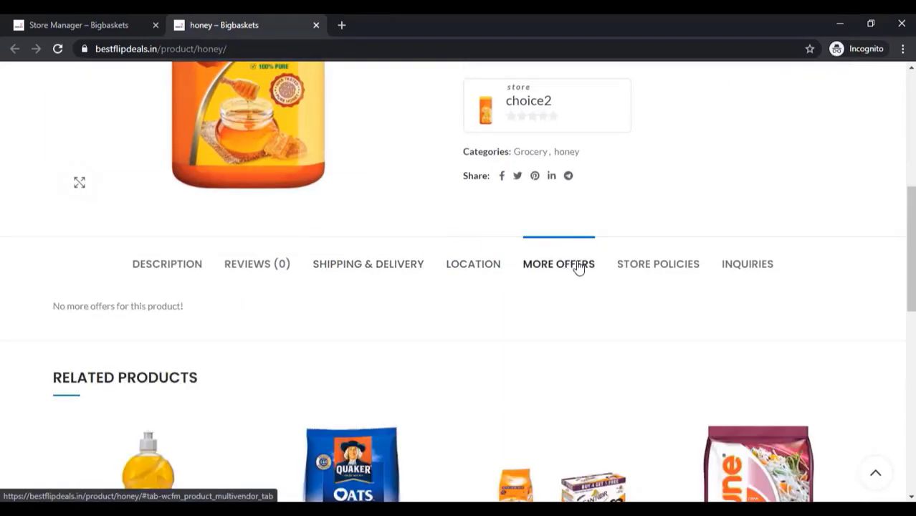
pyautogui.click(651, 266)
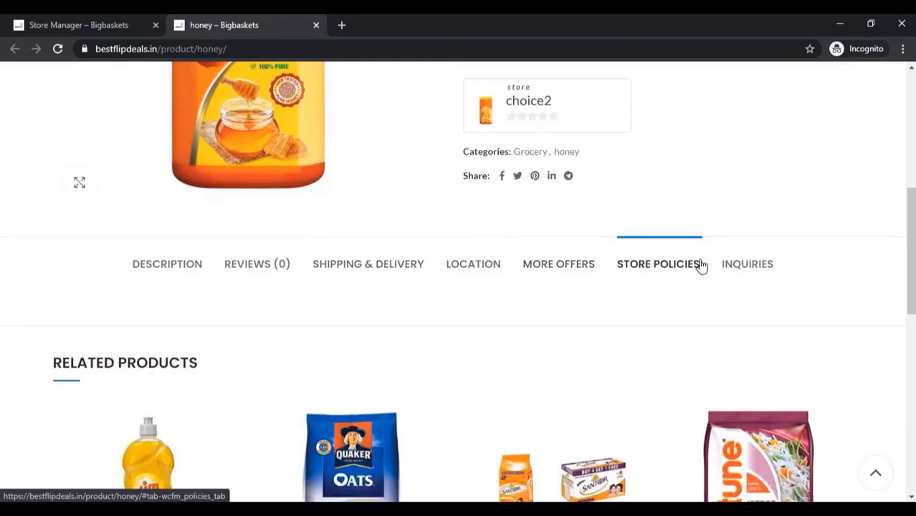
pyautogui.scroll(-1, 686, 298)
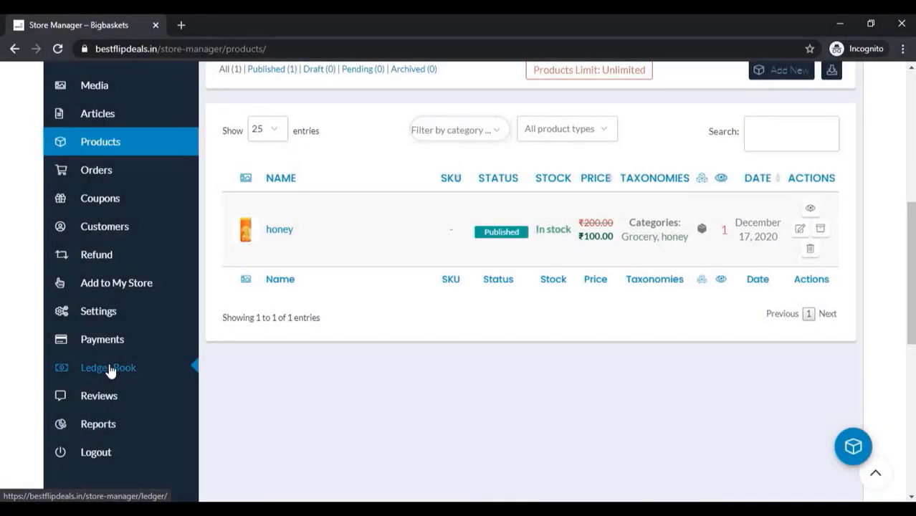
# In Add to My Store, tick Fresh Orange, Fresh Muskmelon, Fresh Water Melon and Fresh Mosambi
pyautogui.scroll(1, 109, 370)
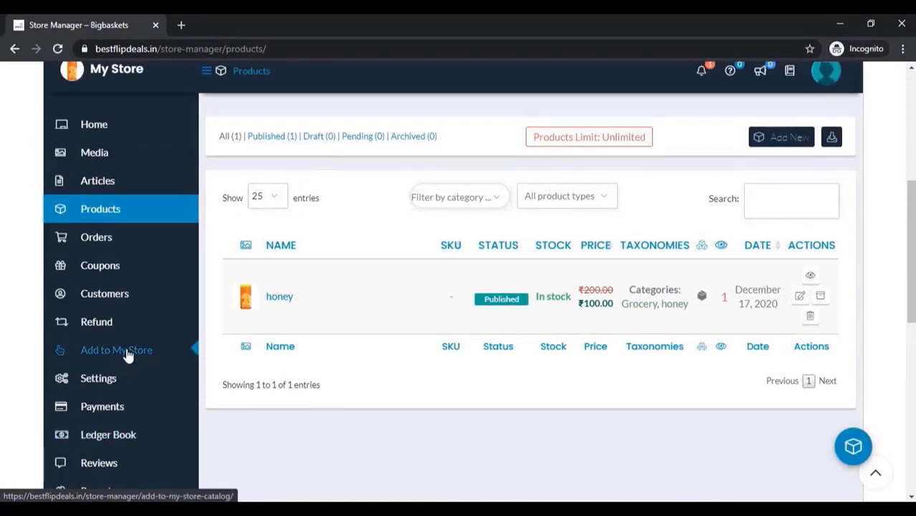
pyautogui.click(127, 352)
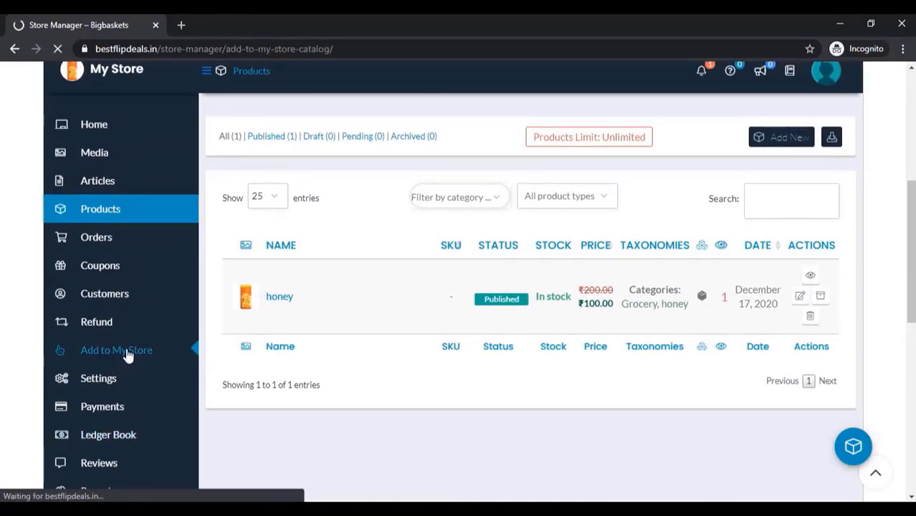
pyautogui.scroll(-2, 241, 325)
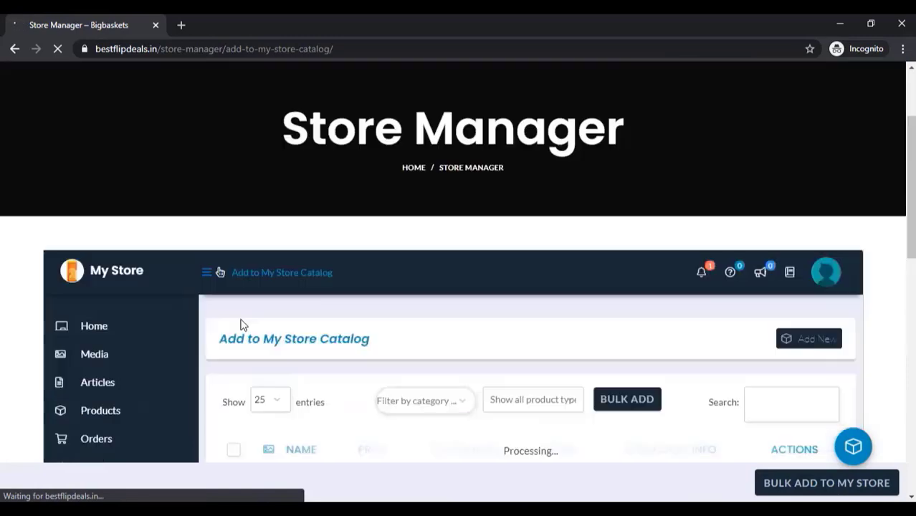
pyautogui.scroll(-3, 277, 284)
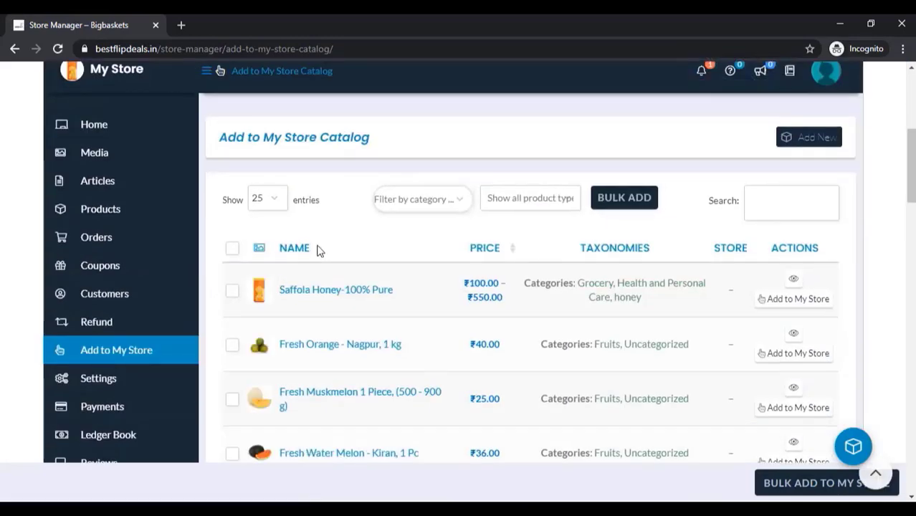
pyautogui.scroll(-2, 310, 264)
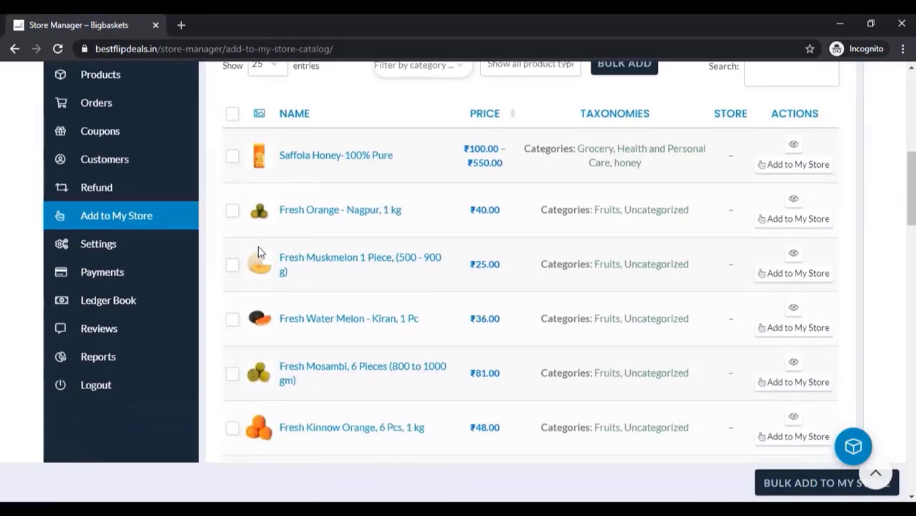
pyautogui.click(231, 210)
pyautogui.click(231, 265)
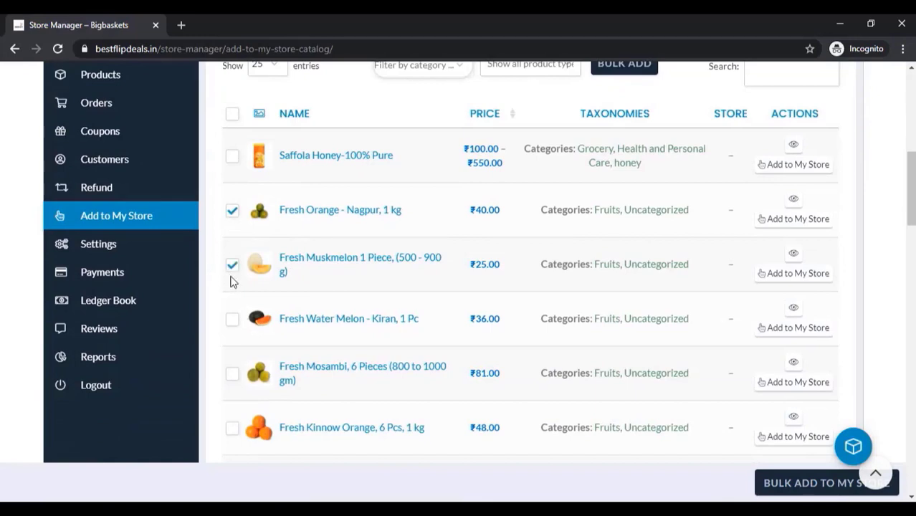
pyautogui.click(232, 319)
pyautogui.click(231, 374)
# Bulk-add the four selected fruits and go to the vendor's product list
pyautogui.scroll(1, 634, 107)
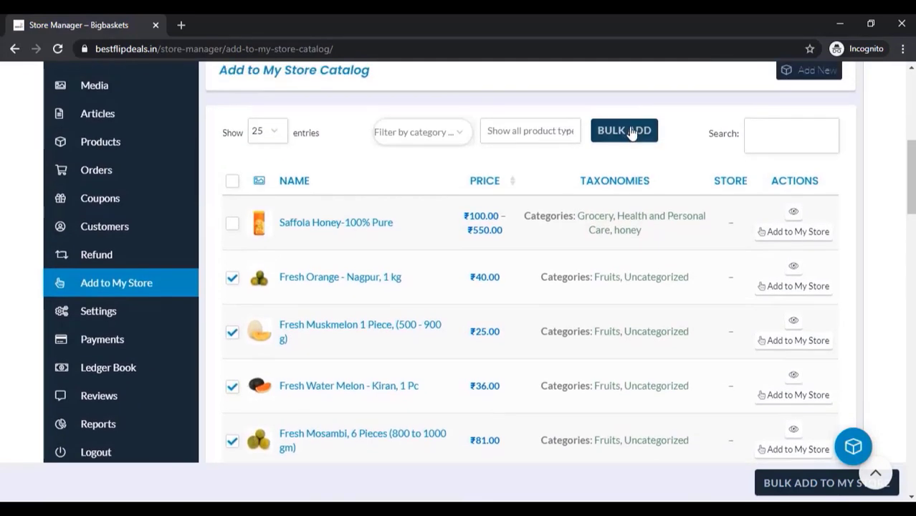
pyautogui.click(623, 131)
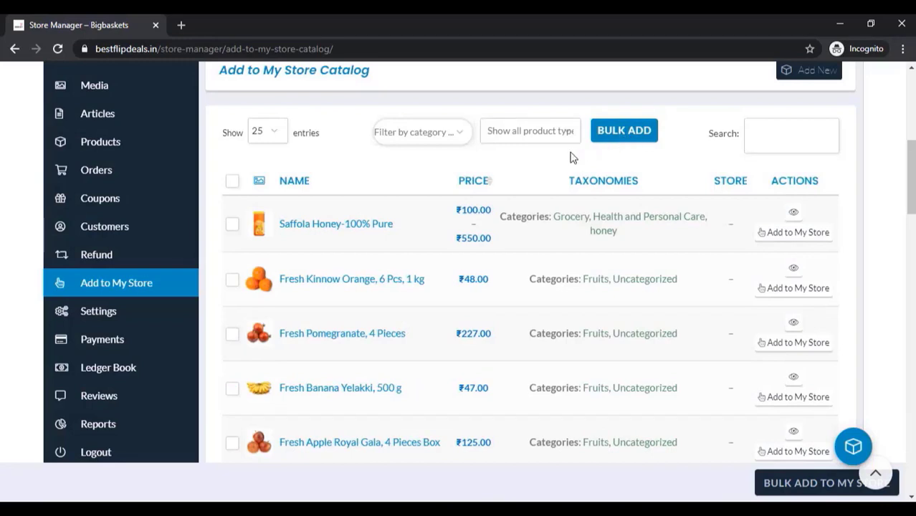
pyautogui.scroll(1, 105, 268)
pyautogui.scroll(1, 105, 268)
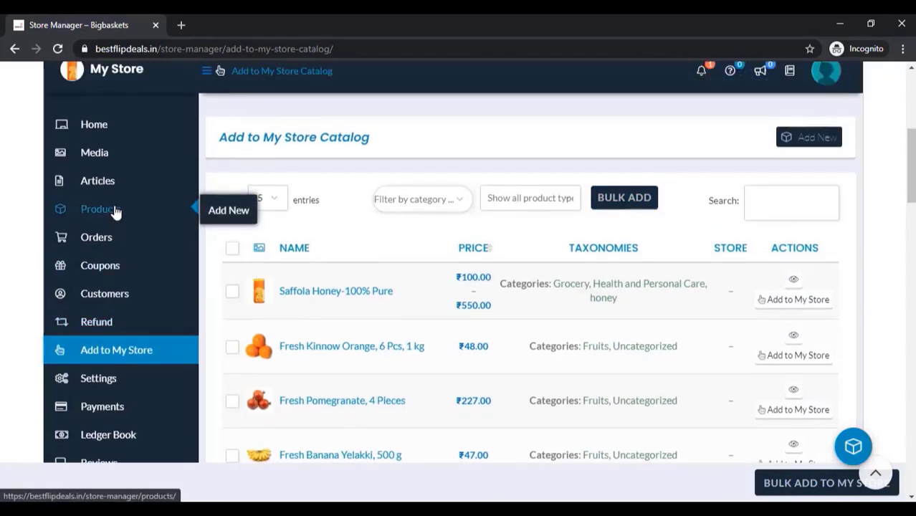
pyautogui.click(120, 213)
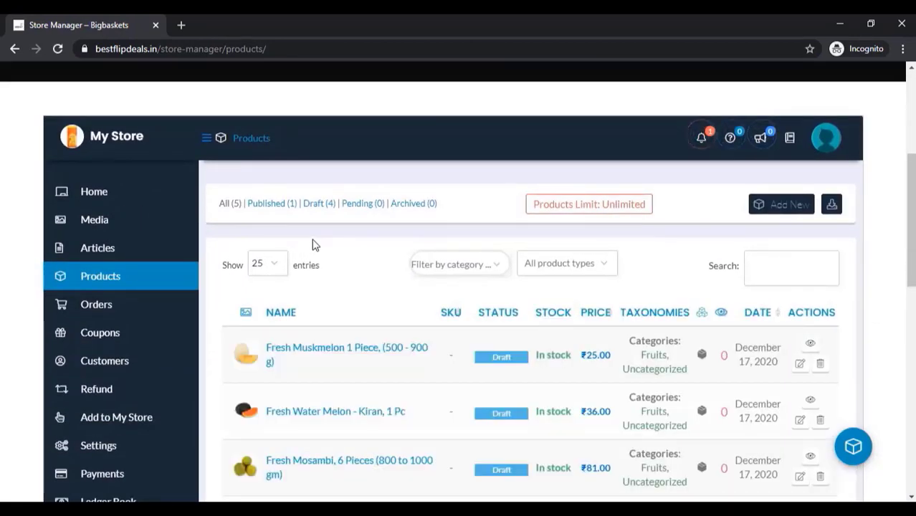
# Filter products to Draft and open Fresh Mosambi, 6 Pieces' edit page in a new tab
pyautogui.scroll(-1, 312, 245)
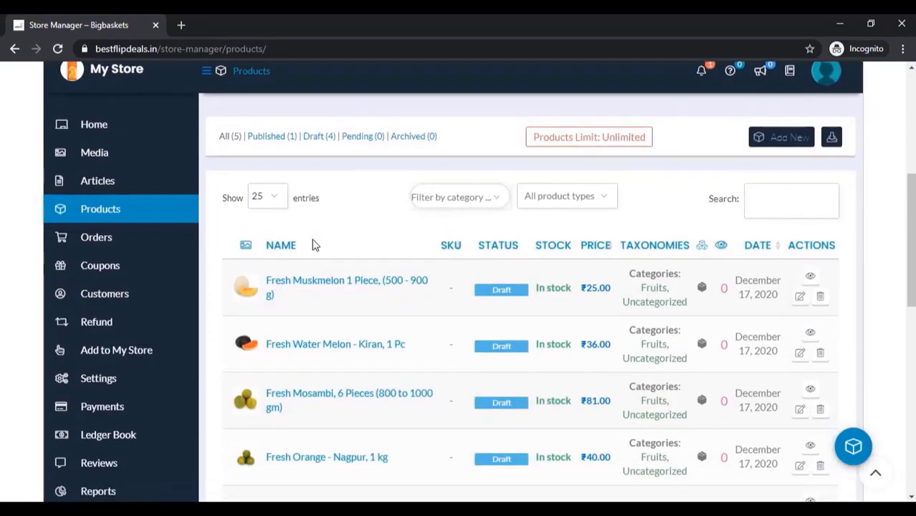
pyautogui.click(319, 136)
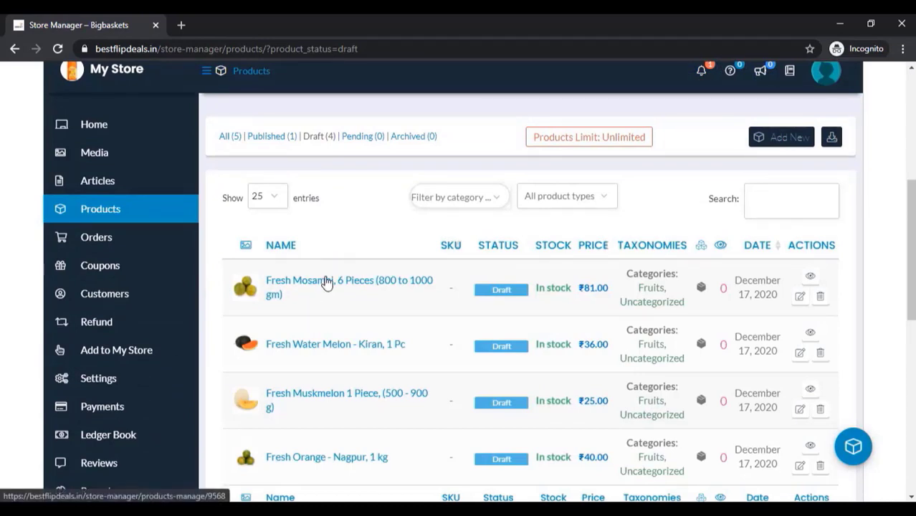
pyautogui.rightClick(326, 281)
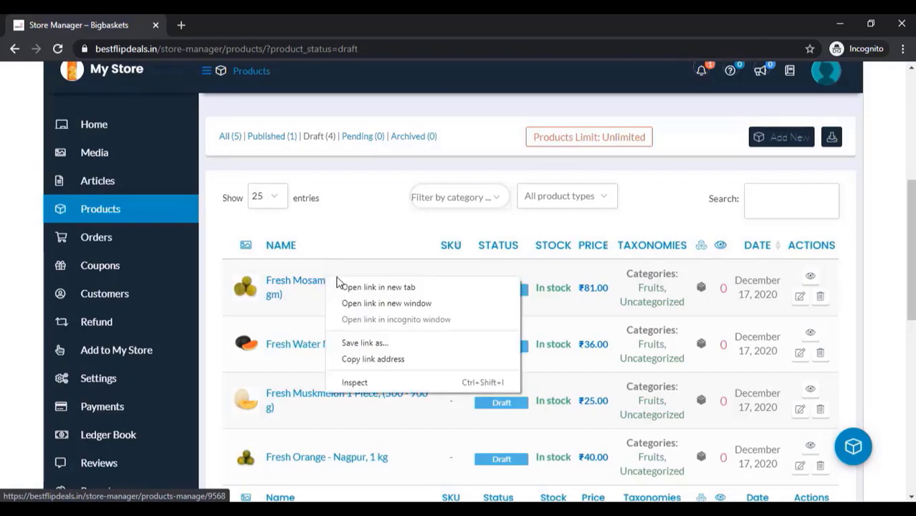
pyautogui.click(344, 288)
pyautogui.click(230, 17)
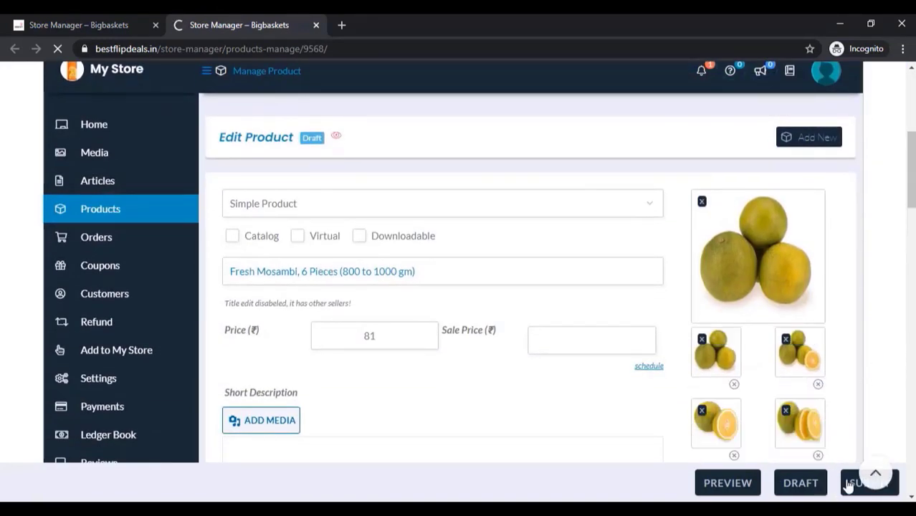
# Publish Fresh Mosambi and open Fresh Muskmelon's edit page in a new tab
pyautogui.click(854, 485)
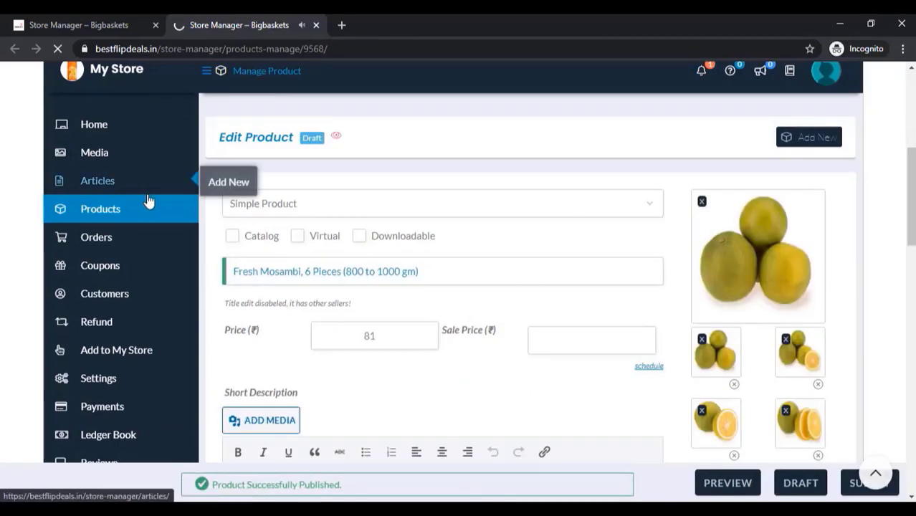
pyautogui.rightClick(316, 324)
pyautogui.click(355, 332)
pyautogui.click(254, 23)
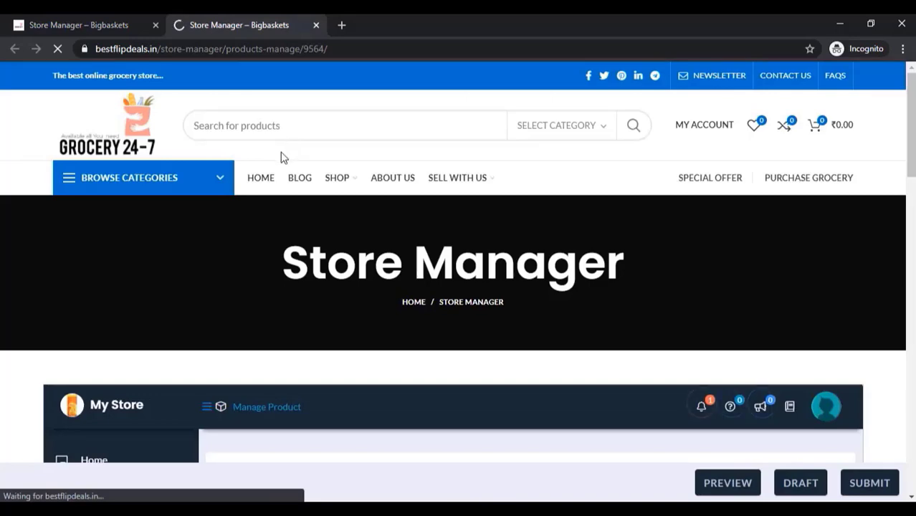
# Change Fresh Muskmelon's price from 25 to 30 and publish it
pyautogui.scroll(-5, 281, 158)
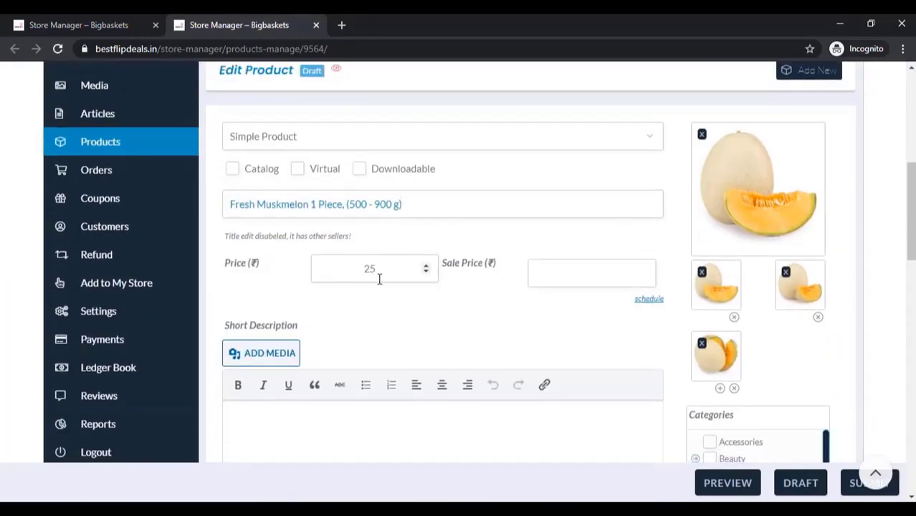
pyautogui.moveTo(380, 268); pyautogui.dragTo(350, 269)
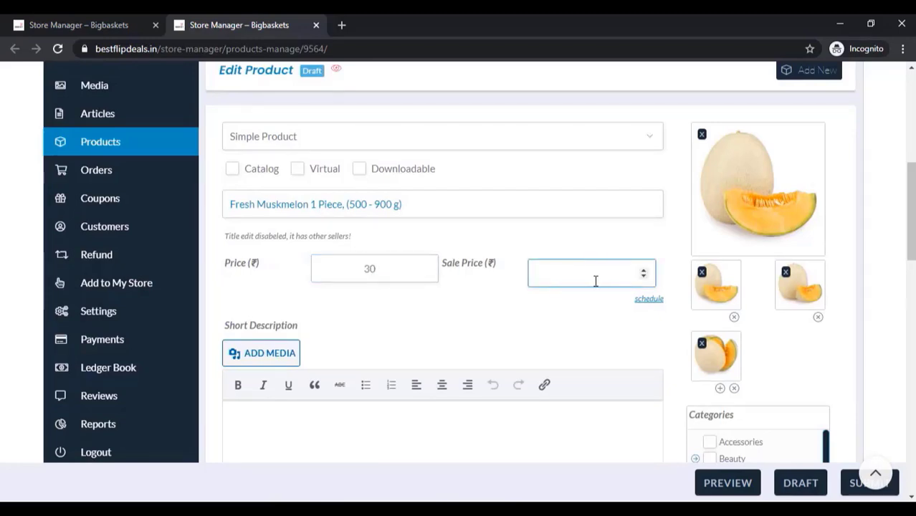
pyautogui.scroll(-9, 391, 322)
pyautogui.scroll(-1, 395, 321)
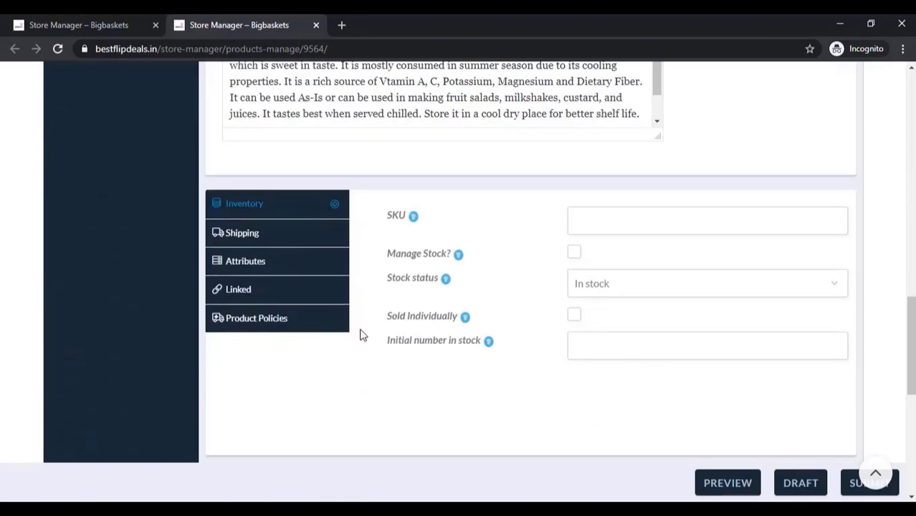
pyautogui.click(847, 484)
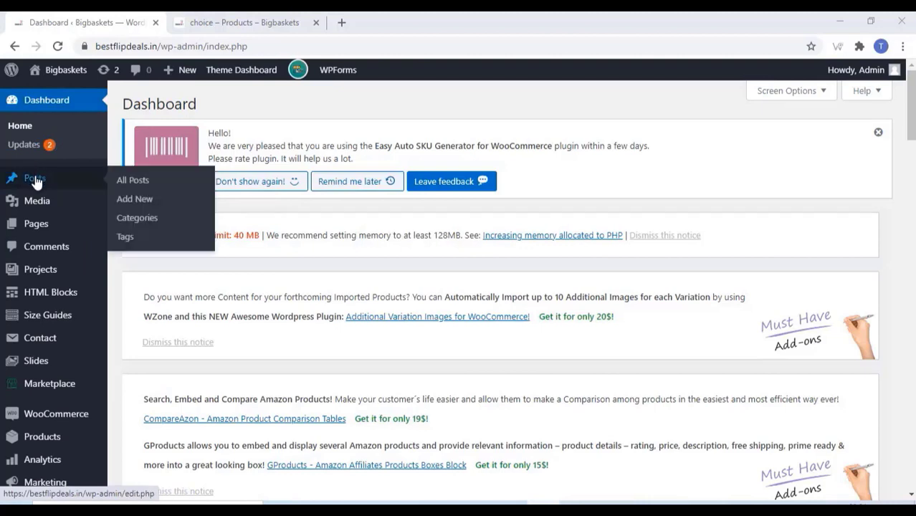
# Go to the last page of All Pages and select every page listed there
pyautogui.moveTo(31, 229)
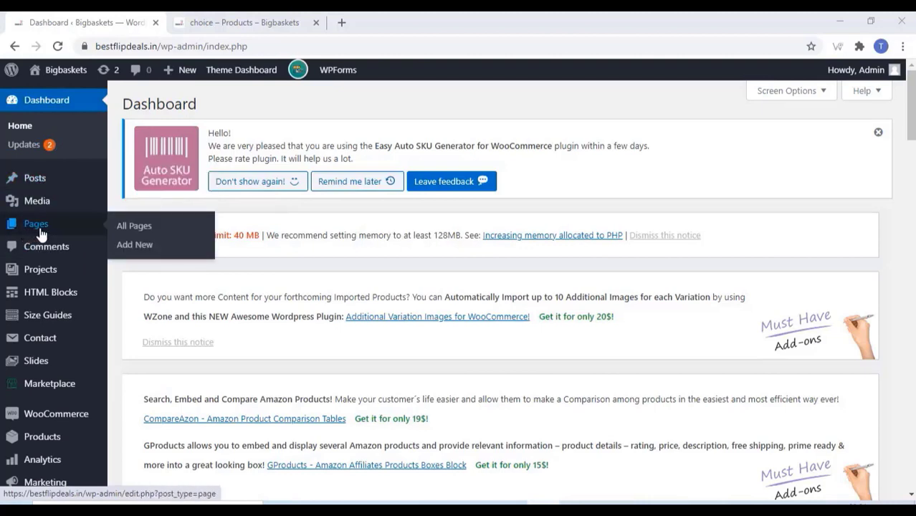
pyautogui.click(140, 226)
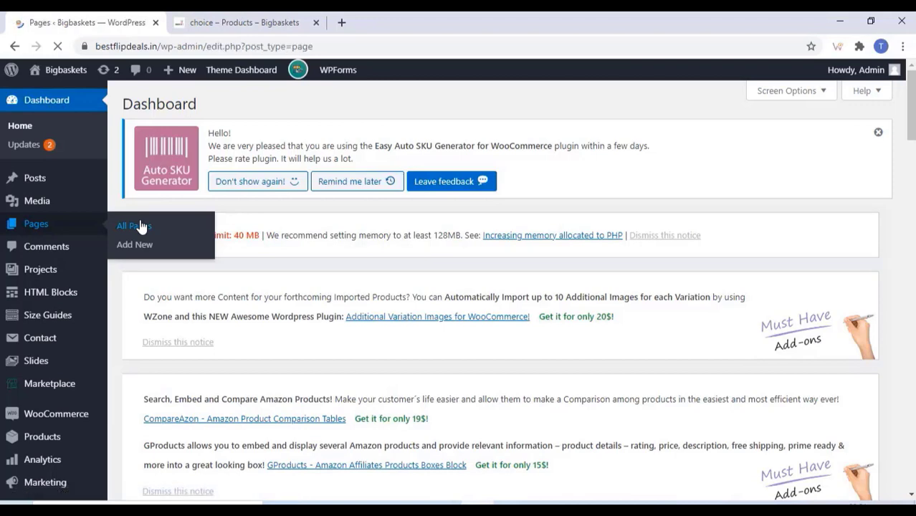
pyautogui.scroll(-3, 141, 227)
pyautogui.scroll(-4, 211, 292)
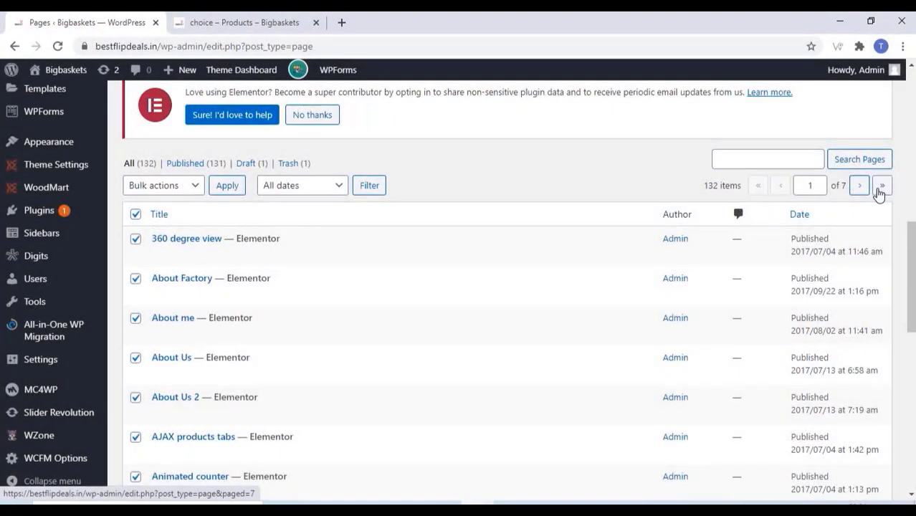
pyautogui.click(882, 185)
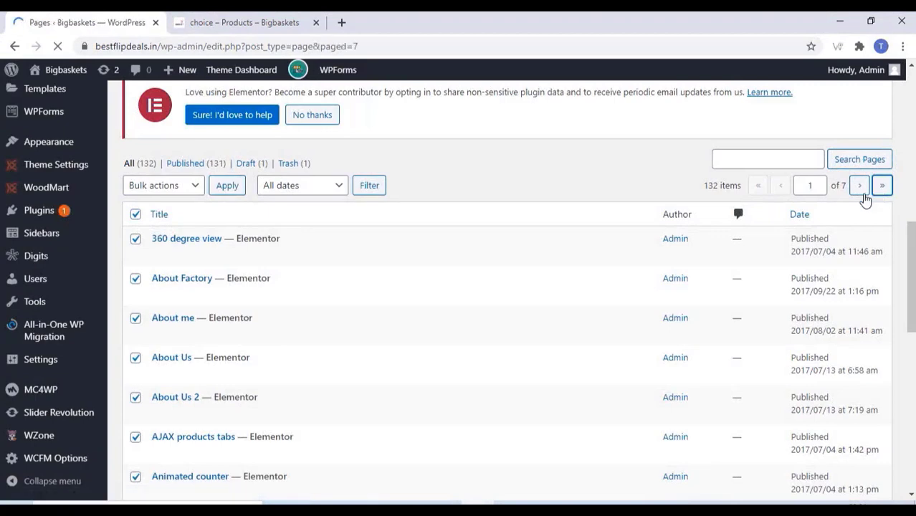
pyautogui.scroll(-4, 401, 316)
pyautogui.scroll(-4, 423, 294)
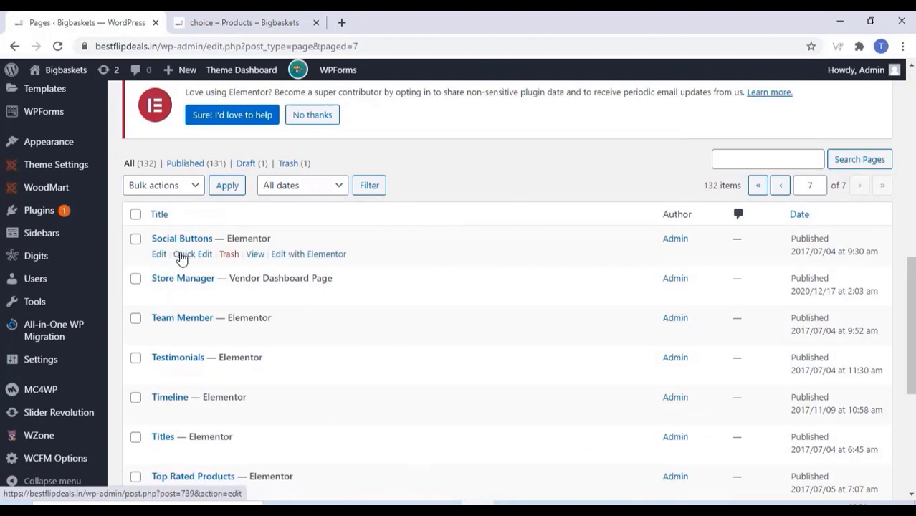
pyautogui.click(135, 214)
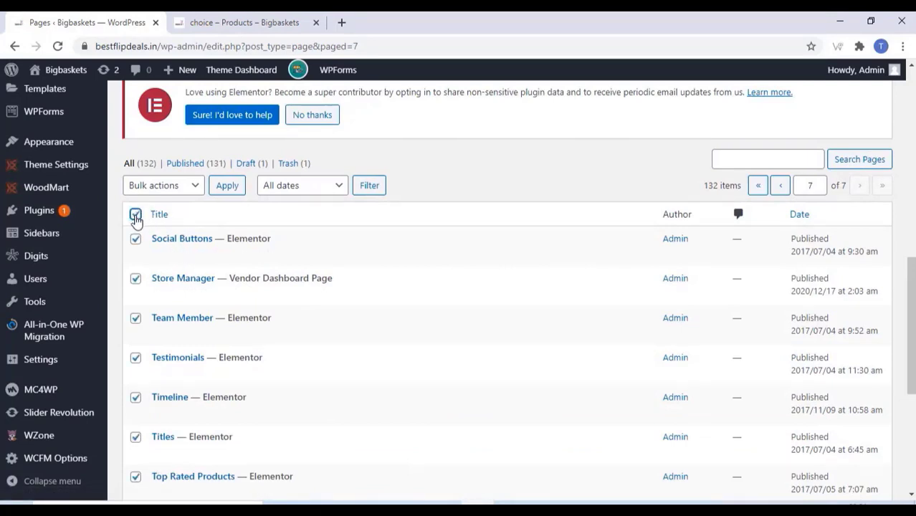
# Uncheck Store Manager, Track order, Vendor Membership, Vendor Registration and Wishlist to keep them
pyautogui.click(135, 241)
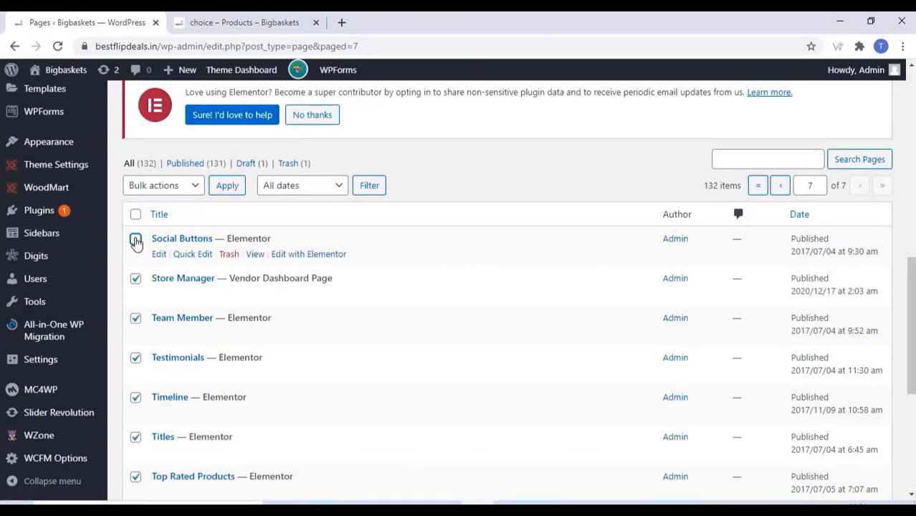
pyautogui.click(135, 281)
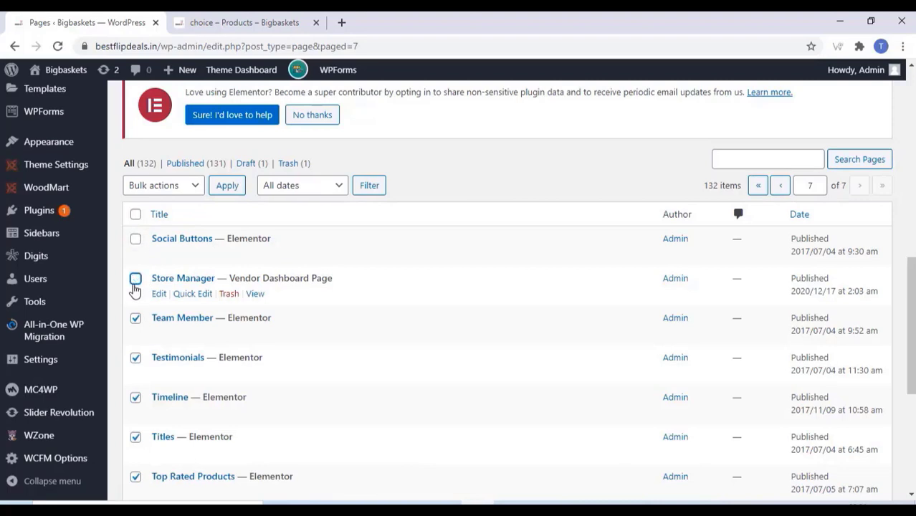
pyautogui.click(136, 239)
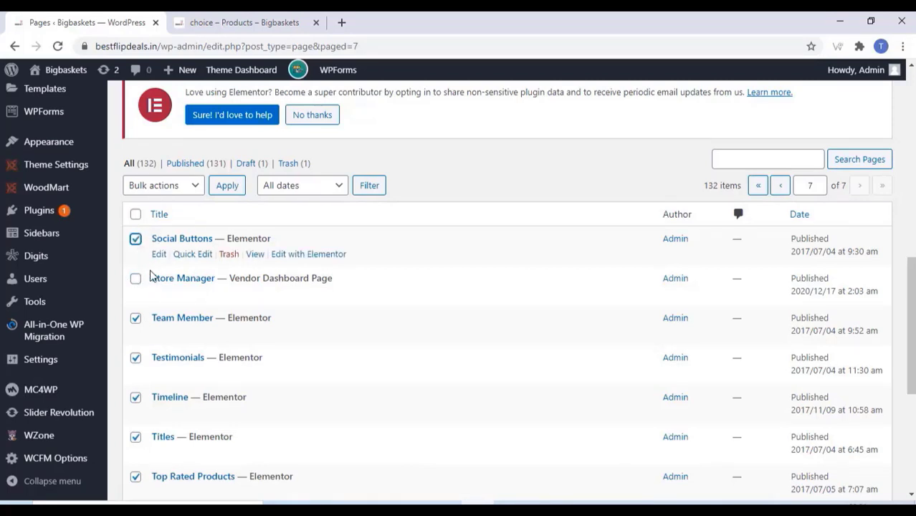
pyautogui.scroll(-3, 149, 272)
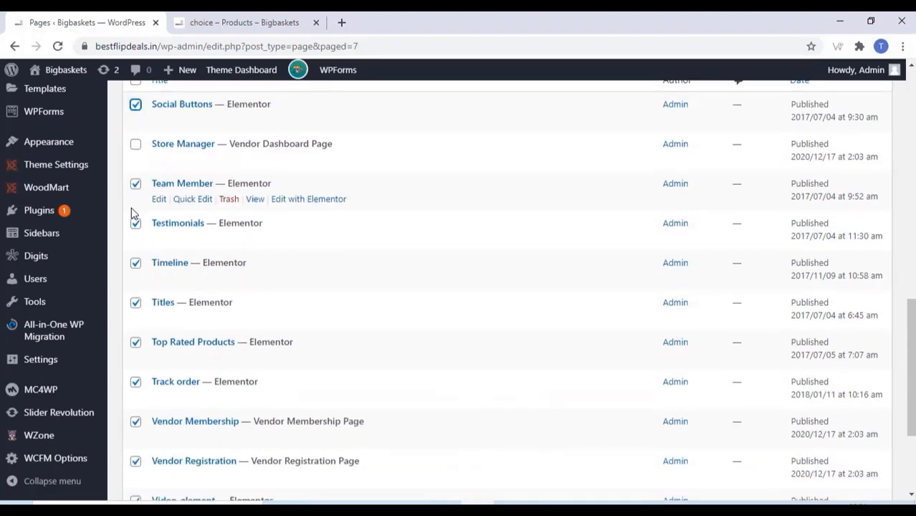
pyautogui.scroll(-3, 130, 240)
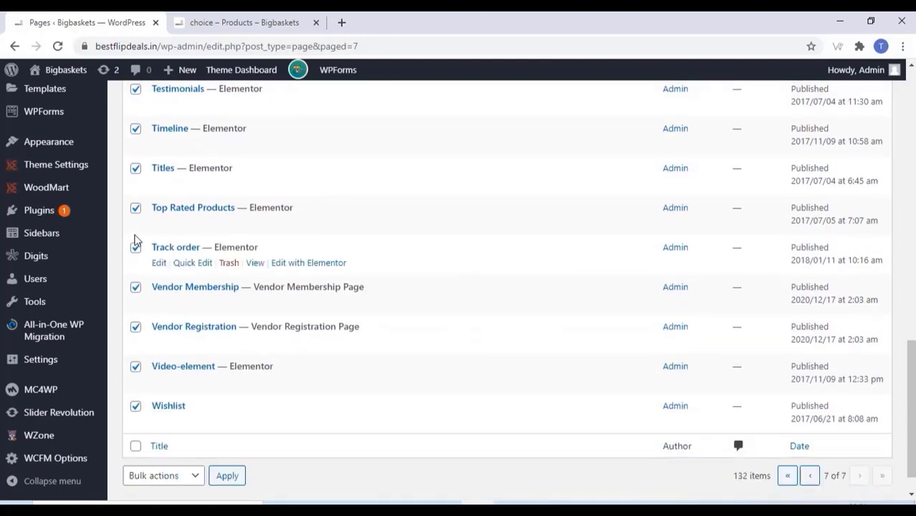
pyautogui.click(136, 248)
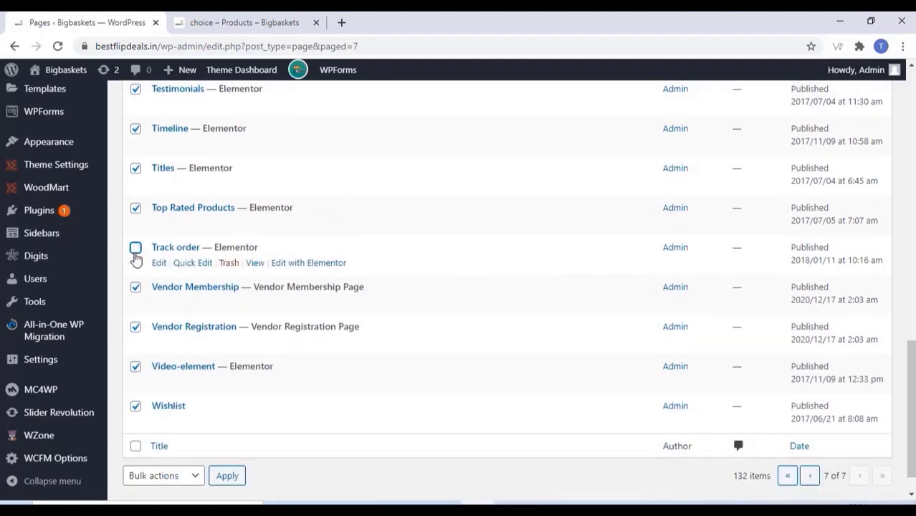
pyautogui.click(134, 289)
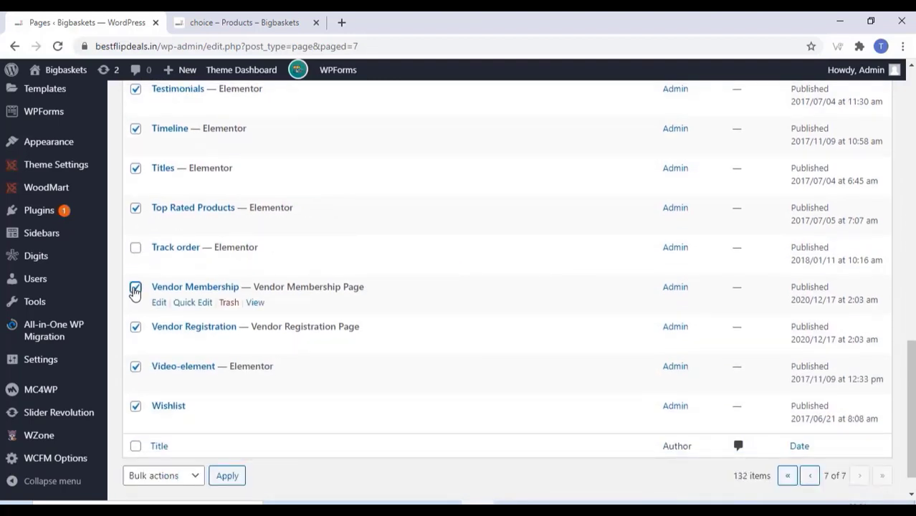
pyautogui.click(135, 329)
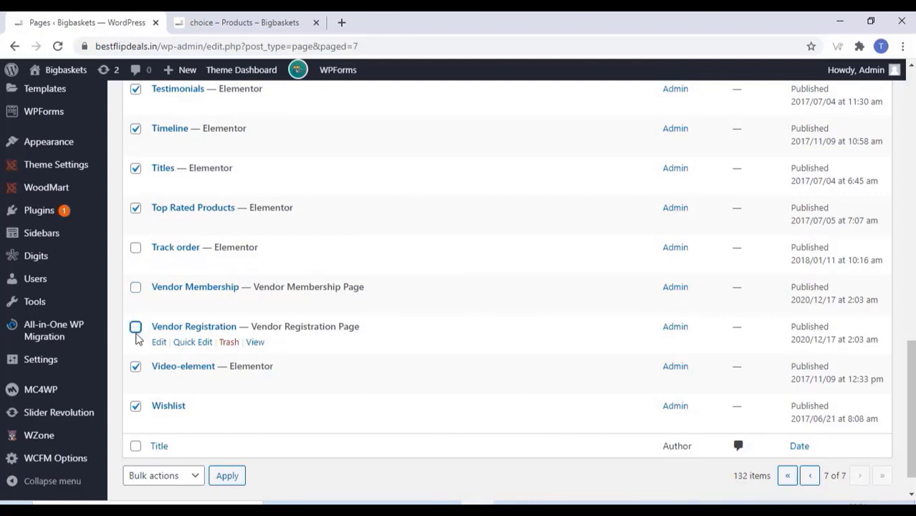
pyautogui.click(136, 406)
# Move the seven selected pages to the Trash and start a new page
pyautogui.click(191, 475)
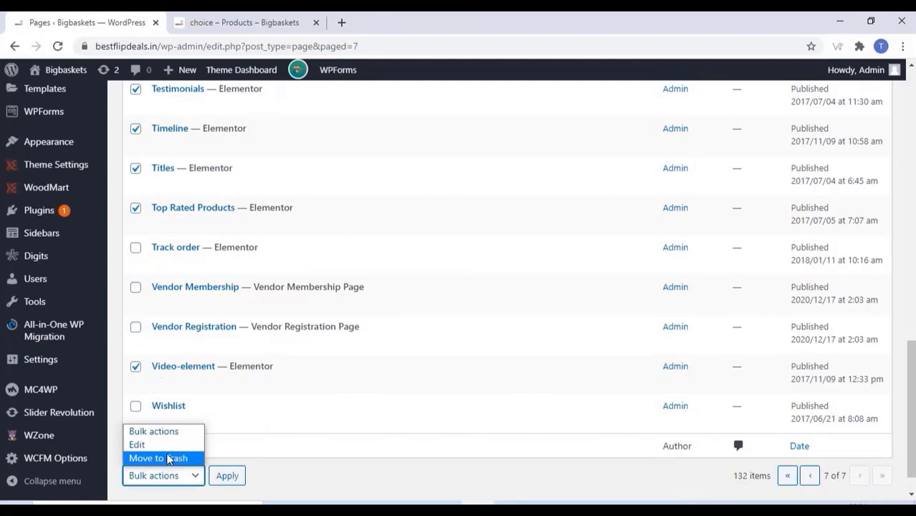
pyautogui.click(167, 459)
pyautogui.click(228, 477)
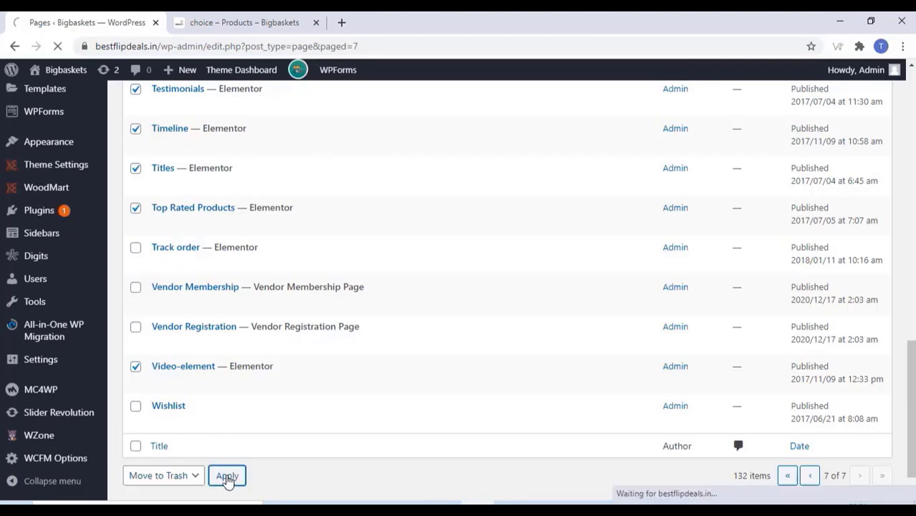
pyautogui.scroll(4, 242, 391)
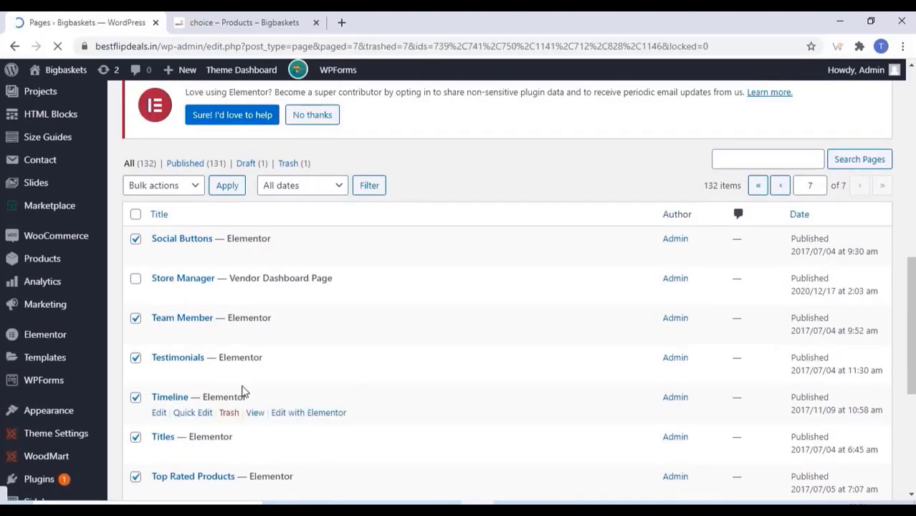
pyautogui.scroll(-12, 291, 353)
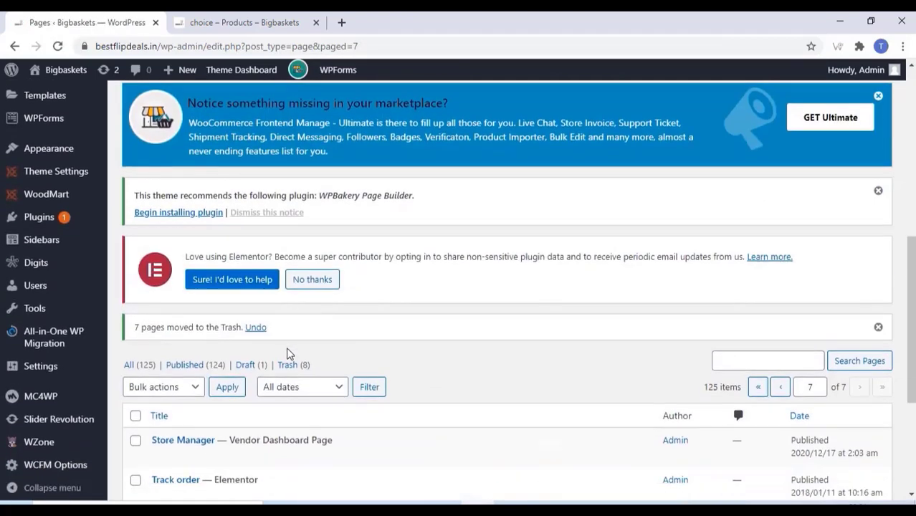
pyautogui.click(191, 105)
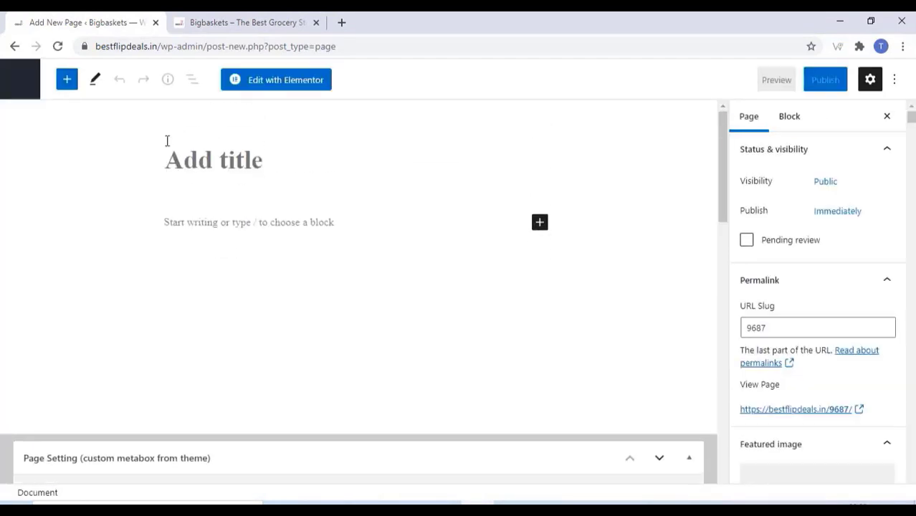
# Title the new page 'Store List' and insert a Shortcode block
pyautogui.click(165, 162)
pyautogui.write('St')
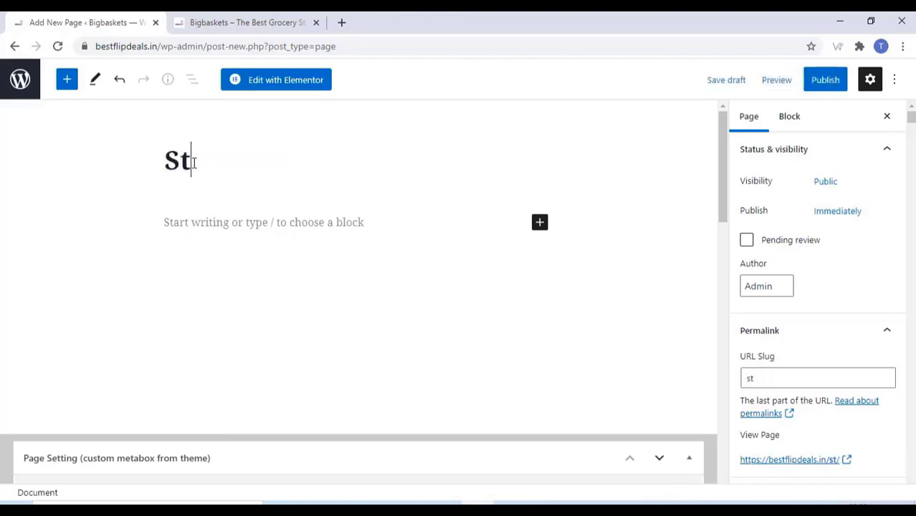
pyautogui.write('ore List')
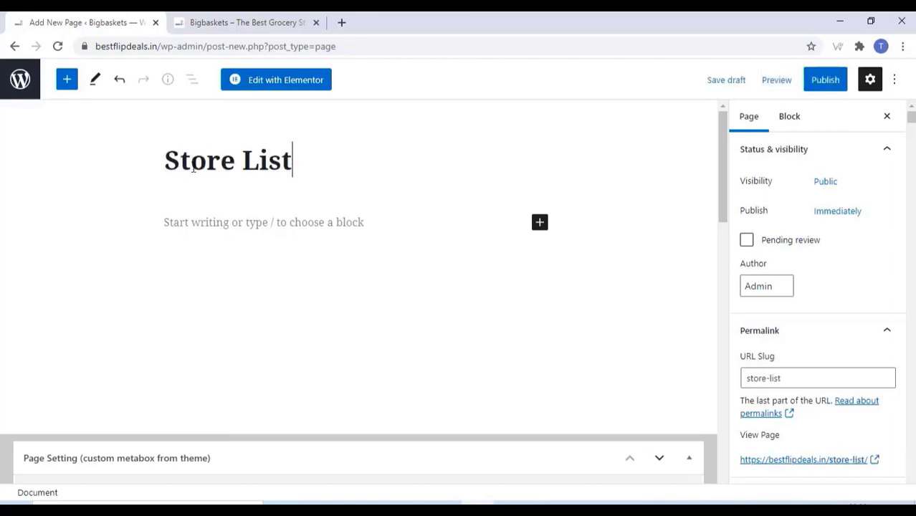
pyautogui.click(194, 223)
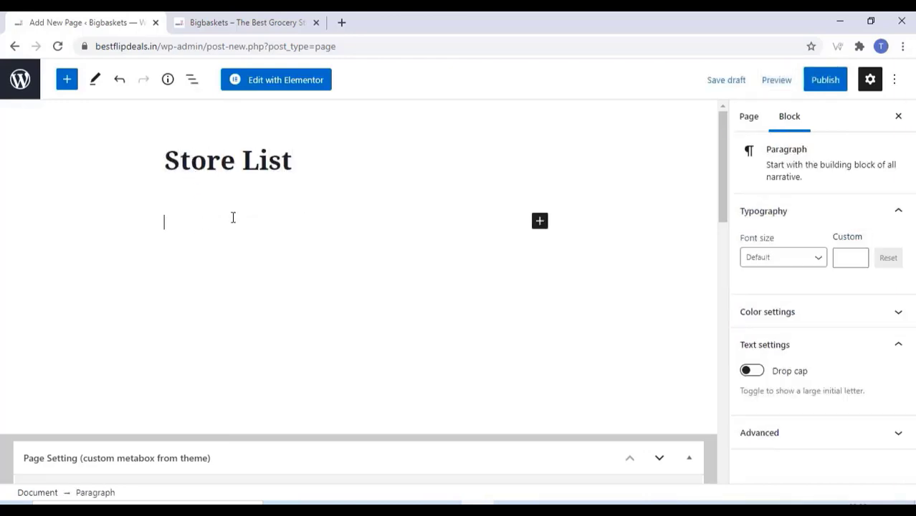
pyautogui.click(539, 225)
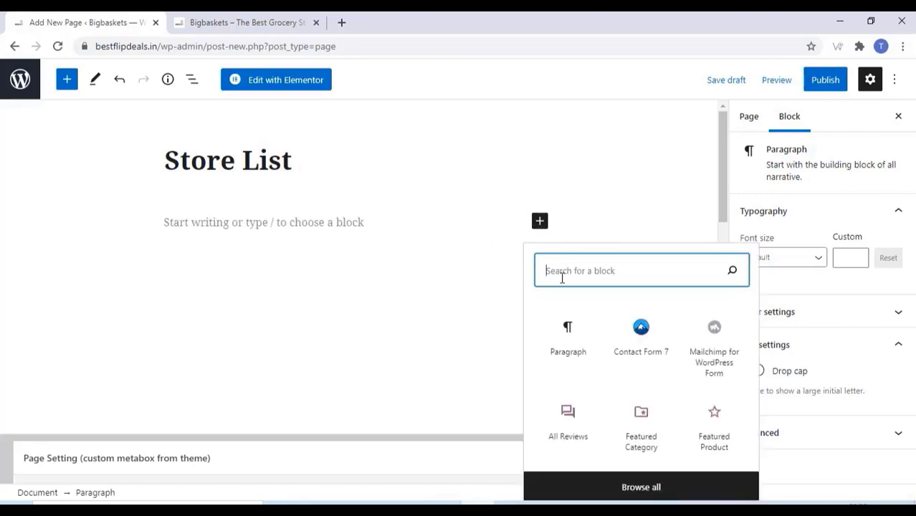
pyautogui.write('s')
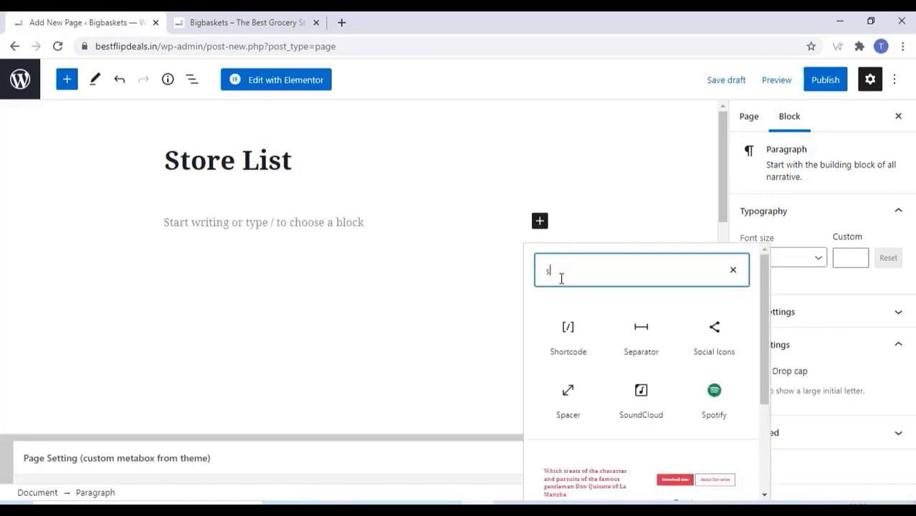
pyautogui.write('hor')
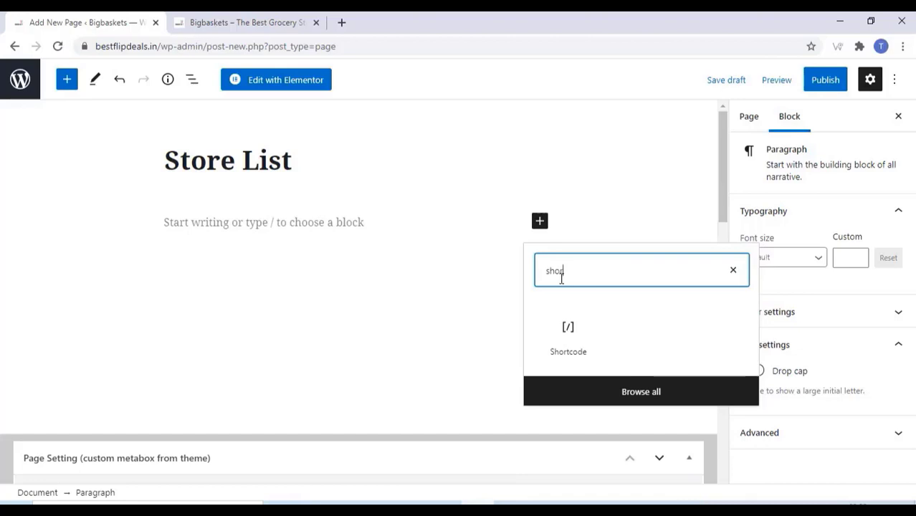
pyautogui.click(576, 345)
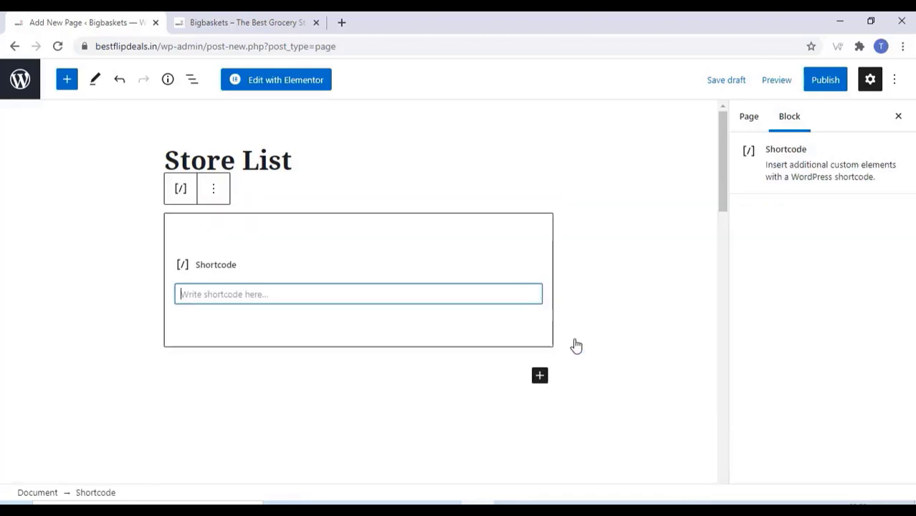
# Paste [wcfm_stores] into the Shortcode block and publish the page
pyautogui.rightClick(201, 294)
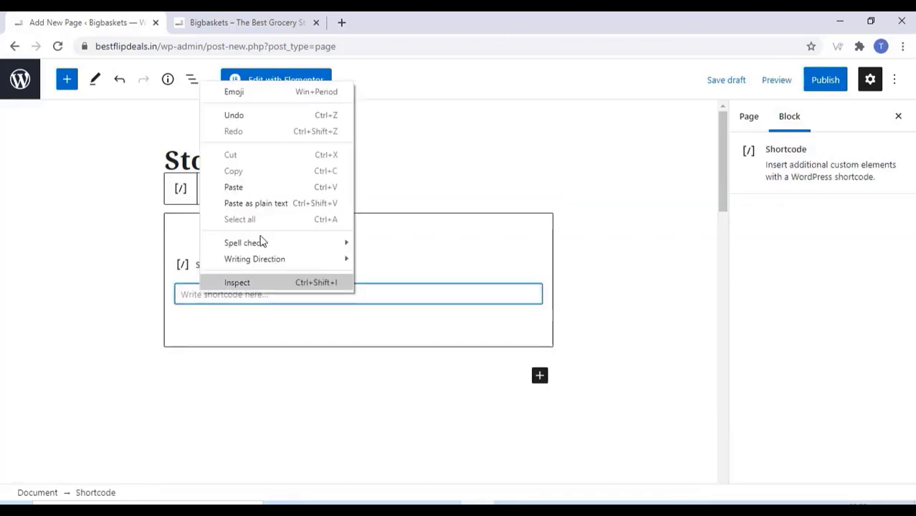
pyautogui.click(245, 185)
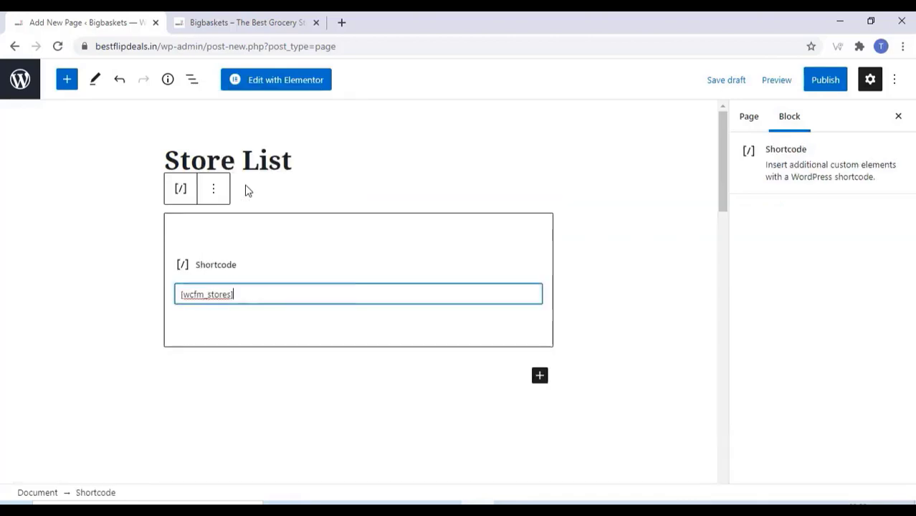
pyautogui.click(828, 81)
pyautogui.click(789, 82)
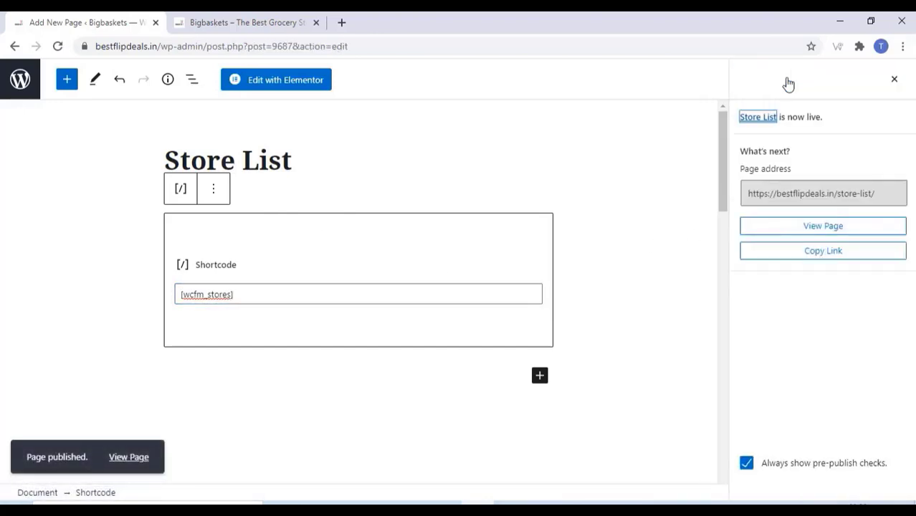
# Open the published Store List page and scroll through its map, search filters and vendor cards
pyautogui.click(123, 459)
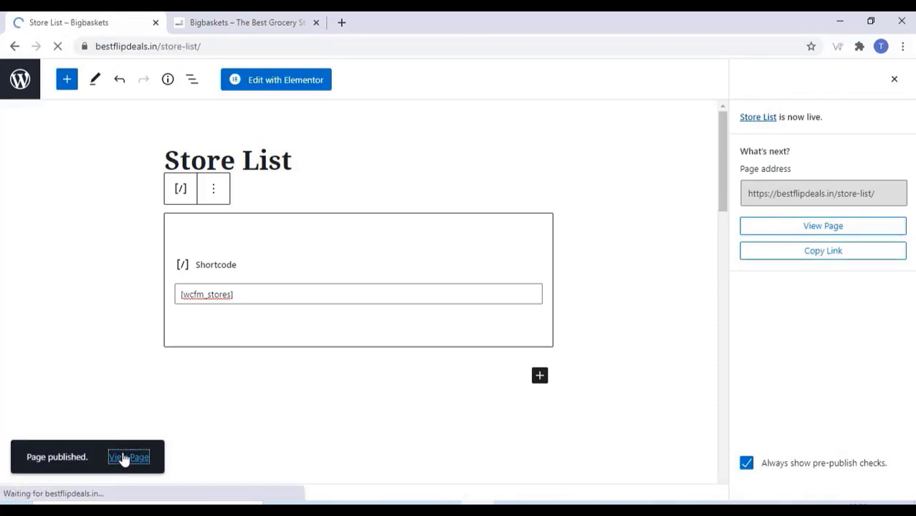
pyautogui.scroll(-1, 219, 391)
pyautogui.scroll(-3, 217, 385)
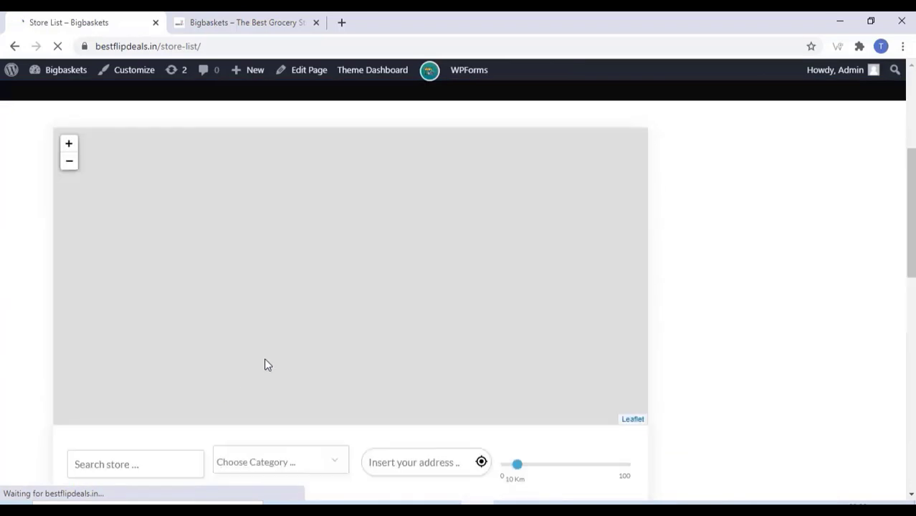
pyautogui.scroll(-3, 733, 340)
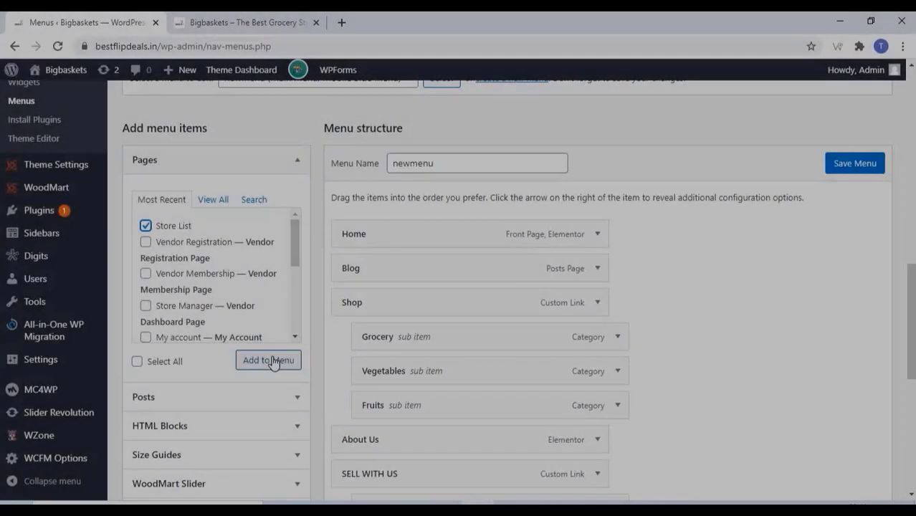
# Add Store List to the menu and relabel Vendor Registration as Seller Registration
pyautogui.click(268, 360)
pyautogui.scroll(-3, 408, 296)
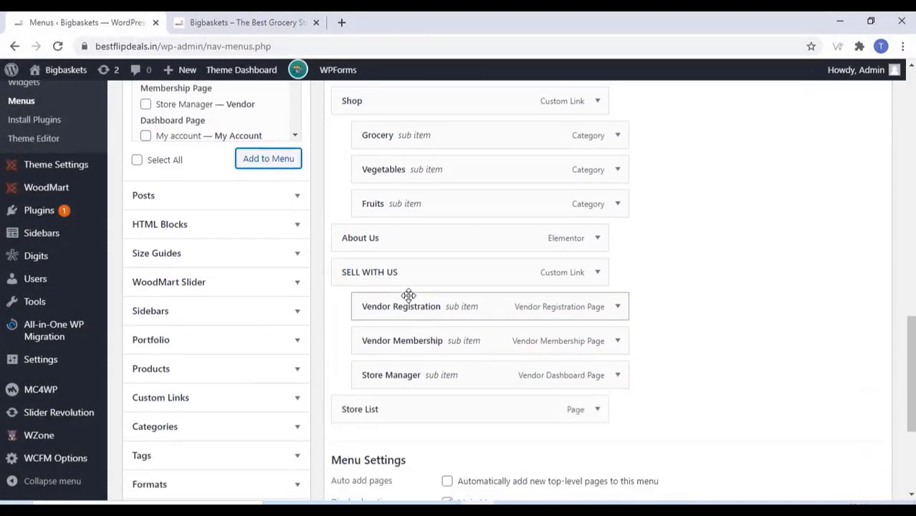
pyautogui.click(617, 307)
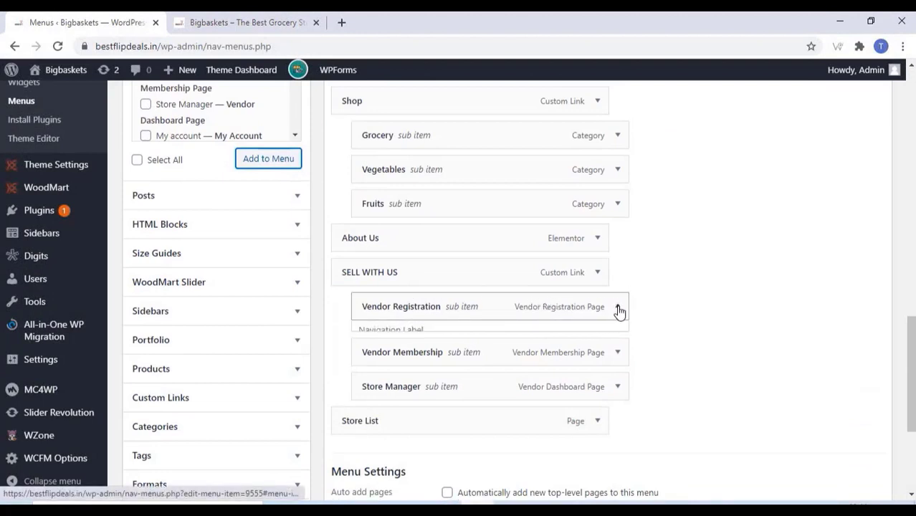
pyautogui.doubleClick(397, 352)
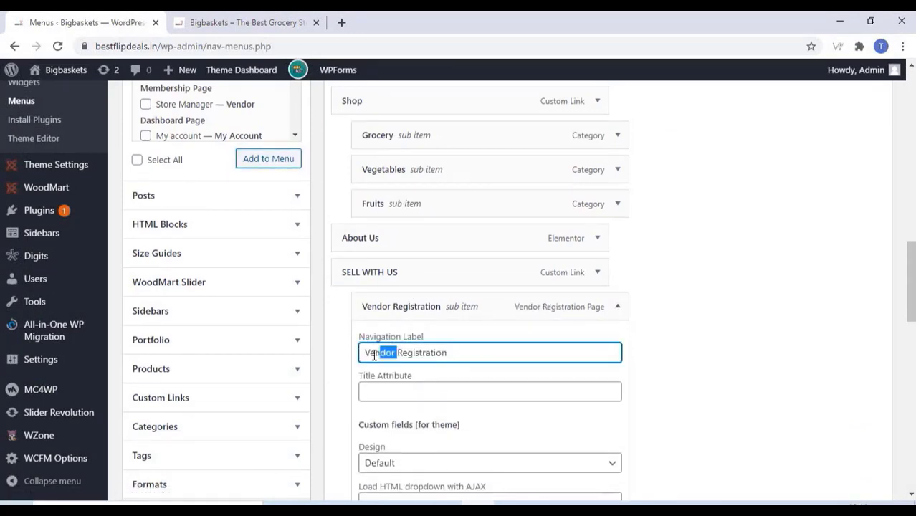
pyautogui.write('Sell')
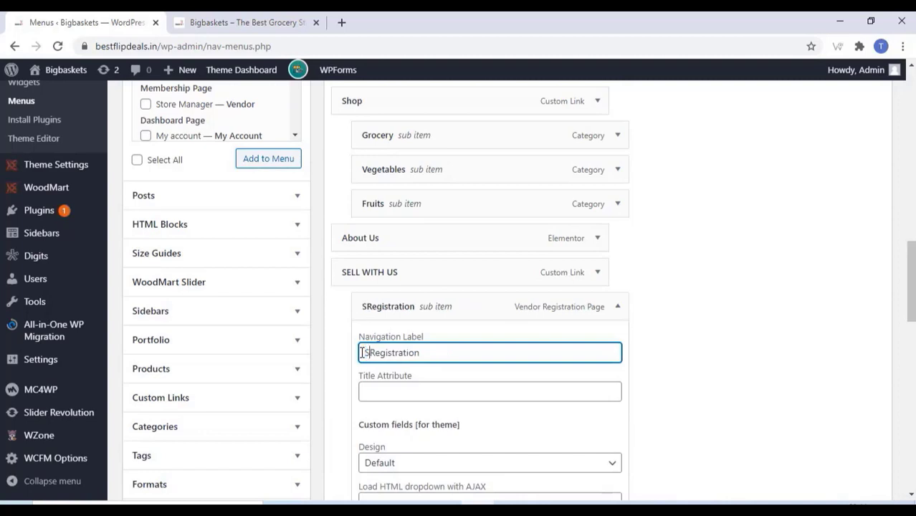
pyautogui.write('er')
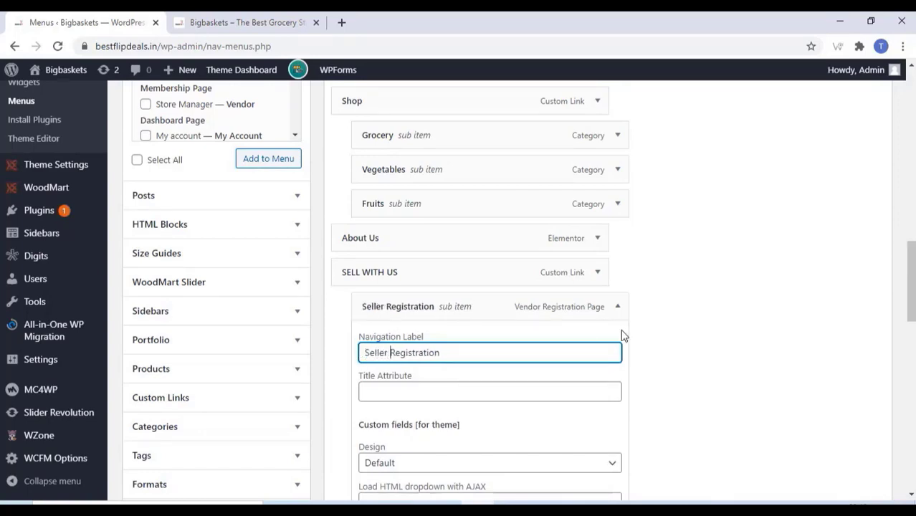
pyautogui.click(618, 307)
# Remove Vendor Membership from the menu and save the menu
pyautogui.scroll(-2, 658, 310)
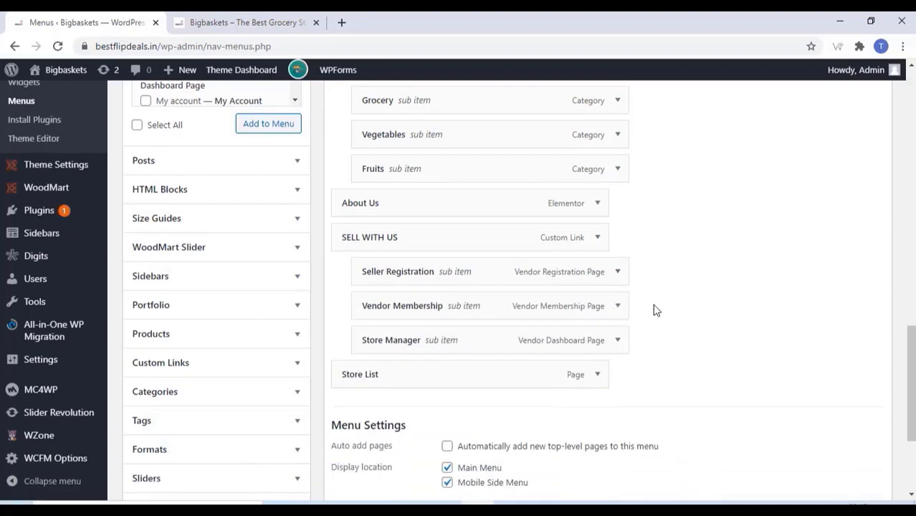
pyautogui.click(620, 206)
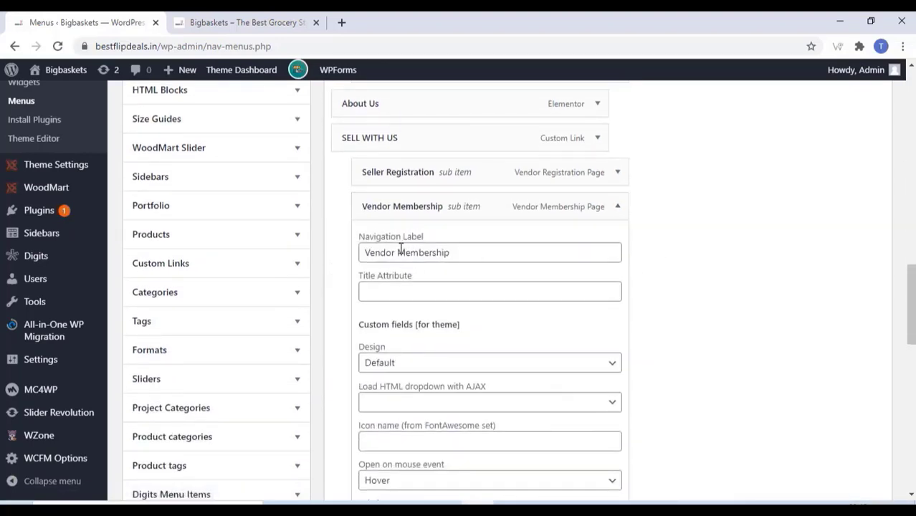
pyautogui.scroll(-8, 463, 358)
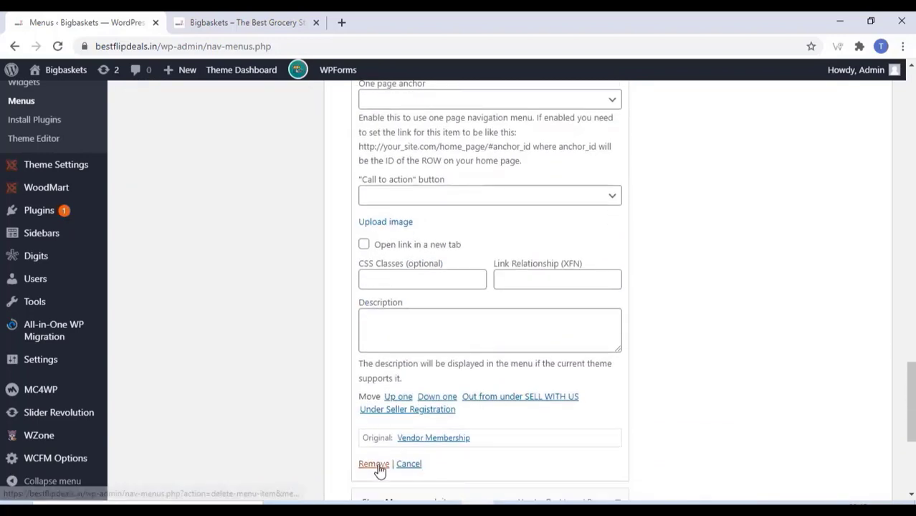
pyautogui.click(374, 464)
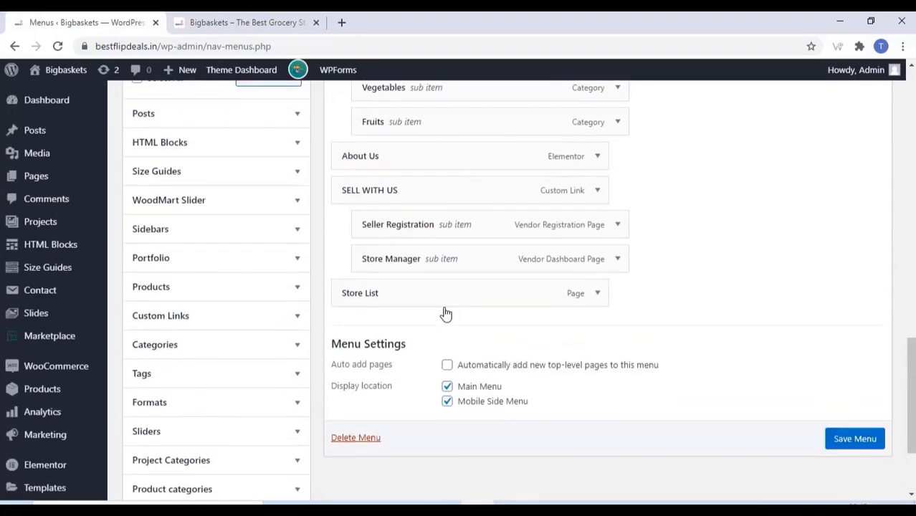
pyautogui.click(853, 440)
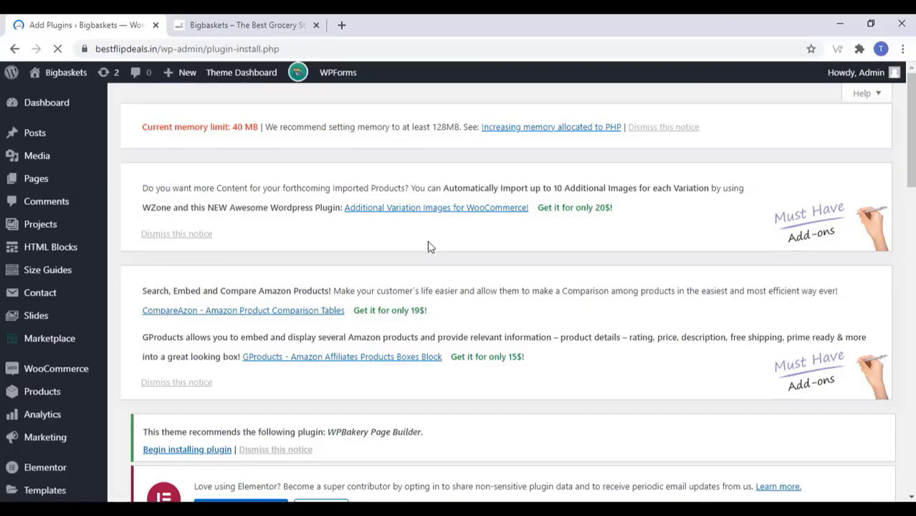
# Install and activate WooCommerce Multi-Step Checkout from the 'checkout' plugin search results
pyautogui.scroll(-5, 427, 244)
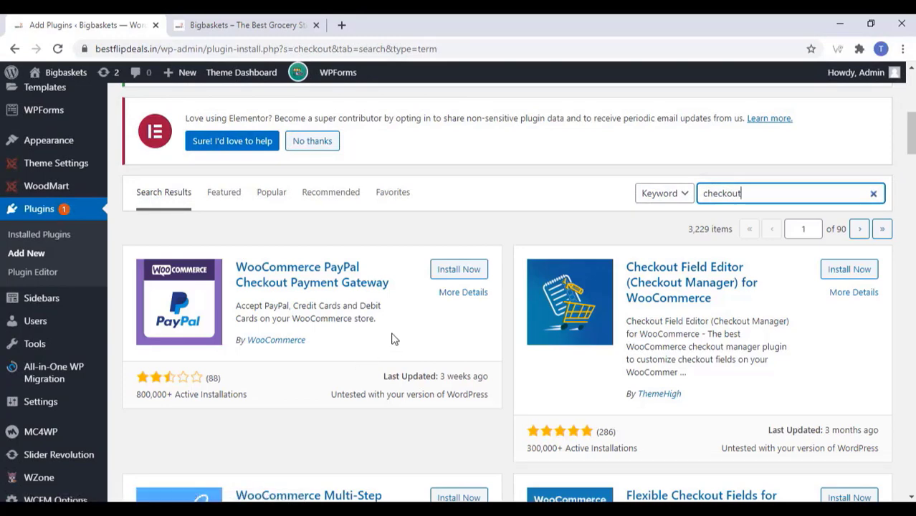
pyautogui.scroll(-4, 397, 338)
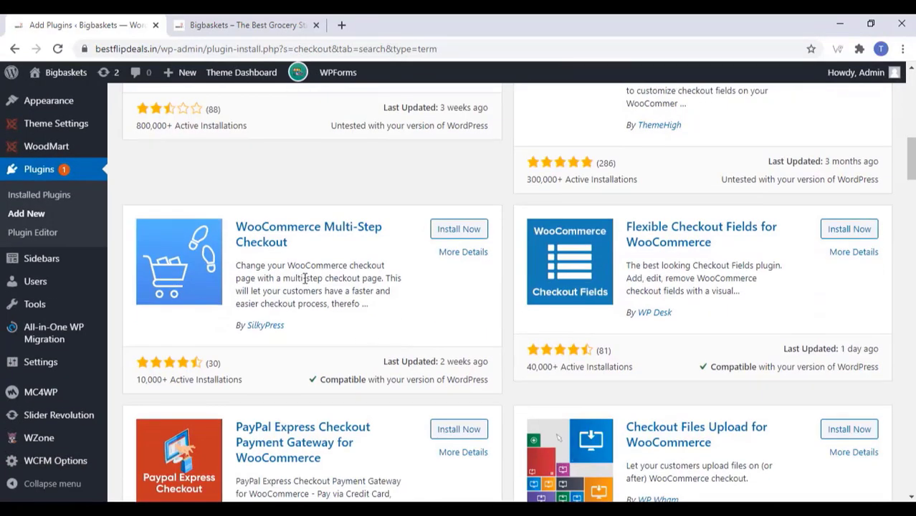
pyautogui.click(469, 231)
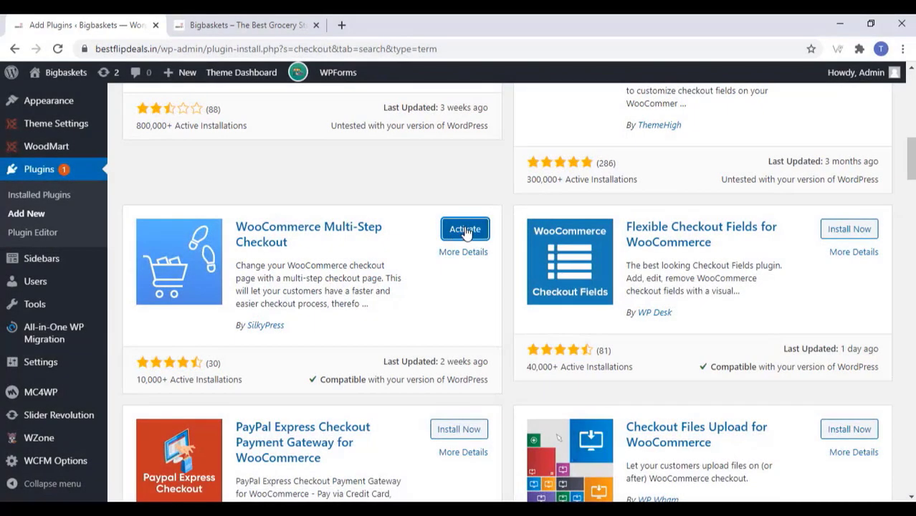
pyautogui.click(466, 230)
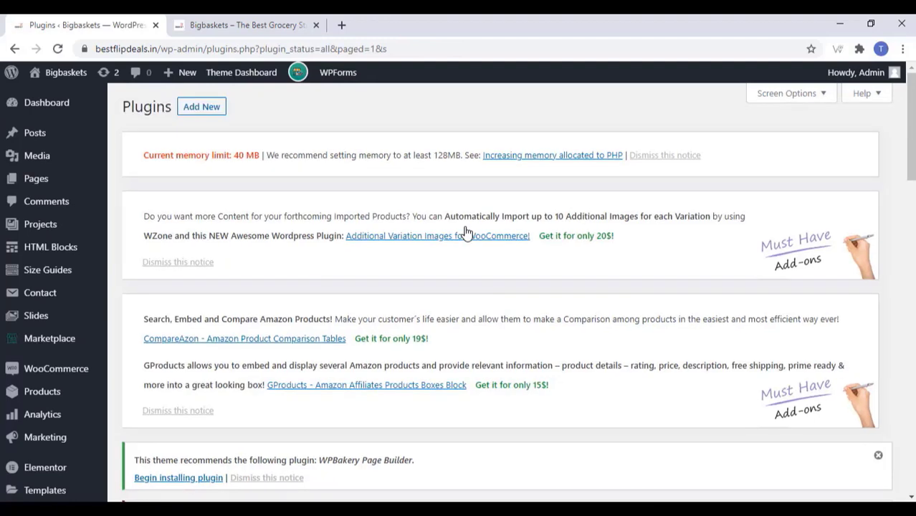
# Open Multi-Step Checkout settings, showing step button labels like Previous, Next and Skip Login
pyautogui.moveTo(78, 375)
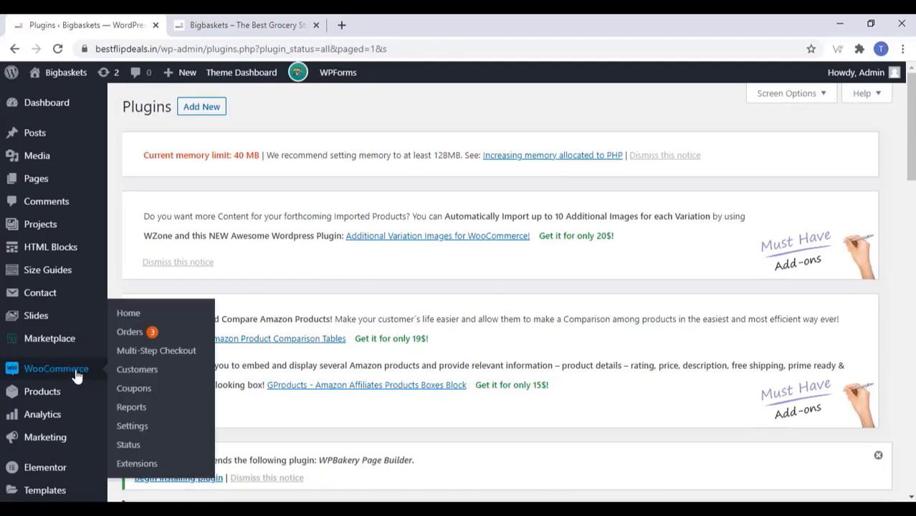
pyautogui.scroll(-1, 78, 374)
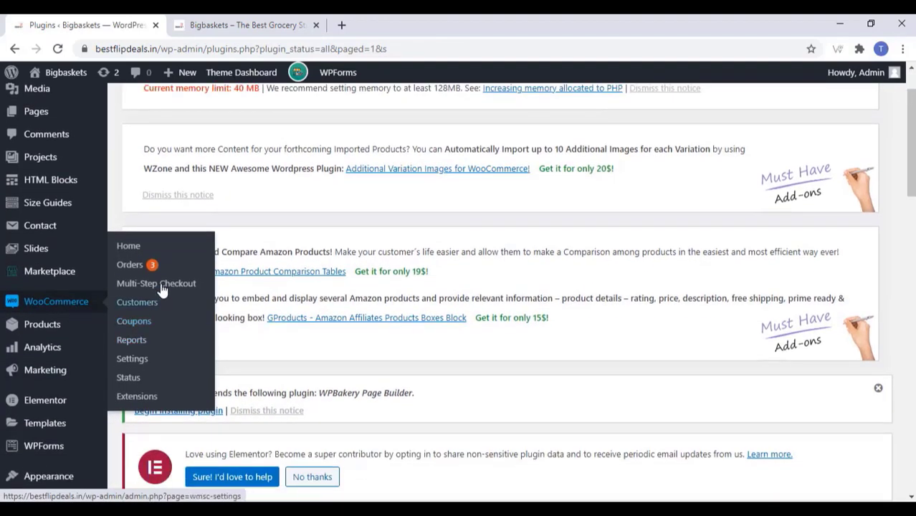
pyautogui.moveTo(95, 307)
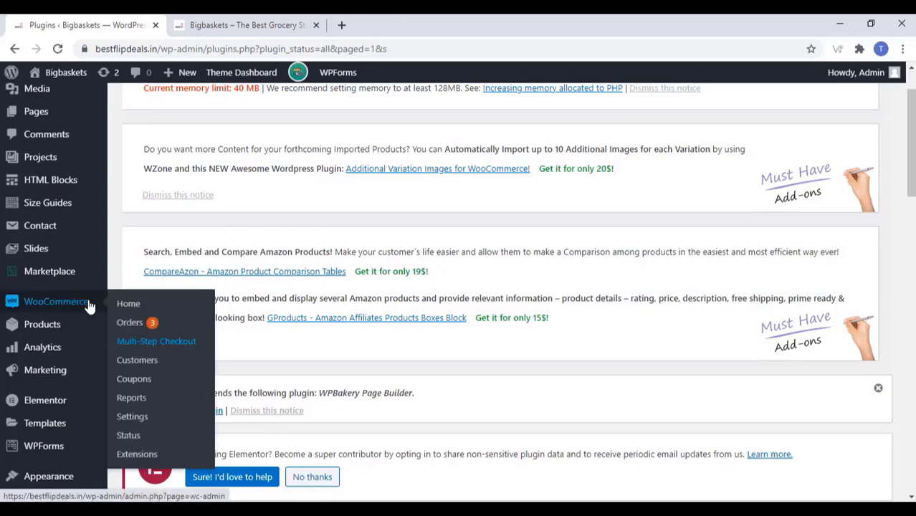
pyautogui.click(151, 344)
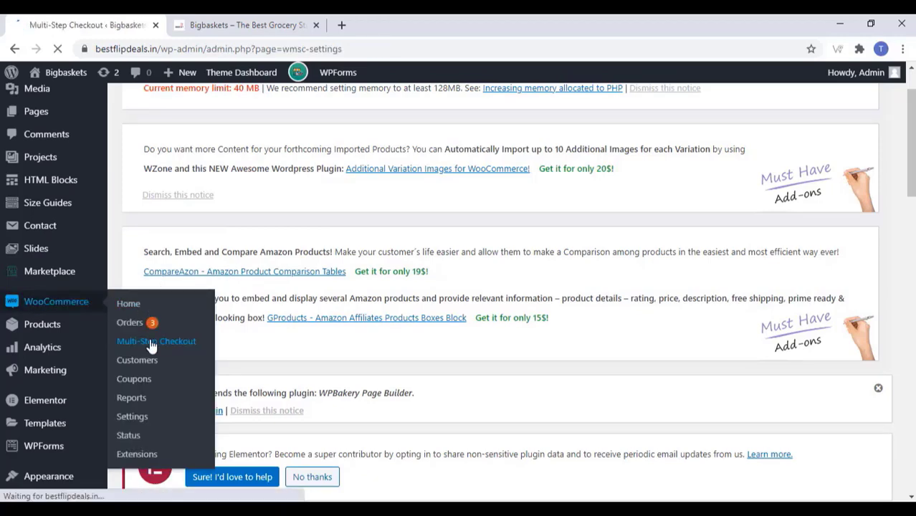
pyautogui.scroll(-3, 244, 328)
pyautogui.scroll(-4, 247, 327)
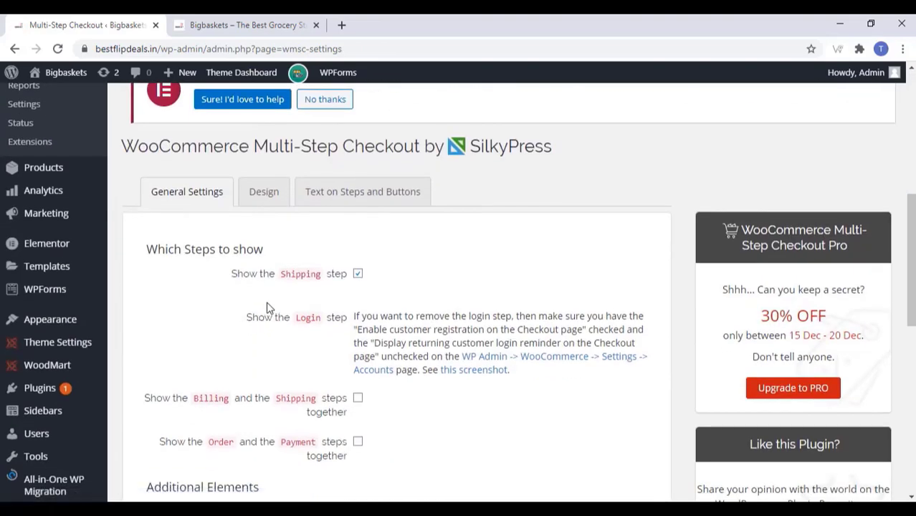
pyautogui.scroll(-2, 258, 315)
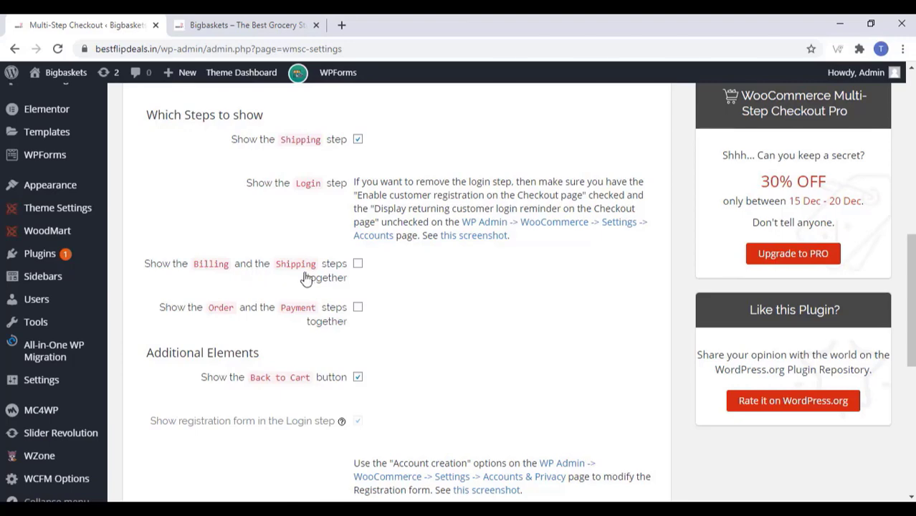
pyautogui.scroll(-2, 299, 305)
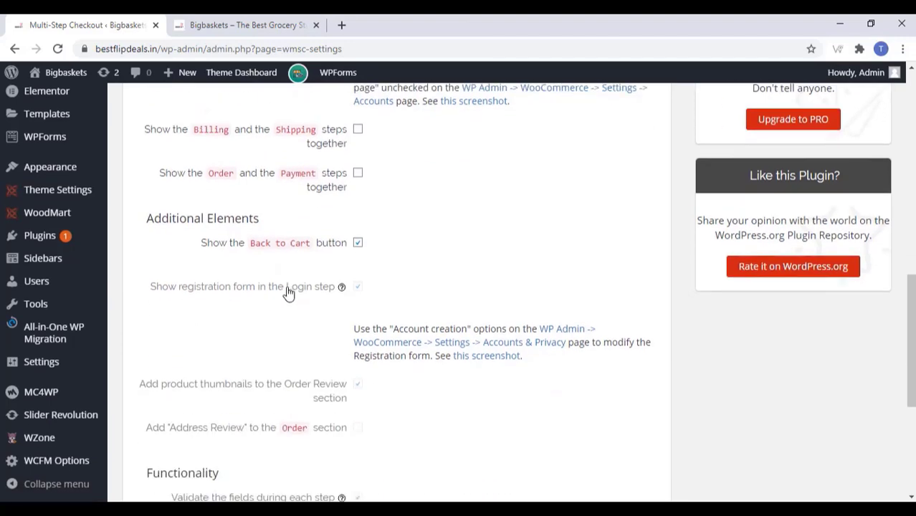
pyautogui.scroll(-3, 289, 289)
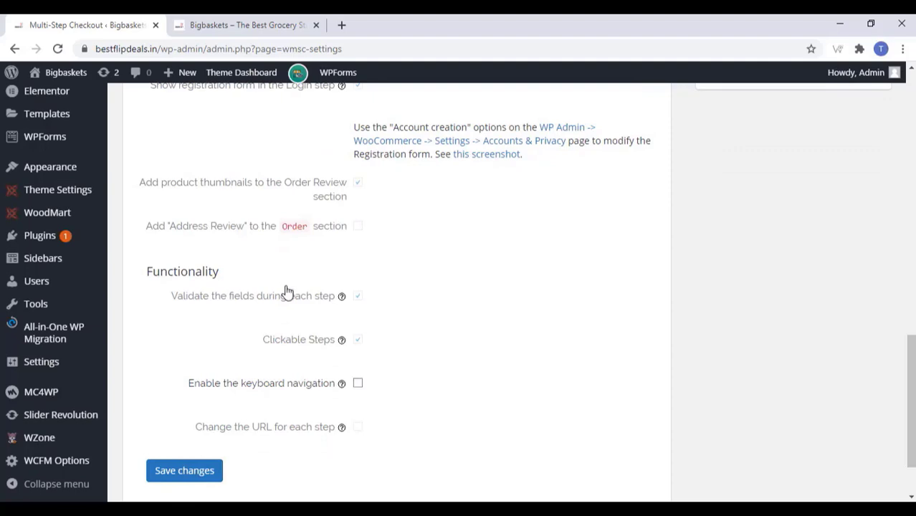
pyautogui.scroll(-1, 286, 285)
pyautogui.scroll(6, 286, 291)
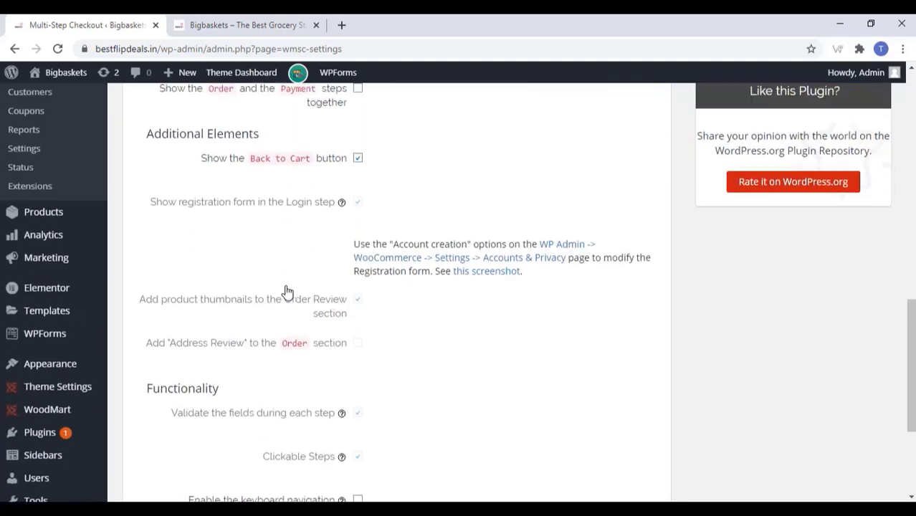
pyautogui.scroll(2, 285, 291)
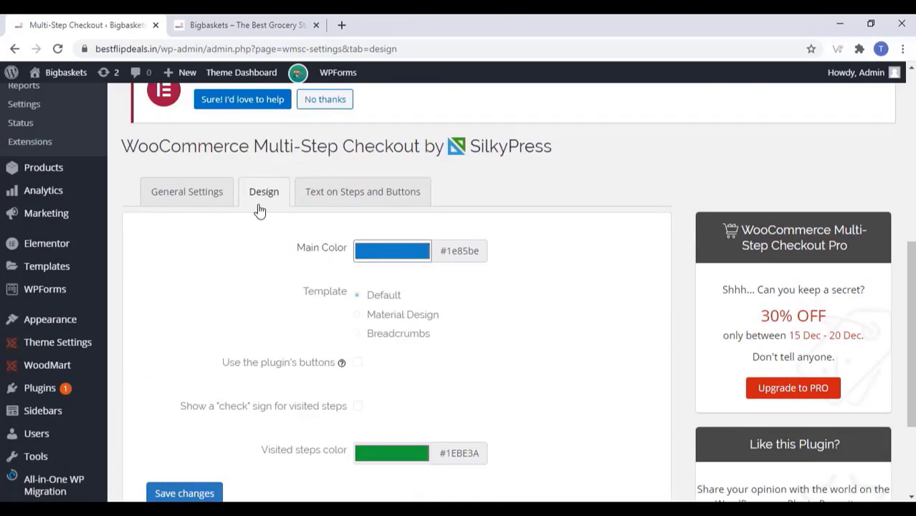
pyautogui.scroll(-2, 276, 283)
pyautogui.scroll(4, 287, 277)
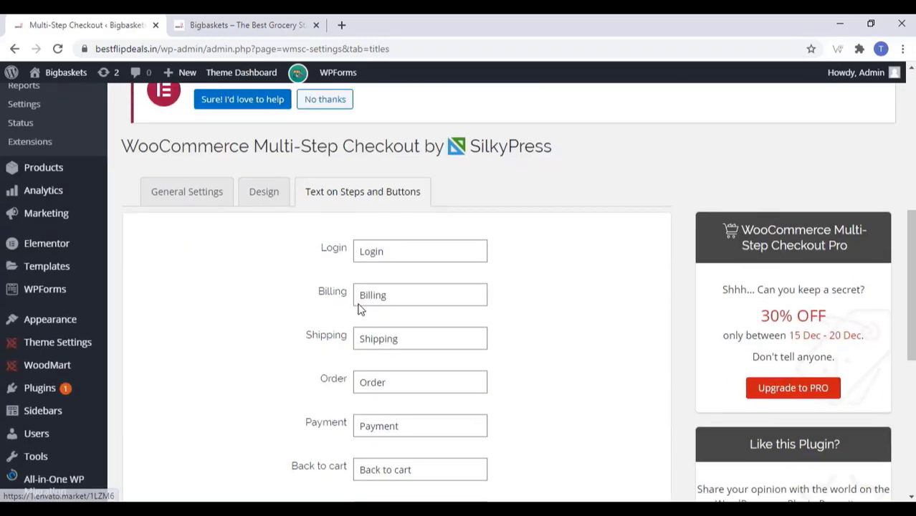
pyautogui.scroll(-5, 302, 326)
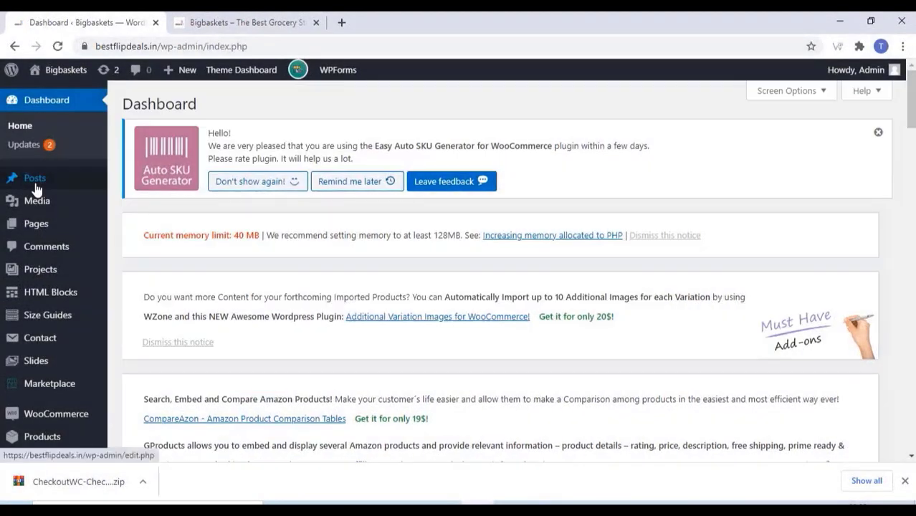
# Go to the General section of the WoodMart Theme Settings
pyautogui.scroll(-4, 16, 237)
pyautogui.scroll(-3, 16, 237)
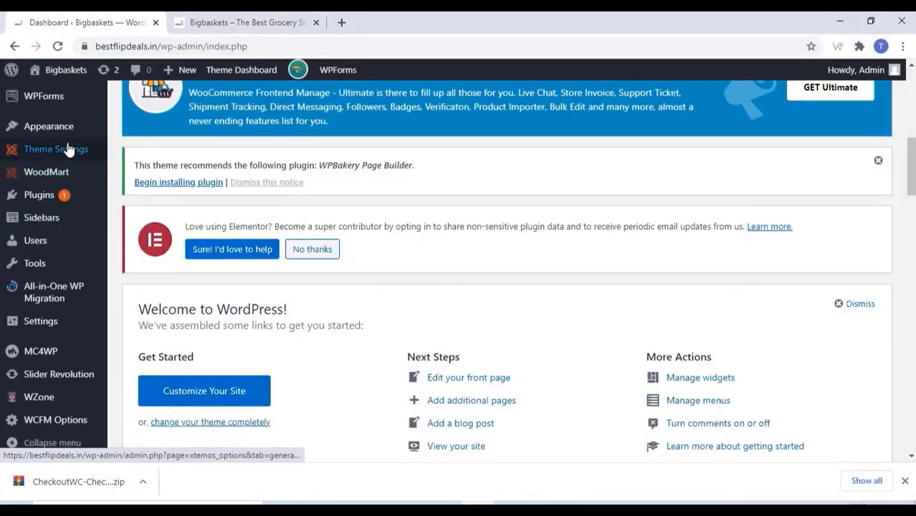
pyautogui.moveTo(67, 147)
pyautogui.click(147, 102)
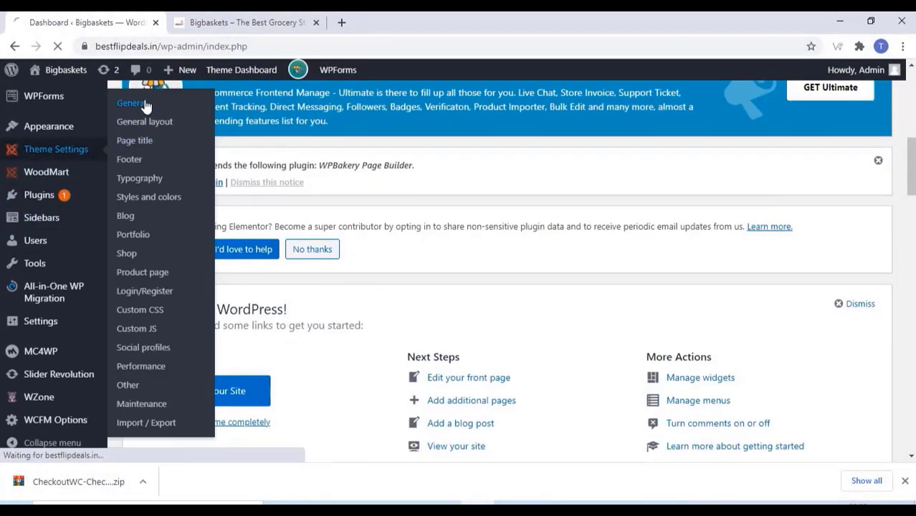
pyautogui.scroll(-10, 297, 276)
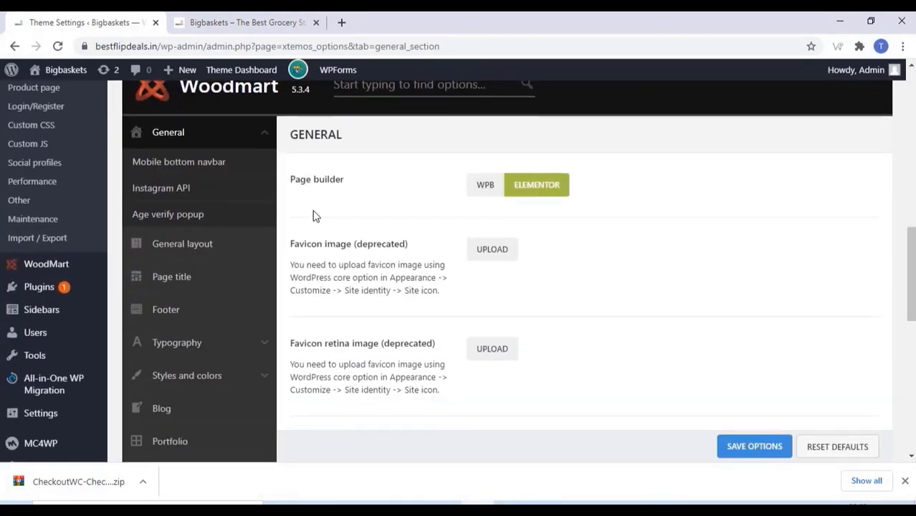
pyautogui.scroll(1, 331, 204)
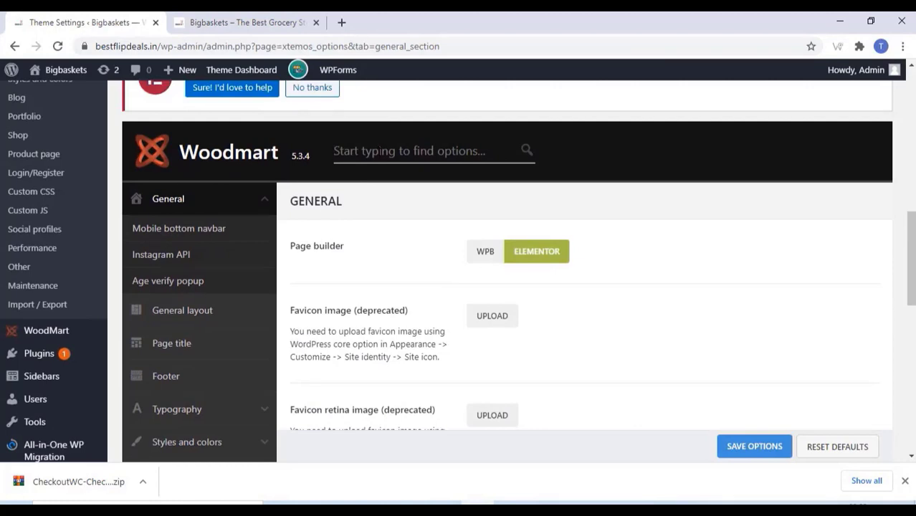
# Search the theme options for 'ajax', then cut the word out to empty the search
pyautogui.write('ajax')
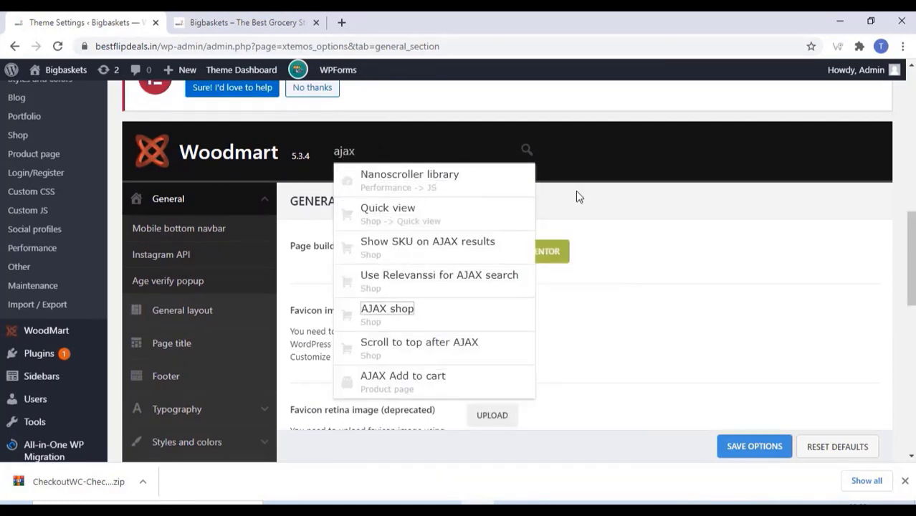
pyautogui.click(493, 135)
pyautogui.click(354, 151)
pyautogui.rightClick(349, 149)
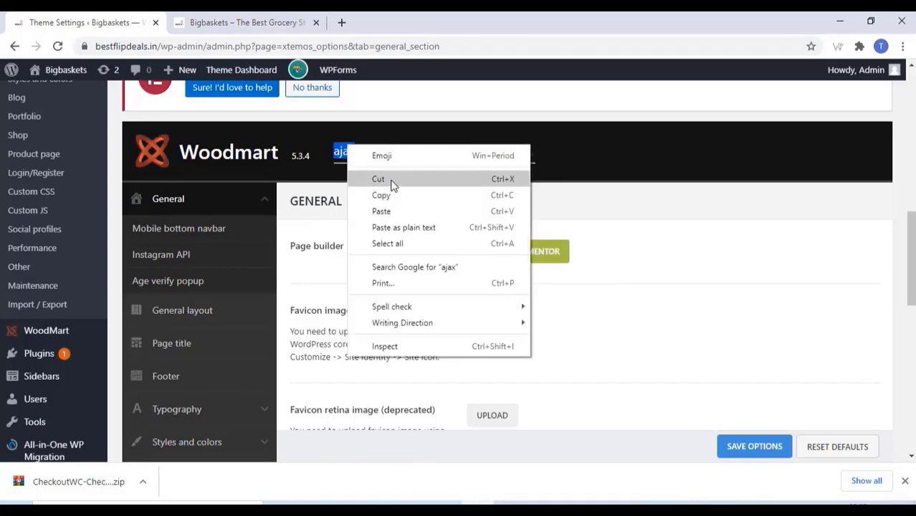
pyautogui.click(393, 182)
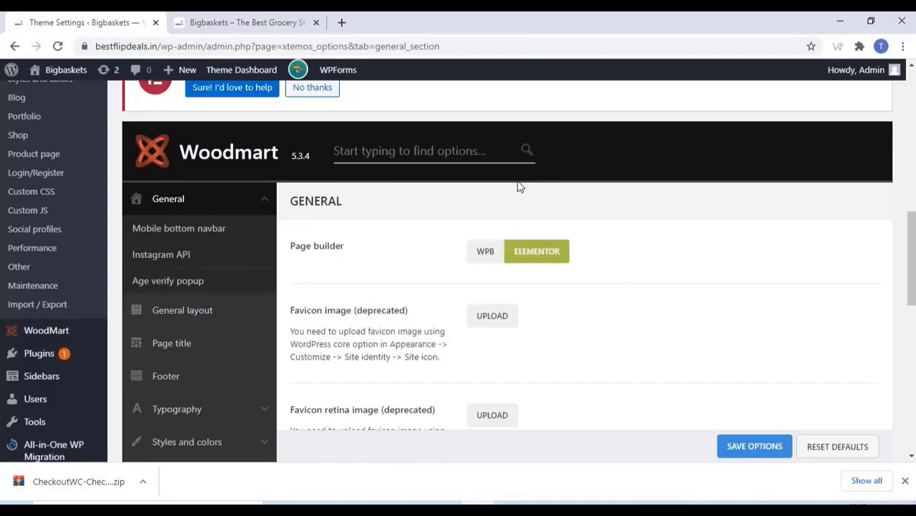
# In Mobile bottom navbar settings, add then remove Custom button [3] from the sticky navbar buttons
pyautogui.click(218, 229)
pyautogui.scroll(-2, 414, 267)
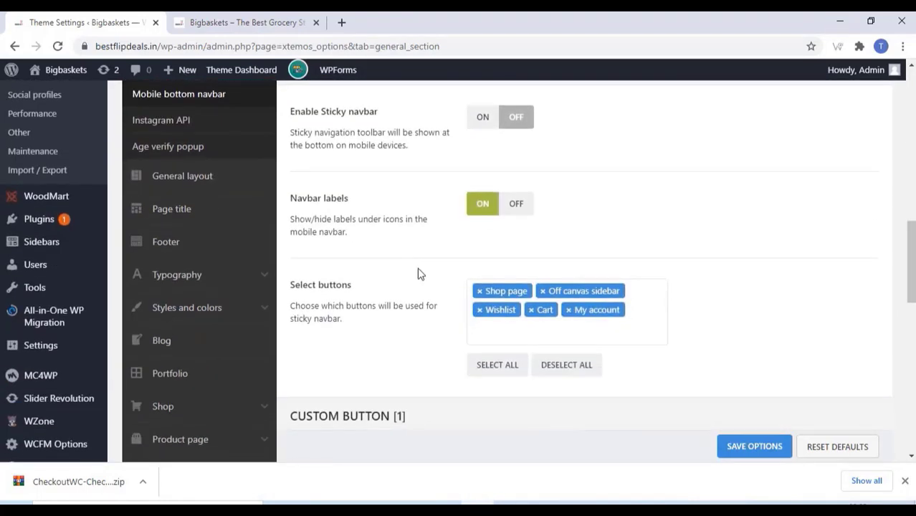
pyautogui.click(544, 338)
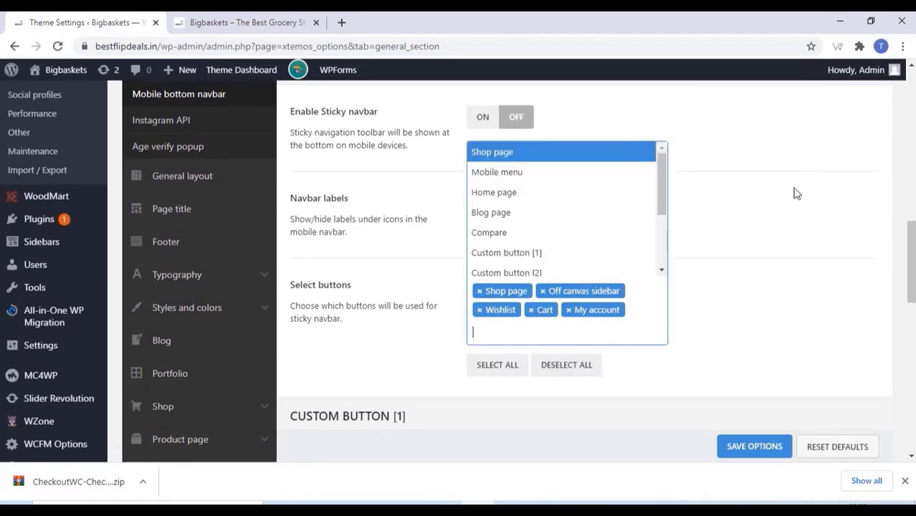
pyautogui.scroll(-3, 542, 200)
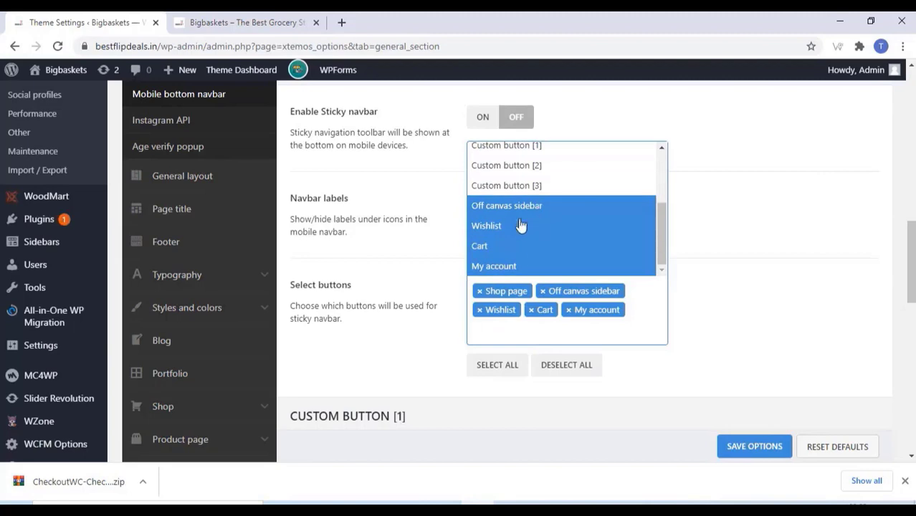
pyautogui.scroll(3, 528, 214)
pyautogui.scroll(-1, 533, 217)
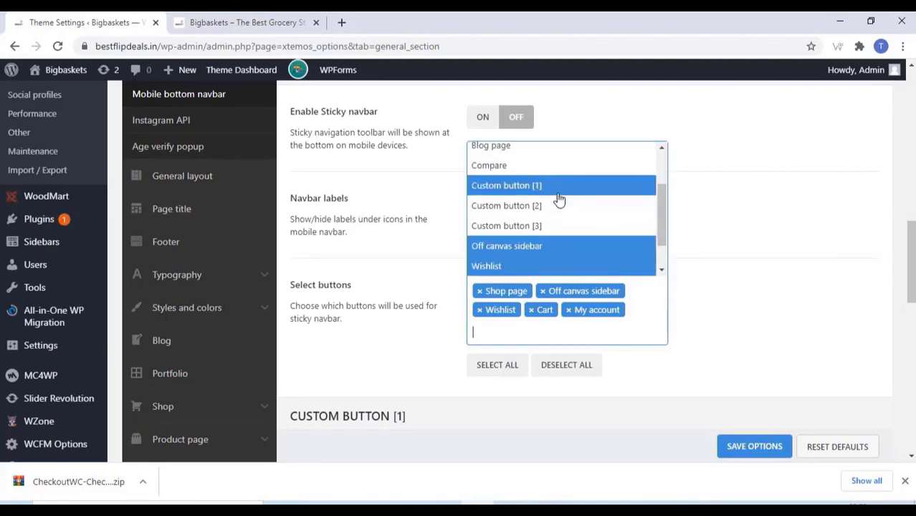
pyautogui.click(535, 229)
pyautogui.click(479, 331)
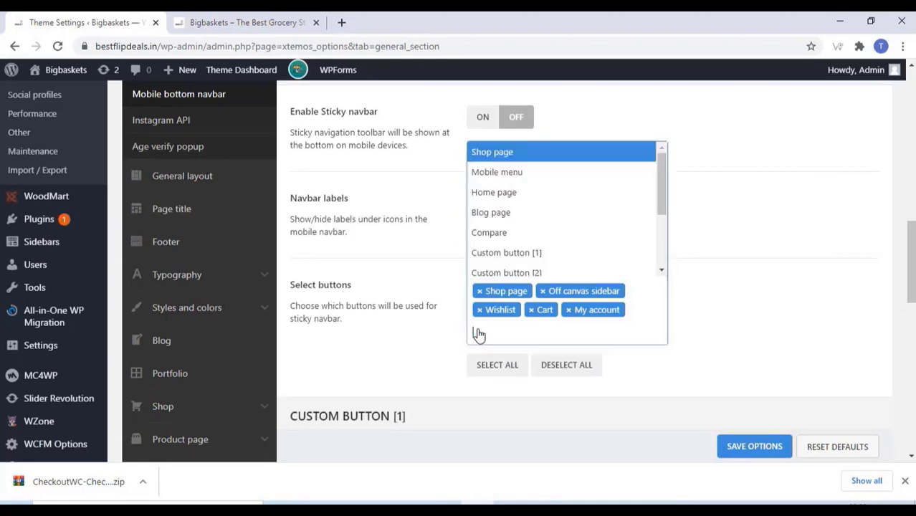
pyautogui.click(787, 242)
pyautogui.scroll(-2, 787, 242)
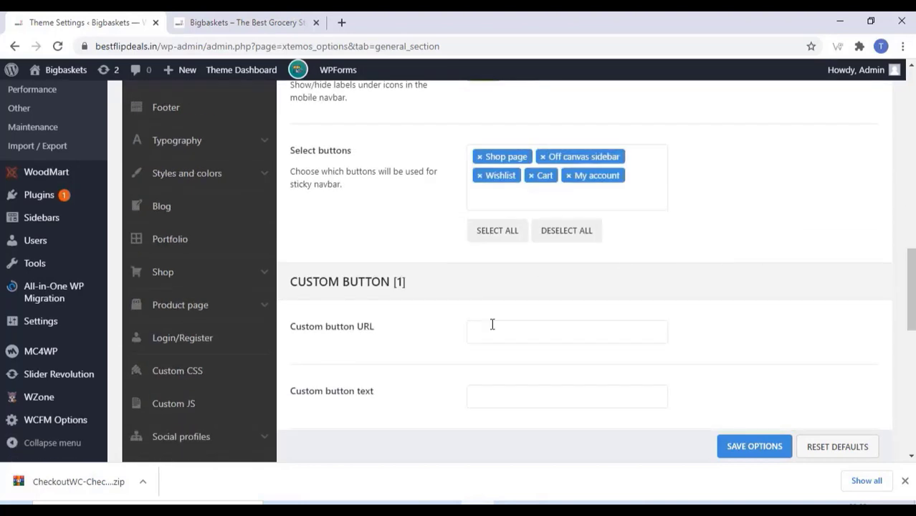
pyautogui.scroll(-2, 492, 325)
pyautogui.click(486, 199)
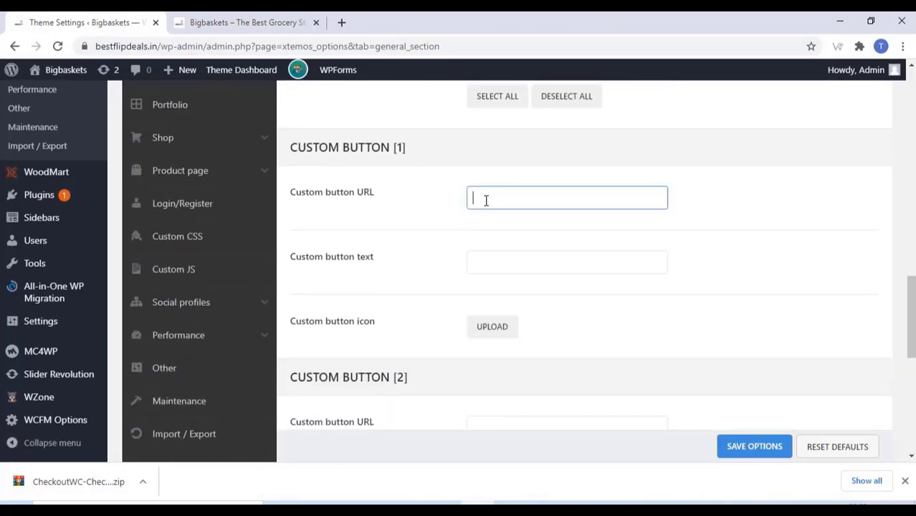
pyautogui.scroll(-6, 425, 258)
pyautogui.scroll(10, 424, 259)
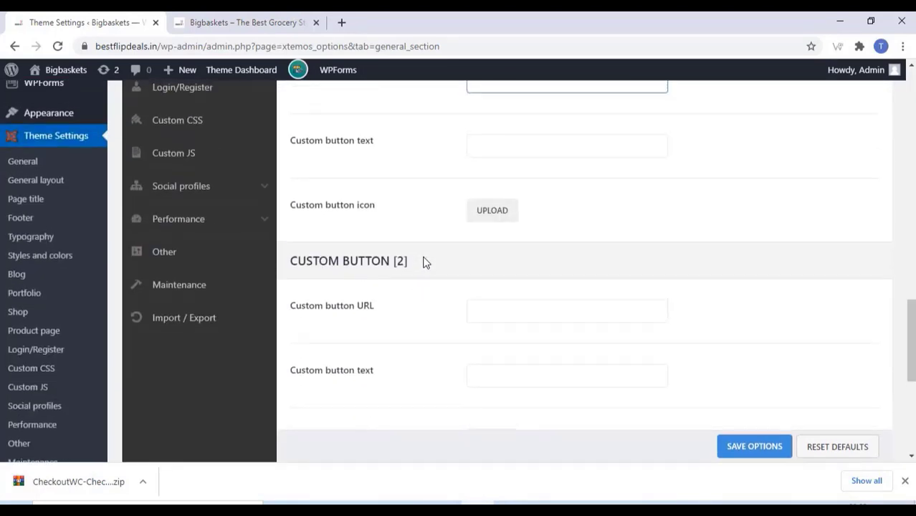
pyautogui.scroll(2, 424, 259)
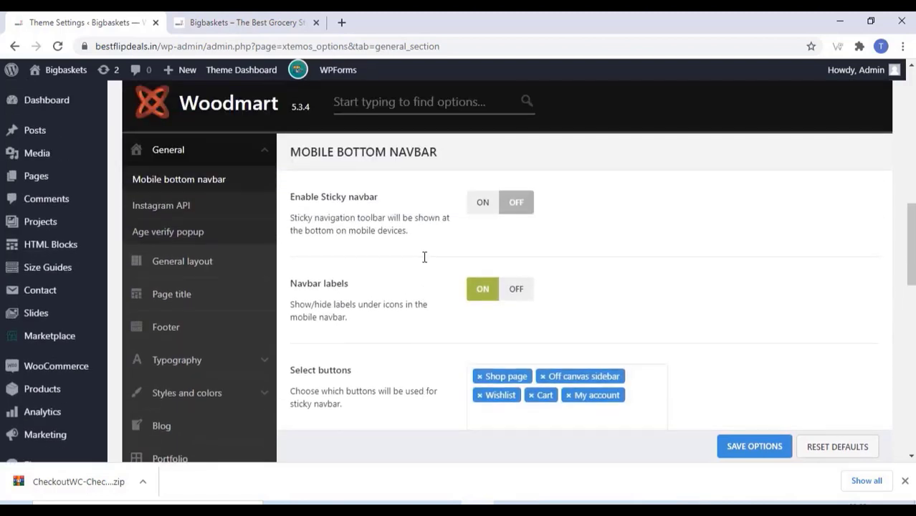
# Browse the Instagram API, Age verify popup and General layout theme settings
pyautogui.click(183, 206)
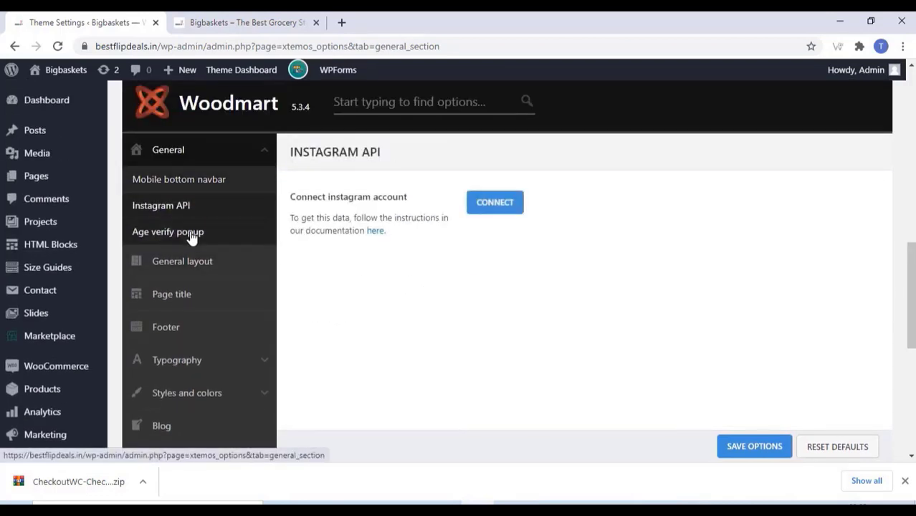
pyautogui.click(192, 237)
pyautogui.scroll(-5, 316, 243)
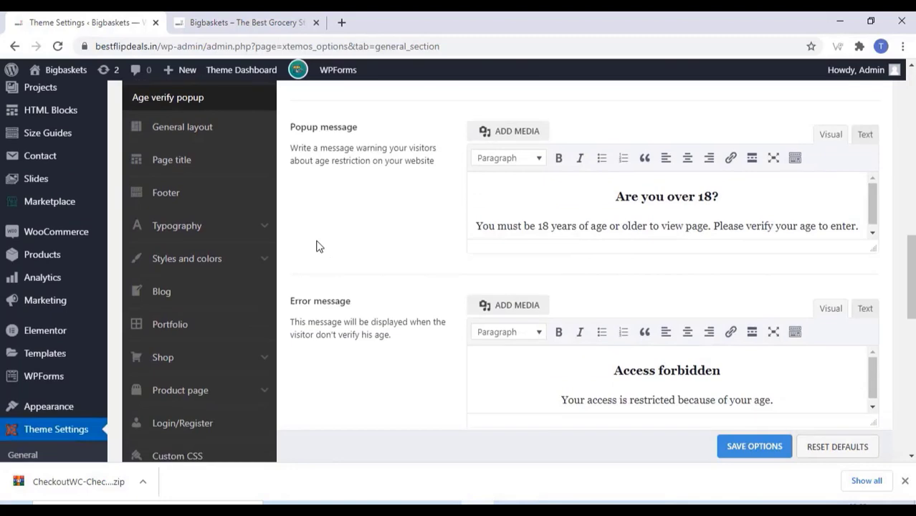
pyautogui.scroll(-4, 319, 246)
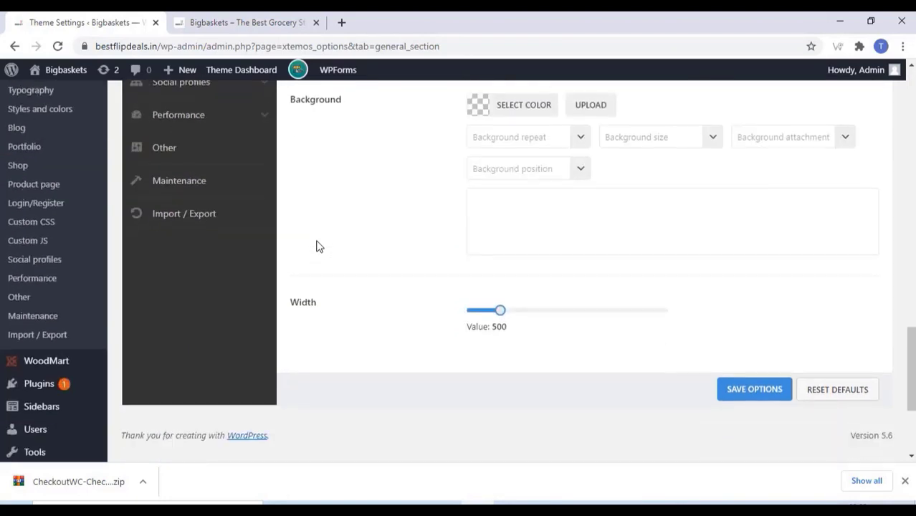
pyautogui.scroll(2, 319, 246)
pyautogui.scroll(8, 319, 246)
pyautogui.click(223, 261)
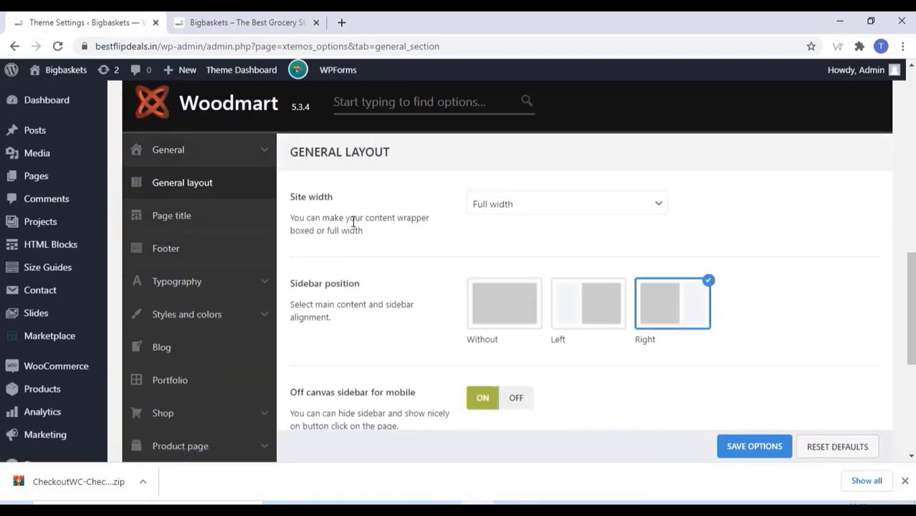
pyautogui.scroll(-3, 352, 224)
pyautogui.scroll(-2, 353, 222)
pyautogui.scroll(5, 352, 223)
# Look through the Page title and Footer theme settings
pyautogui.click(179, 218)
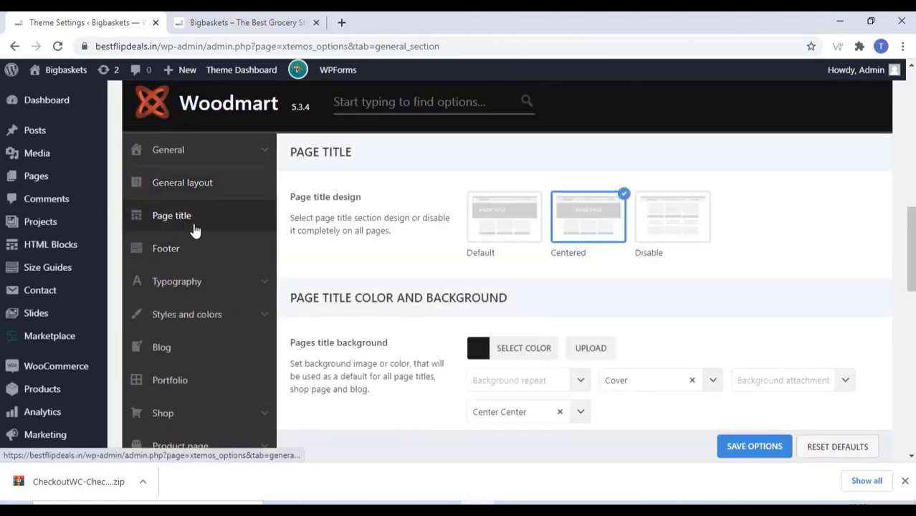
pyautogui.scroll(-10, 343, 225)
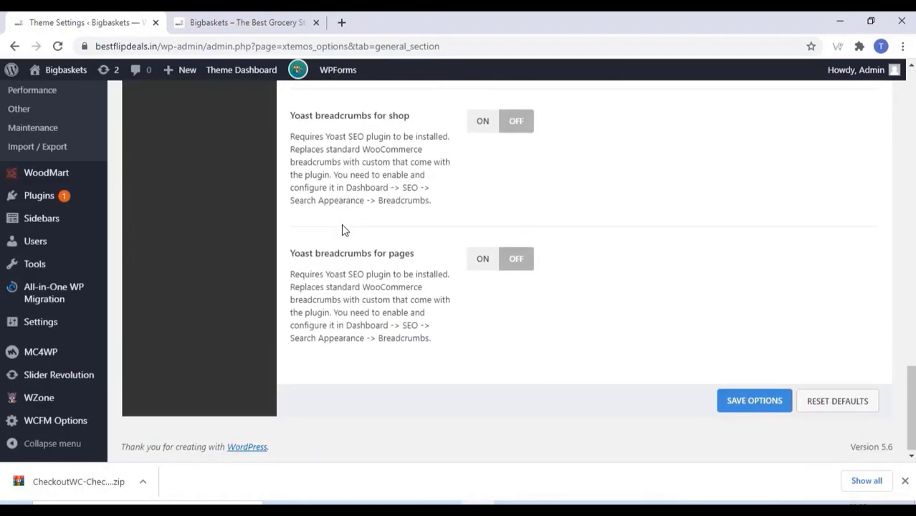
pyautogui.scroll(5, 343, 226)
pyautogui.scroll(5, 343, 228)
pyautogui.click(184, 228)
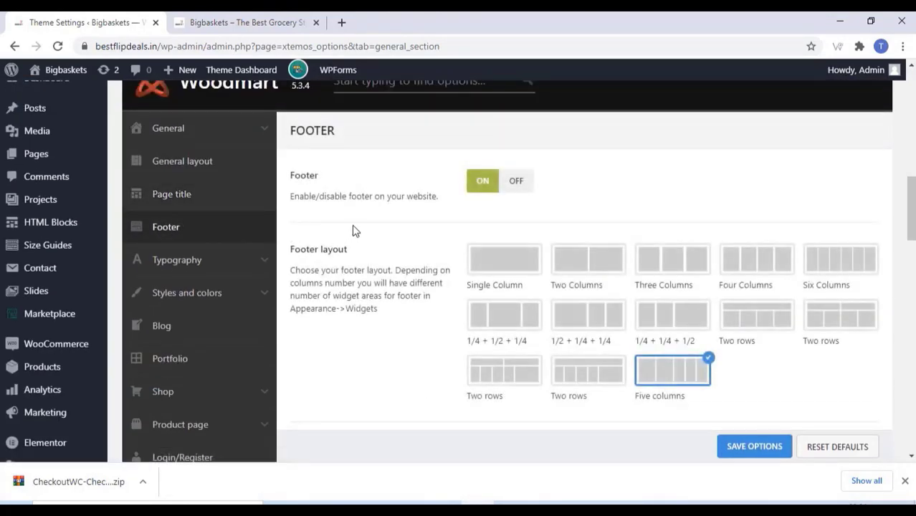
pyautogui.scroll(-2, 353, 230)
pyautogui.scroll(-13, 352, 228)
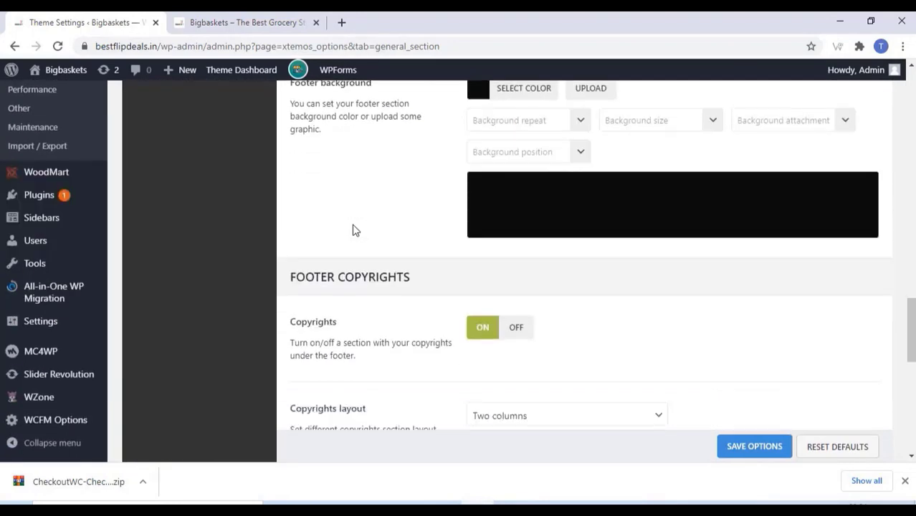
pyautogui.scroll(-1, 352, 227)
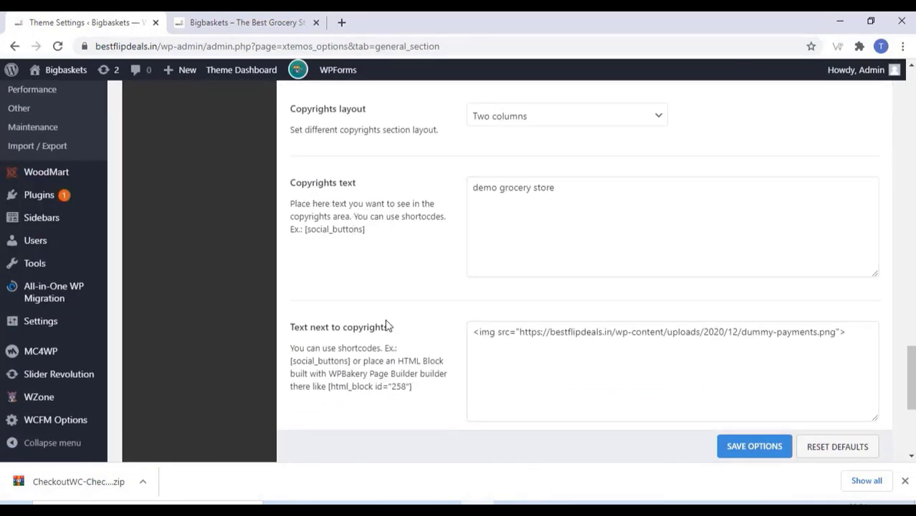
pyautogui.moveTo(345, 329); pyautogui.dragTo(409, 302)
pyautogui.scroll(-4, 415, 295)
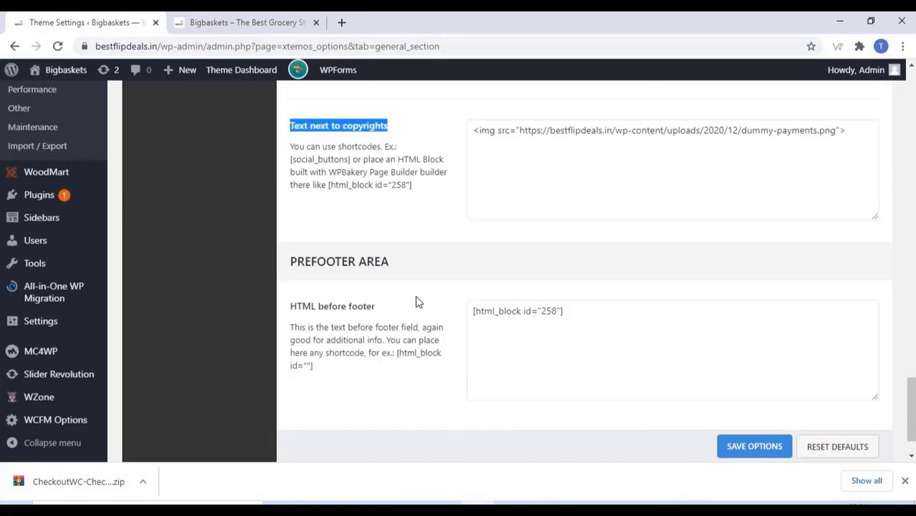
pyautogui.scroll(16, 416, 298)
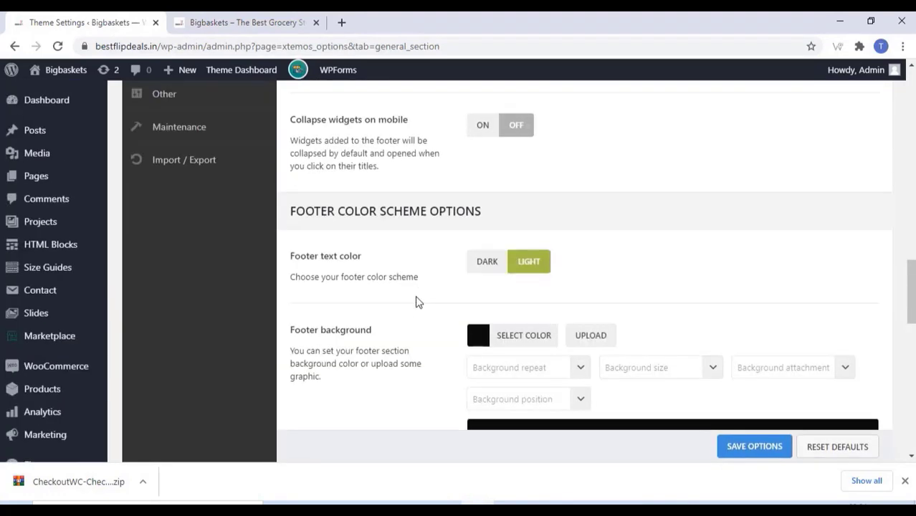
pyautogui.scroll(3, 417, 302)
# Move via Typography, Styles and colors and Blog to Shop settings, showing AJAX shop options
pyautogui.click(192, 333)
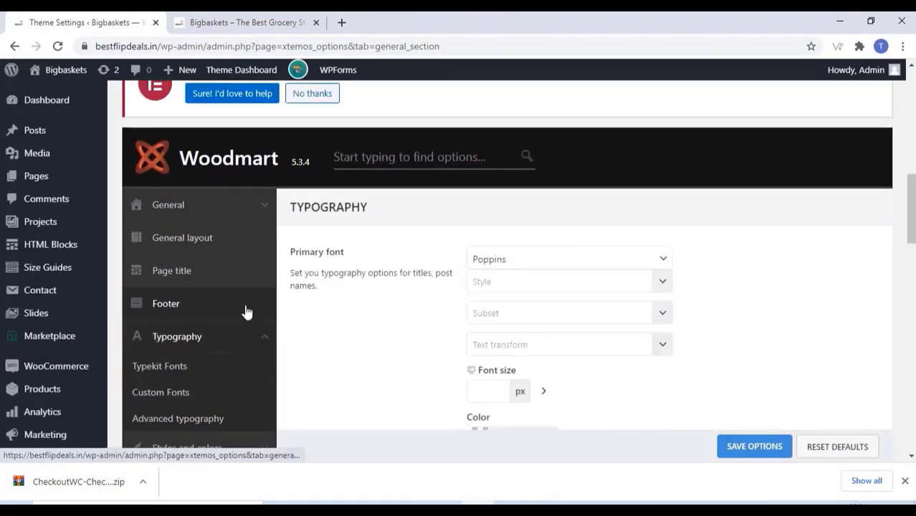
pyautogui.scroll(-3, 245, 312)
pyautogui.click(183, 253)
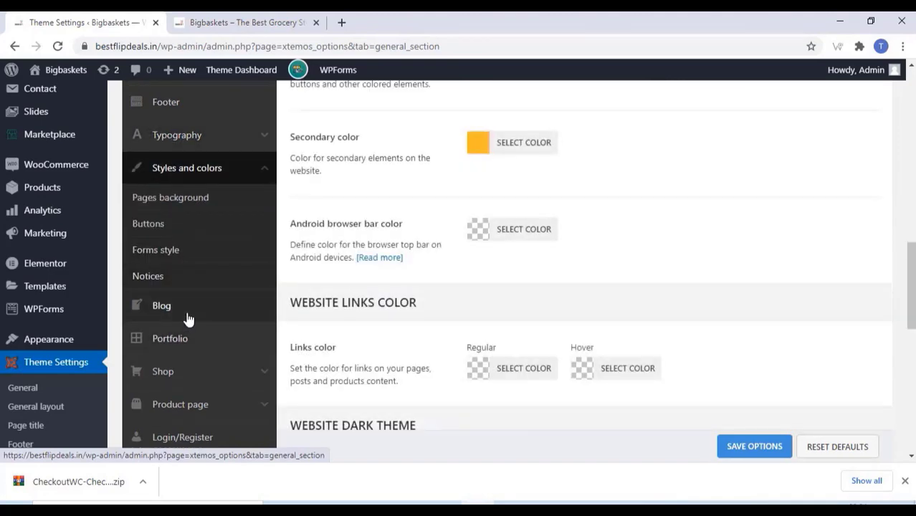
pyautogui.click(187, 313)
pyautogui.click(187, 270)
pyautogui.scroll(-4, 200, 293)
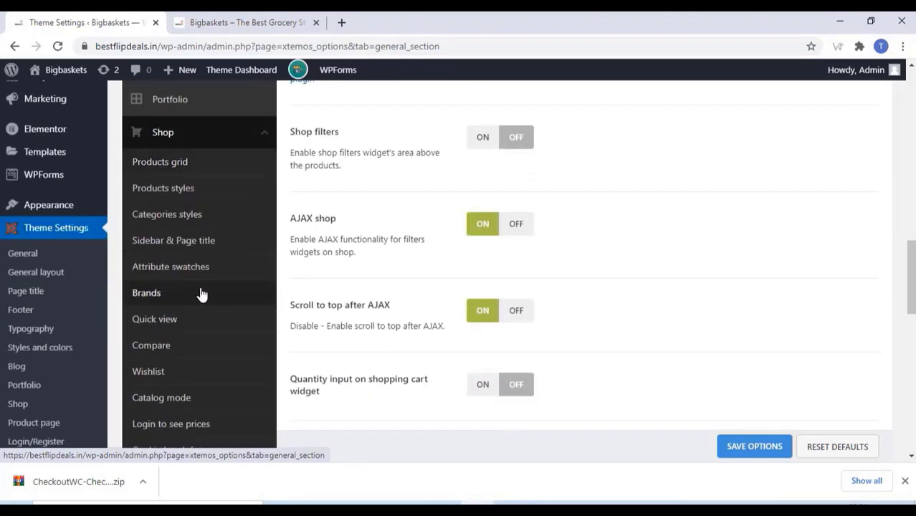
# Turn the promo popup off, copy its HTML block shortcode (id 212), and save the options
pyautogui.click(185, 343)
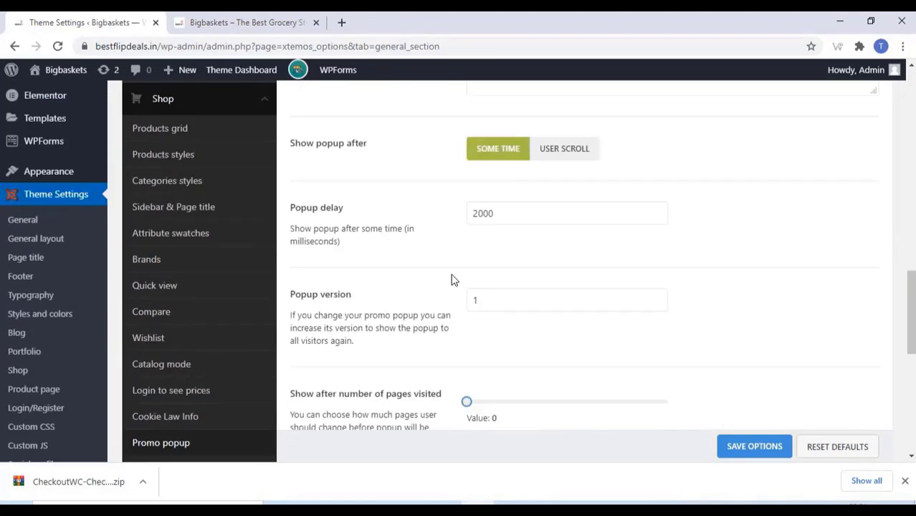
pyautogui.scroll(3, 454, 278)
pyautogui.scroll(3, 454, 278)
pyautogui.scroll(-2, 558, 269)
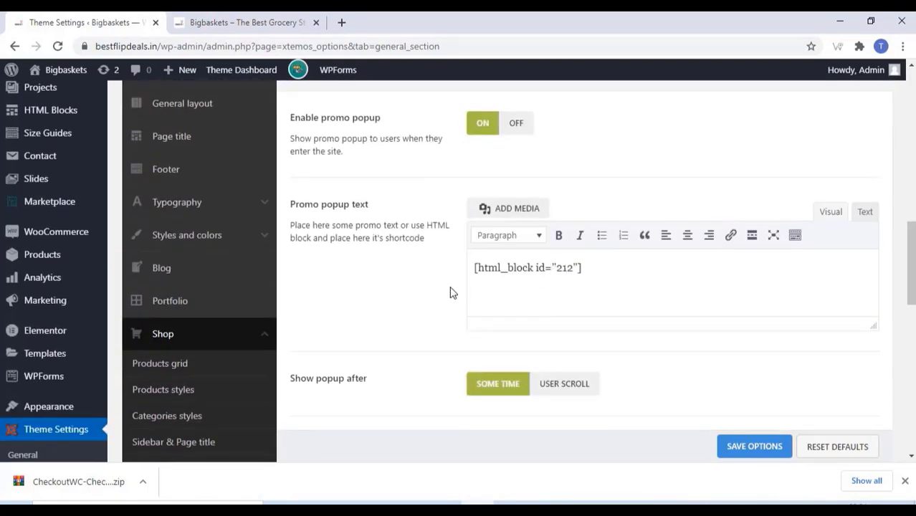
pyautogui.click(517, 123)
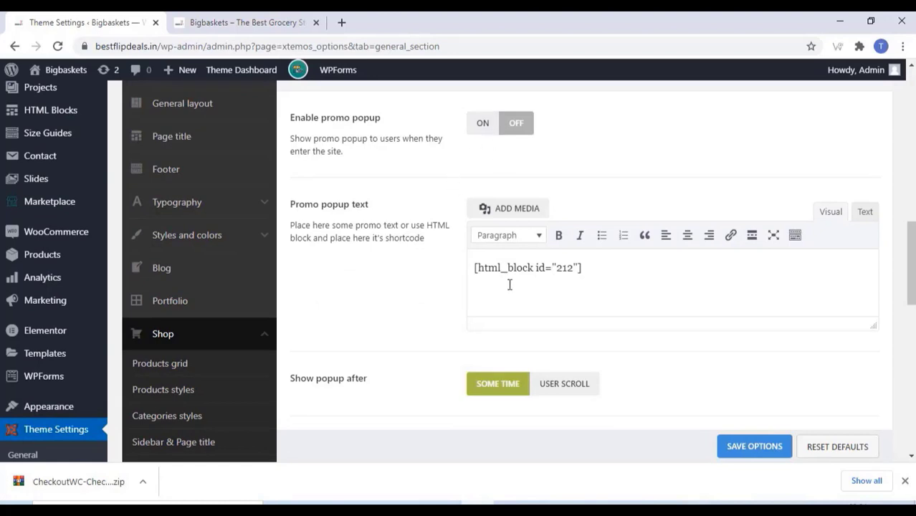
pyautogui.moveTo(600, 270); pyautogui.dragTo(473, 269)
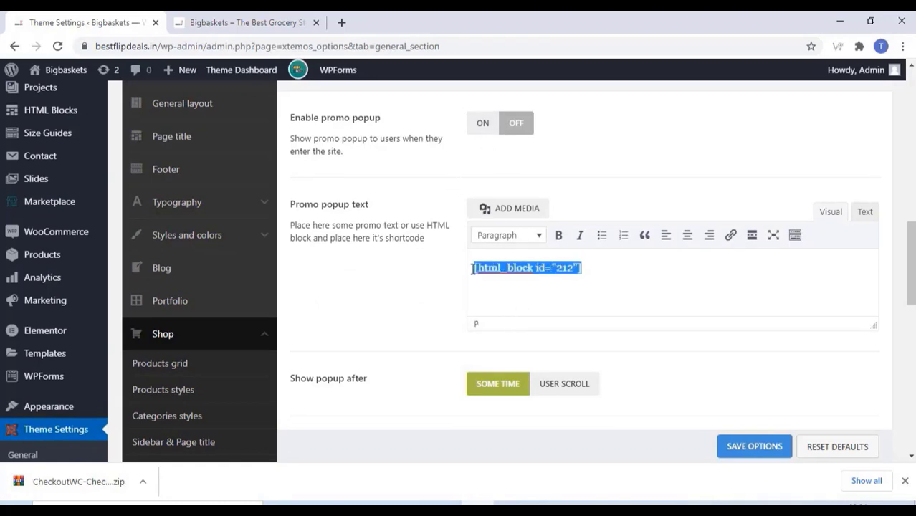
pyautogui.rightClick(572, 269)
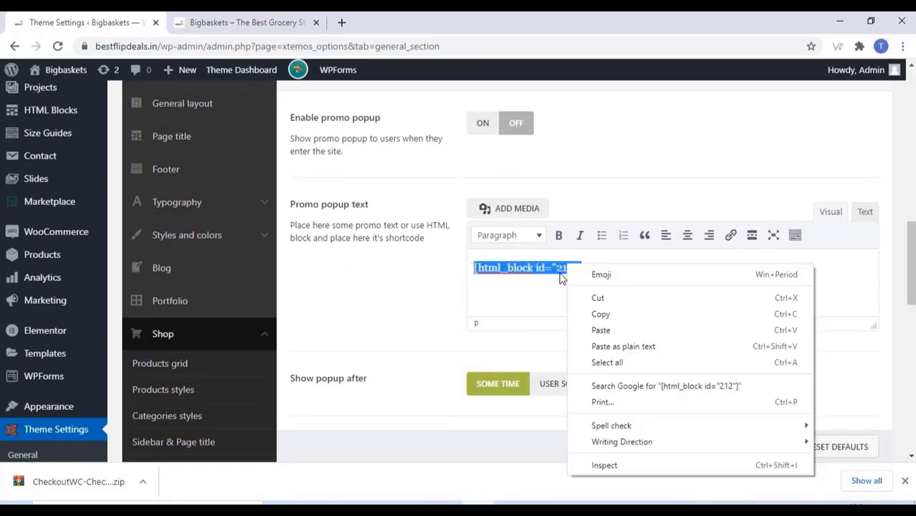
pyautogui.click(430, 283)
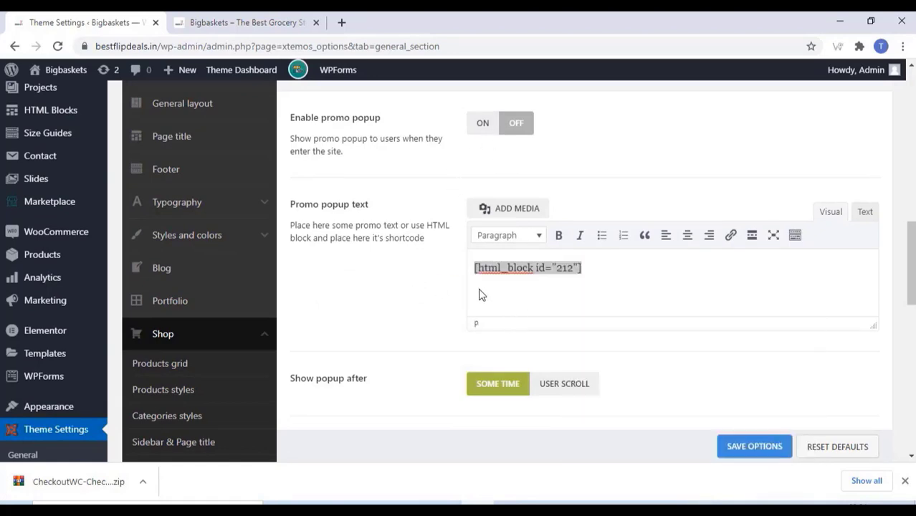
pyautogui.click(750, 445)
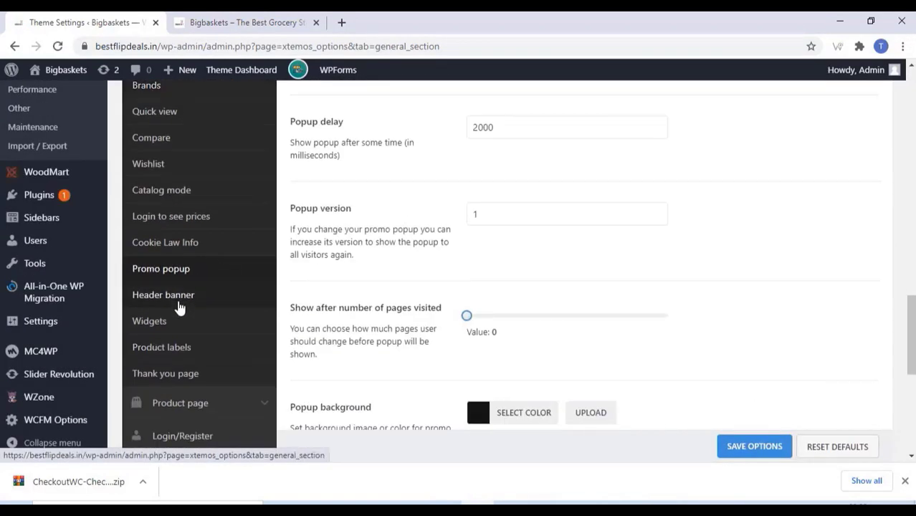
# Review Header banner settings, then Product page settings with 1 Column, Medium-size sidebar
pyautogui.click(185, 296)
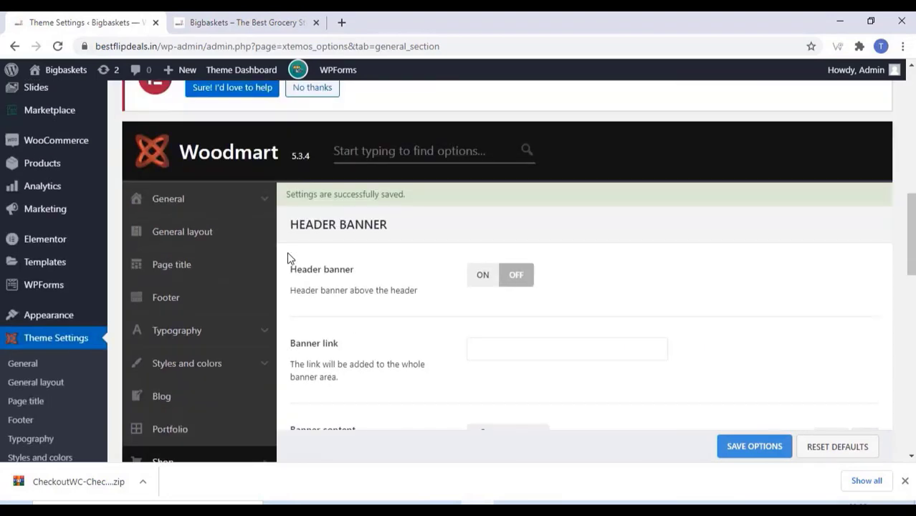
pyautogui.scroll(-10, 290, 258)
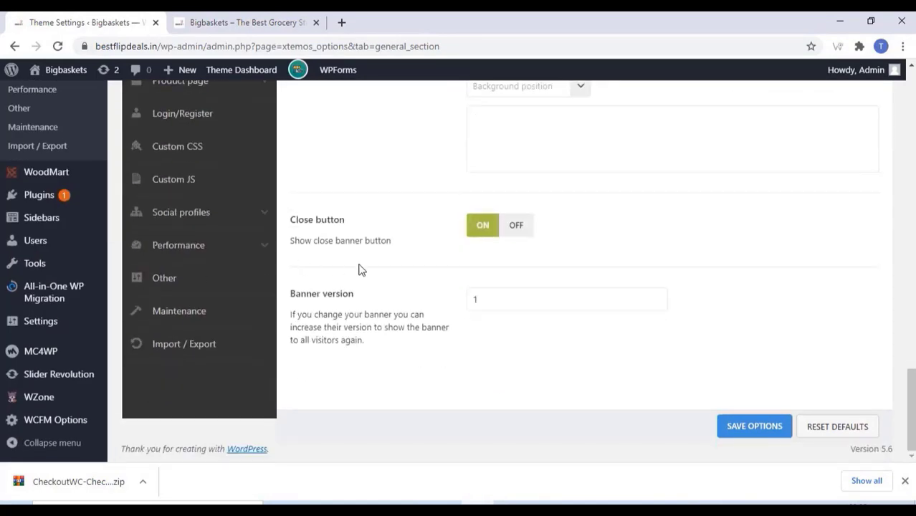
pyautogui.scroll(1, 215, 245)
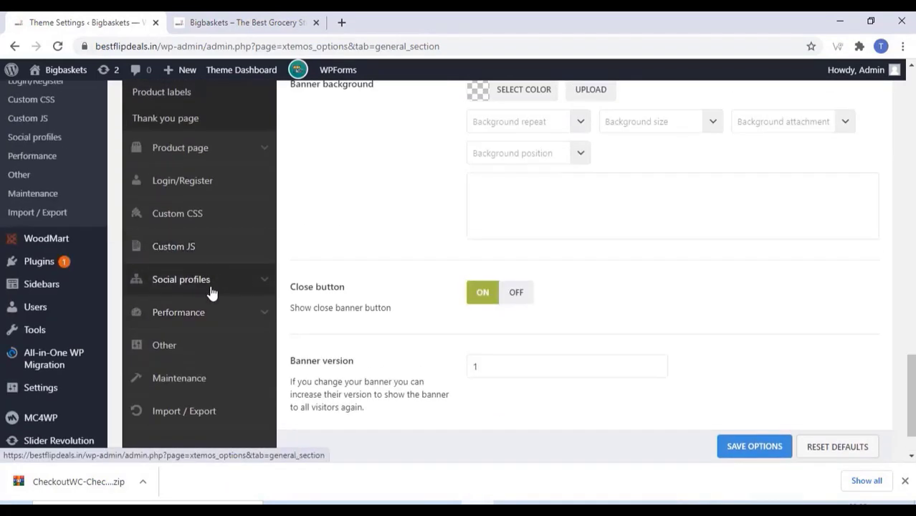
pyautogui.scroll(3, 211, 292)
pyautogui.scroll(1, 211, 292)
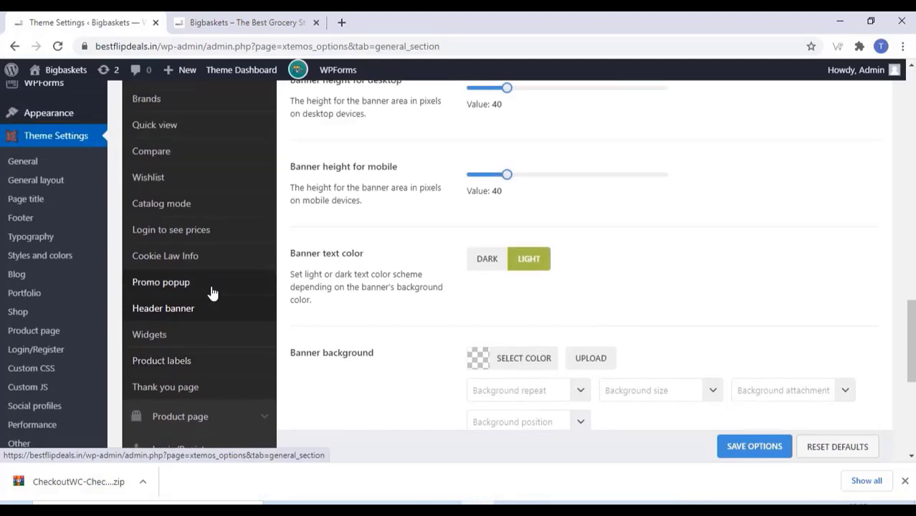
pyautogui.scroll(-2, 207, 316)
pyautogui.click(213, 287)
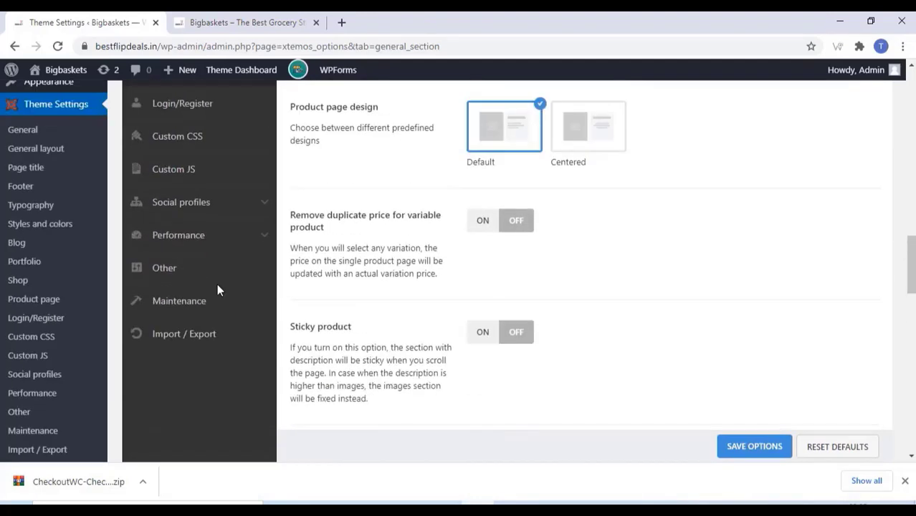
pyautogui.scroll(-10, 380, 241)
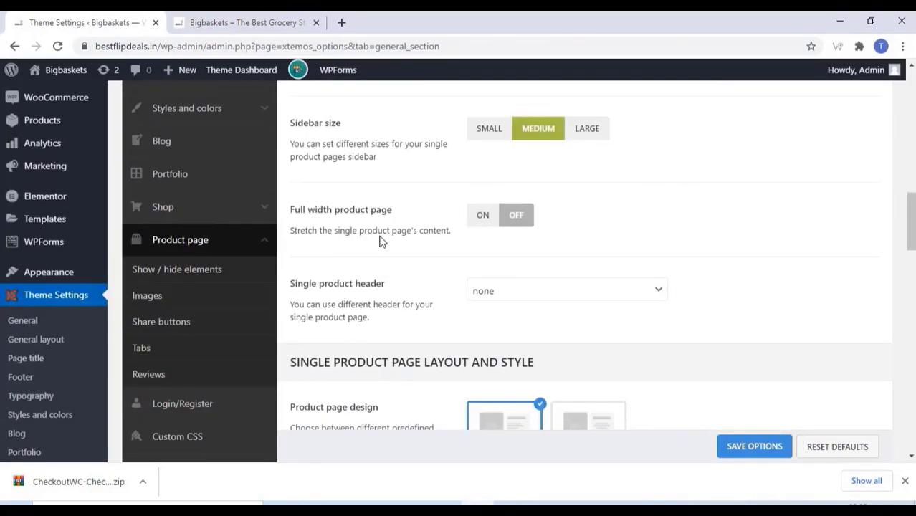
pyautogui.scroll(-8, 381, 240)
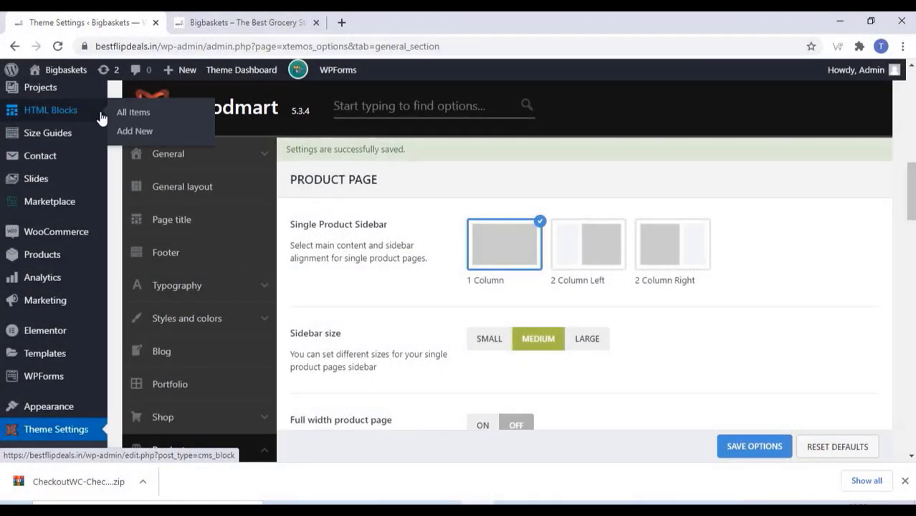
# Filter the HTML Blocks list by 'promo', showing 8 items
pyautogui.click(132, 117)
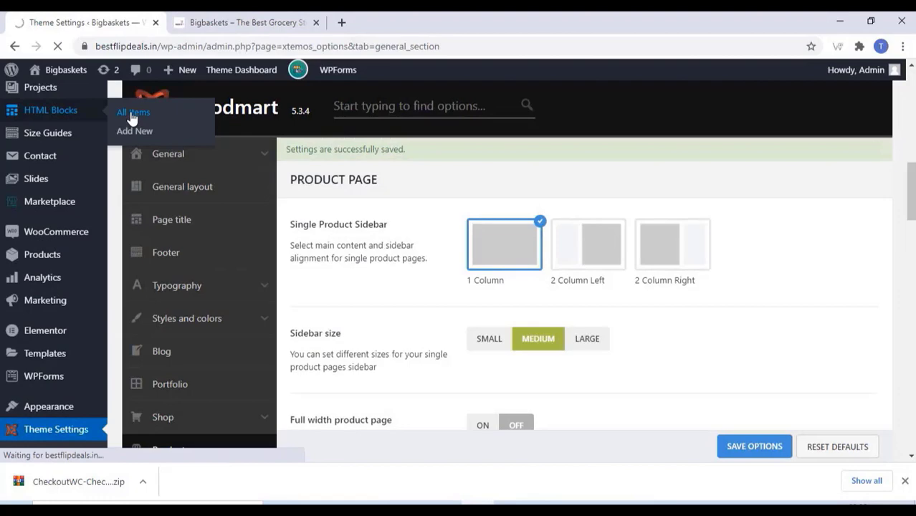
pyautogui.scroll(-3, 500, 271)
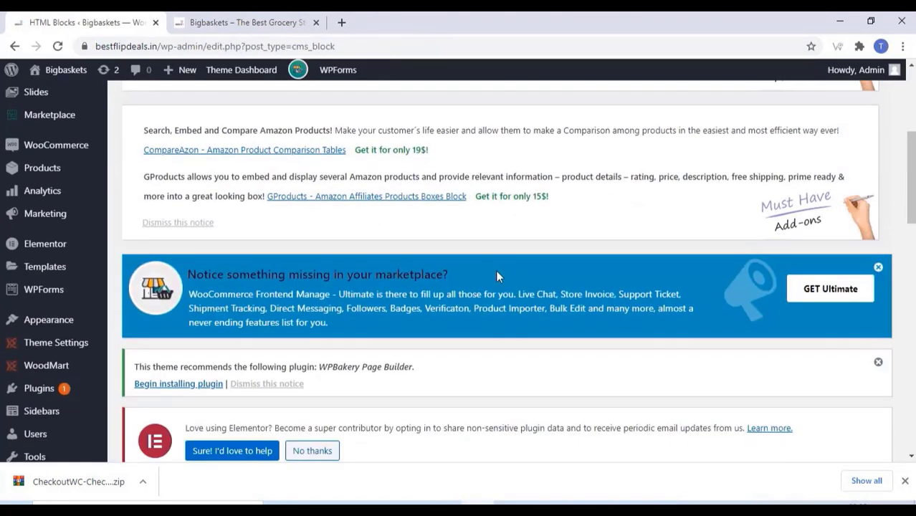
pyautogui.scroll(-4, 495, 271)
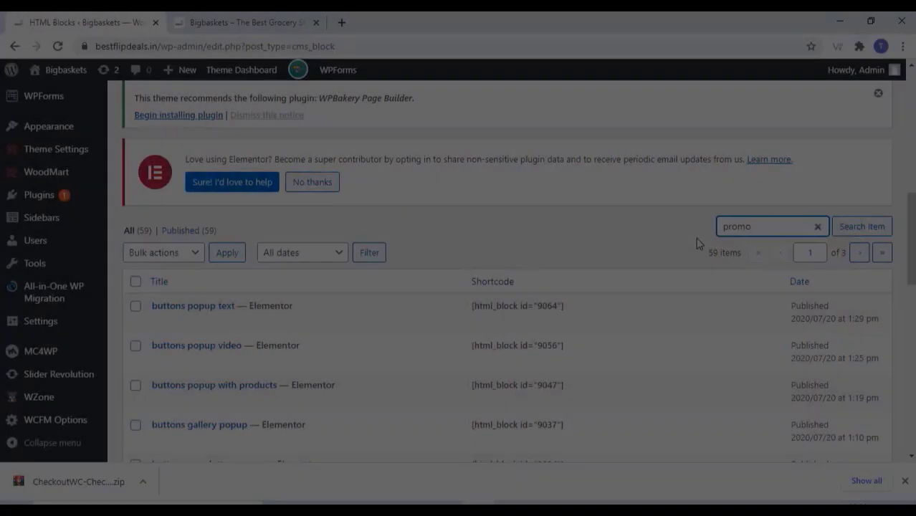
pyautogui.click(876, 228)
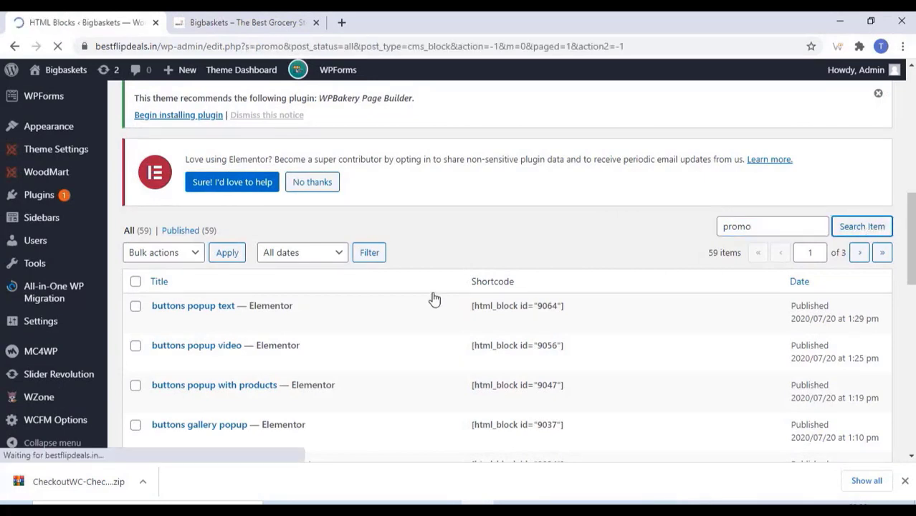
# Open the Promo popup block's Elementor editor in a new tab and switch to it
pyautogui.scroll(-1, 317, 286)
pyautogui.scroll(-7, 317, 287)
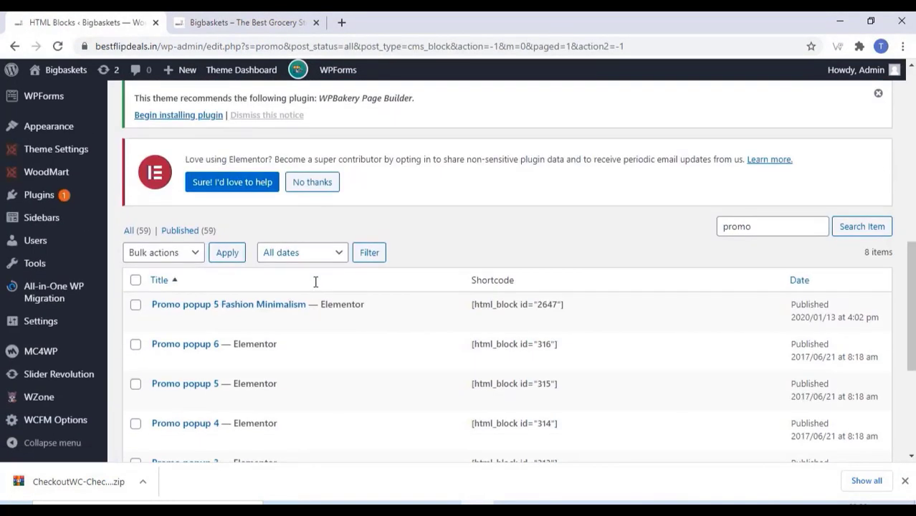
pyautogui.scroll(-3, 269, 283)
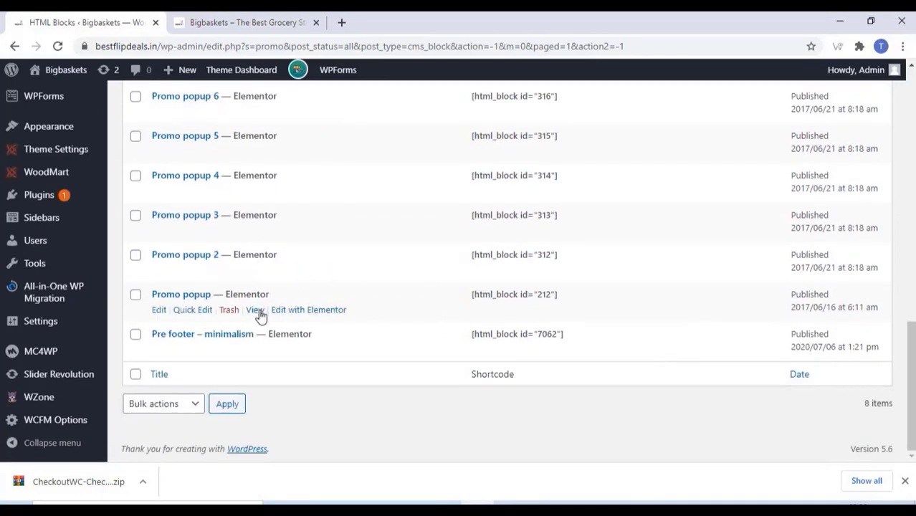
pyautogui.rightClick(299, 311)
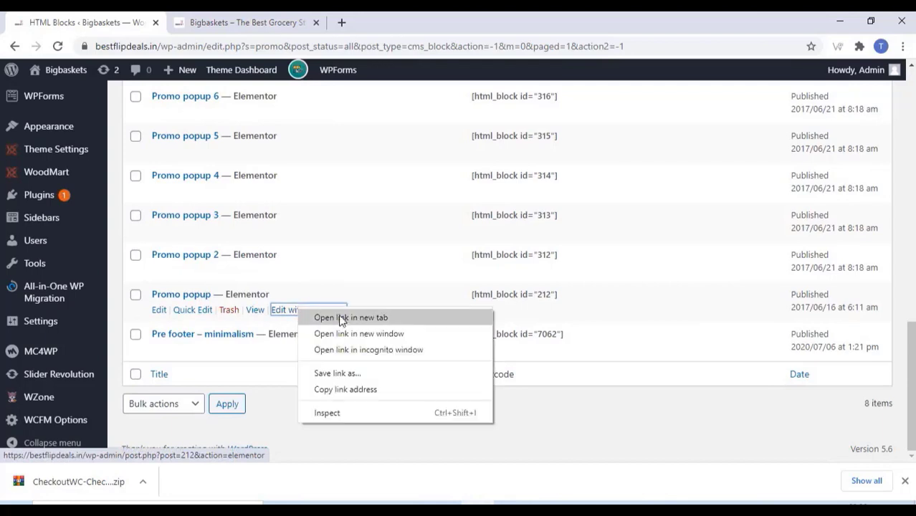
pyautogui.click(345, 318)
pyautogui.click(242, 26)
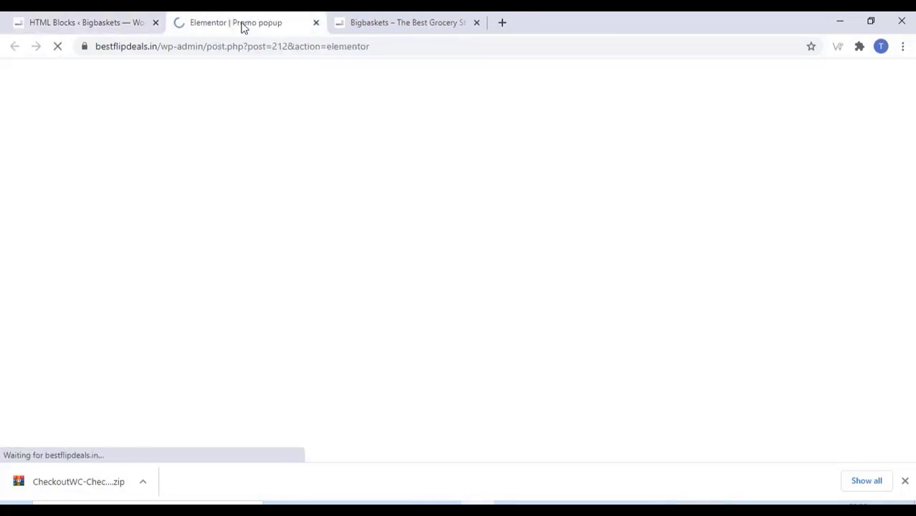
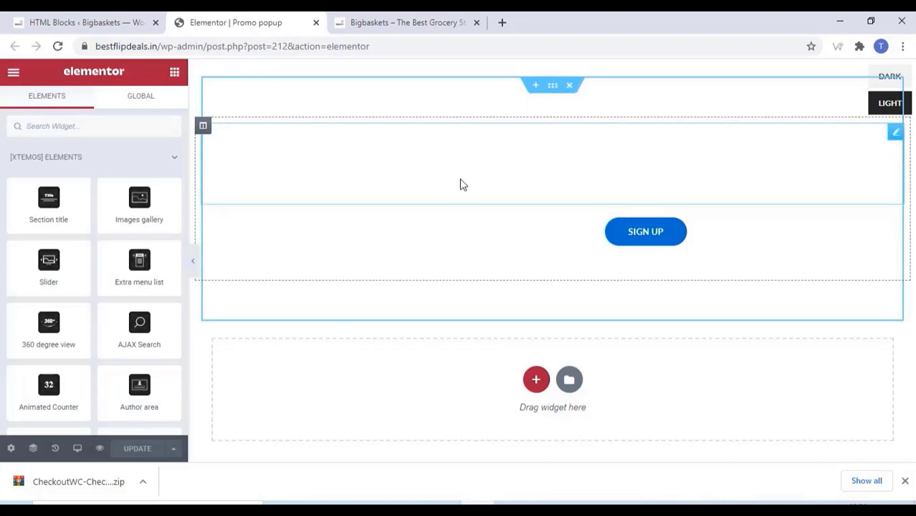
# Replace WOODMART! with BIGBASKETS! in the popup's Section title and update the popup
pyautogui.click(605, 182)
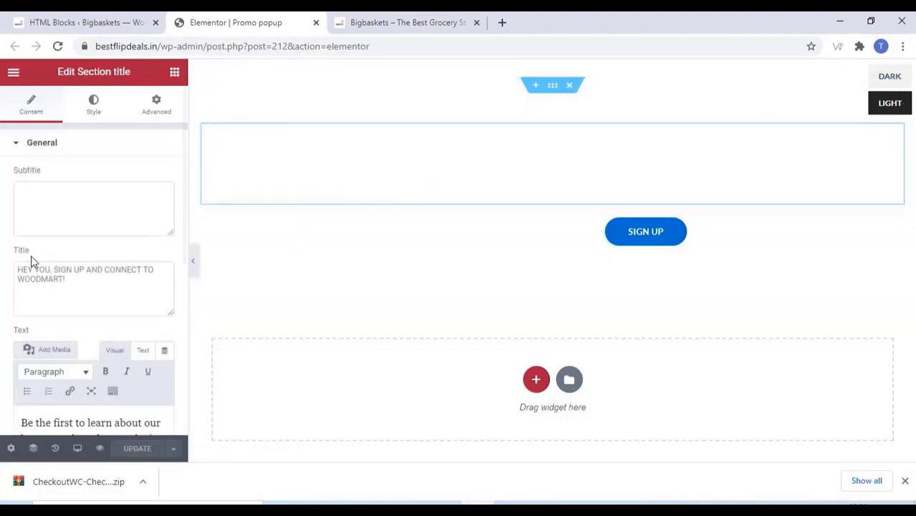
pyautogui.click(891, 80)
pyautogui.moveTo(485, 166); pyautogui.dragTo(547, 180)
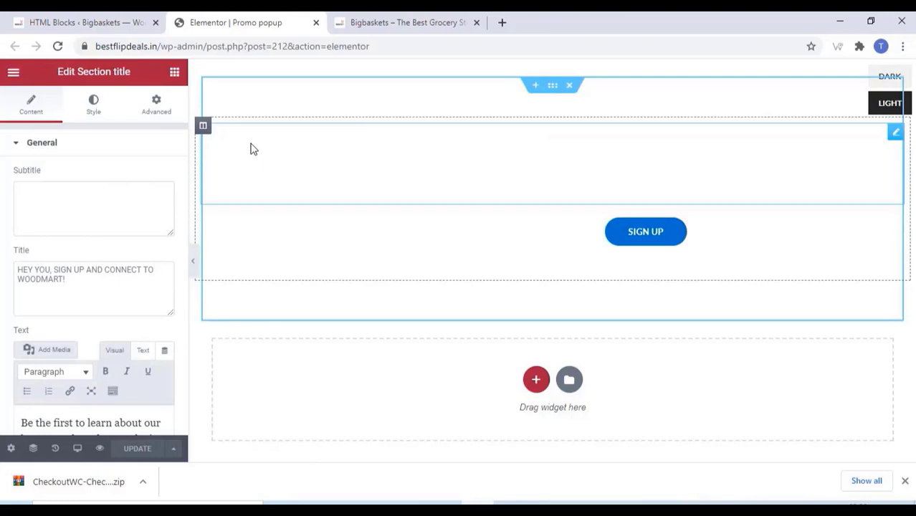
pyautogui.moveTo(250, 148); pyautogui.dragTo(384, 176)
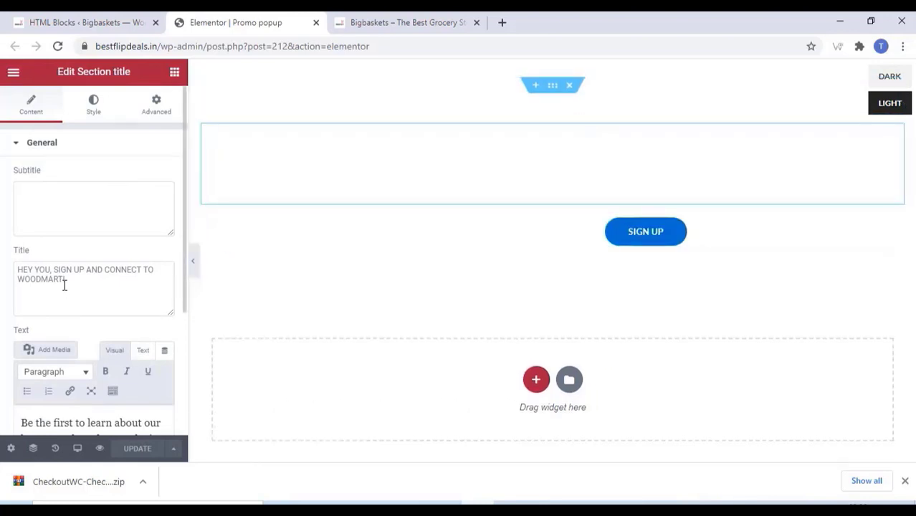
pyautogui.moveTo(67, 279); pyautogui.dragTo(19, 267)
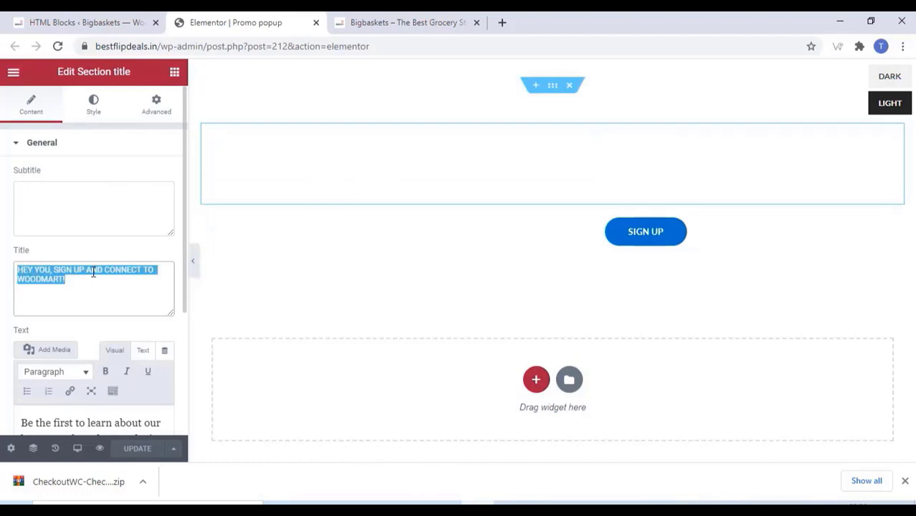
pyautogui.click(57, 280)
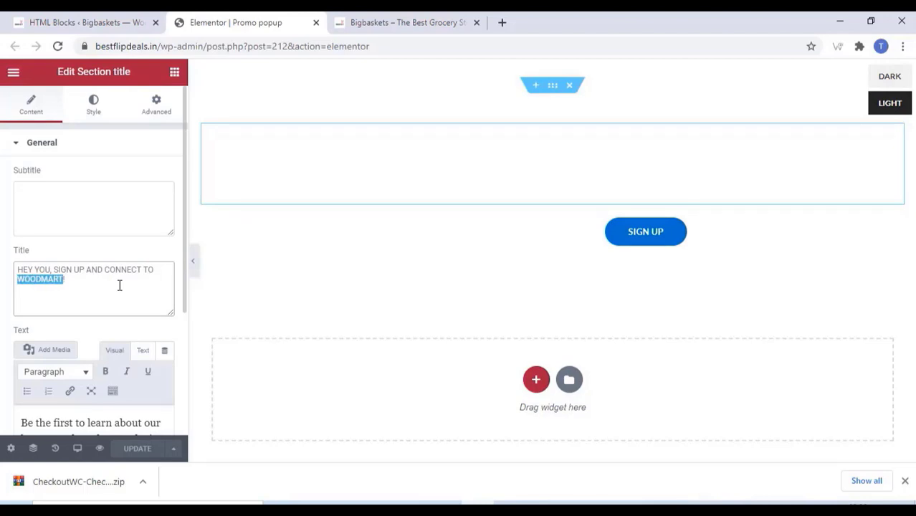
pyautogui.write('BIGB')
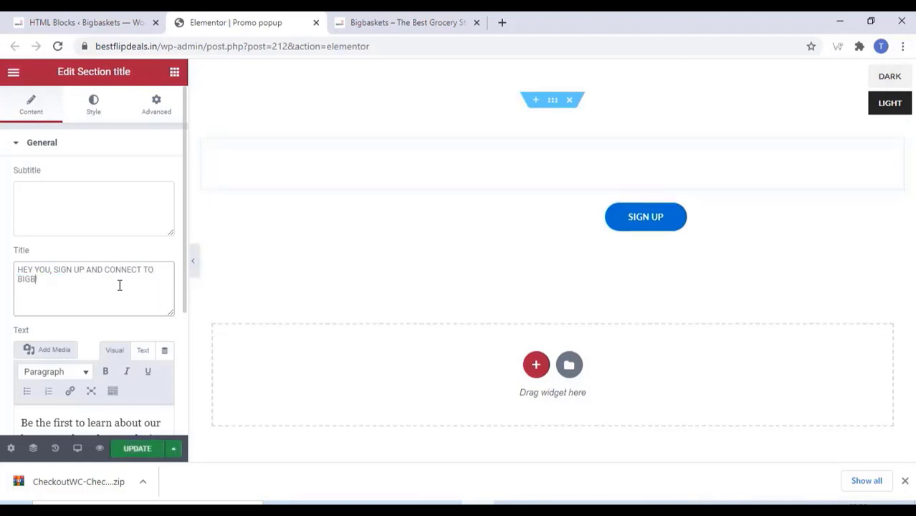
pyautogui.write('ASKET')
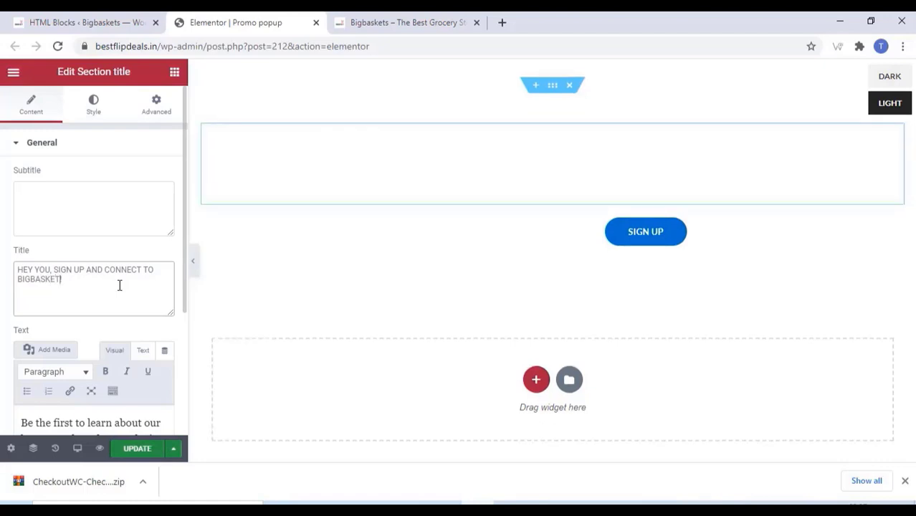
pyautogui.write('S!')
pyautogui.scroll(-1, 92, 393)
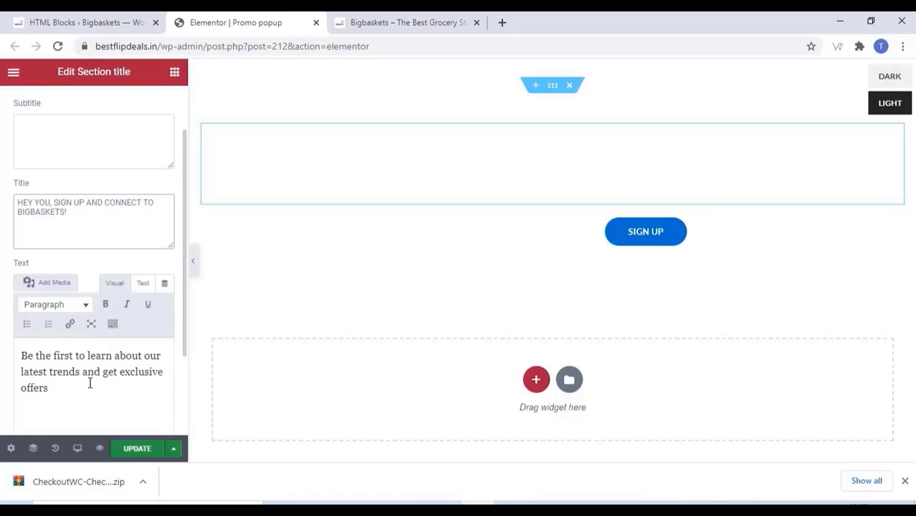
pyautogui.click(139, 450)
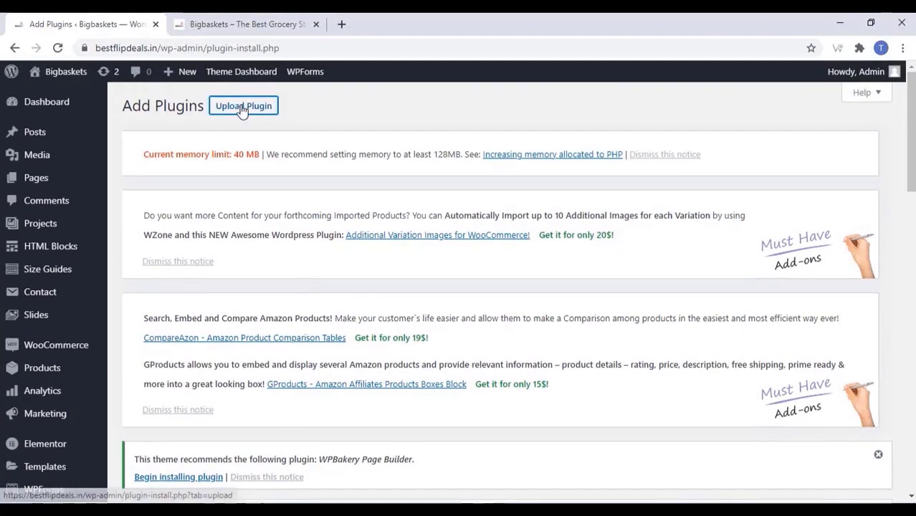
# Upload and install the Digits plugin from digits7.4.1.9.zip
pyautogui.scroll(-1, 287, 209)
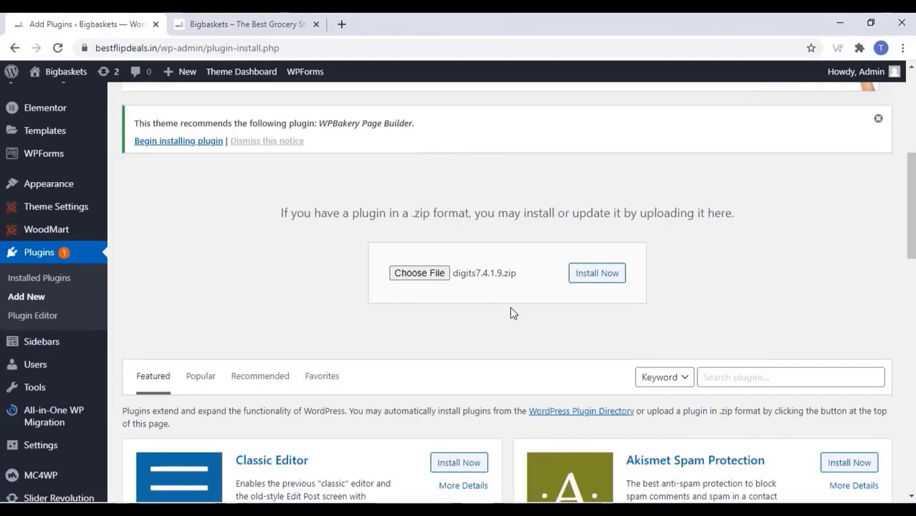
pyautogui.click(425, 278)
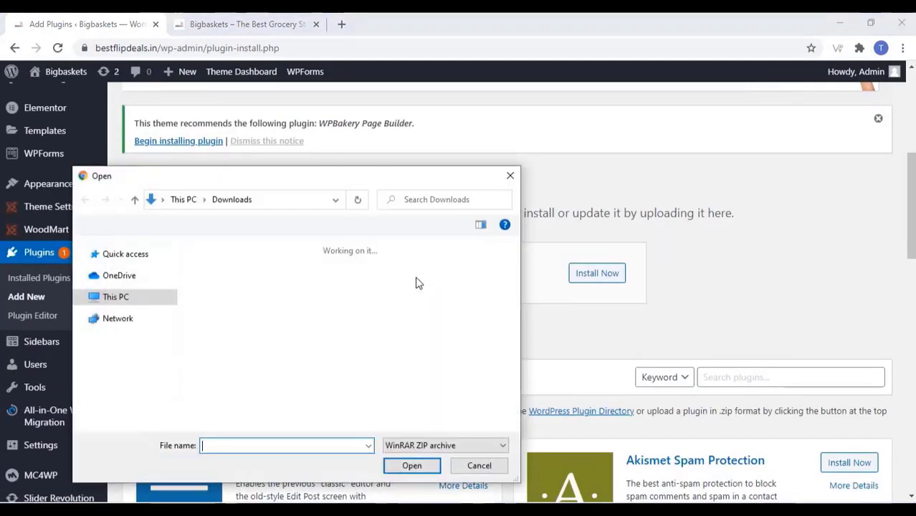
pyautogui.click(225, 294)
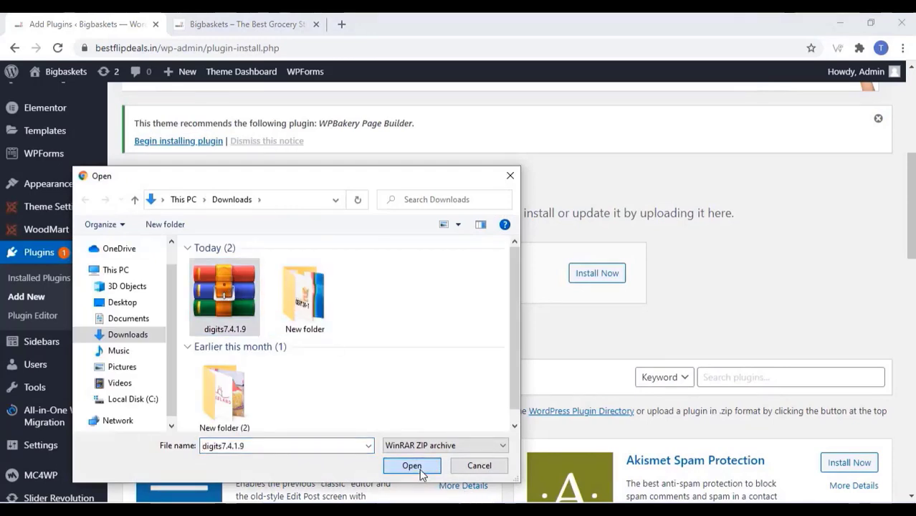
pyautogui.click(419, 468)
pyautogui.click(592, 276)
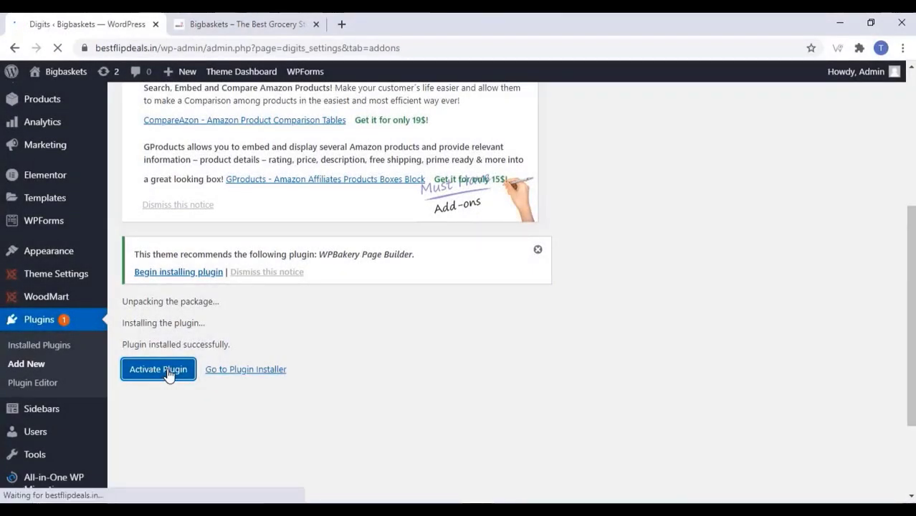
# Activate Digits and bring up its GATEWAY settings showing Firebase with an empty config
pyautogui.scroll(-1, 168, 380)
pyautogui.scroll(-2, 169, 380)
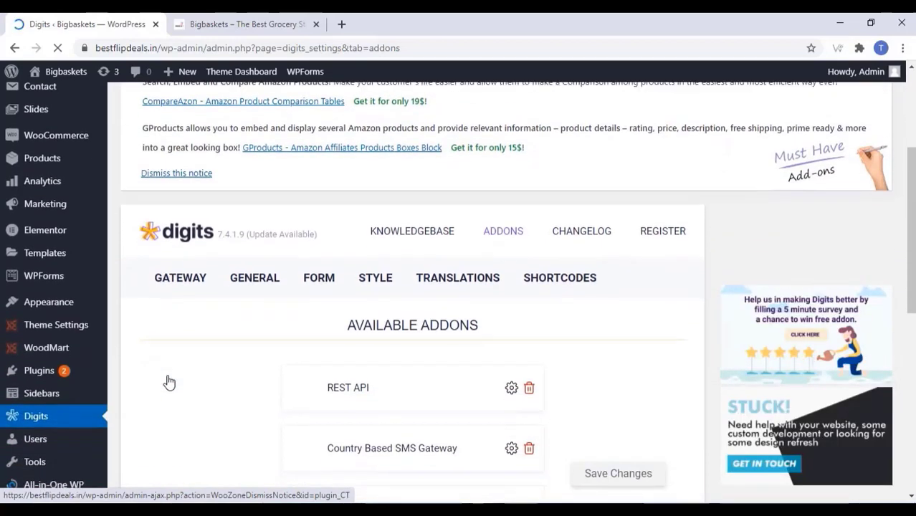
pyautogui.scroll(-2, 201, 362)
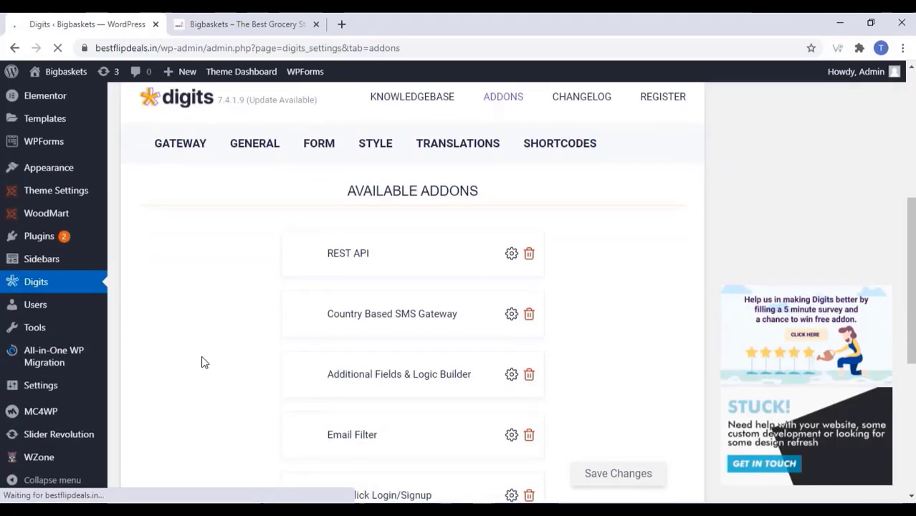
pyautogui.scroll(-1, 202, 362)
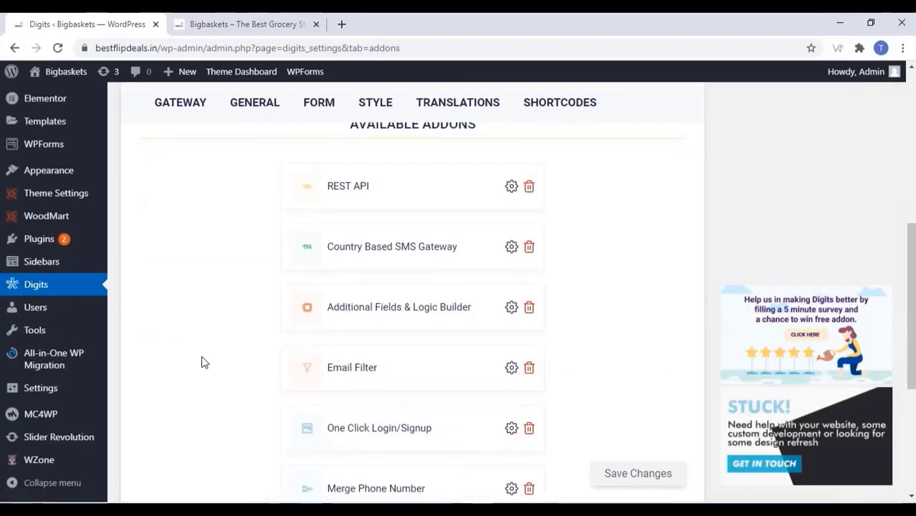
pyautogui.scroll(-3, 202, 362)
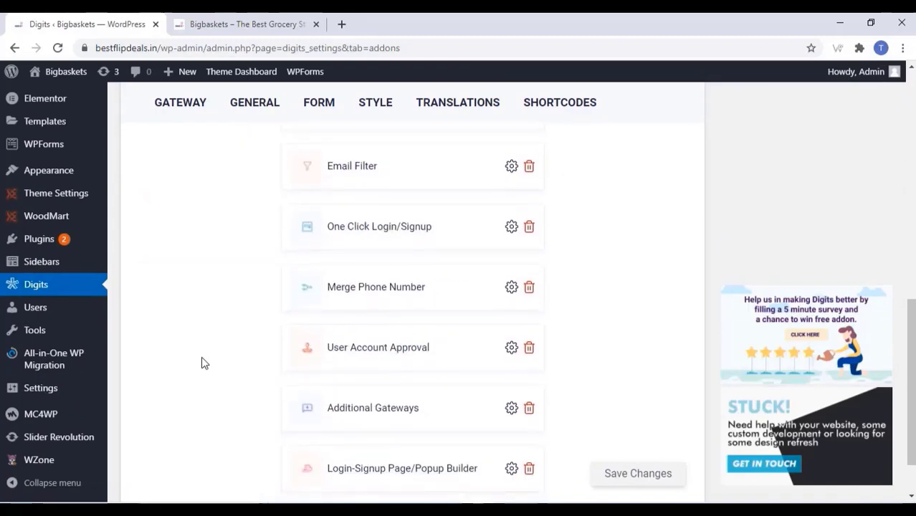
pyautogui.scroll(4, 201, 362)
pyautogui.scroll(2, 202, 362)
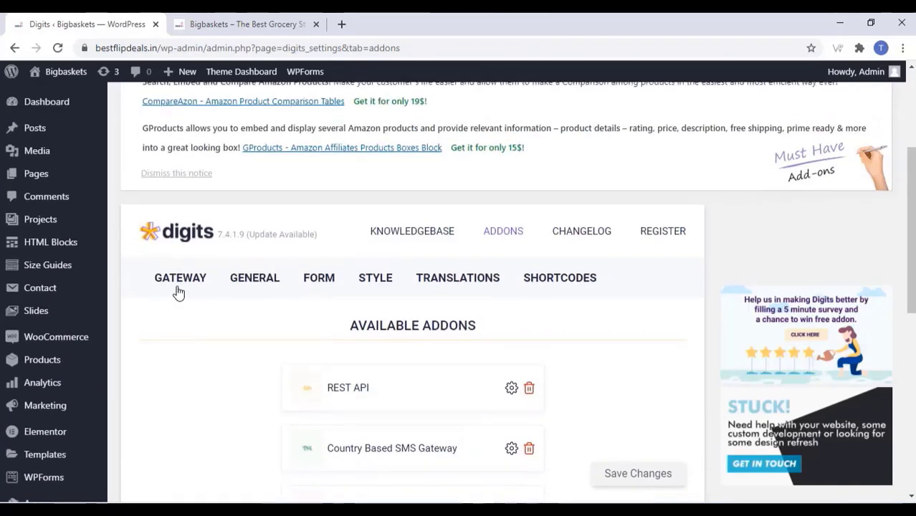
pyautogui.click(179, 280)
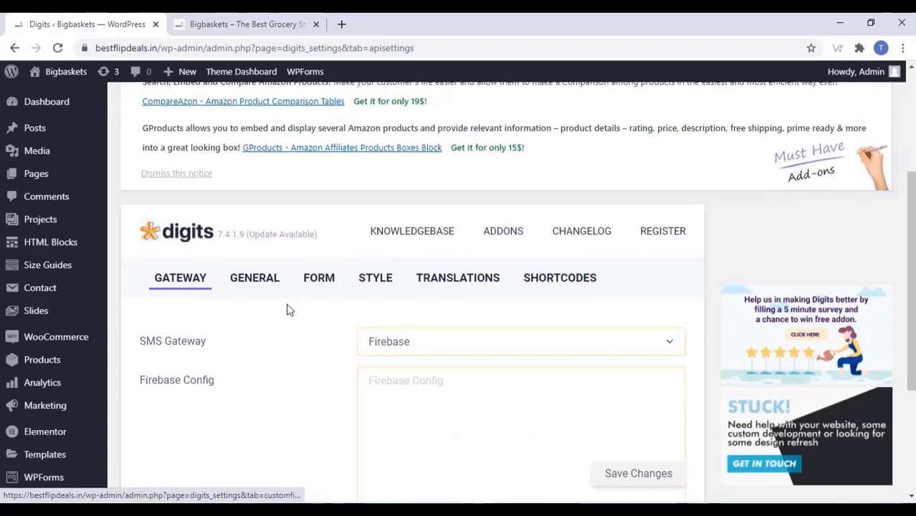
pyautogui.scroll(-2, 431, 238)
pyautogui.scroll(-1, 409, 255)
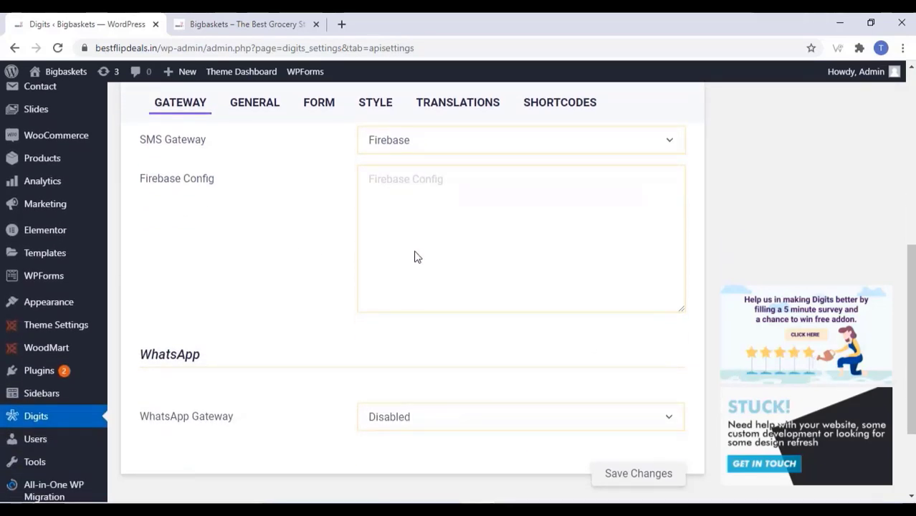
pyautogui.scroll(1, 415, 257)
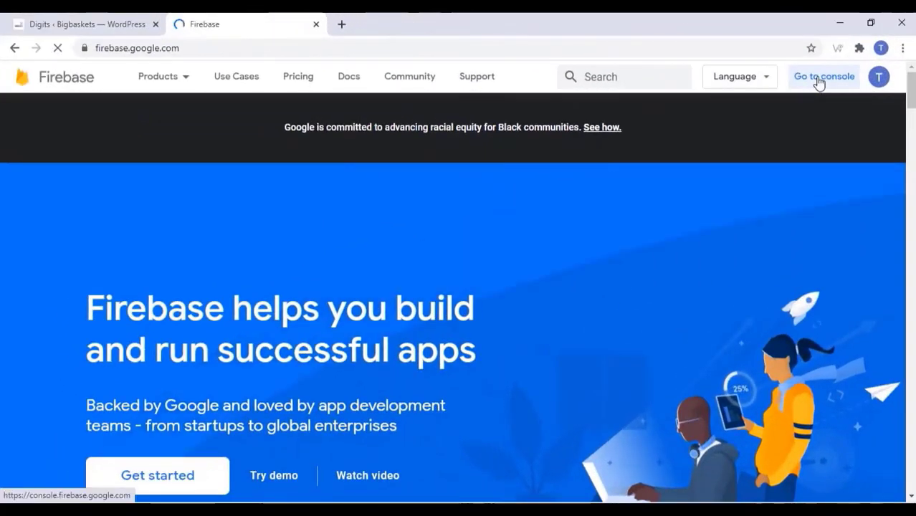
# In the Firebase console, start a new project named grocery and accept the terms
pyautogui.click(818, 80)
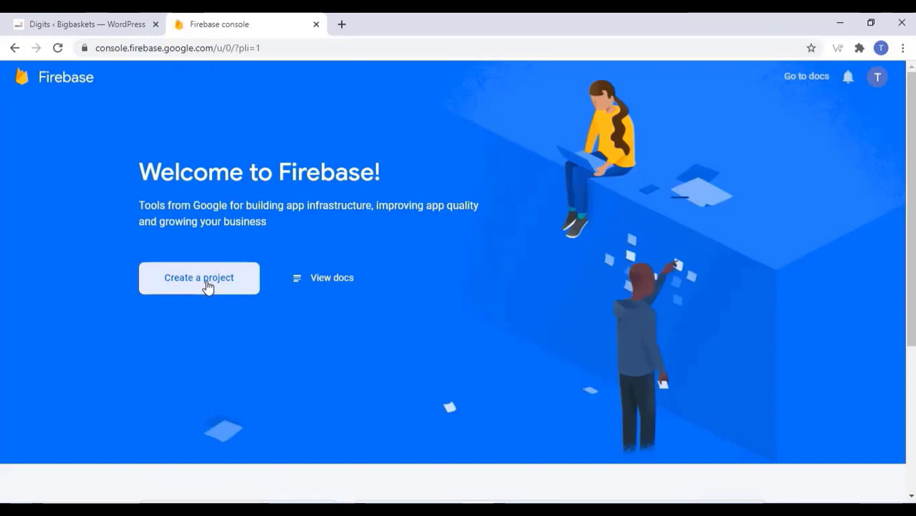
pyautogui.click(207, 284)
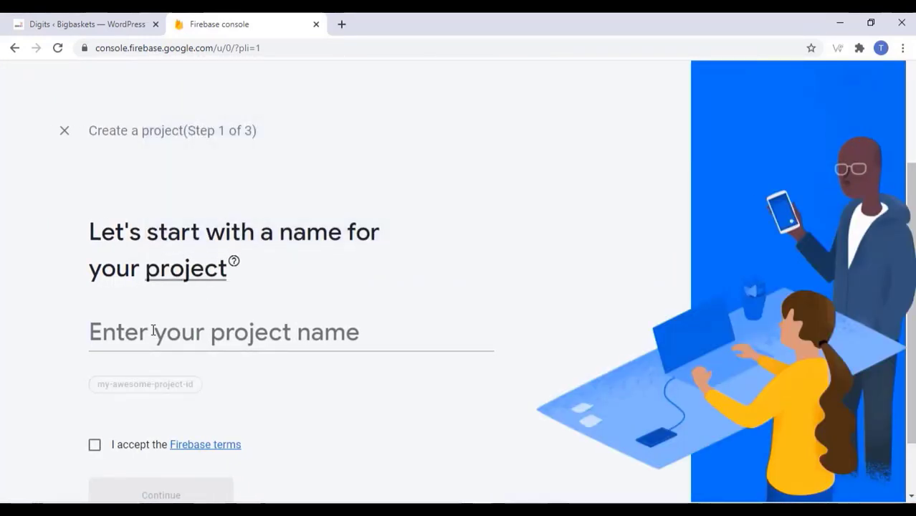
pyautogui.write('grocery')
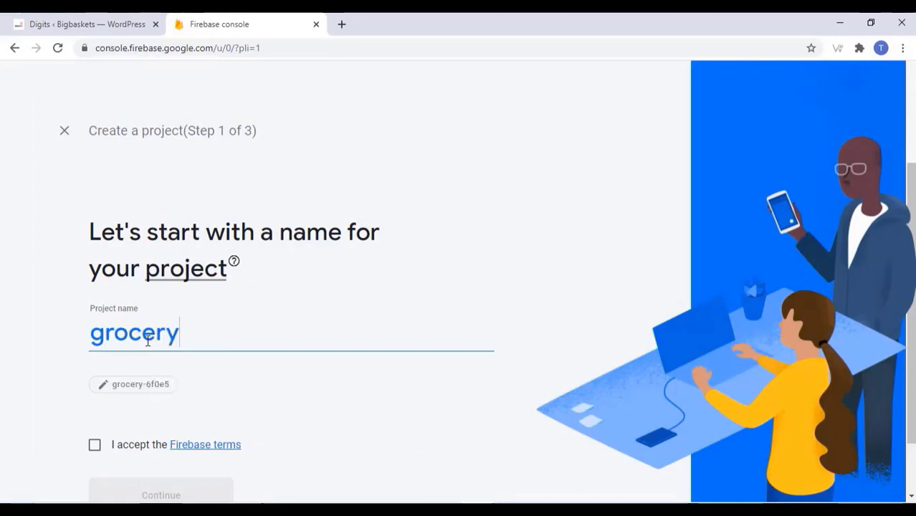
pyautogui.scroll(-1, 108, 375)
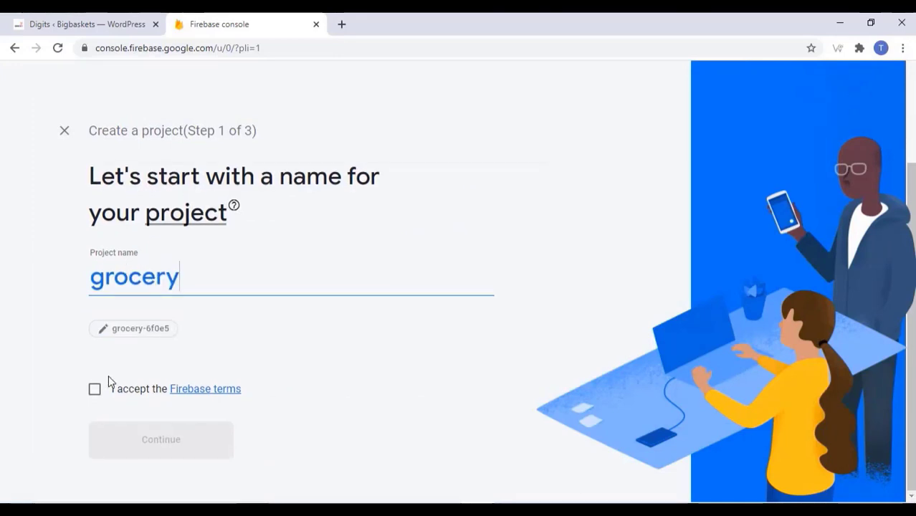
pyautogui.click(95, 388)
pyautogui.click(143, 451)
# Enable Google Analytics for the project with its location set to India
pyautogui.scroll(-3, 184, 311)
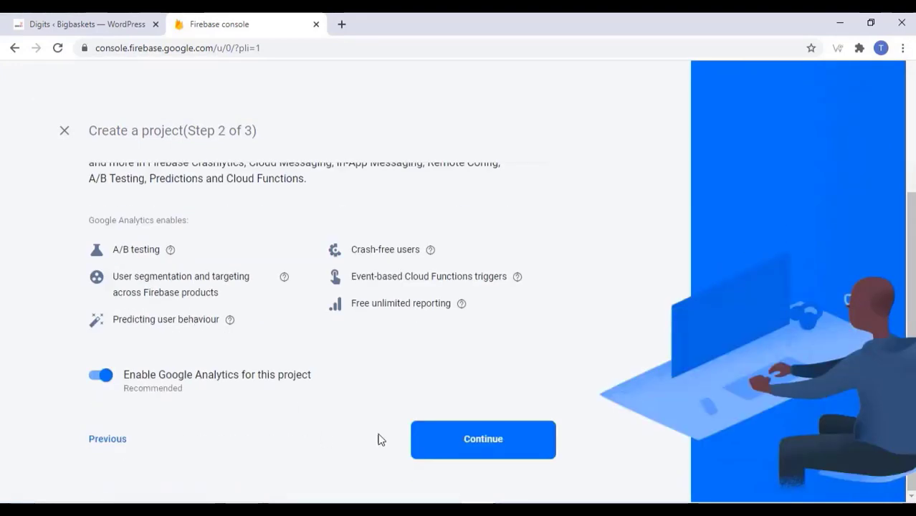
pyautogui.click(451, 441)
pyautogui.scroll(-3, 206, 287)
pyautogui.scroll(2, 159, 256)
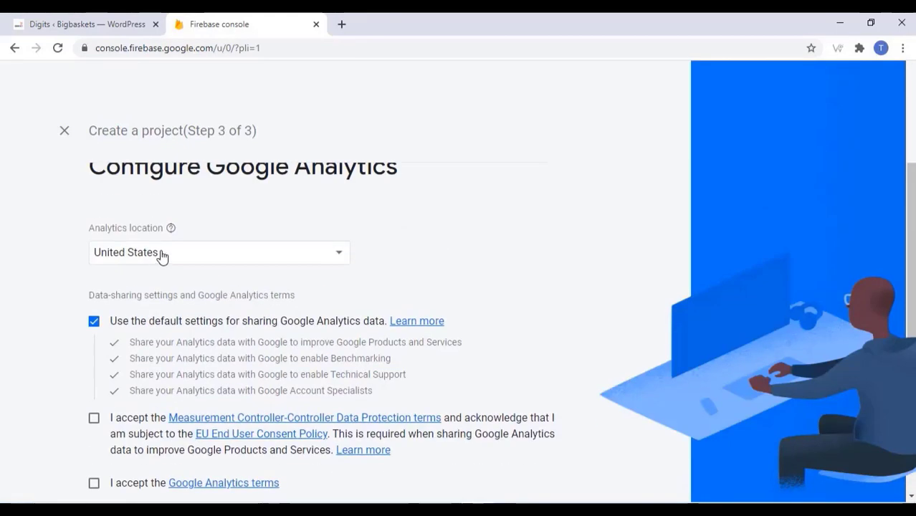
pyautogui.click(159, 256)
pyautogui.scroll(20, 172, 256)
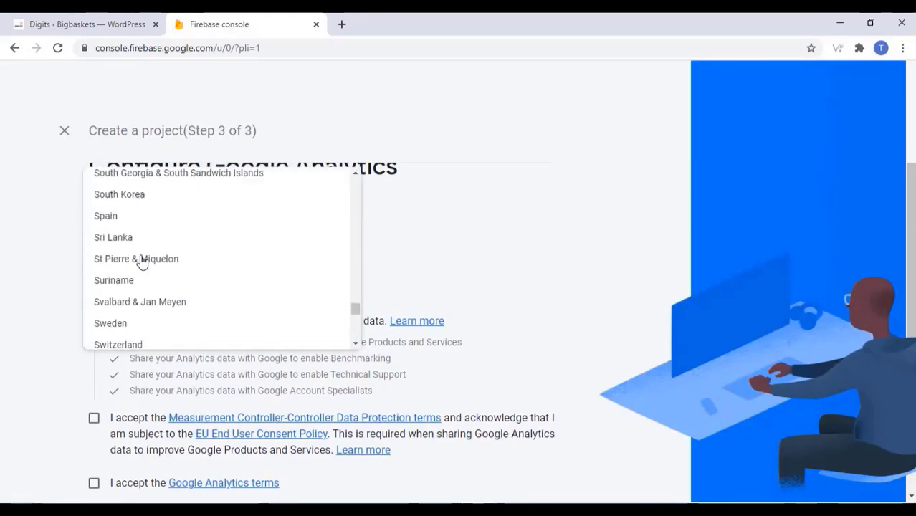
pyautogui.scroll(20, 142, 261)
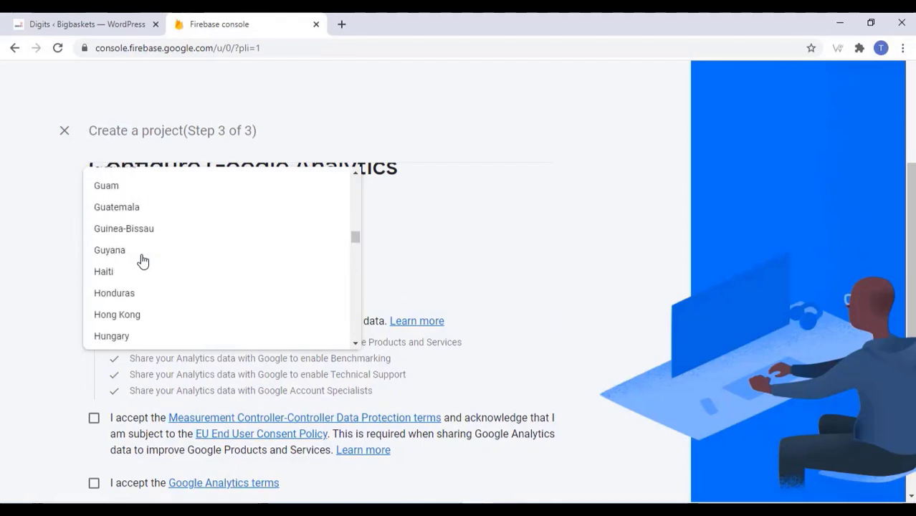
pyautogui.scroll(-2, 129, 268)
pyautogui.click(120, 278)
# Accept the analytics terms, create the grocery project and enter it
pyautogui.scroll(-2, 68, 282)
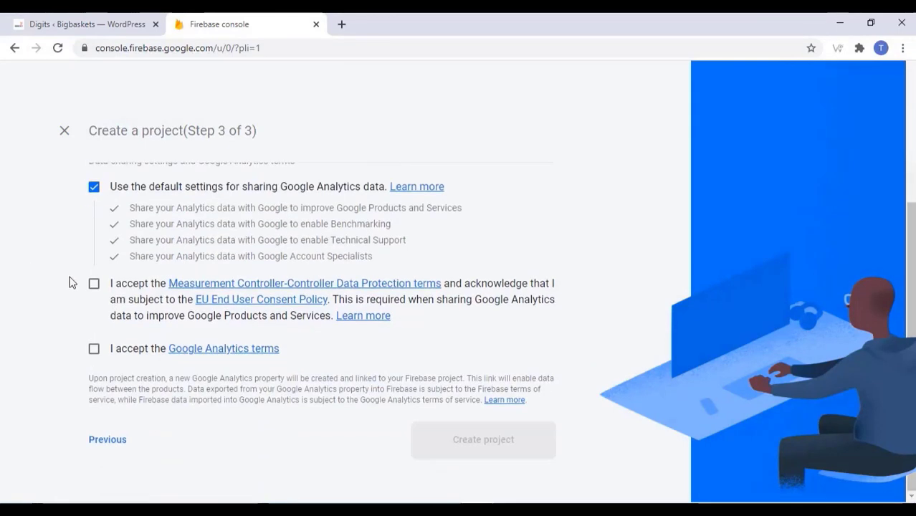
pyautogui.click(94, 283)
pyautogui.click(94, 348)
pyautogui.click(477, 443)
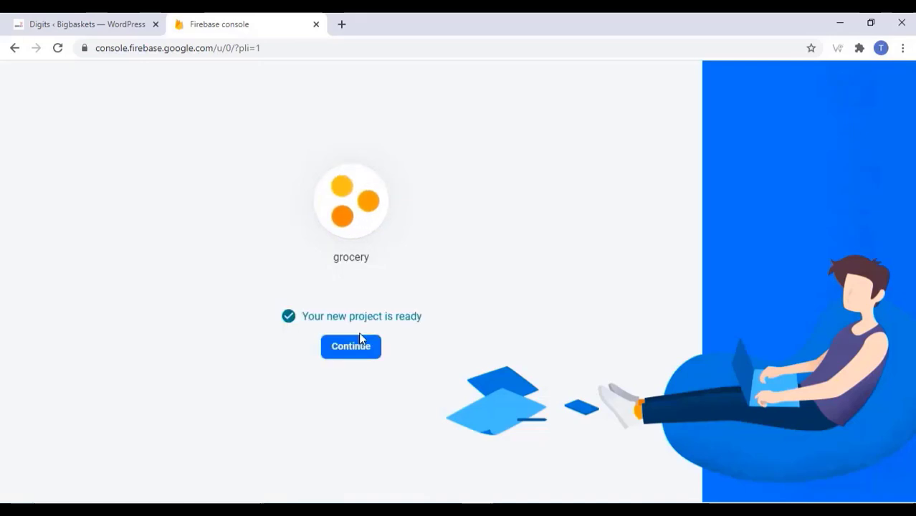
pyautogui.click(352, 350)
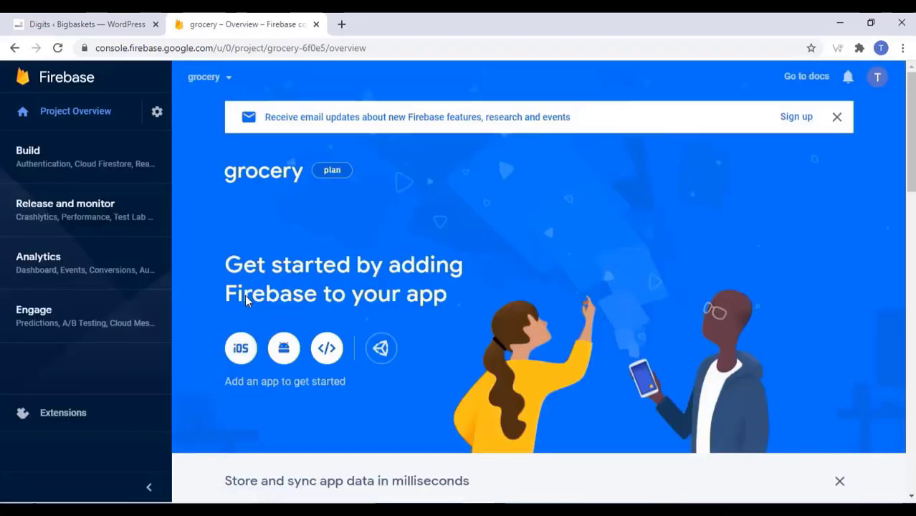
# Register a Web (</>) app nicknamed grocery and continue back to the console
pyautogui.scroll(-2, 245, 295)
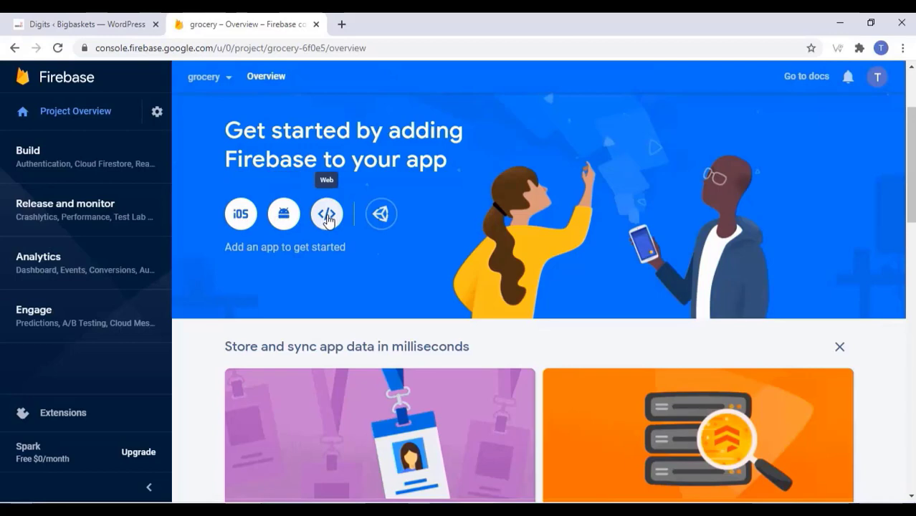
pyautogui.click(326, 215)
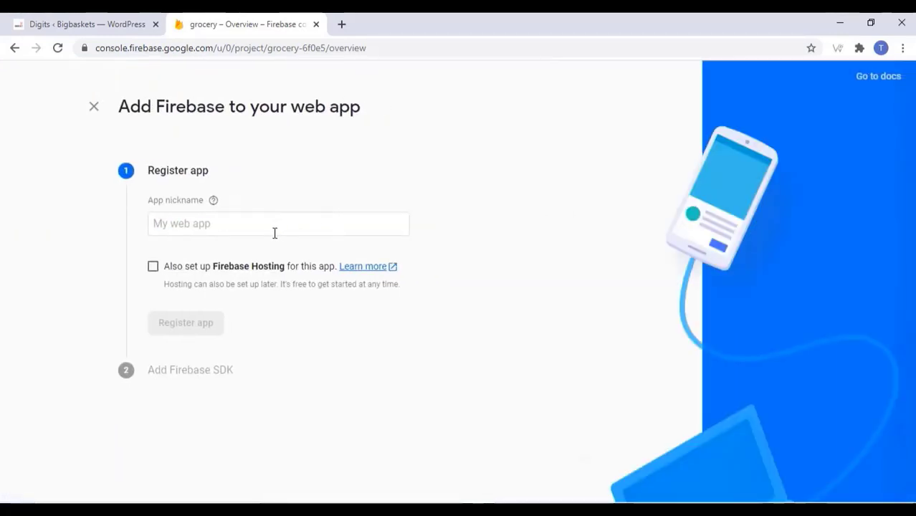
pyautogui.click(192, 224)
pyautogui.write('grocery')
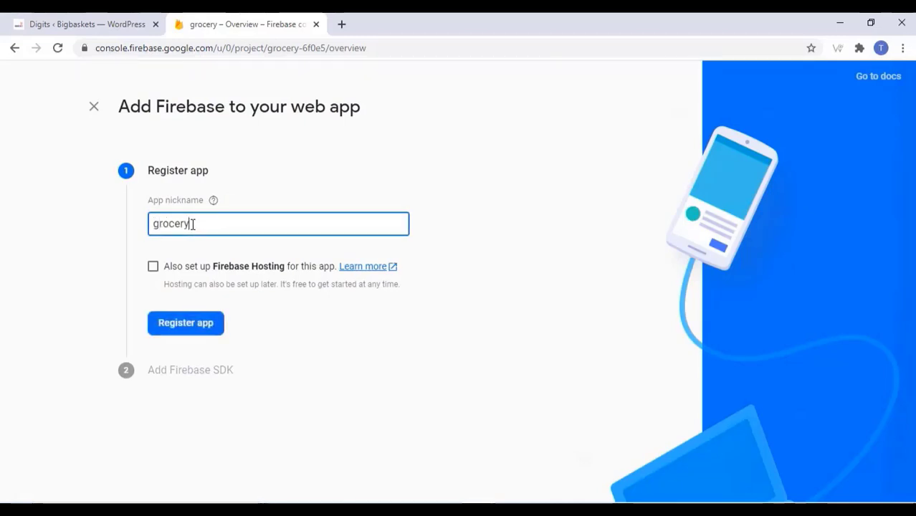
pyautogui.click(186, 327)
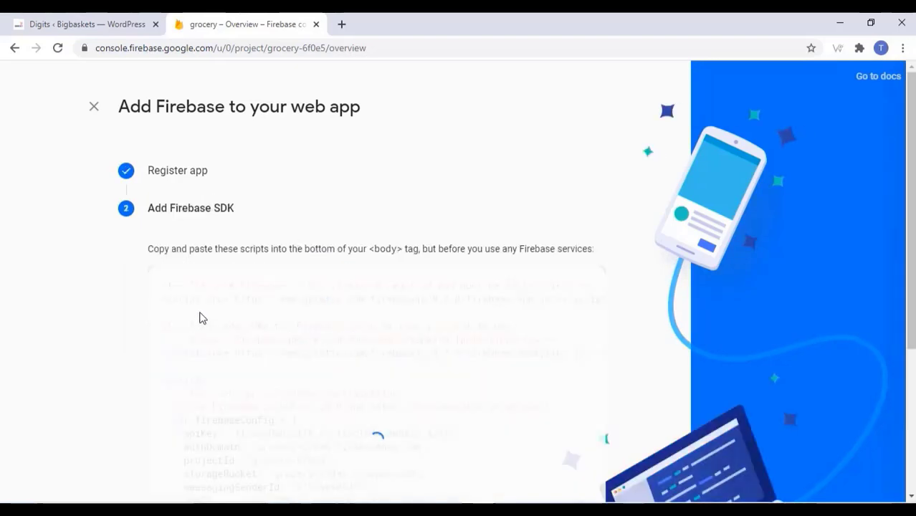
pyautogui.scroll(-3, 134, 285)
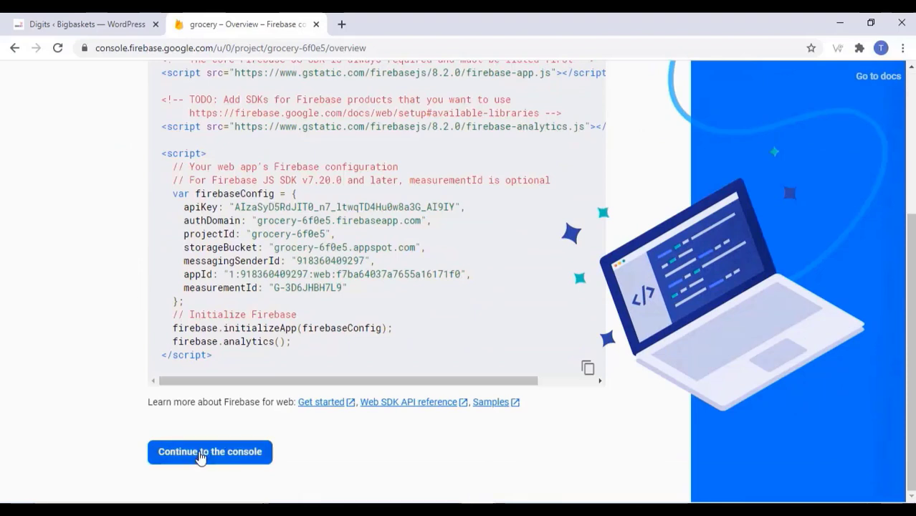
pyautogui.click(200, 453)
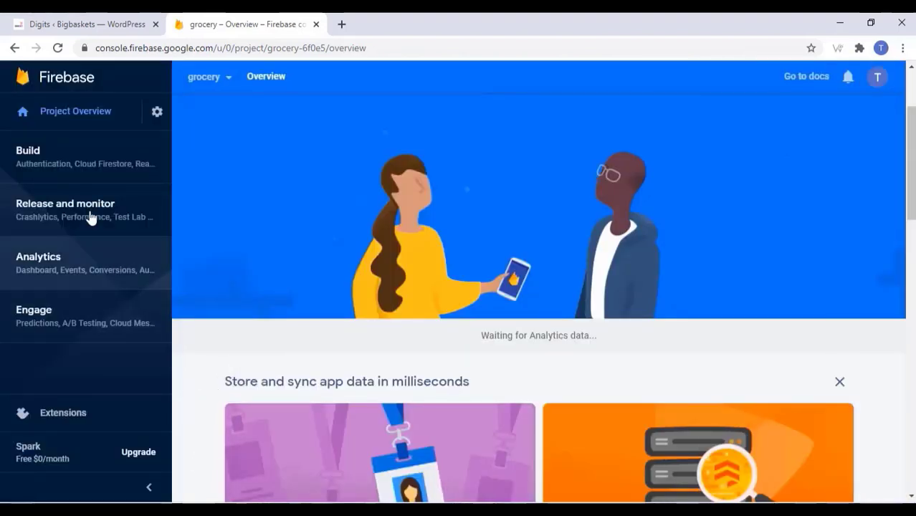
# Open Authentication under Build and get it started for the grocery project
pyautogui.click(75, 176)
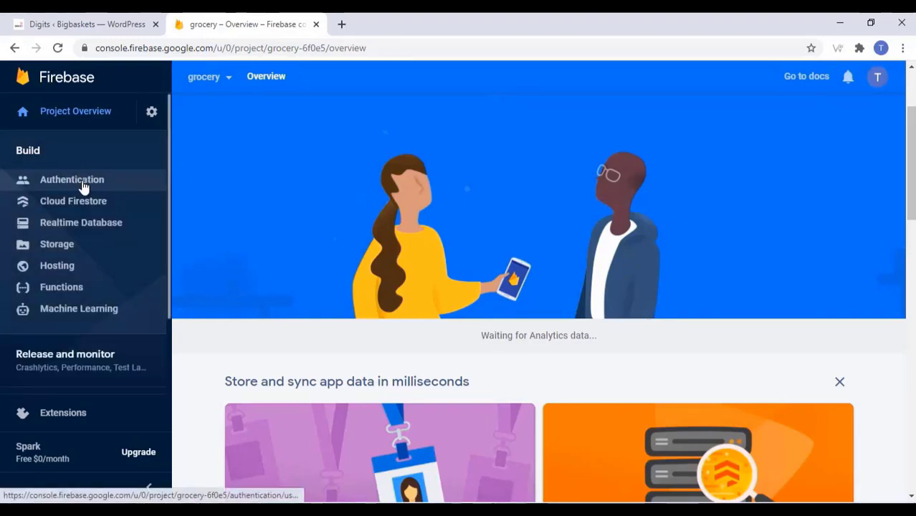
pyautogui.click(84, 187)
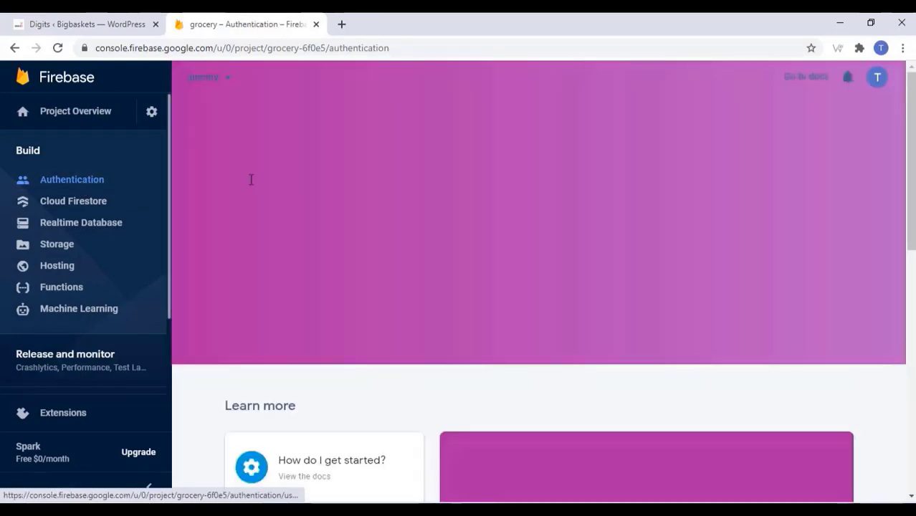
pyautogui.scroll(-1, 285, 265)
pyautogui.scroll(-7, 284, 263)
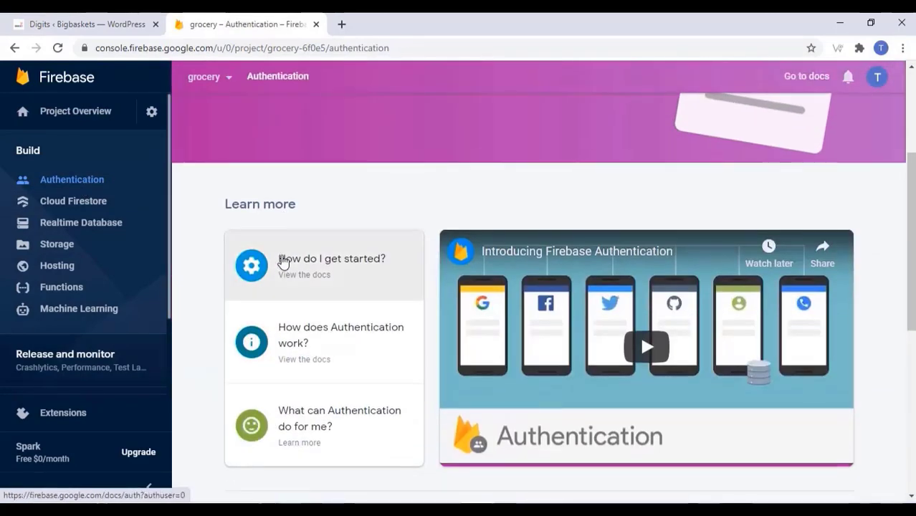
pyautogui.scroll(4, 282, 262)
pyautogui.scroll(5, 283, 261)
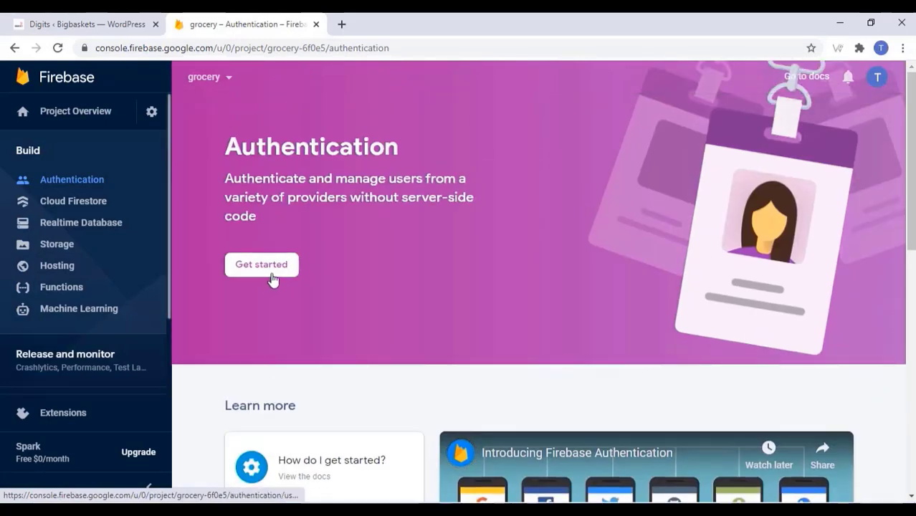
pyautogui.click(272, 279)
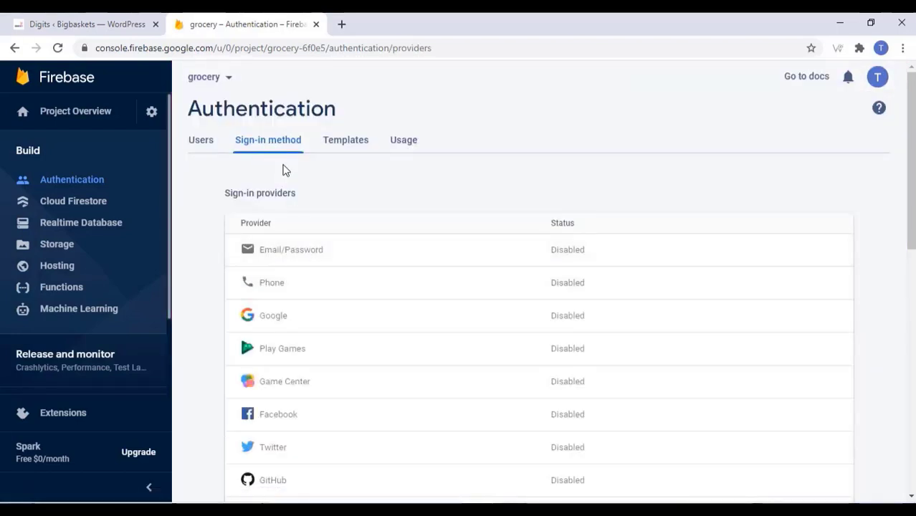
# Enable the Phone sign-in provider and save it
pyautogui.scroll(-1, 299, 220)
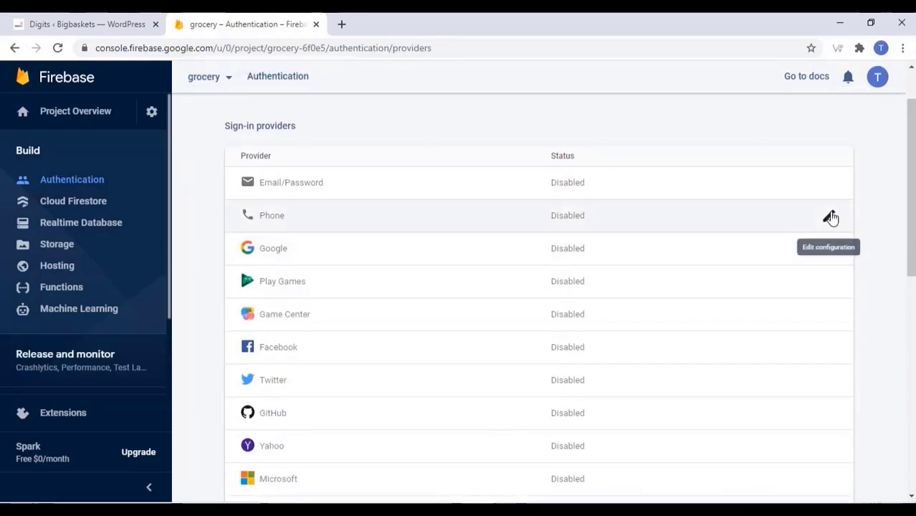
pyautogui.click(830, 216)
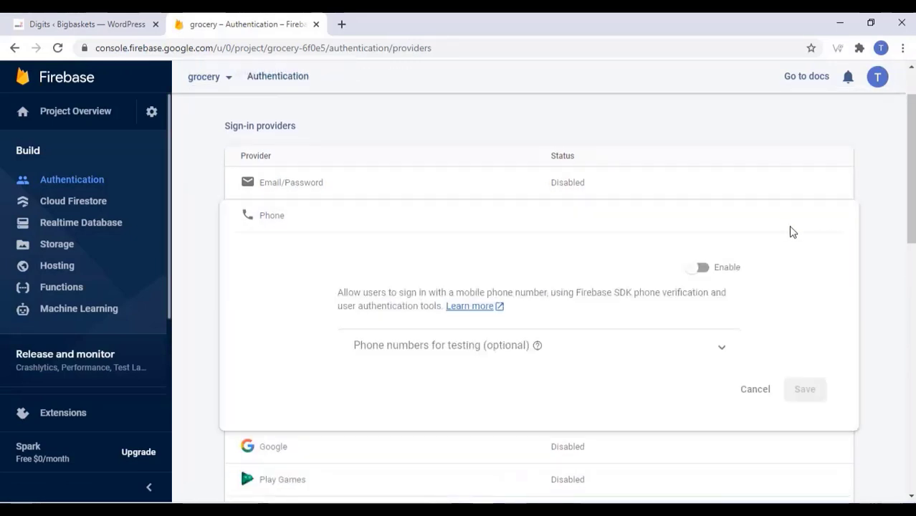
pyautogui.click(701, 268)
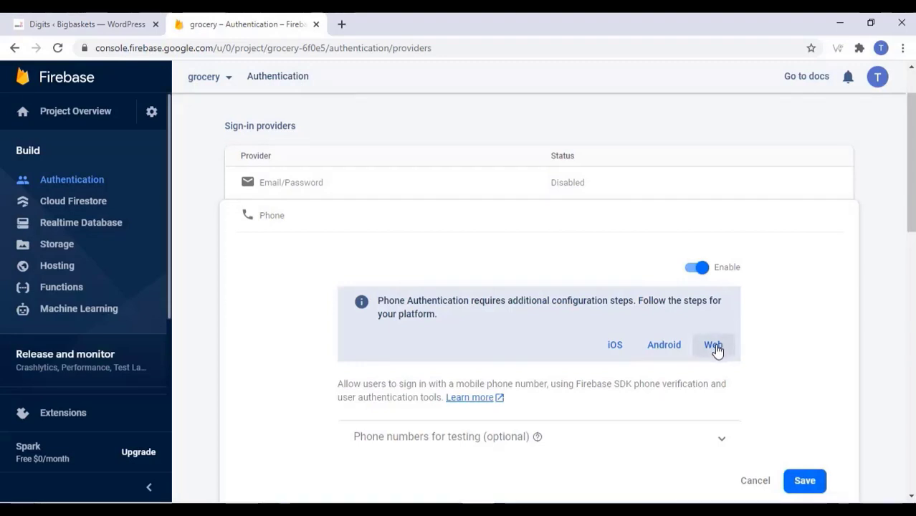
pyautogui.scroll(-3, 710, 350)
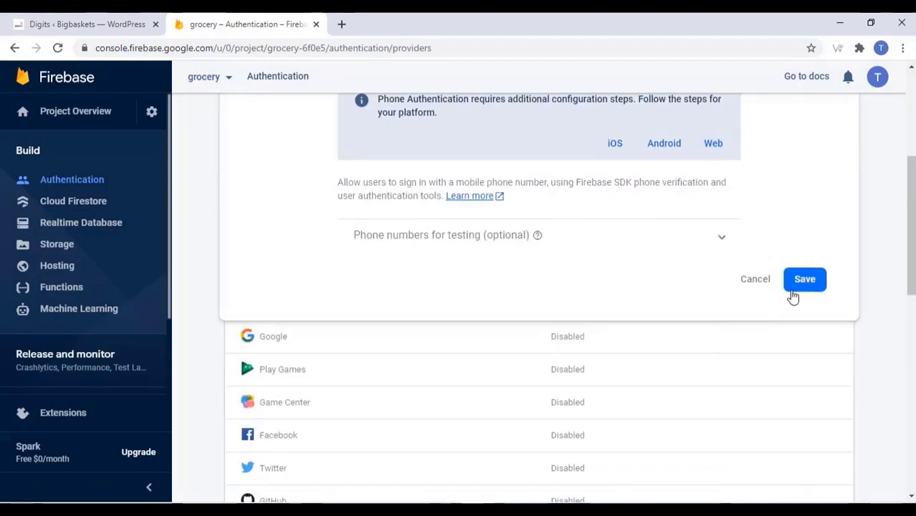
pyautogui.click(804, 279)
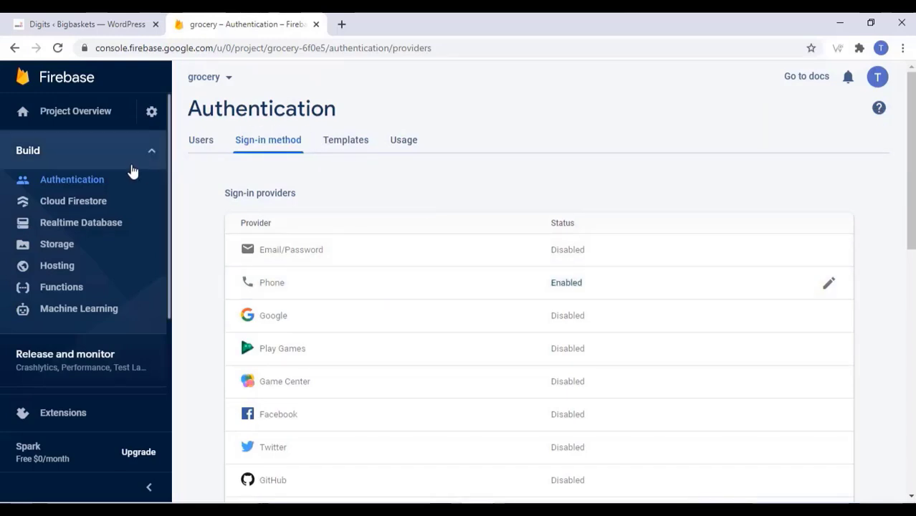
# Start a new authorised domain and copy the store's domain from the WordPress address bar
pyautogui.scroll(-8, 337, 243)
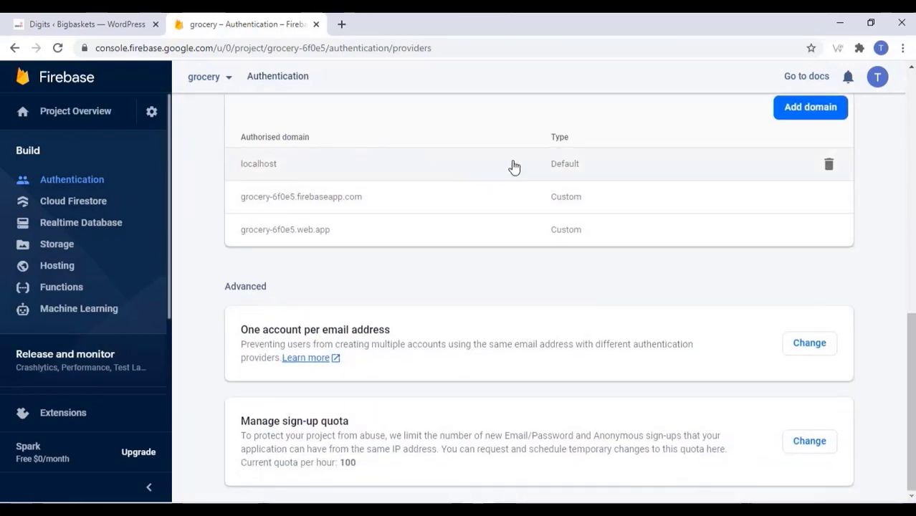
pyautogui.scroll(1, 796, 172)
pyautogui.click(813, 182)
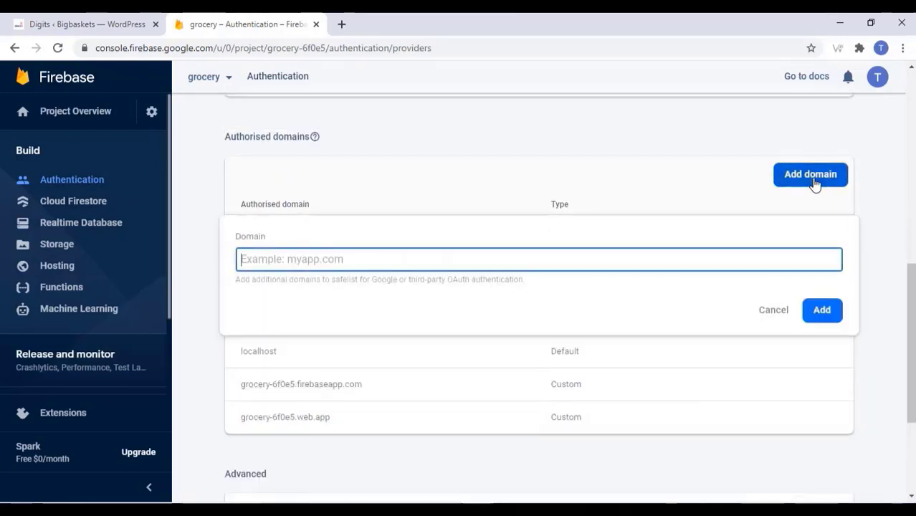
pyautogui.click(43, 24)
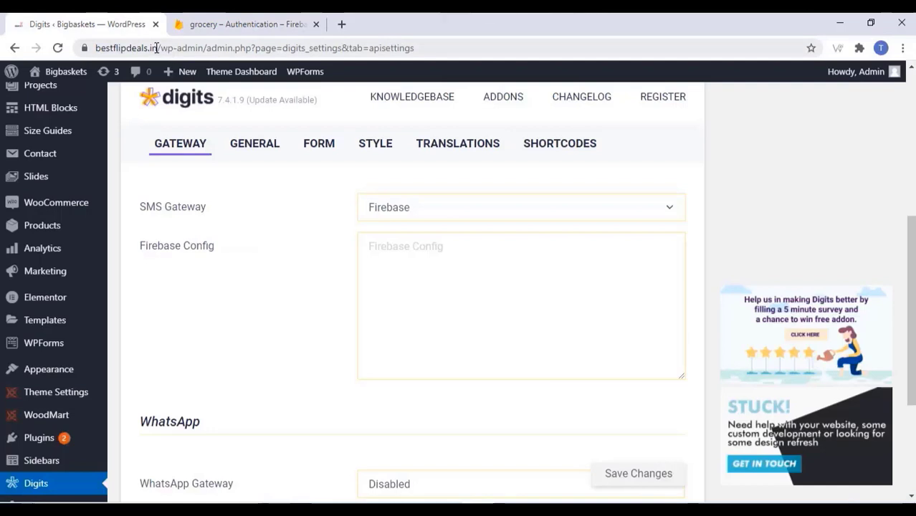
pyautogui.moveTo(156, 47); pyautogui.dragTo(95, 48)
pyautogui.rightClick(127, 50)
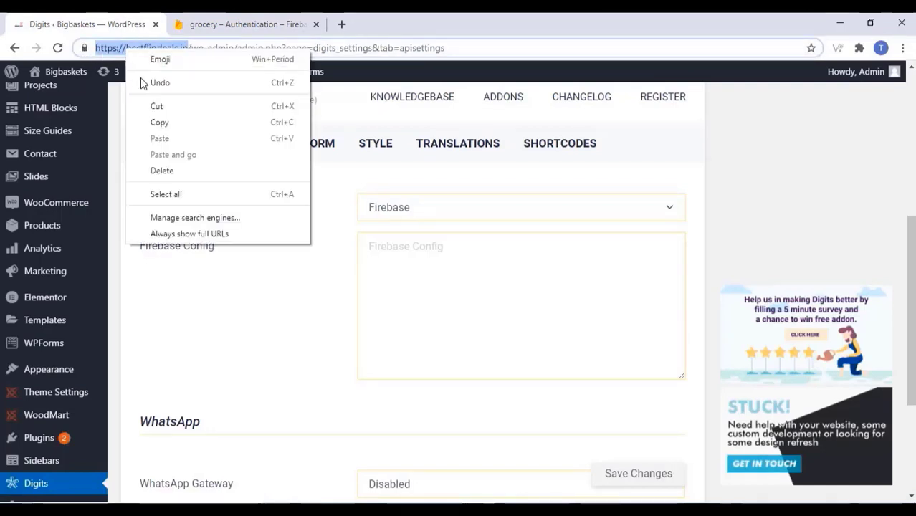
pyautogui.click(159, 122)
# Paste bestflipdeals.in into Domain, add it, and return to Project Overview
pyautogui.click(208, 25)
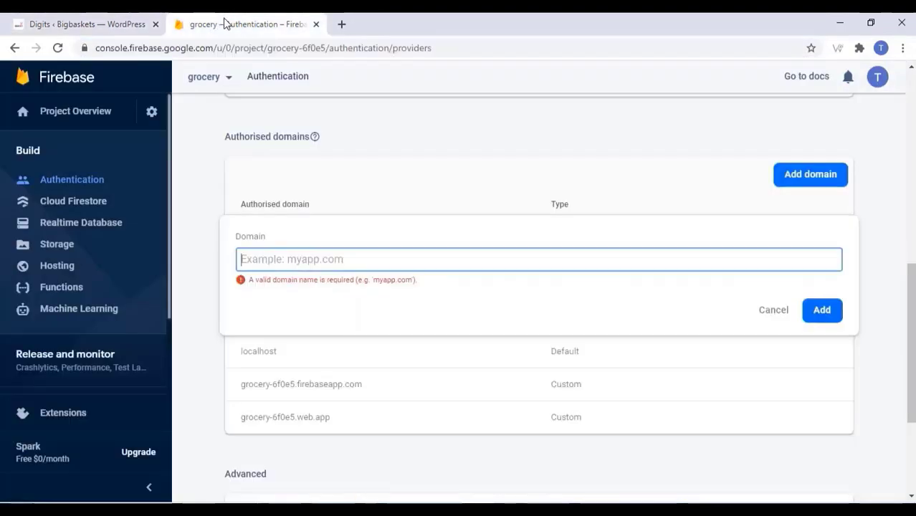
pyautogui.rightClick(255, 261)
pyautogui.click(297, 365)
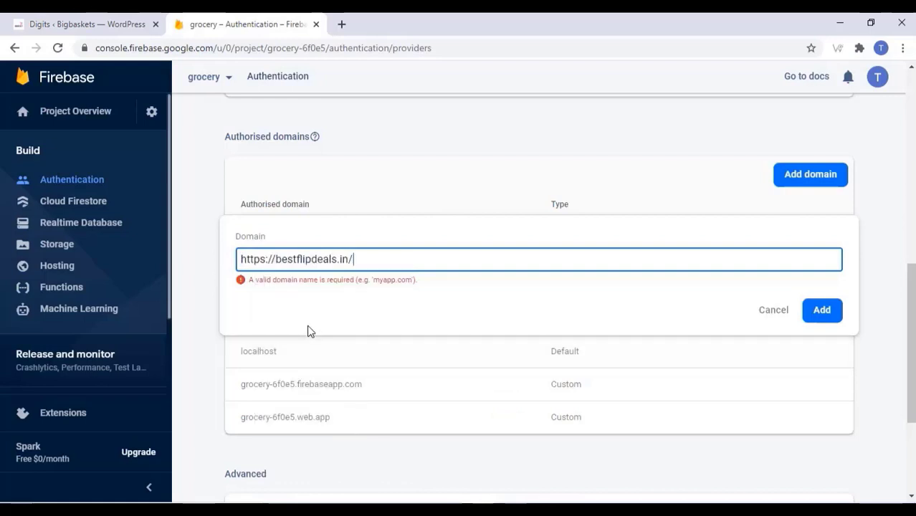
pyautogui.click(326, 316)
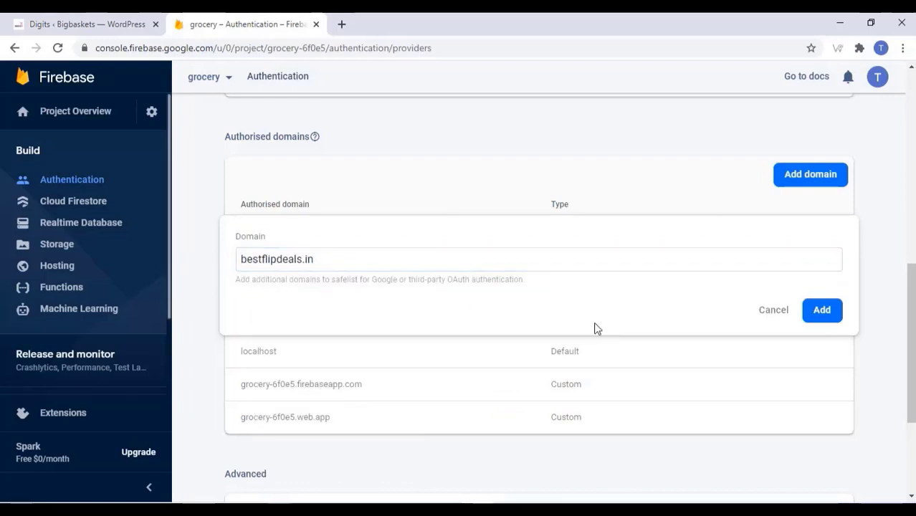
pyautogui.click(822, 312)
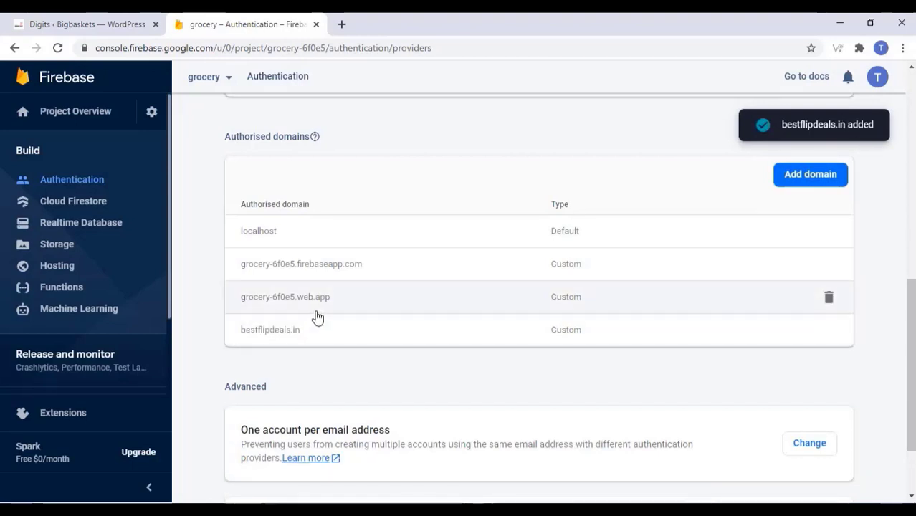
pyautogui.scroll(-2, 323, 315)
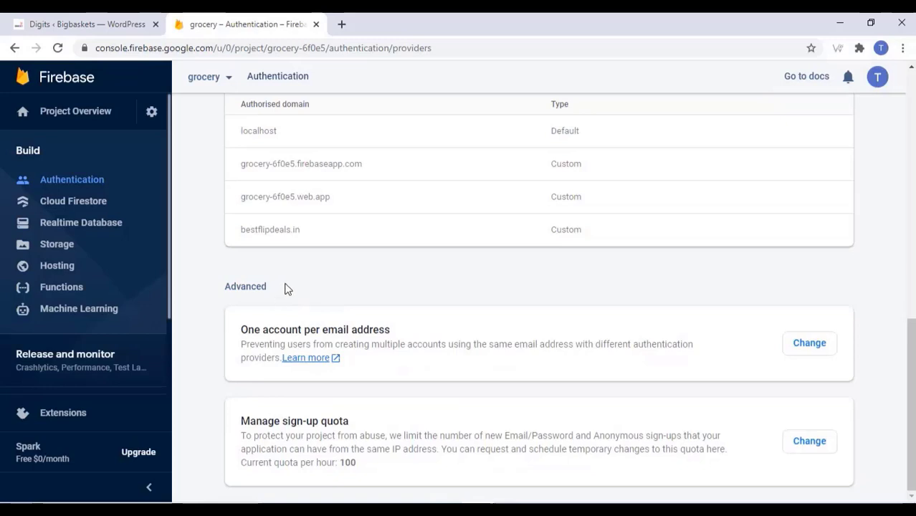
pyautogui.click(73, 201)
pyautogui.click(76, 115)
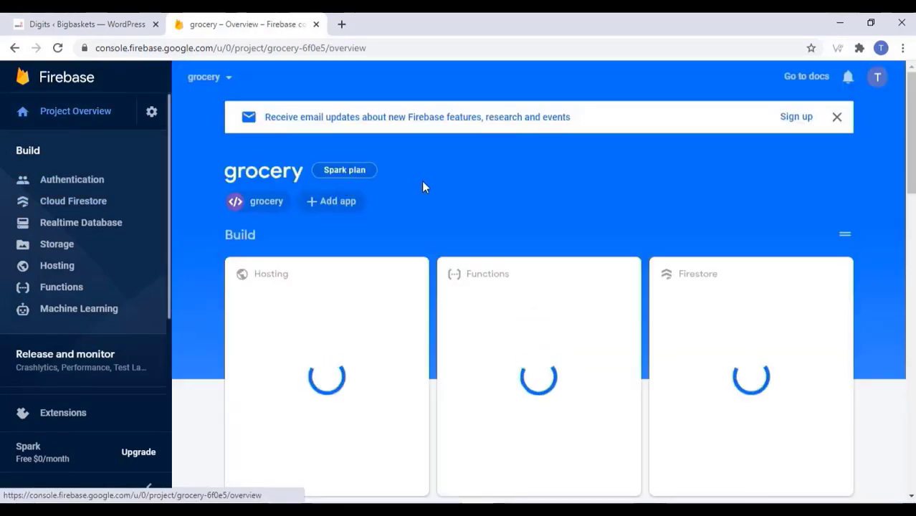
# Copy the grocery web app's Config-format firebaseConfig snippet and return to the Digits tab
pyautogui.scroll(-4, 423, 185)
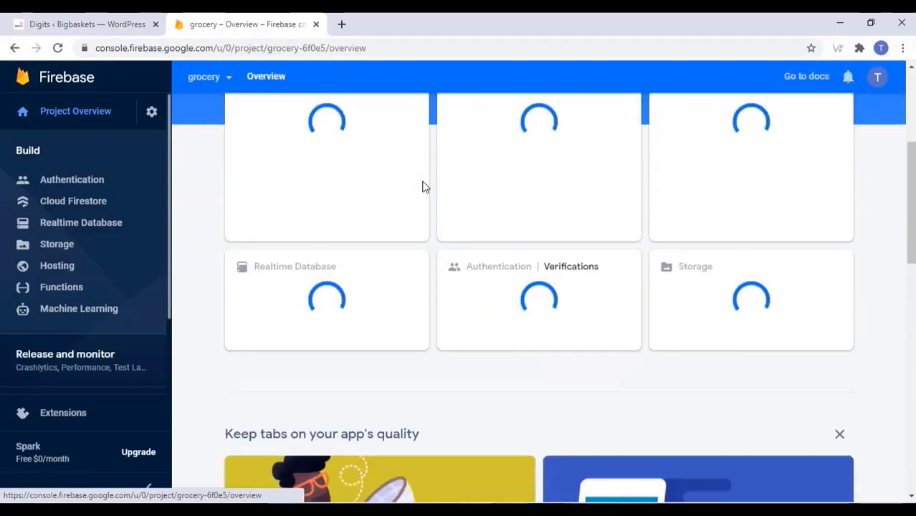
pyautogui.scroll(-11, 423, 187)
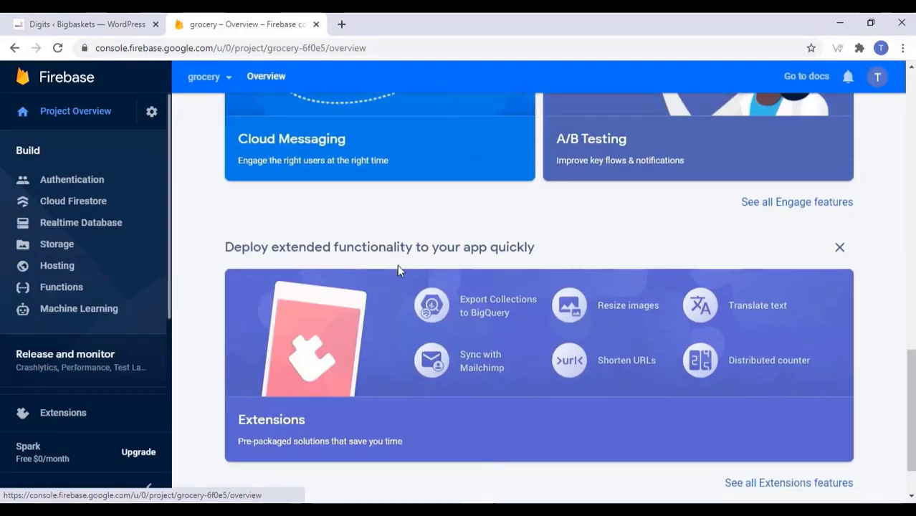
pyautogui.scroll(-1, 398, 269)
pyautogui.scroll(13, 399, 279)
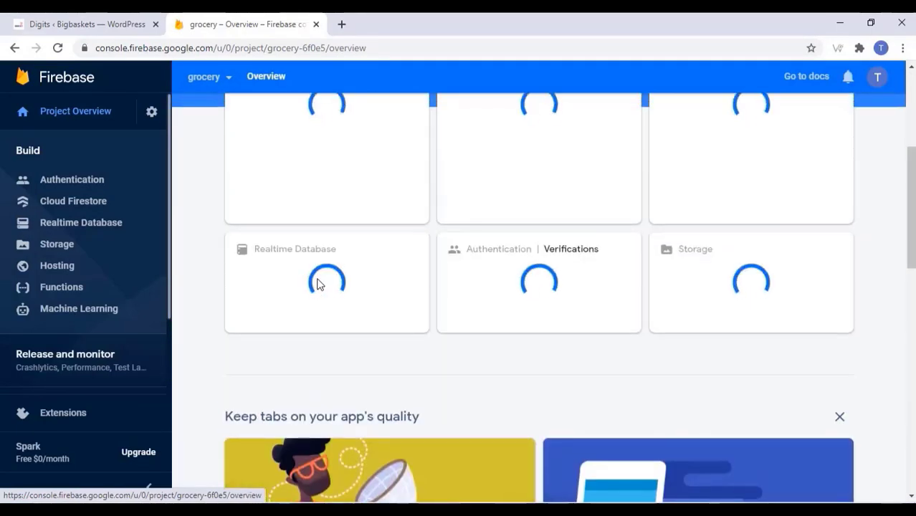
pyautogui.scroll(4, 318, 283)
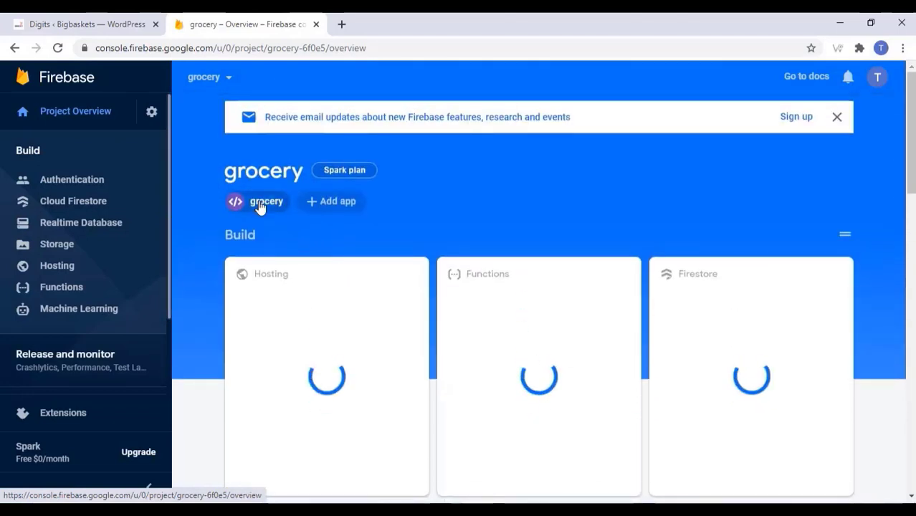
pyautogui.moveTo(260, 207)
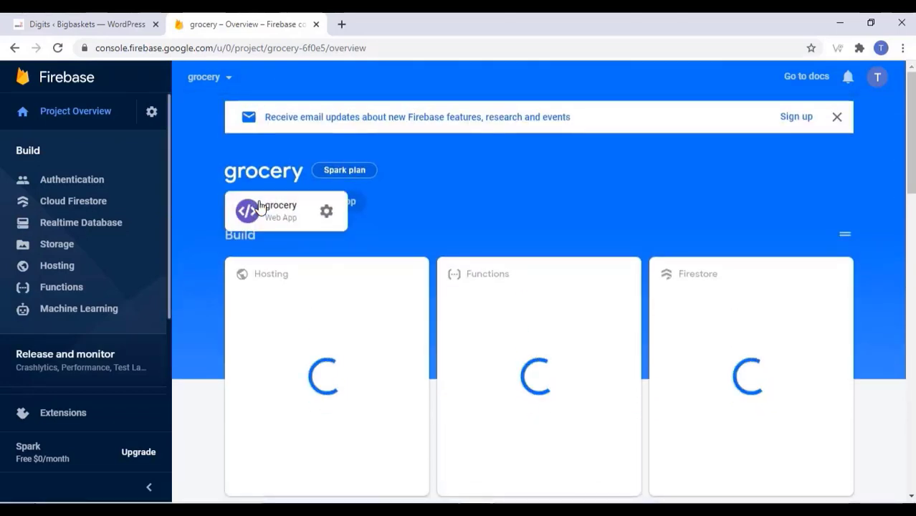
pyautogui.click(329, 214)
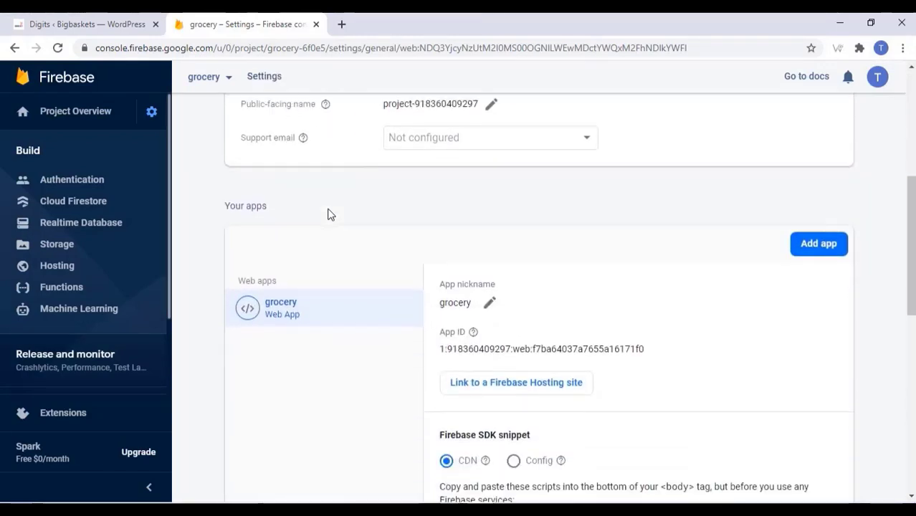
pyautogui.scroll(-2, 430, 287)
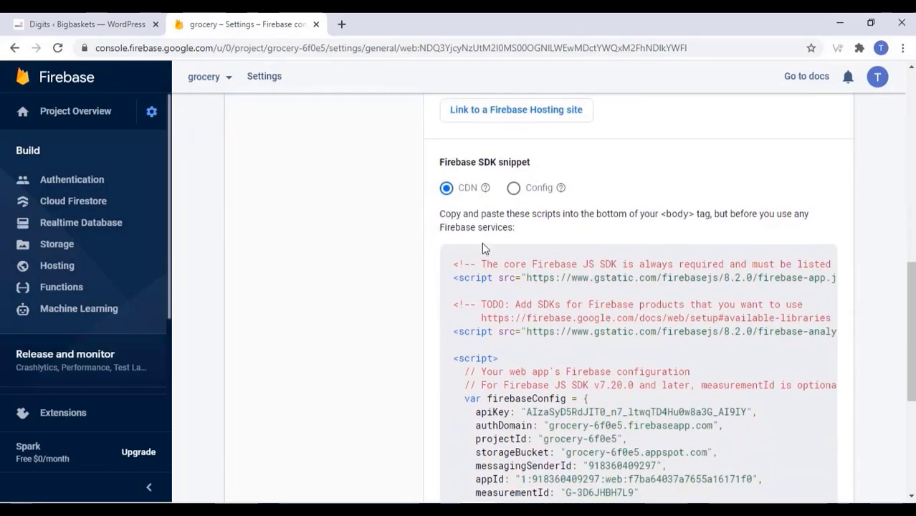
pyautogui.click(514, 188)
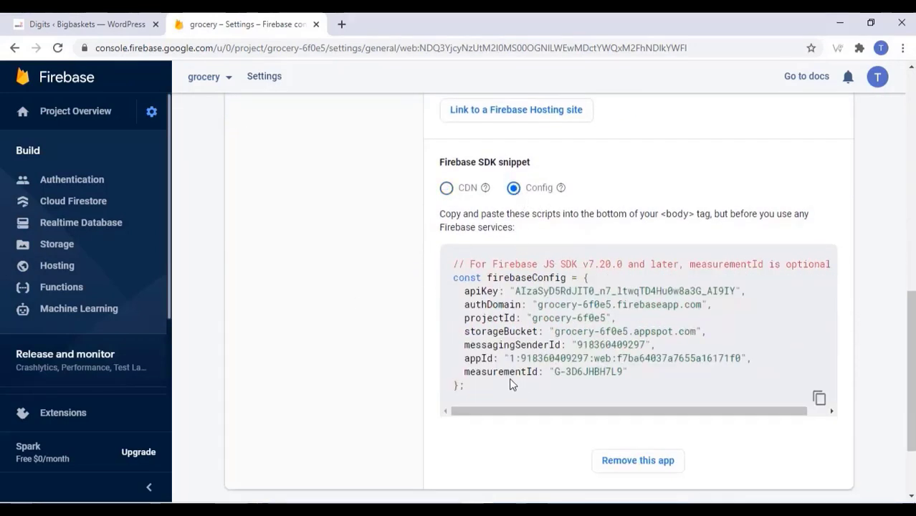
pyautogui.click(819, 400)
pyautogui.click(89, 26)
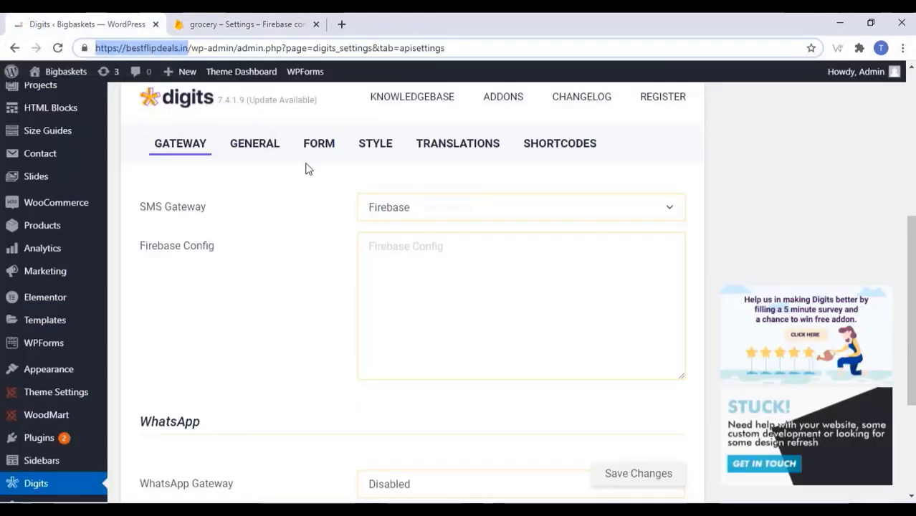
# Paste the copied firebaseConfig into the Digits Firebase Config field and save changes
pyautogui.rightClick(377, 252)
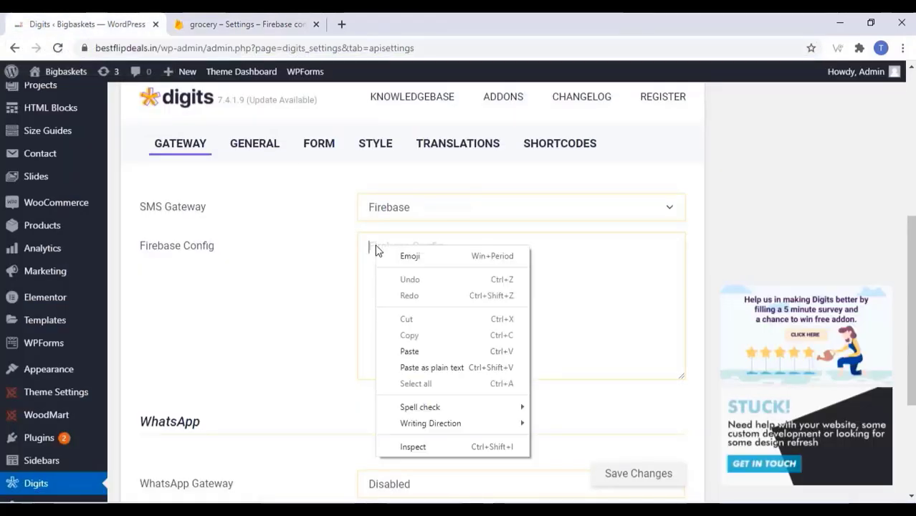
pyautogui.click(408, 351)
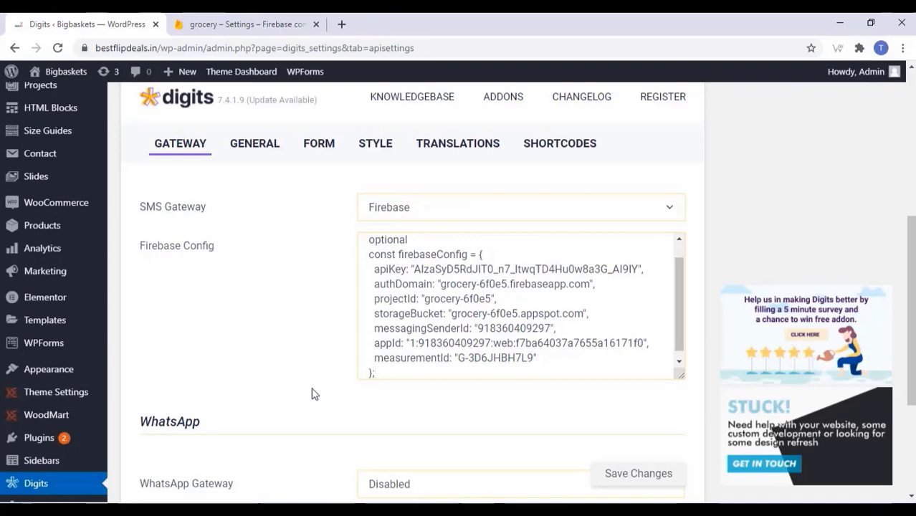
pyautogui.scroll(-2, 372, 405)
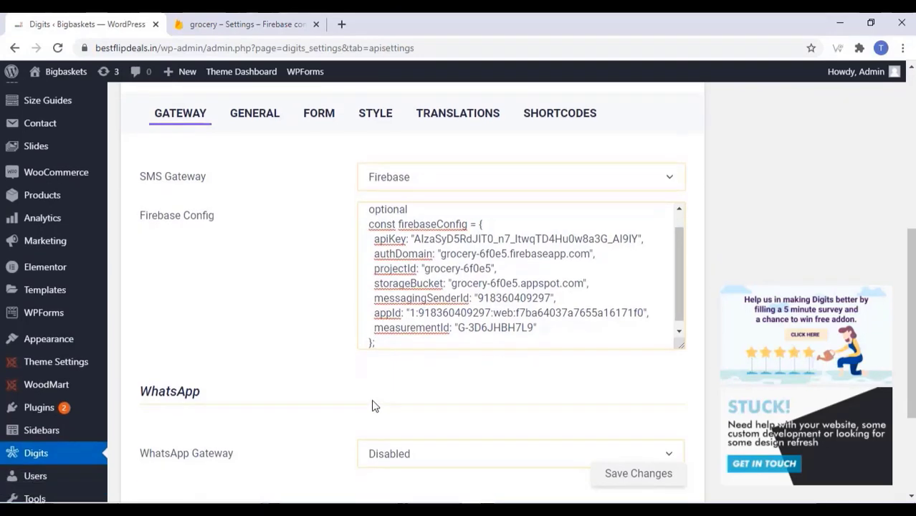
pyautogui.click(400, 310)
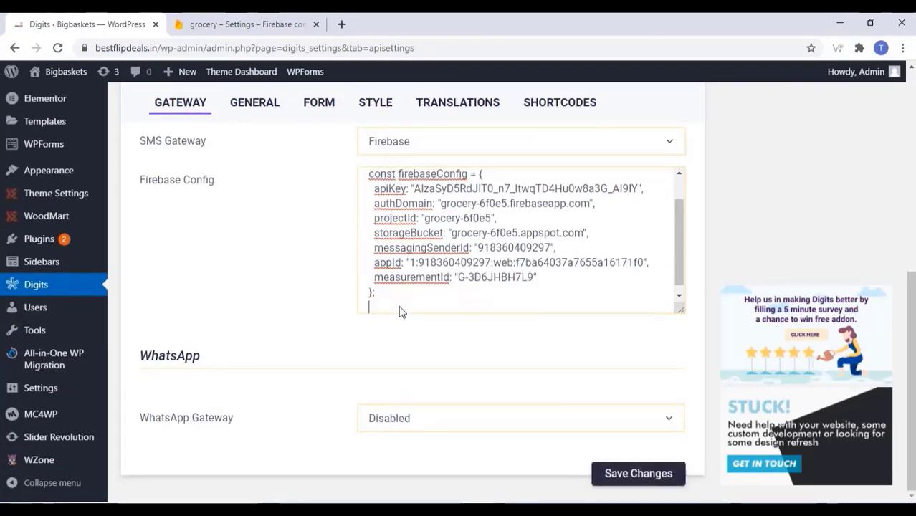
pyautogui.click(622, 474)
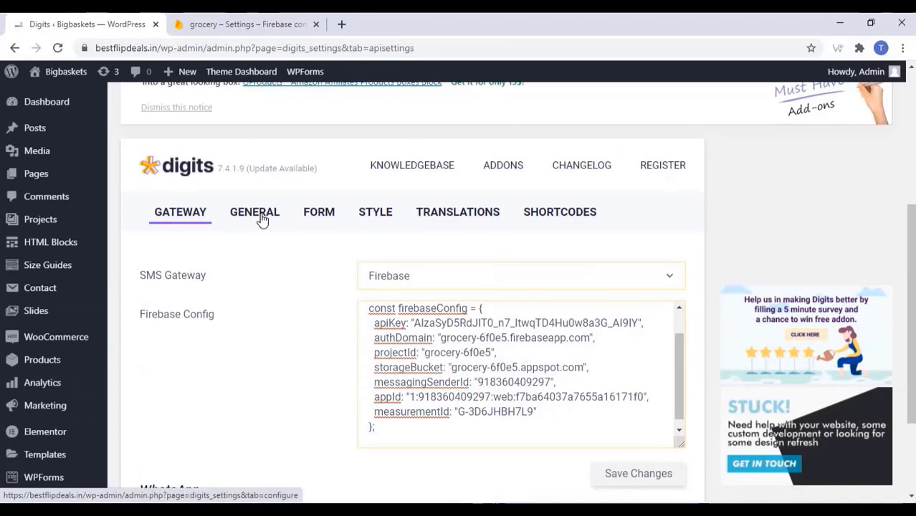
# Set the Digits OTP Resend Time to 60 seconds in GENERAL and save it
pyautogui.click(262, 215)
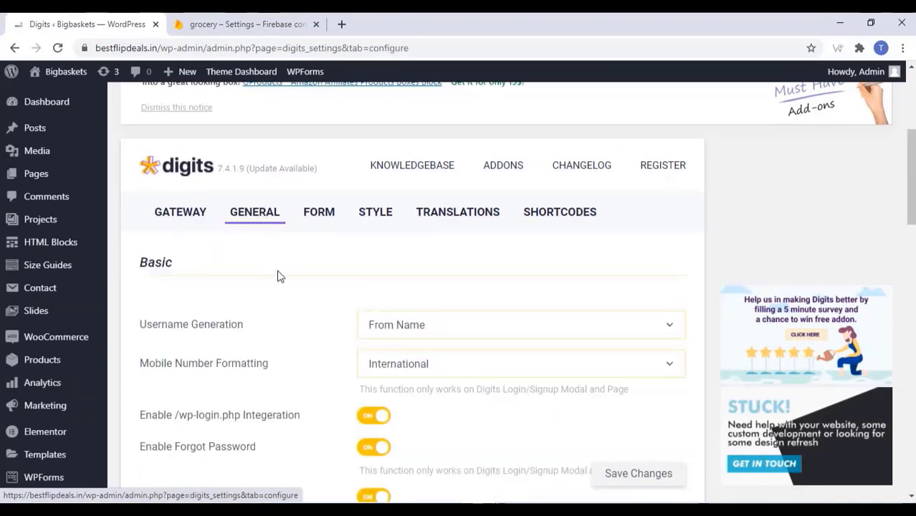
pyautogui.scroll(-3, 277, 277)
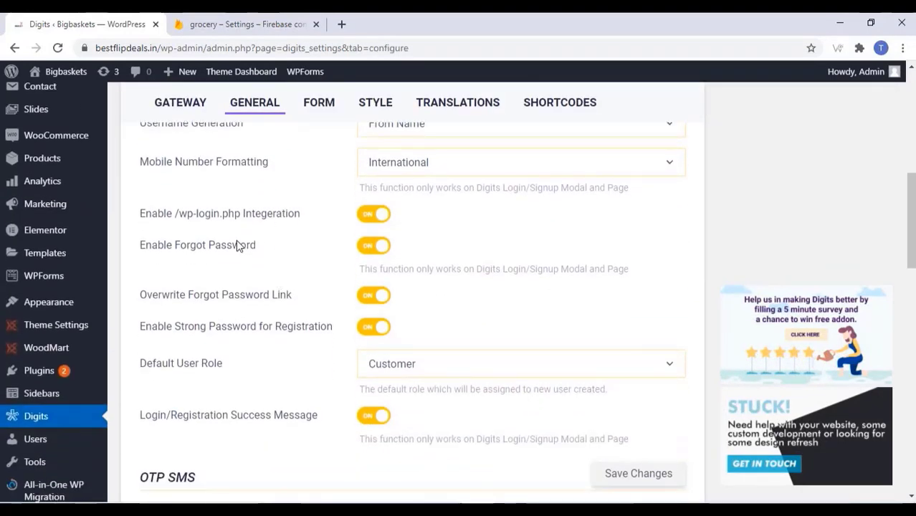
pyautogui.scroll(-2, 240, 248)
pyautogui.scroll(-3, 244, 249)
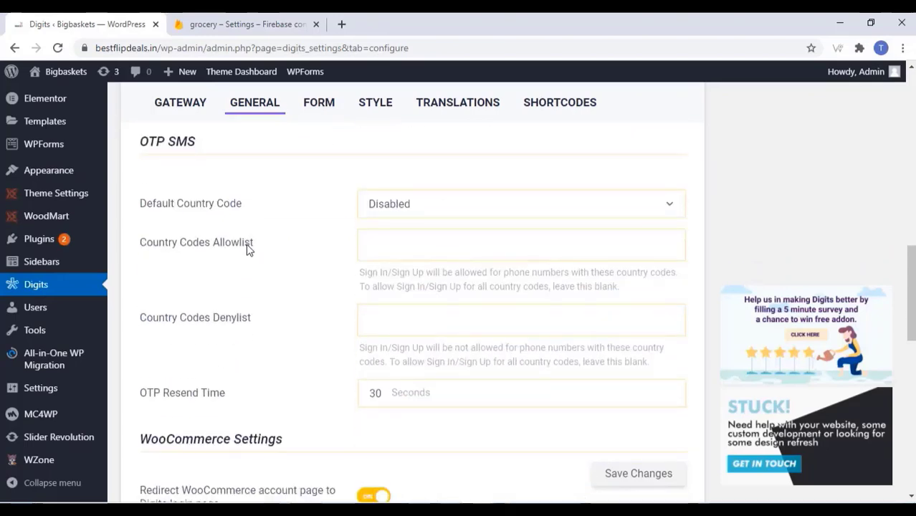
pyautogui.scroll(-3, 303, 239)
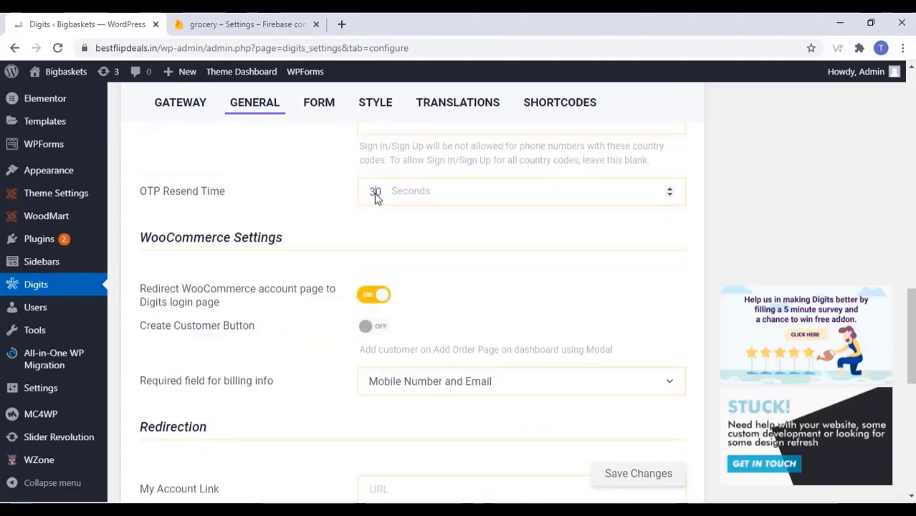
pyautogui.click(372, 200)
pyautogui.press('BackSpace')
pyautogui.press('Return')
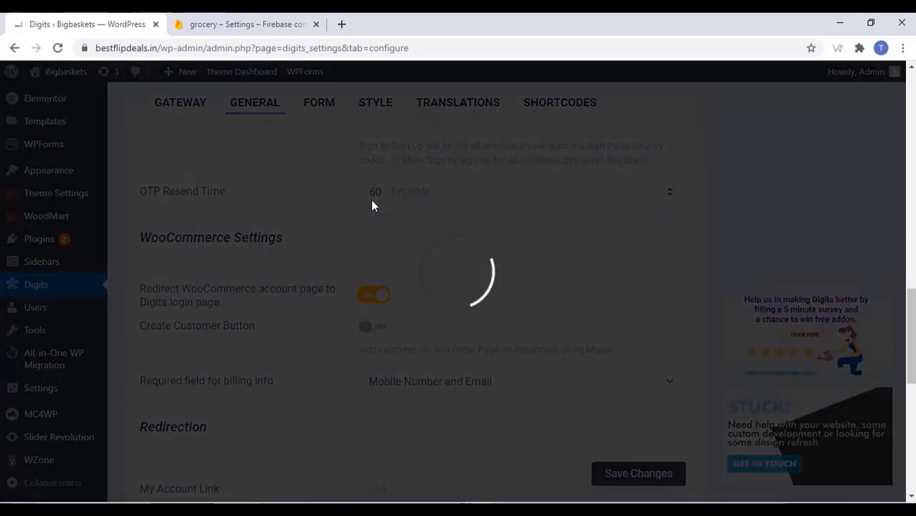
# Scroll through the general settings and review the Digits FORM tab
pyautogui.scroll(-2, 321, 244)
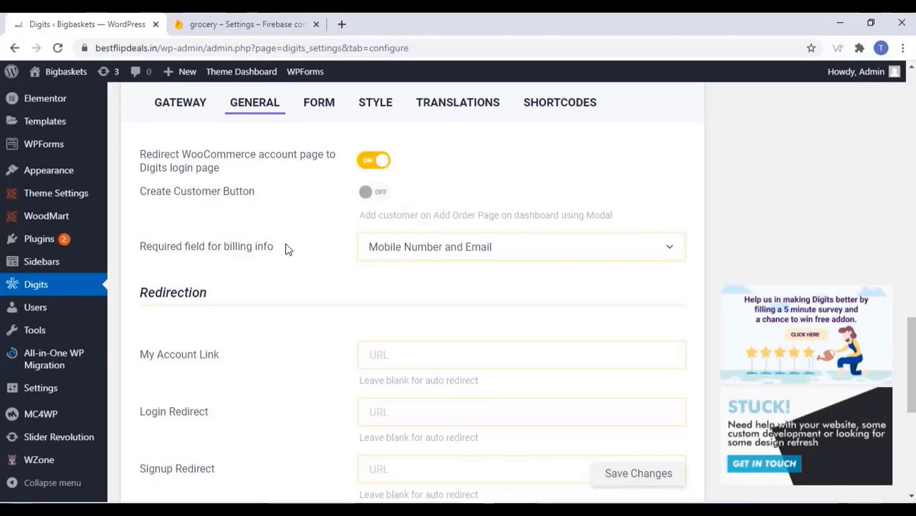
pyautogui.scroll(-5, 286, 249)
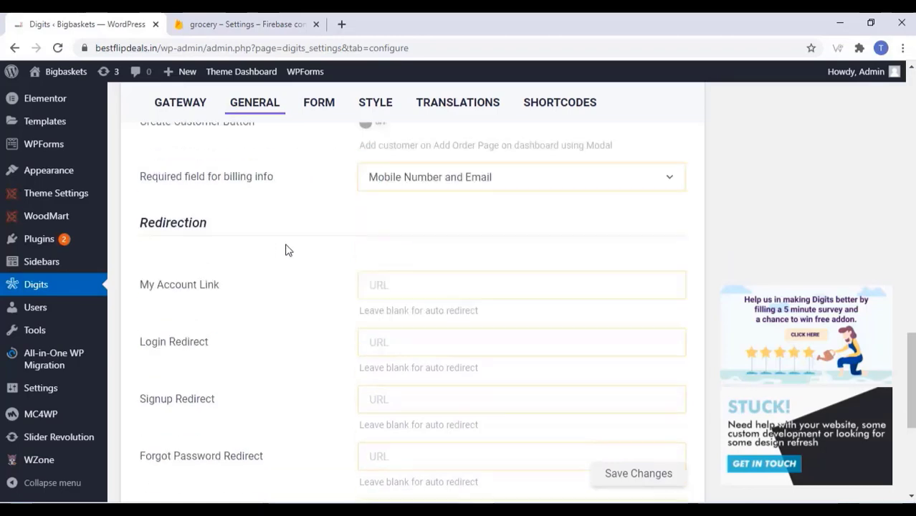
pyautogui.scroll(4, 286, 251)
pyautogui.scroll(10, 286, 256)
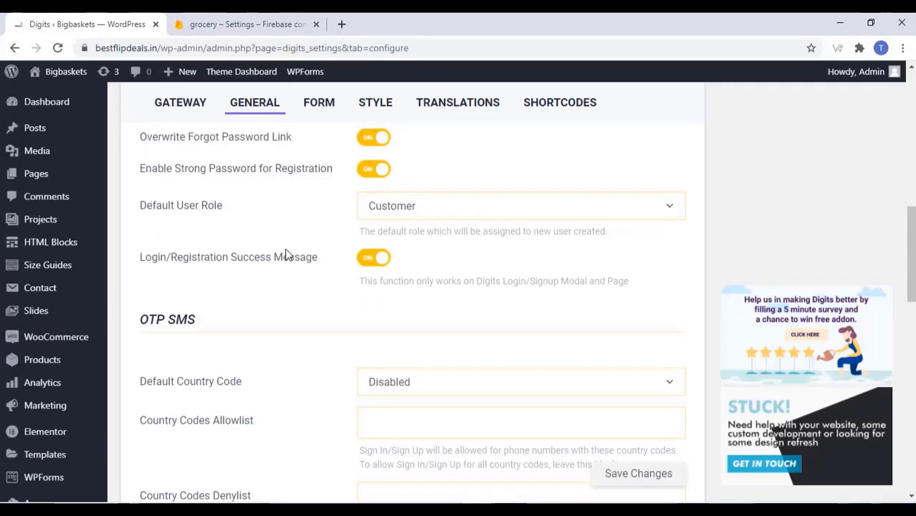
pyautogui.click(305, 256)
pyautogui.scroll(-5, 297, 275)
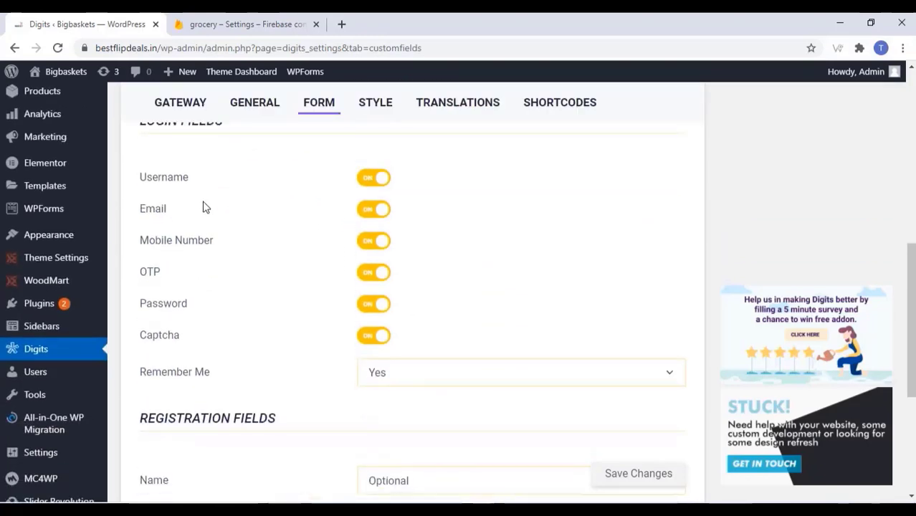
pyautogui.scroll(-3, 230, 284)
pyautogui.scroll(3, 264, 266)
pyautogui.scroll(1, 263, 269)
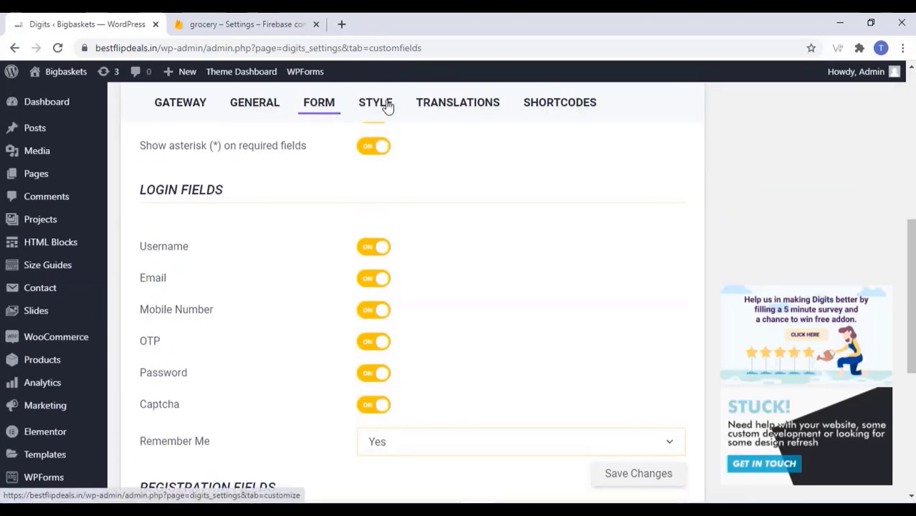
# Browse the STYLE and TRANSLATIONS tabs and bring up the SHORTCODES list
pyautogui.click(381, 105)
pyautogui.scroll(-1, 311, 235)
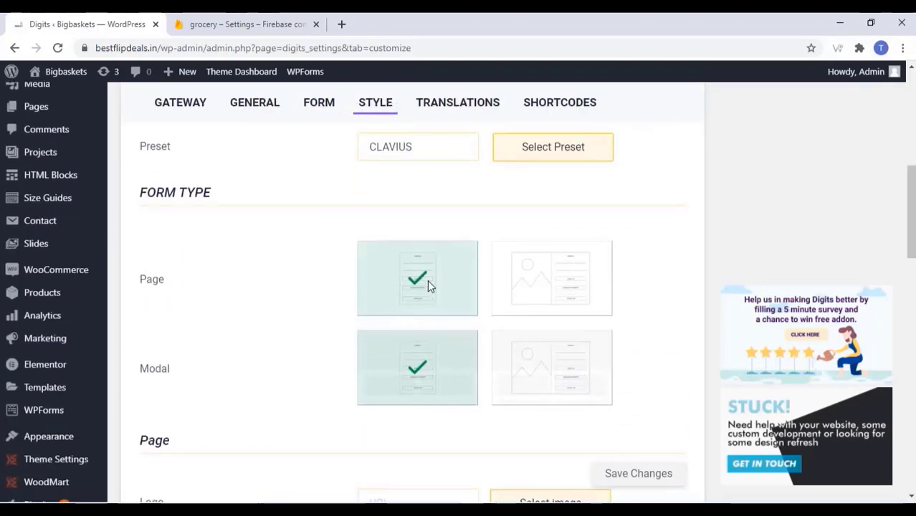
pyautogui.scroll(-12, 324, 294)
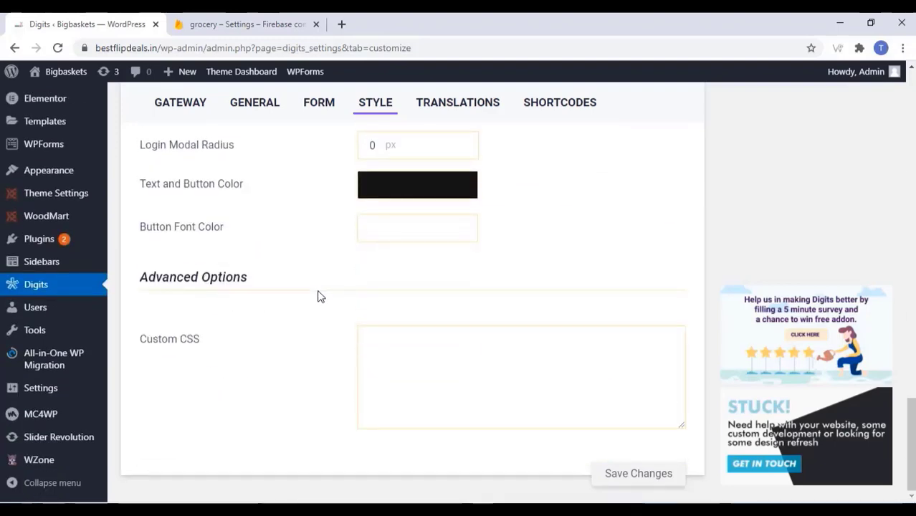
pyautogui.scroll(12, 319, 297)
pyautogui.click(468, 142)
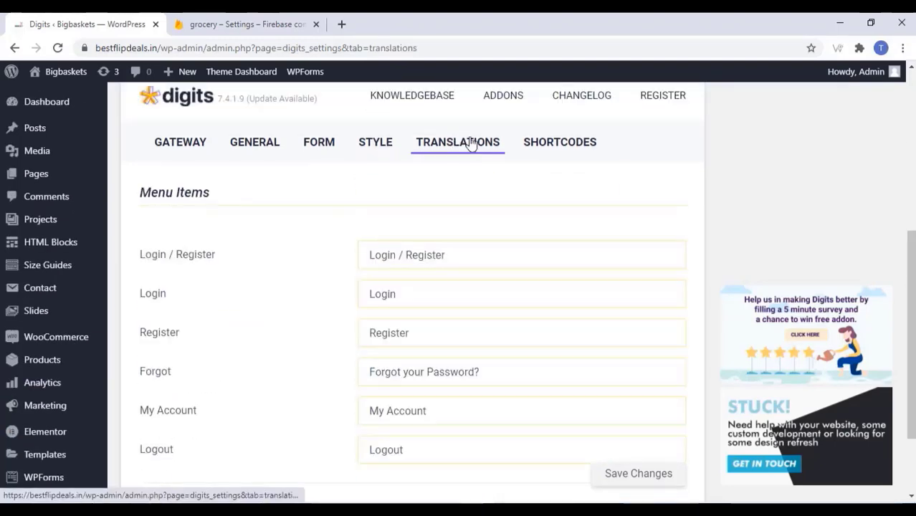
pyautogui.scroll(-5, 279, 291)
pyautogui.scroll(8, 596, 268)
pyautogui.click(560, 300)
pyautogui.scroll(-4, 362, 356)
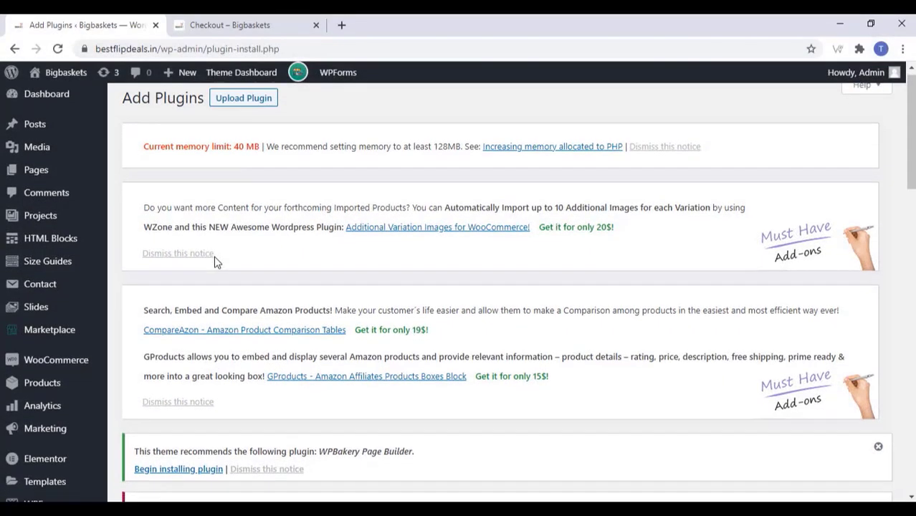
pyautogui.scroll(-4, 215, 259)
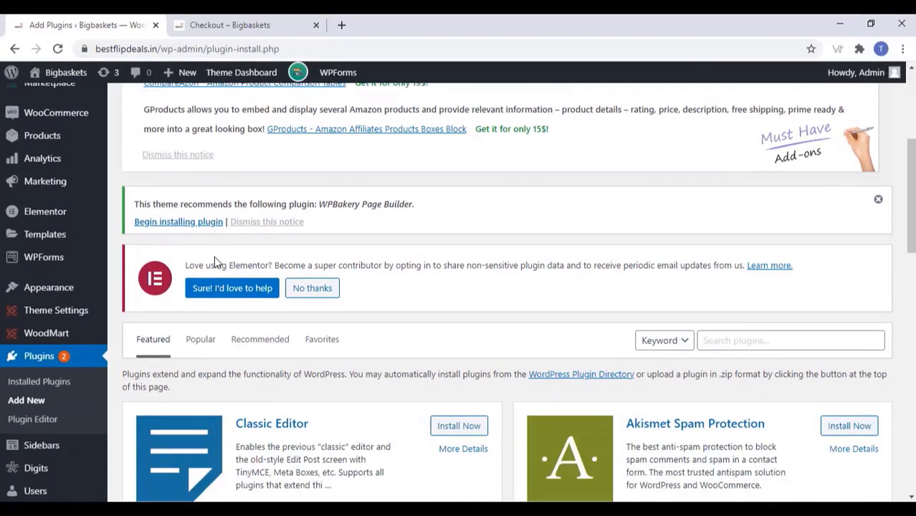
# Open Theme Settings › Login/Register and follow the Google App ID console link in a new tab
pyautogui.moveTo(79, 298)
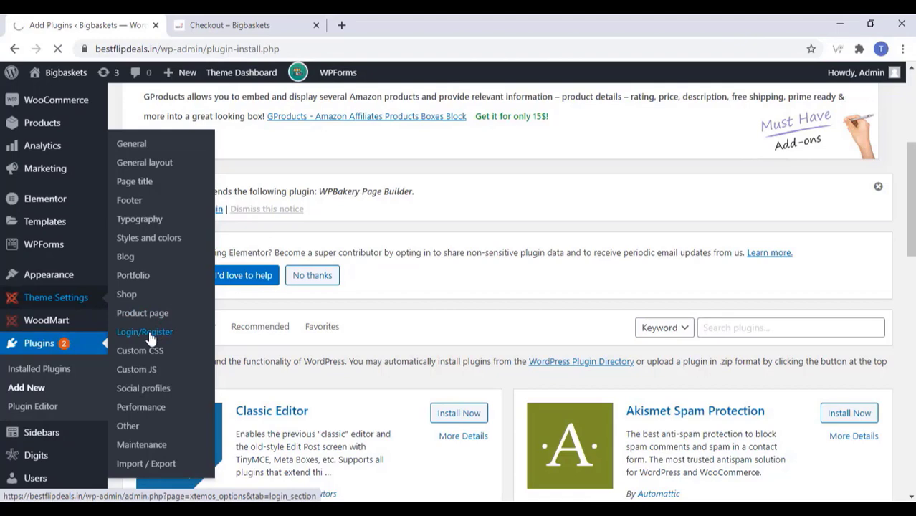
pyautogui.click(148, 334)
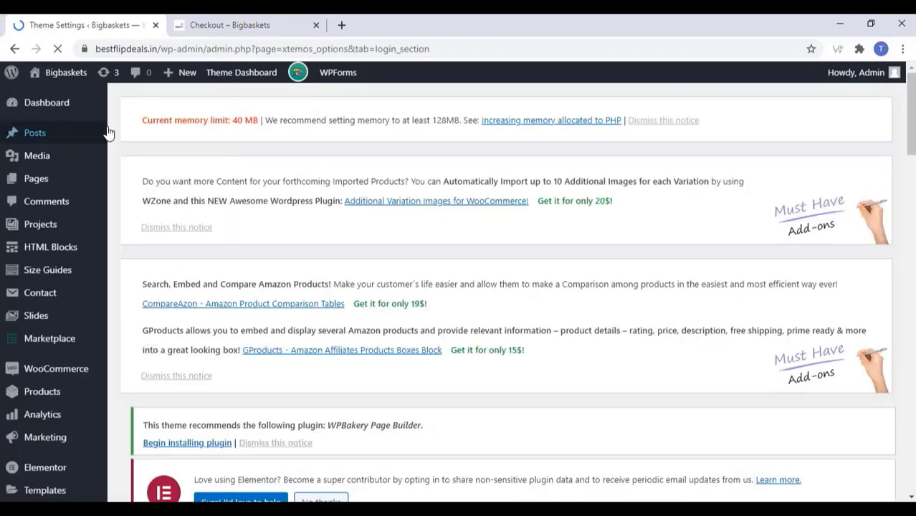
pyautogui.scroll(-10, 195, 260)
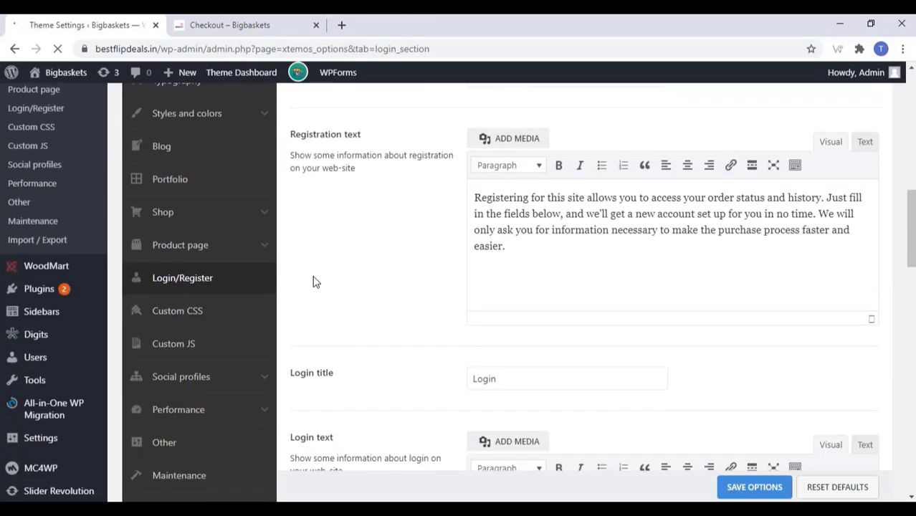
pyautogui.scroll(-10, 311, 278)
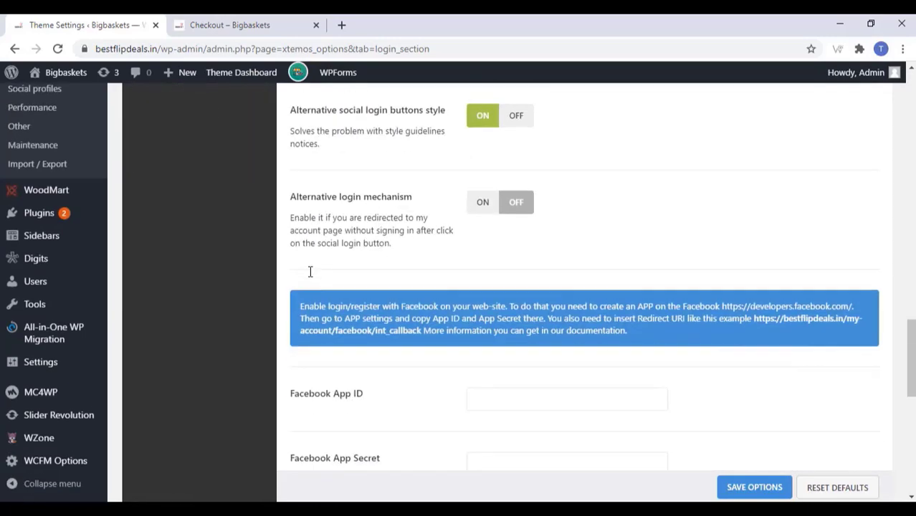
pyautogui.scroll(-4, 310, 272)
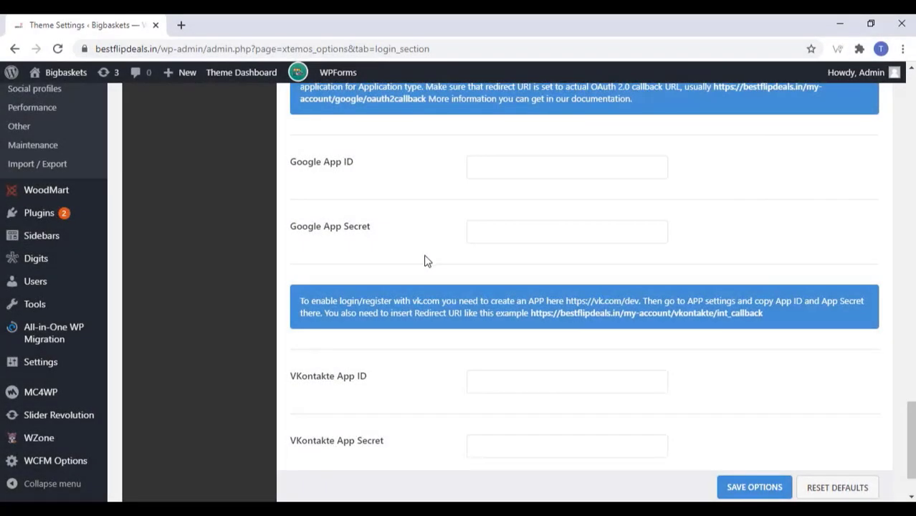
pyautogui.scroll(2, 424, 263)
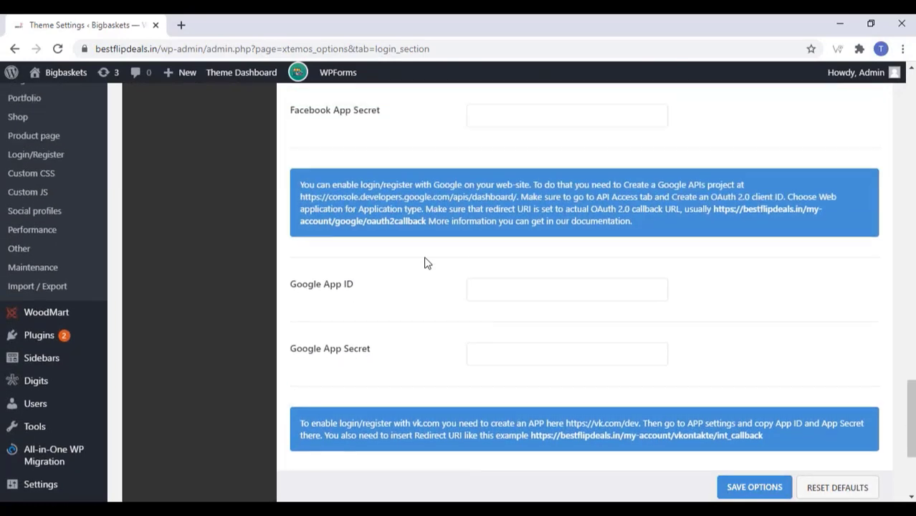
pyautogui.click(460, 218)
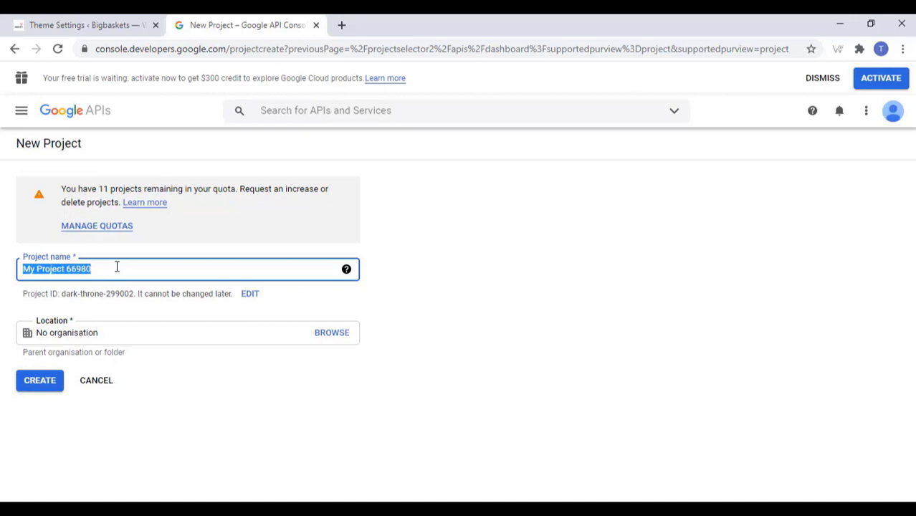
# Create a new Google Cloud project named grocerylogin
pyautogui.write('grocerylogin')
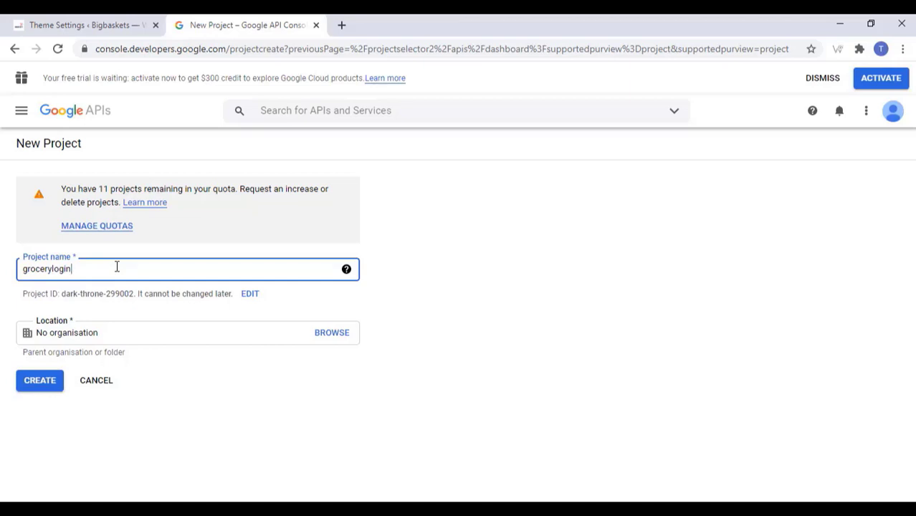
pyautogui.click(37, 387)
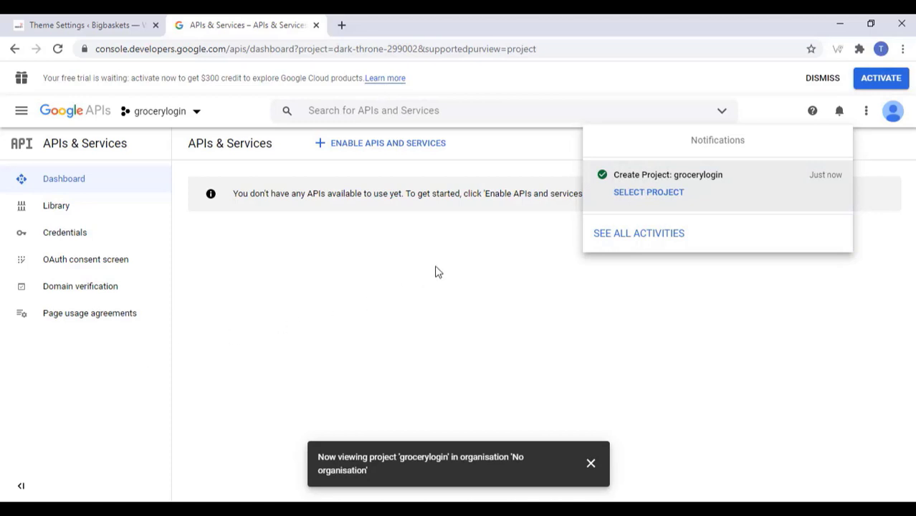
# Switch to the grocerylogin project and create an OAuth consent screen with the External user type
pyautogui.click(647, 193)
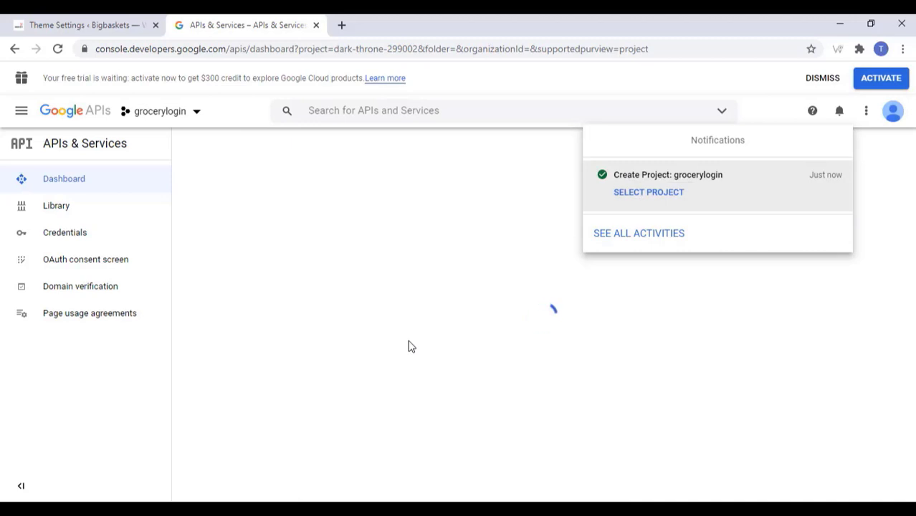
pyautogui.click(744, 91)
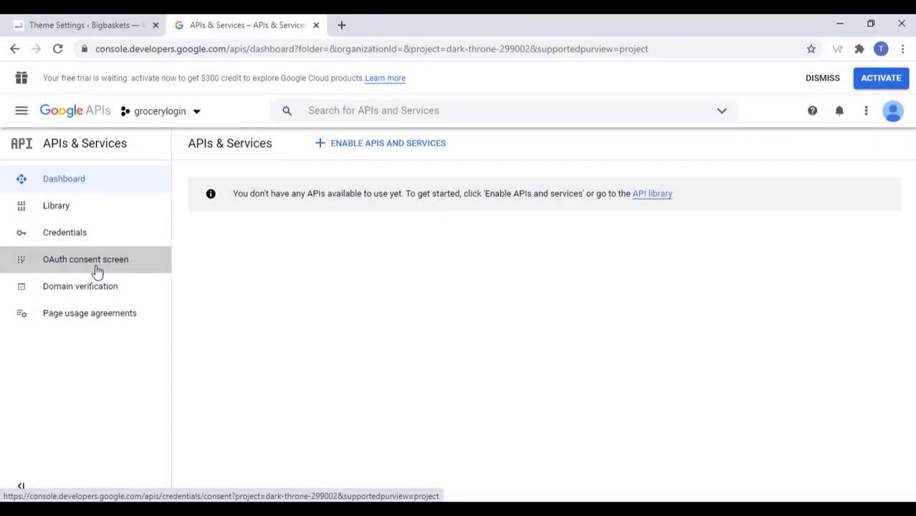
pyautogui.click(97, 268)
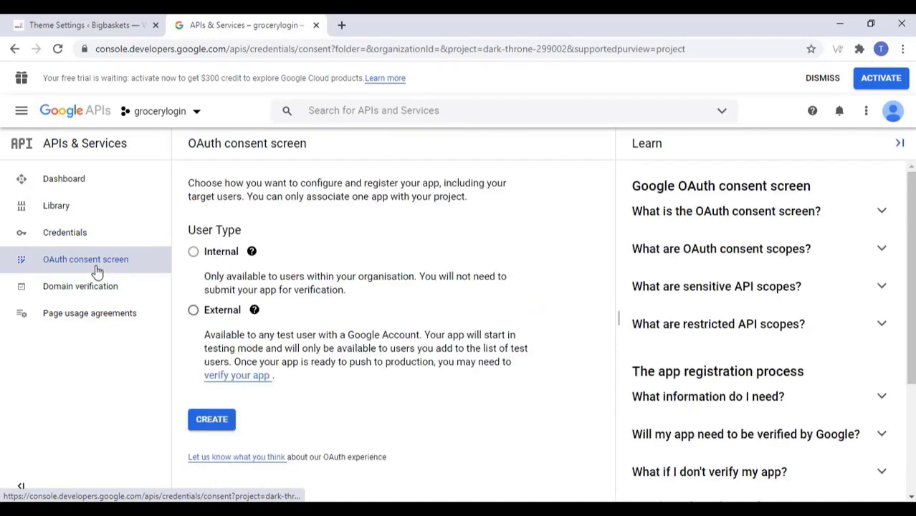
pyautogui.click(195, 313)
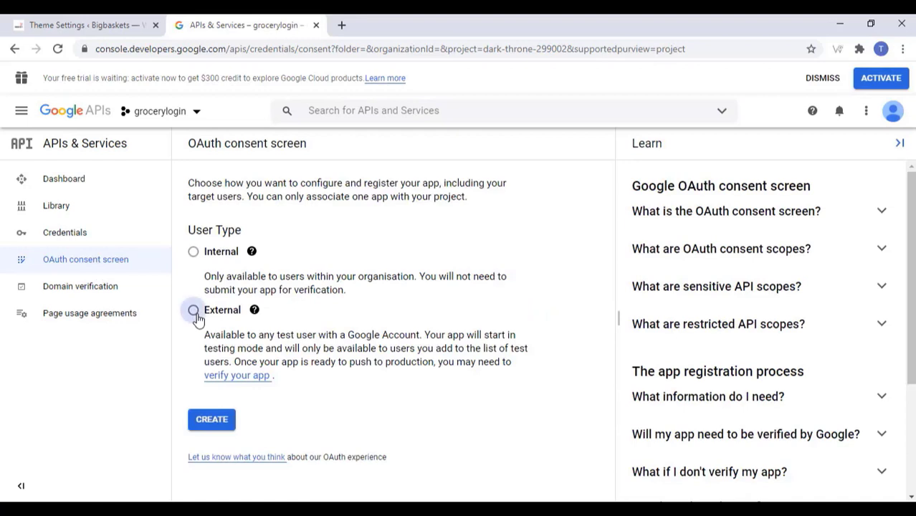
pyautogui.click(224, 425)
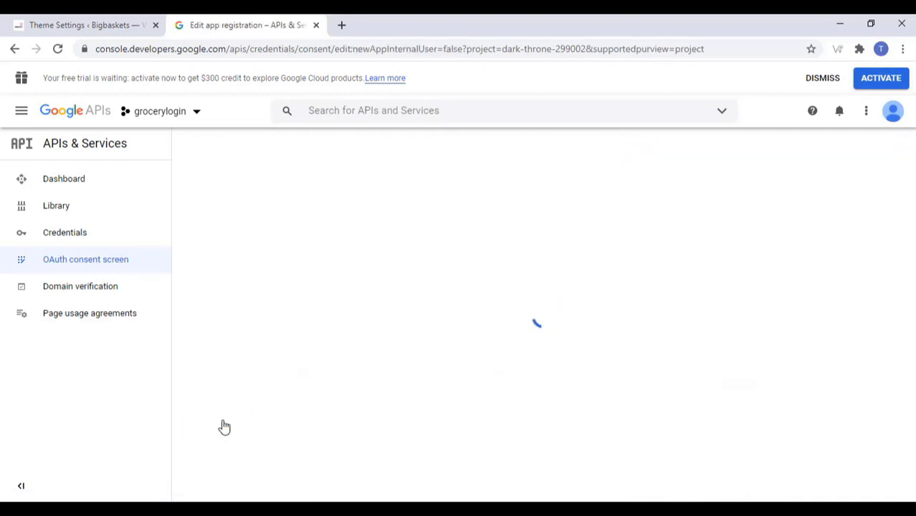
# Enter the app name Bigbasket and choose the account email as user support email
pyautogui.click(226, 314)
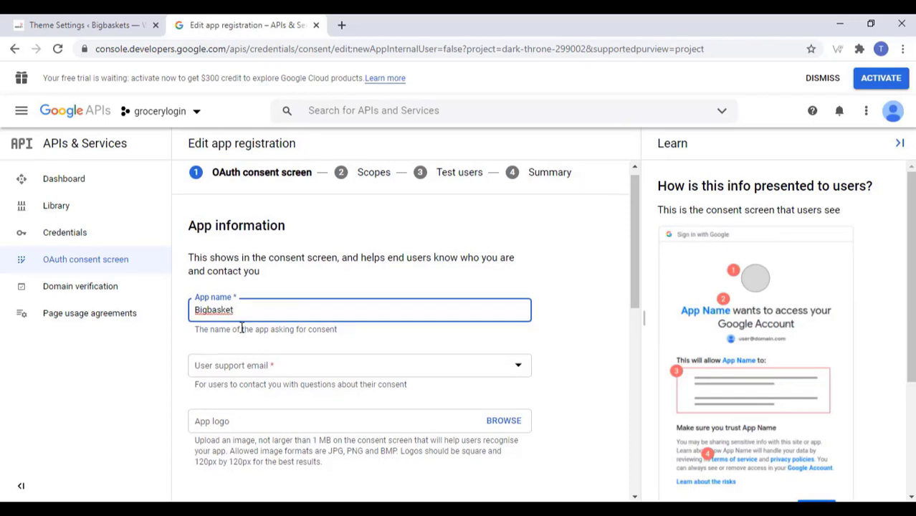
pyautogui.scroll(-2, 242, 327)
pyautogui.click(251, 233)
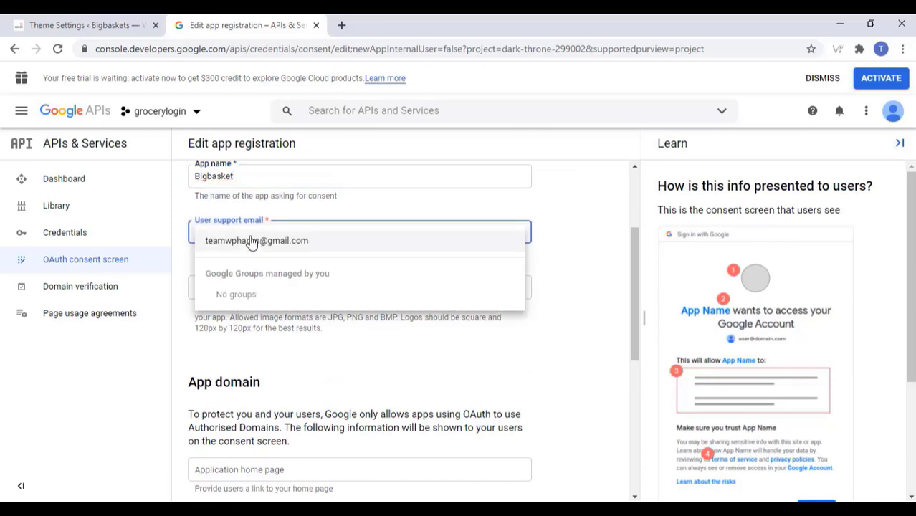
pyautogui.click(252, 241)
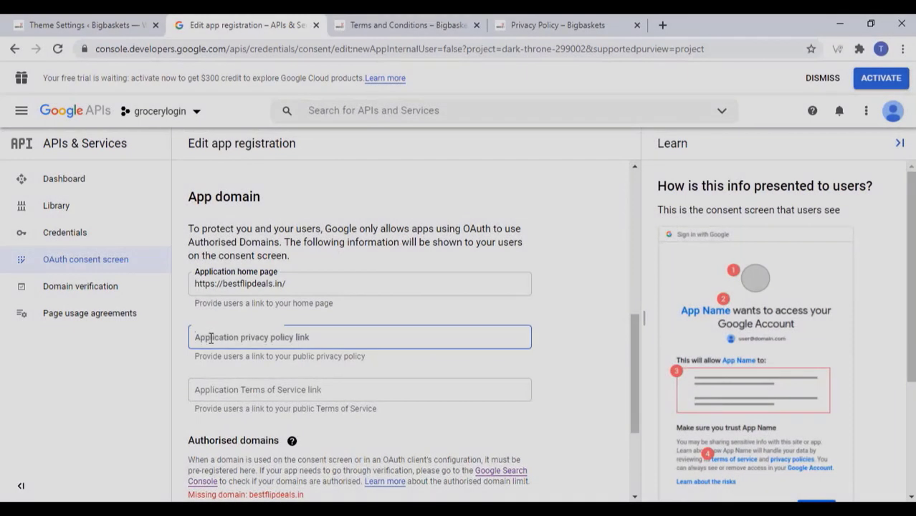
# Move the mistakenly pasted terms-and-conditions link from the privacy field into the terms of service field
pyautogui.rightClick(213, 340)
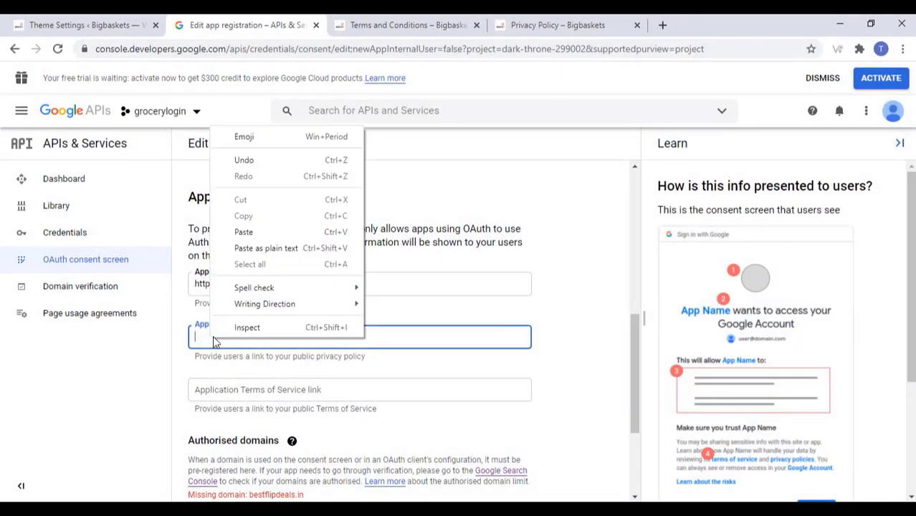
pyautogui.click(247, 231)
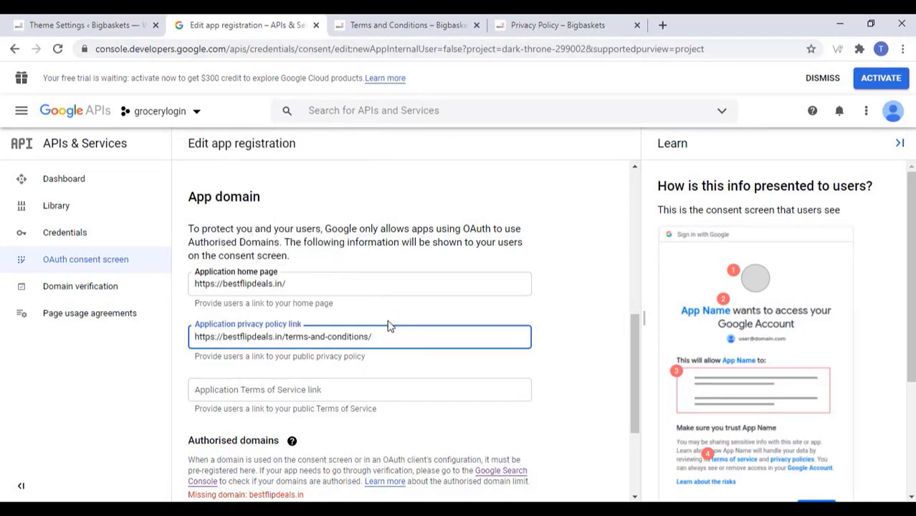
pyautogui.moveTo(384, 343); pyautogui.dragTo(203, 339)
pyautogui.rightClick(203, 339)
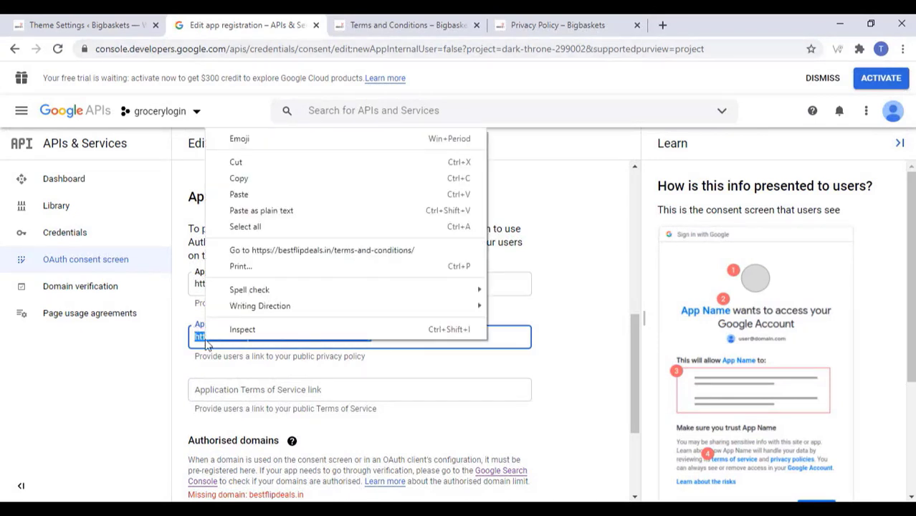
pyautogui.click(252, 164)
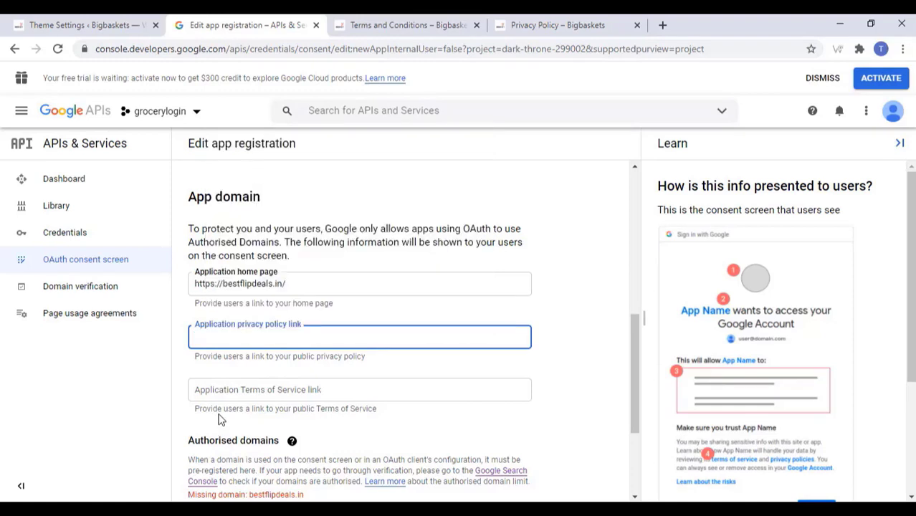
pyautogui.rightClick(200, 392)
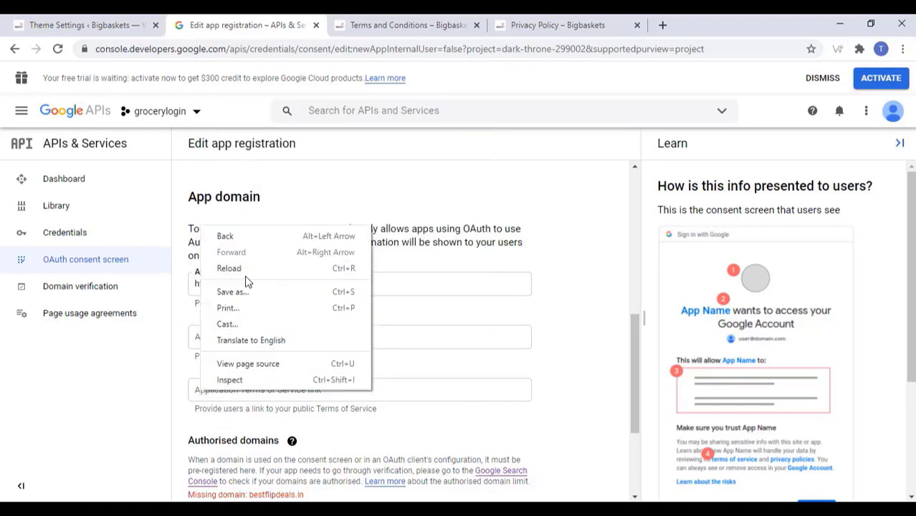
pyautogui.click(199, 391)
pyautogui.rightClick(201, 390)
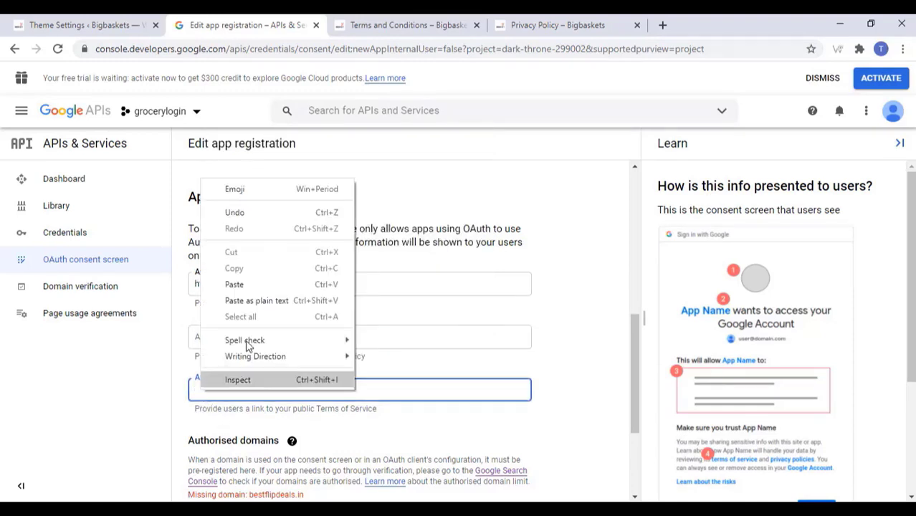
pyautogui.click(251, 287)
# Copy the store's Privacy Policy page address into the privacy policy link field
pyautogui.click(548, 25)
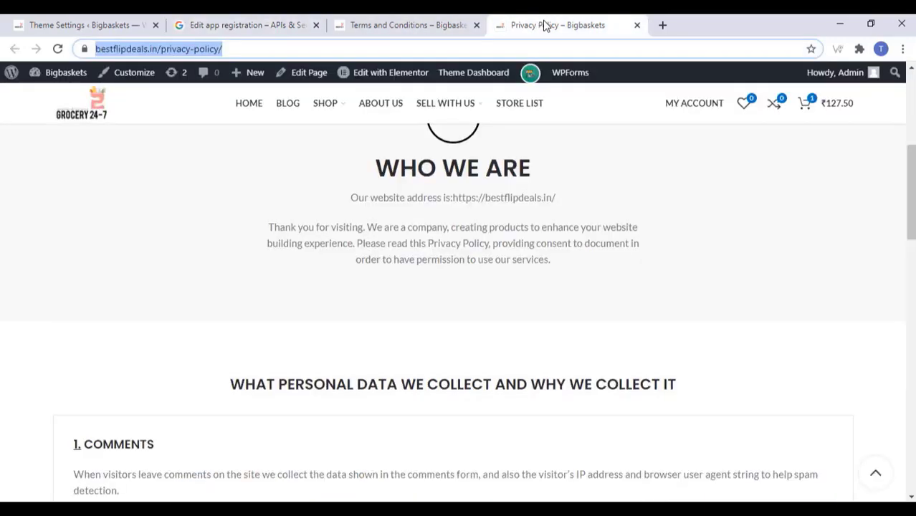
pyautogui.rightClick(207, 49)
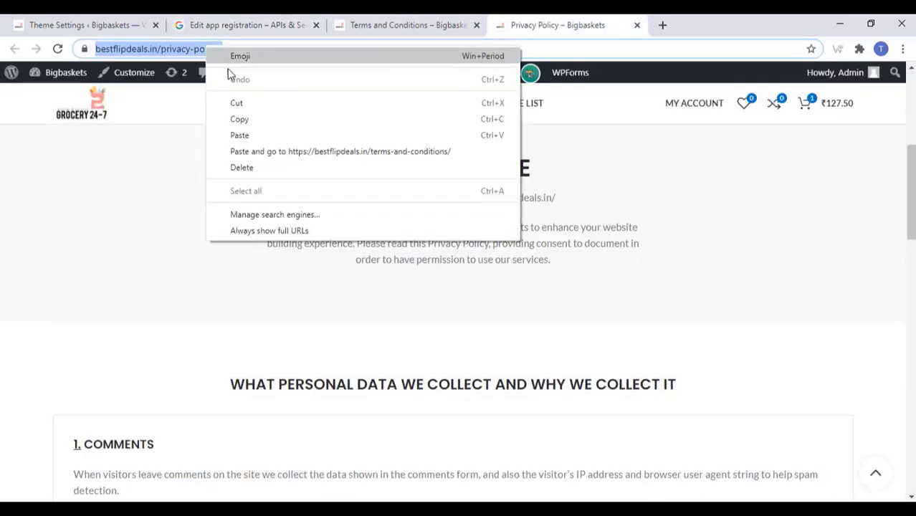
pyautogui.click(237, 119)
pyautogui.click(261, 25)
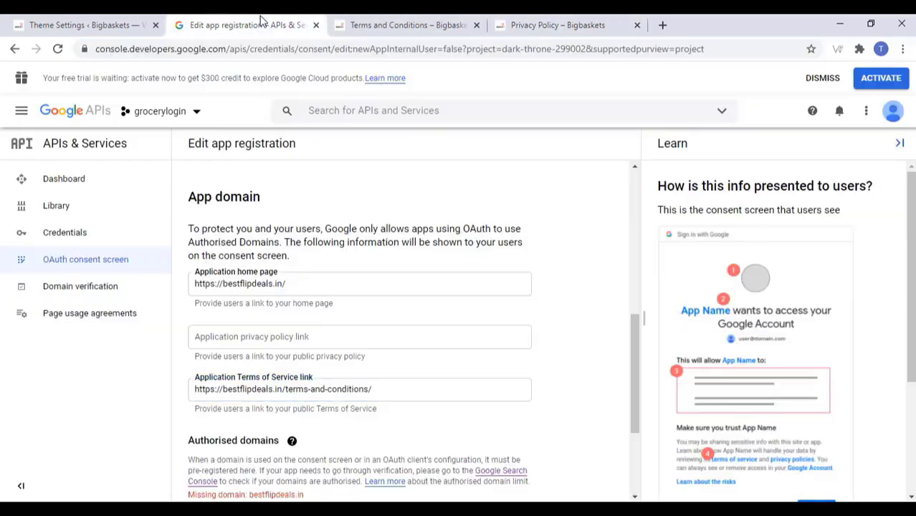
pyautogui.rightClick(215, 341)
pyautogui.click(204, 343)
pyautogui.rightClick(201, 345)
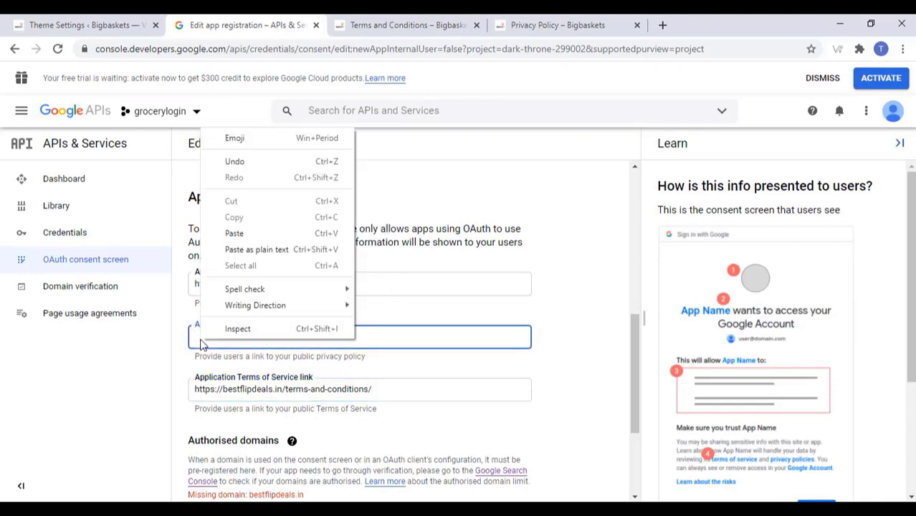
pyautogui.click(236, 233)
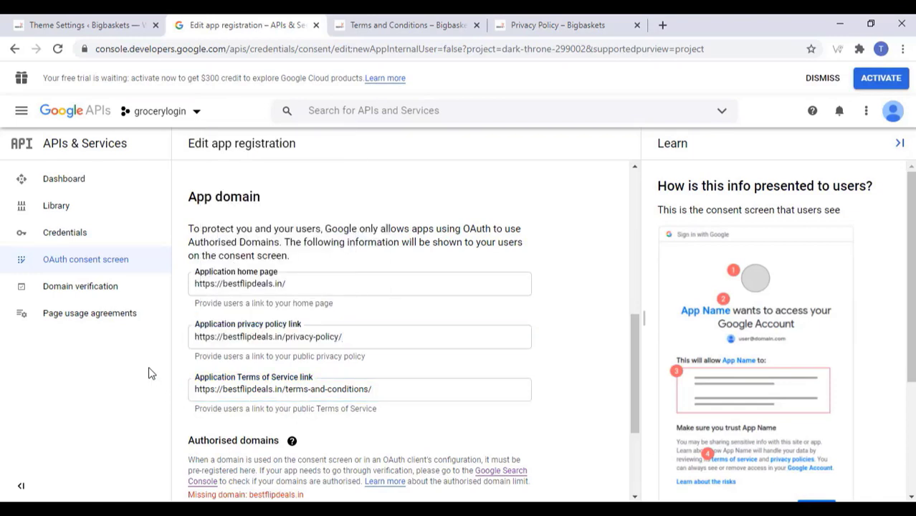
pyautogui.scroll(-3, 471, 441)
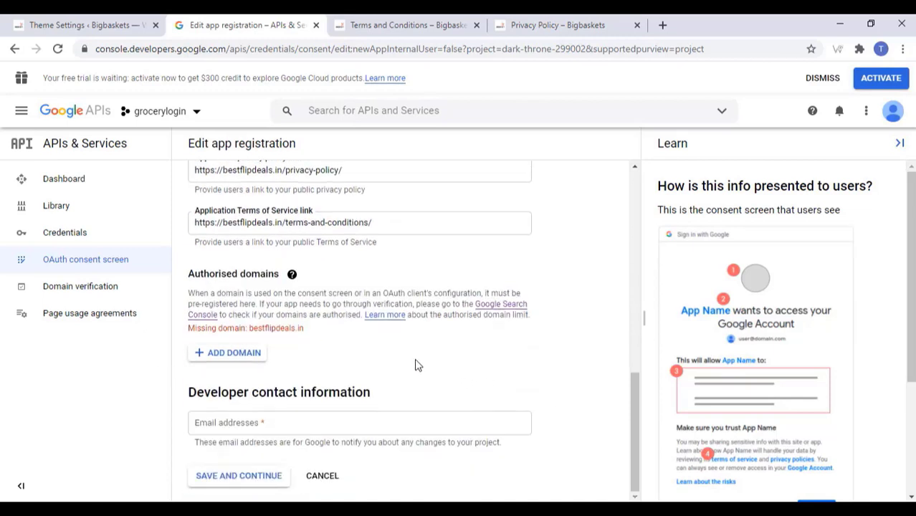
pyautogui.click(231, 352)
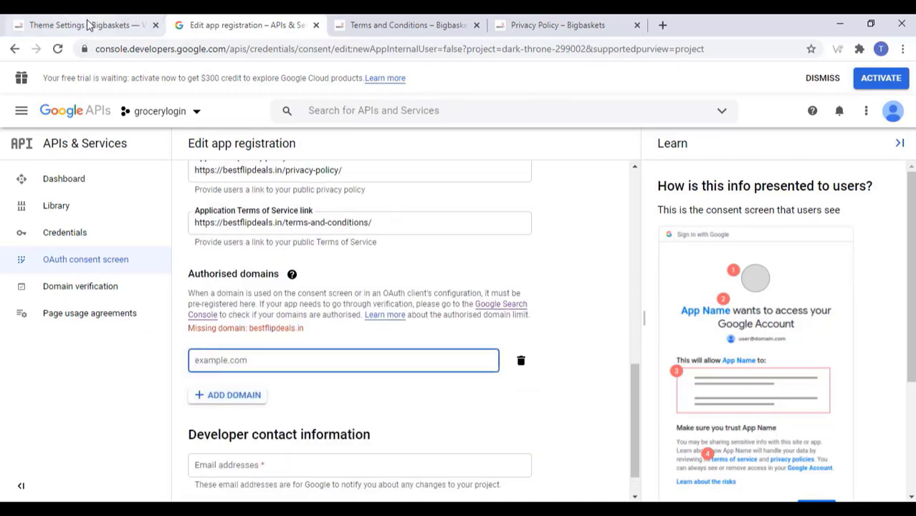
pyautogui.click(87, 26)
pyautogui.rightClick(139, 49)
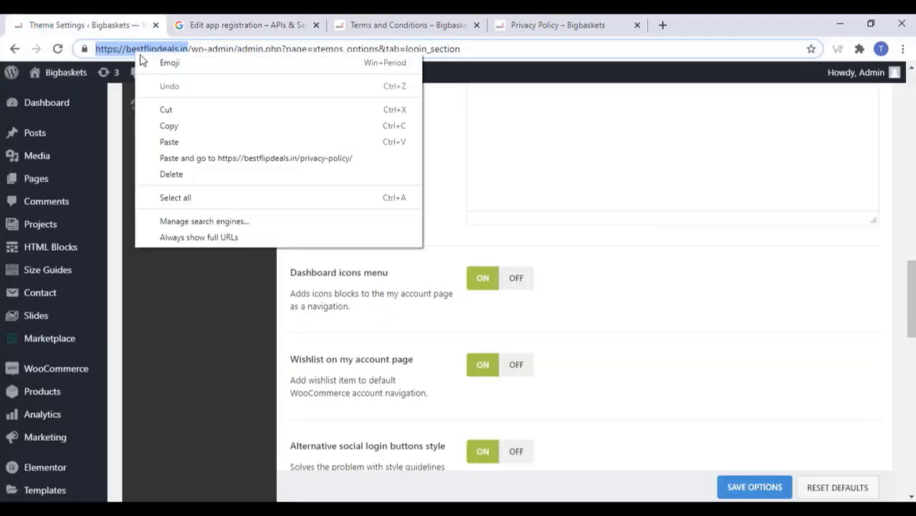
pyautogui.click(167, 126)
pyautogui.click(274, 25)
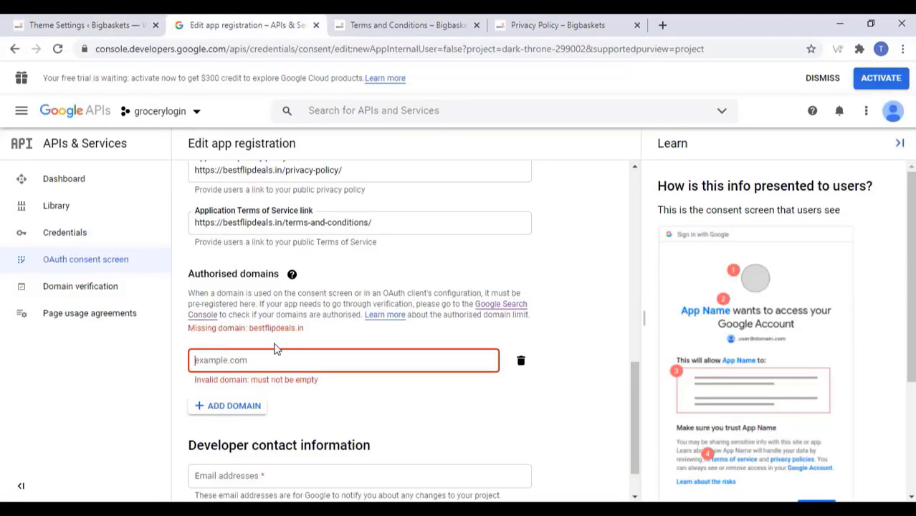
pyautogui.rightClick(210, 360)
pyautogui.click(244, 257)
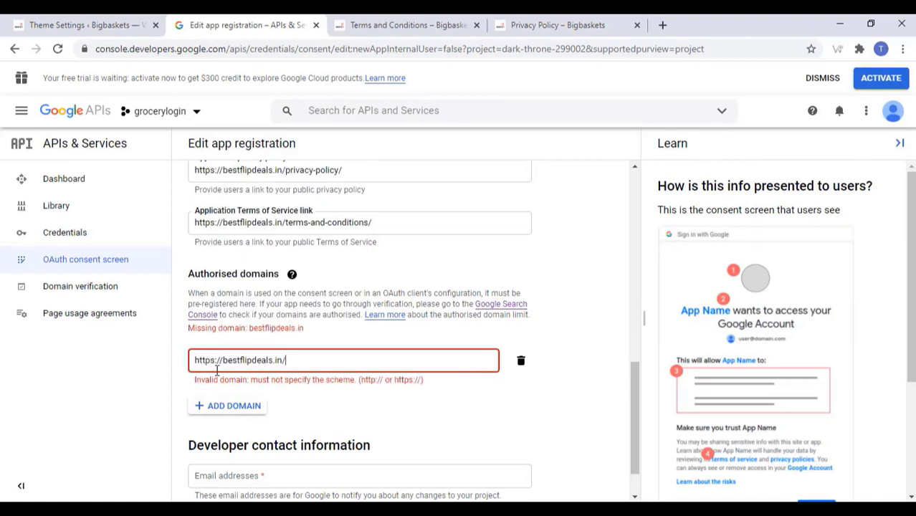
pyautogui.moveTo(201, 362); pyautogui.dragTo(182, 368)
pyautogui.press('BackSpace')
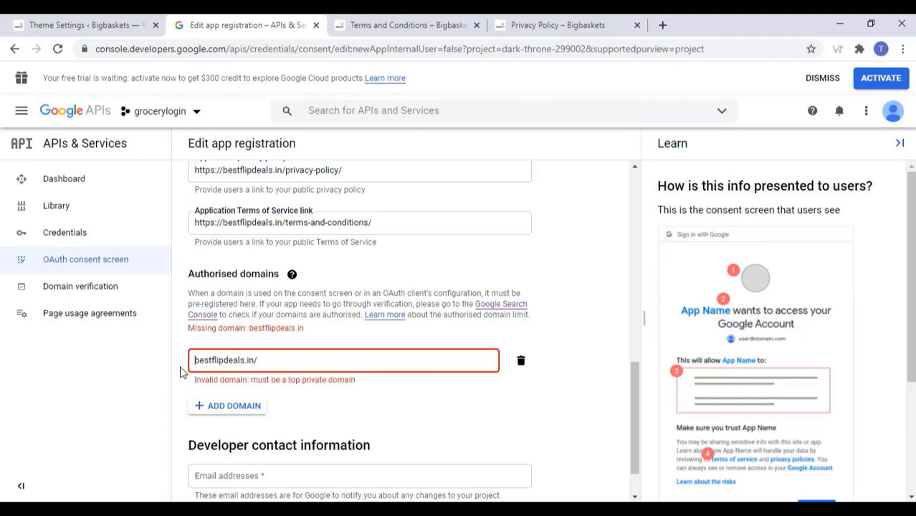
pyautogui.press('BackSpace')
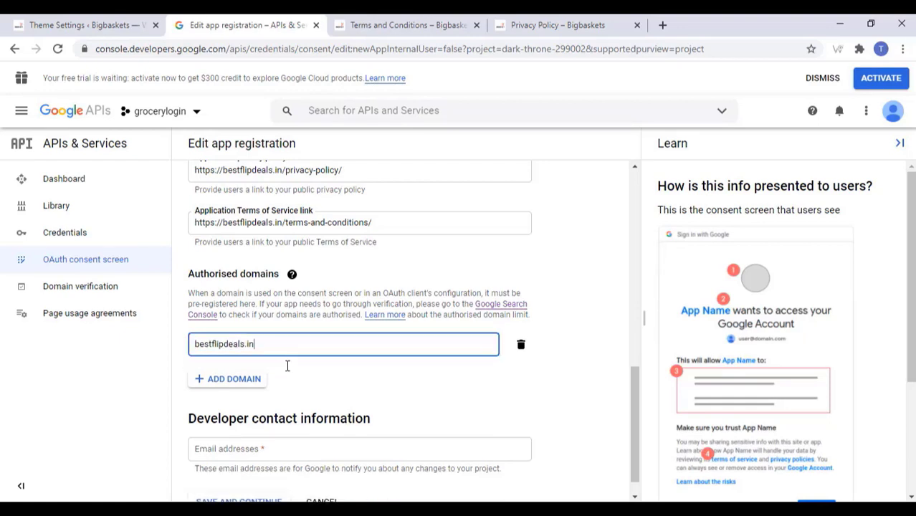
pyautogui.click(342, 390)
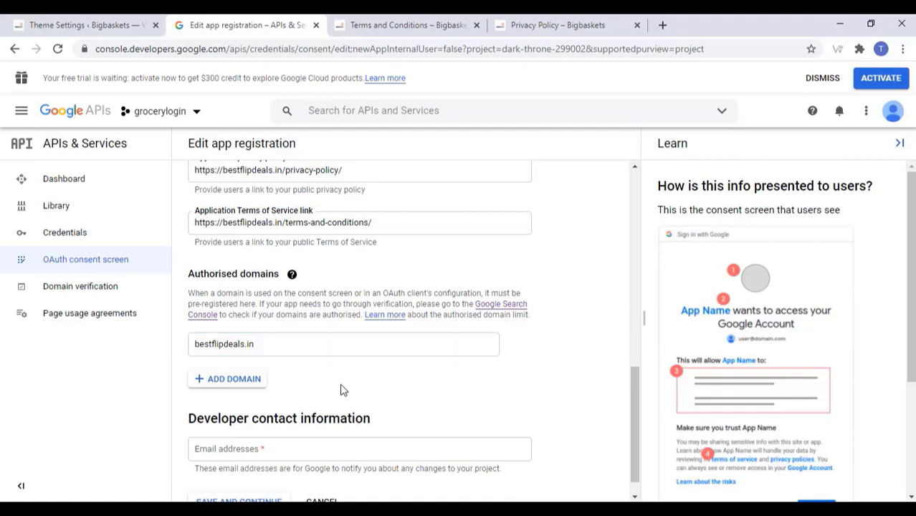
# Enter the developer contact email address
pyautogui.scroll(-1, 342, 390)
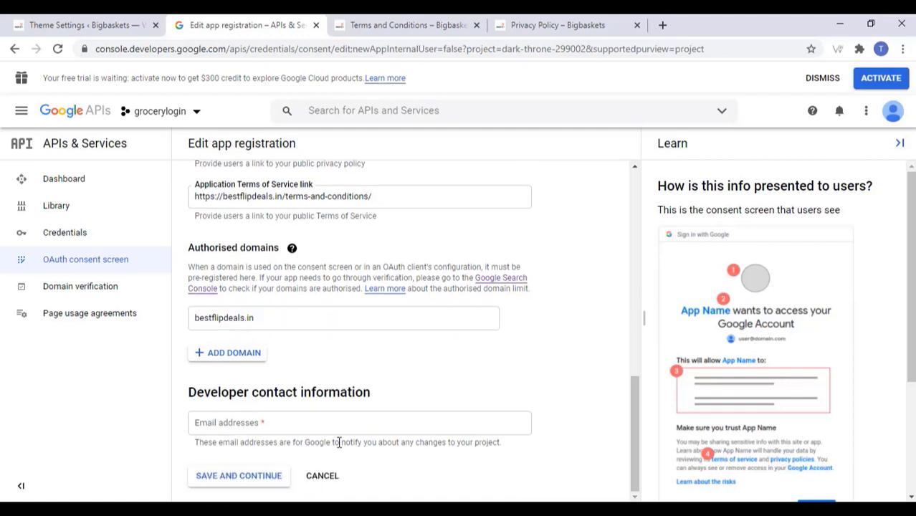
pyautogui.click(259, 427)
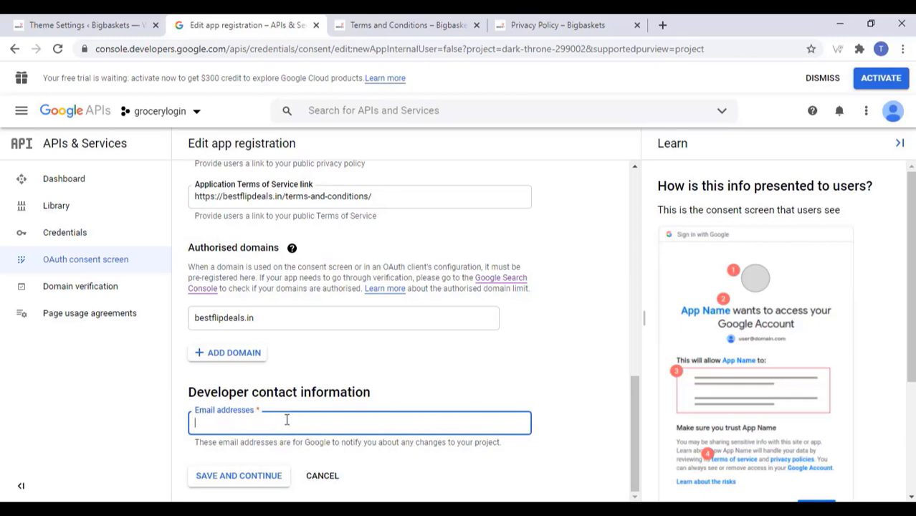
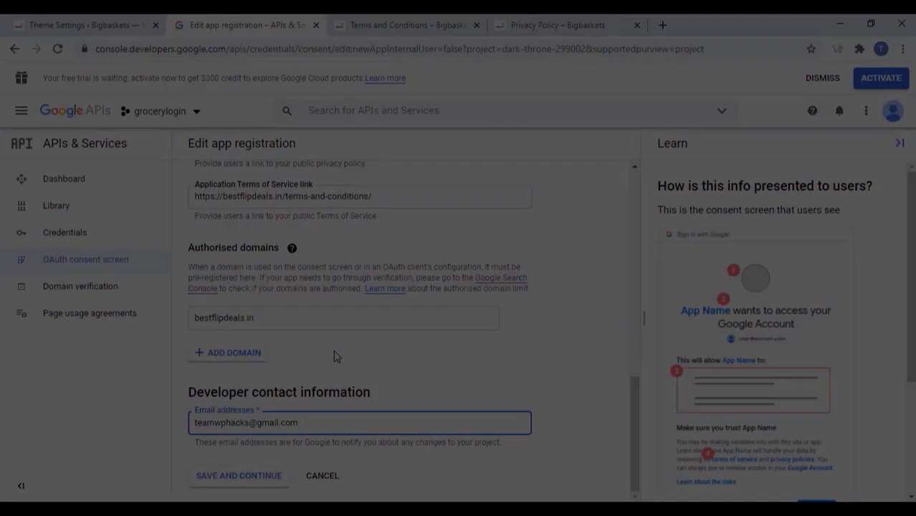
pyautogui.click(345, 380)
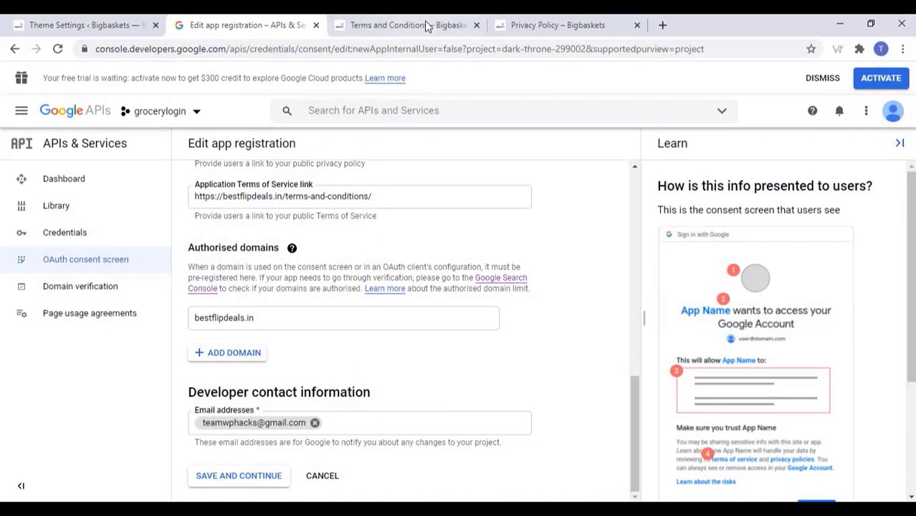
# Close the Terms and Conditions and Privacy Policy tabs and review the registration form
pyautogui.click(476, 25)
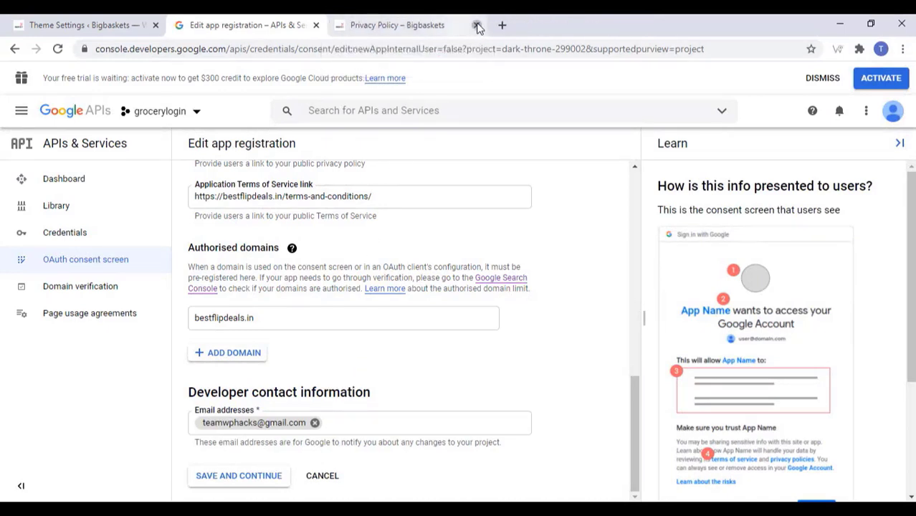
pyautogui.click(478, 26)
pyautogui.scroll(10, 313, 280)
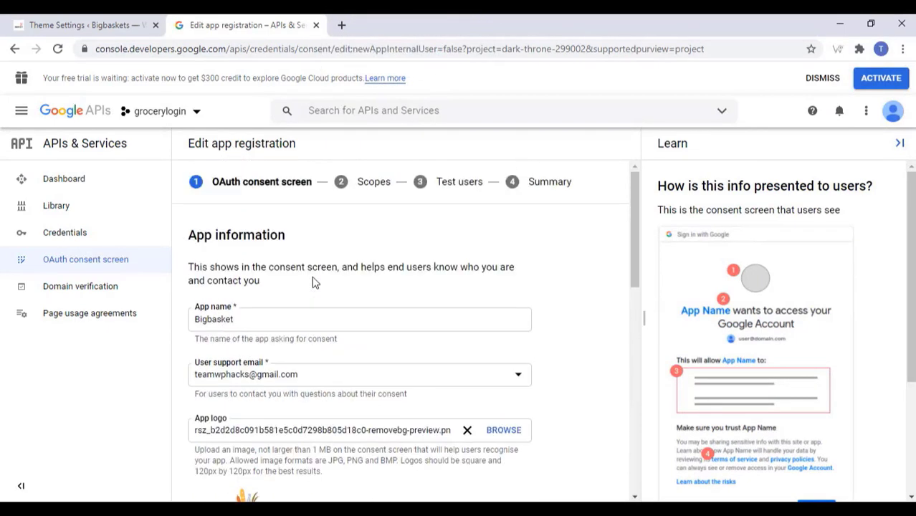
pyautogui.scroll(-4, 314, 281)
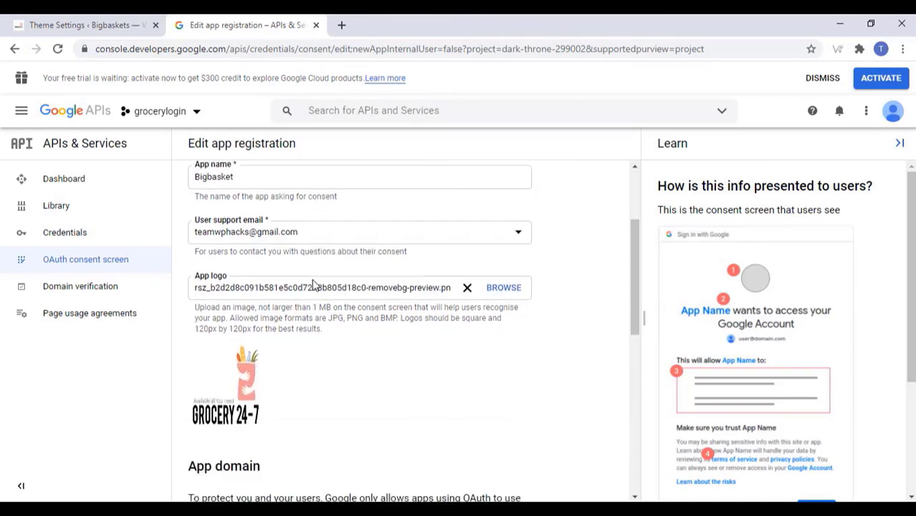
pyautogui.scroll(-5, 313, 288)
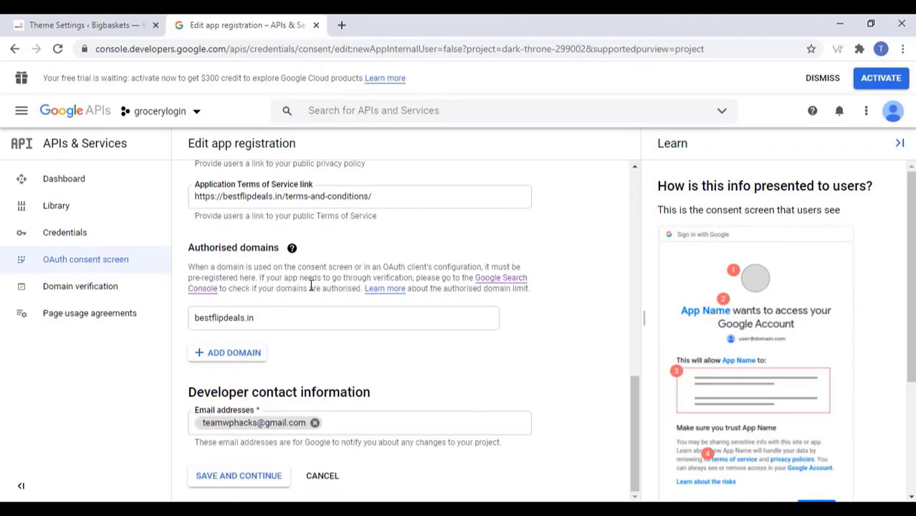
# Save the consent screen app details and continue to the Scopes step
pyautogui.click(241, 480)
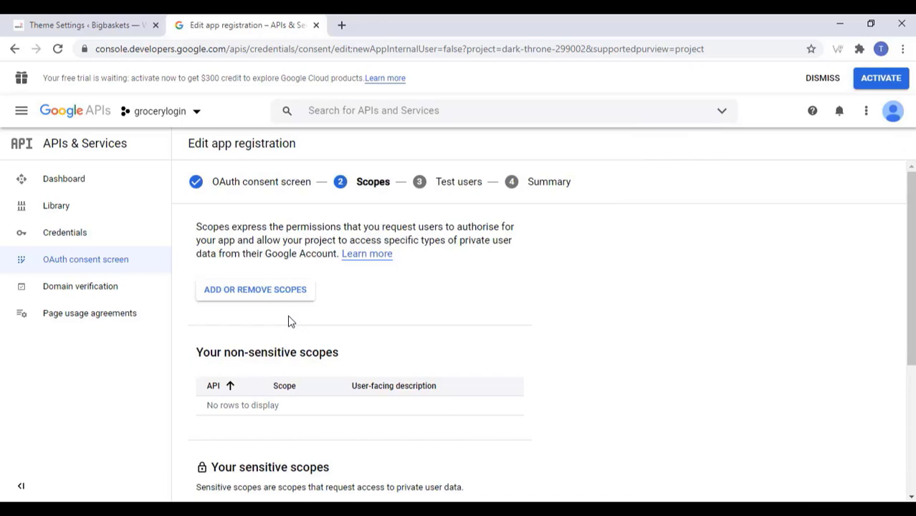
pyautogui.scroll(-3, 289, 321)
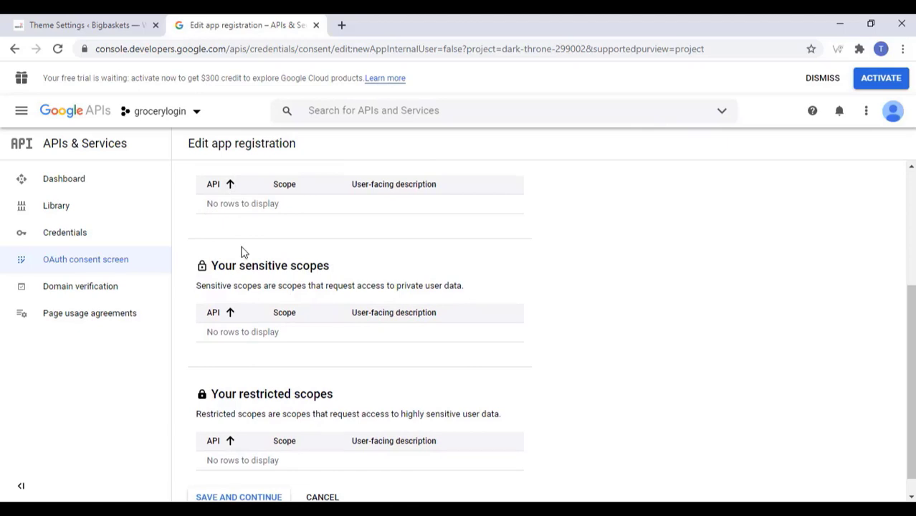
pyautogui.scroll(-1, 241, 258)
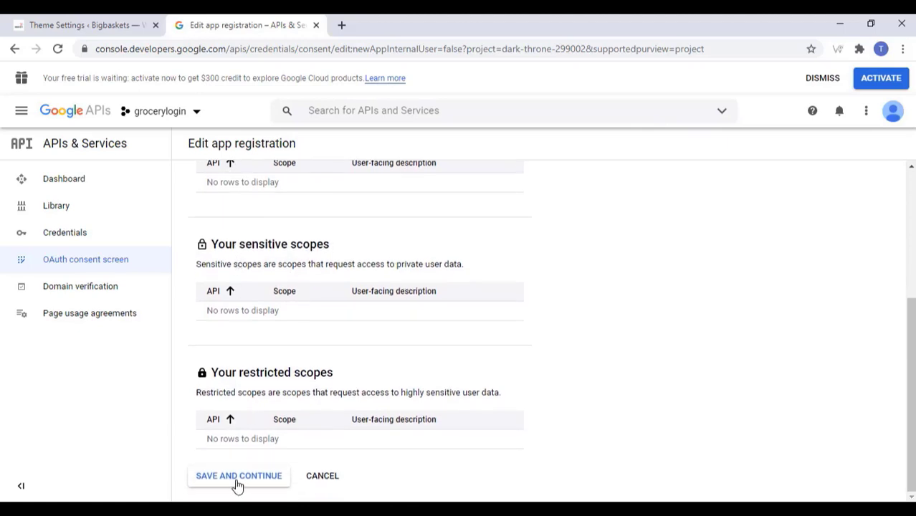
pyautogui.scroll(3, 241, 353)
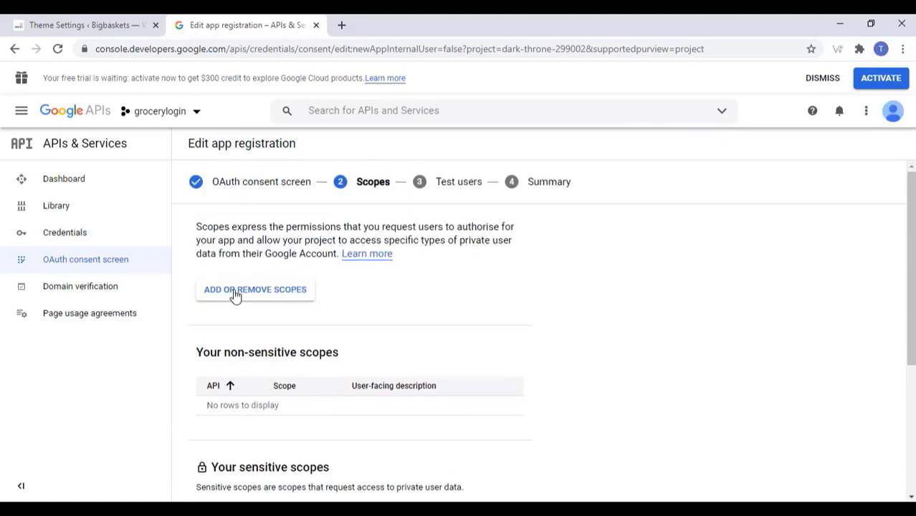
# Add the userinfo.email scope, then save and continue to Test users
pyautogui.click(235, 294)
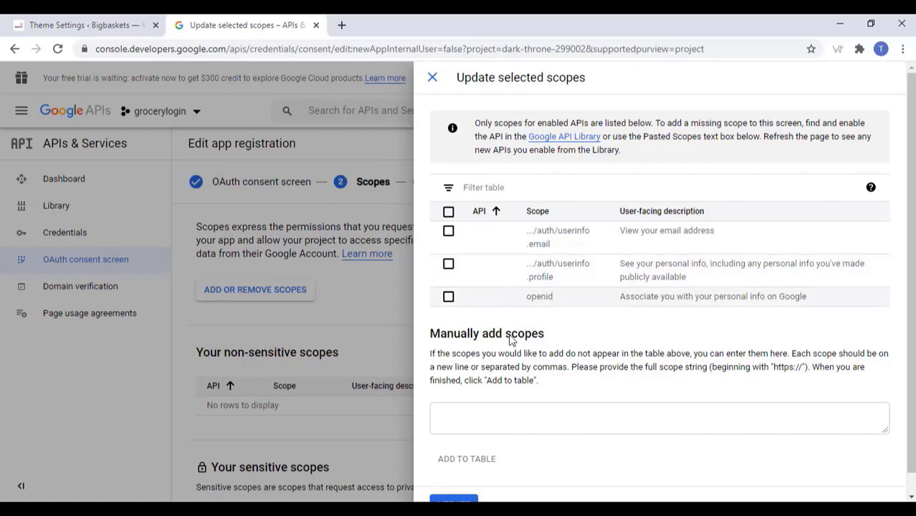
pyautogui.scroll(-1, 479, 394)
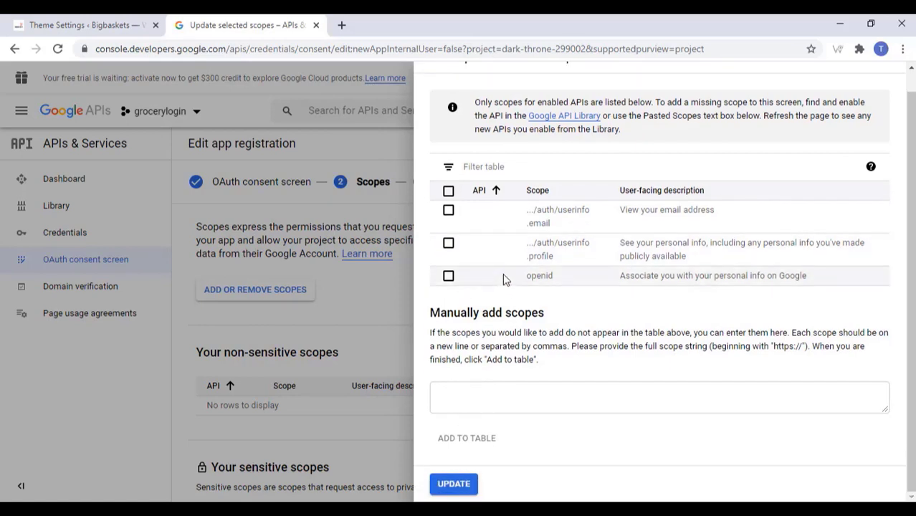
pyautogui.click(448, 211)
pyautogui.click(454, 484)
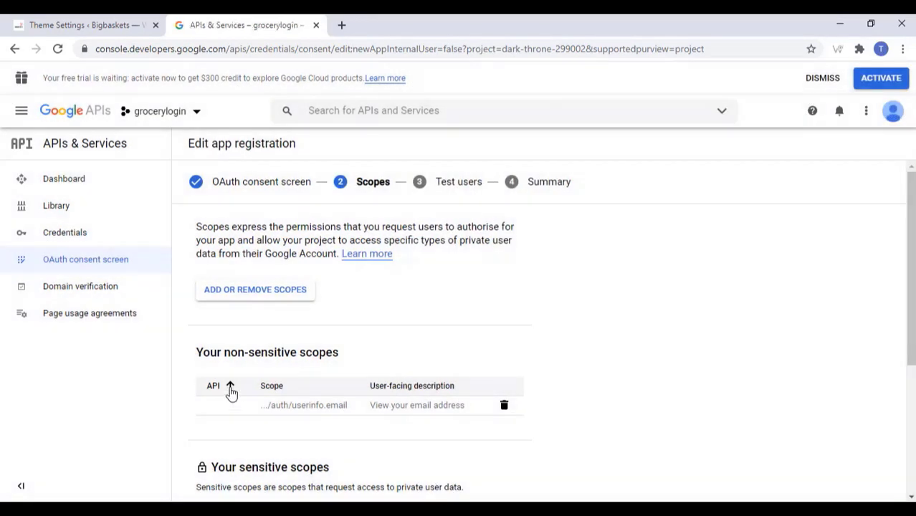
pyautogui.scroll(-3, 352, 338)
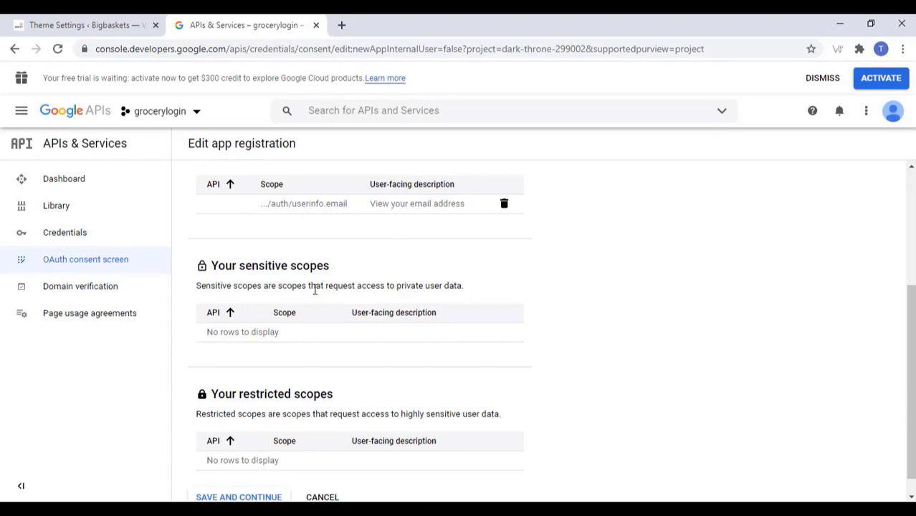
pyautogui.scroll(-1, 266, 366)
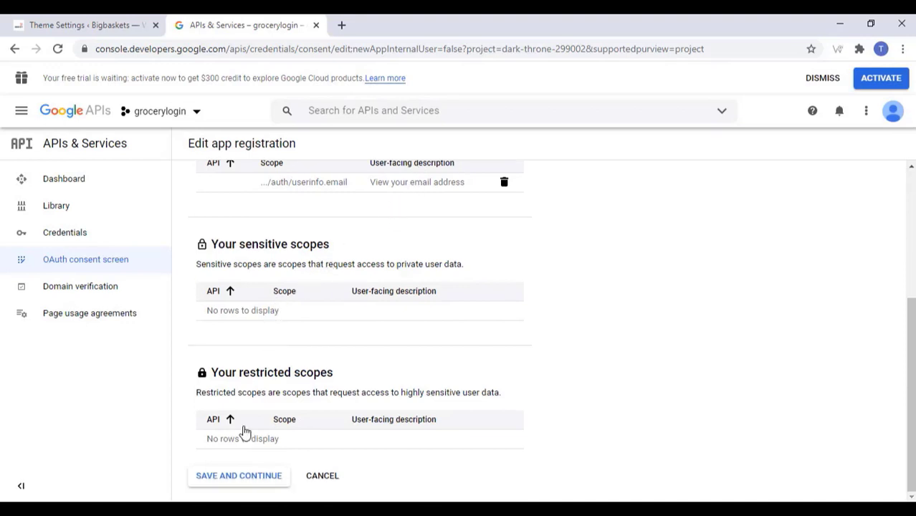
pyautogui.click(242, 476)
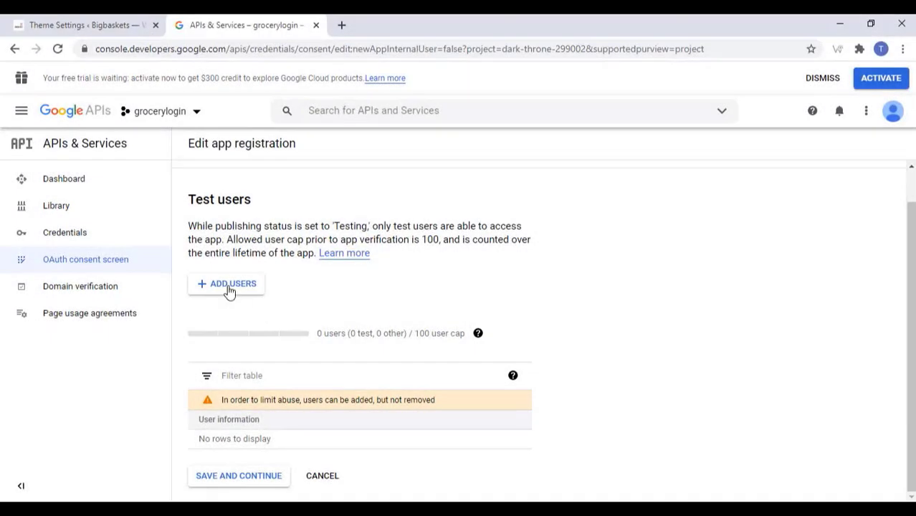
# Add one test user, review the Summary, and go back to the dashboard
pyautogui.click(228, 286)
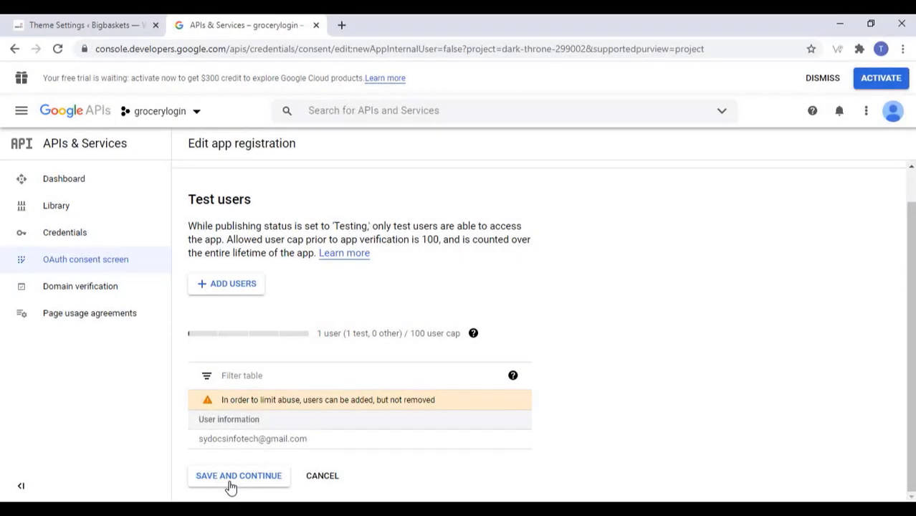
pyautogui.click(231, 485)
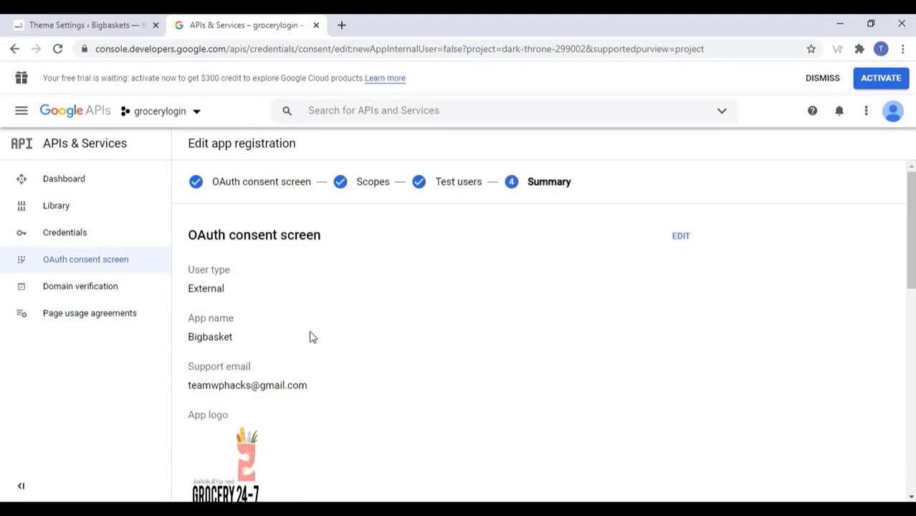
pyautogui.scroll(-5, 310, 337)
pyautogui.scroll(-3, 303, 356)
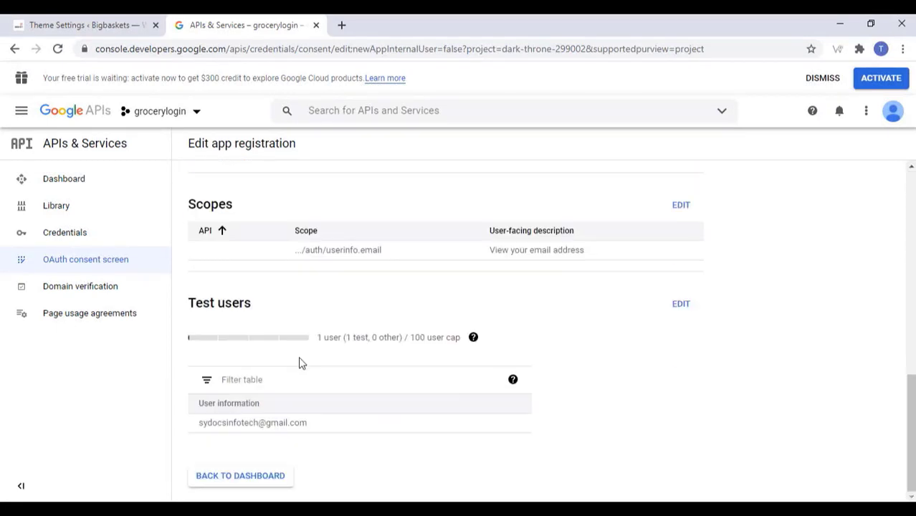
pyautogui.click(246, 476)
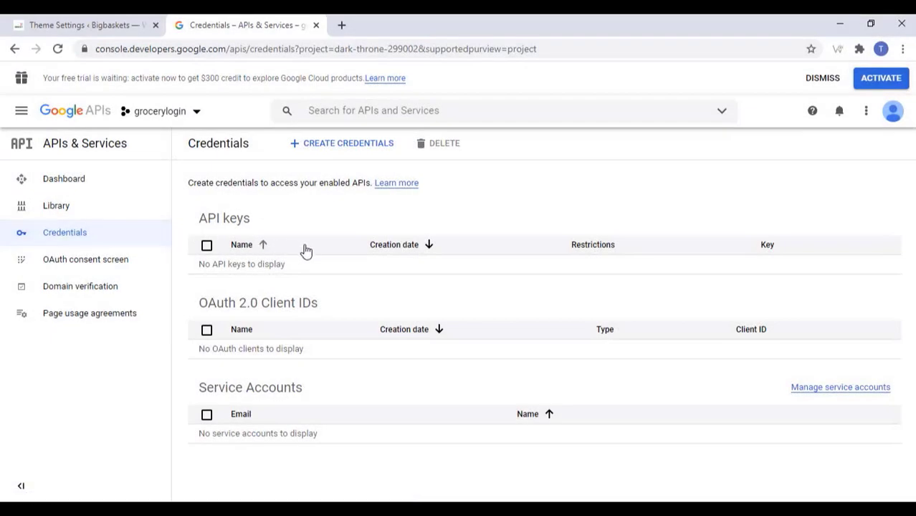
# Start a new OAuth client ID of type Web application
pyautogui.click(324, 147)
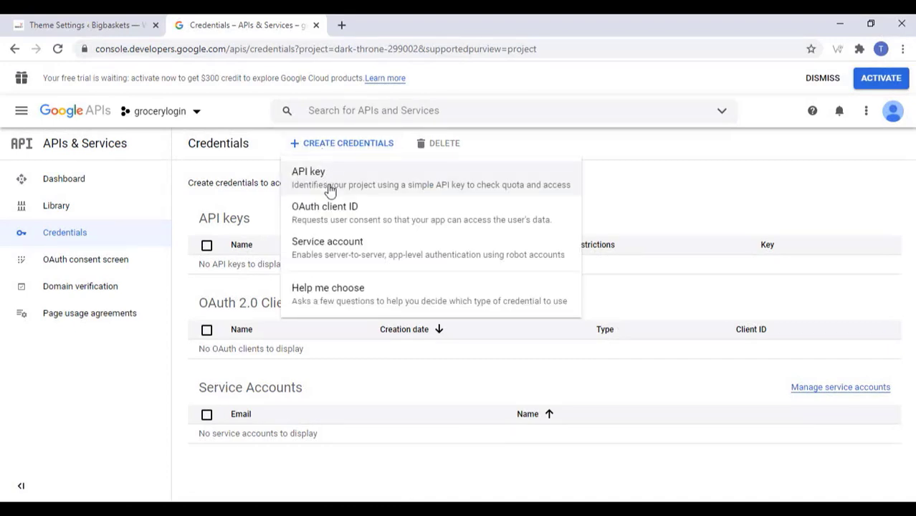
pyautogui.click(327, 218)
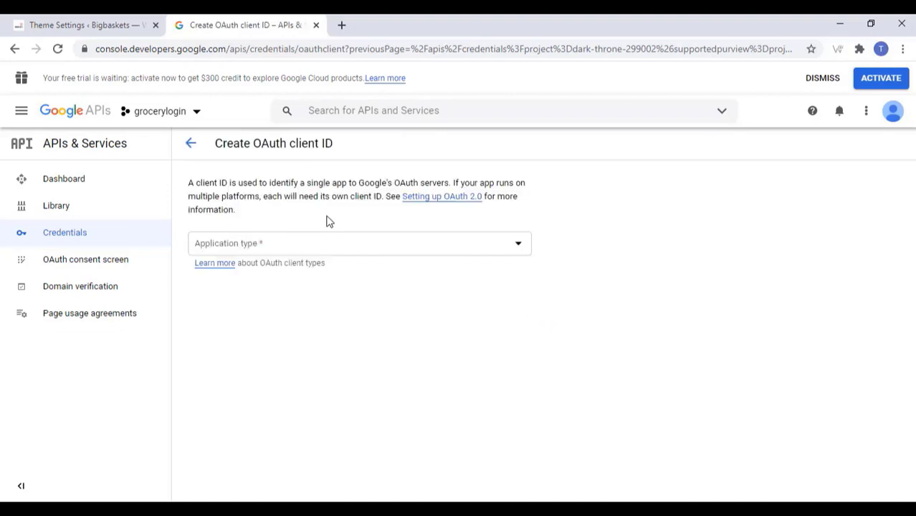
pyautogui.click(302, 248)
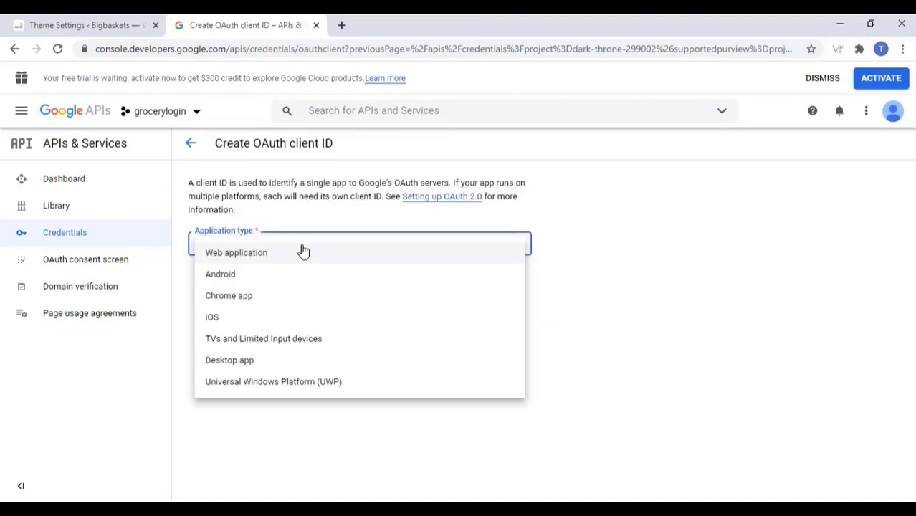
pyautogui.click(282, 258)
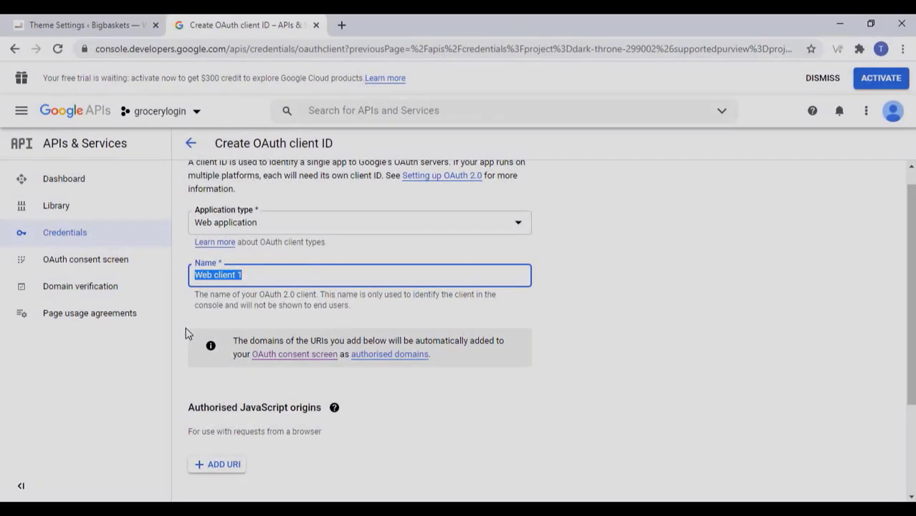
pyautogui.write('Bigbaskets')
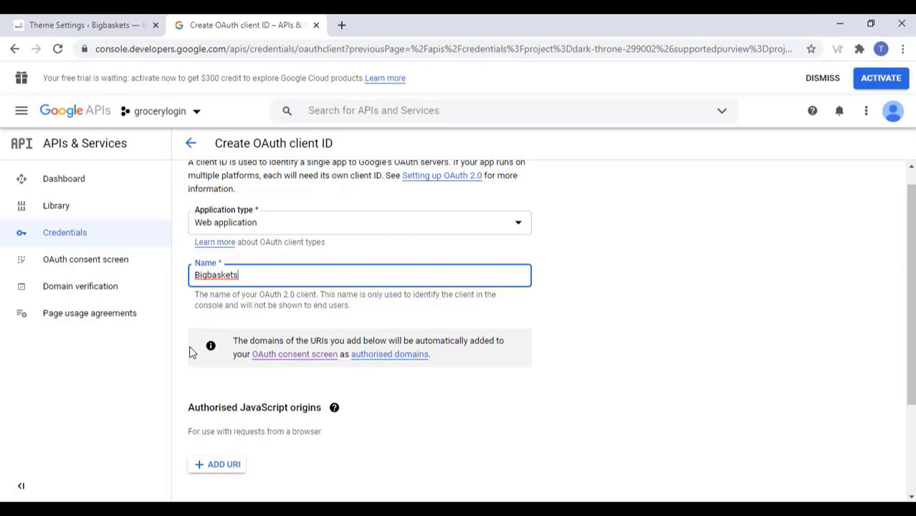
pyautogui.scroll(-2, 180, 341)
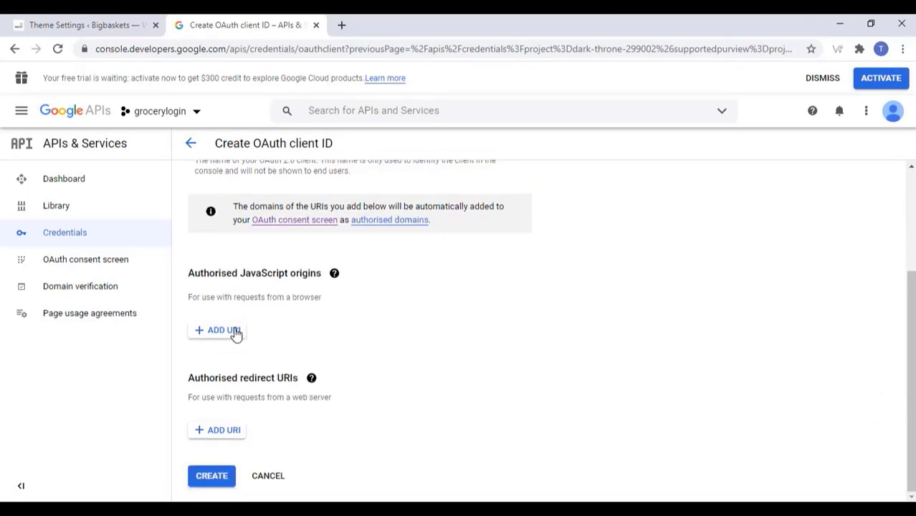
pyautogui.click(235, 332)
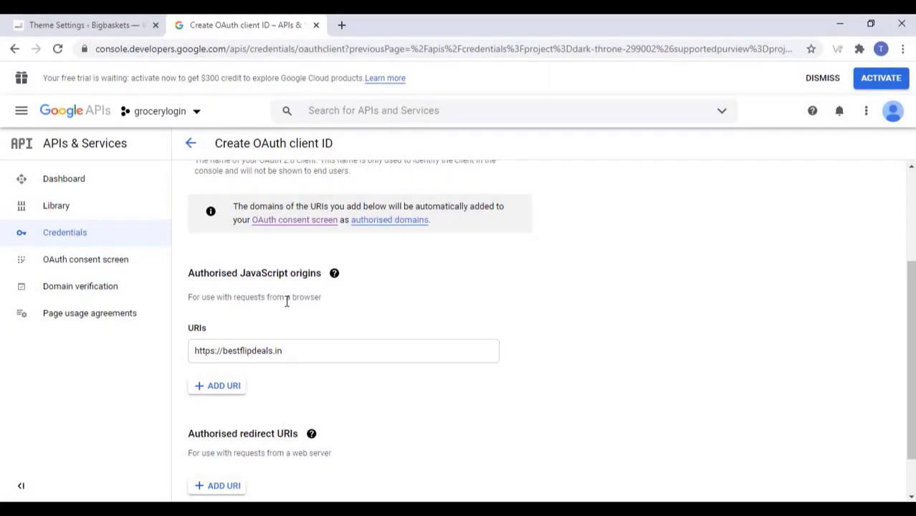
pyautogui.scroll(-1, 284, 301)
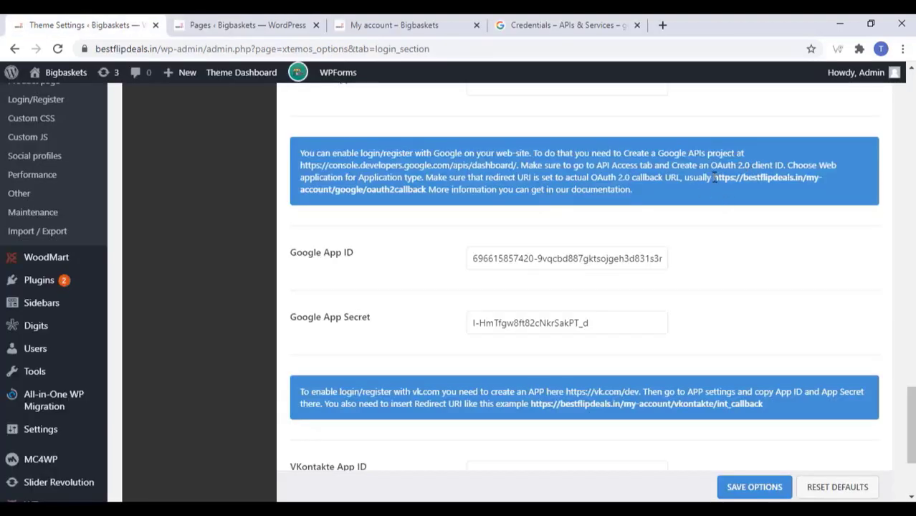
pyautogui.moveTo(714, 177); pyautogui.dragTo(425, 192)
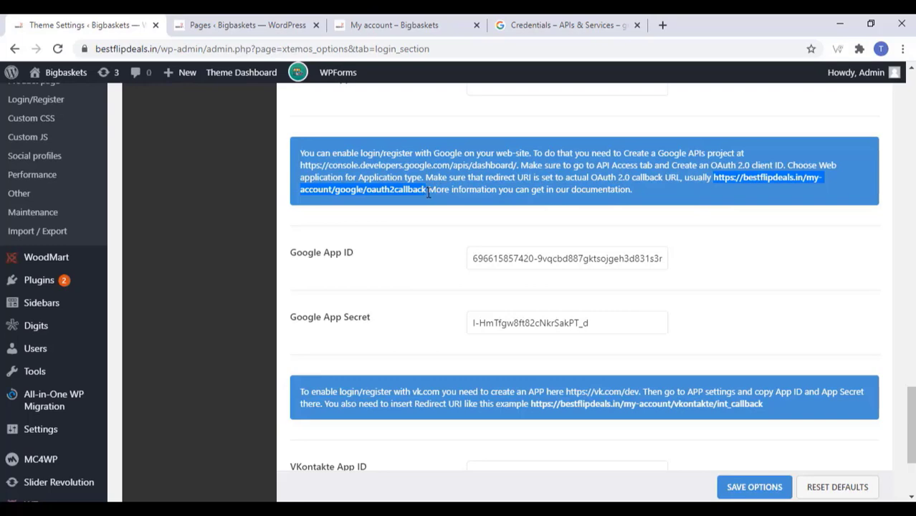
pyautogui.rightClick(410, 191)
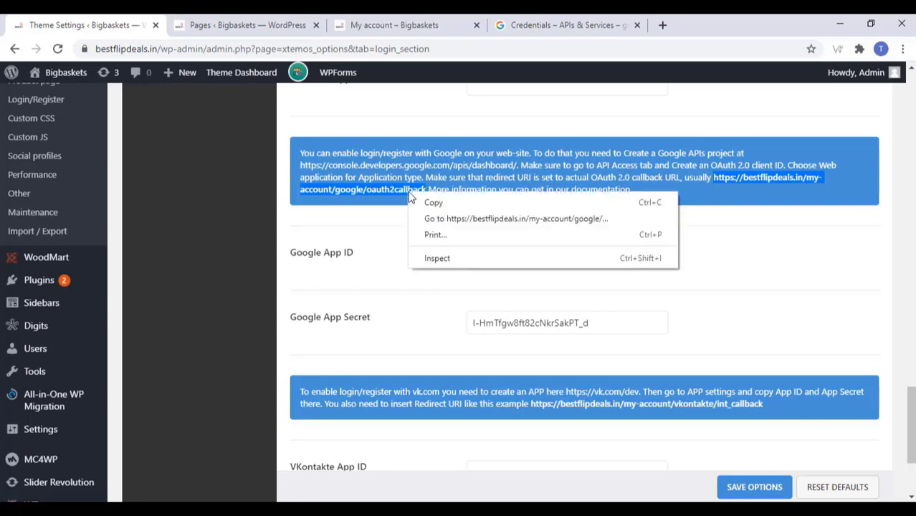
pyautogui.click(434, 203)
pyautogui.click(564, 27)
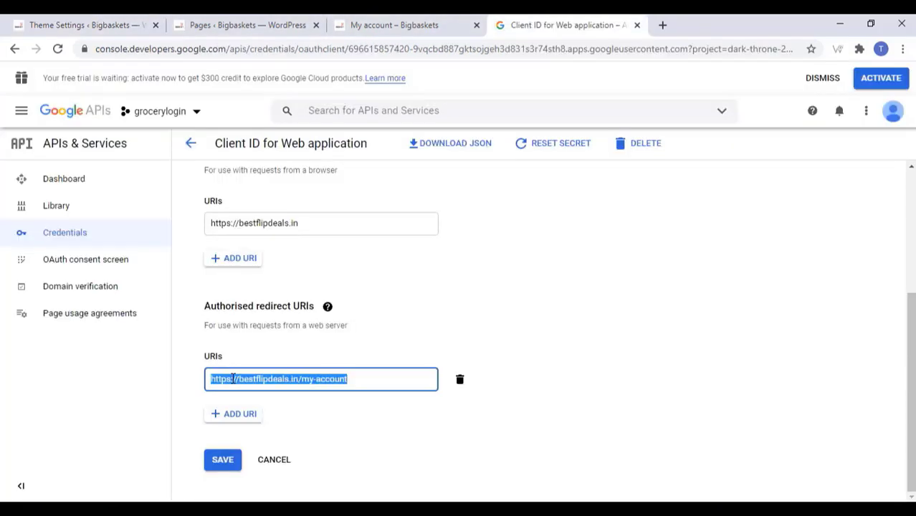
pyautogui.rightClick(236, 380)
pyautogui.click(301, 235)
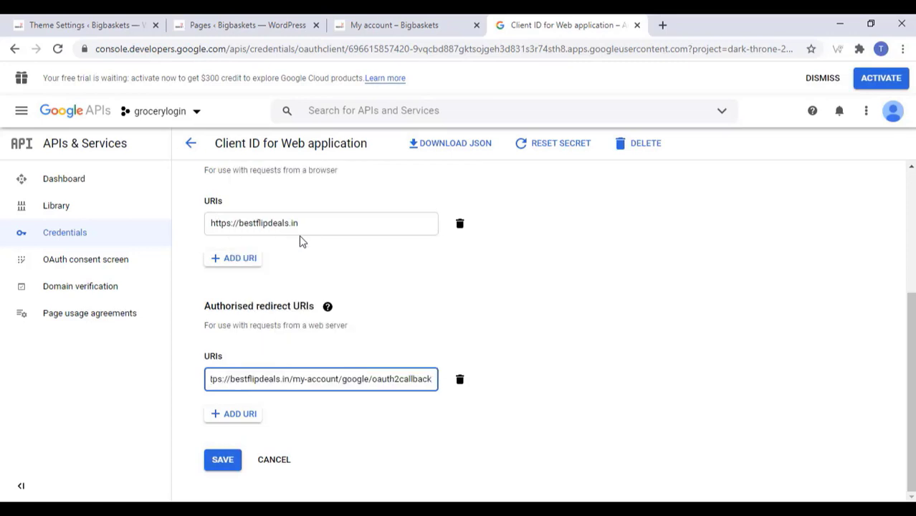
pyautogui.click(222, 460)
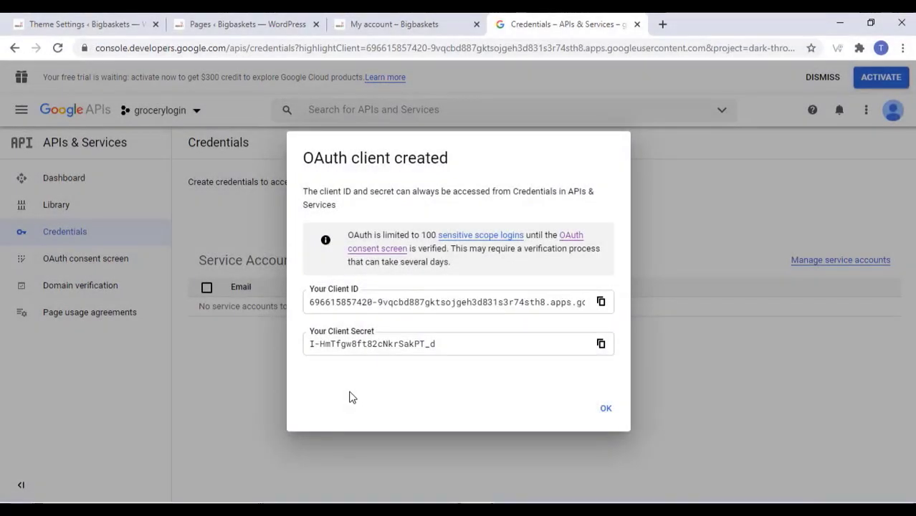
# Copy the new client ID into the theme's Google App ID field
pyautogui.click(601, 301)
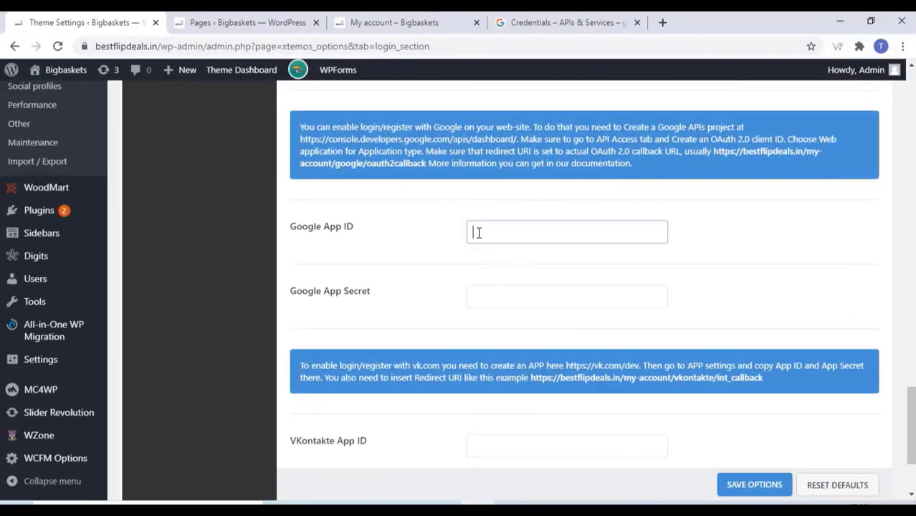
pyautogui.rightClick(478, 235)
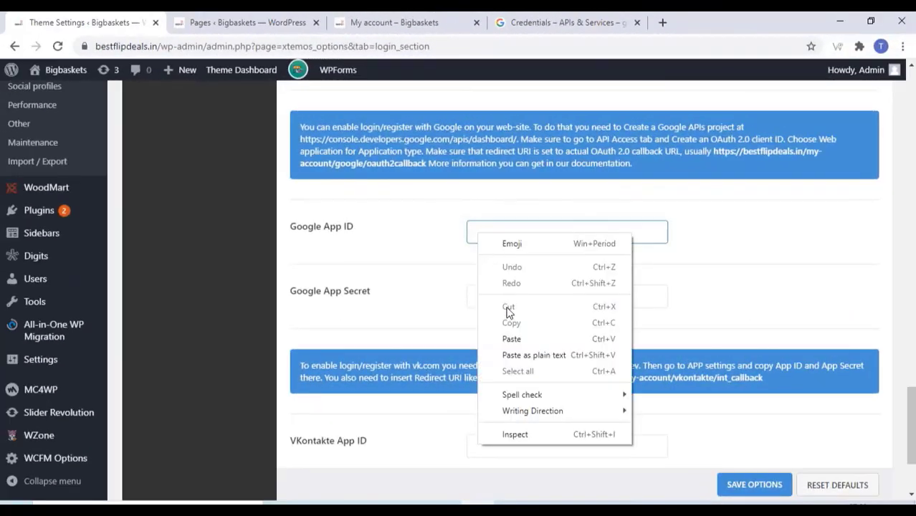
pyautogui.click(501, 338)
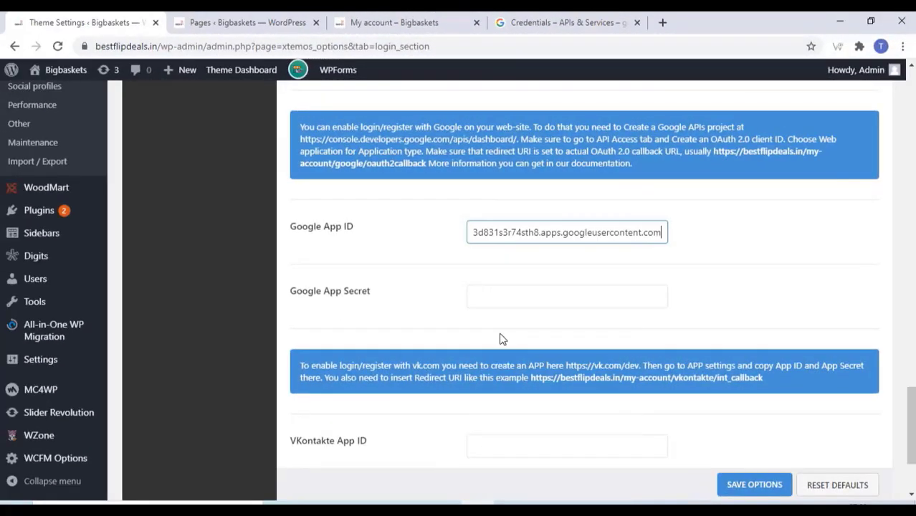
pyautogui.click(714, 265)
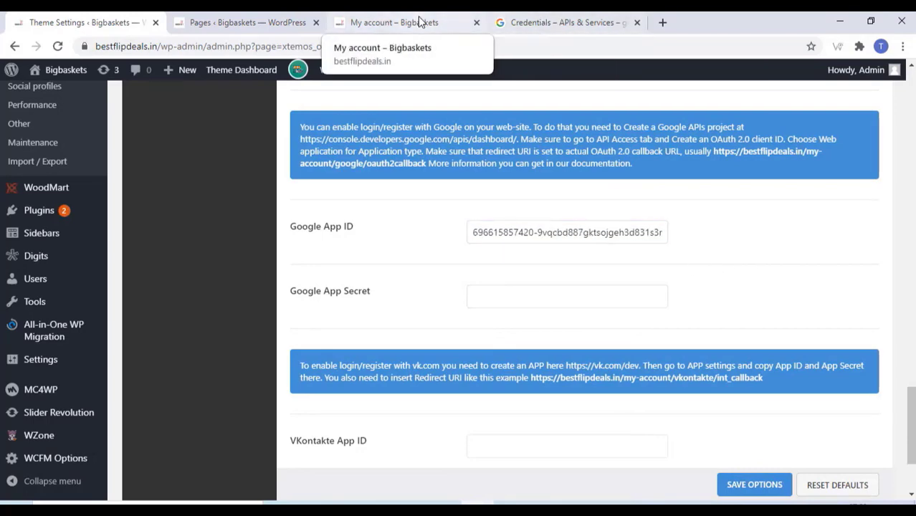
# Paste the OAuth client secret into Google App Secret and save the options
pyautogui.click(531, 22)
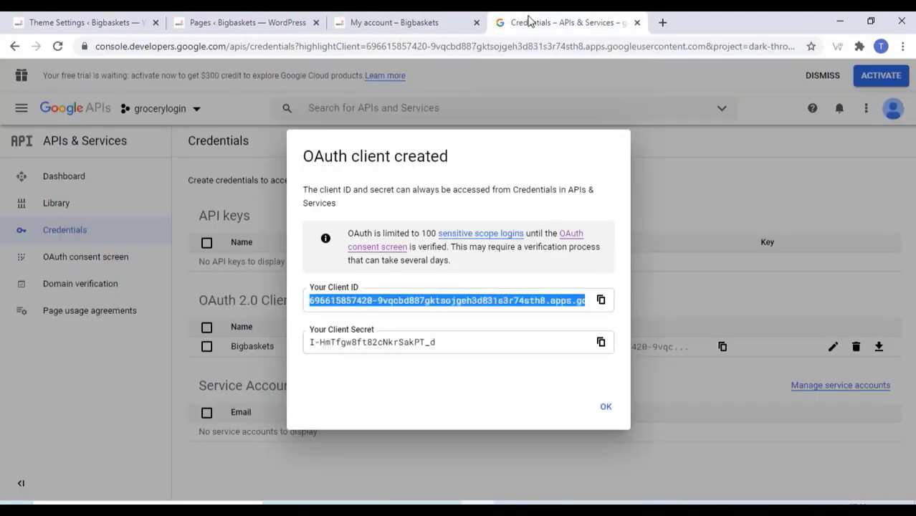
pyautogui.click(601, 342)
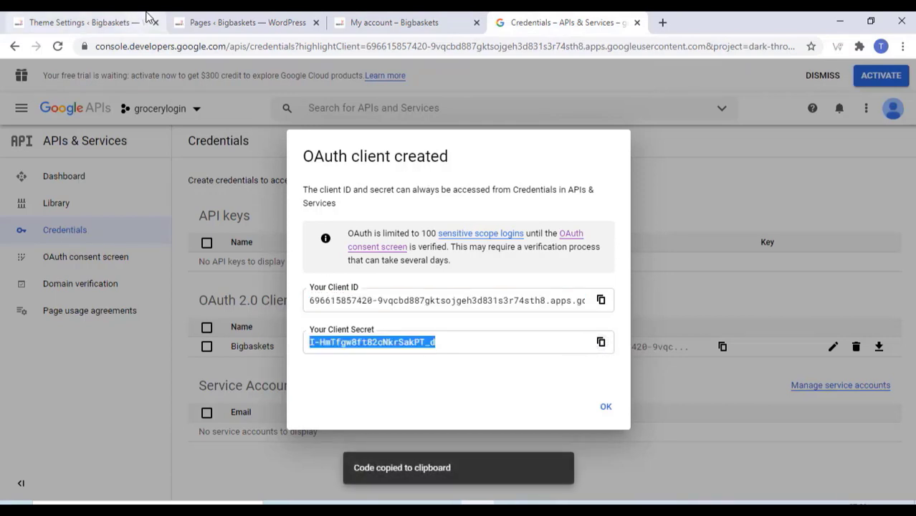
pyautogui.click(78, 24)
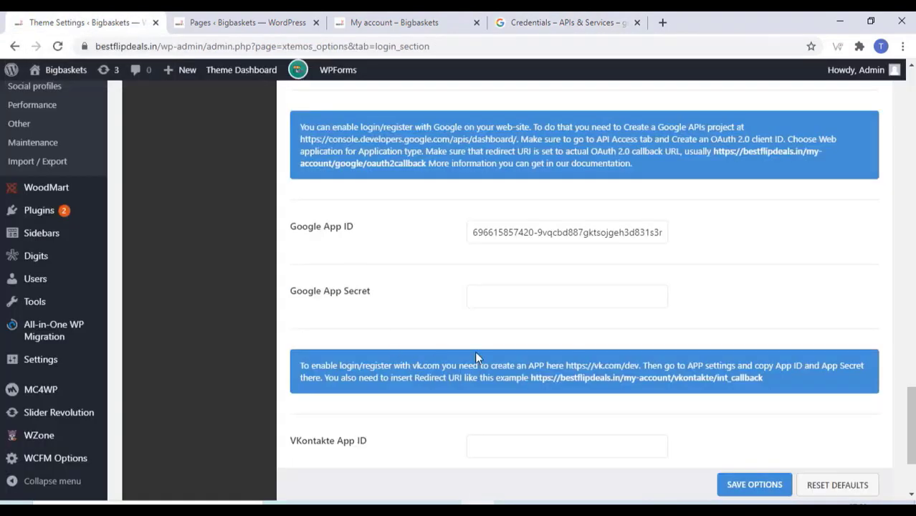
pyautogui.rightClick(491, 304)
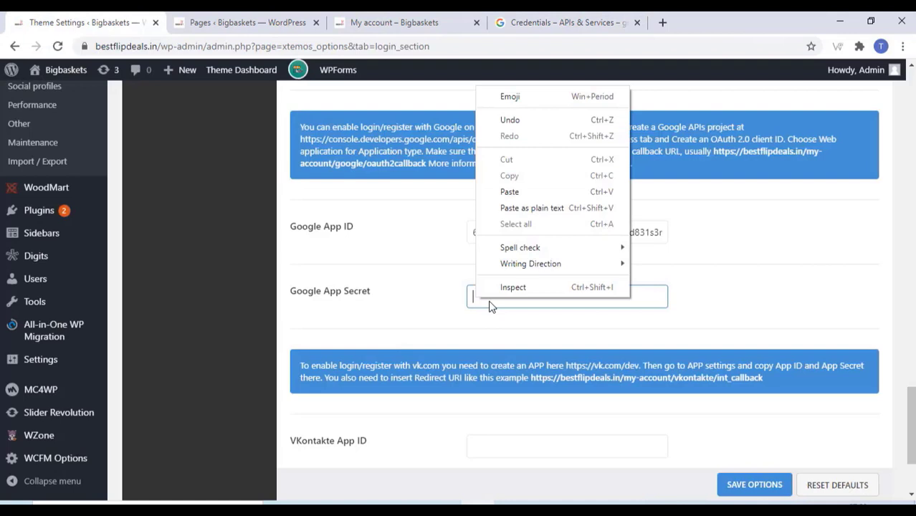
pyautogui.click(511, 193)
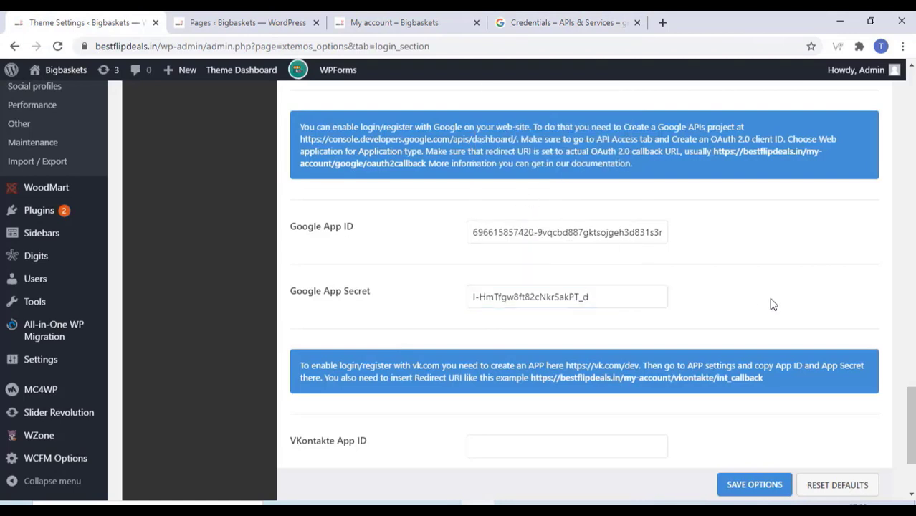
pyautogui.click(744, 486)
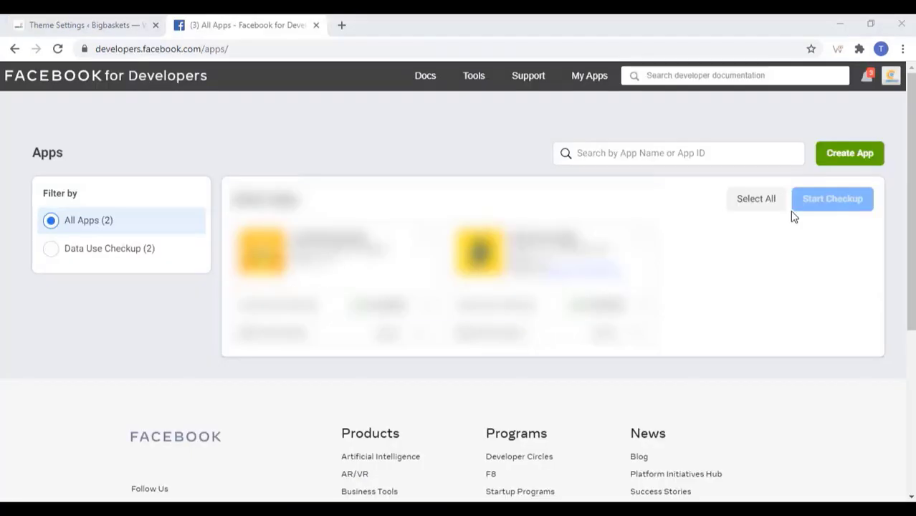
# Create a Build Connected Experiences Facebook app named bigbaket grocery
pyautogui.click(846, 156)
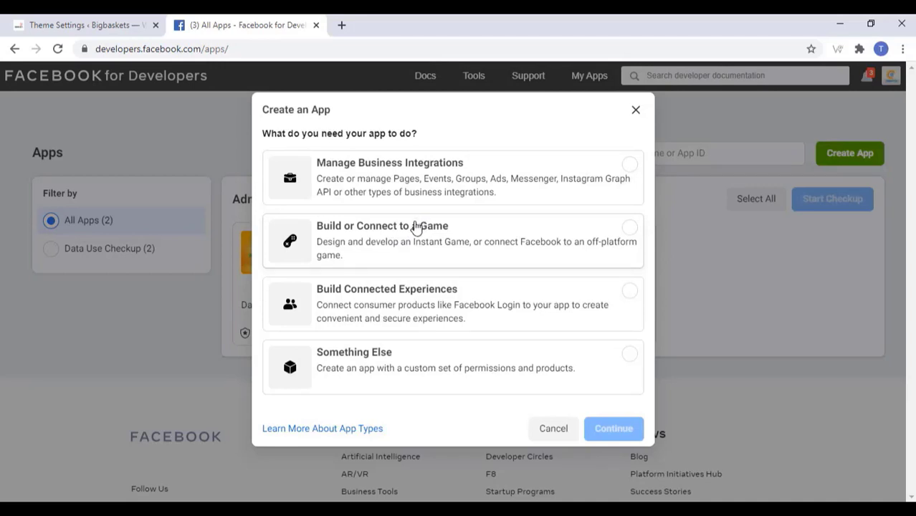
pyautogui.click(458, 308)
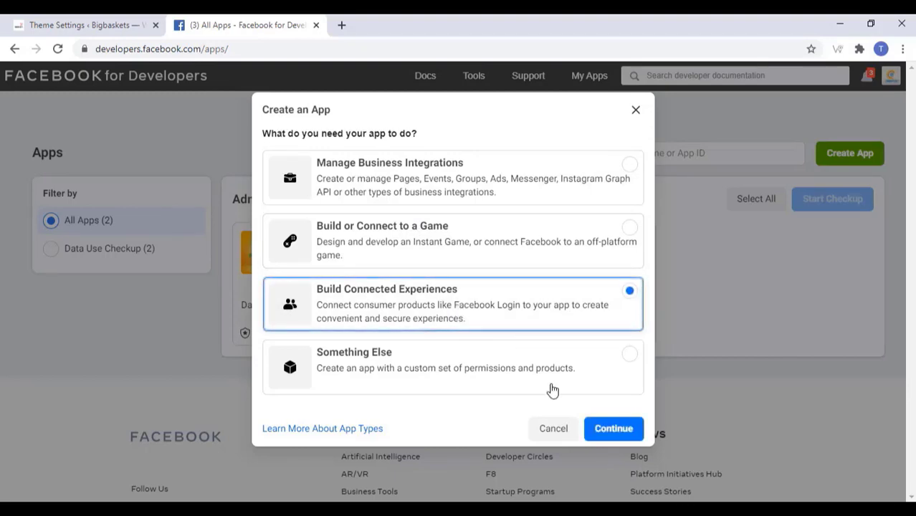
pyautogui.click(614, 429)
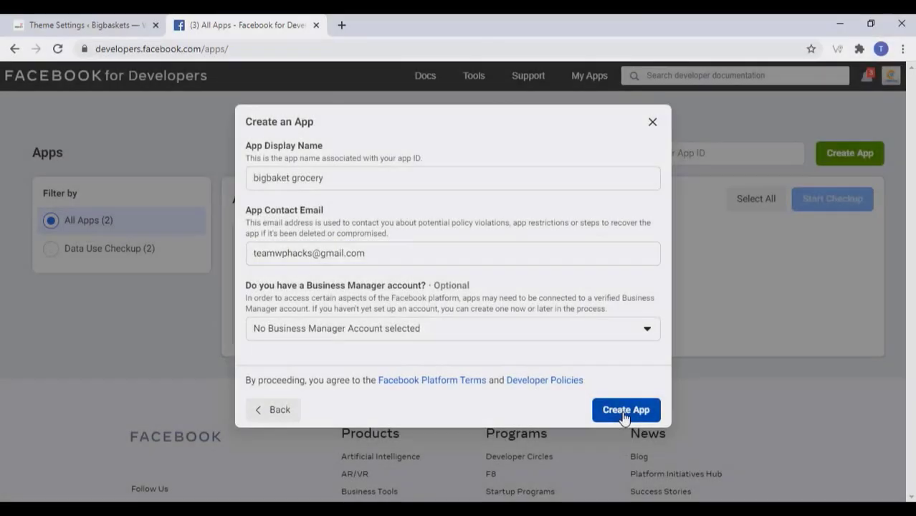
pyautogui.click(624, 414)
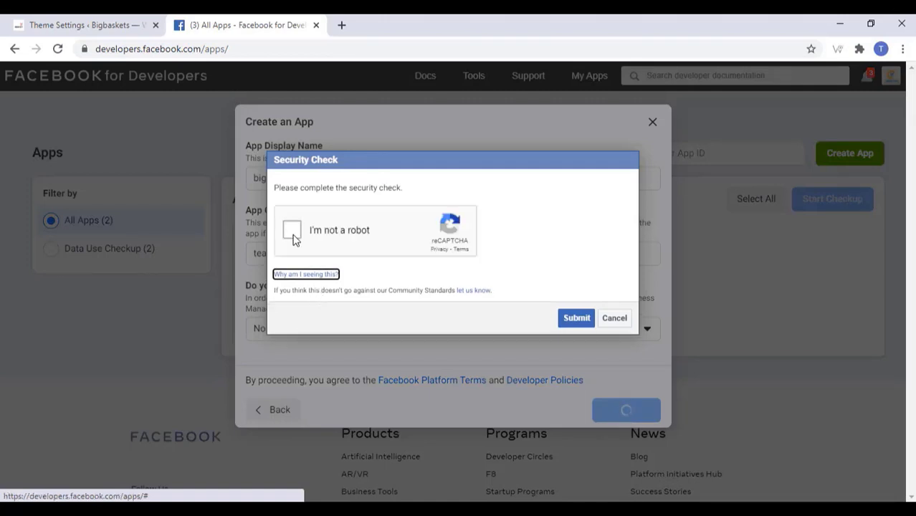
# Complete the reCAPTCHA stairs image challenge and submit it
pyautogui.click(292, 230)
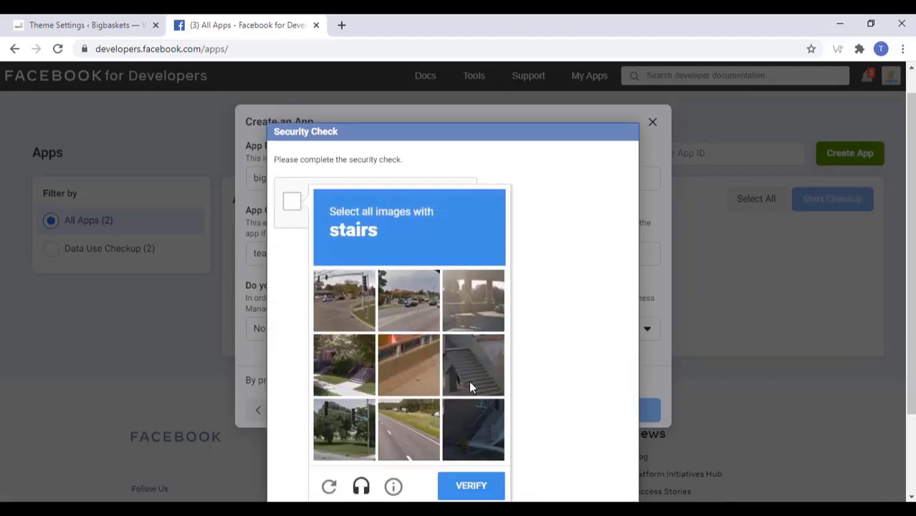
pyautogui.click(470, 387)
pyautogui.click(348, 354)
pyautogui.click(489, 439)
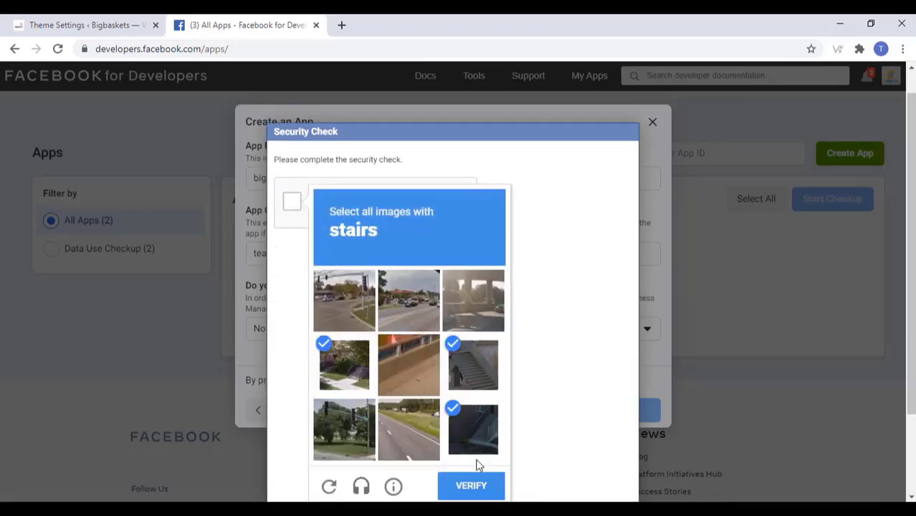
pyautogui.click(473, 491)
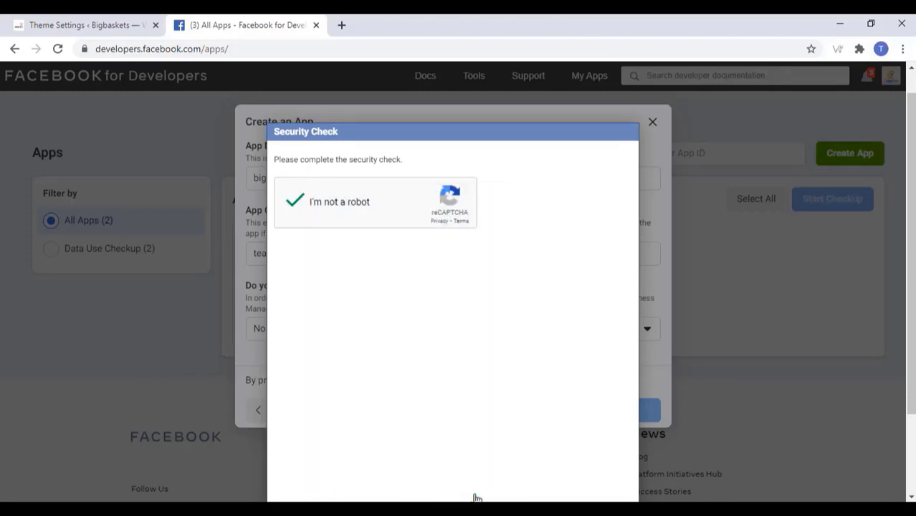
pyautogui.click(581, 319)
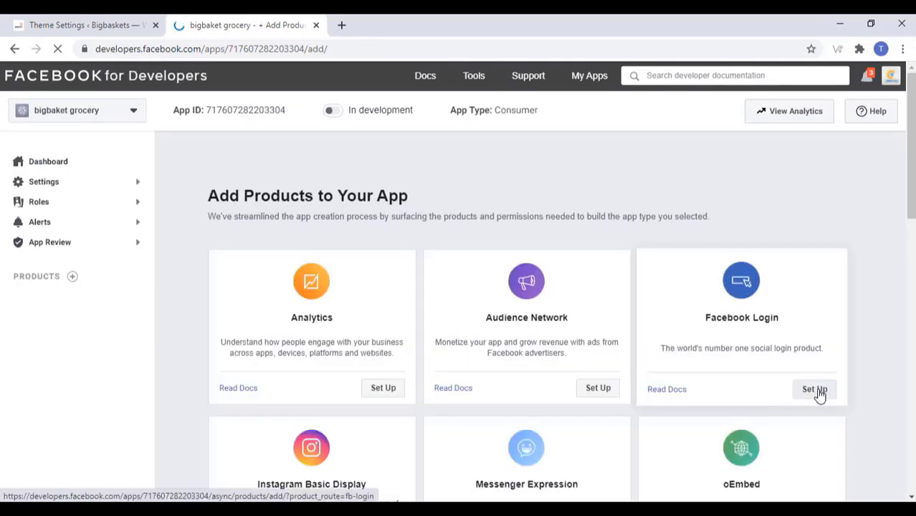
pyautogui.click(814, 389)
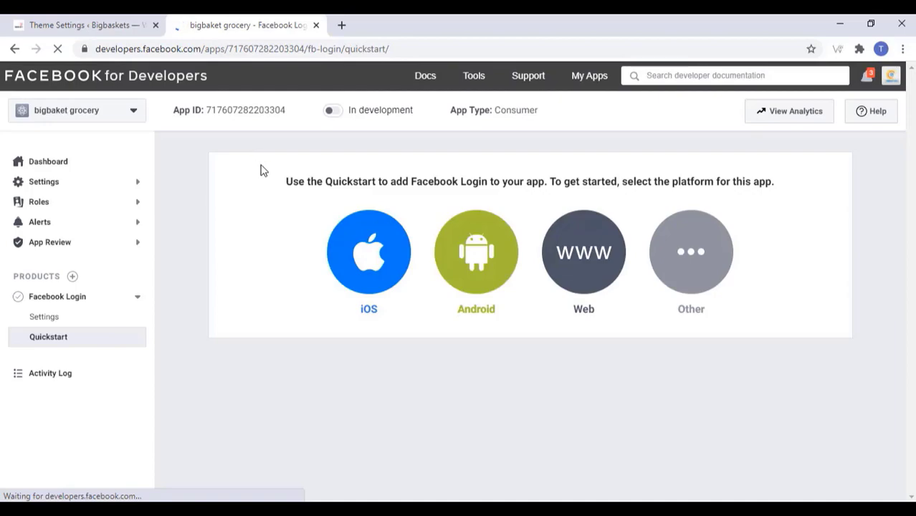
pyautogui.click(579, 255)
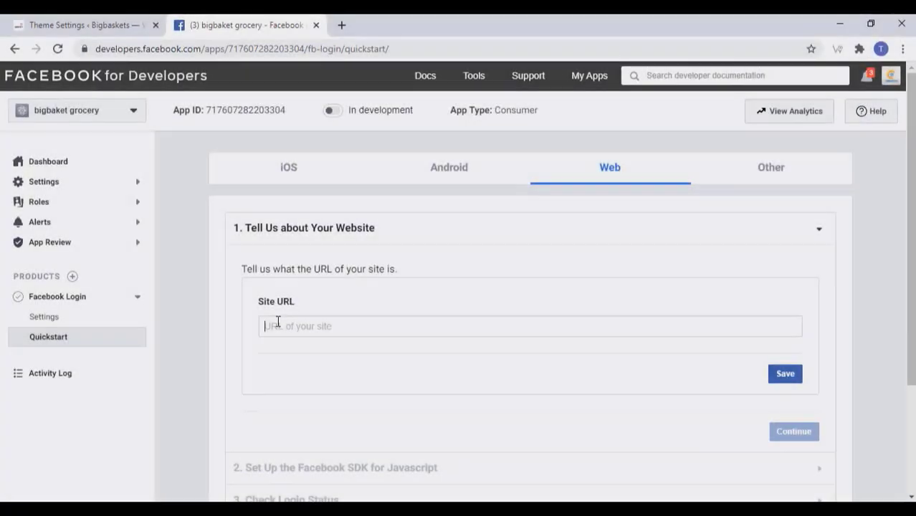
pyautogui.rightClick(279, 324)
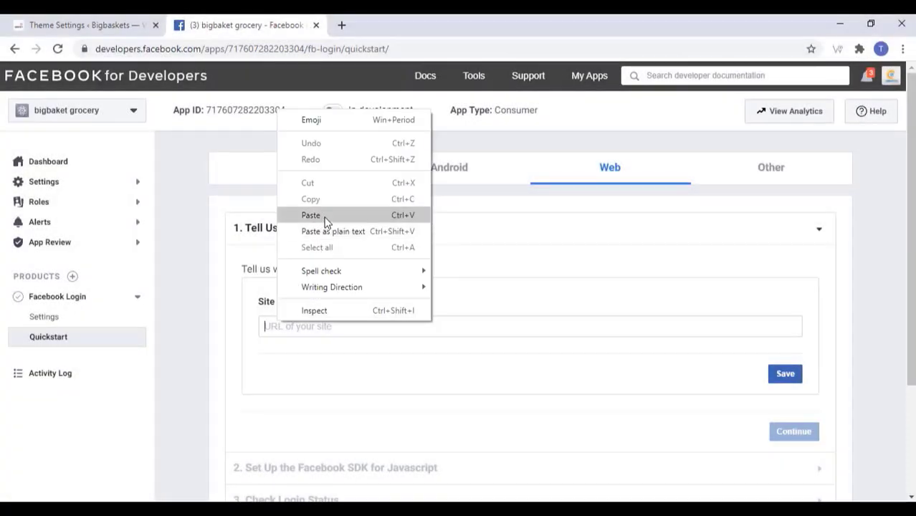
pyautogui.click(324, 217)
pyautogui.click(786, 374)
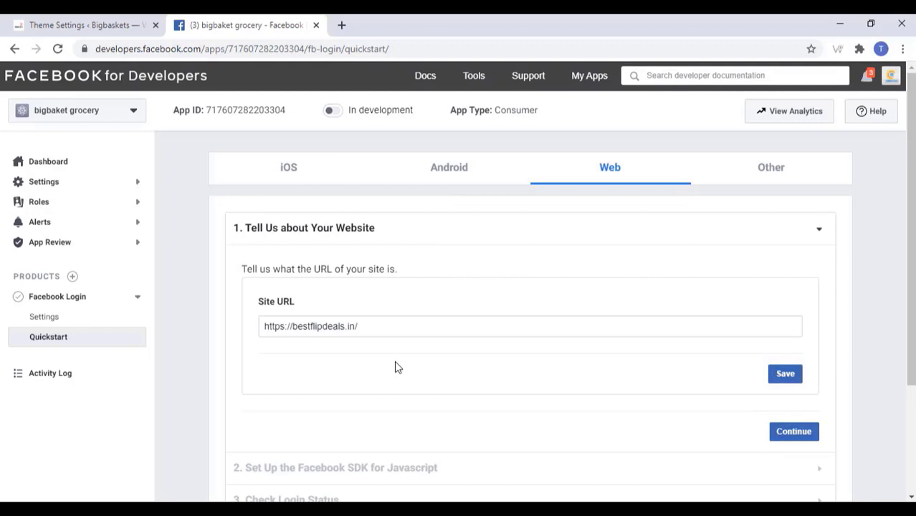
# Continue through the SDK, Check Login Status and login button quickstart steps to Next Steps
pyautogui.scroll(-1, 395, 367)
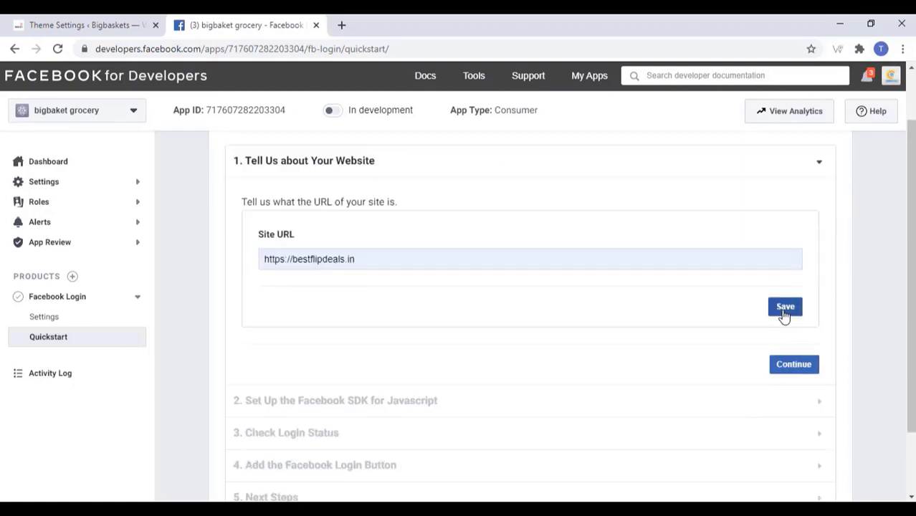
pyautogui.click(795, 365)
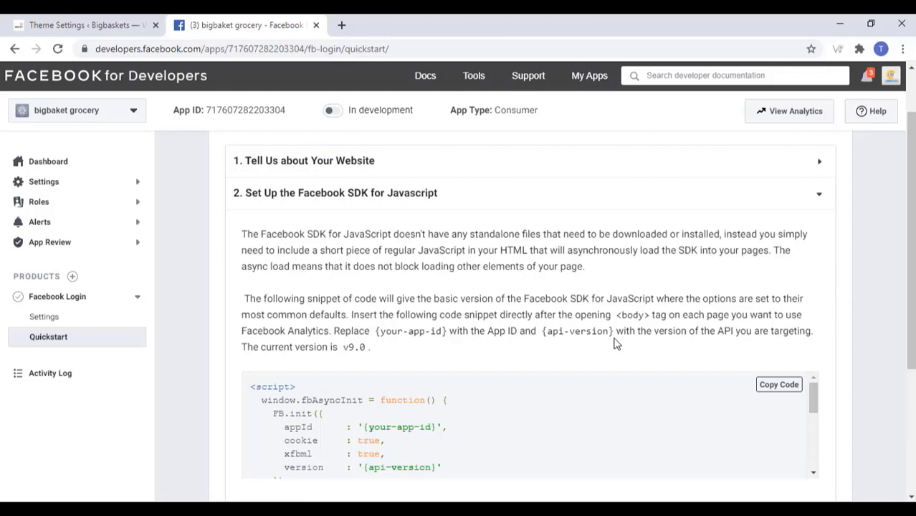
pyautogui.scroll(-1, 603, 350)
pyautogui.scroll(-2, 604, 354)
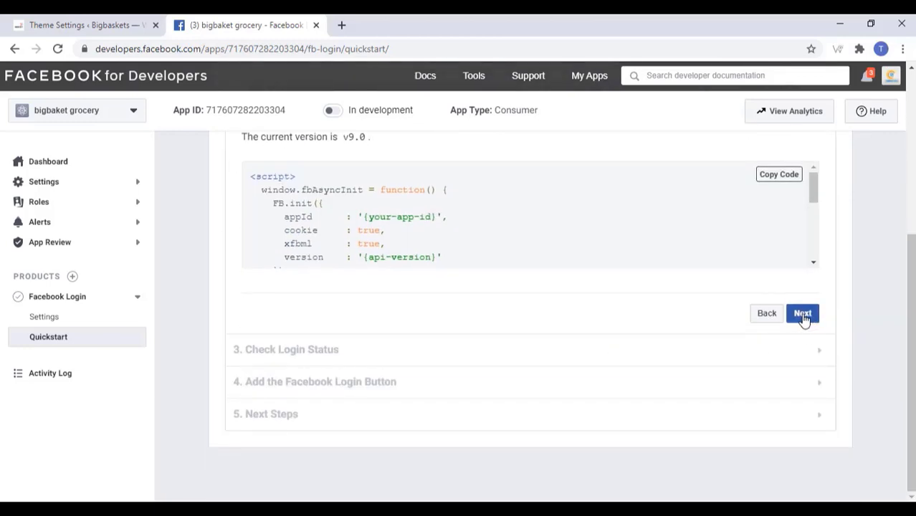
pyautogui.click(801, 315)
pyautogui.scroll(-1, 525, 331)
pyautogui.scroll(-4, 534, 382)
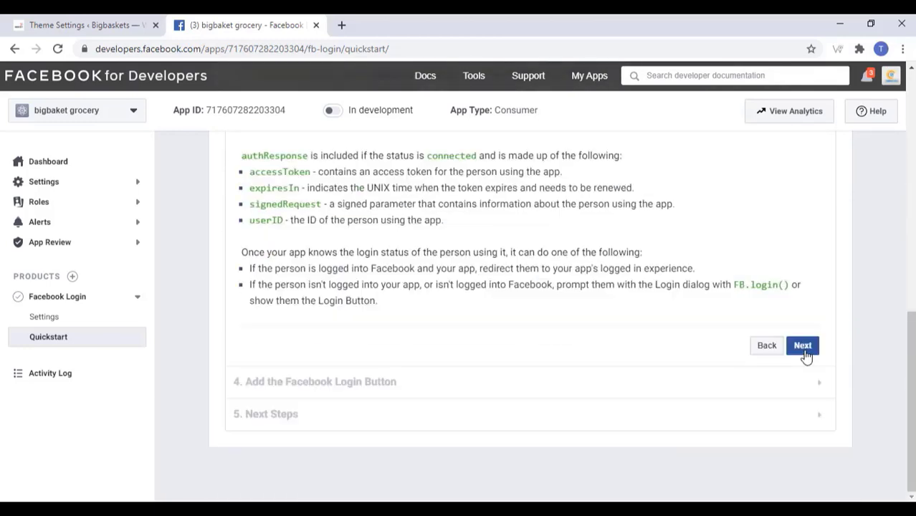
pyautogui.click(803, 349)
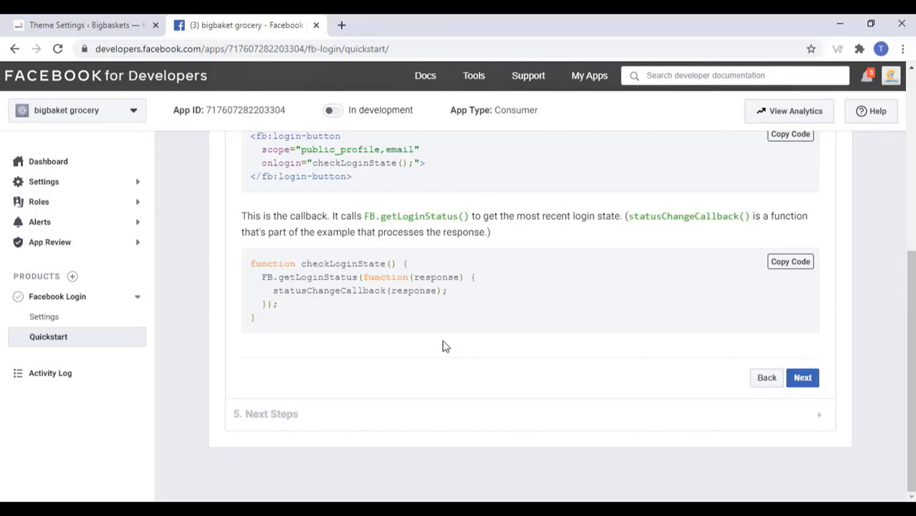
pyautogui.click(808, 380)
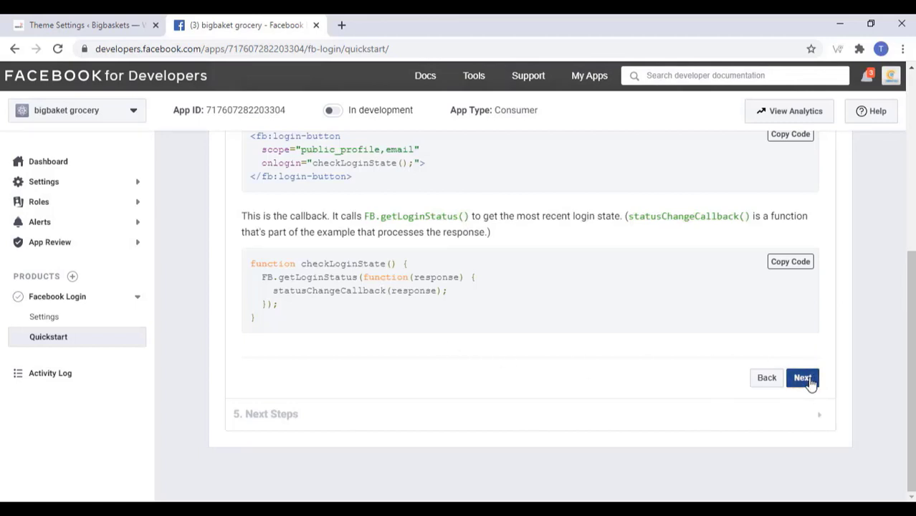
pyautogui.scroll(-3, 358, 286)
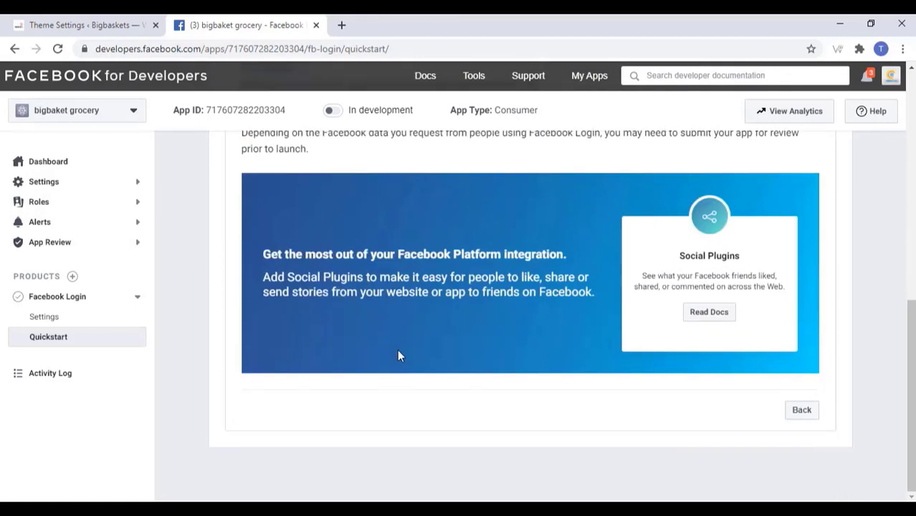
pyautogui.scroll(5, 479, 343)
pyautogui.scroll(2, 370, 304)
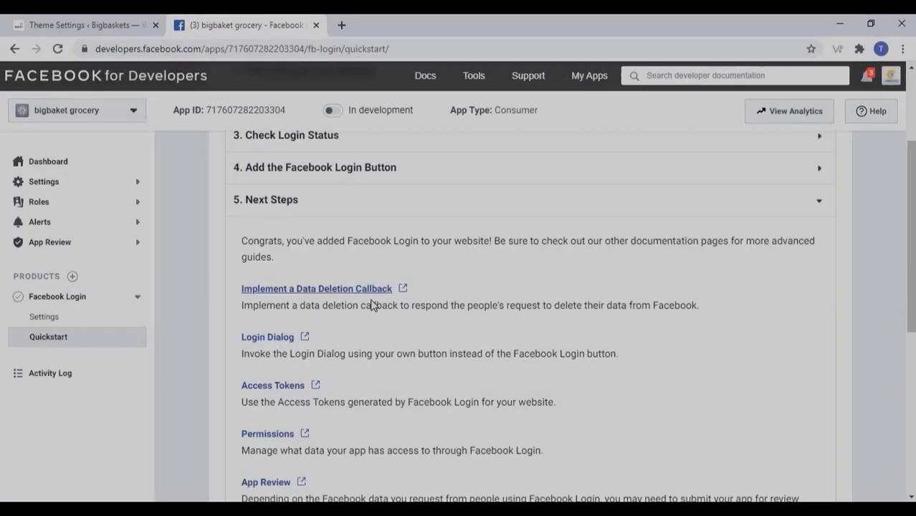
pyautogui.scroll(-1, 370, 304)
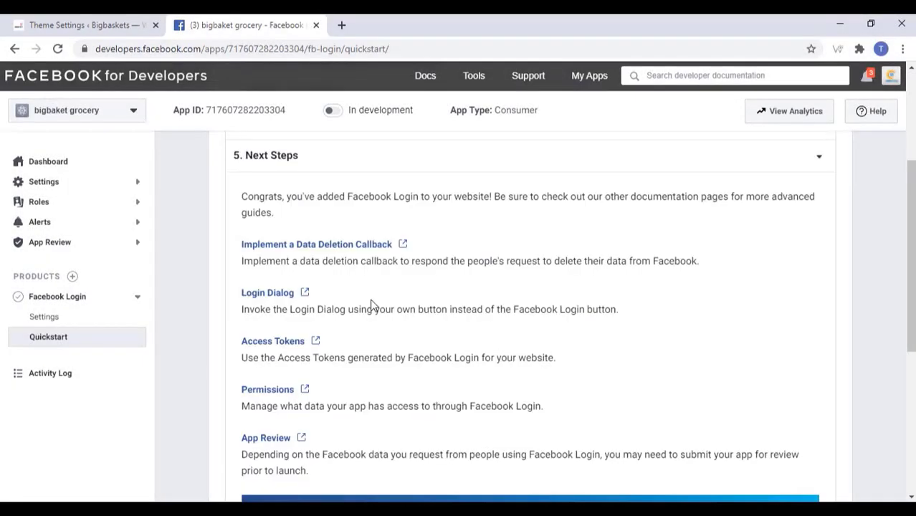
# Open Facebook Login settings and copy the int_callback URL from WordPress Theme Settings
pyautogui.click(61, 323)
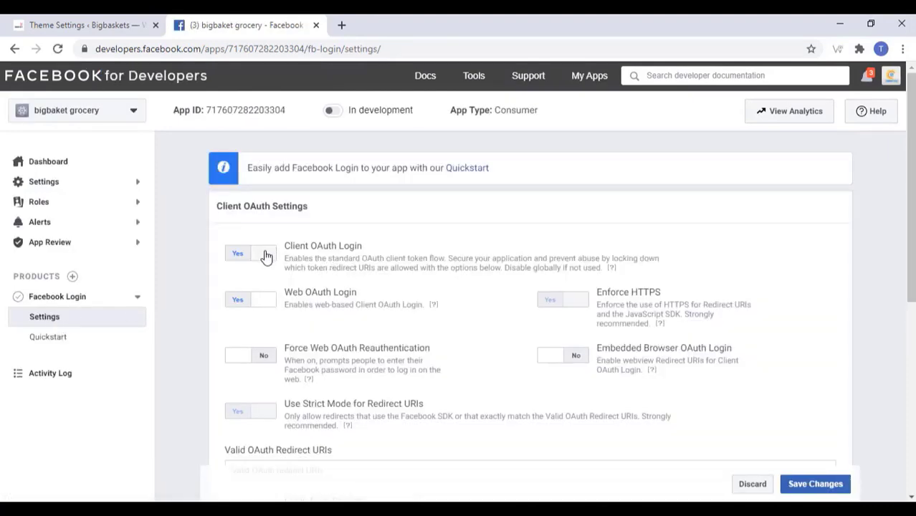
pyautogui.scroll(-4, 359, 276)
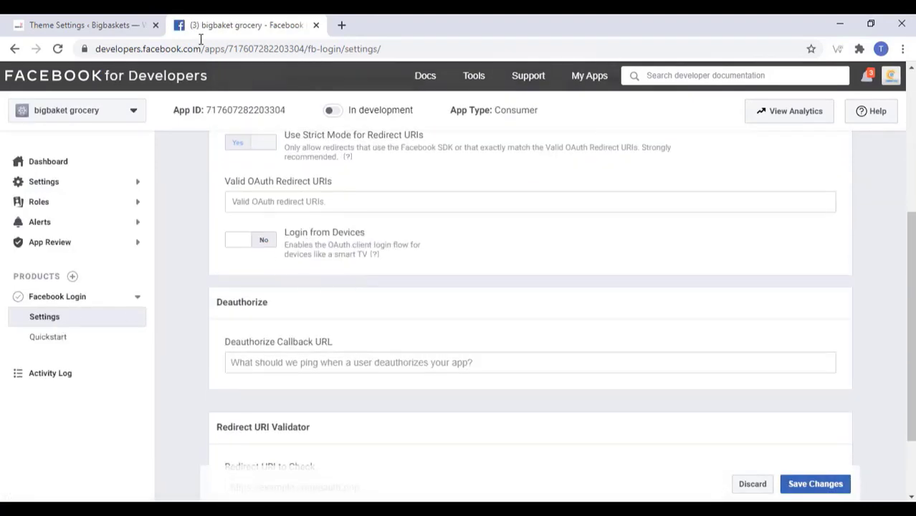
pyautogui.click(95, 25)
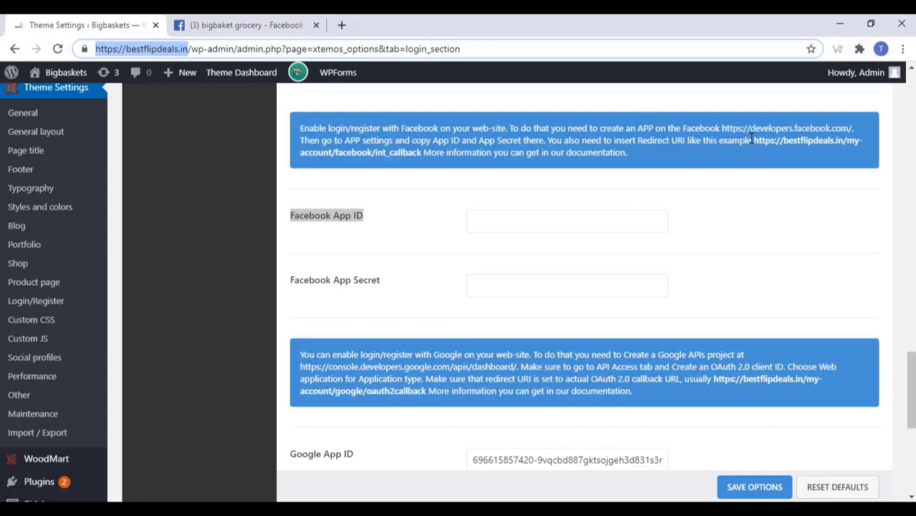
pyautogui.moveTo(753, 139); pyautogui.dragTo(757, 156)
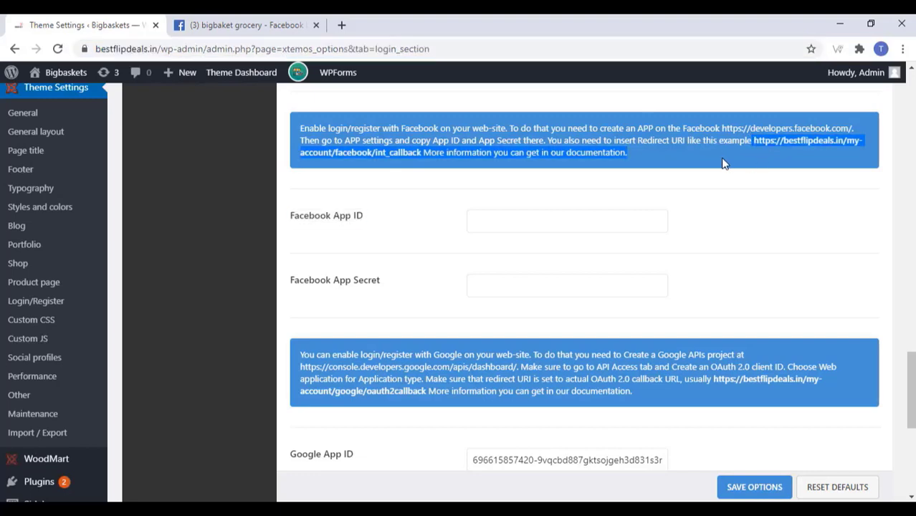
pyautogui.moveTo(688, 161); pyautogui.dragTo(425, 152)
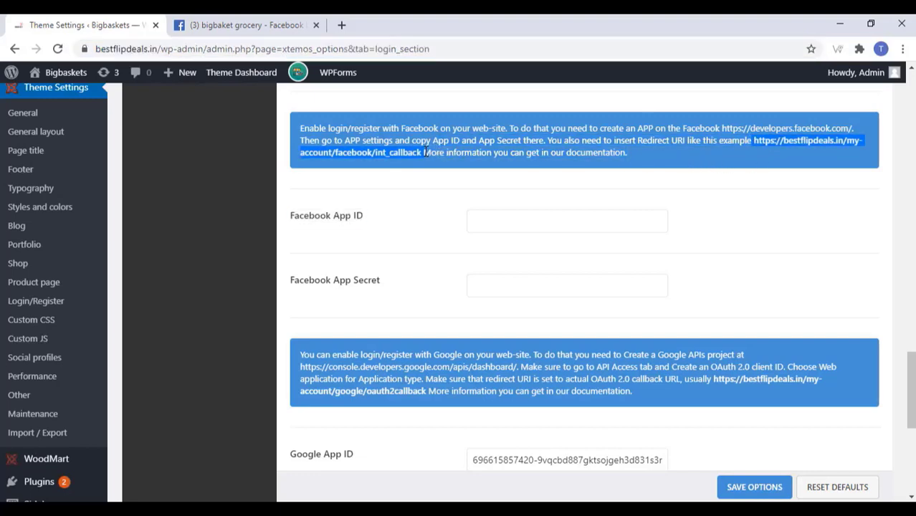
pyautogui.rightClick(770, 145)
pyautogui.click(774, 154)
pyautogui.click(246, 25)
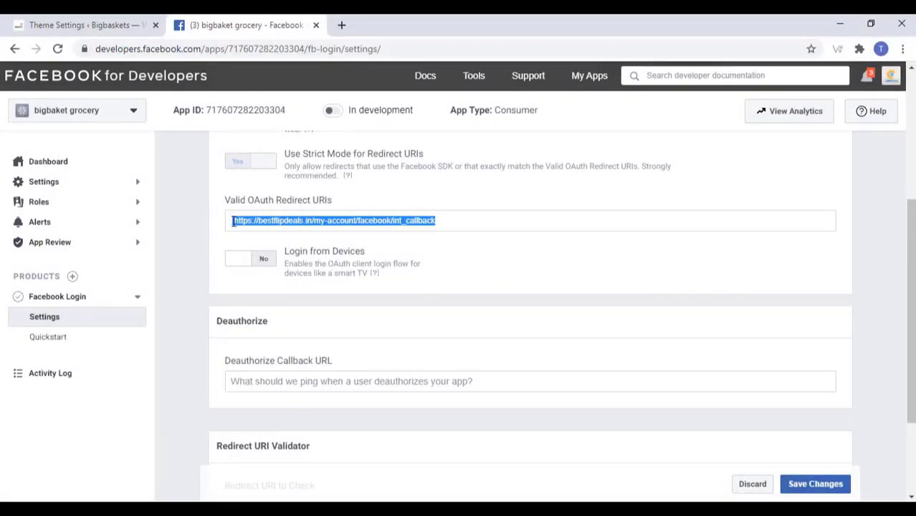
pyautogui.click(226, 227)
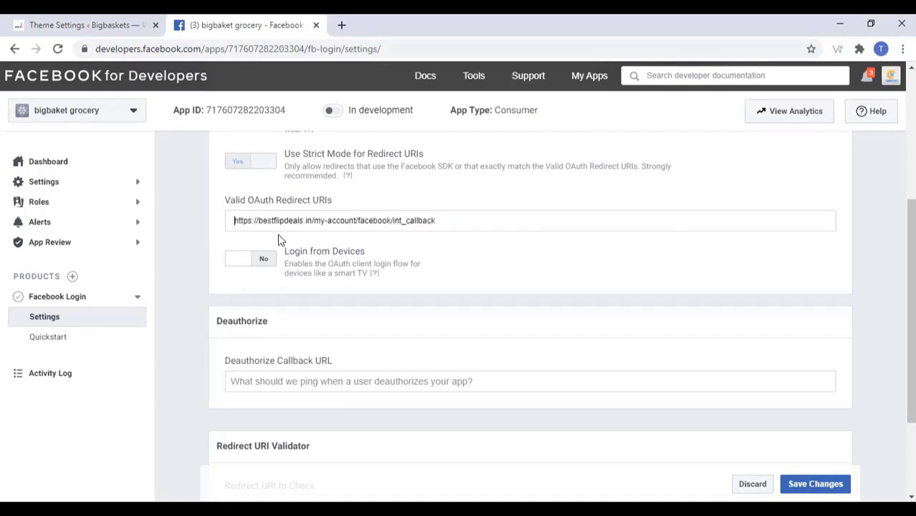
pyautogui.press('Down')
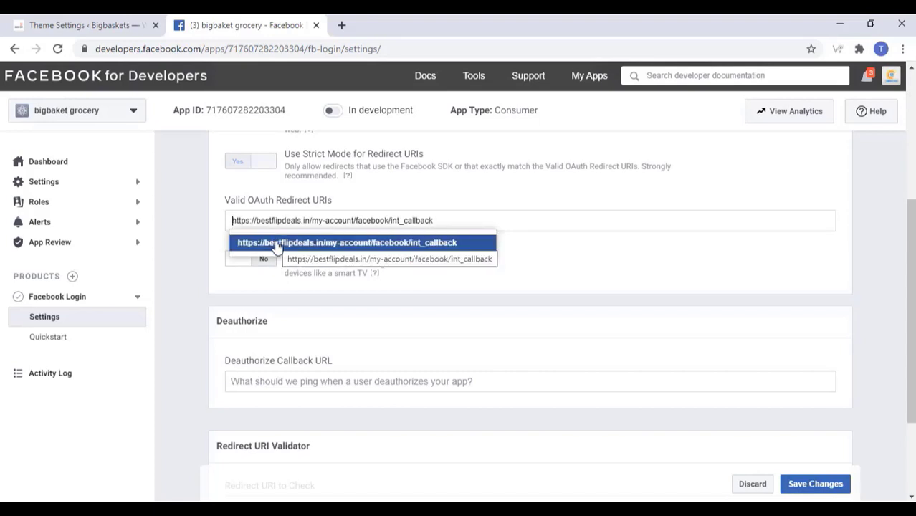
pyautogui.click(276, 245)
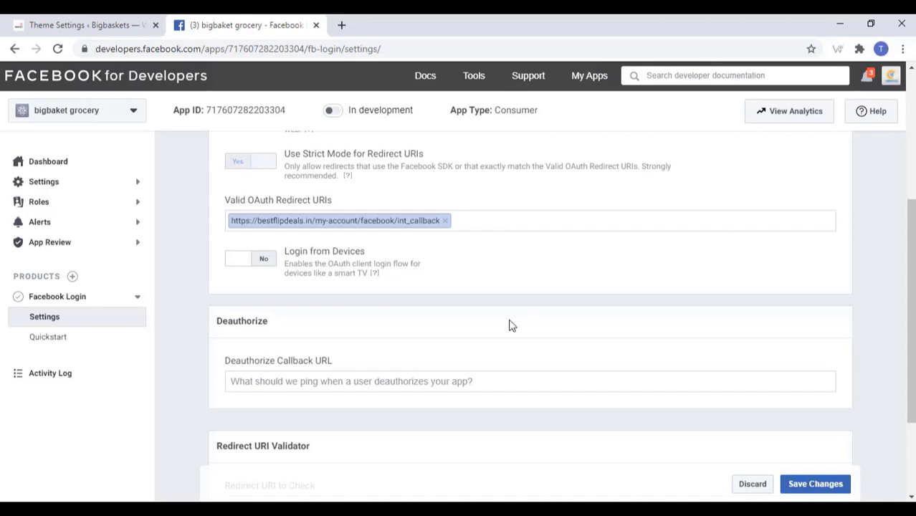
pyautogui.click(812, 485)
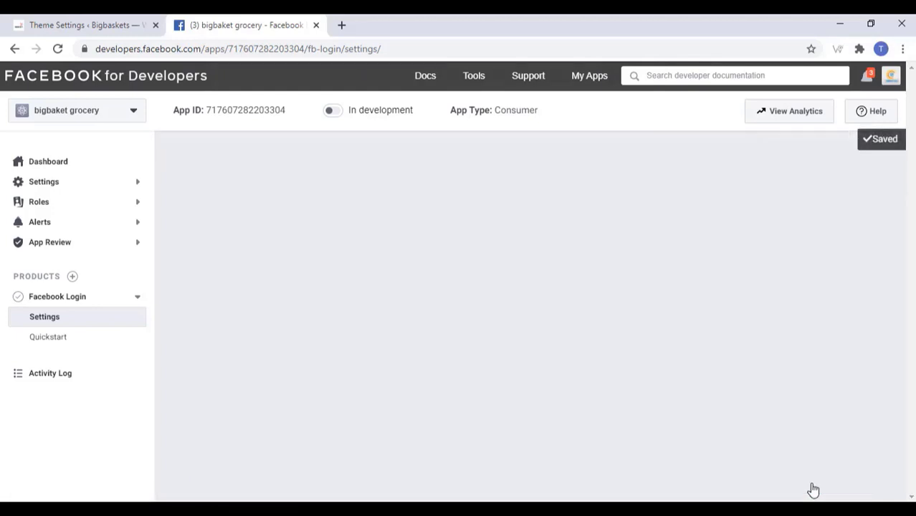
pyautogui.scroll(-10, 262, 246)
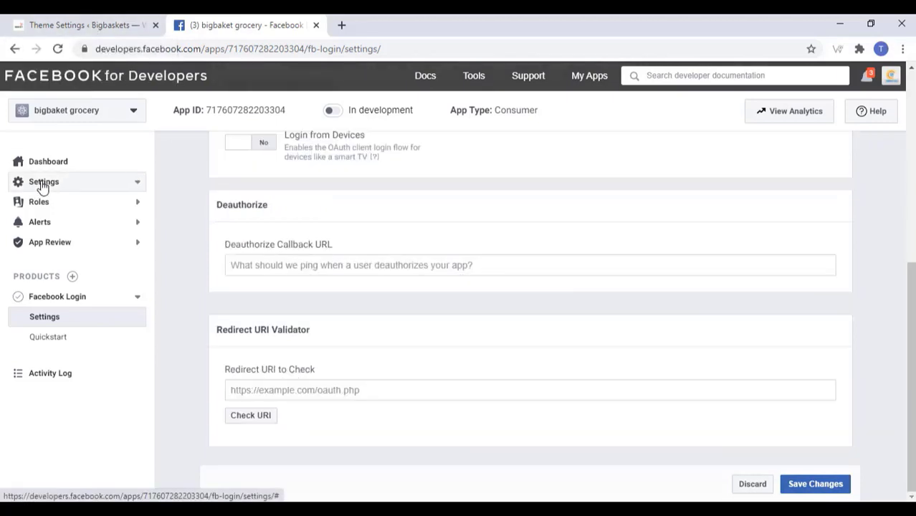
# Open Settings > Basic and paste the store's privacy policy URL
pyautogui.click(43, 183)
pyautogui.click(41, 203)
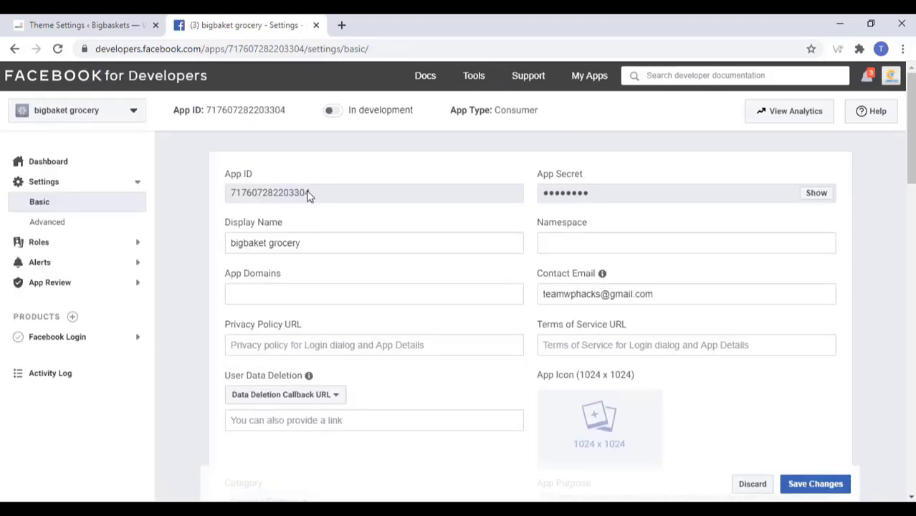
pyautogui.scroll(-1, 309, 196)
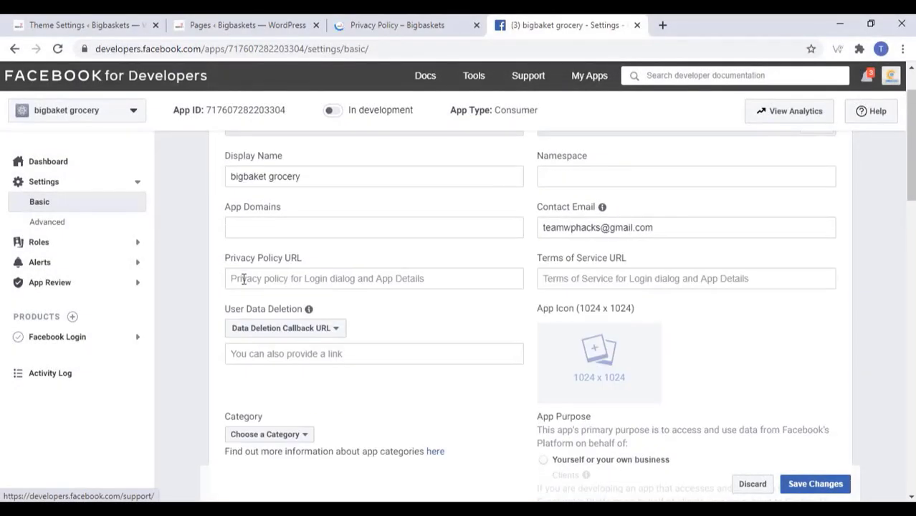
pyautogui.rightClick(245, 278)
pyautogui.click(278, 382)
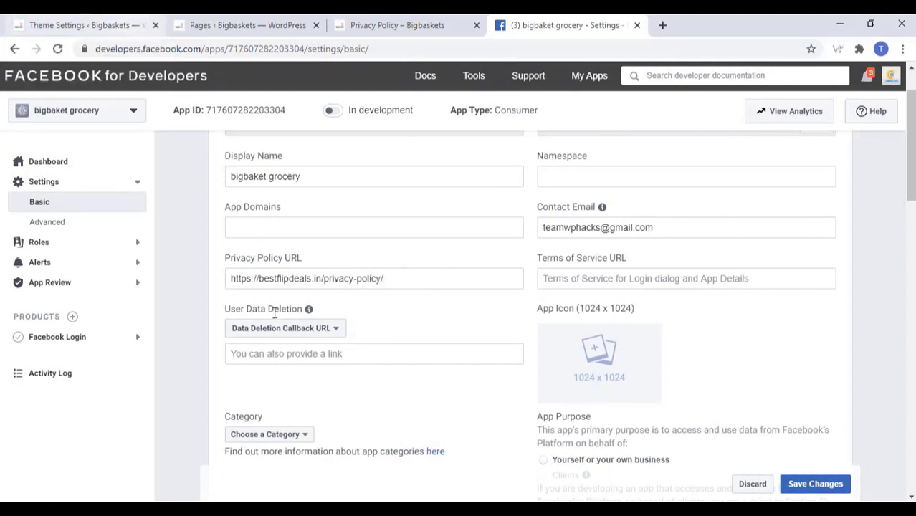
# Add bestflipdeals.in as an App Domain
pyautogui.moveTo(321, 278); pyautogui.dragTo(229, 278)
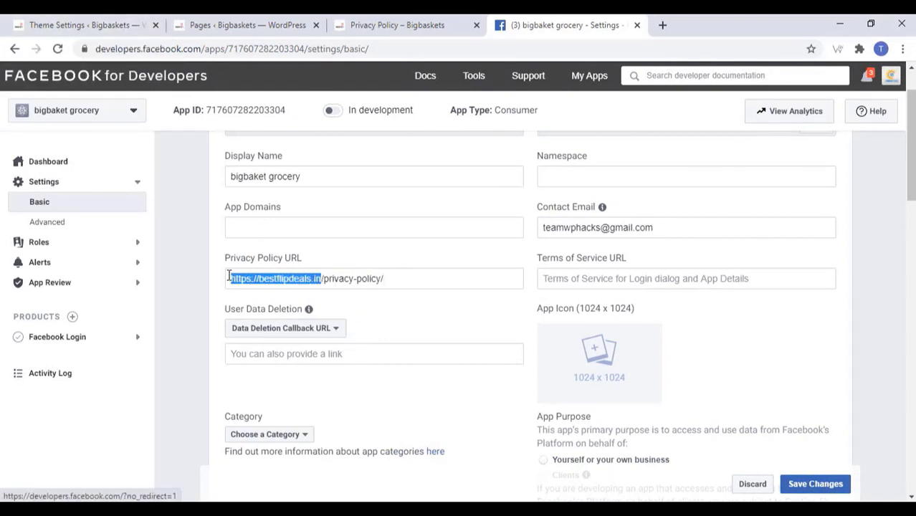
pyautogui.rightClick(248, 281)
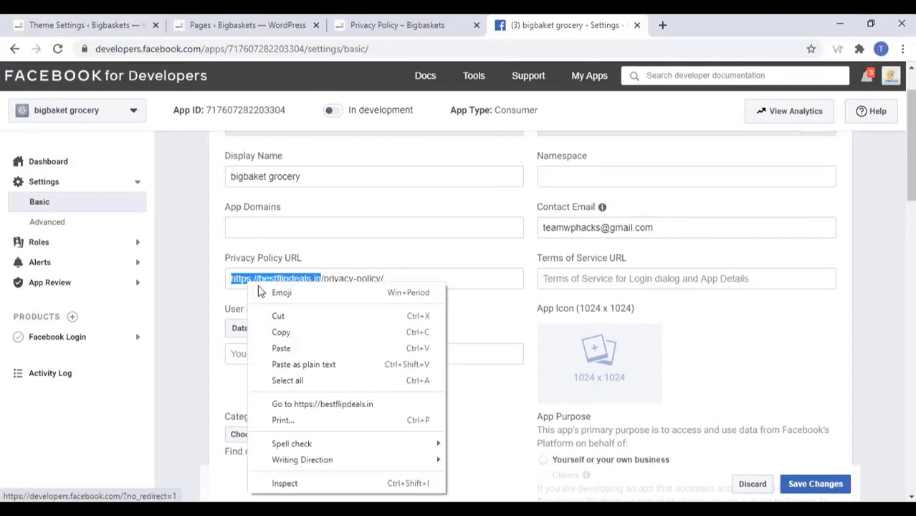
pyautogui.click(292, 331)
pyautogui.rightClick(242, 237)
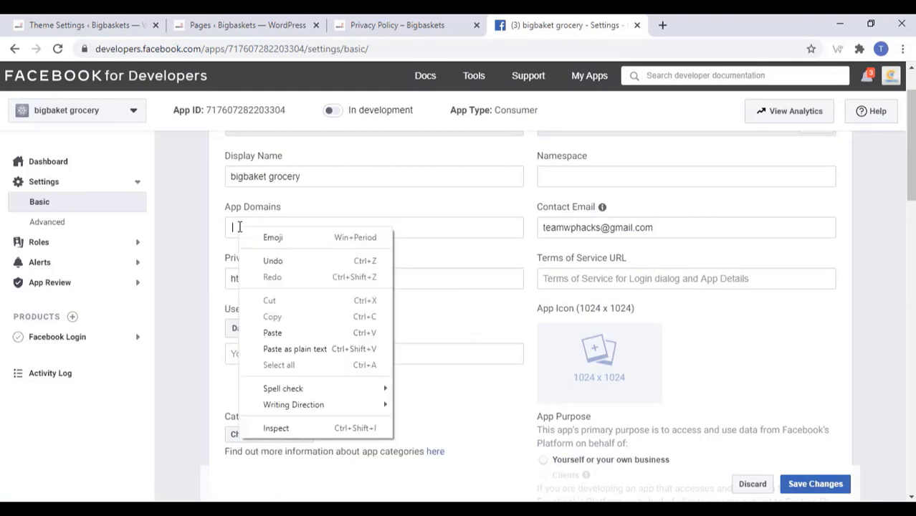
pyautogui.click(271, 331)
pyautogui.click(323, 252)
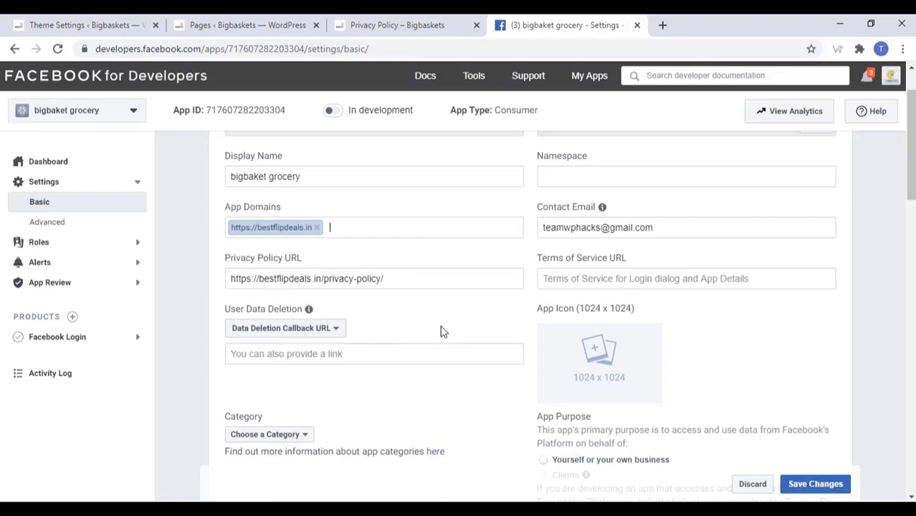
# Set the app Category to Shopping
pyautogui.scroll(-2, 405, 320)
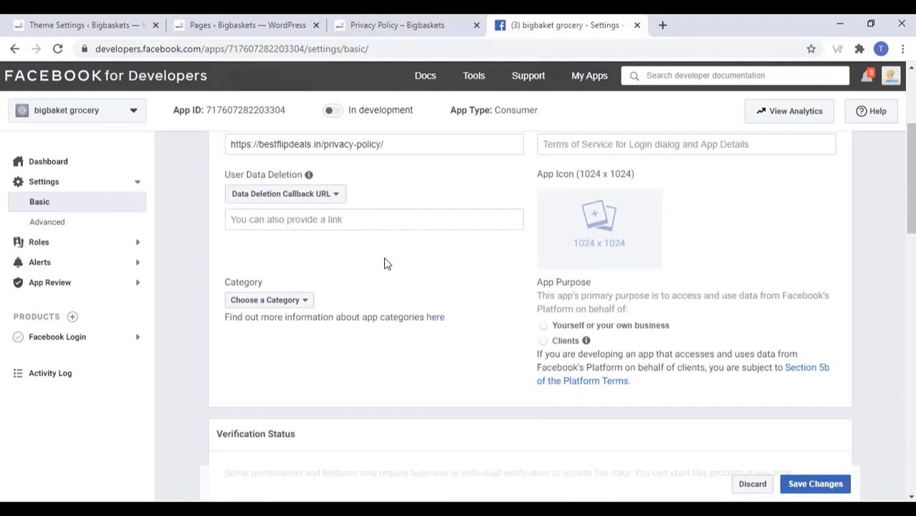
pyautogui.moveTo(309, 177)
pyautogui.click(306, 301)
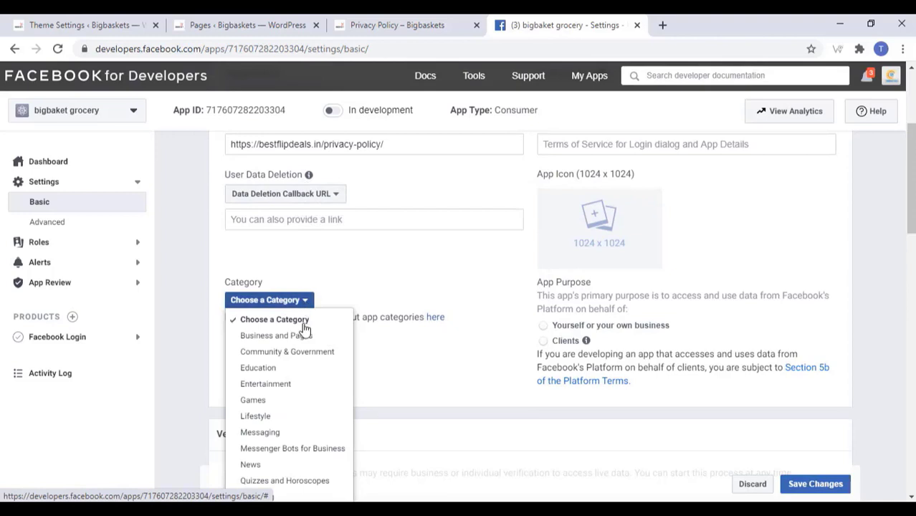
pyautogui.scroll(-1, 294, 355)
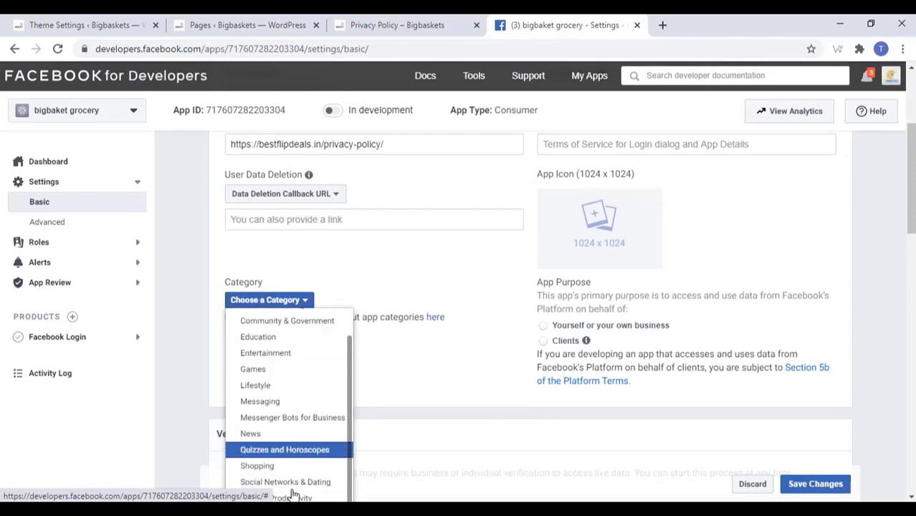
pyautogui.click(285, 468)
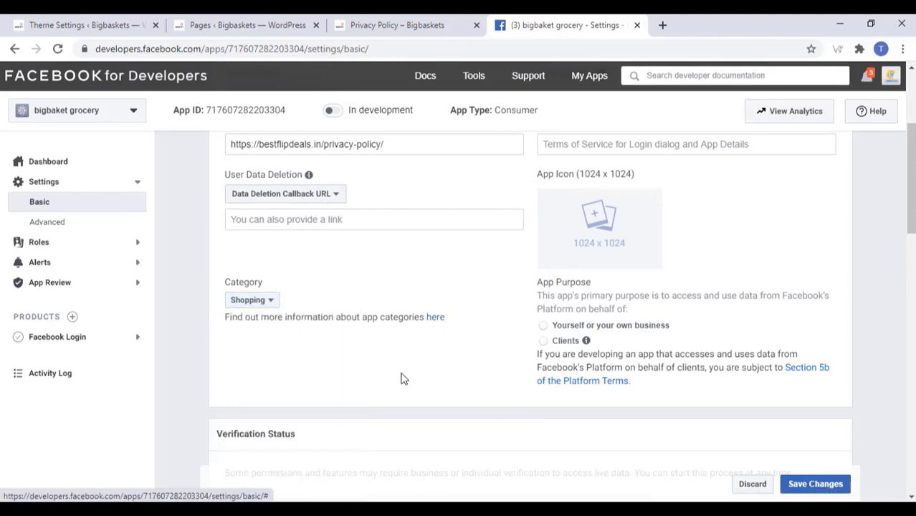
pyautogui.scroll(1, 401, 377)
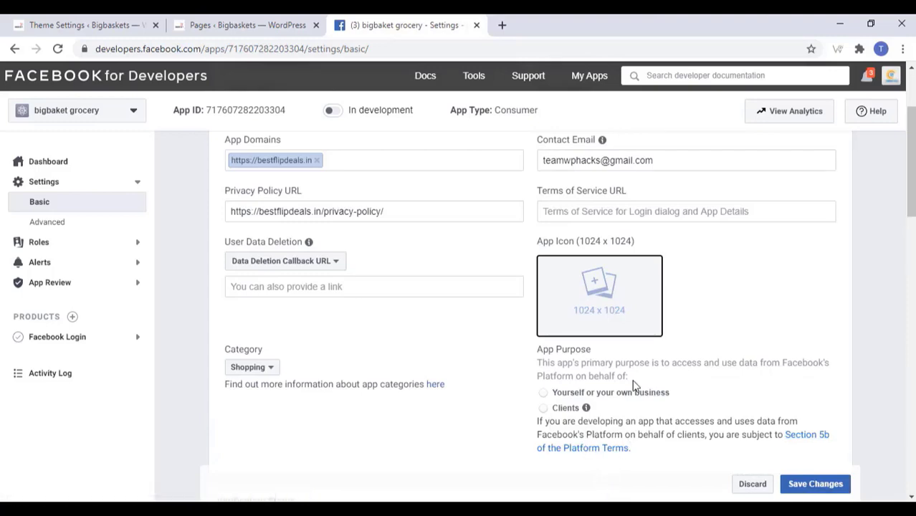
# Upload the green istockphoto grocery image as the App Icon
pyautogui.click(589, 296)
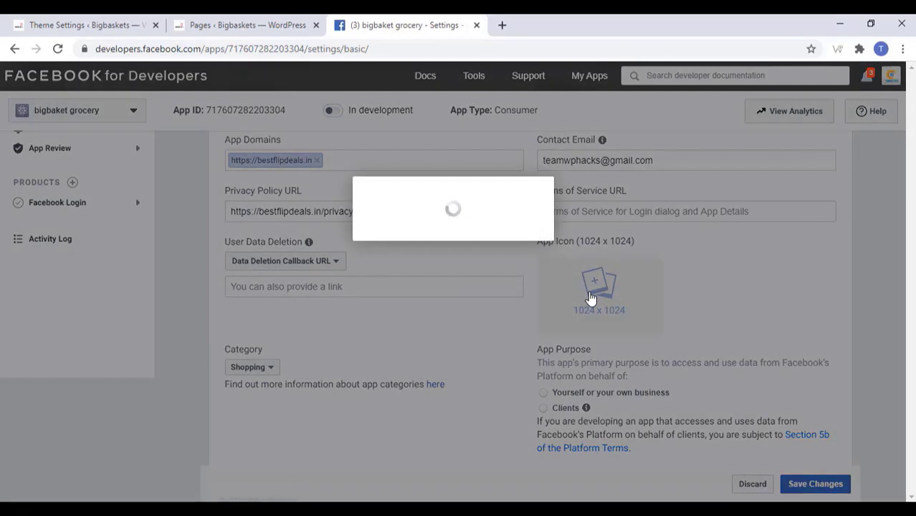
pyautogui.click(338, 228)
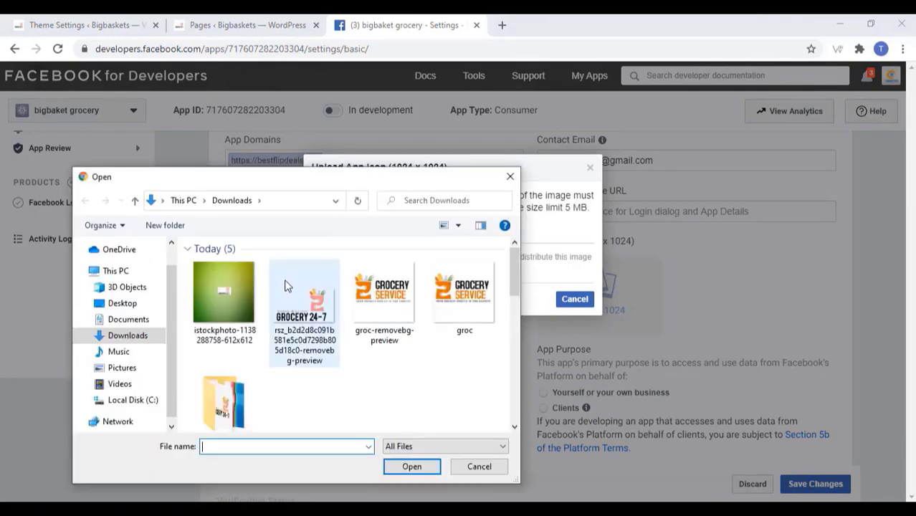
pyautogui.click(223, 297)
pyautogui.click(412, 467)
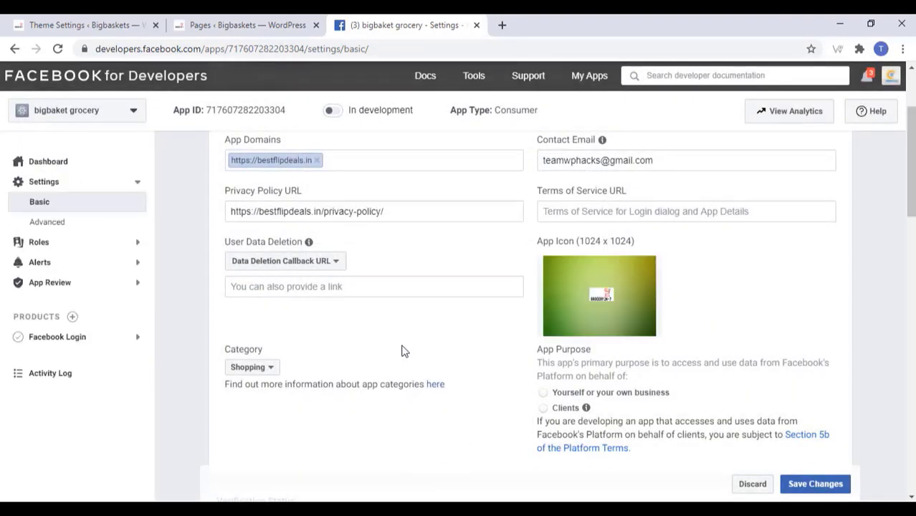
# Declare the app is for 'Yourself or your own business' and save the basic settings
pyautogui.scroll(-2, 403, 349)
pyautogui.click(542, 261)
pyautogui.scroll(-3, 446, 381)
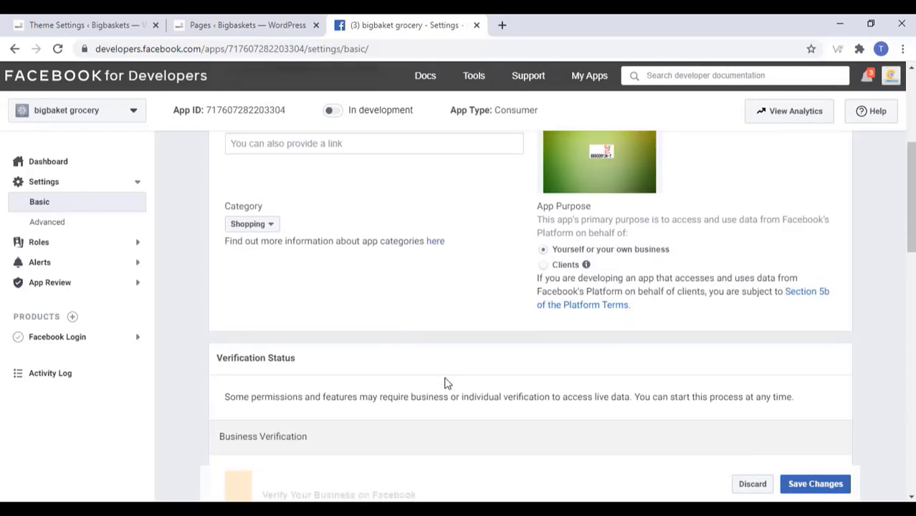
pyautogui.scroll(-6, 350, 249)
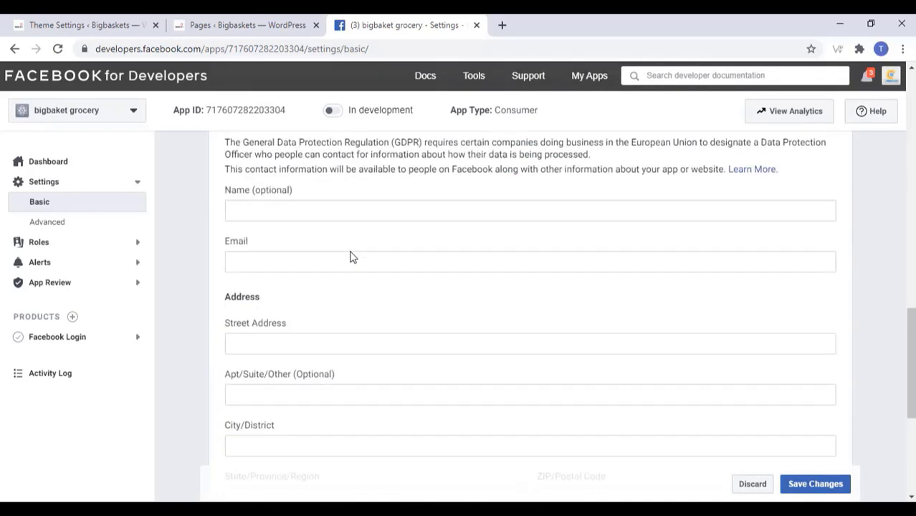
pyautogui.scroll(2, 352, 256)
pyautogui.scroll(-5, 351, 259)
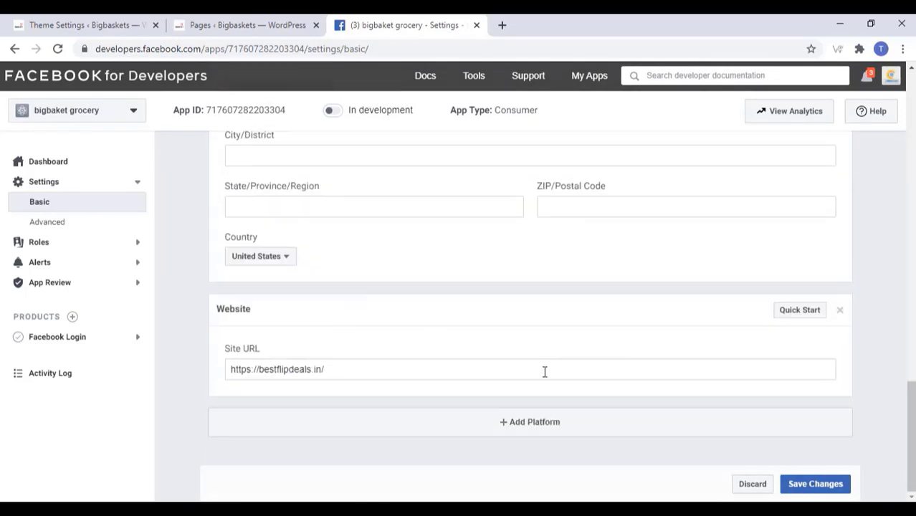
pyautogui.click(815, 484)
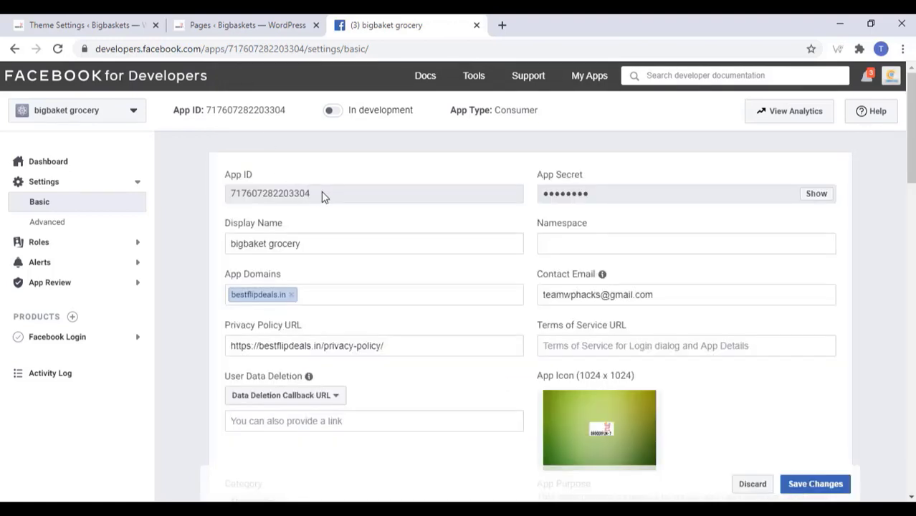
# Copy the Facebook App ID into the theme's Facebook App ID field
pyautogui.moveTo(321, 197); pyautogui.dragTo(228, 192)
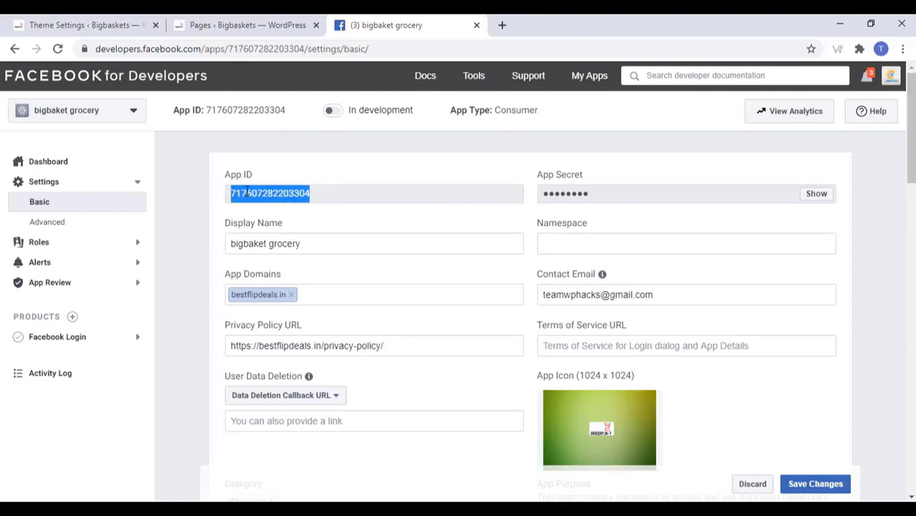
pyautogui.rightClick(247, 191)
pyautogui.click(272, 199)
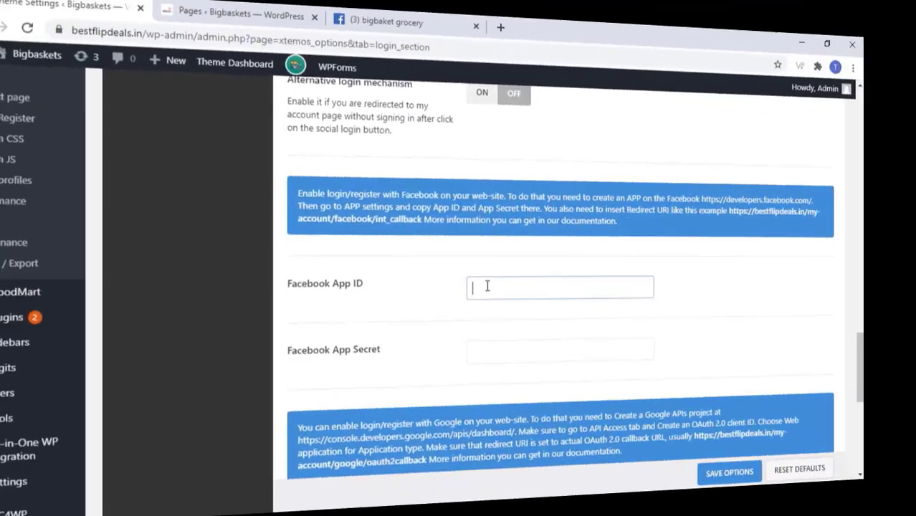
pyautogui.rightClick(476, 288)
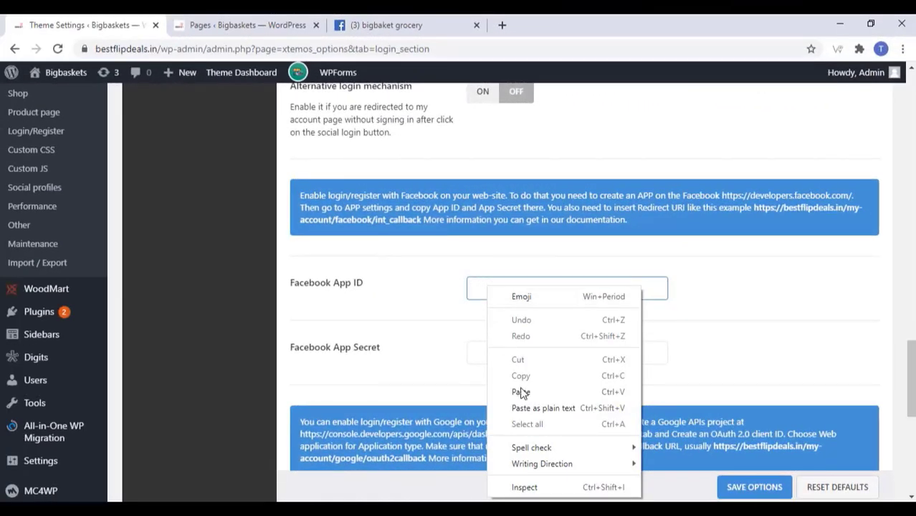
pyautogui.click(521, 391)
# Copy the revealed App Secret into the Facebook App Secret field and save the options
pyautogui.click(423, 26)
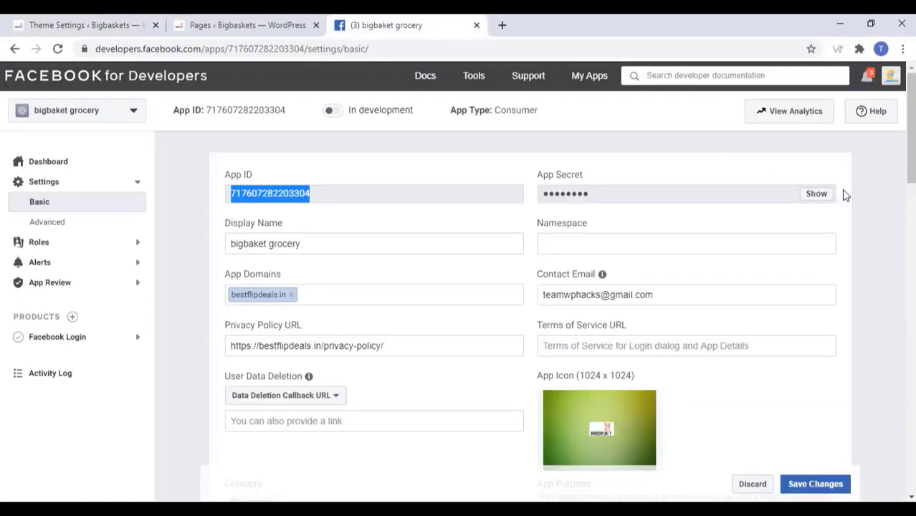
pyautogui.click(818, 198)
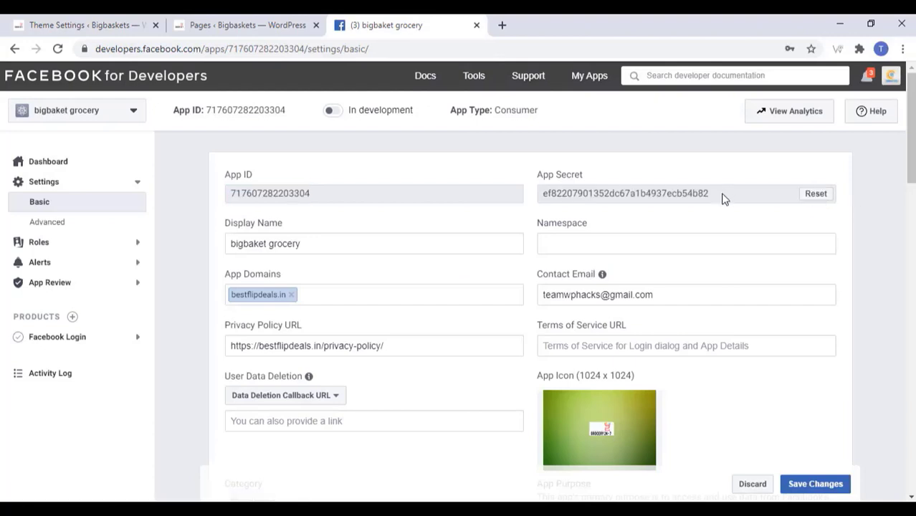
pyautogui.moveTo(720, 194); pyautogui.dragTo(542, 195)
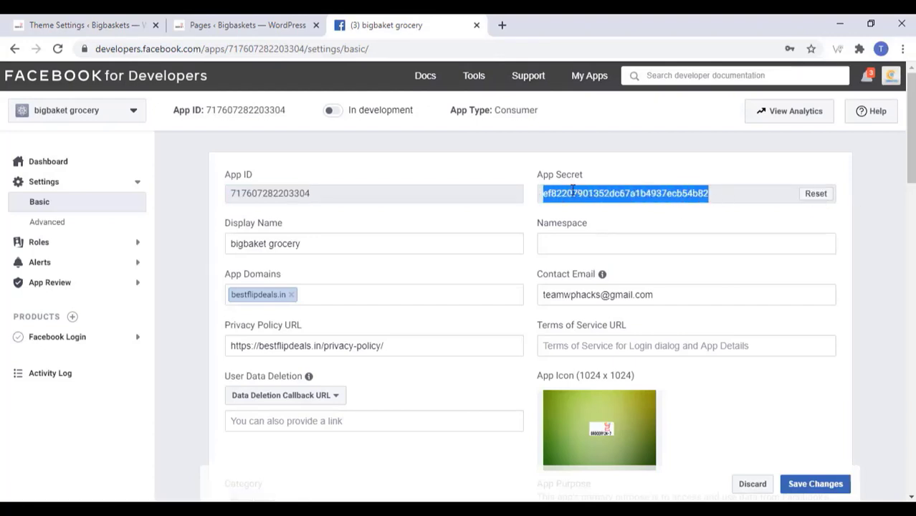
pyautogui.rightClick(573, 190)
pyautogui.click(604, 200)
pyautogui.click(82, 25)
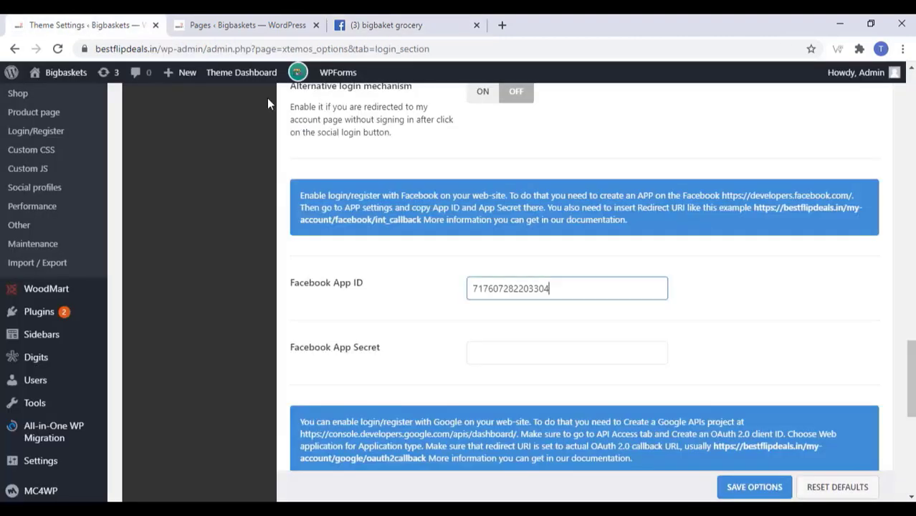
pyautogui.rightClick(479, 352)
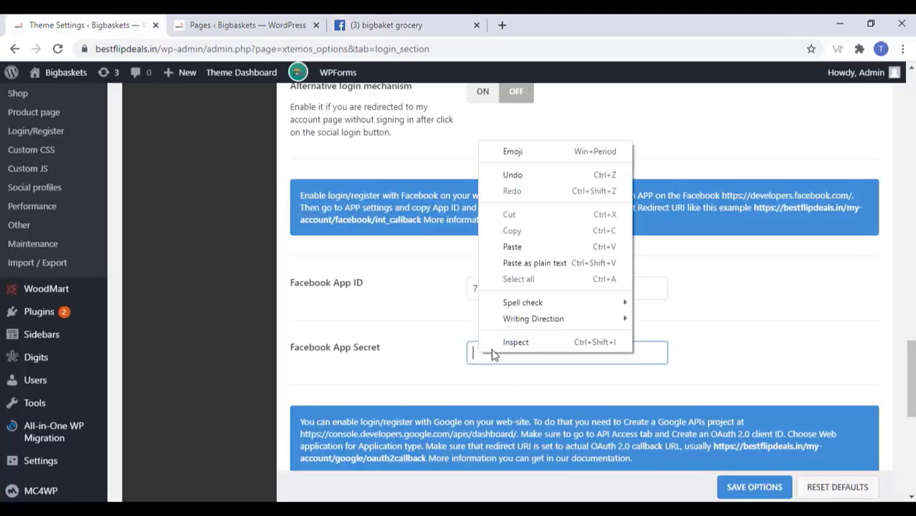
pyautogui.click(510, 247)
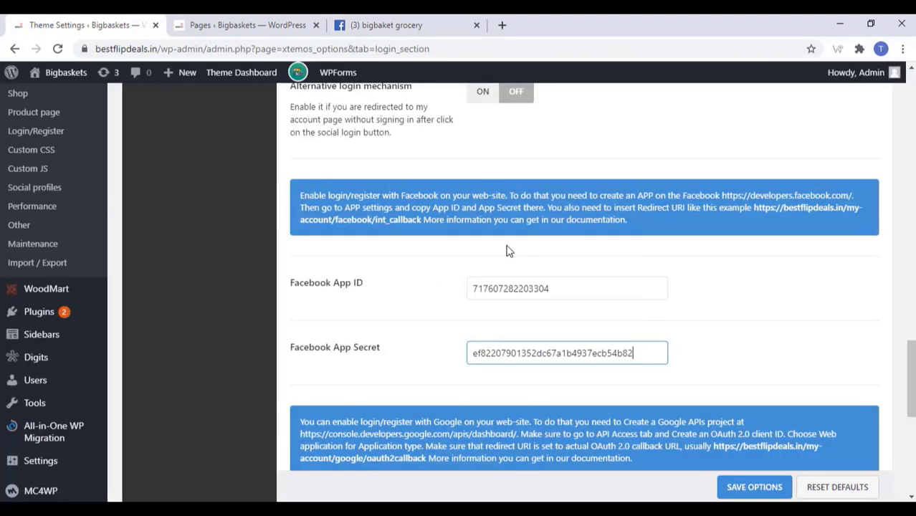
pyautogui.click(759, 488)
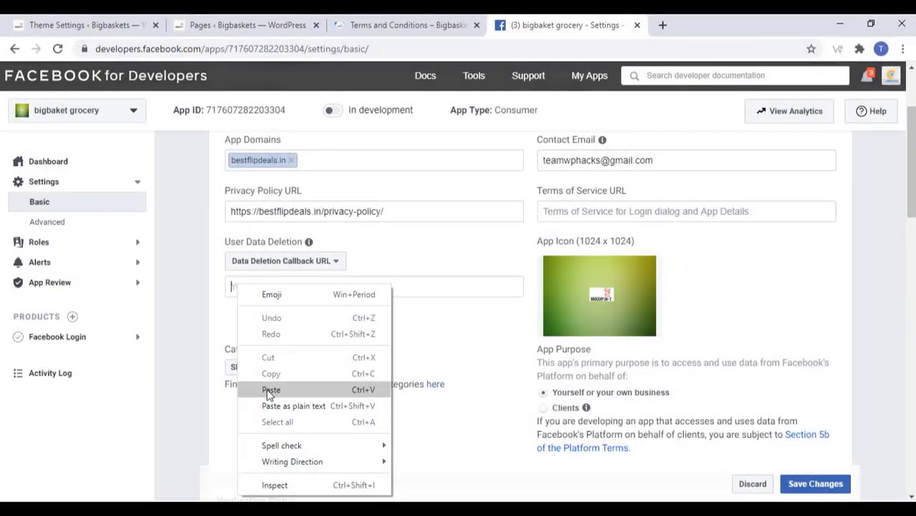
# Set the terms page as the Data Deletion Callback URL, save, and switch the app to Live
pyautogui.click(270, 390)
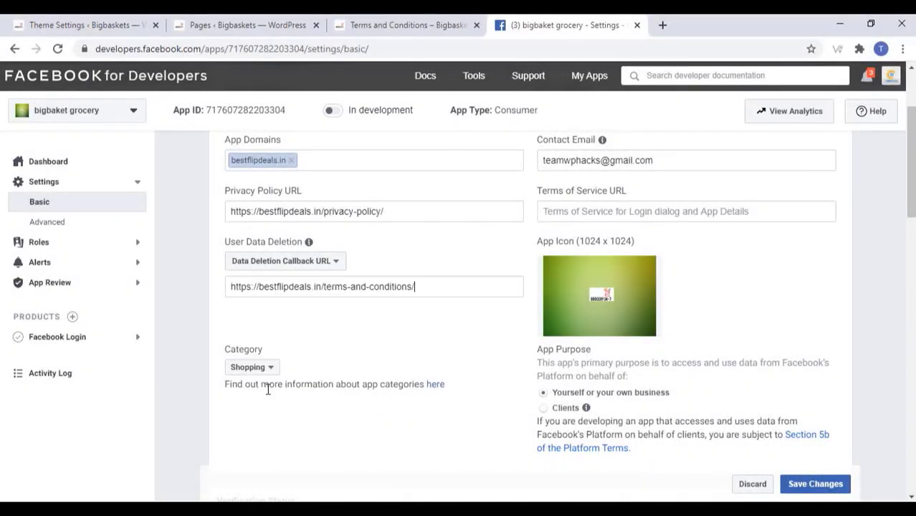
pyautogui.click(819, 485)
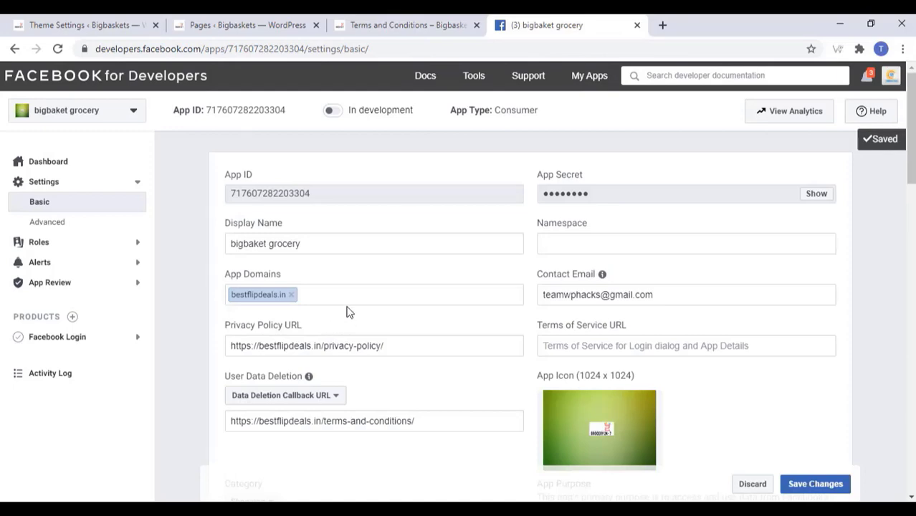
pyautogui.click(340, 116)
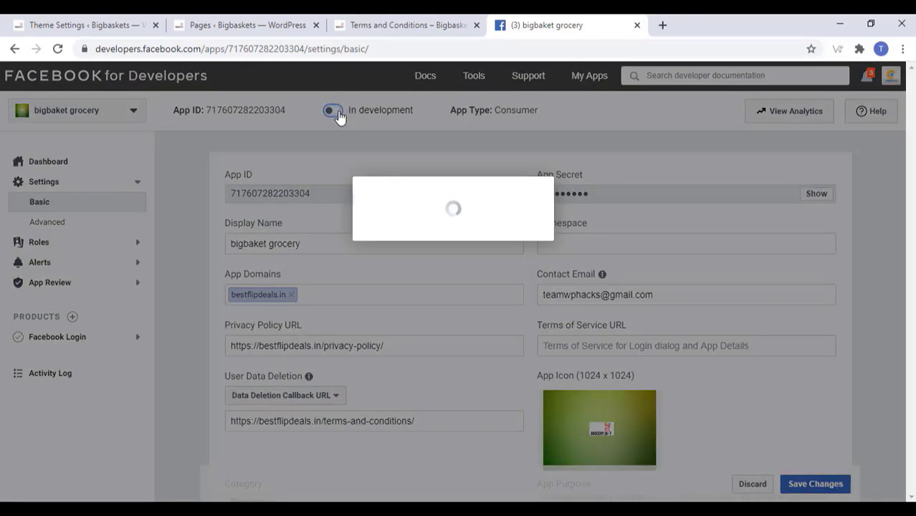
pyautogui.click(565, 261)
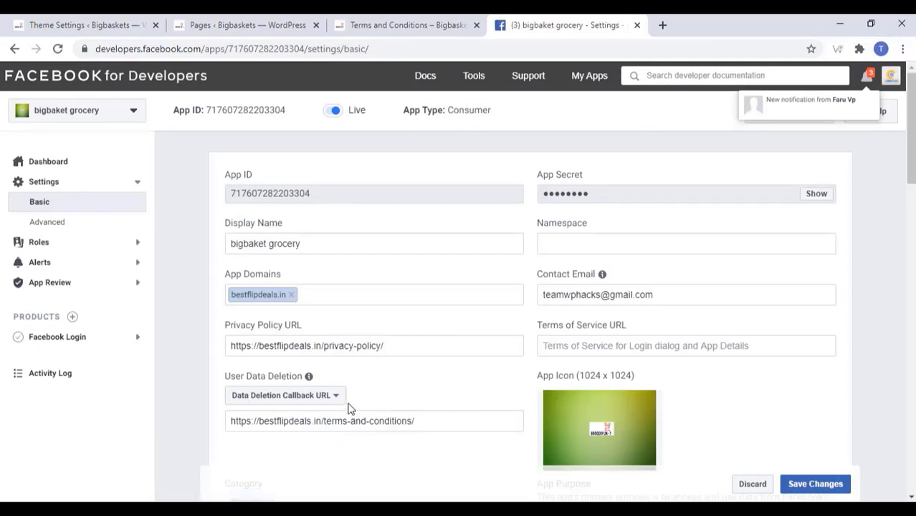
pyautogui.scroll(-1, 350, 408)
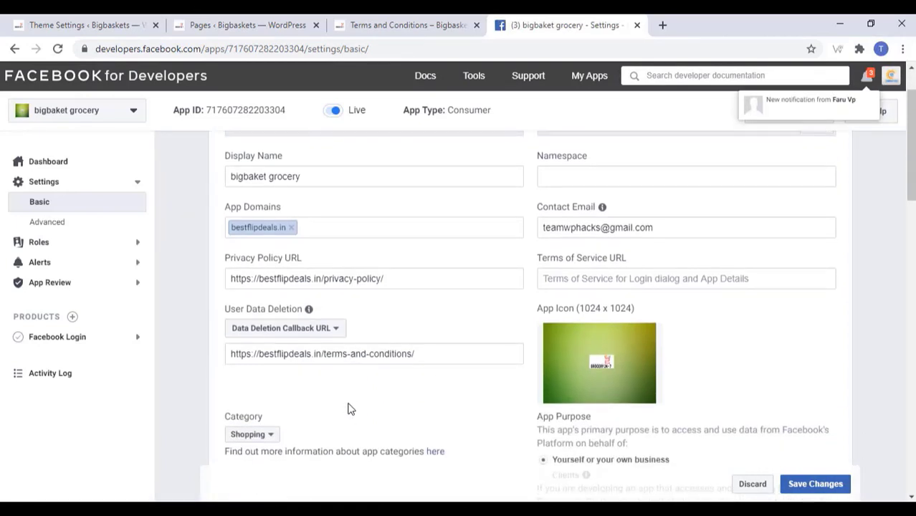
# Save the app settings again, then close the newsletter popup and open Gemini Refined Sunflower Oil Pouch, 1L
pyautogui.click(821, 488)
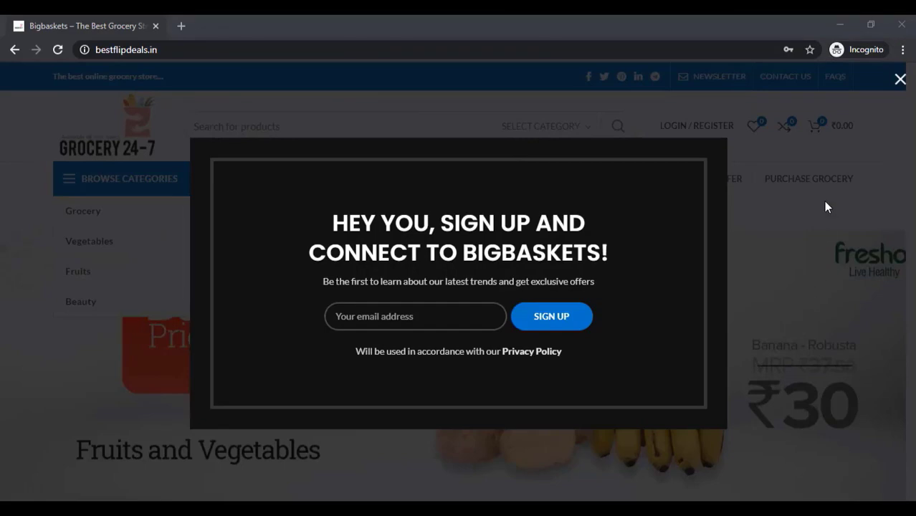
pyautogui.click(899, 79)
pyautogui.scroll(-3, 674, 258)
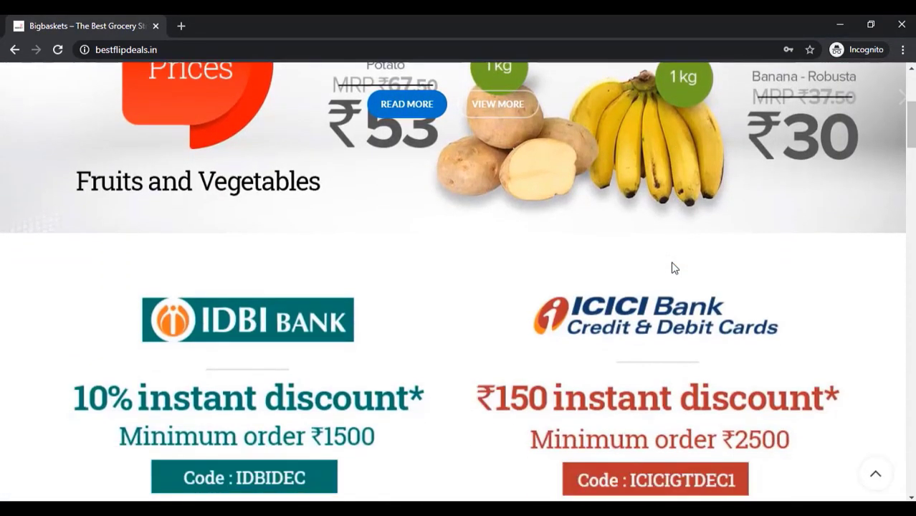
pyautogui.scroll(-10, 675, 268)
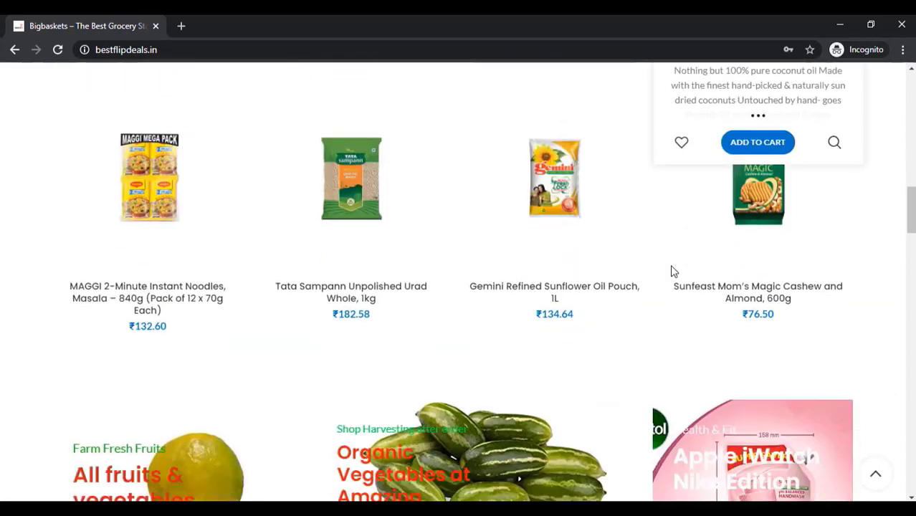
pyautogui.scroll(-13, 673, 271)
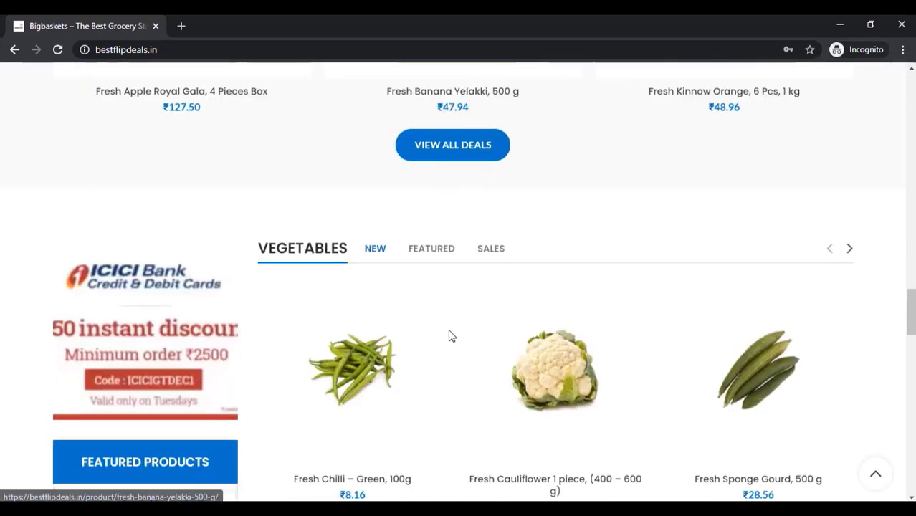
pyautogui.scroll(-12, 448, 336)
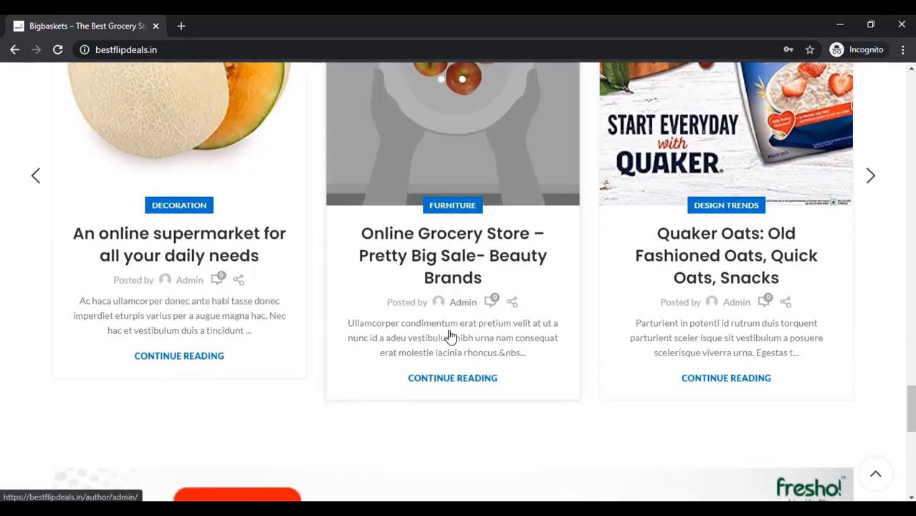
pyautogui.scroll(-10, 449, 333)
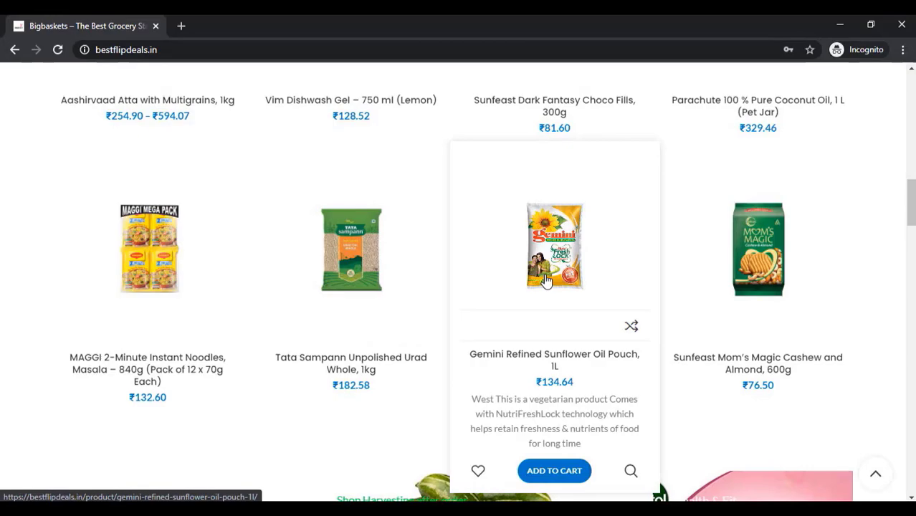
pyautogui.click(547, 280)
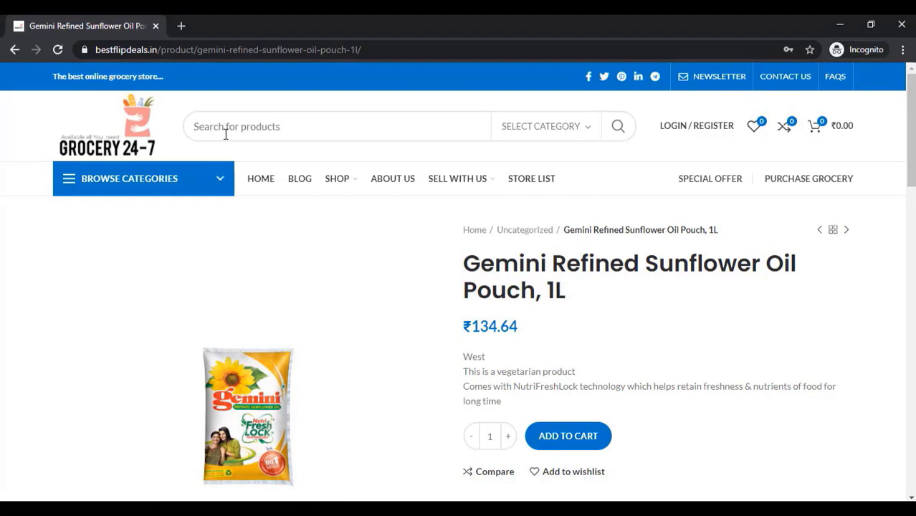
# Go to the Store List and visit the choice2 store
pyautogui.click(546, 180)
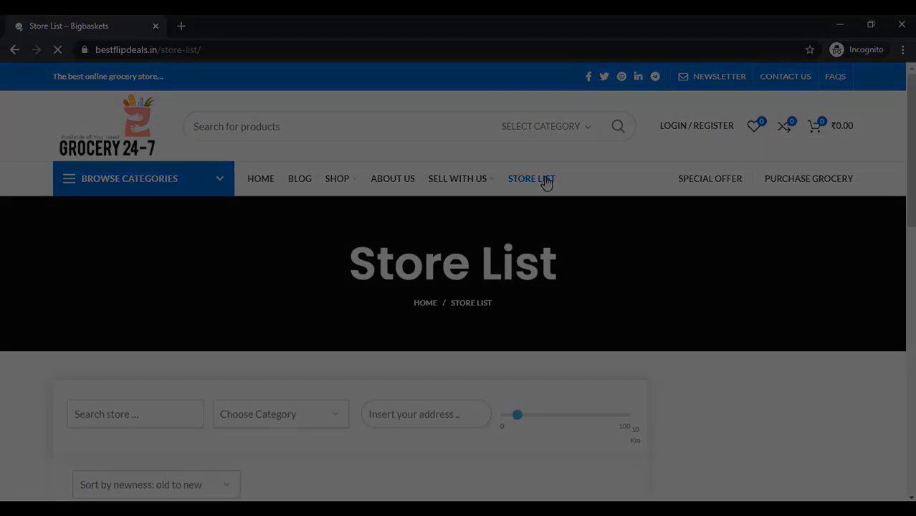
pyautogui.scroll(-1, 760, 307)
pyautogui.scroll(1, 763, 309)
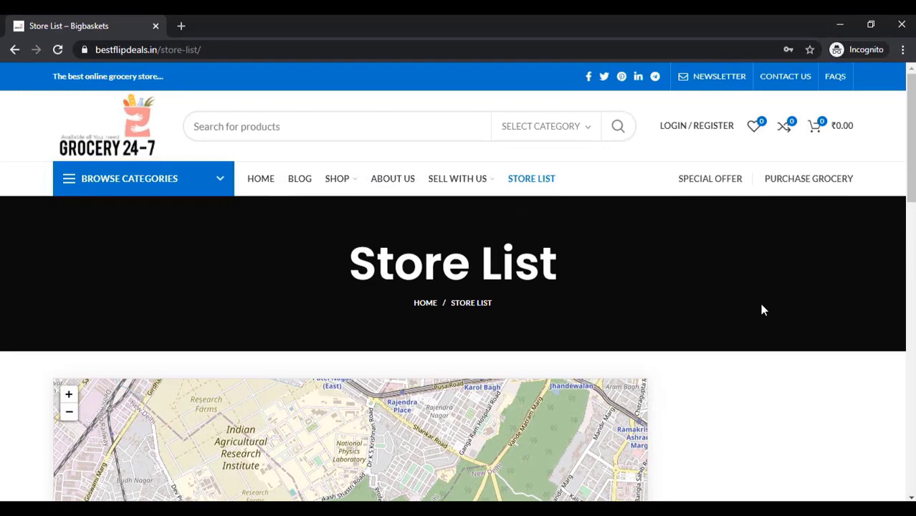
pyautogui.scroll(-7, 762, 309)
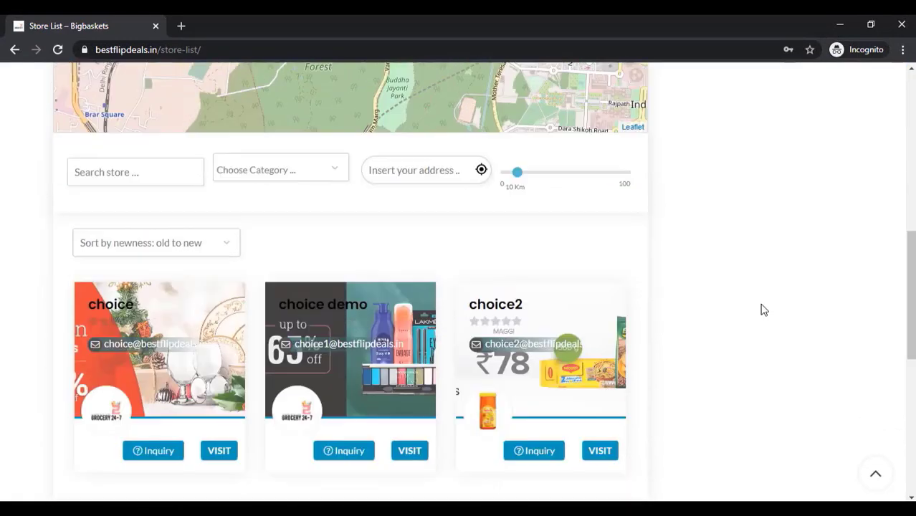
pyautogui.scroll(-2, 764, 309)
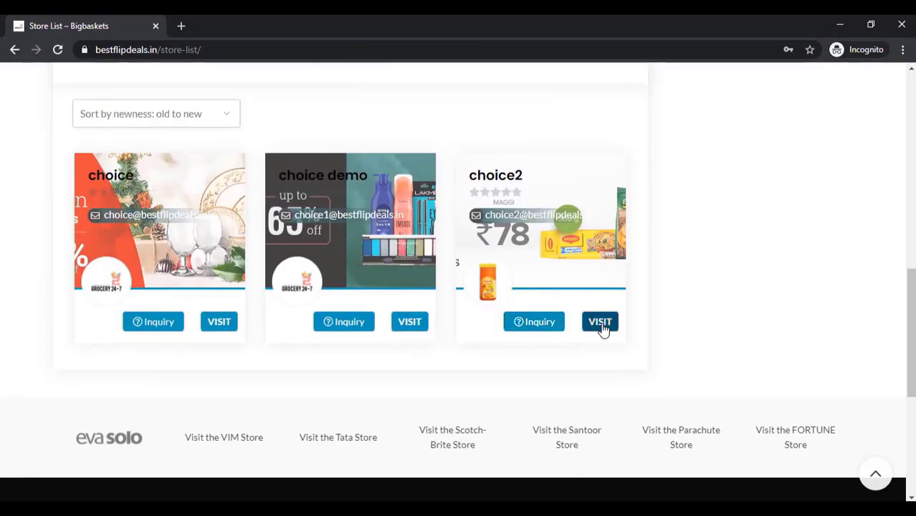
pyautogui.click(601, 324)
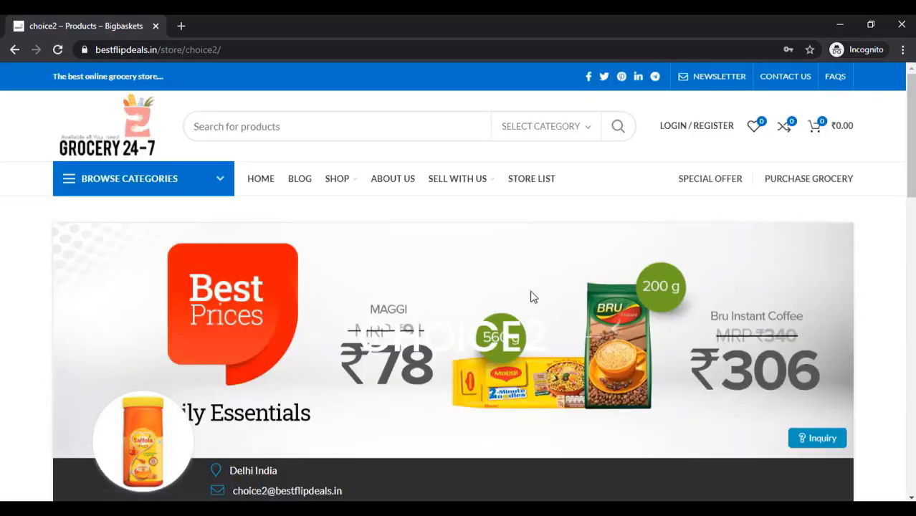
# Browse the choice2 store's products to reach Fresh Water Melon – Kiran, 1 Pc
pyautogui.scroll(-2, 531, 296)
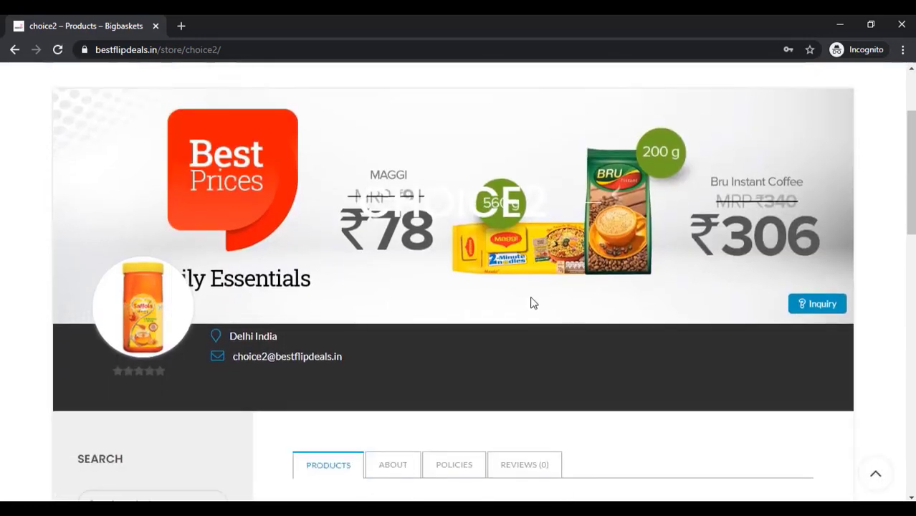
pyautogui.scroll(-3, 531, 301)
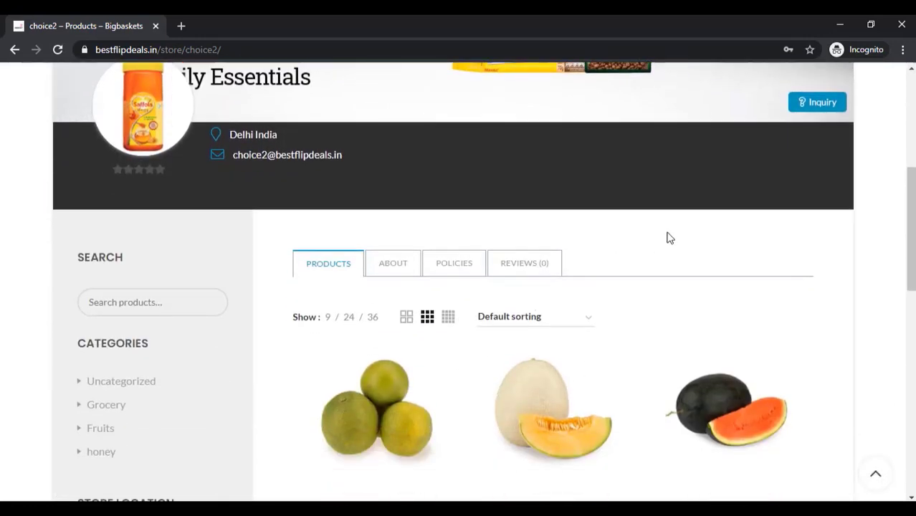
pyautogui.scroll(-2, 666, 238)
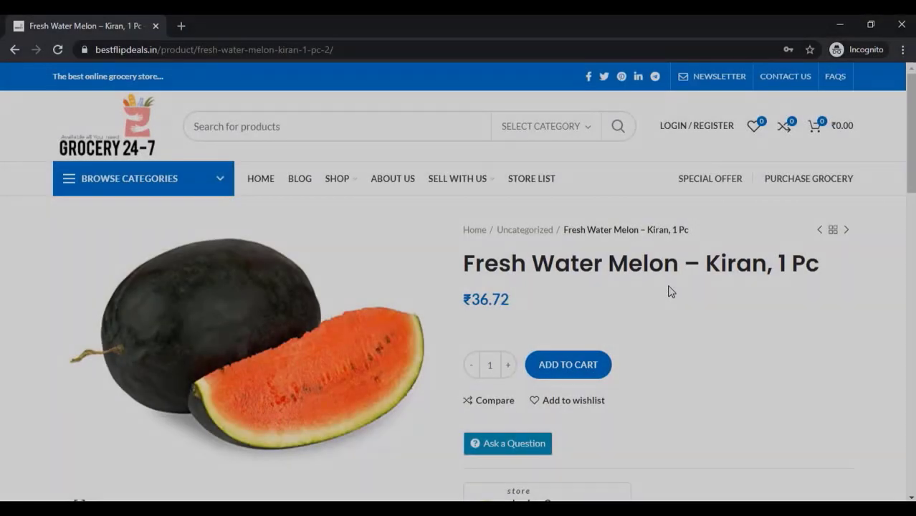
pyautogui.scroll(-3, 668, 291)
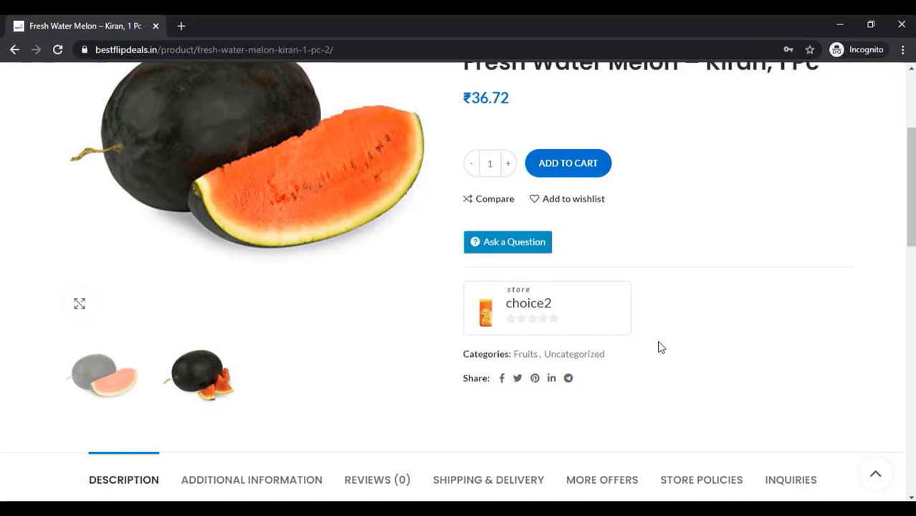
pyautogui.scroll(-3, 653, 320)
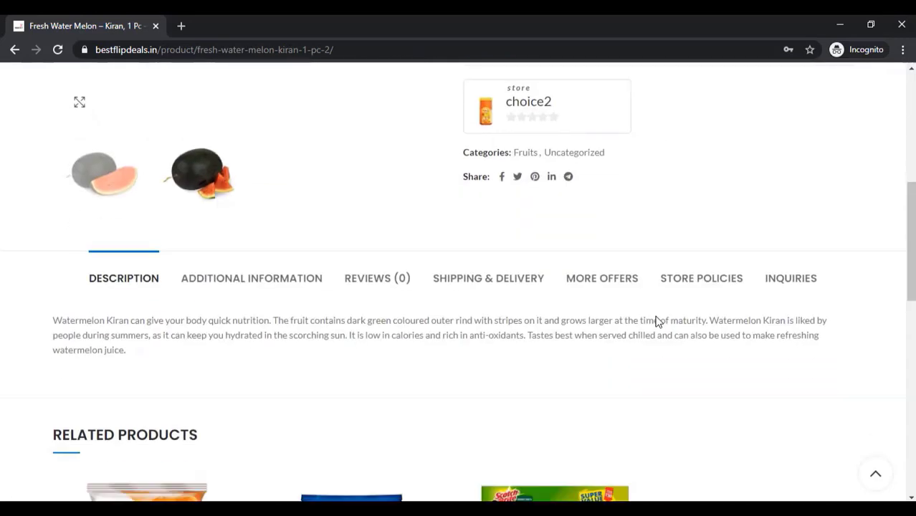
pyautogui.scroll(-3, 656, 317)
pyautogui.scroll(5, 656, 320)
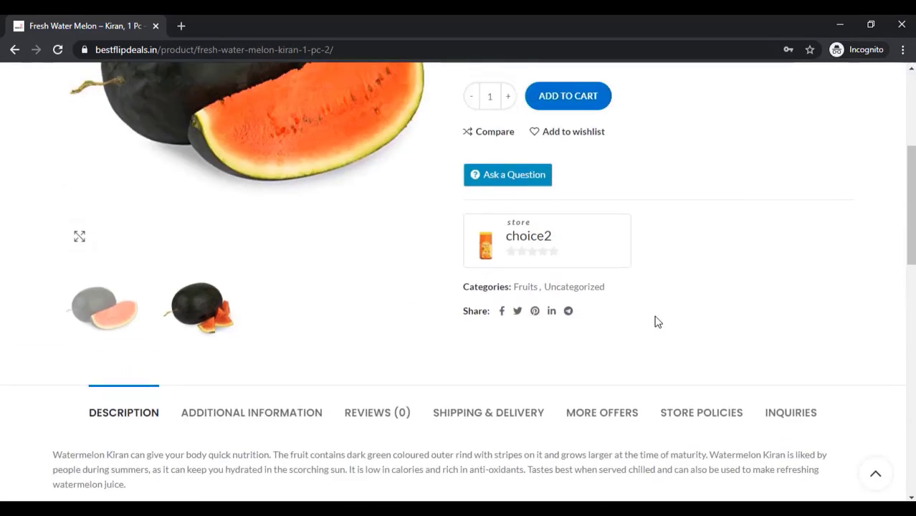
pyautogui.scroll(3, 656, 321)
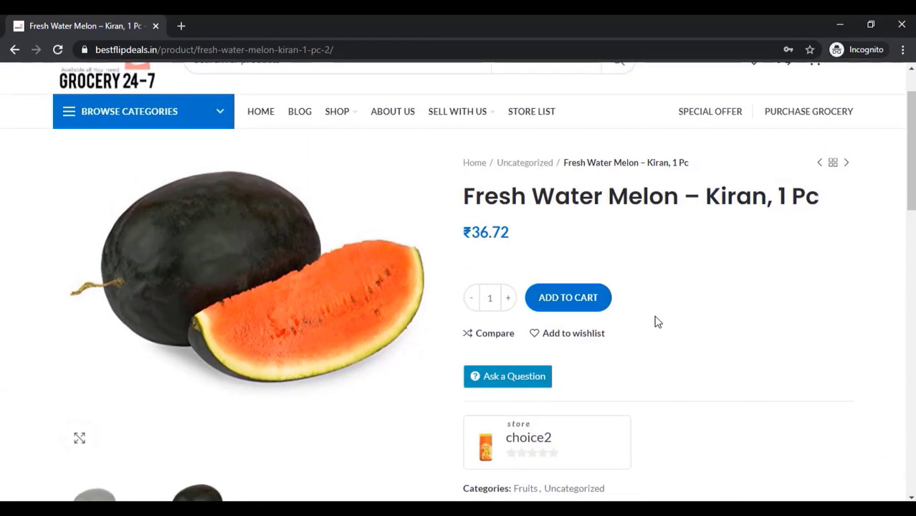
# Add the watermelon to the cart and update its quantity to 2 (₹73.44)
pyautogui.click(584, 307)
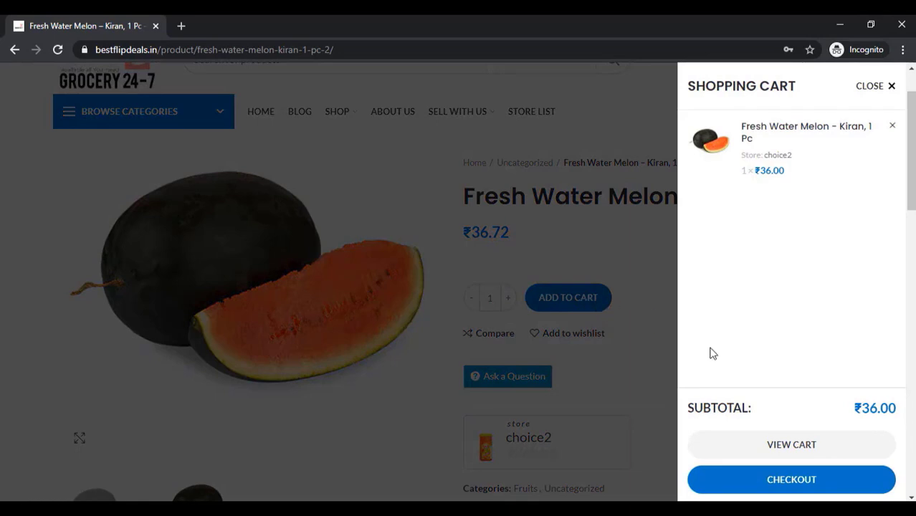
pyautogui.click(761, 451)
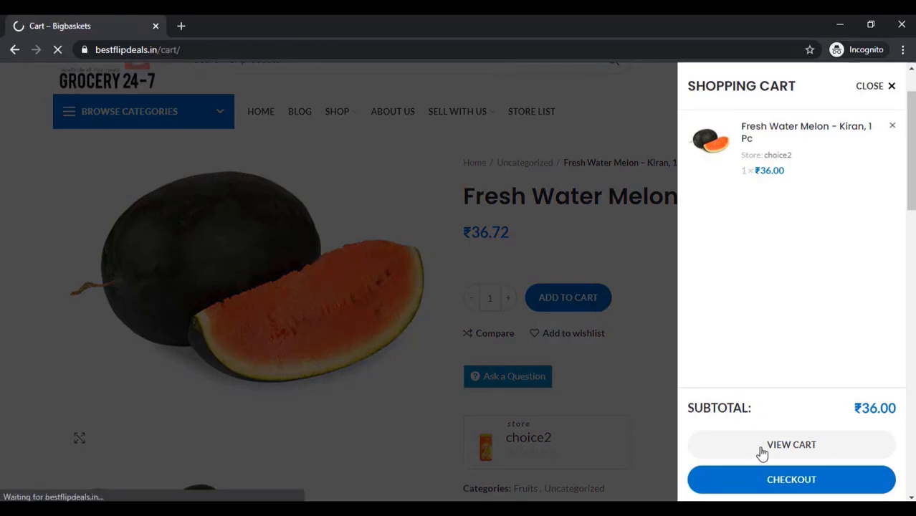
pyautogui.scroll(-2, 401, 258)
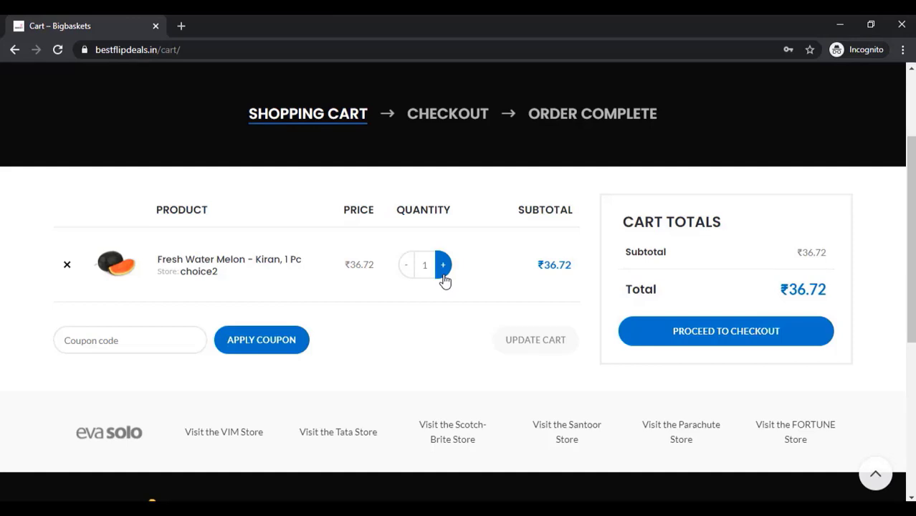
pyautogui.click(445, 278)
pyautogui.click(528, 340)
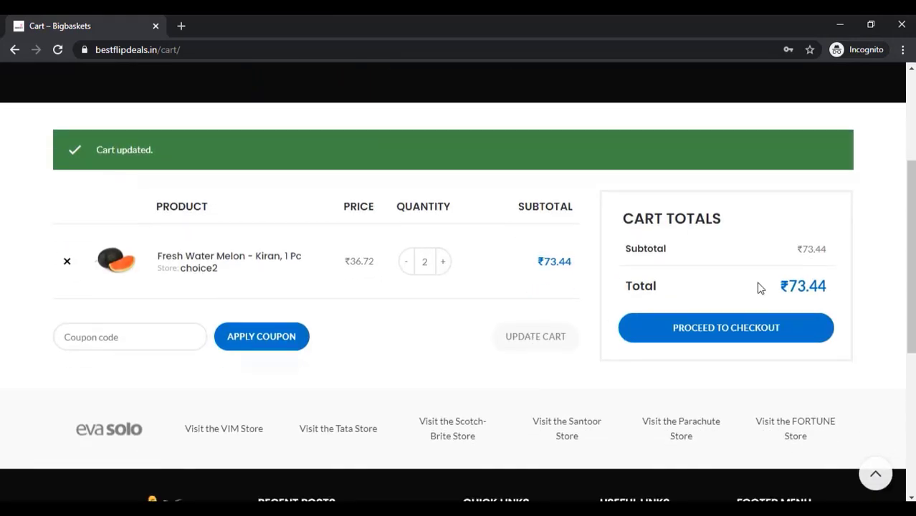
# Proceed to checkout and review the Login step
pyautogui.click(741, 332)
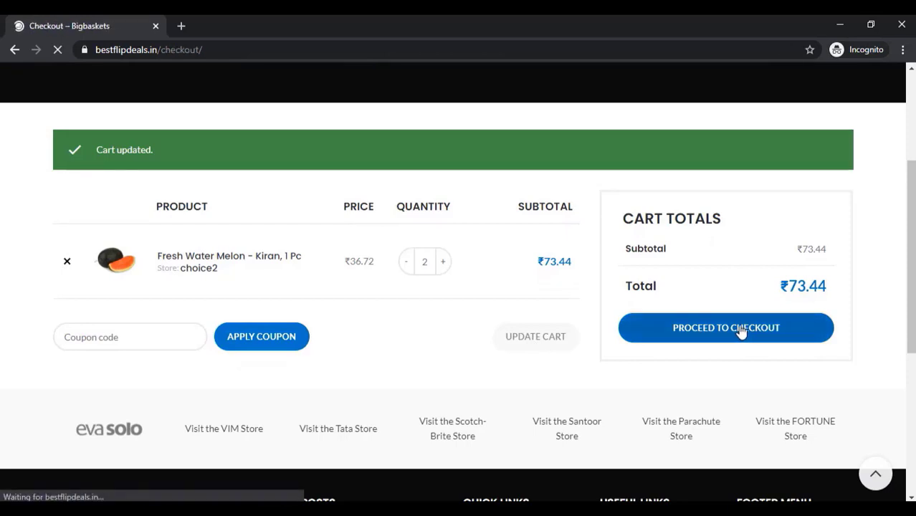
pyautogui.scroll(-2, 358, 320)
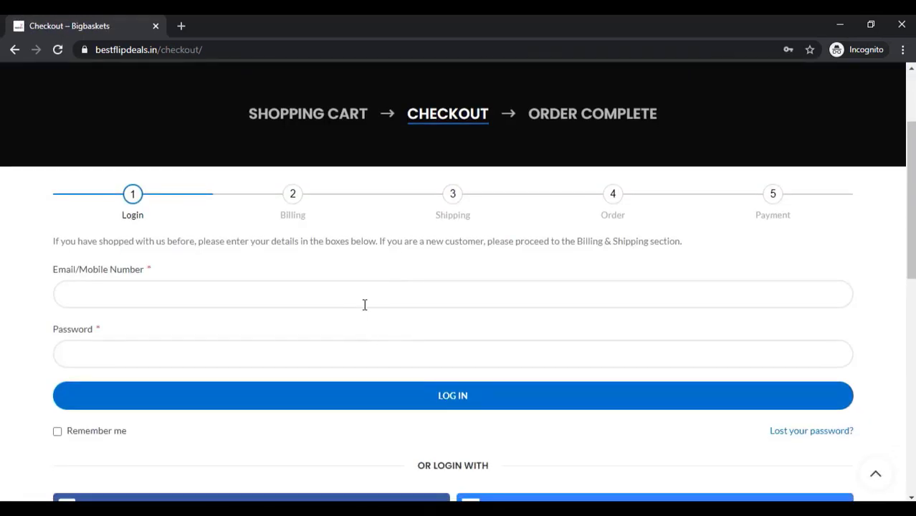
pyautogui.scroll(-1, 364, 304)
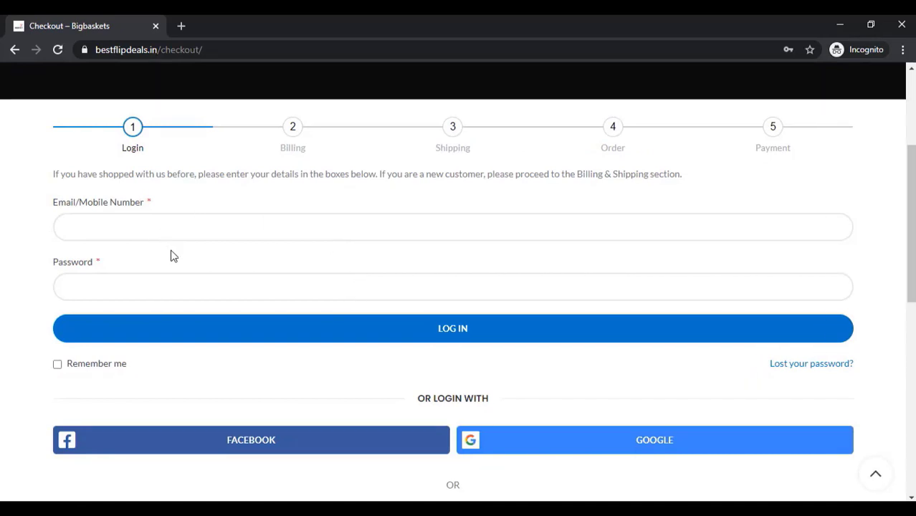
pyautogui.scroll(2, 172, 255)
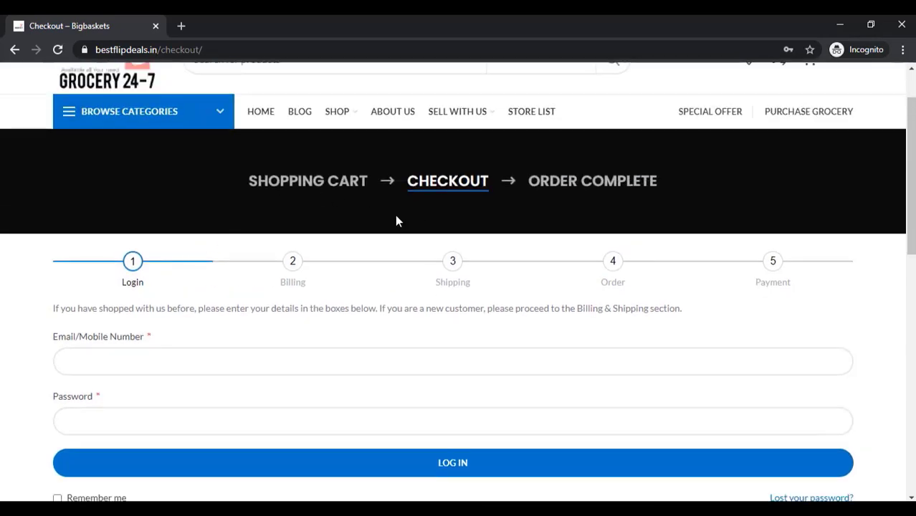
pyautogui.scroll(-4, 340, 263)
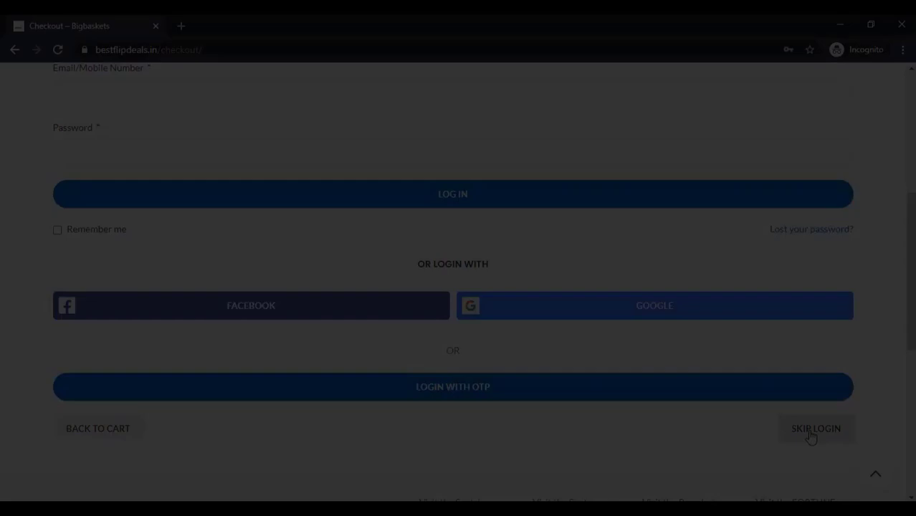
# Fill in the billing details and verify the mobile number
pyautogui.scroll(1, 613, 403)
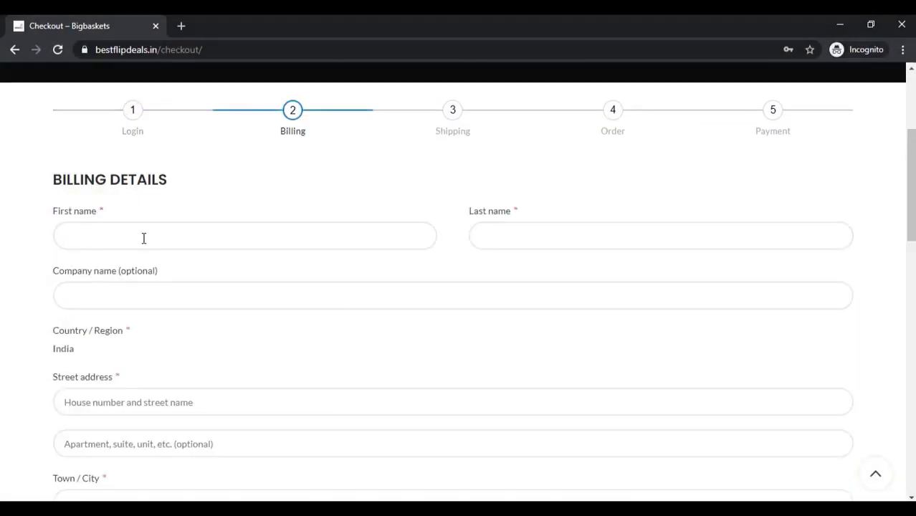
pyautogui.scroll(-8, 131, 272)
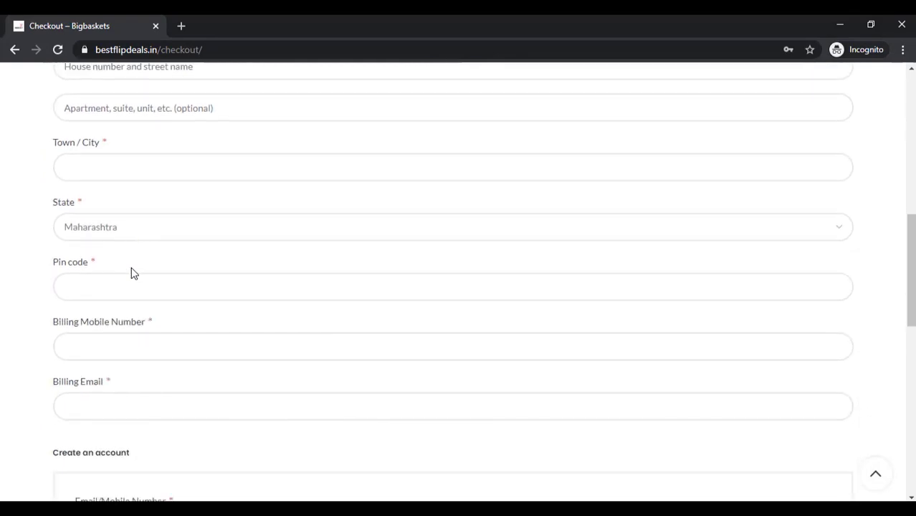
pyautogui.scroll(-1, 131, 272)
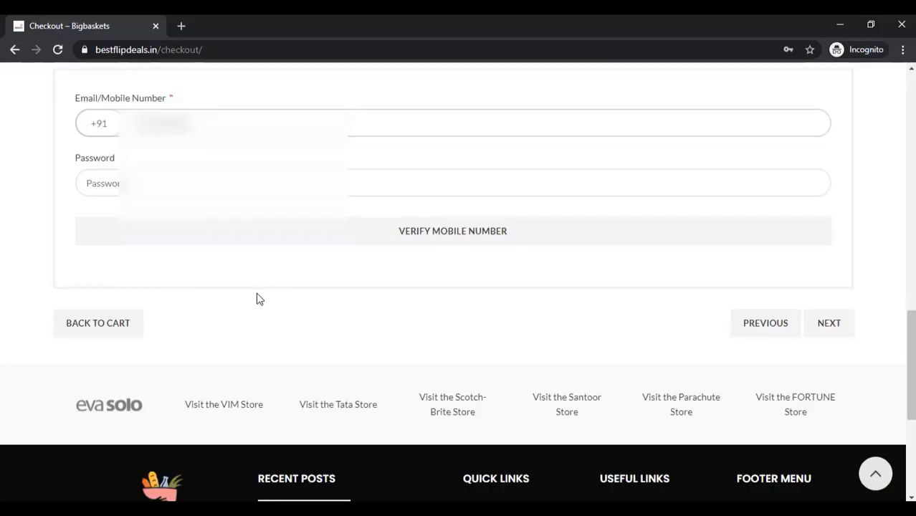
pyautogui.click(480, 237)
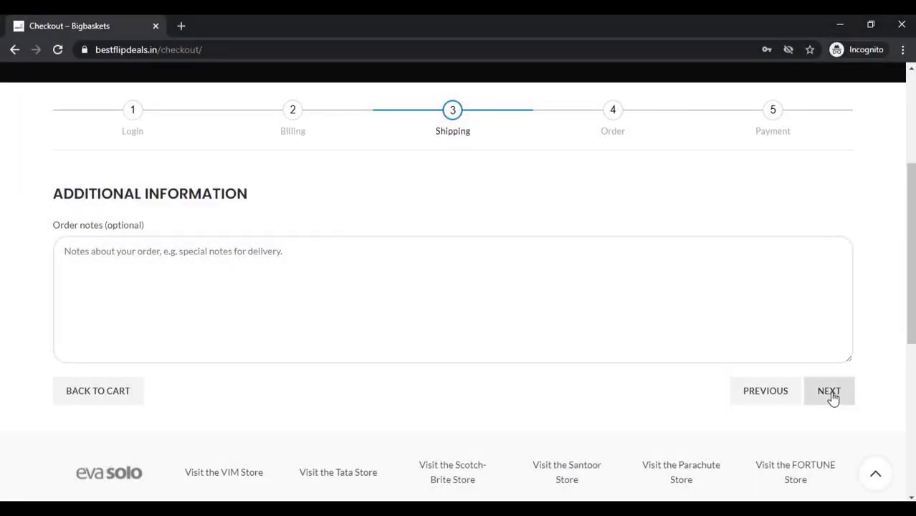
# Advance to order review, choose Cash on delivery, accept the terms and place the order
pyautogui.click(830, 393)
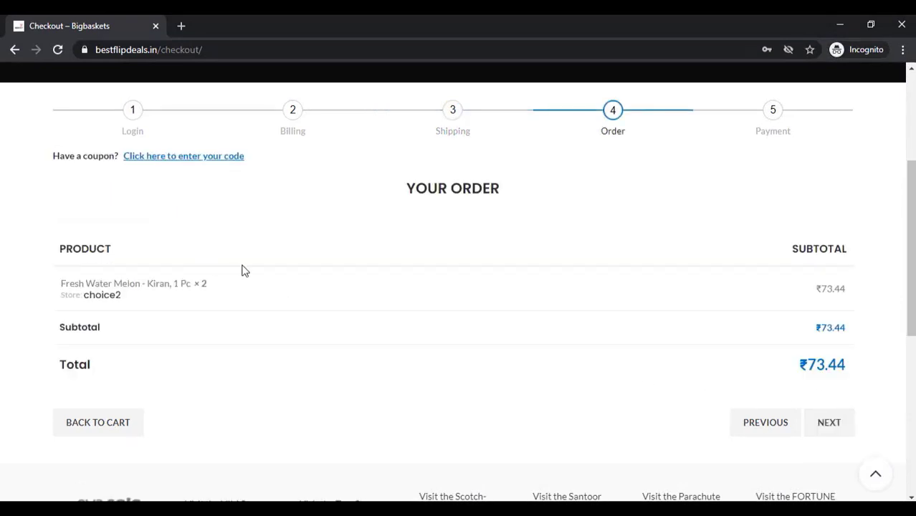
pyautogui.scroll(-2, 244, 271)
pyautogui.scroll(1, 243, 271)
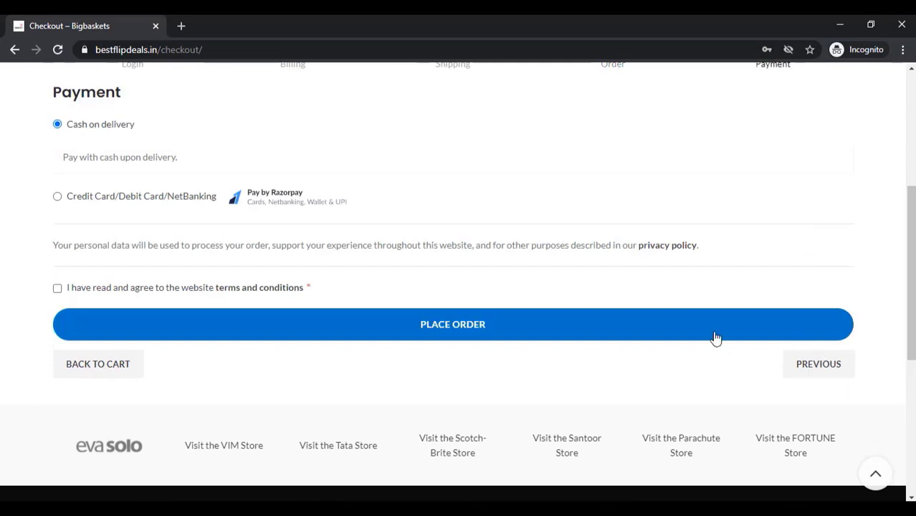
pyautogui.click(58, 197)
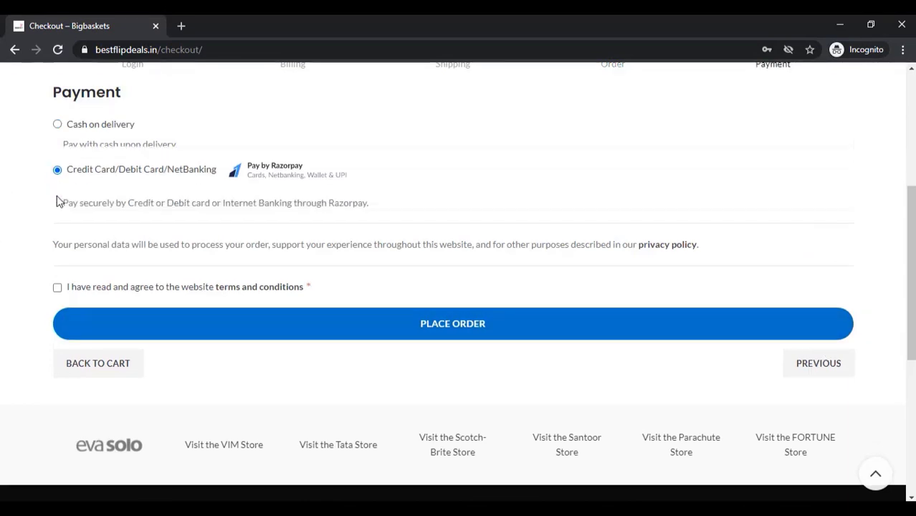
pyautogui.click(58, 124)
pyautogui.click(58, 288)
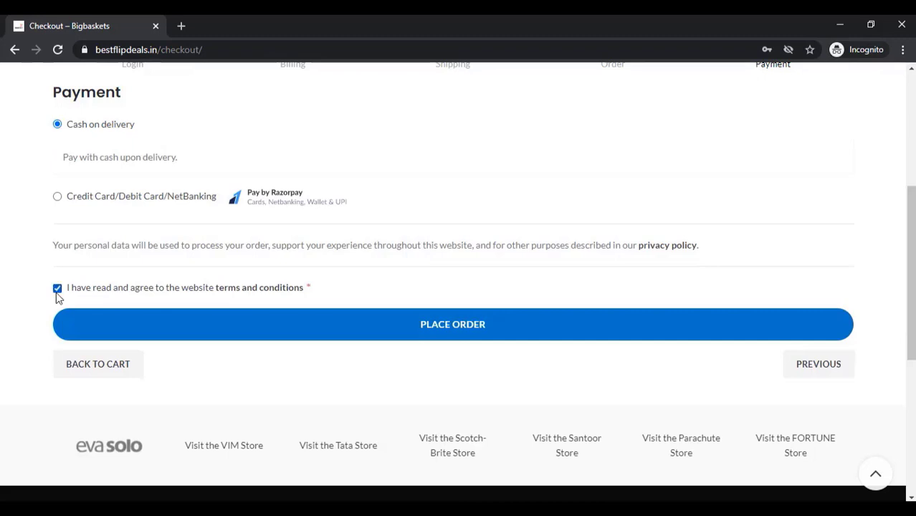
pyautogui.click(471, 335)
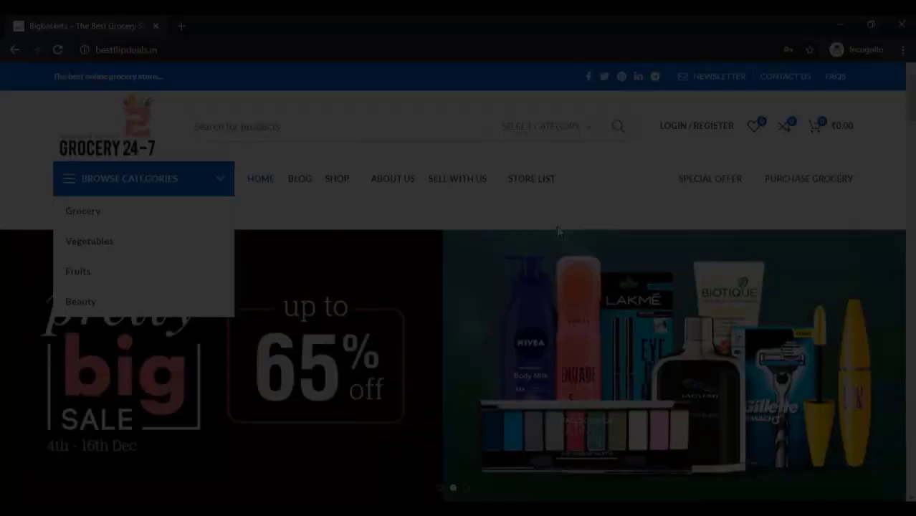
# Go to Seller Registration under Sell With Us and view the email, store name and password form
pyautogui.moveTo(451, 181)
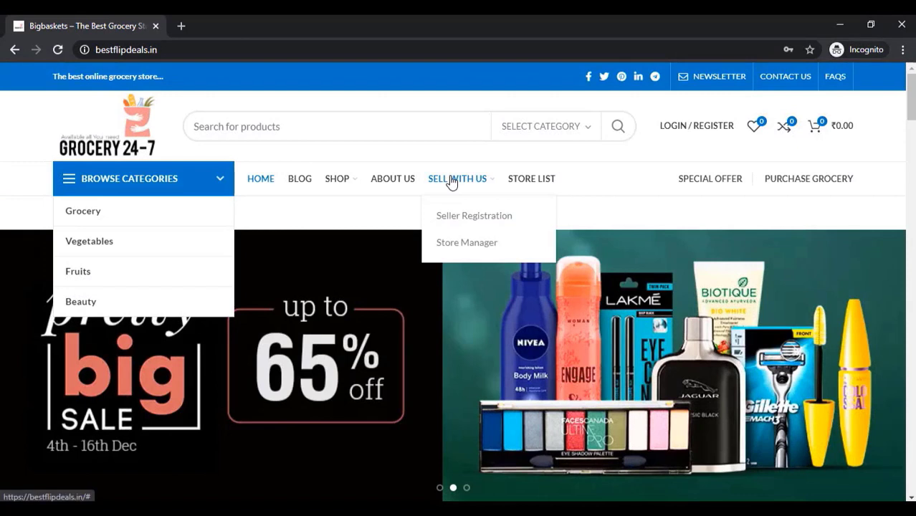
pyautogui.click(452, 220)
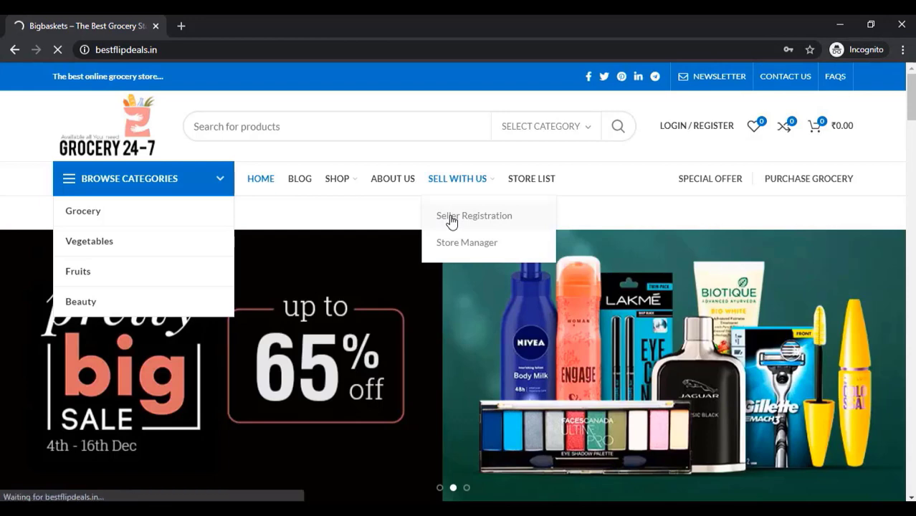
pyautogui.scroll(-2, 452, 222)
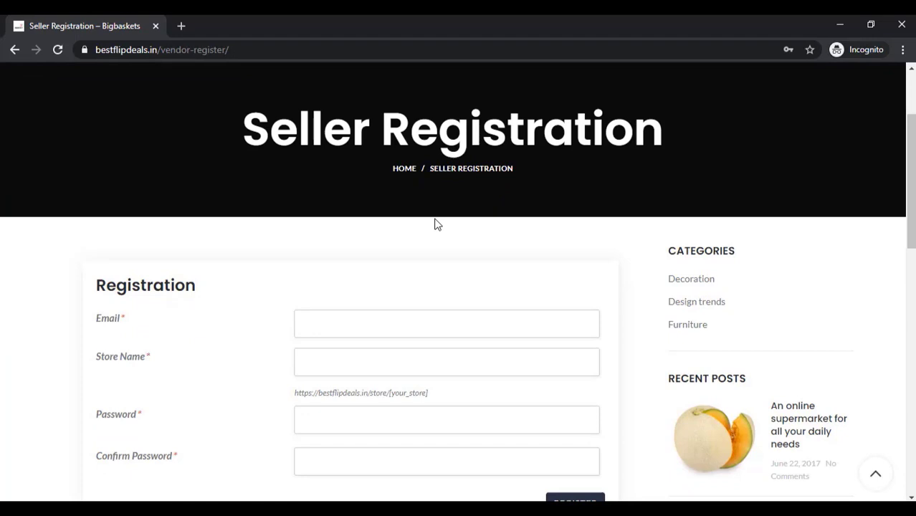
pyautogui.scroll(-1, 447, 222)
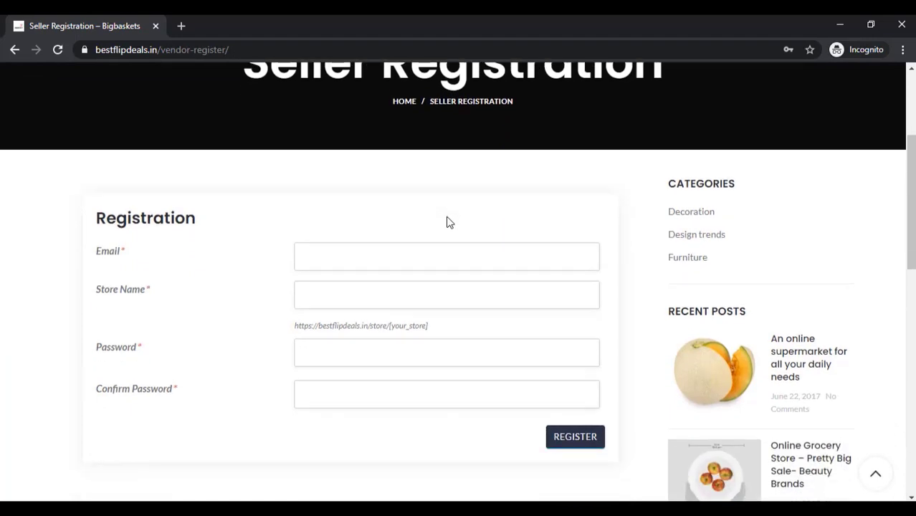
pyautogui.scroll(3, 446, 222)
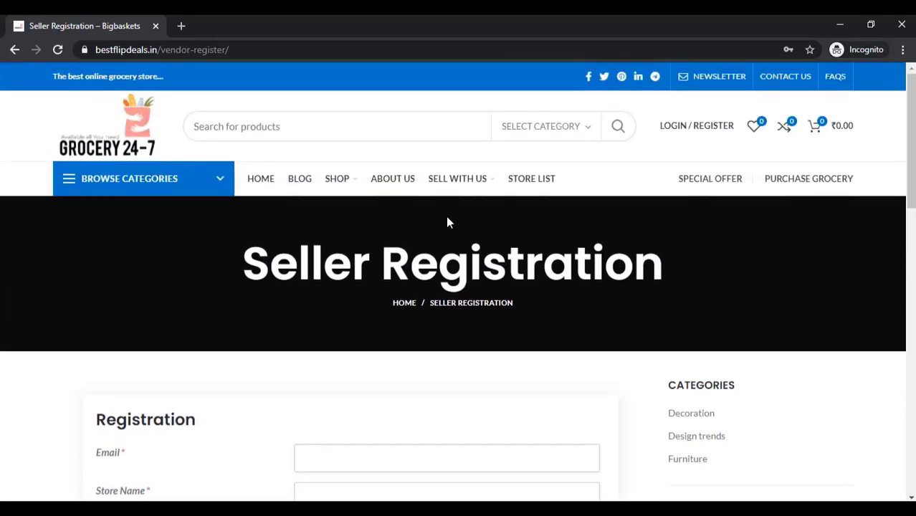
# Browse the Store List cards (choice, choice demo, choice2) and check the Choose Category filter without selecting one
pyautogui.click(527, 177)
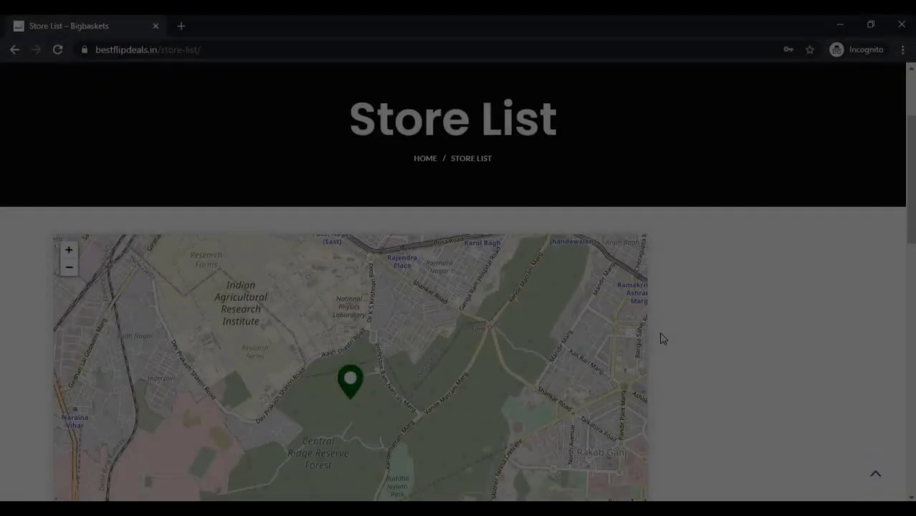
pyautogui.scroll(-3, 724, 308)
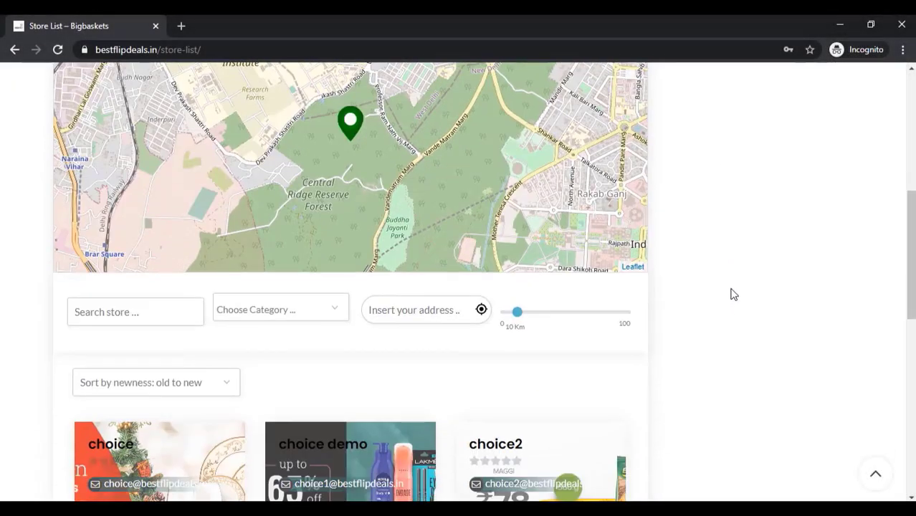
pyautogui.scroll(-3, 730, 294)
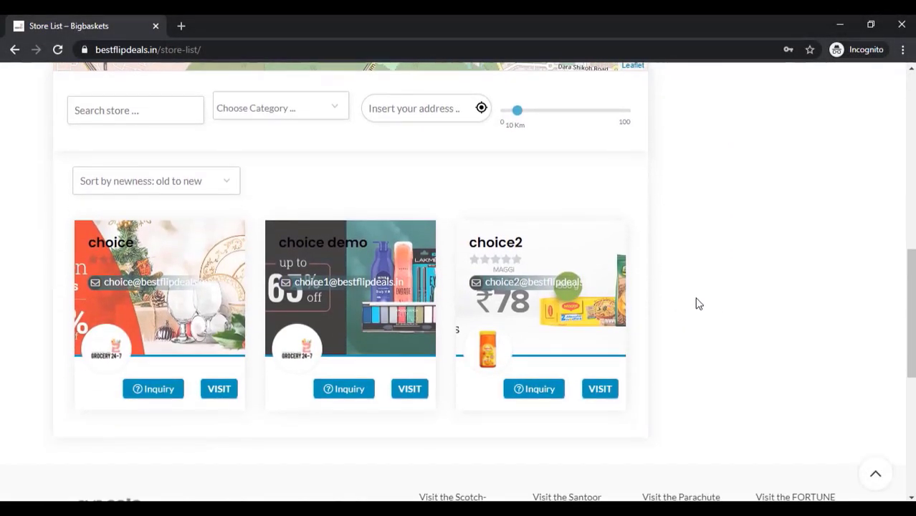
pyautogui.scroll(3, 698, 304)
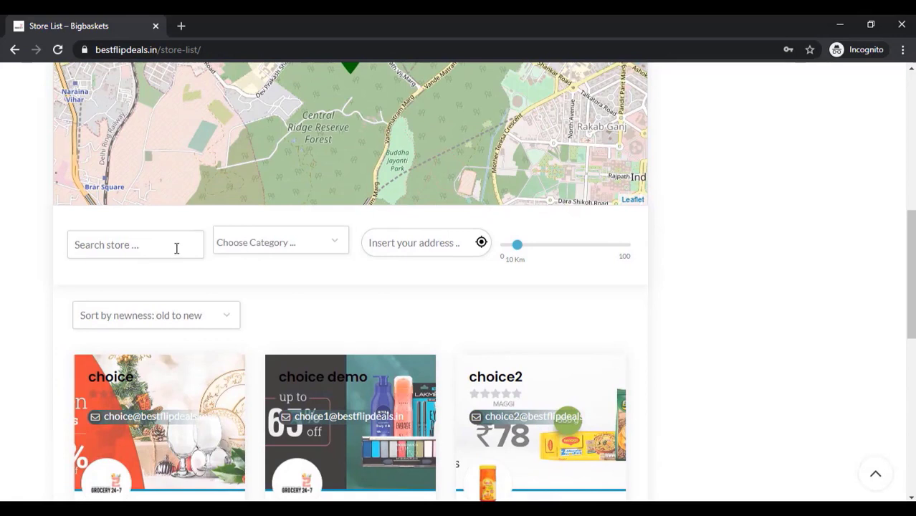
pyautogui.click(258, 246)
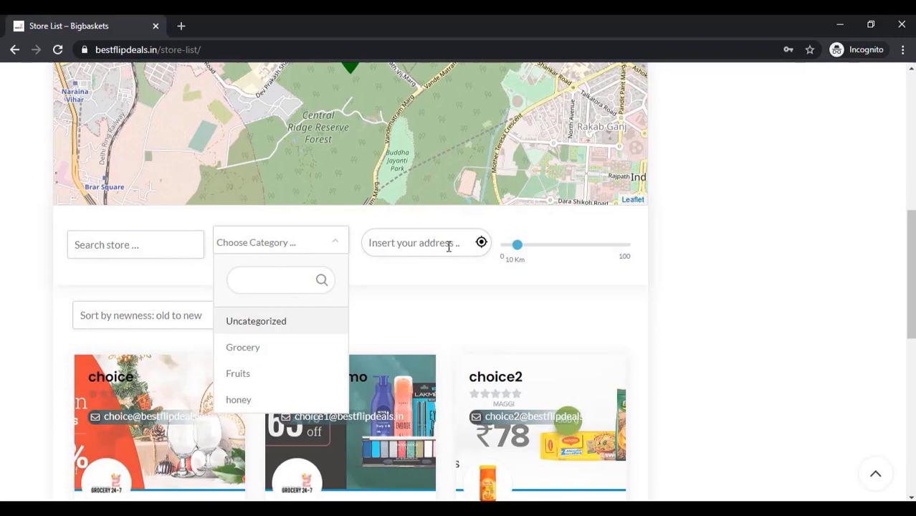
pyautogui.click(408, 282)
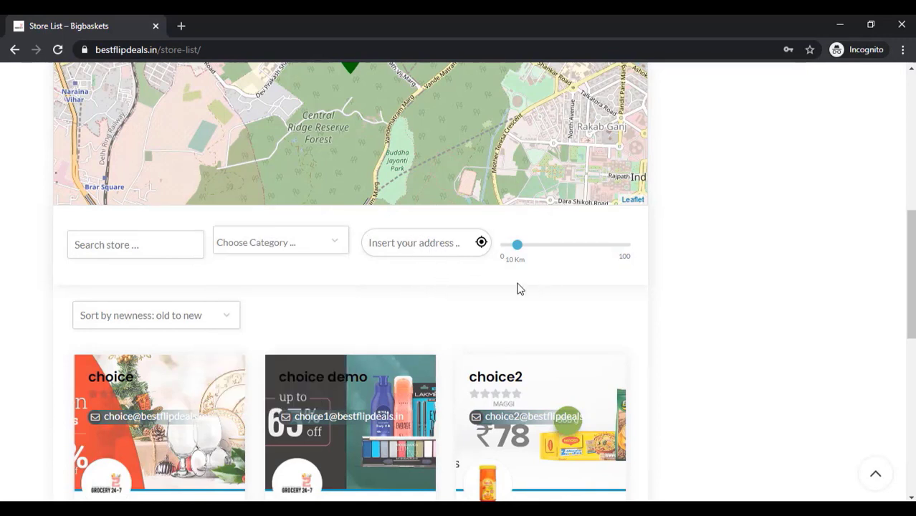